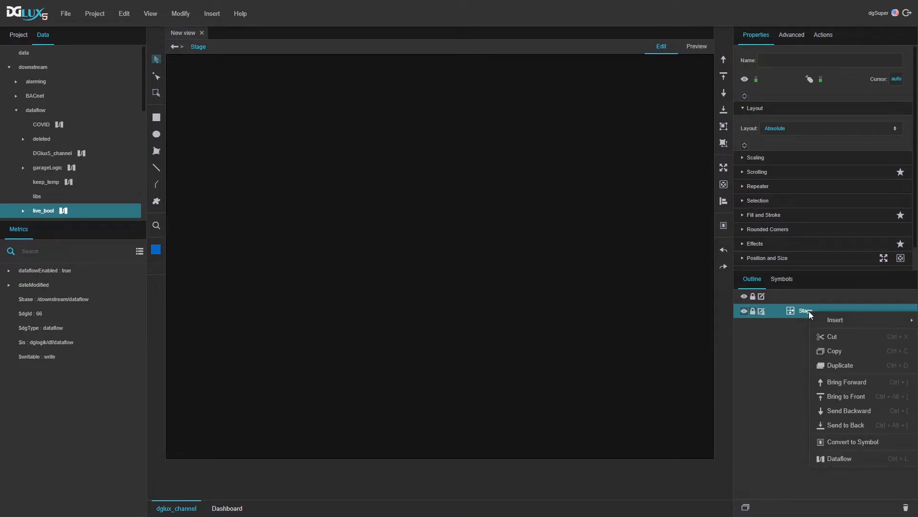
# Step: Insert a Group component into the Stage and enlarge it to about 813 by 343 px in the canvas's upper area
pyautogui.moveTo(839, 329)
pyautogui.moveTo(796, 323)
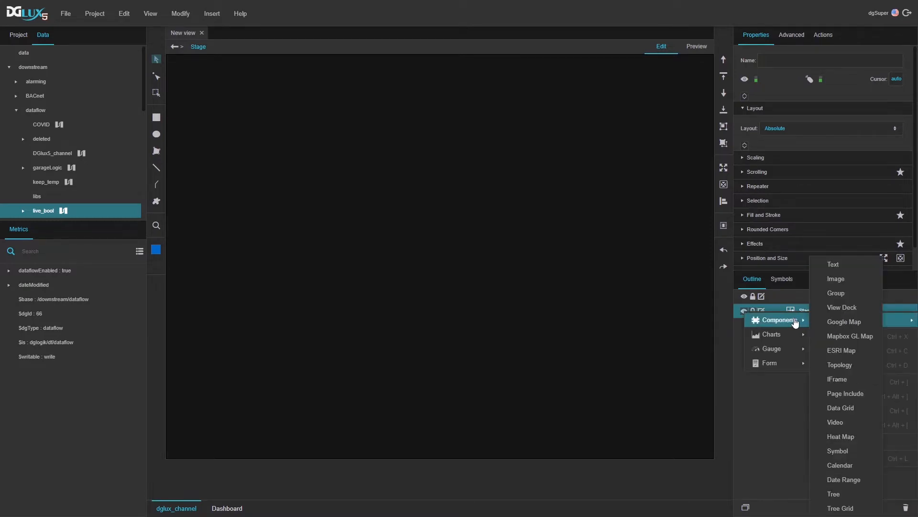
pyautogui.click(848, 294)
pyautogui.moveTo(256, 88); pyautogui.dragTo(292, 110)
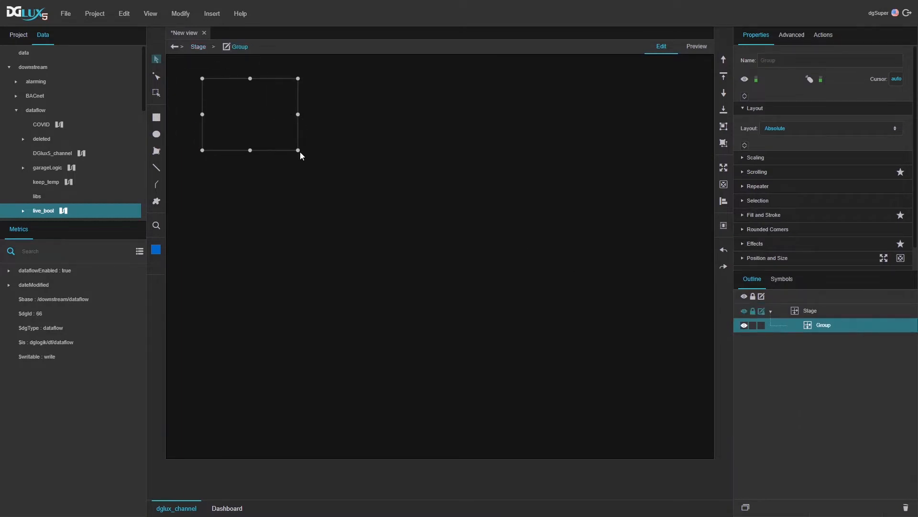
pyautogui.moveTo(296, 150); pyautogui.dragTo(592, 243)
# Step: Open the Group's dataflow editor and reposition its window over the lower part of the canvas
pyautogui.rightClick(836, 325)
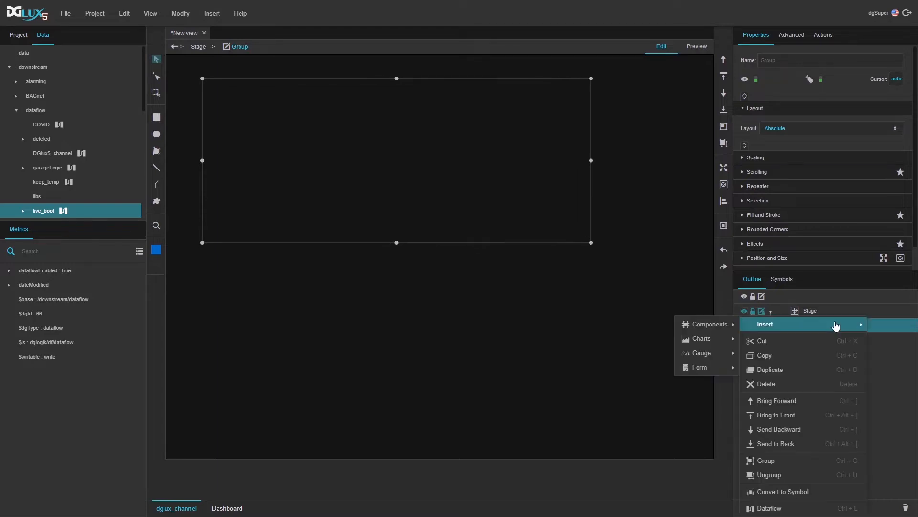
pyautogui.click(780, 509)
pyautogui.moveTo(322, 93); pyautogui.dragTo(434, 197)
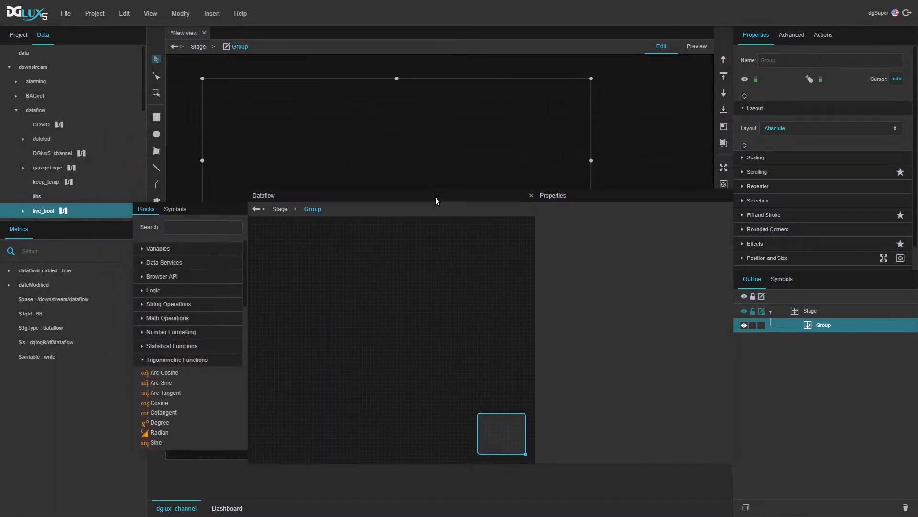
# Step: Search the dataflow blocks for "mult" and add a Multi-Histories block to the Group's dataflow
pyautogui.click(175, 226)
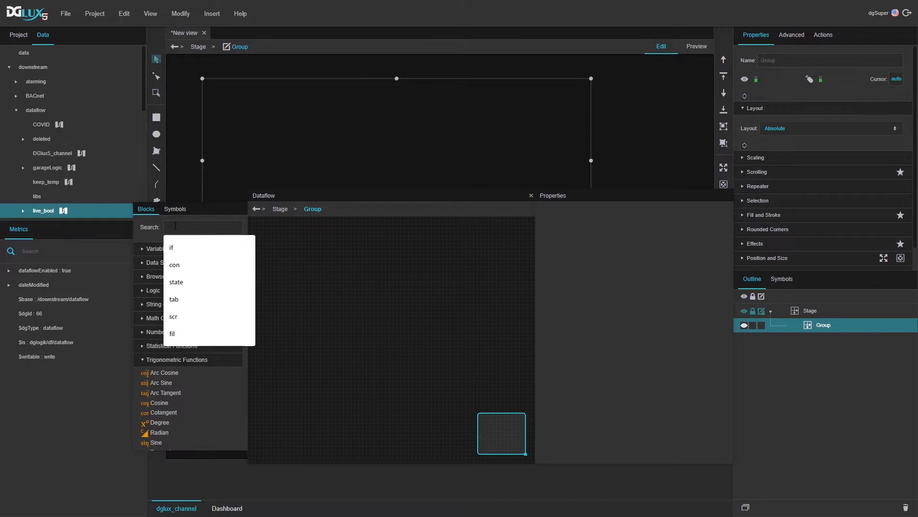
pyautogui.click(333, 243)
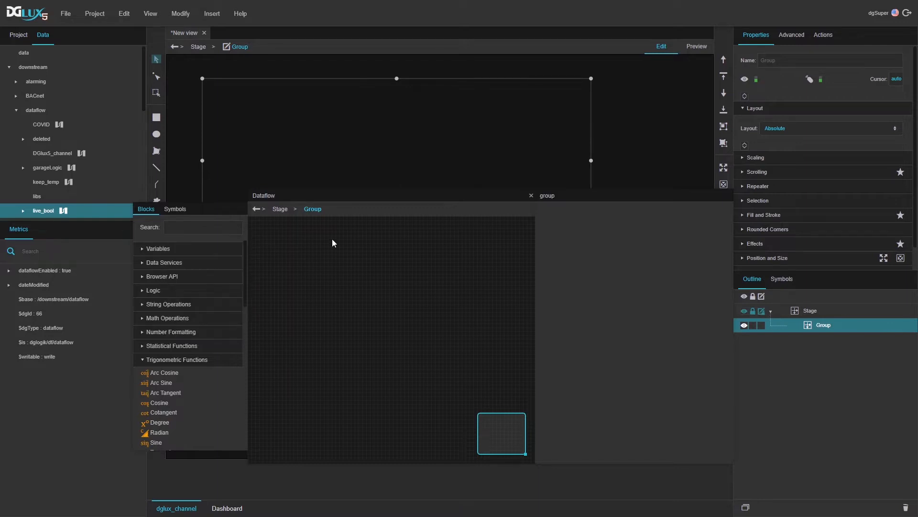
pyautogui.click(229, 230)
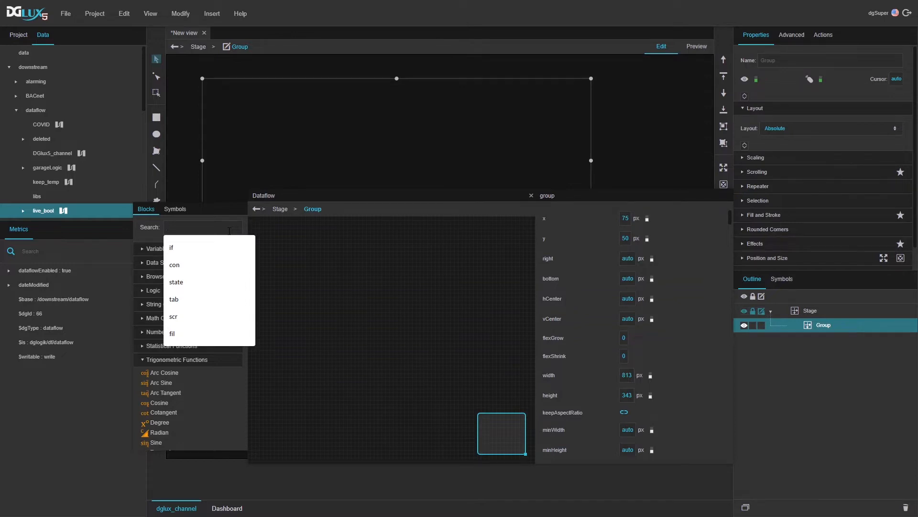
pyautogui.write('mult')
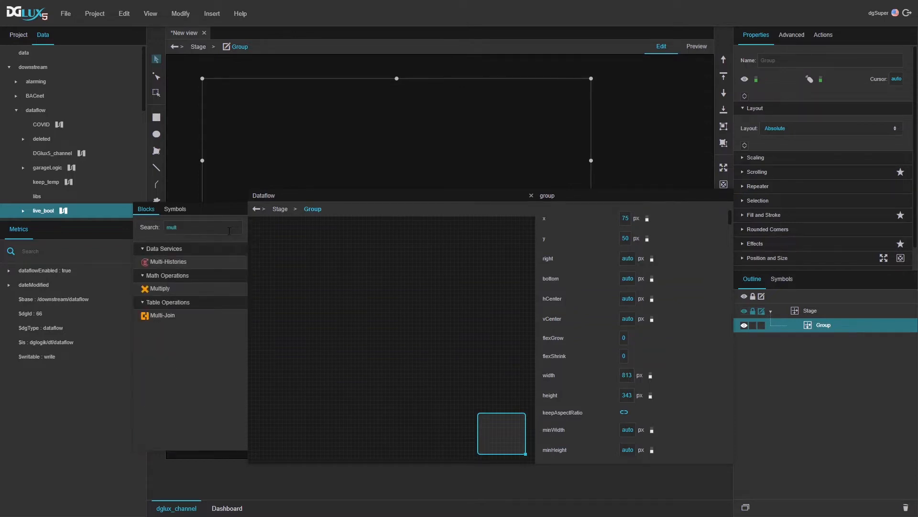
pyautogui.moveTo(168, 261); pyautogui.dragTo(278, 235)
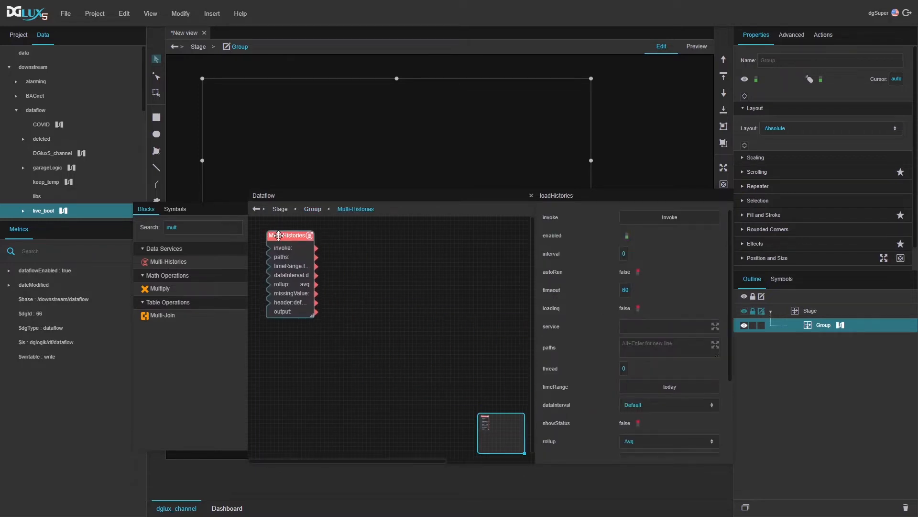
# Step: Set the Multi-Histories paths to the comma-separated metrics /data/Live_Bool, /data/Live_Bool1 and /data/live_status_1 from the data node
pyautogui.click(30, 57)
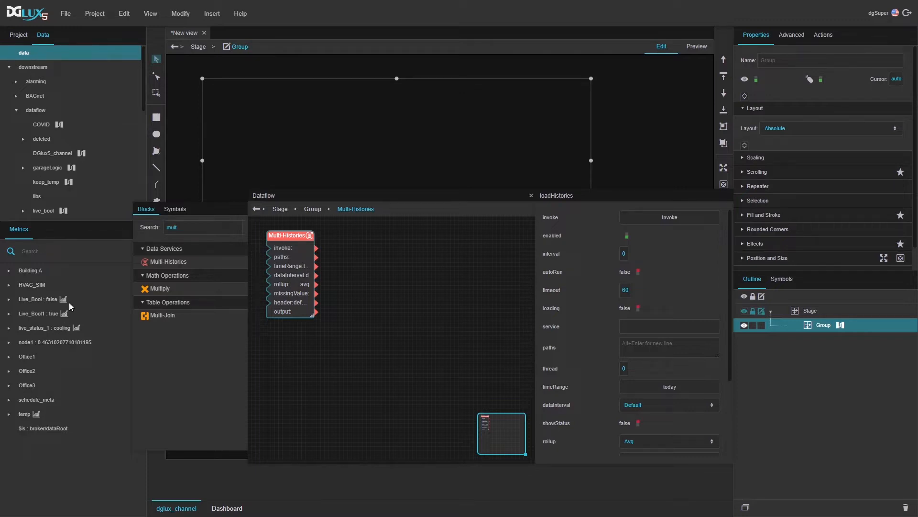
pyautogui.moveTo(64, 299); pyautogui.dragTo(646, 346)
pyautogui.click(676, 348)
pyautogui.moveTo(67, 315); pyautogui.dragTo(671, 349)
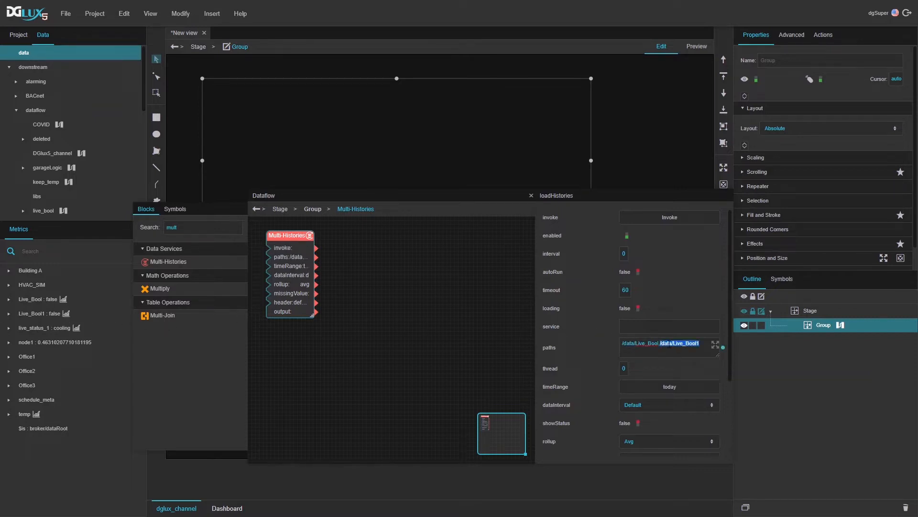
pyautogui.click(707, 343)
pyautogui.write(',')
pyautogui.moveTo(84, 332); pyautogui.dragTo(707, 346)
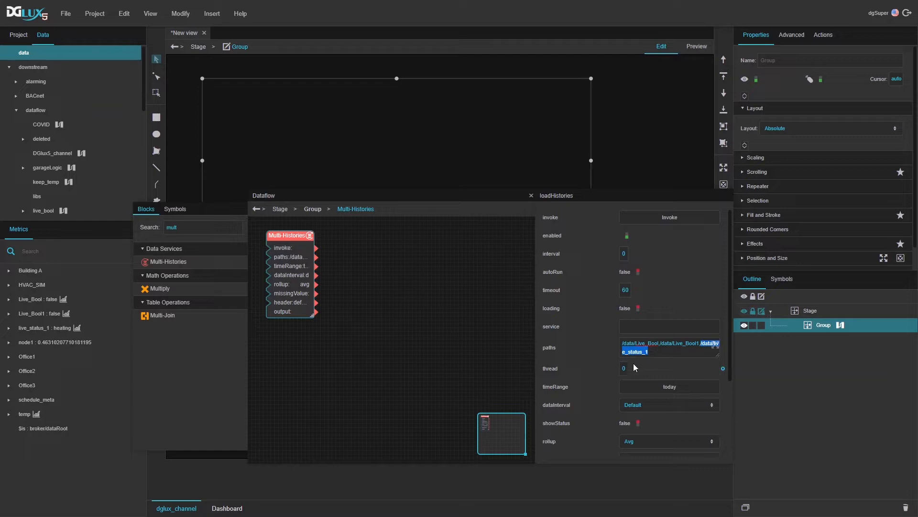
pyautogui.click(677, 353)
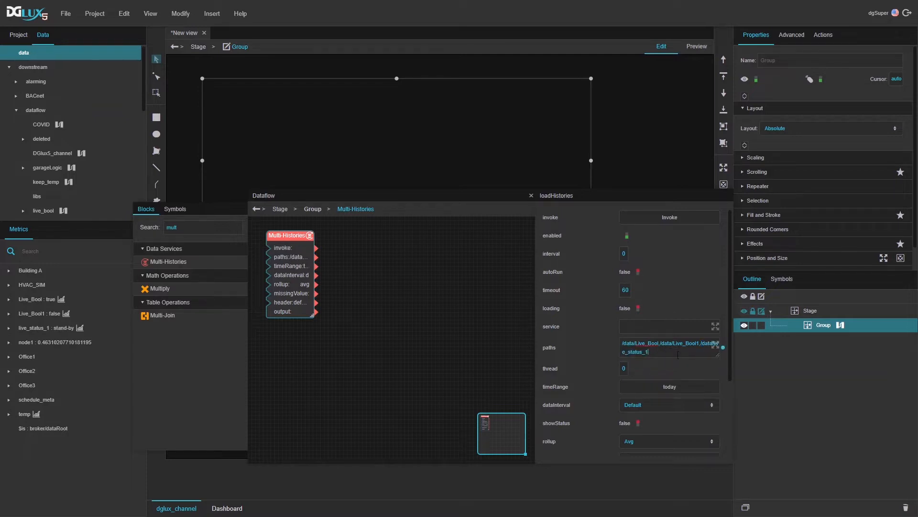
# Step: Set the Multi-Histories time range to the relative period current 1 hours
pyautogui.click(659, 387)
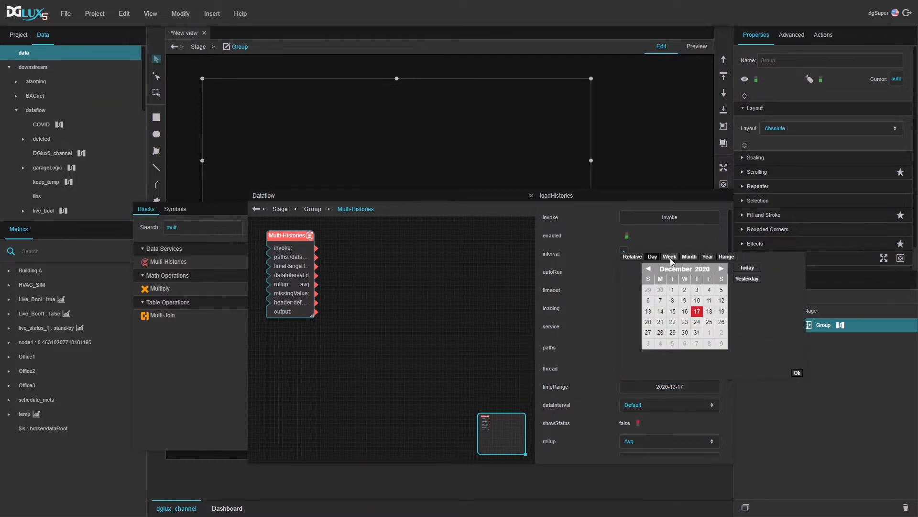
pyautogui.click(636, 257)
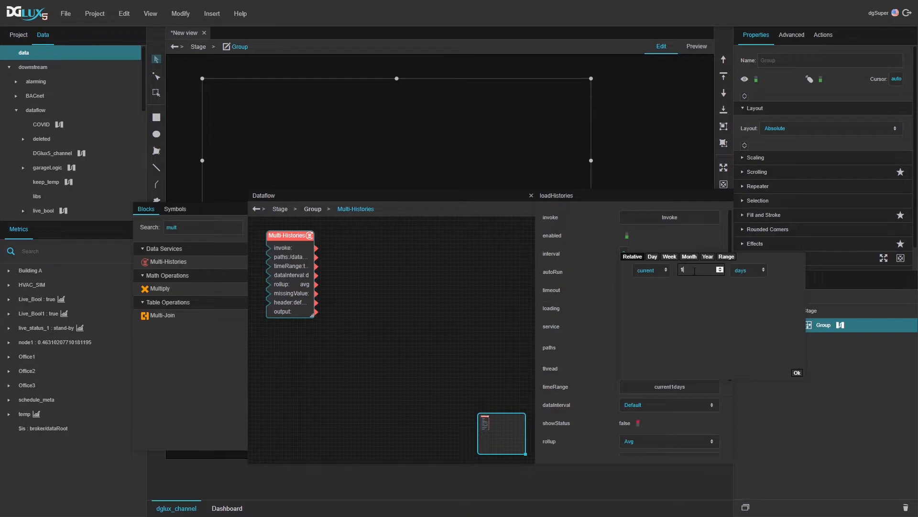
pyautogui.click(748, 273)
pyautogui.click(742, 316)
pyautogui.click(797, 372)
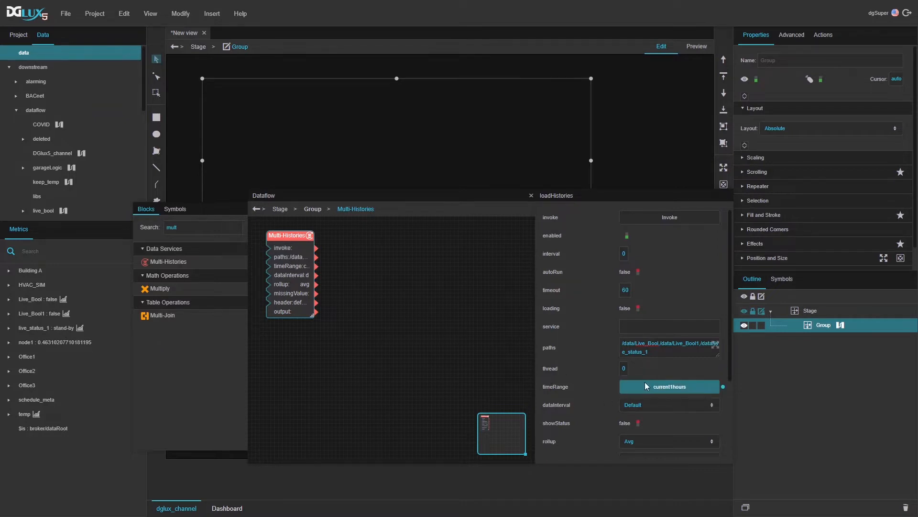
# Step: Set the Multi-Histories dataInterval to None and enable autoRun
pyautogui.scroll(-1, 645, 382)
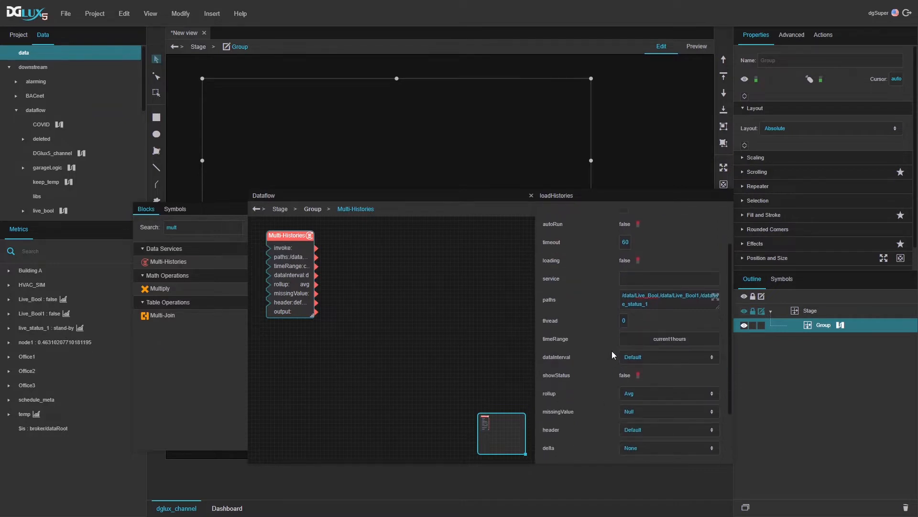
pyautogui.click(671, 356)
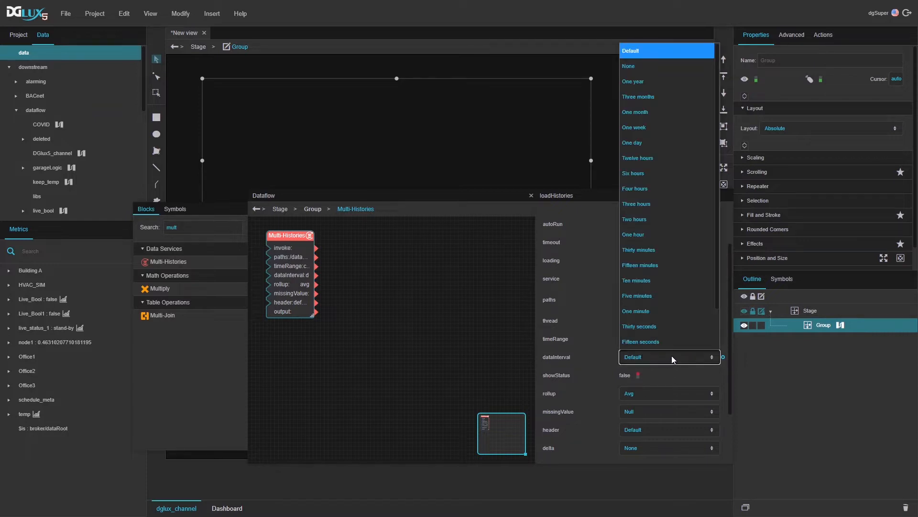
pyautogui.click(655, 68)
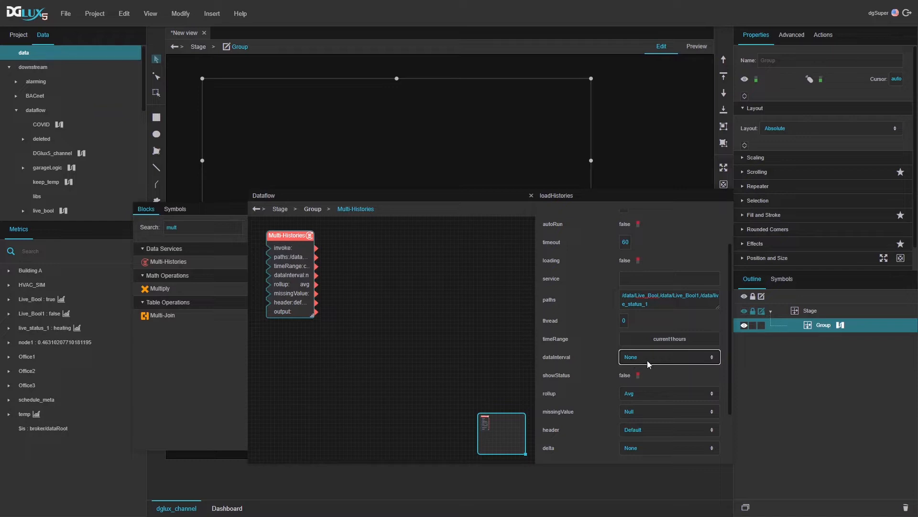
pyautogui.scroll(3, 587, 378)
pyautogui.click(639, 271)
# Step: Open the Multi-Histories output table and widen its timestamp column to read the full timestamps
pyautogui.scroll(-5, 642, 318)
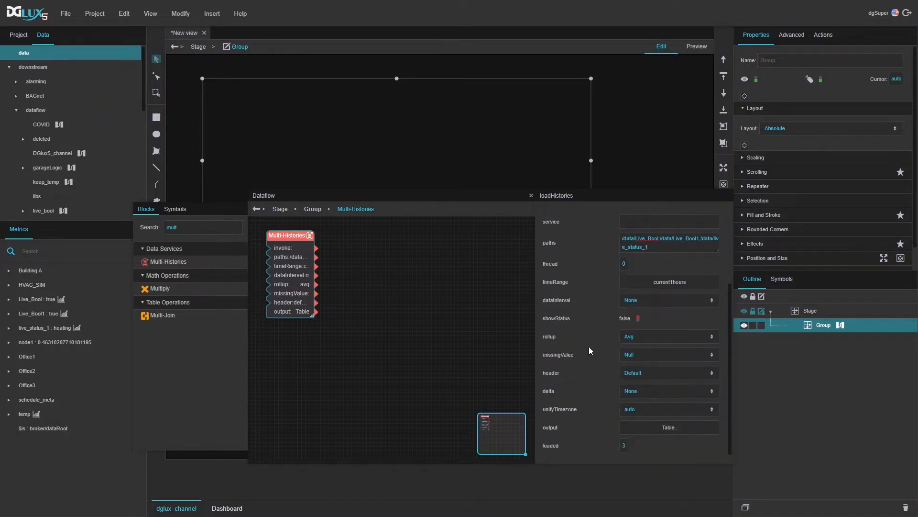
pyautogui.click(636, 430)
pyautogui.scroll(-4, 463, 297)
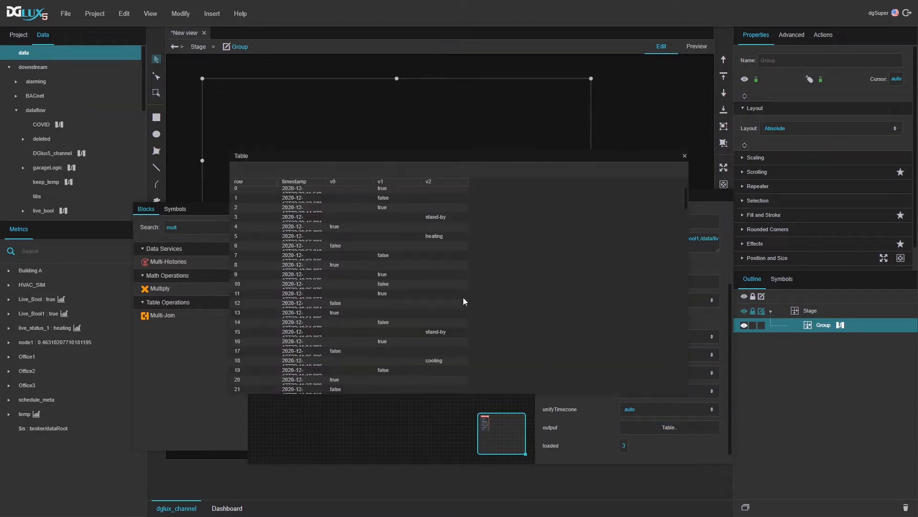
pyautogui.moveTo(323, 182); pyautogui.dragTo(369, 188)
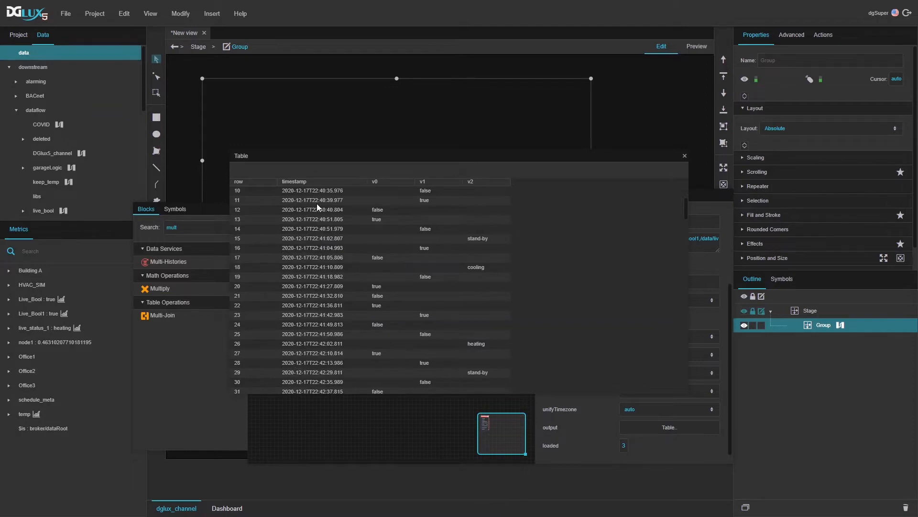
pyautogui.scroll(4, 412, 224)
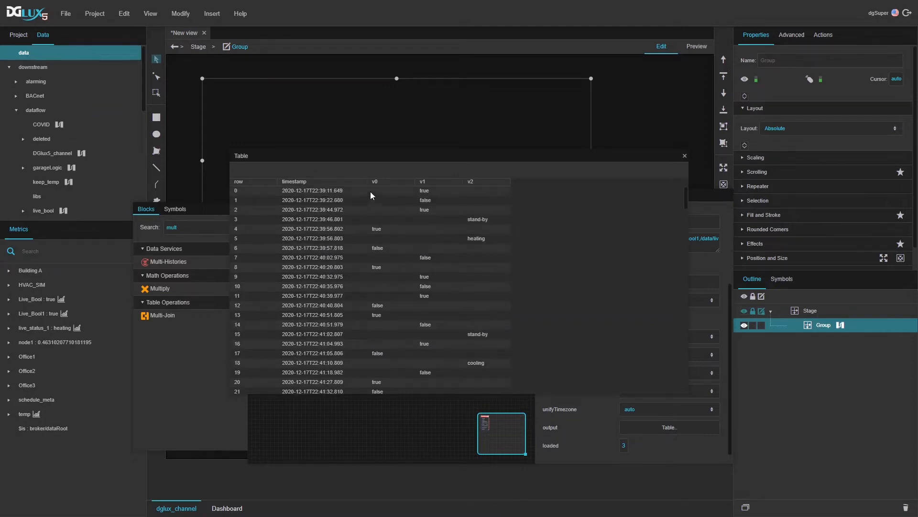
# Step: Examine the v0, v1 and v2 columns of the output table and compare their values row by row
pyautogui.click(408, 189)
pyautogui.click(434, 183)
pyautogui.click(475, 182)
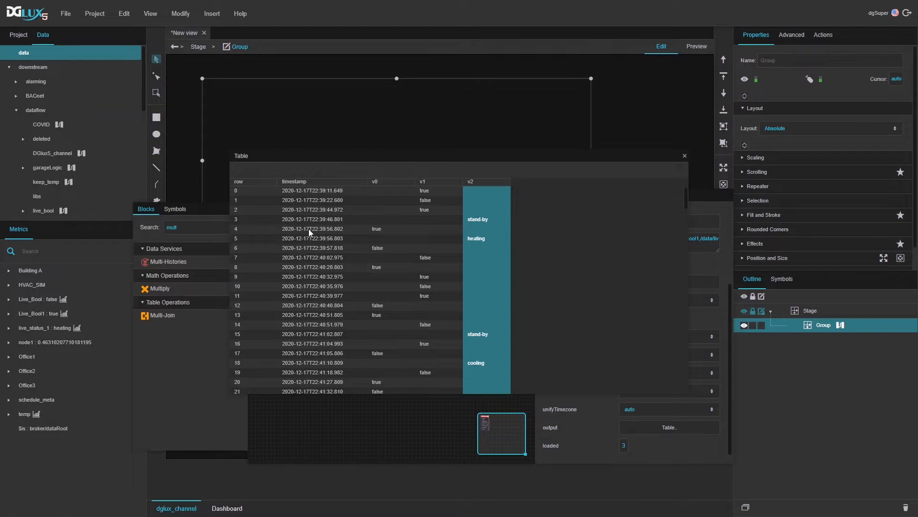
pyautogui.click(389, 227)
pyautogui.click(408, 219)
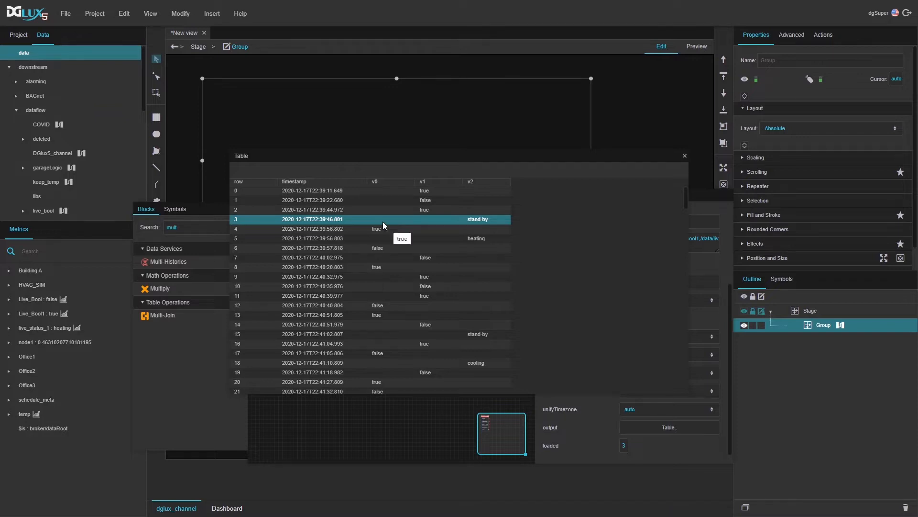
pyautogui.click(380, 182)
pyautogui.click(424, 182)
# Step: Move the output table clear of the block's properties and set the Multi-Histories header option to Name
pyautogui.moveTo(466, 161); pyautogui.dragTo(344, 74)
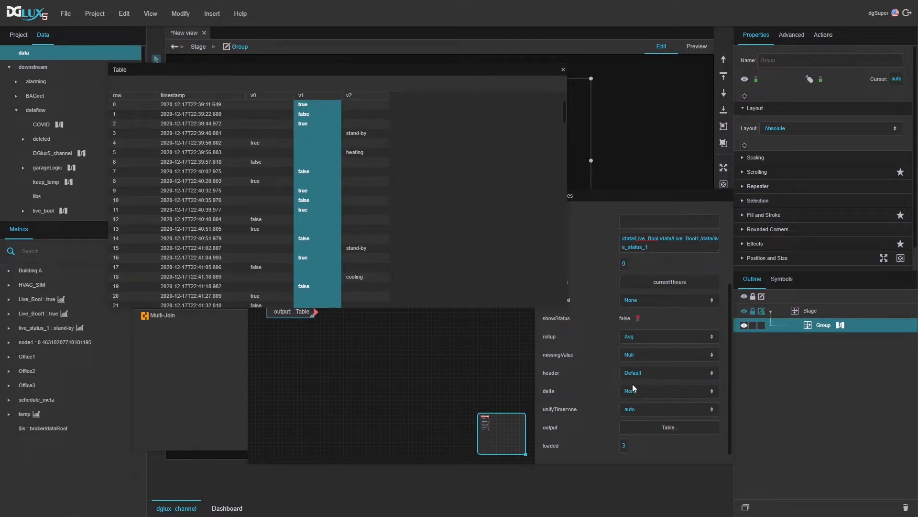
pyautogui.click(639, 372)
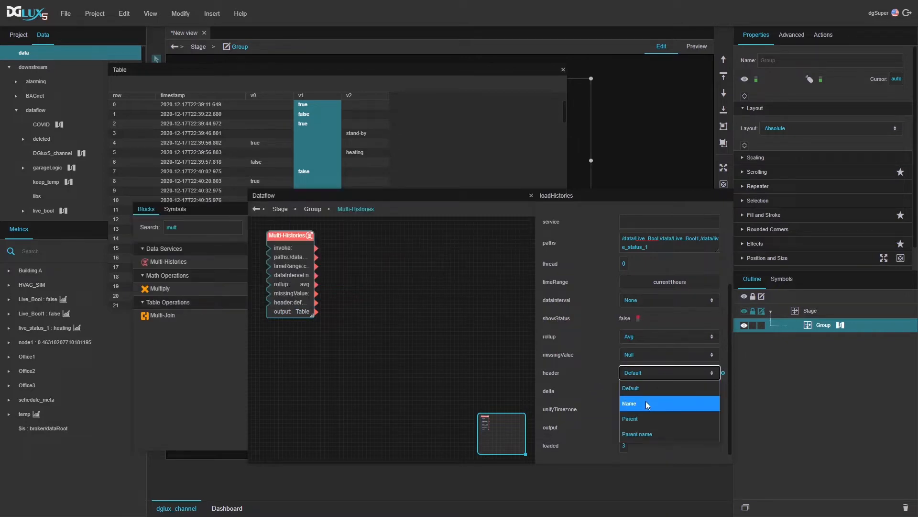
pyautogui.click(646, 401)
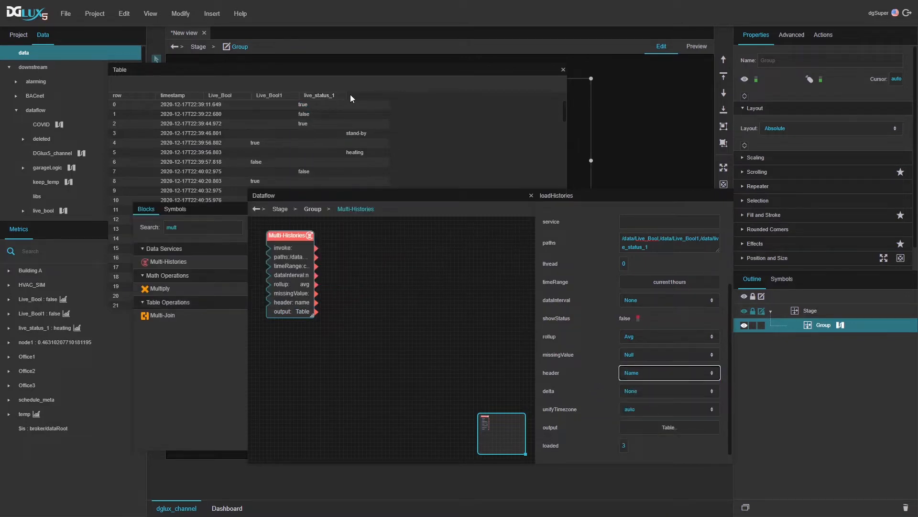
# Step: Check the column headings in the output table, narrowing and repositioning its window, and close it
pyautogui.moveTo(347, 97); pyautogui.dragTo(386, 98)
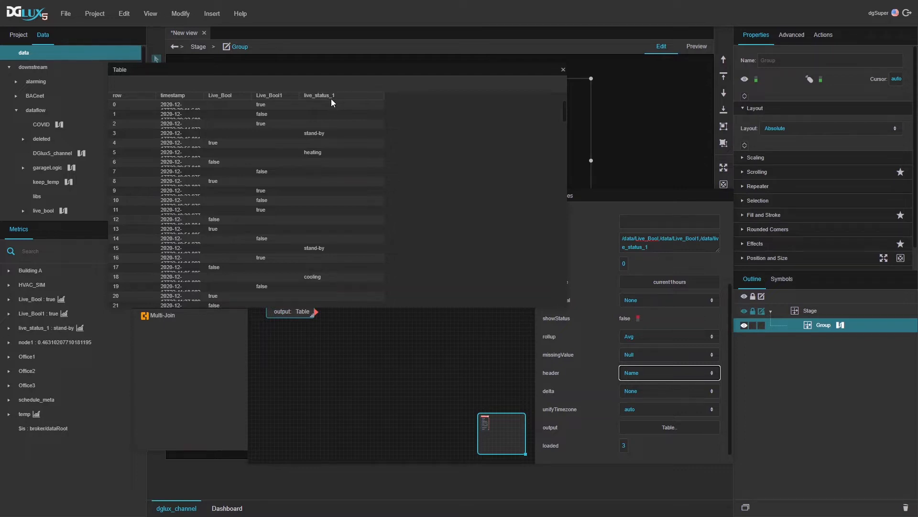
pyautogui.moveTo(568, 307); pyautogui.dragTo(405, 295)
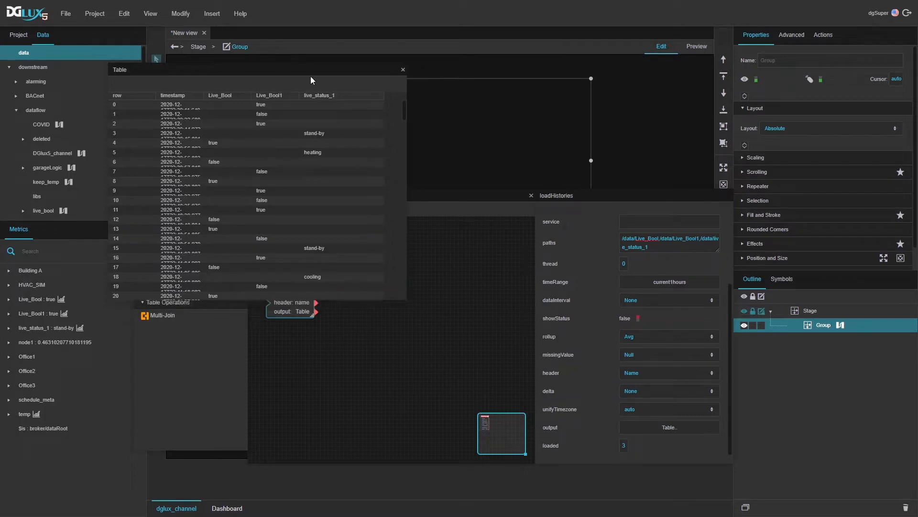
pyautogui.moveTo(308, 71); pyautogui.dragTo(427, 92)
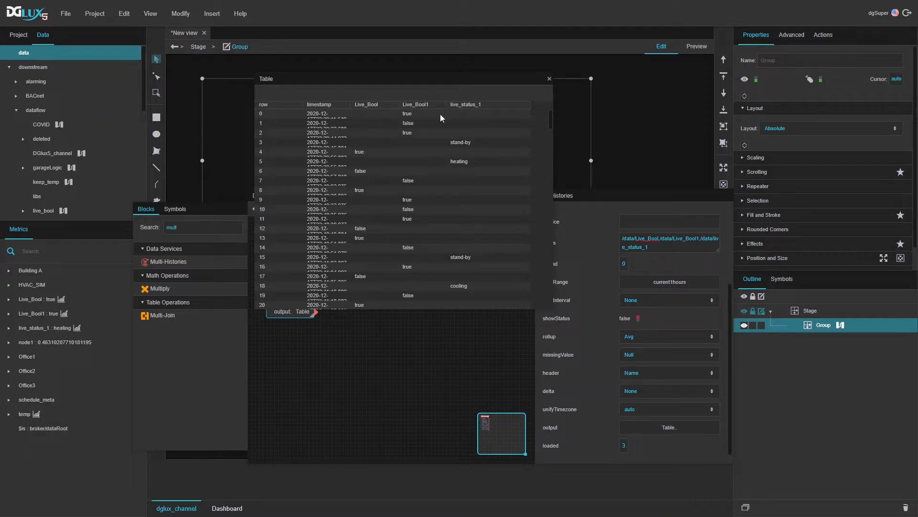
pyautogui.click(549, 78)
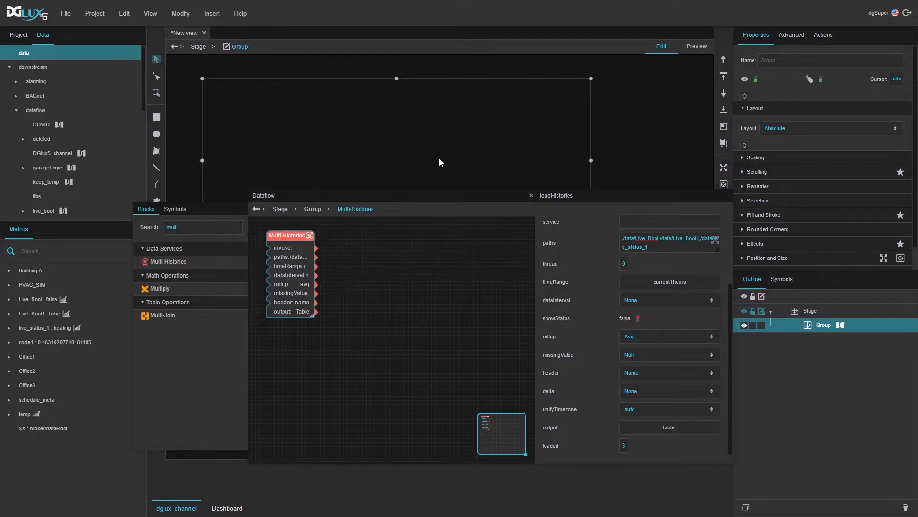
# Step: Shift the dataflow window, search the blocks for "tabl" and add a Table block below Multi-Histories
pyautogui.moveTo(382, 199); pyautogui.dragTo(398, 183)
pyautogui.moveTo(414, 183); pyautogui.dragTo(408, 197)
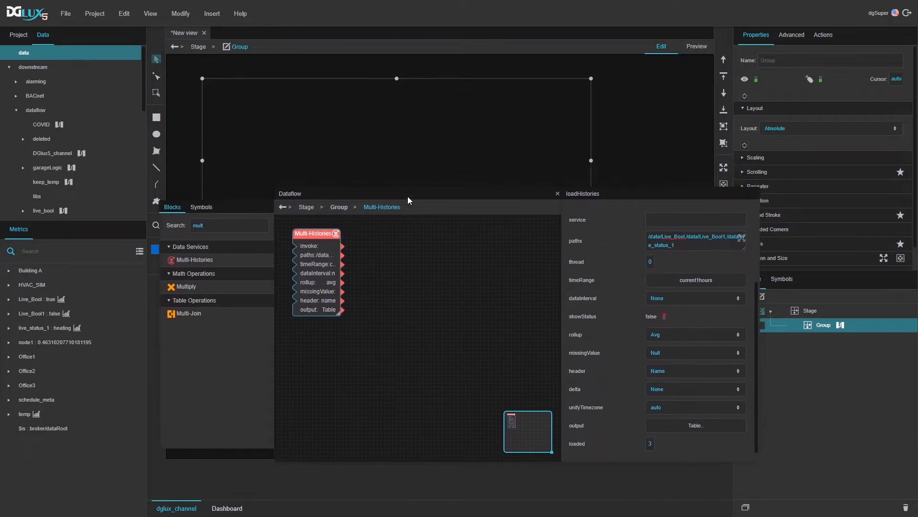
pyautogui.doubleClick(240, 227)
pyautogui.write('tabl')
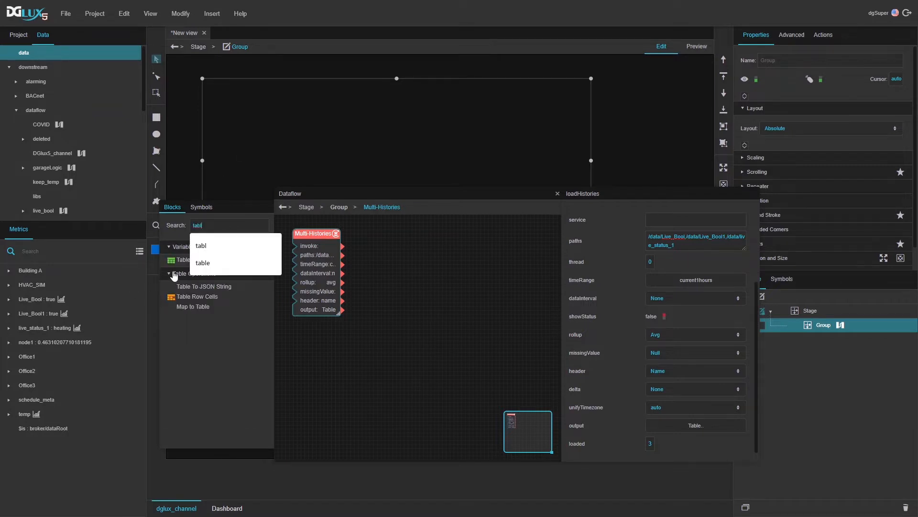
pyautogui.moveTo(181, 265); pyautogui.dragTo(315, 333)
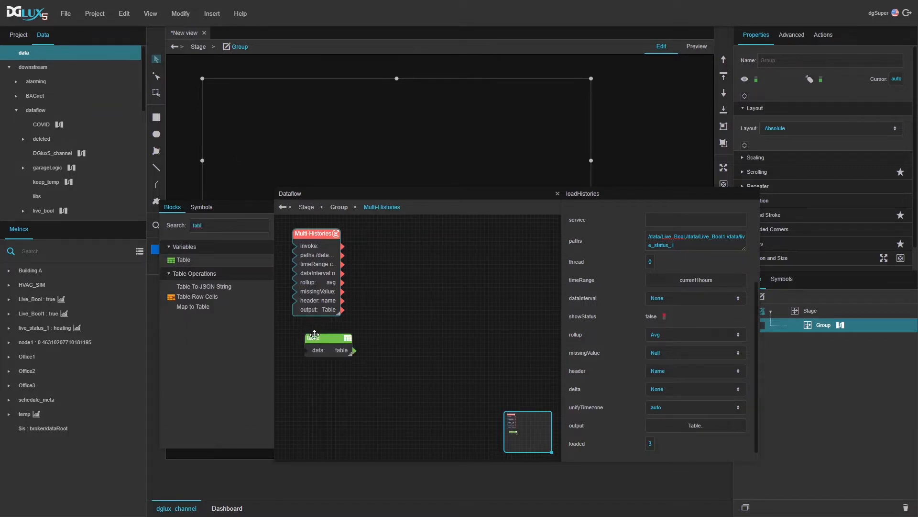
# Step: Rename the new Table block to legend, reposition it below Multi-Histories, and open its data table
pyautogui.write('legend')
pyautogui.press('Return')
pyautogui.click(317, 329)
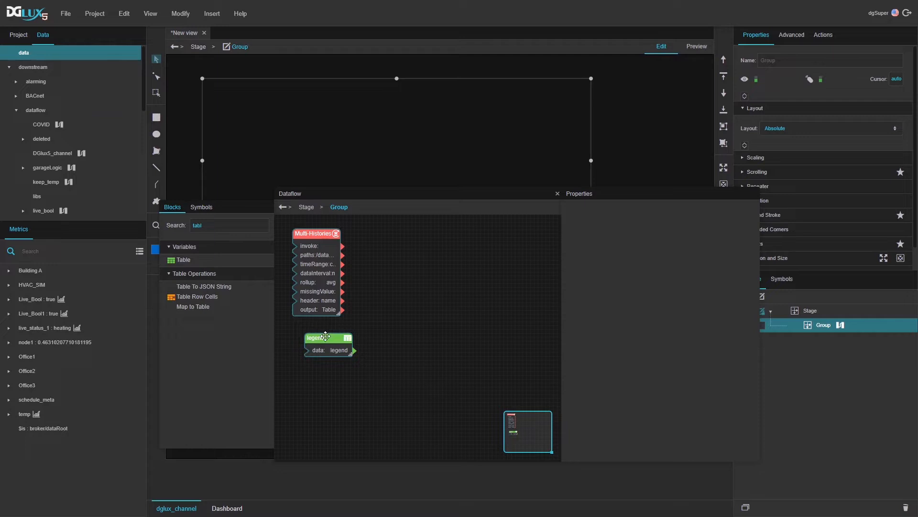
pyautogui.click(324, 337)
pyautogui.moveTo(324, 337); pyautogui.dragTo(316, 334)
pyautogui.click(653, 219)
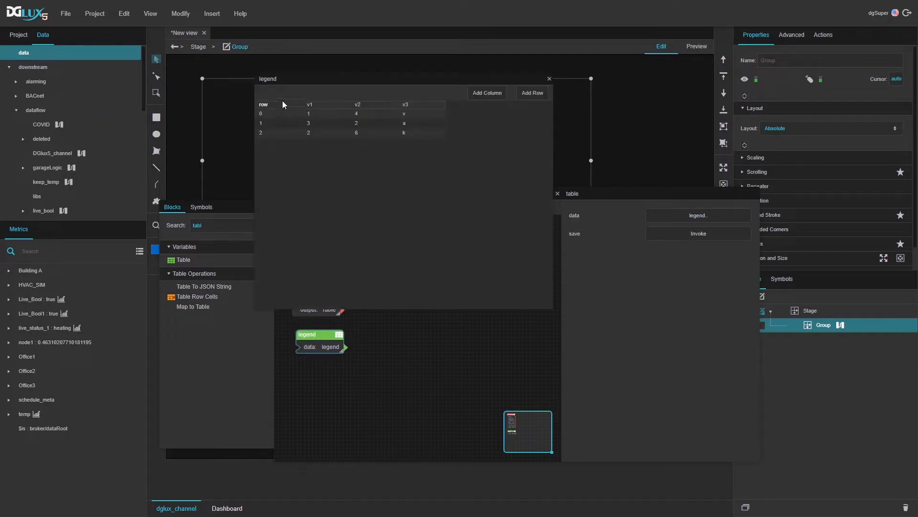
# Step: Rename the legend table's columns v1, v2 and v3 to value, label and color, and add a fourth column named opacity
pyautogui.click(325, 104)
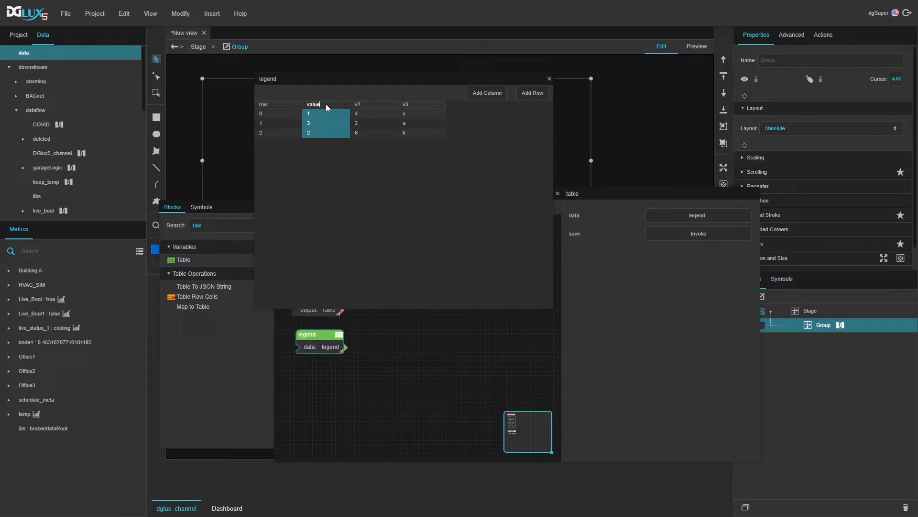
pyautogui.click(376, 104)
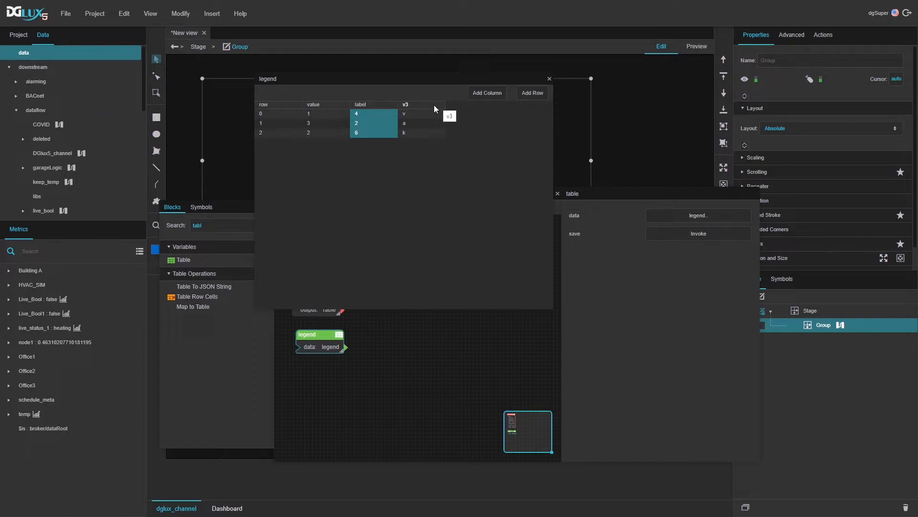
pyautogui.click(435, 105)
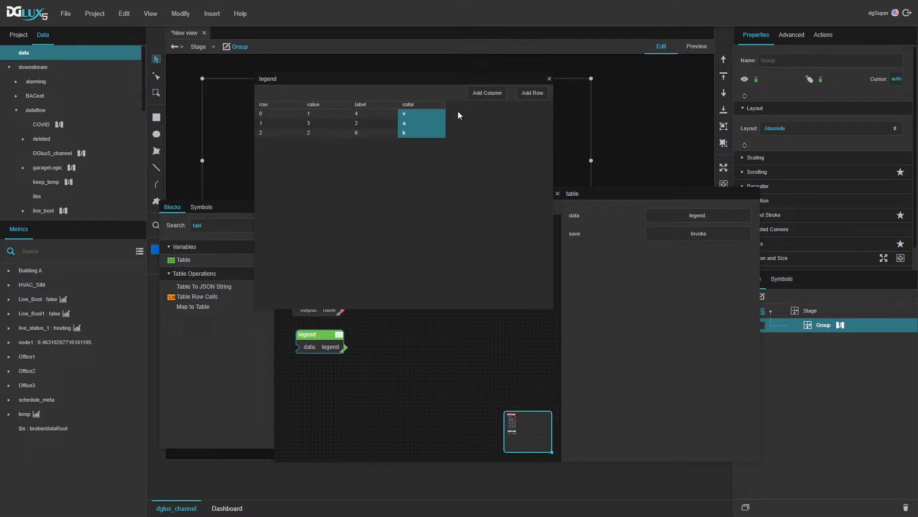
pyautogui.click(489, 93)
pyautogui.click(452, 104)
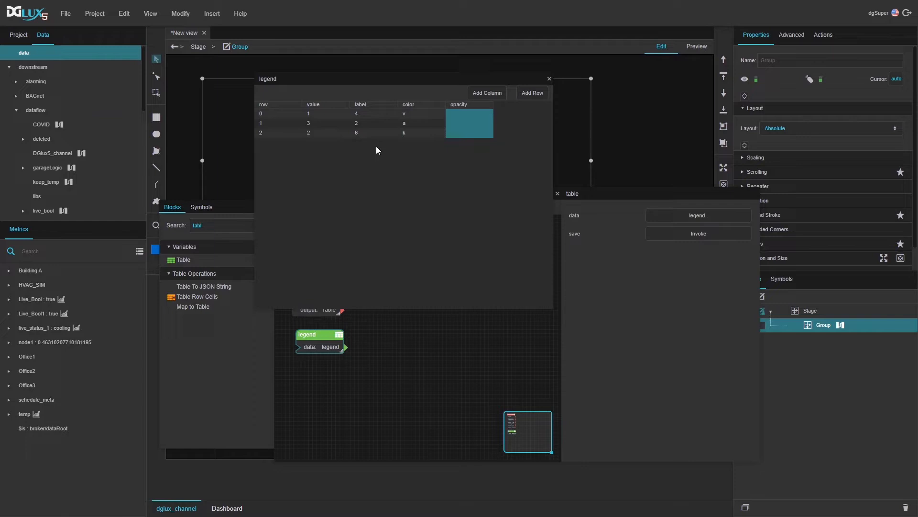
# Step: Fill the first two legend rows with values true and false, labelled Start and Stop
pyautogui.click(321, 114)
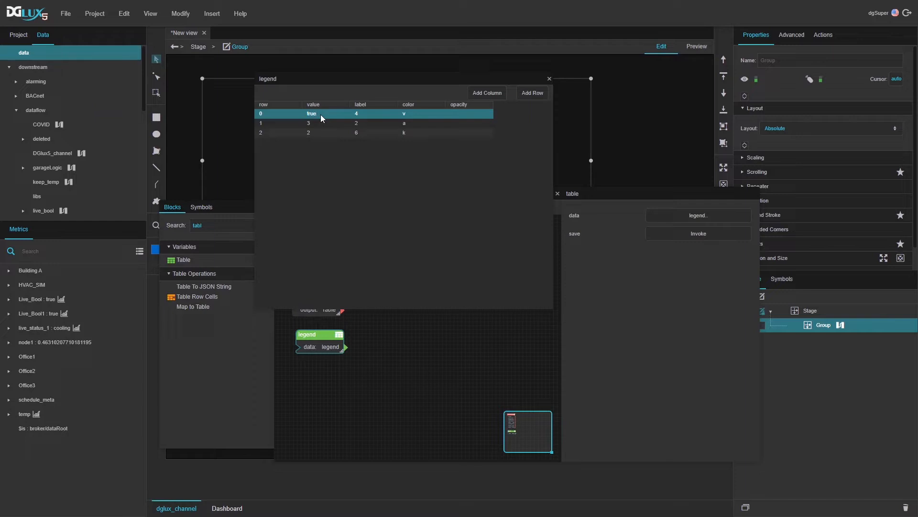
pyautogui.click(319, 123)
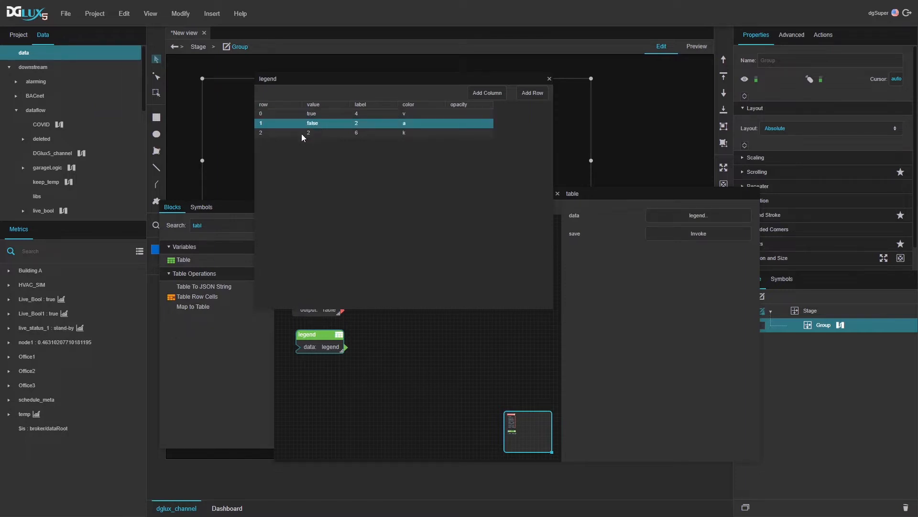
pyautogui.click(358, 115)
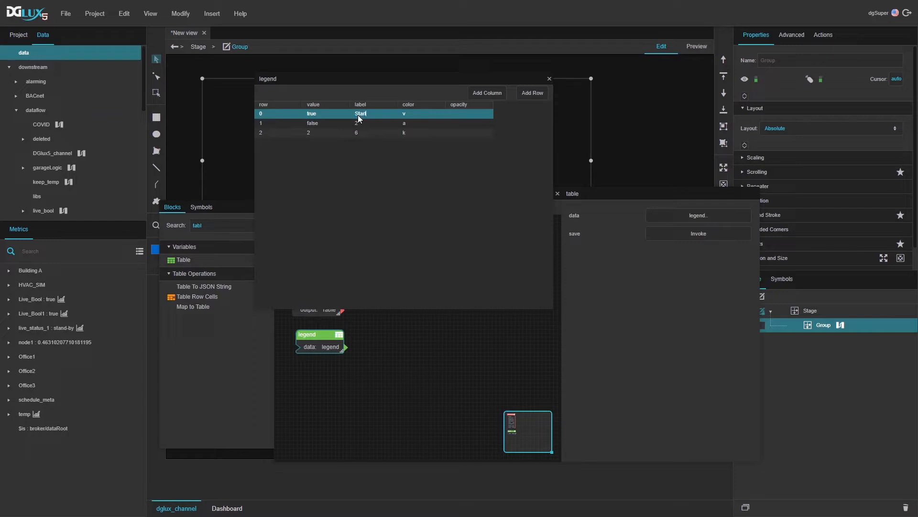
pyautogui.click(366, 124)
pyautogui.write('Stop')
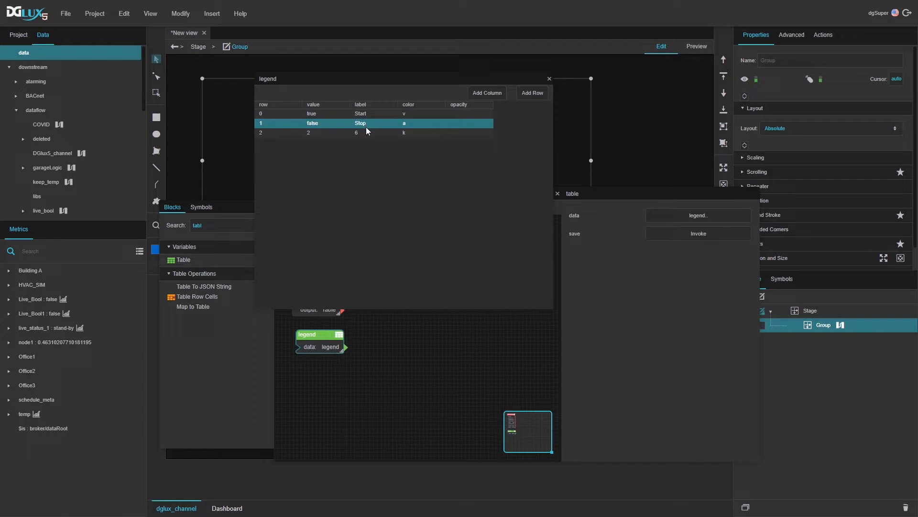
pyautogui.click(424, 149)
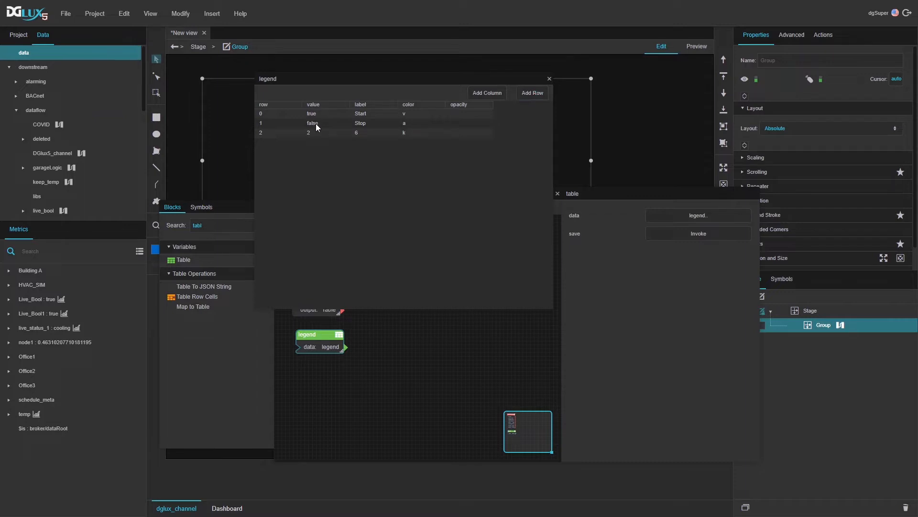
# Step: Add two rows to the legend table and set the values of rows 2 to 4 to stand-by, cooling and heating
pyautogui.click(532, 92)
pyautogui.click(532, 93)
pyautogui.click(312, 133)
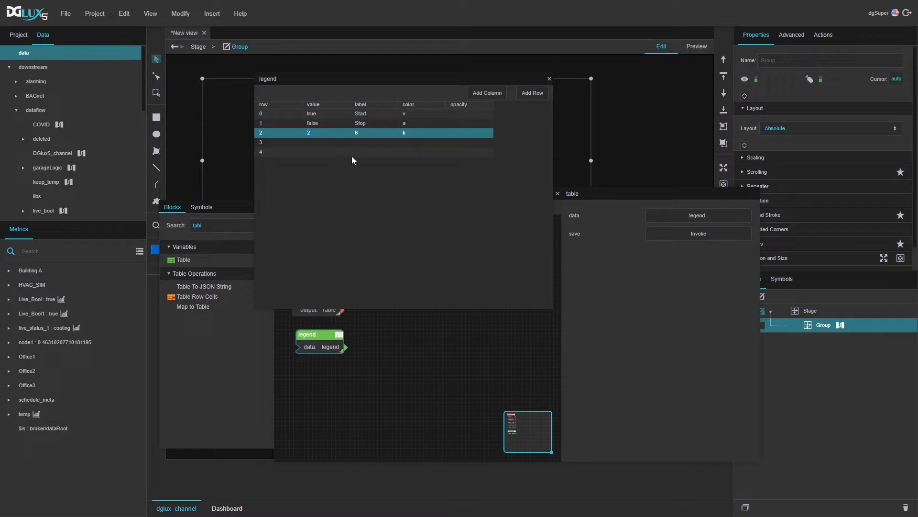
pyautogui.write('stand-by')
pyautogui.click(317, 142)
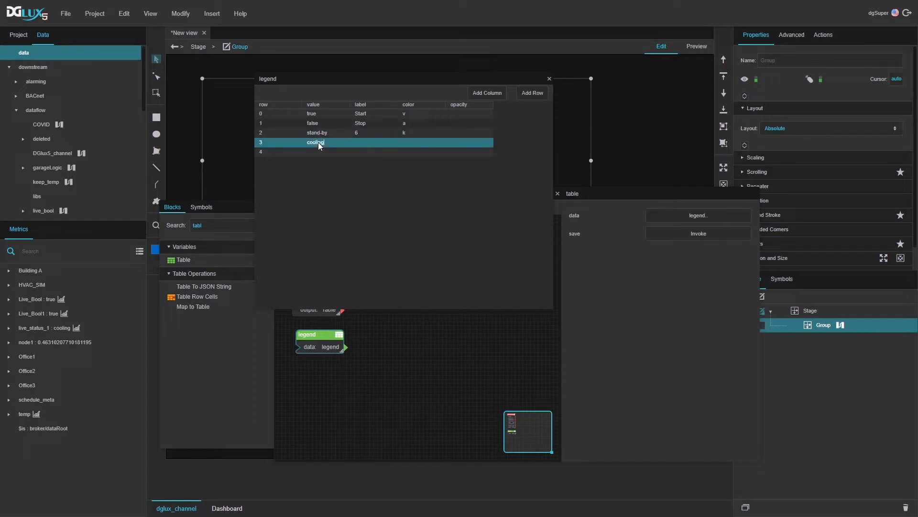
pyautogui.click(313, 152)
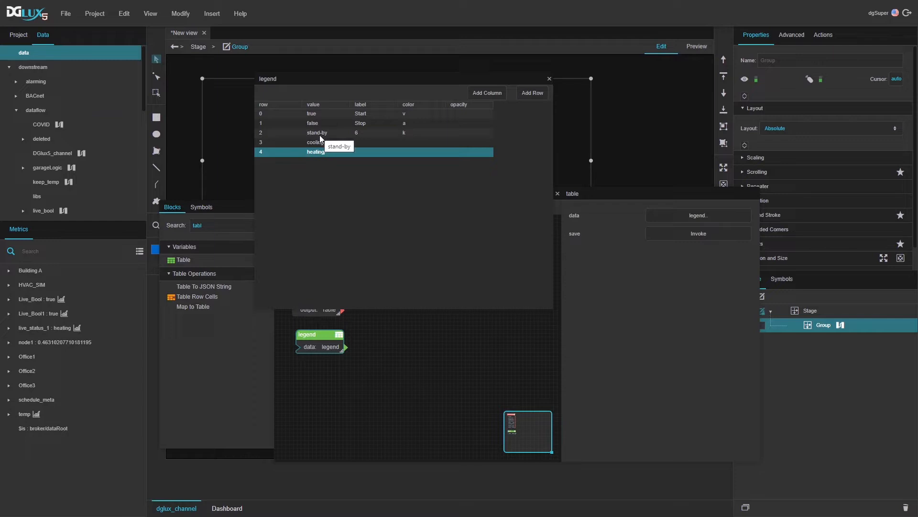
pyautogui.click(304, 172)
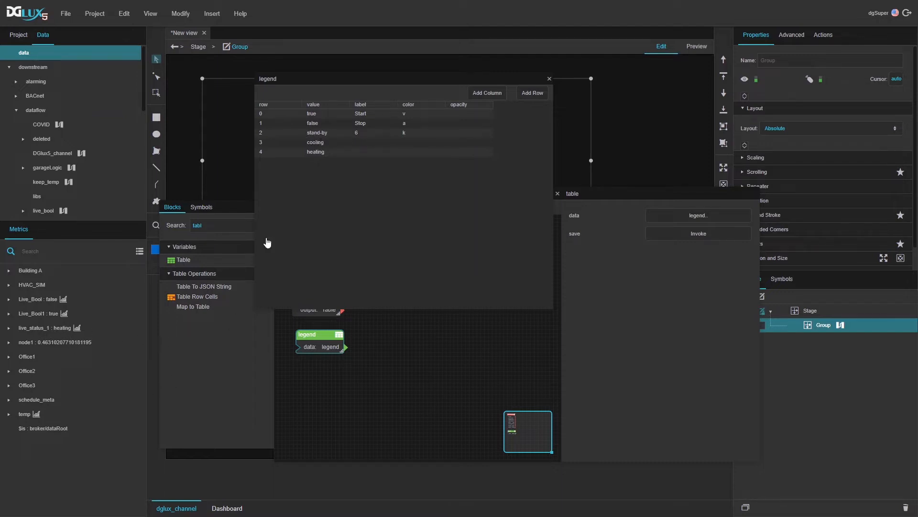
# Step: Label the stand-by, cooling and heating rows Stand By, Cooling and Hating
pyautogui.click(364, 136)
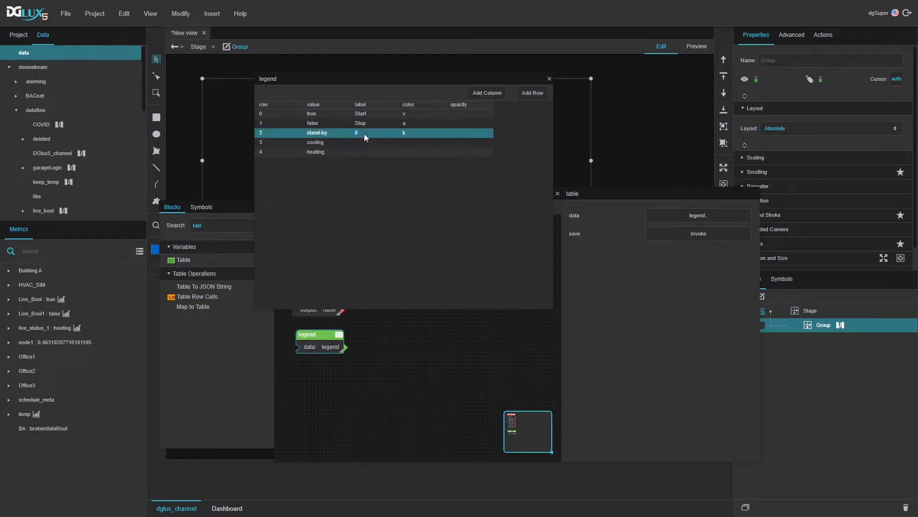
pyautogui.write('Stand By')
pyautogui.press('Return')
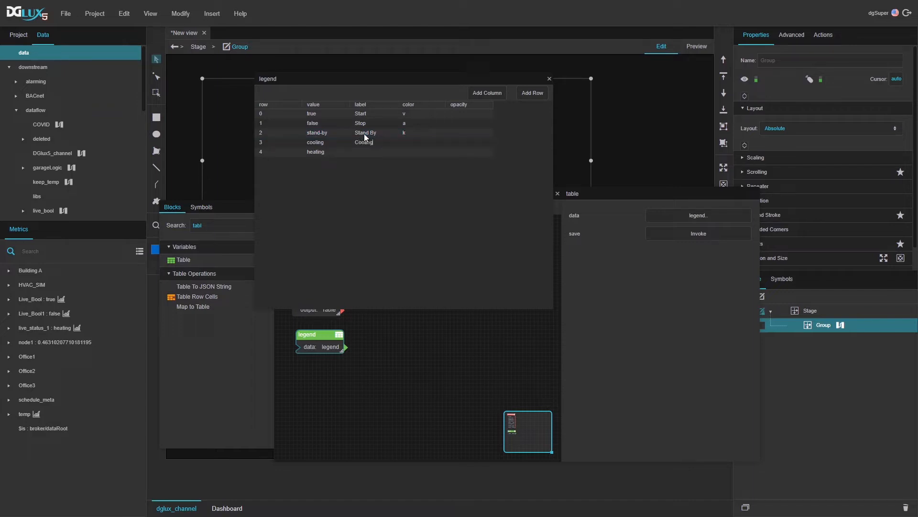
pyautogui.write('Hating')
# Step: Set the opacity to 1 for the true, cooling and heating rows and to 0 for the false and stand-by rows
pyautogui.click(458, 116)
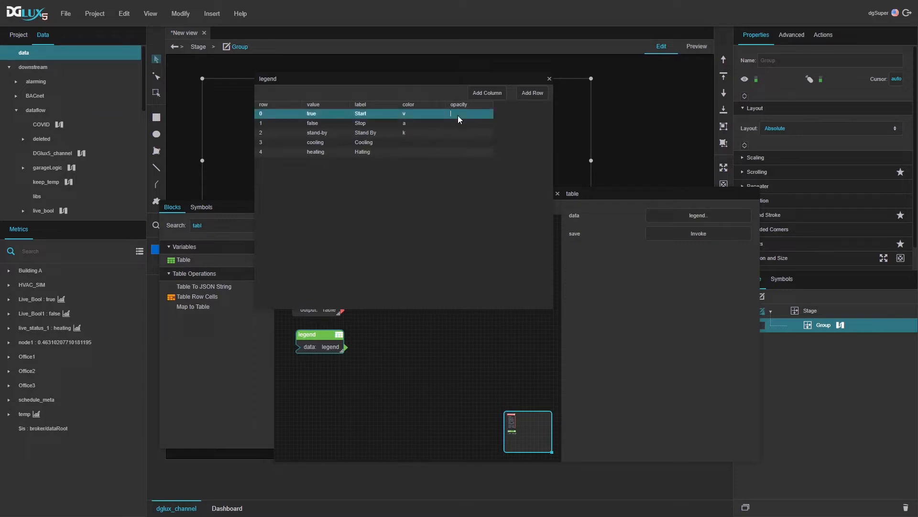
pyautogui.write('1')
pyautogui.click(457, 123)
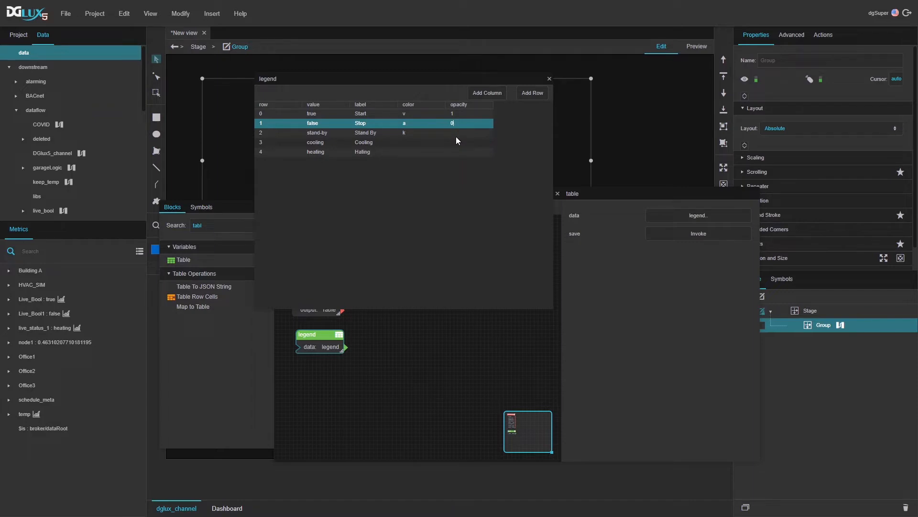
pyautogui.press('Return')
pyautogui.click(458, 136)
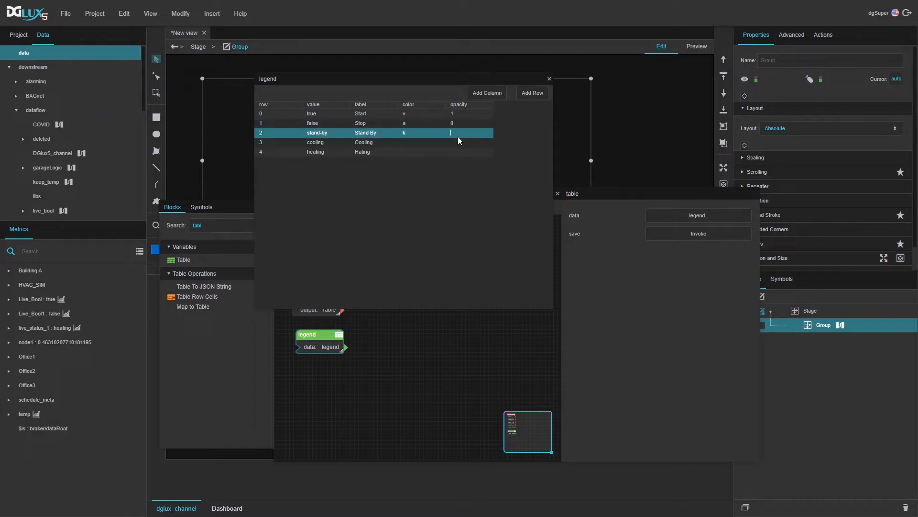
pyautogui.write('0')
pyautogui.click(455, 145)
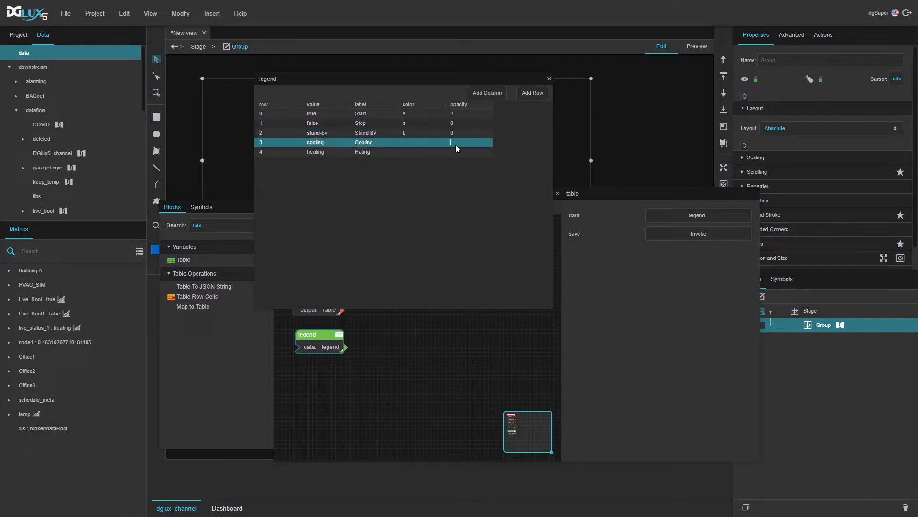
pyautogui.write('1')
pyautogui.click(452, 152)
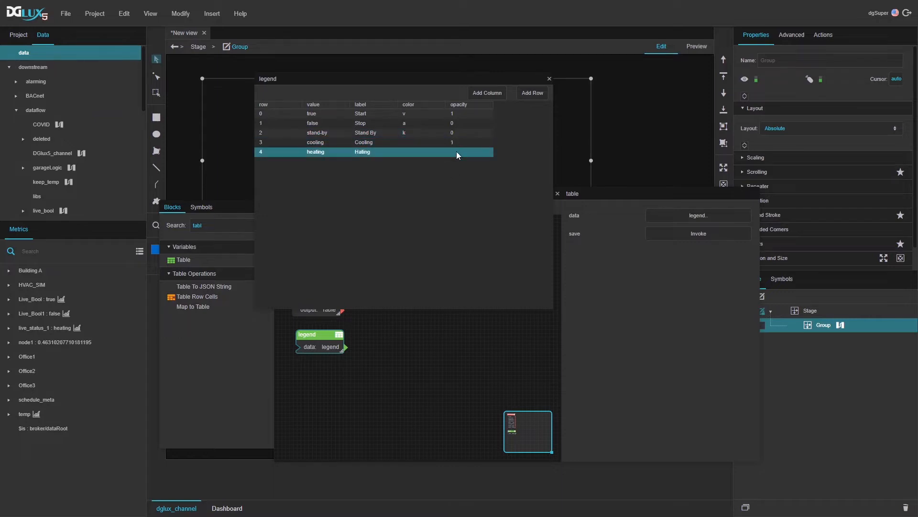
pyautogui.write('1')
pyautogui.click(451, 181)
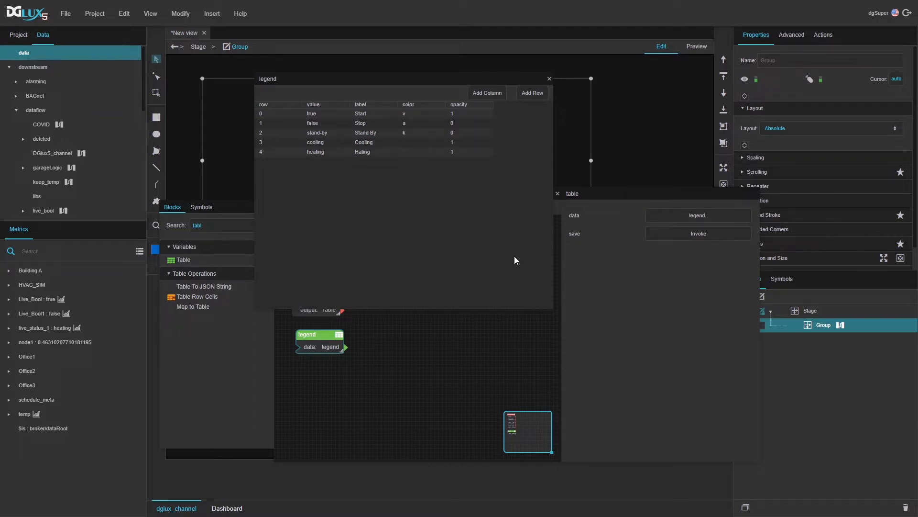
# Step: Set the color of the true and cooling rows to #0099ff
pyautogui.click(402, 112)
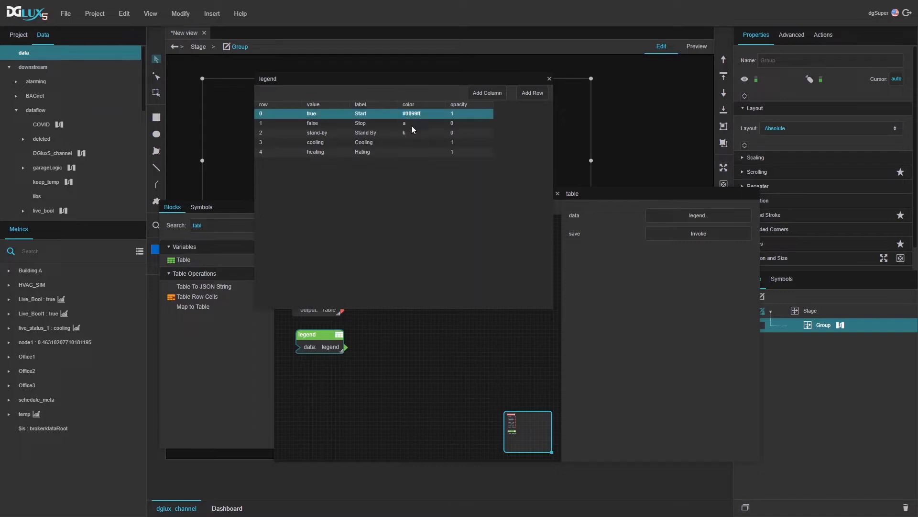
pyautogui.click(413, 120)
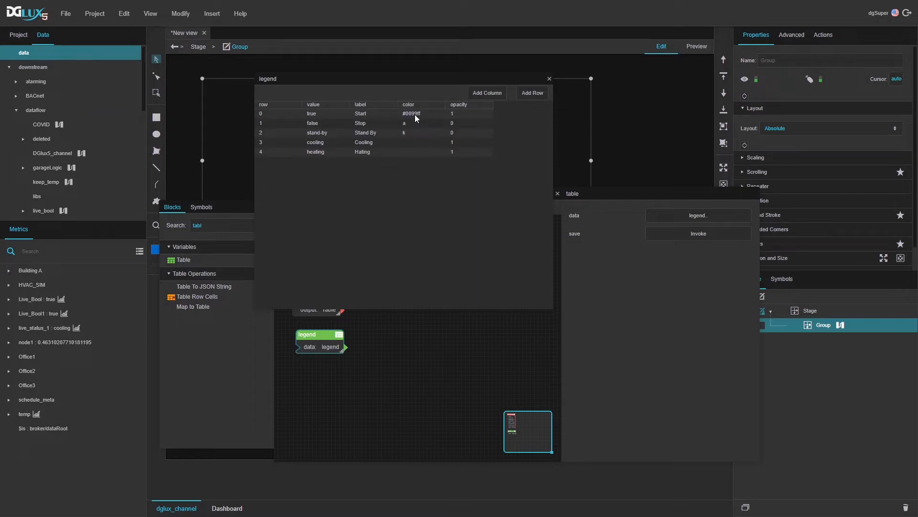
pyautogui.click(417, 143)
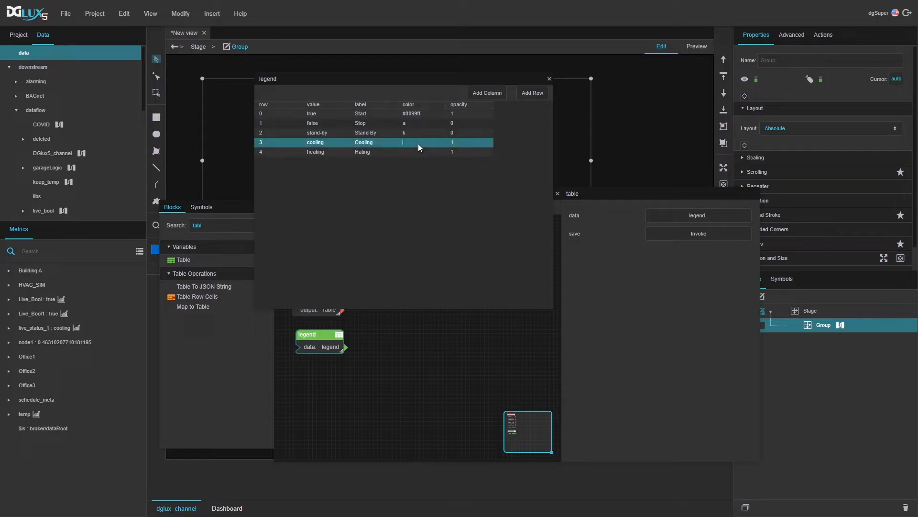
pyautogui.write('#0099ff')
pyautogui.press('Return')
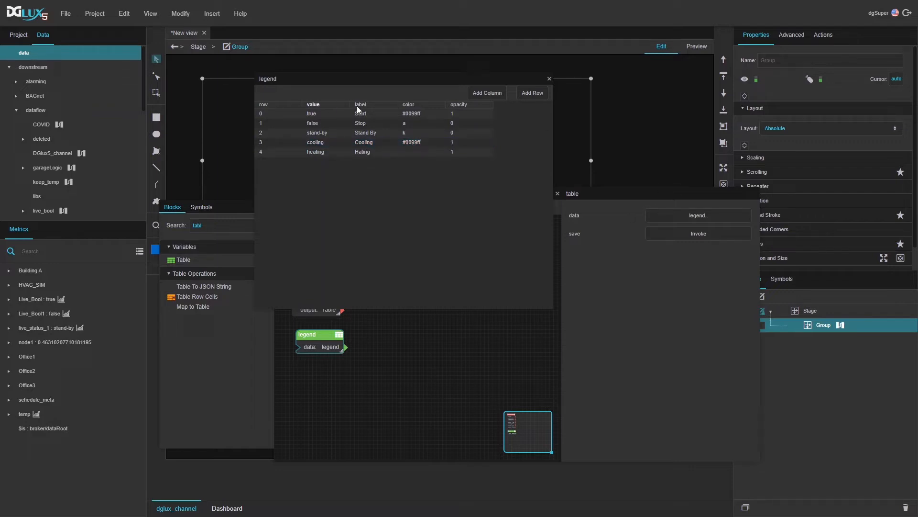
# Step: Copy the true row's color #0099ff into the false, stand-by and heating rows
pyautogui.click(412, 114)
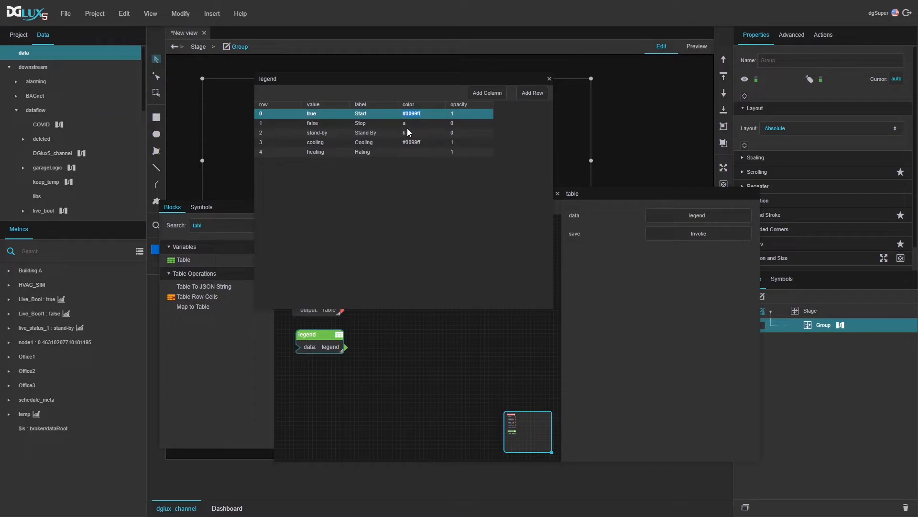
pyautogui.click(414, 123)
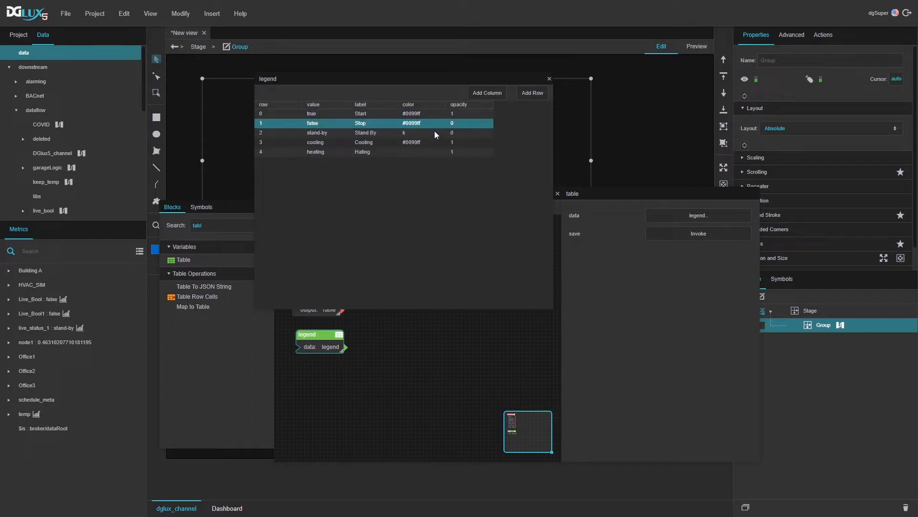
pyautogui.click(415, 133)
pyautogui.write('#0099ff')
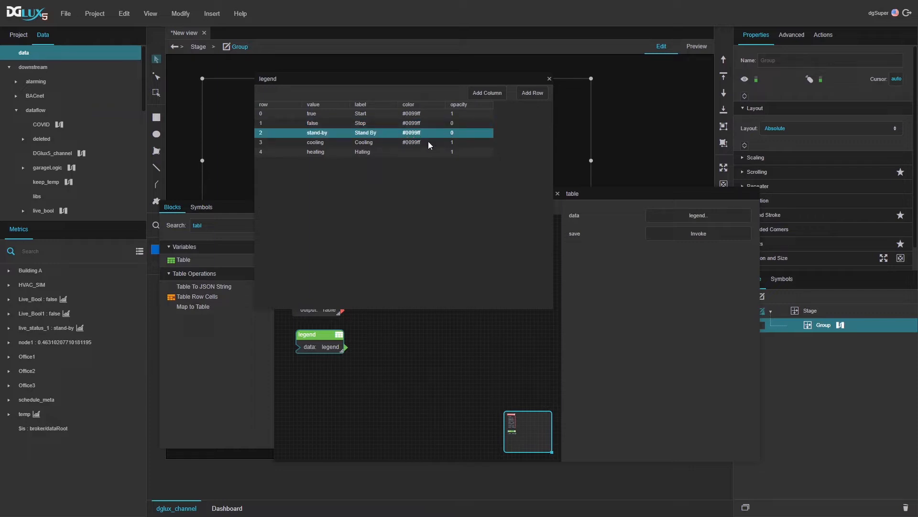
pyautogui.press('Return')
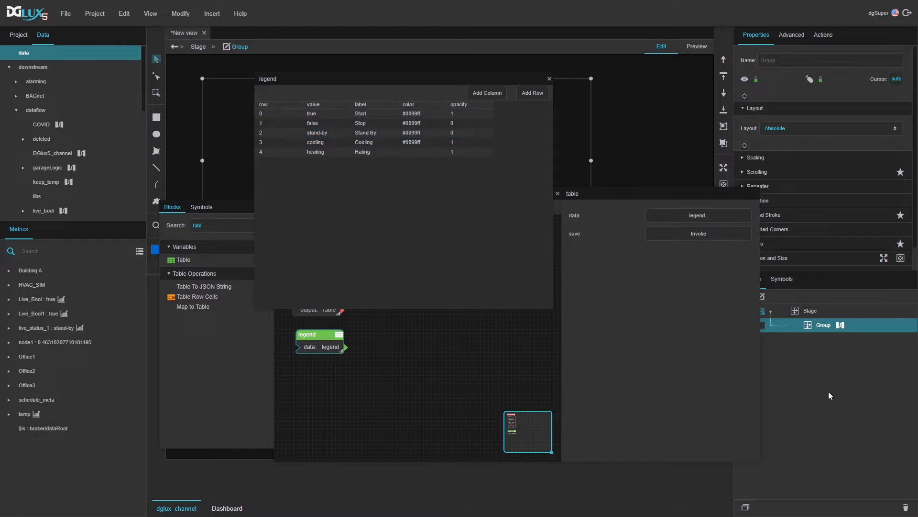
pyautogui.click(406, 152)
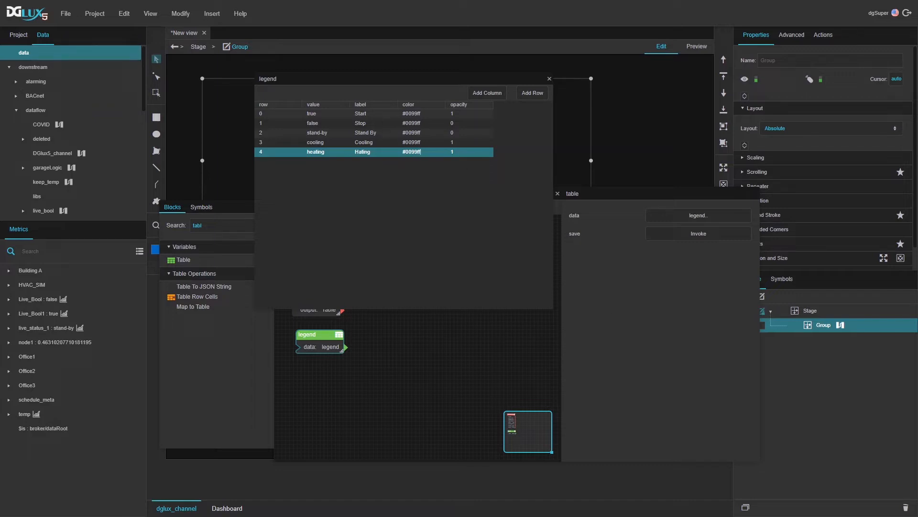
pyautogui.press('Return')
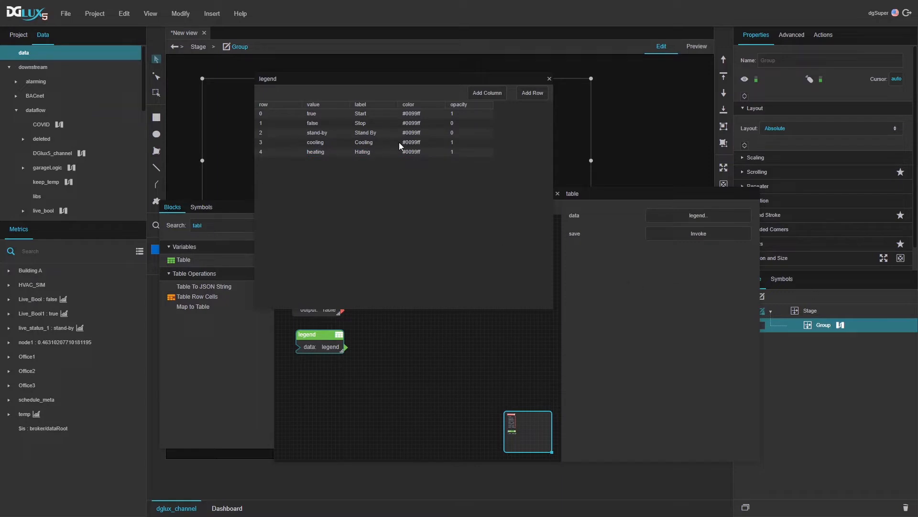
# Step: Change the cooling row's color to #ff3333 and shrink the legend table window to fit its rows
pyautogui.click(413, 143)
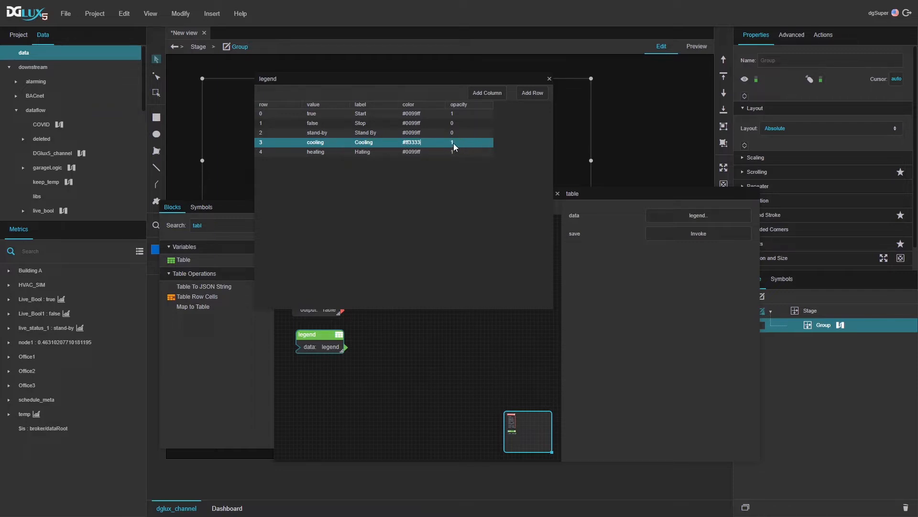
pyautogui.click(442, 164)
pyautogui.moveTo(549, 306); pyautogui.dragTo(513, 177)
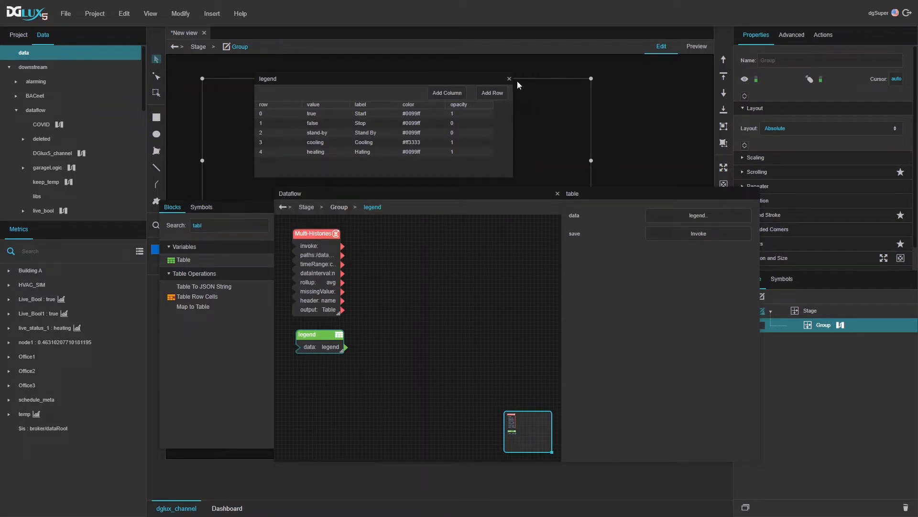
# Step: Close the legend table, then shrink the dataflow window and its properties pane and move them clear of the group and outline
pyautogui.click(509, 79)
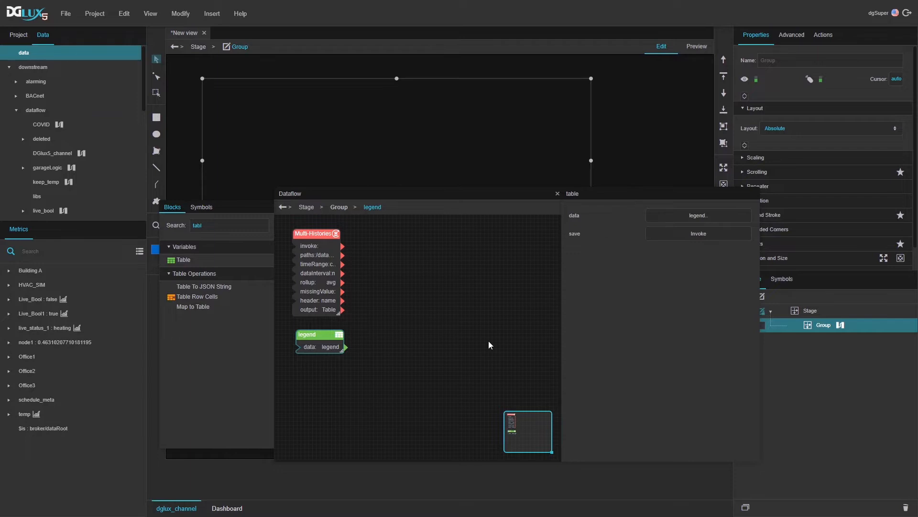
pyautogui.moveTo(449, 192); pyautogui.dragTo(423, 188)
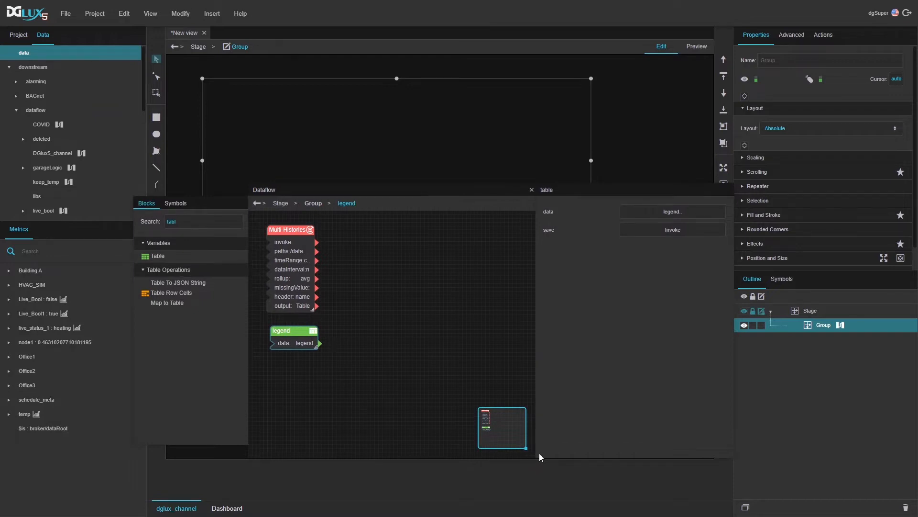
pyautogui.moveTo(540, 457); pyautogui.dragTo(573, 405)
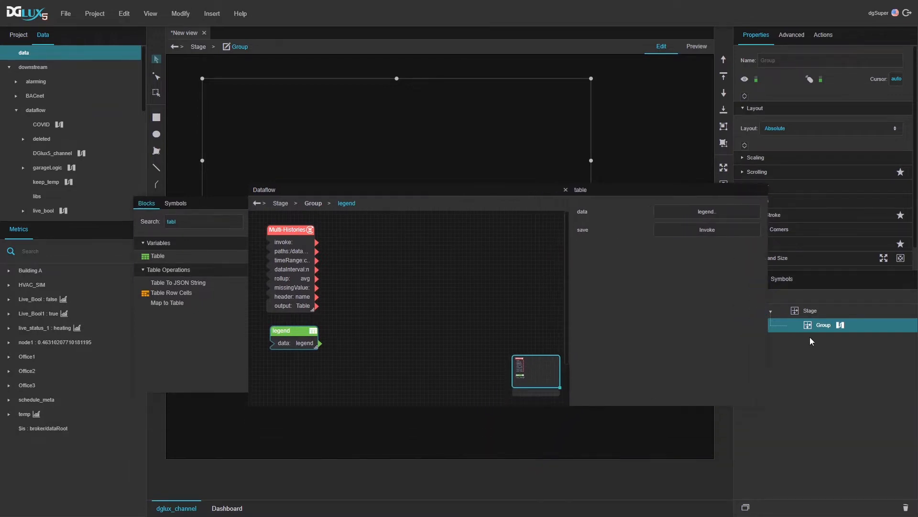
pyautogui.moveTo(768, 350); pyautogui.dragTo(702, 342)
pyautogui.moveTo(491, 190); pyautogui.dragTo(440, 261)
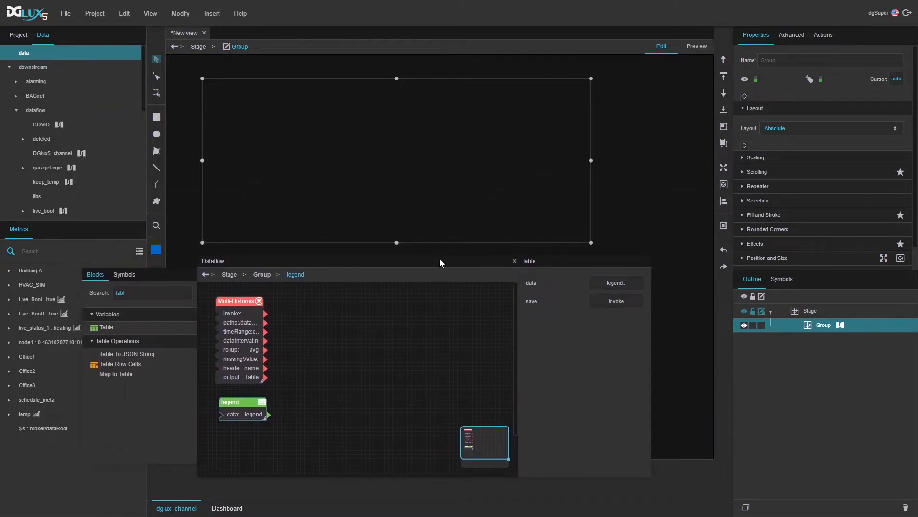
# Step: Insert a chart into the group and make it fill the group's full size
pyautogui.rightClick(820, 325)
pyautogui.moveTo(834, 328)
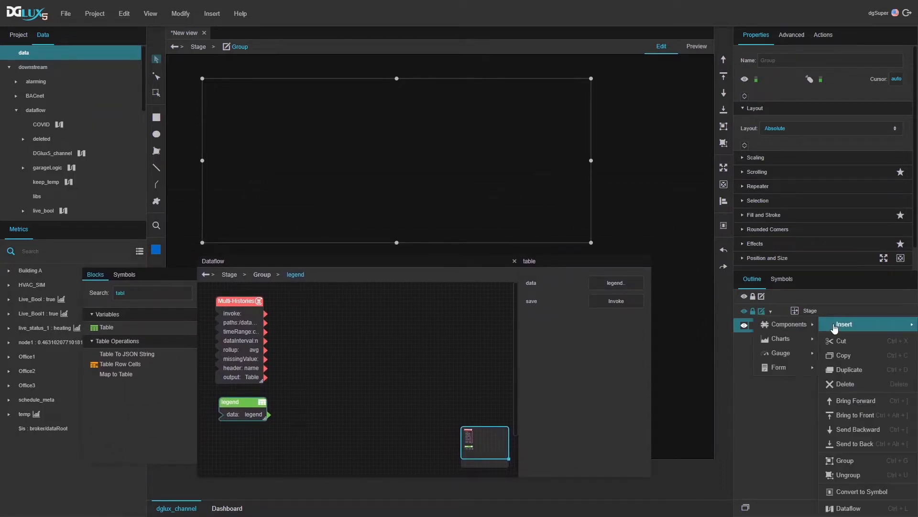
pyautogui.moveTo(790, 327)
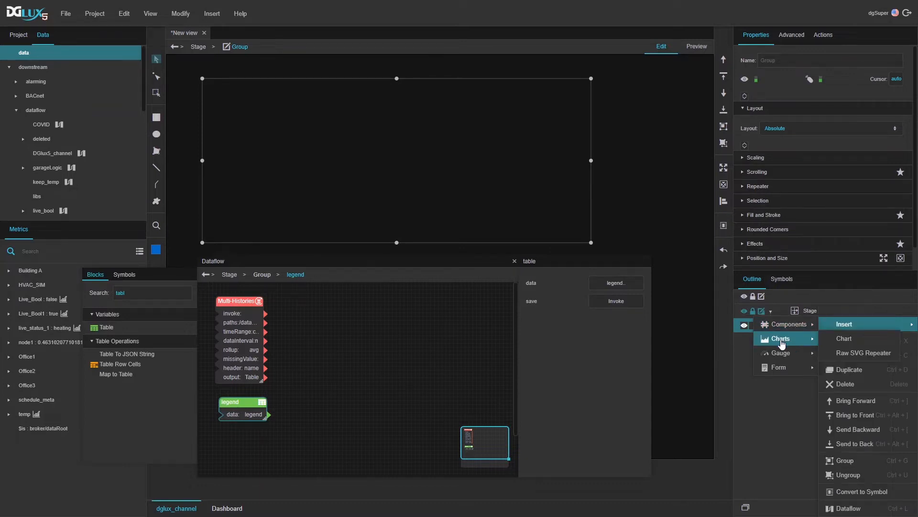
pyautogui.click(844, 339)
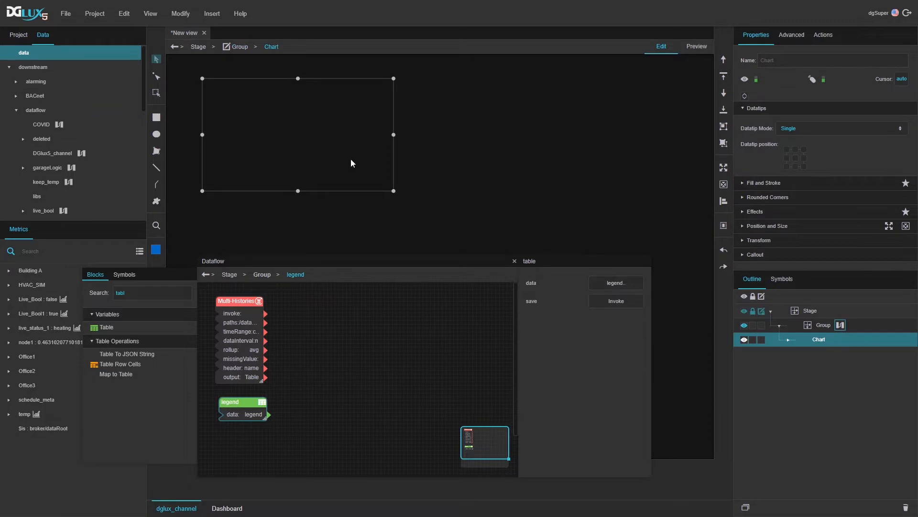
pyautogui.click(724, 167)
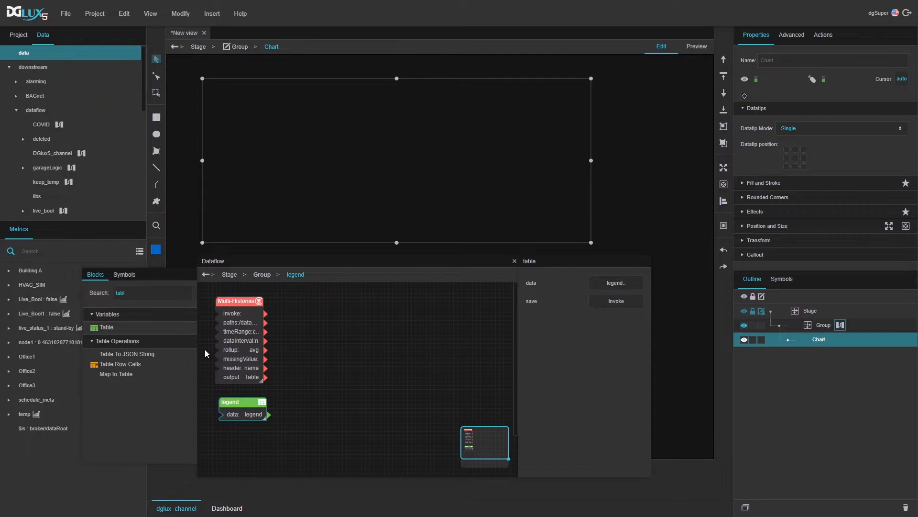
# Step: Open the Multi-Histories block's output table and arrange the table and dataflow windows so the chart area stays exposed
pyautogui.click(250, 343)
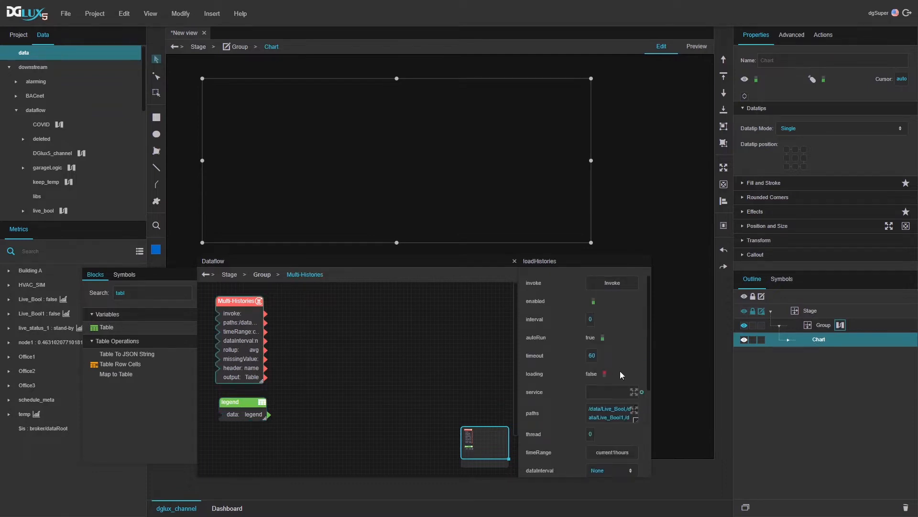
pyautogui.moveTo(466, 260); pyautogui.dragTo(451, 199)
pyautogui.scroll(-3, 598, 383)
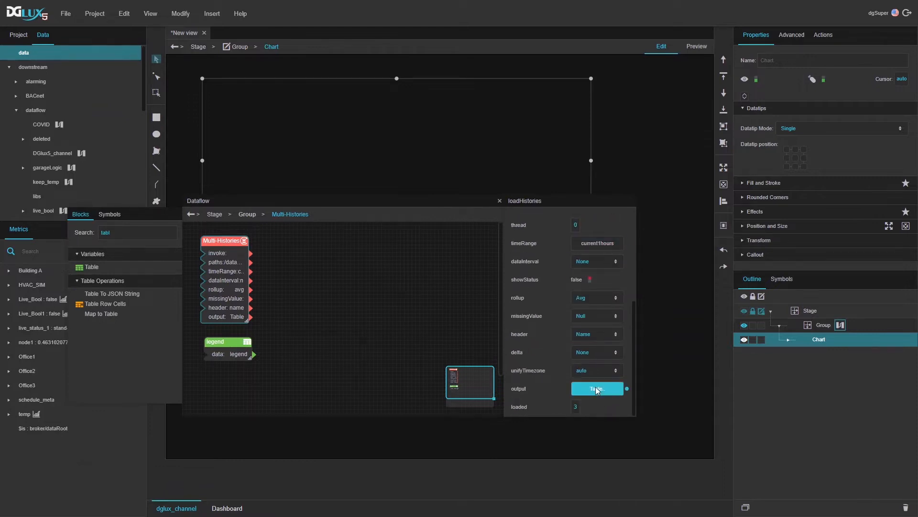
pyautogui.click(596, 387)
pyautogui.moveTo(409, 208); pyautogui.dragTo(417, 254)
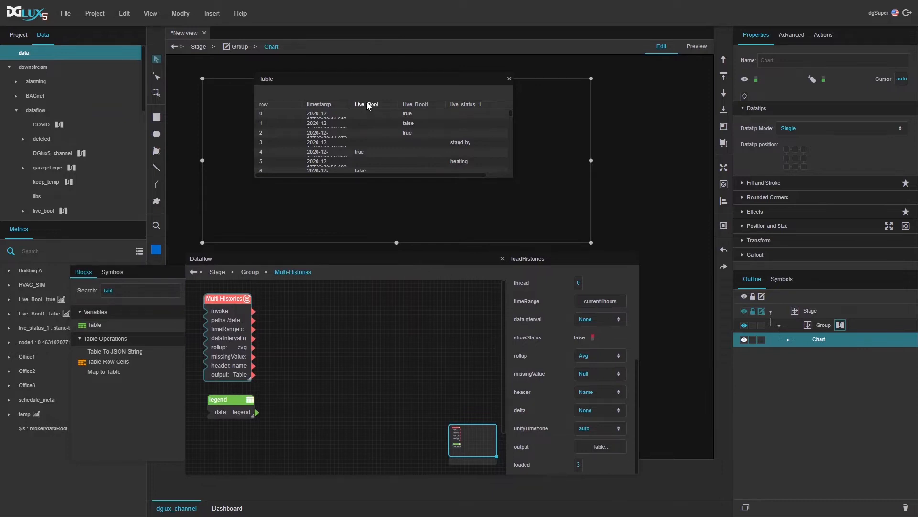
pyautogui.moveTo(386, 81); pyautogui.dragTo(362, 165)
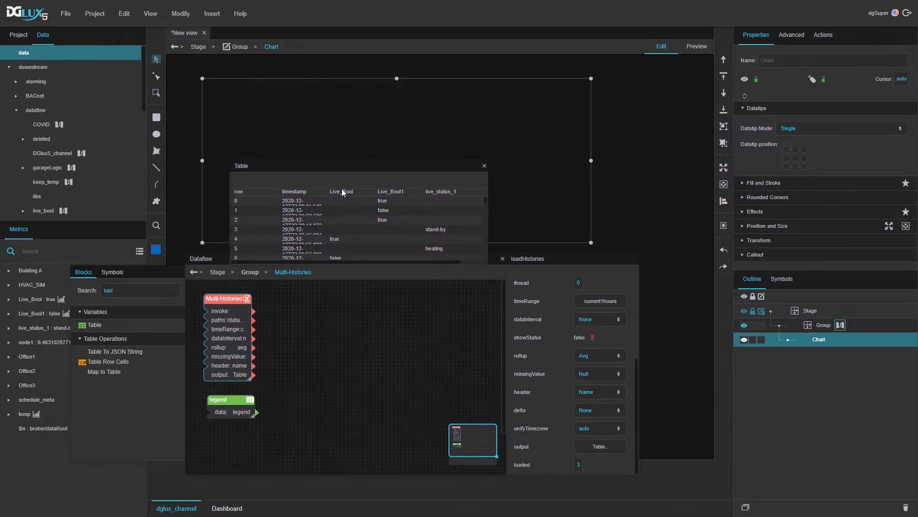
# Step: Plot the Live_Bool column on the chart as a line series with a Category Axis and a timestamp DateTime Axis, then close the data windows
pyautogui.moveTo(340, 194); pyautogui.dragTo(379, 125)
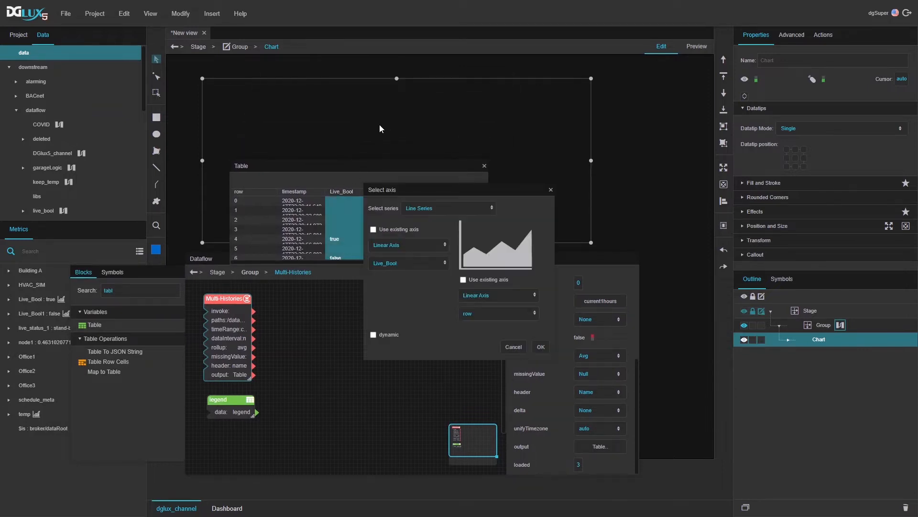
pyautogui.click(386, 245)
pyautogui.click(385, 291)
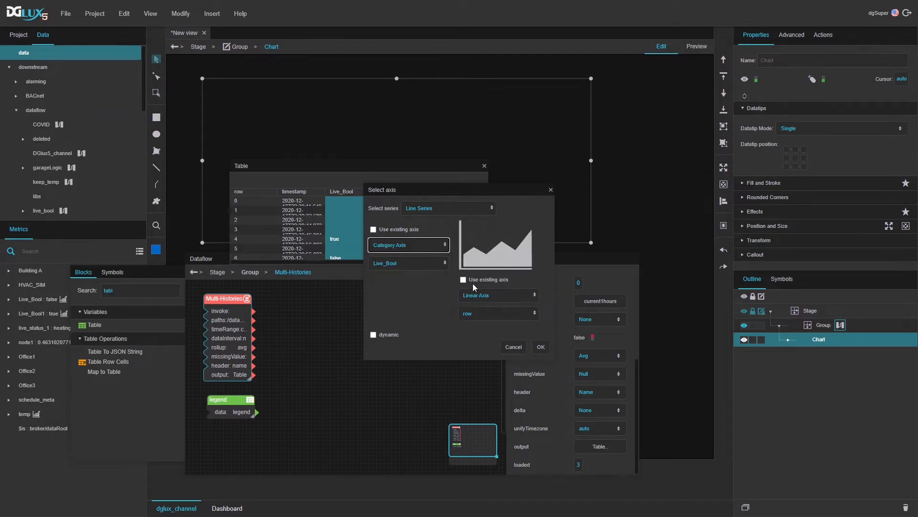
pyautogui.click(487, 299)
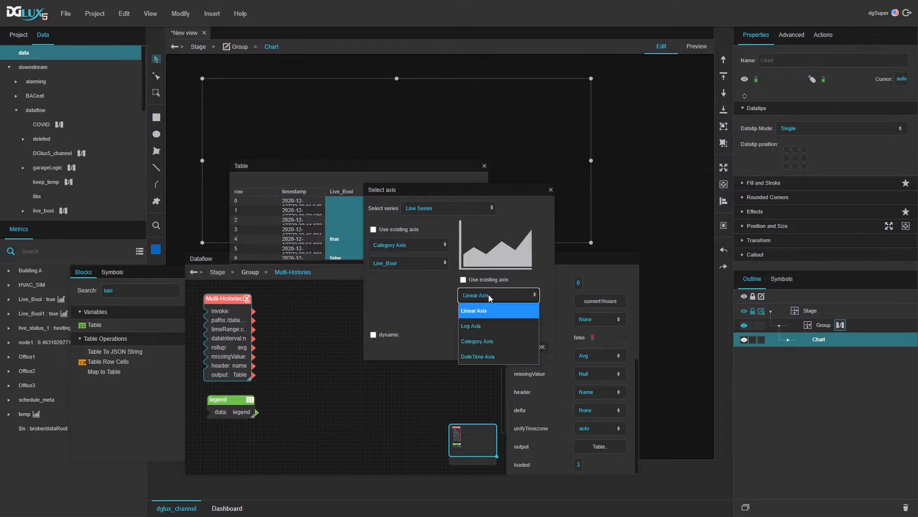
pyautogui.click(465, 360)
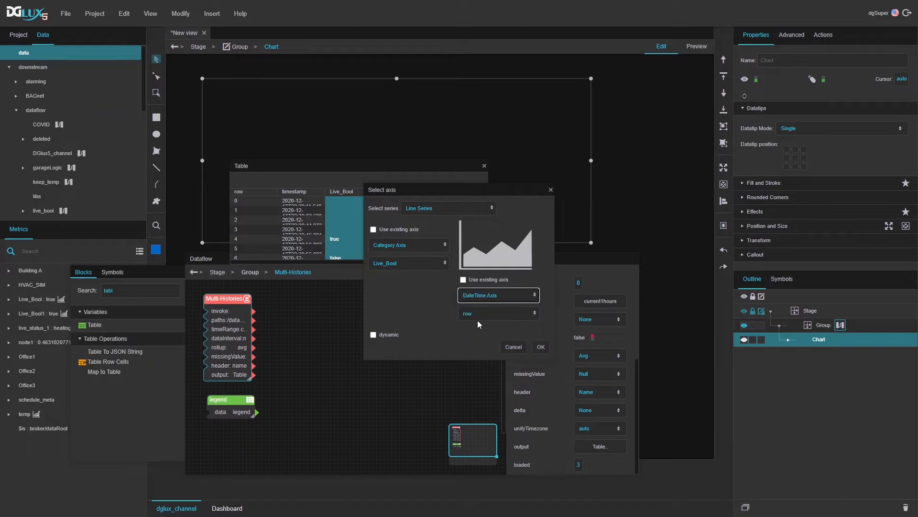
pyautogui.click(481, 314)
pyautogui.click(477, 345)
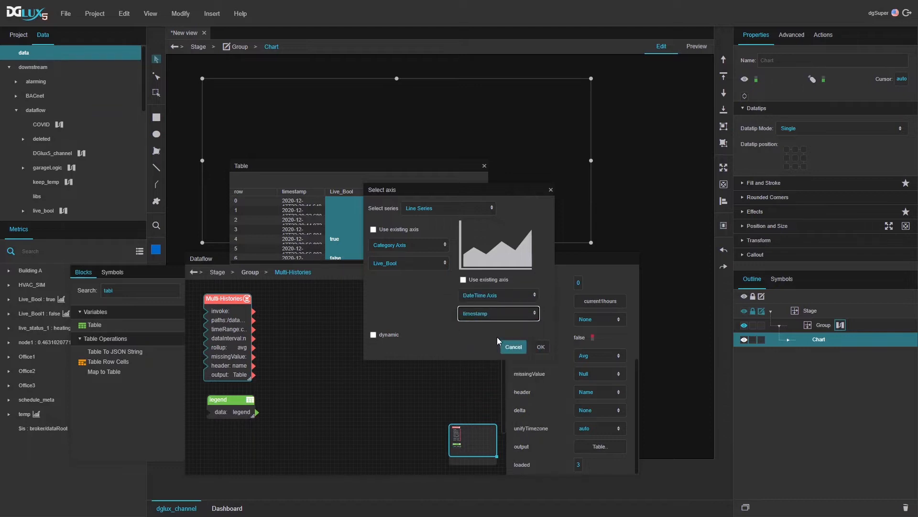
pyautogui.click(541, 346)
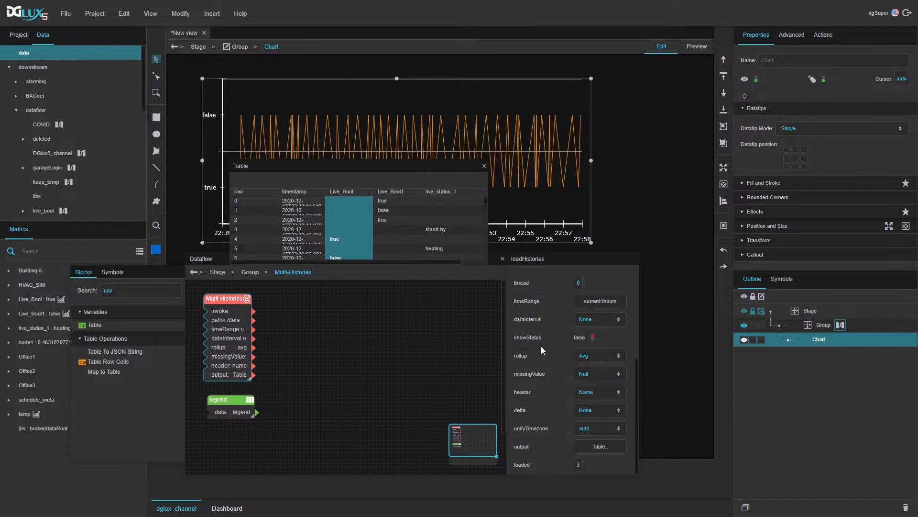
pyautogui.click(484, 166)
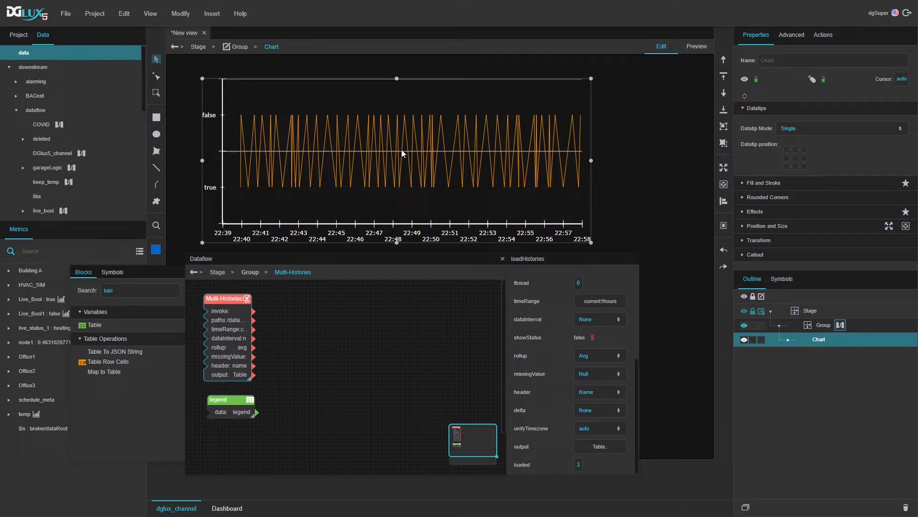
pyautogui.click(502, 259)
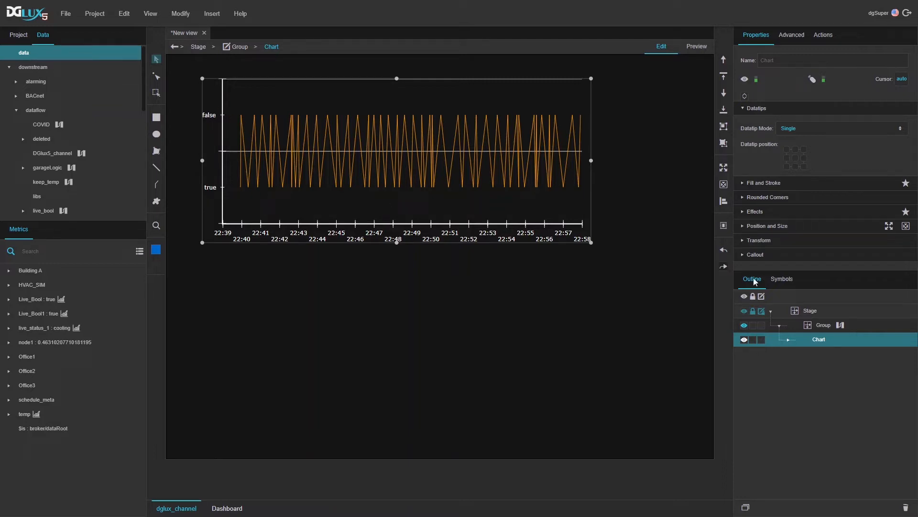
# Step: Expand the chart and its series group in the outline and select the Live_Bool series
pyautogui.click(788, 340)
pyautogui.click(797, 353)
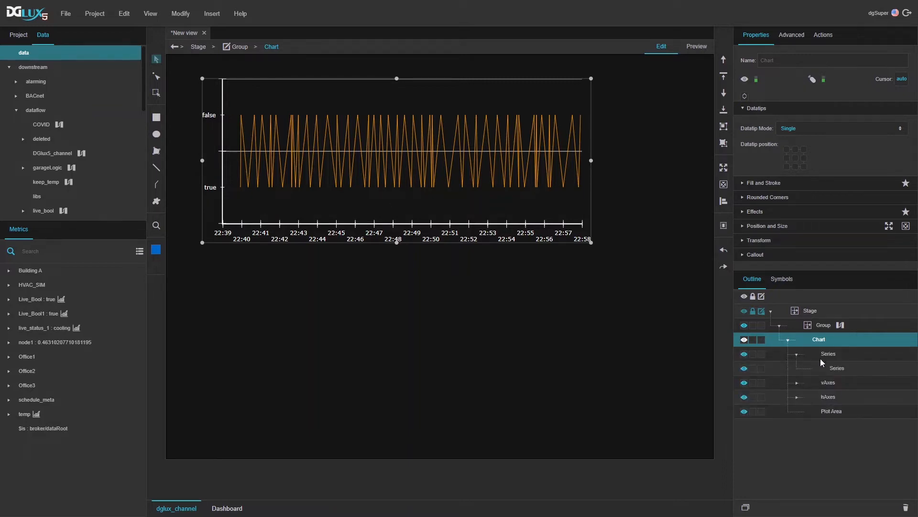
pyautogui.click(831, 367)
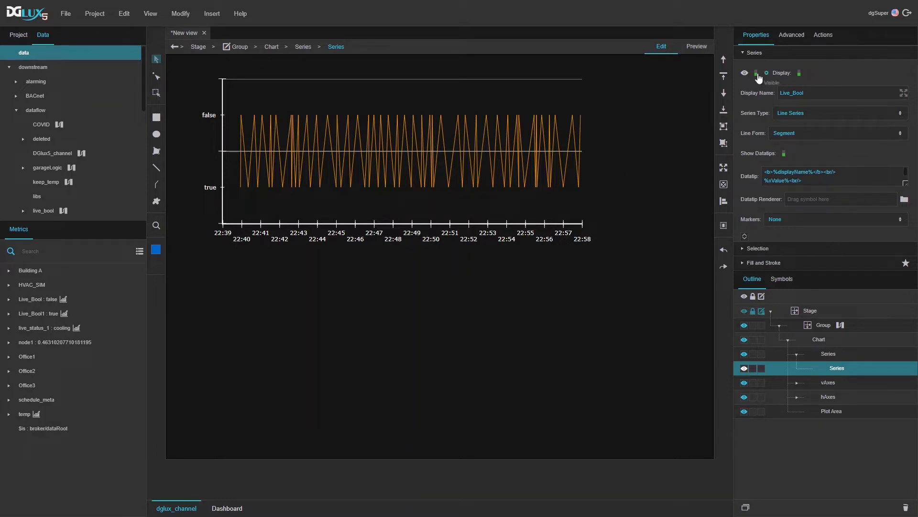
# Step: Switch the Live_Bool series' Display option off and on again, then turn off its visibility
pyautogui.click(799, 74)
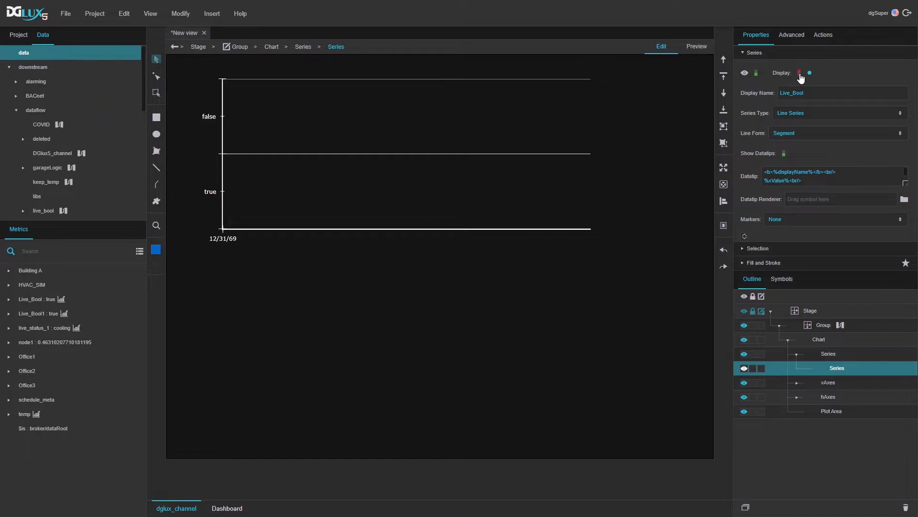
pyautogui.click(799, 74)
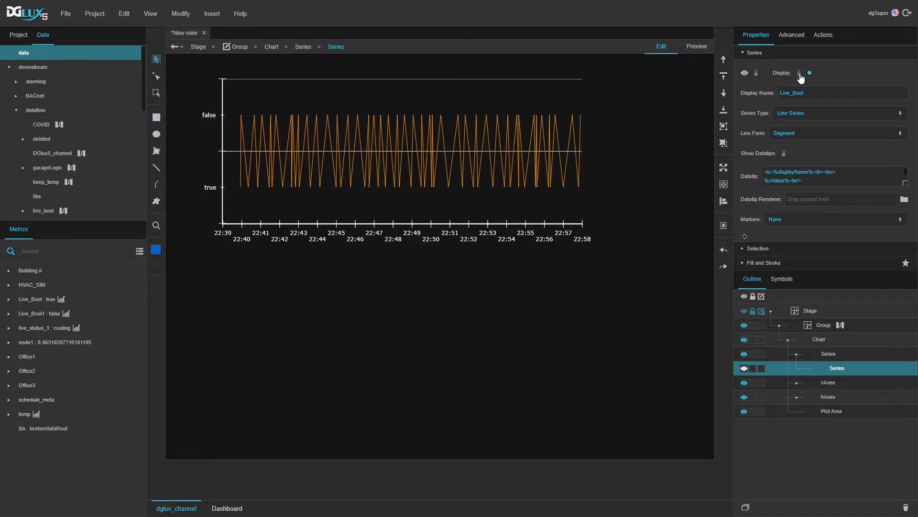
pyautogui.click(757, 74)
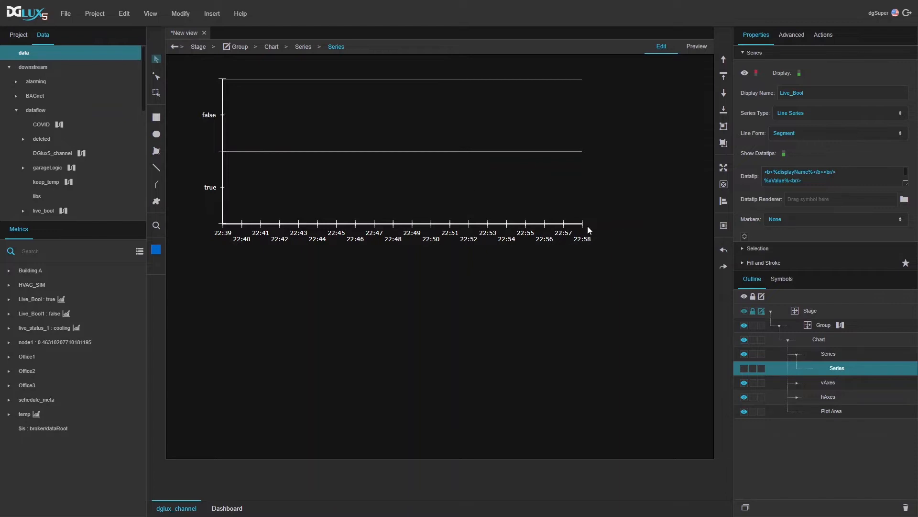
# Step: Set the plot area's zoomer mode to Horizontal and its zoomer line color to light blue
pyautogui.click(831, 411)
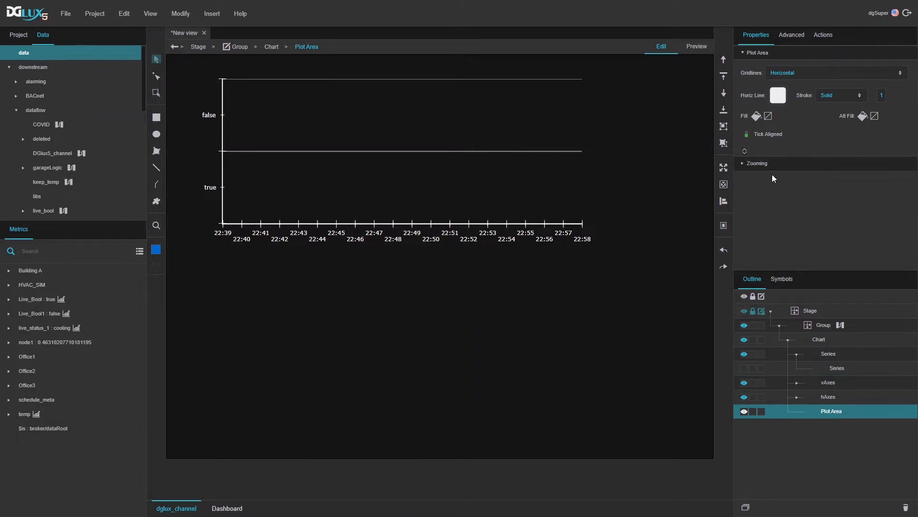
pyautogui.click(759, 165)
pyautogui.click(798, 187)
pyautogui.click(790, 213)
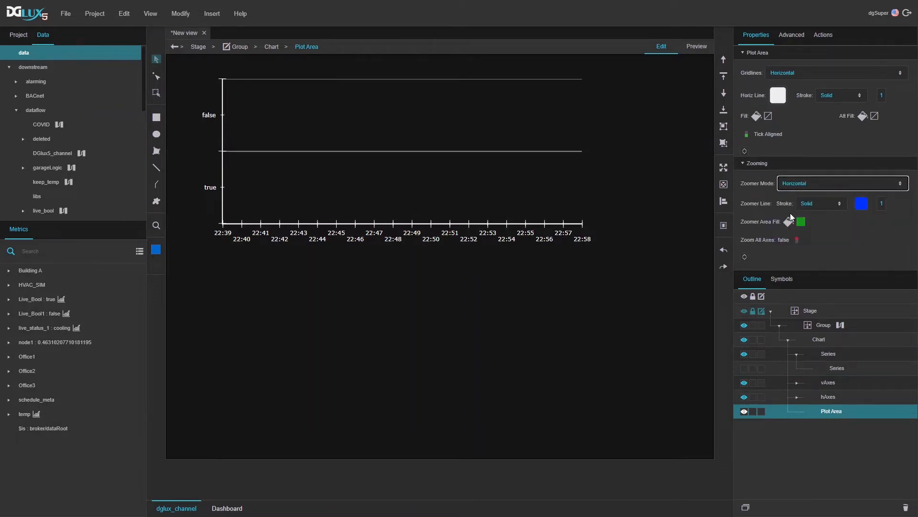
pyautogui.click(862, 205)
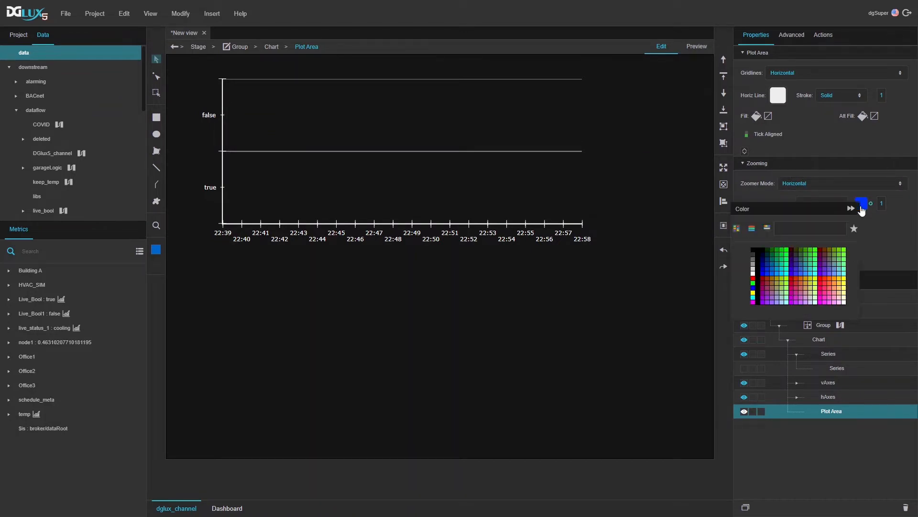
pyautogui.click(808, 273)
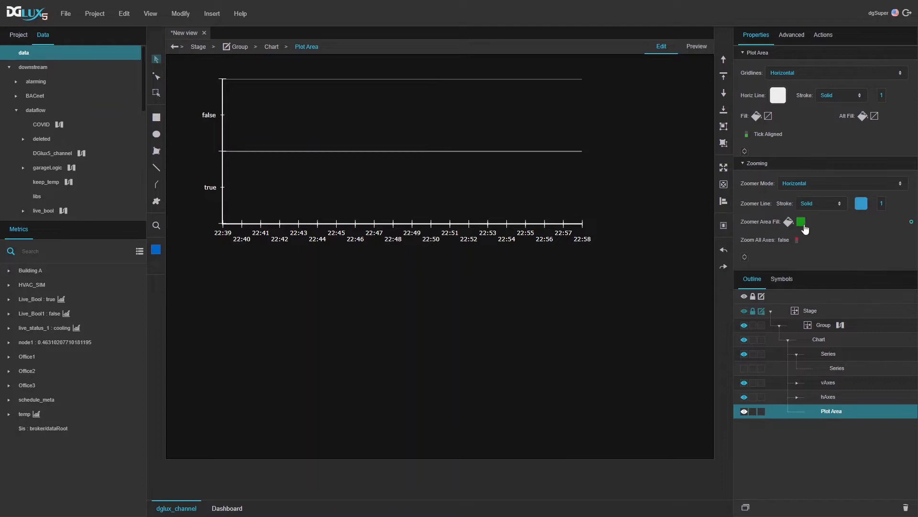
# Step: Set the zoomer area fill to #33ccff and lower its opacity
pyautogui.click(803, 223)
pyautogui.click(728, 311)
pyautogui.click(676, 359)
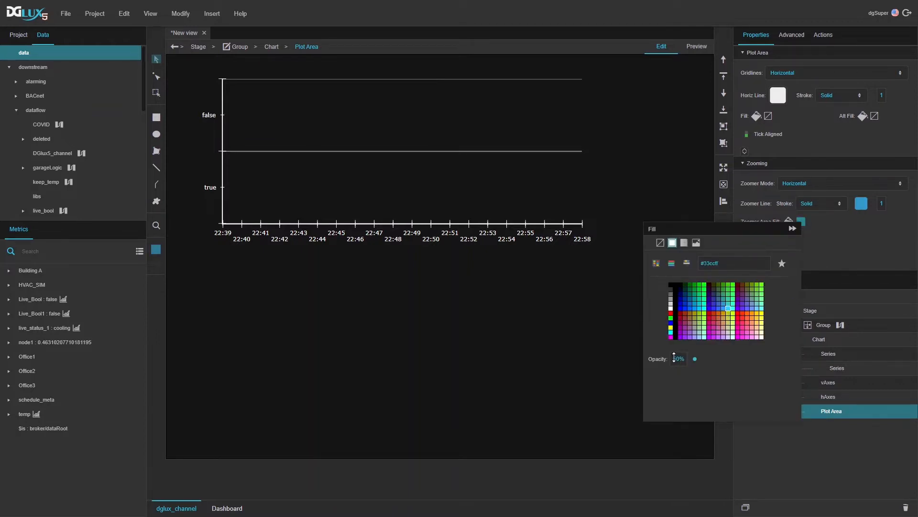
pyautogui.press('Return')
pyautogui.click(825, 245)
# Step: Preview the view and test horizontal zooming over several ranges of the chart with its series hidden
pyautogui.click(699, 50)
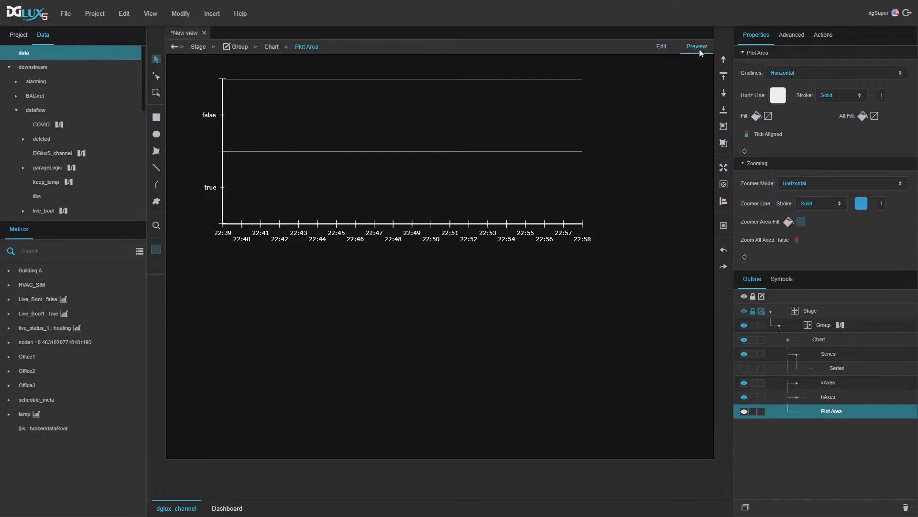
pyautogui.moveTo(333, 173); pyautogui.dragTo(516, 156)
pyautogui.moveTo(458, 156)
pyautogui.mouseDown()
pyautogui.moveTo(304, 151)
pyautogui.moveTo(471, 157)
pyautogui.mouseUp()
pyautogui.moveTo(349, 157); pyautogui.dragTo(501, 166)
pyautogui.moveTo(388, 165); pyautogui.dragTo(482, 166)
pyautogui.moveTo(299, 133); pyautogui.dragTo(449, 153)
# Step: Make the Live_Bool series visible again, then test zooming into a time range and resetting the zoom
pyautogui.click(831, 368)
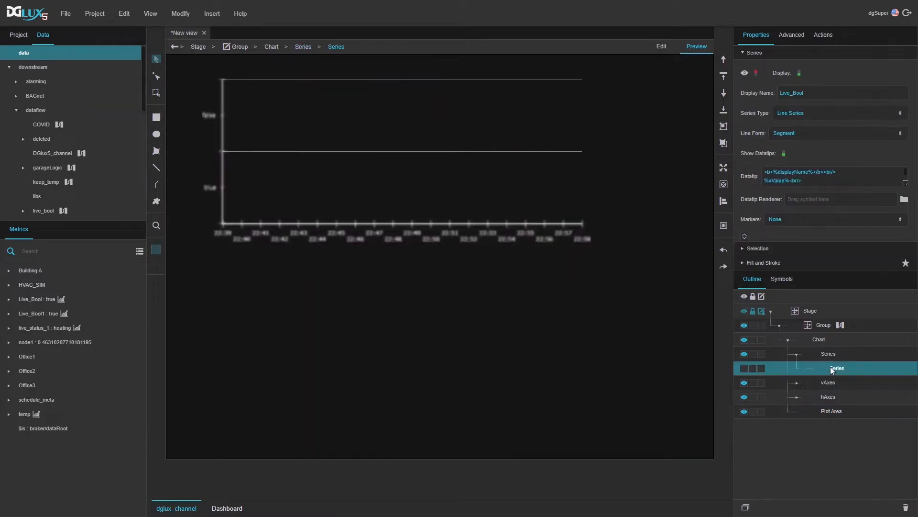
pyautogui.click(746, 73)
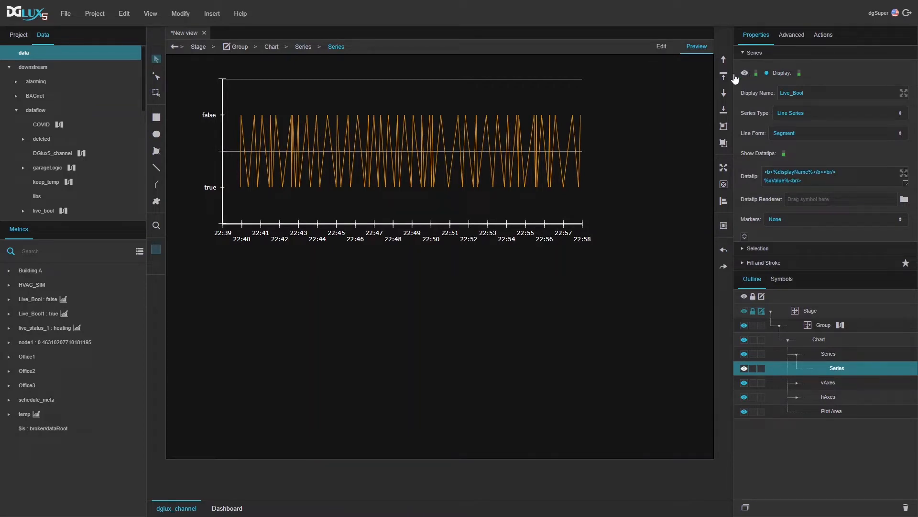
pyautogui.moveTo(347, 138); pyautogui.dragTo(452, 148)
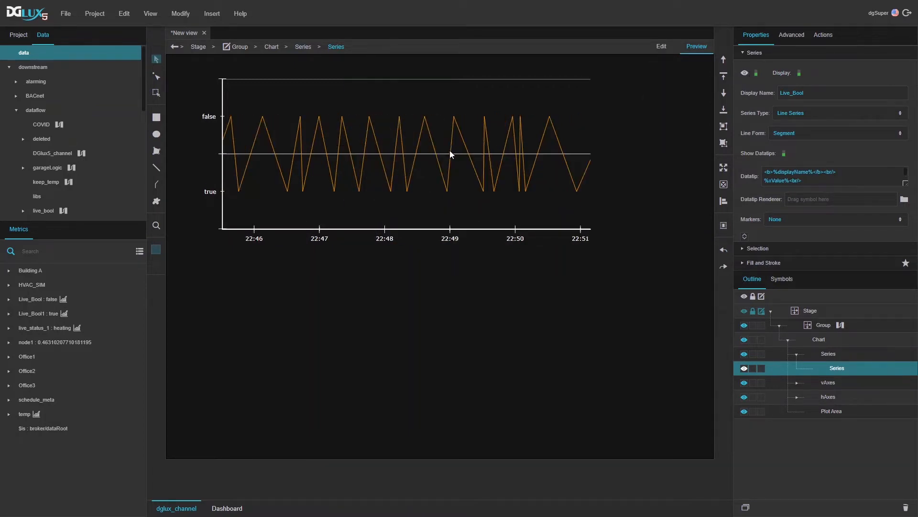
pyautogui.doubleClick(450, 150)
# Step: Make the Live_Bool series line invisible with no border color, stroke width 0 and stroke style None, then try zooming the chart
pyautogui.scroll(-1, 813, 178)
pyautogui.click(743, 262)
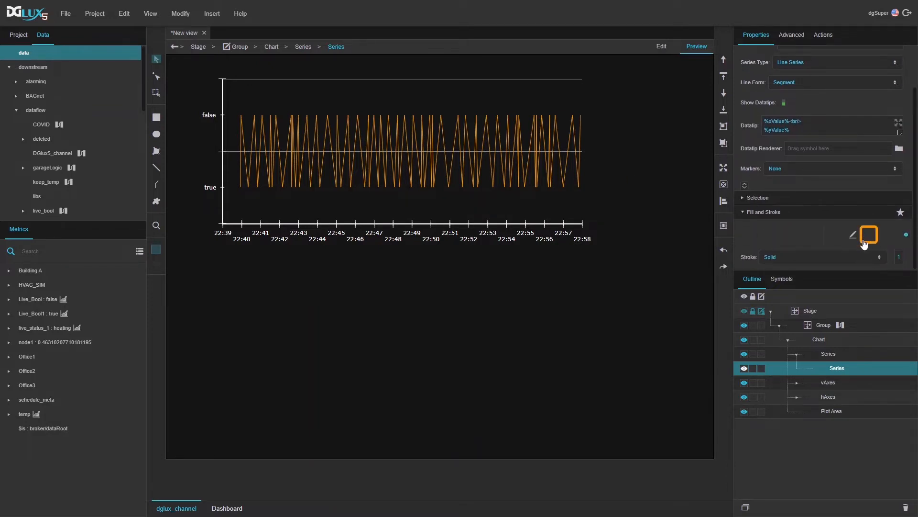
pyautogui.click(870, 235)
pyautogui.click(724, 251)
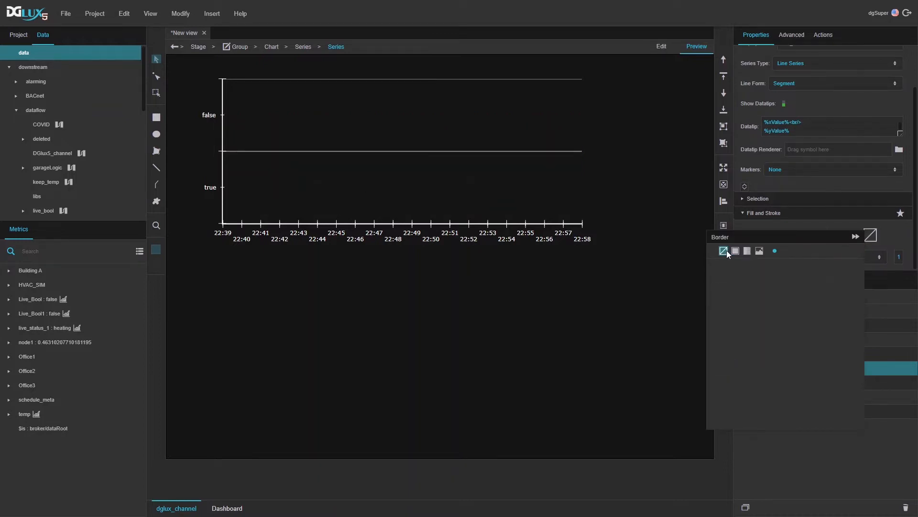
pyautogui.click(883, 237)
pyautogui.click(892, 257)
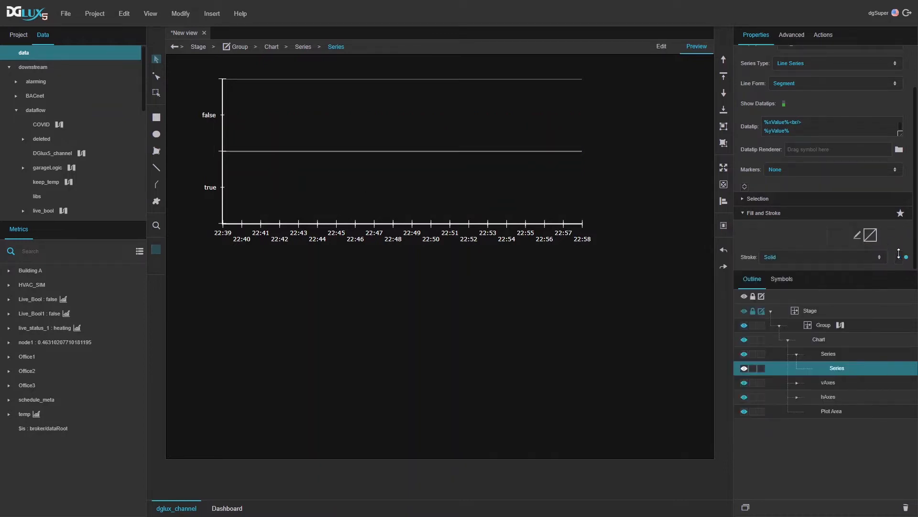
pyautogui.write('0')
pyautogui.click(793, 258)
pyautogui.click(778, 286)
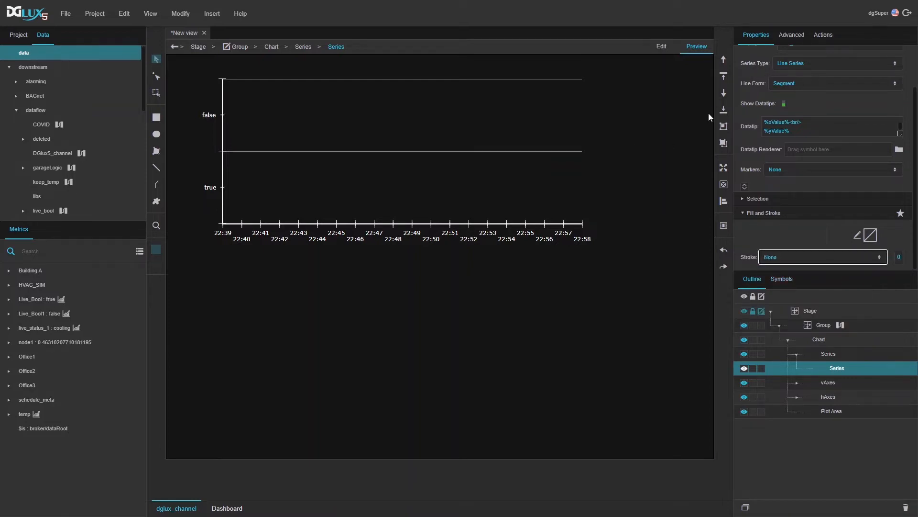
pyautogui.moveTo(298, 158); pyautogui.dragTo(457, 169)
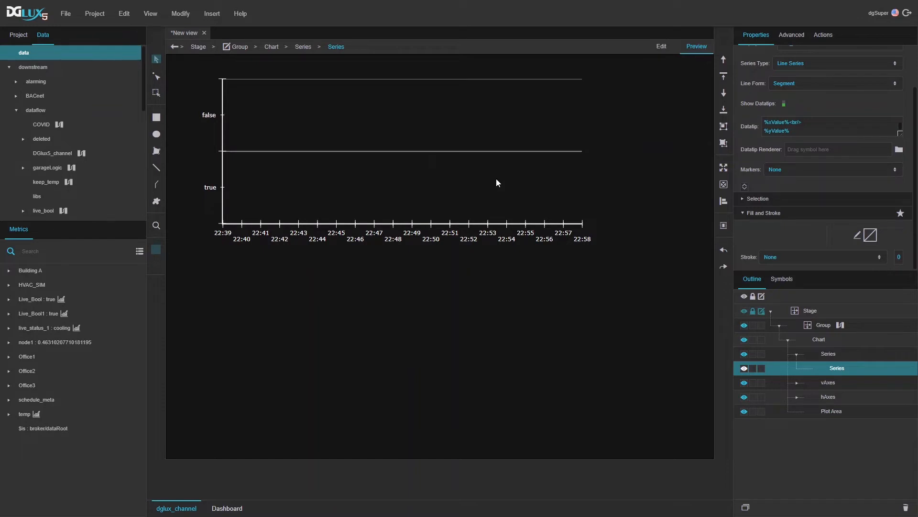
# Step: Insert a nested Group component inside the group that holds the chart, and check its bounds in edit mode
pyautogui.click(796, 354)
pyautogui.click(788, 339)
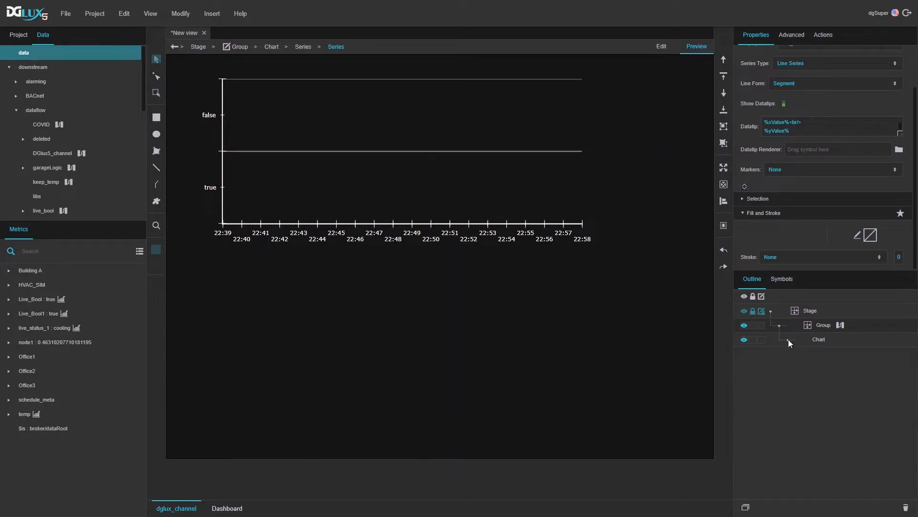
pyautogui.click(825, 324)
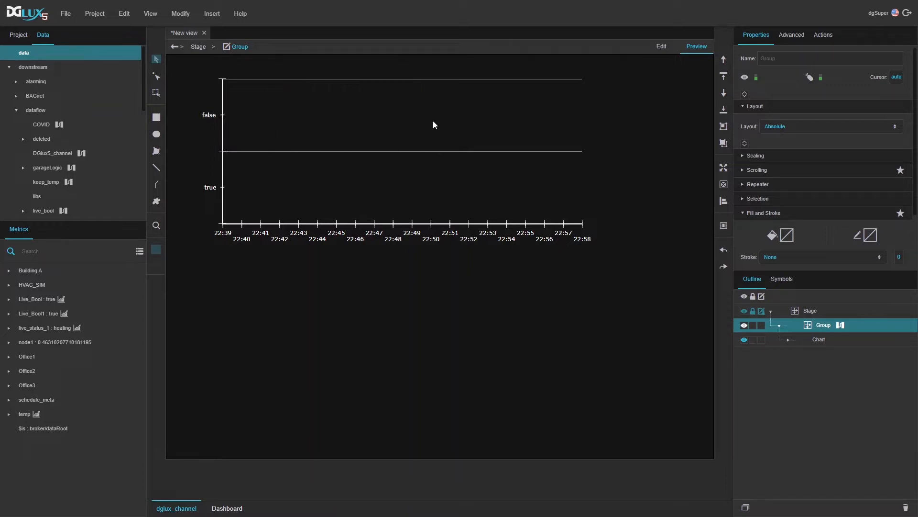
pyautogui.rightClick(819, 329)
pyautogui.moveTo(790, 324)
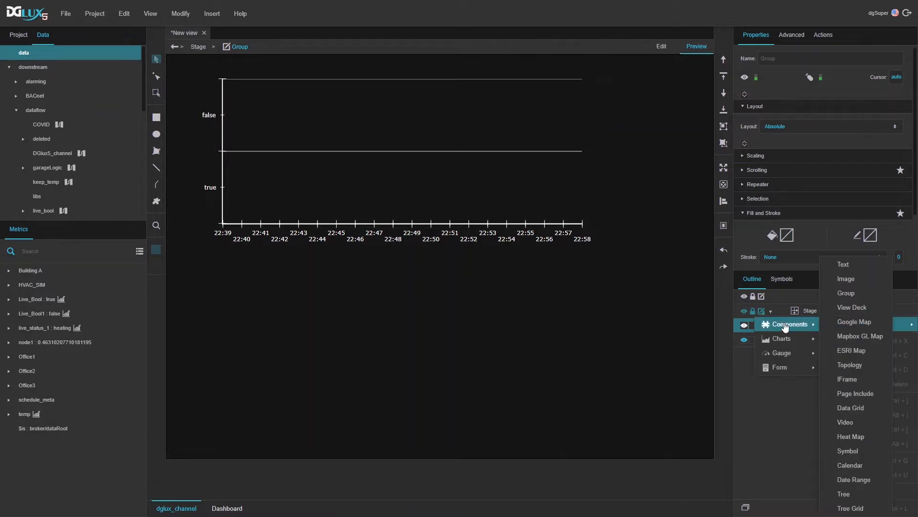
pyautogui.click(874, 297)
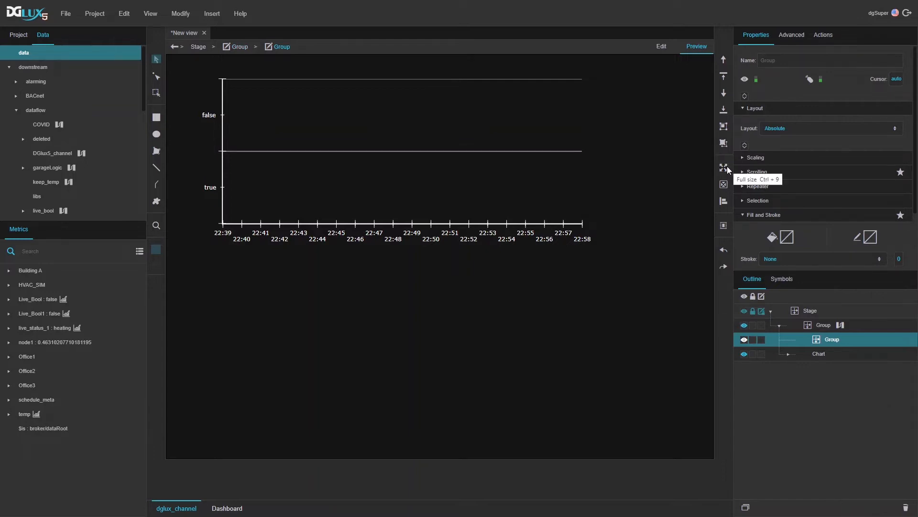
pyautogui.click(659, 47)
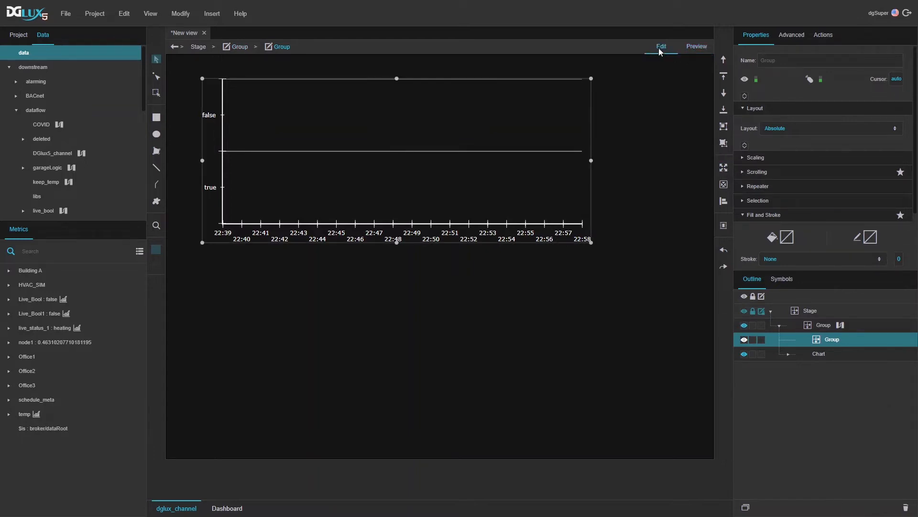
pyautogui.click(697, 47)
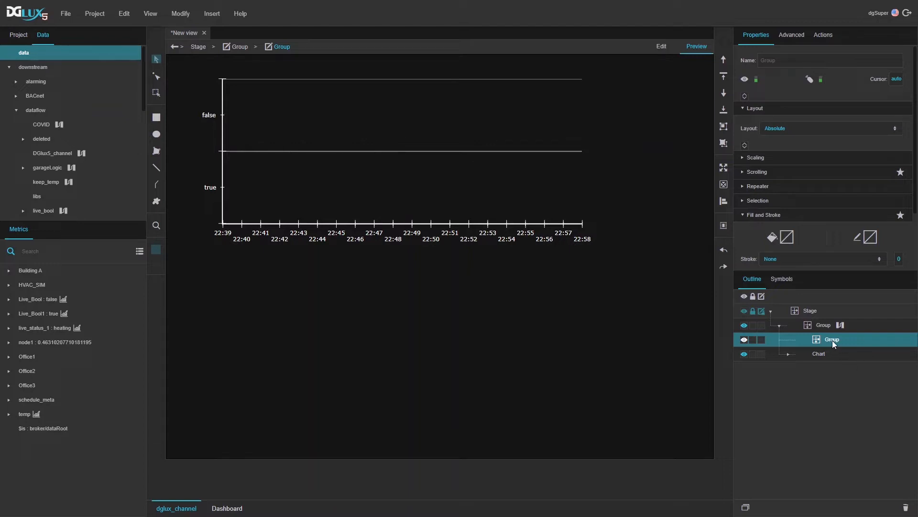
pyautogui.click(660, 47)
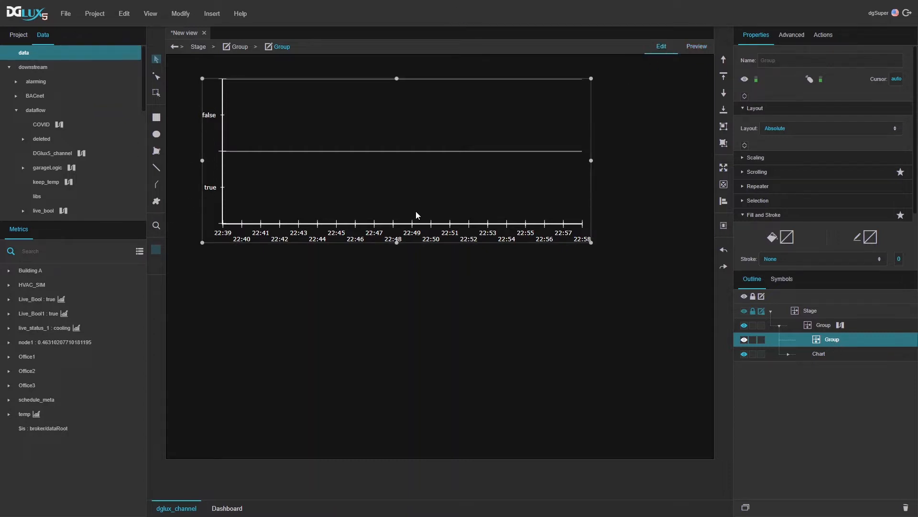
# Step: Expose the chart's Plot Area X, Y, Width and Height properties as binding sources
pyautogui.click(788, 354)
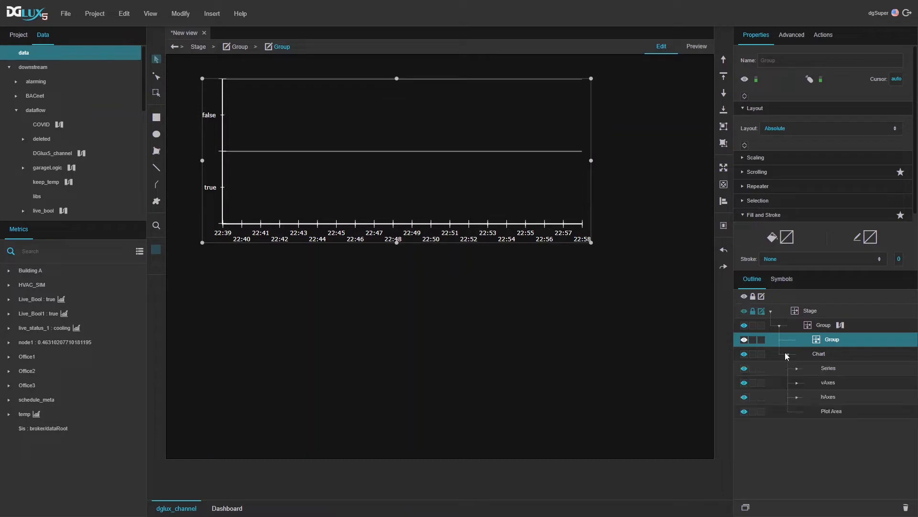
pyautogui.click(830, 410)
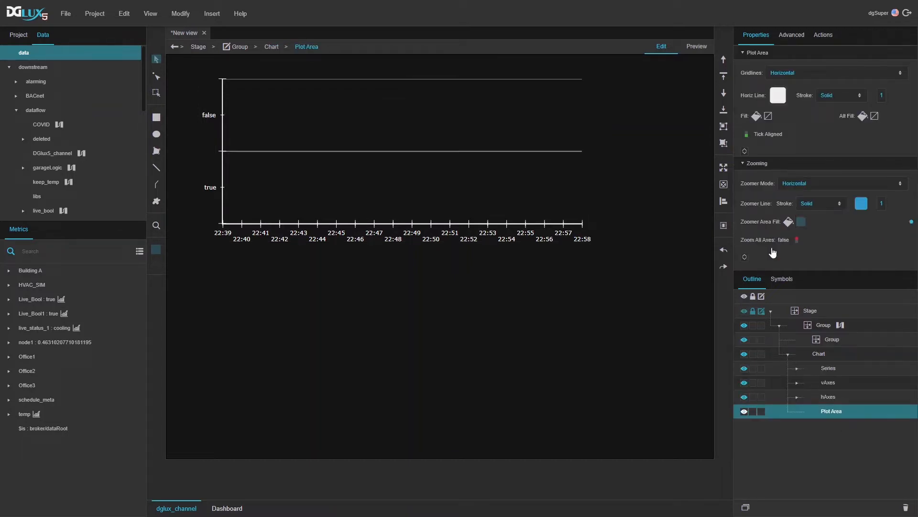
pyautogui.click(744, 256)
pyautogui.scroll(-3, 798, 242)
pyautogui.scroll(3, 796, 235)
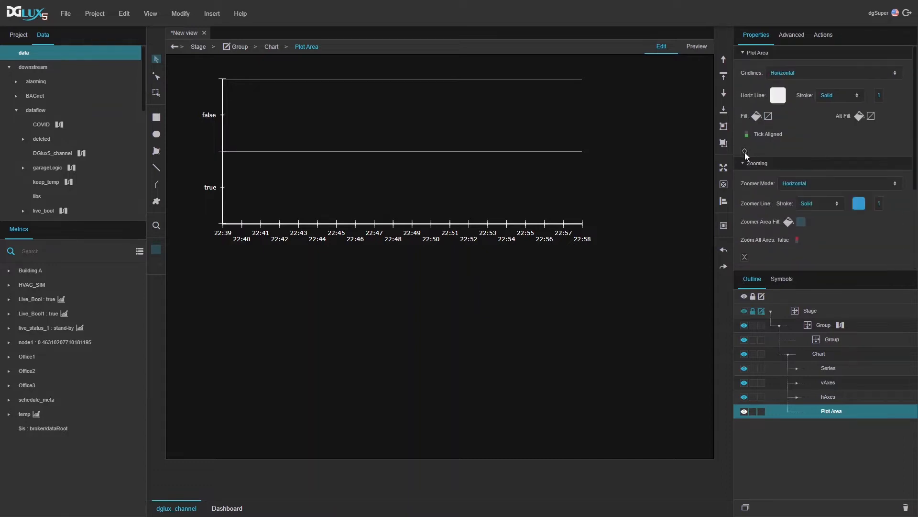
pyautogui.click(744, 151)
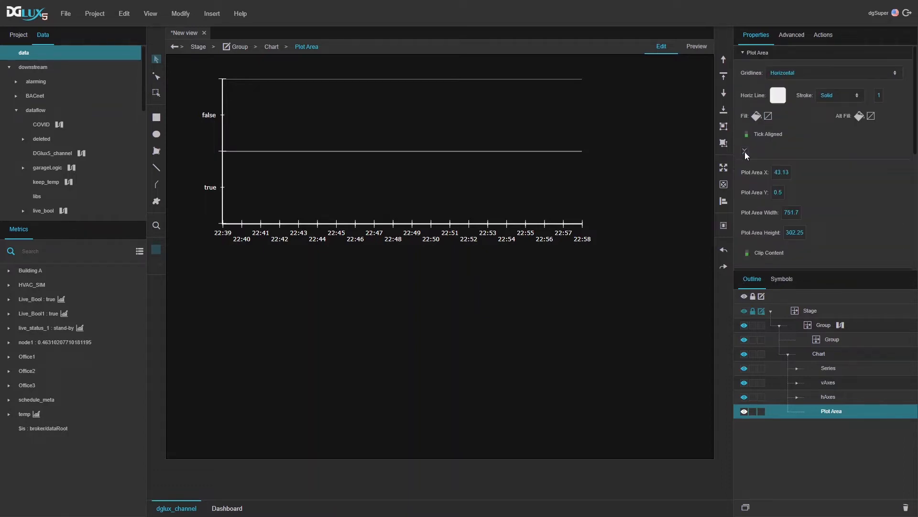
pyautogui.scroll(-2, 766, 163)
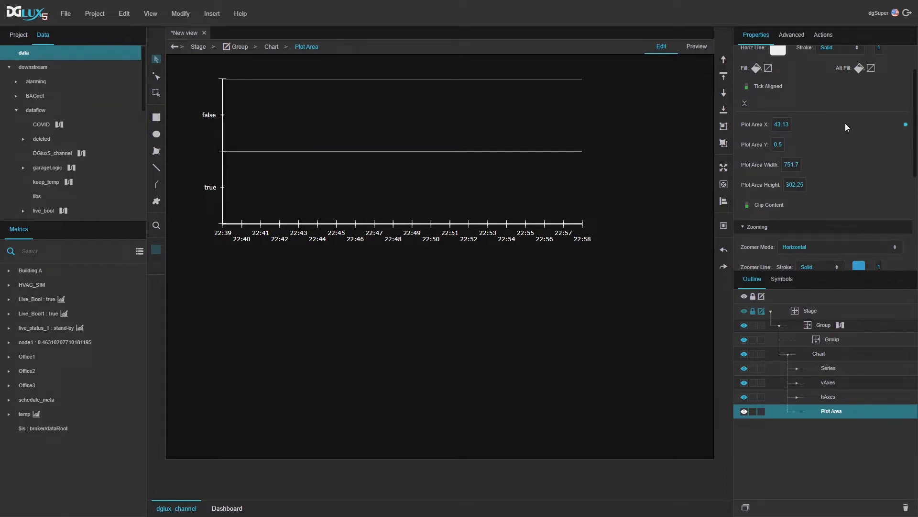
pyautogui.click(906, 125)
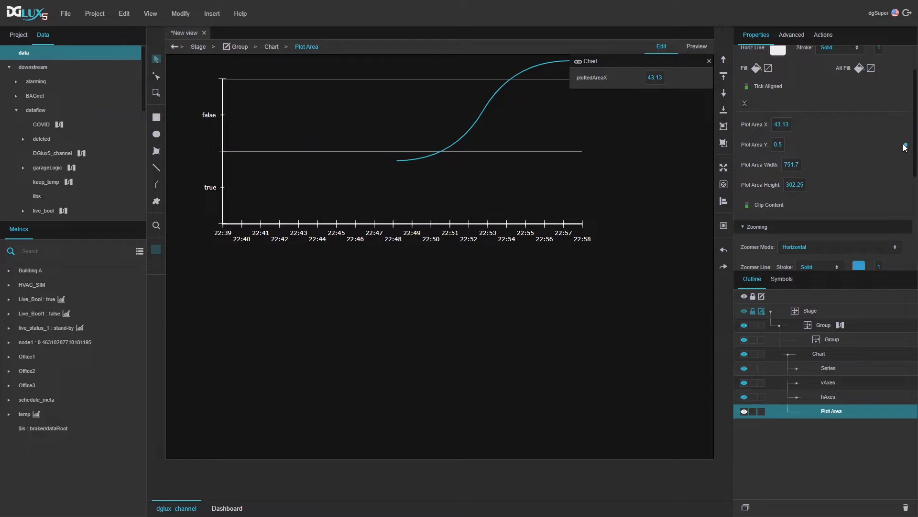
pyautogui.click(905, 146)
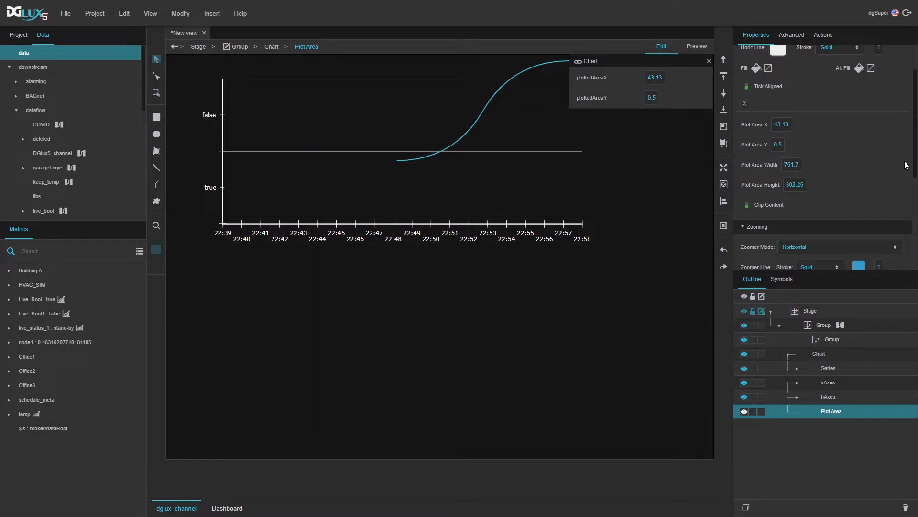
pyautogui.click(906, 168)
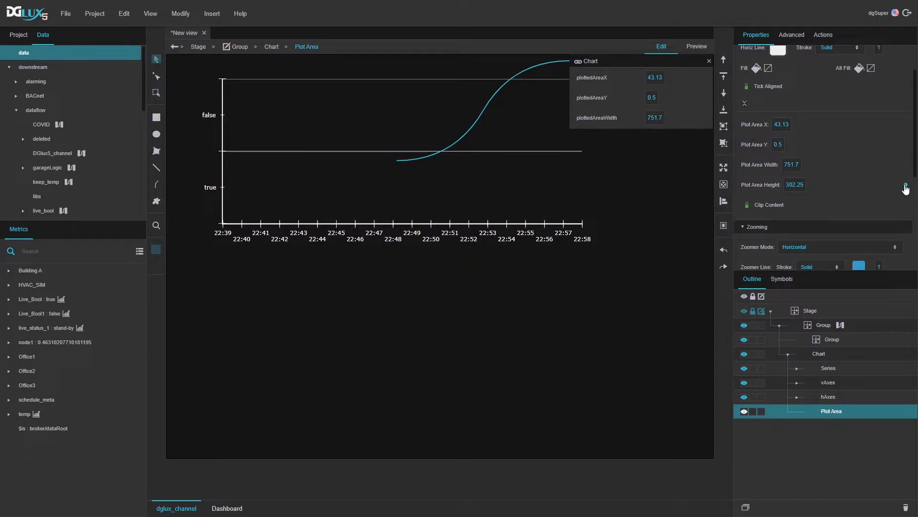
pyautogui.click(905, 186)
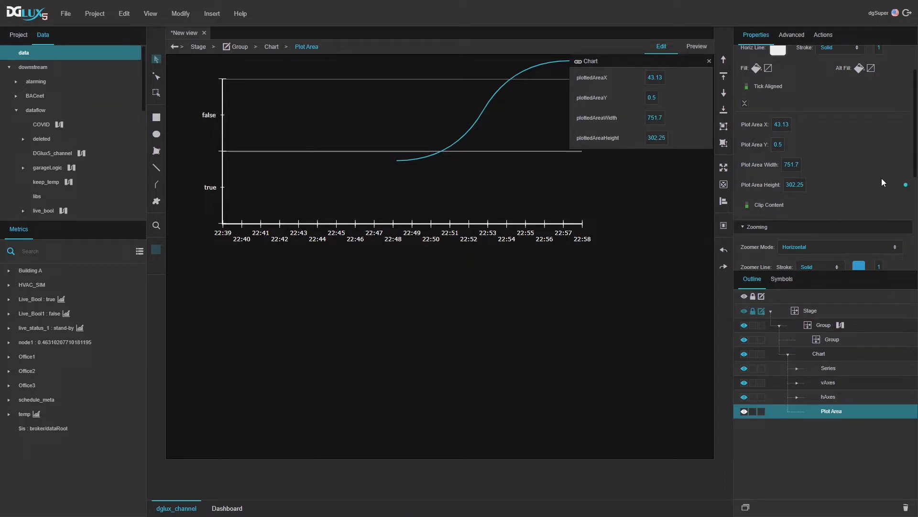
# Step: Bind the nested group's left, top, width and height to plottedAreaX, plottedAreaY, plottedAreaWidth and plottedAreaHeight
pyautogui.click(833, 338)
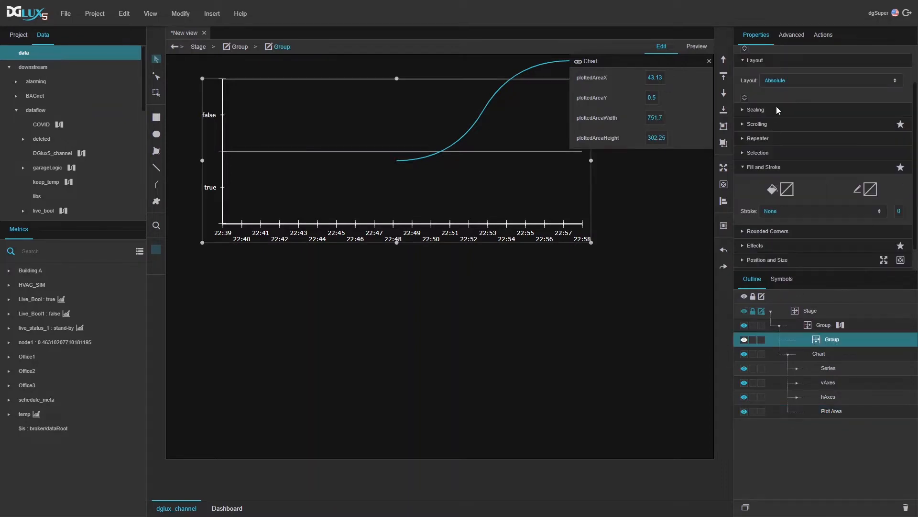
pyautogui.click(770, 234)
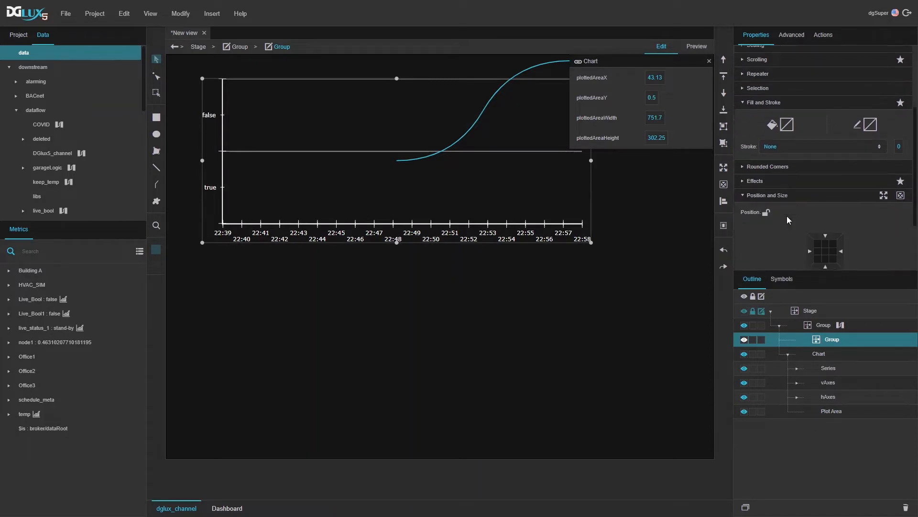
pyautogui.click(824, 156)
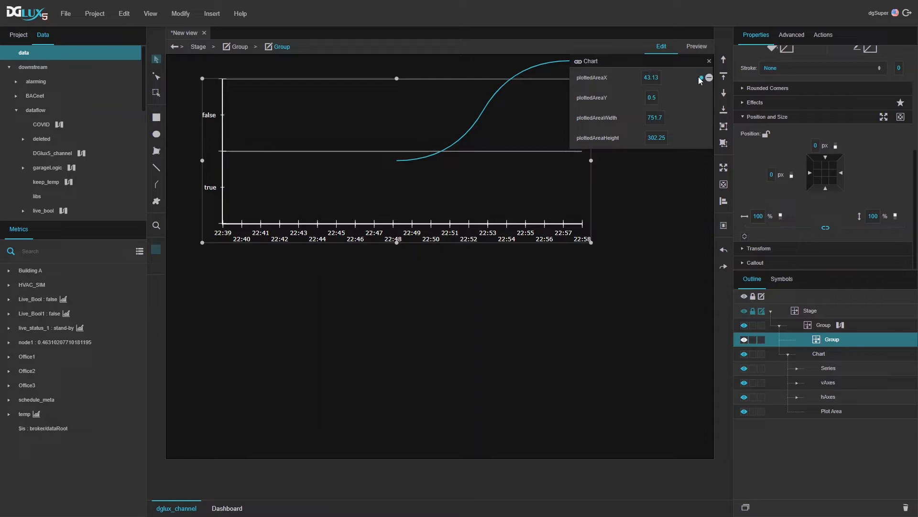
pyautogui.moveTo(701, 78); pyautogui.dragTo(773, 178)
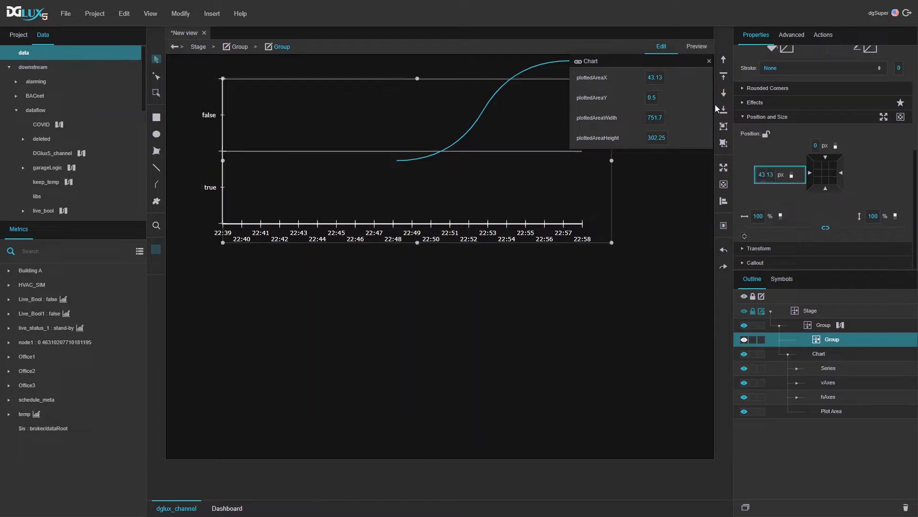
pyautogui.moveTo(692, 99)
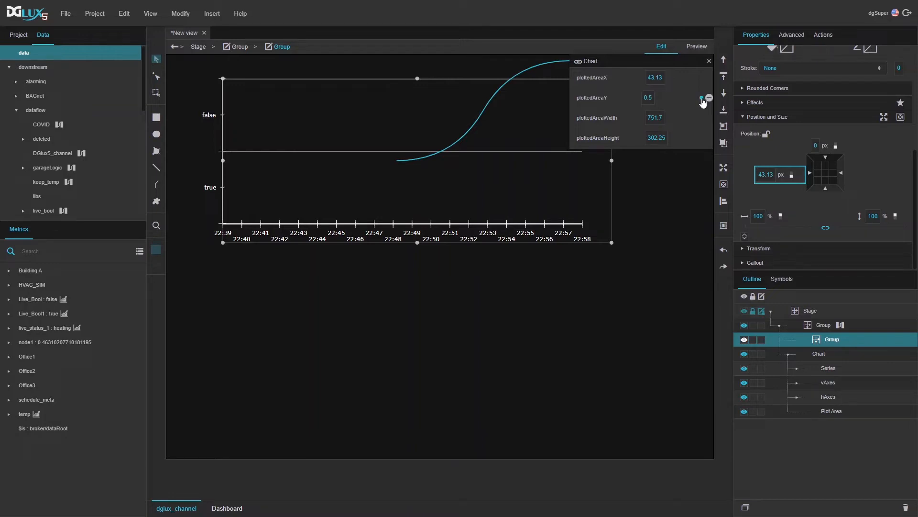
pyautogui.moveTo(701, 98); pyautogui.dragTo(816, 147)
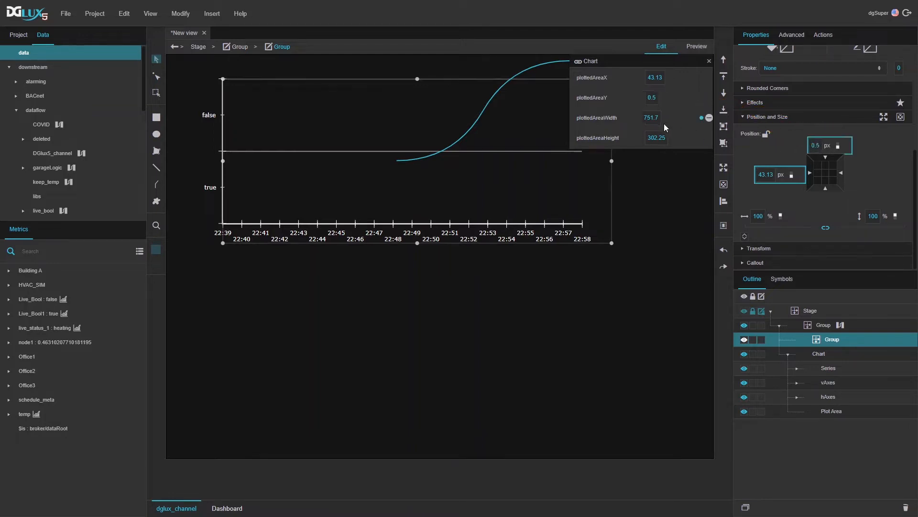
pyautogui.moveTo(702, 118); pyautogui.dragTo(760, 216)
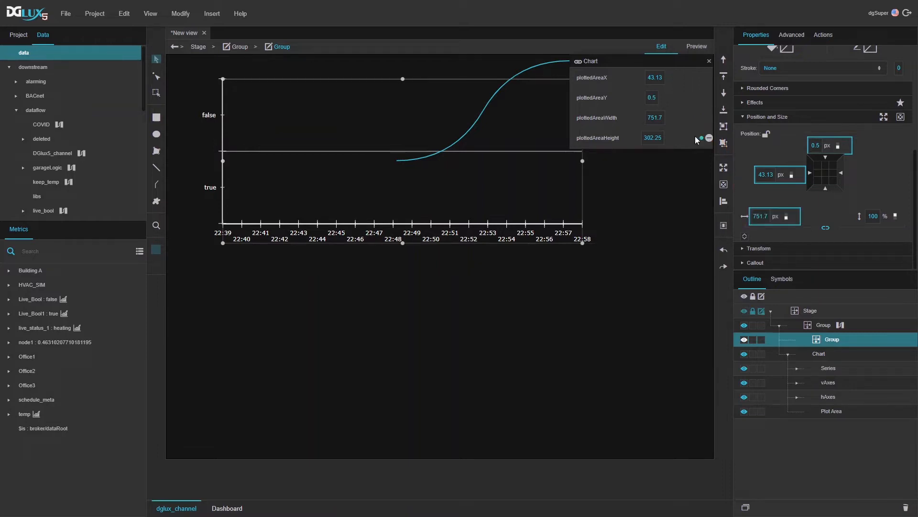
pyautogui.moveTo(702, 138); pyautogui.dragTo(873, 216)
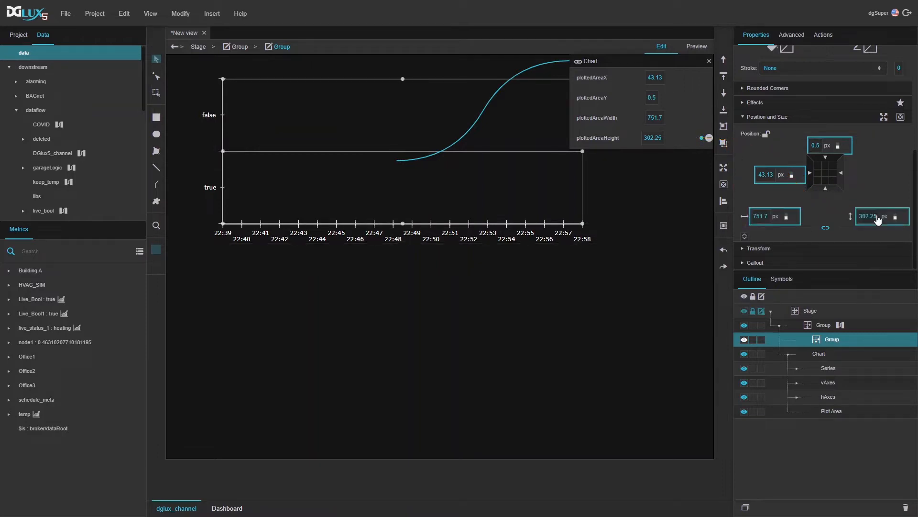
pyautogui.click(710, 61)
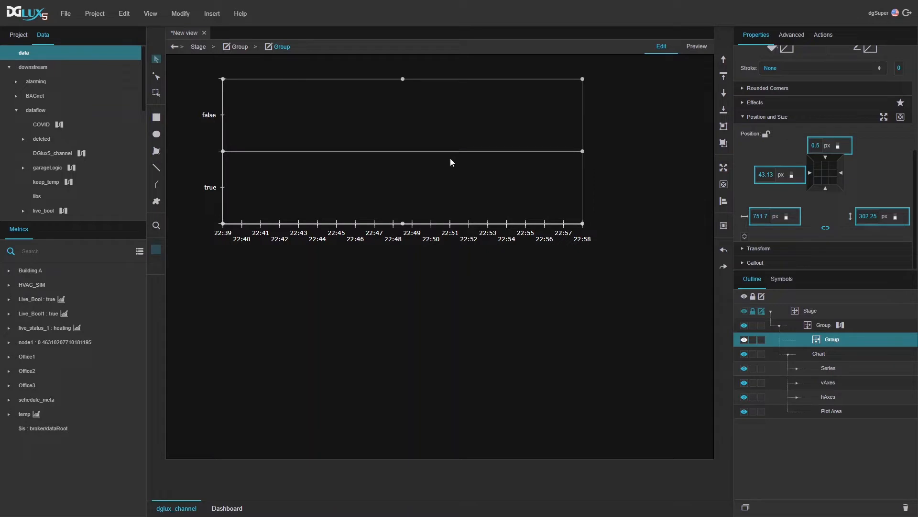
# Step: Set the Labels option of the chart's horizontal axis renderer to Auto
pyautogui.click(797, 395)
pyautogui.click(827, 409)
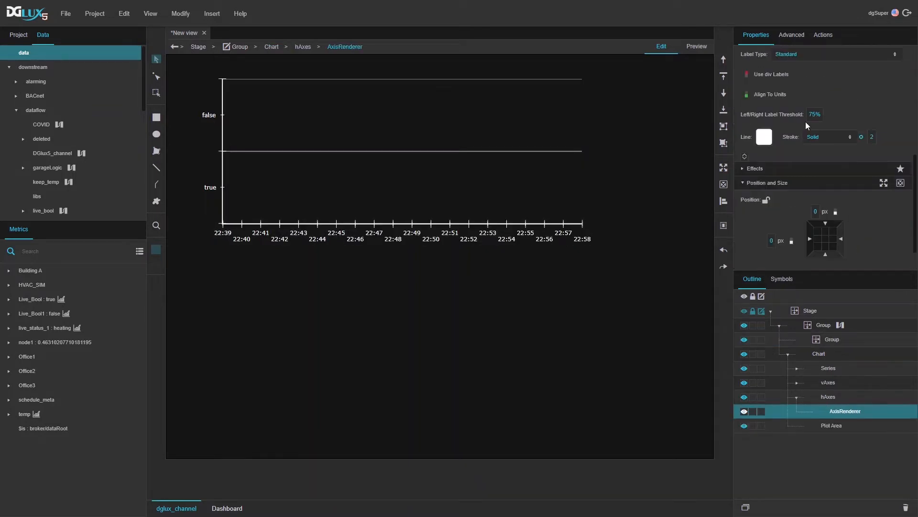
pyautogui.scroll(5, 805, 122)
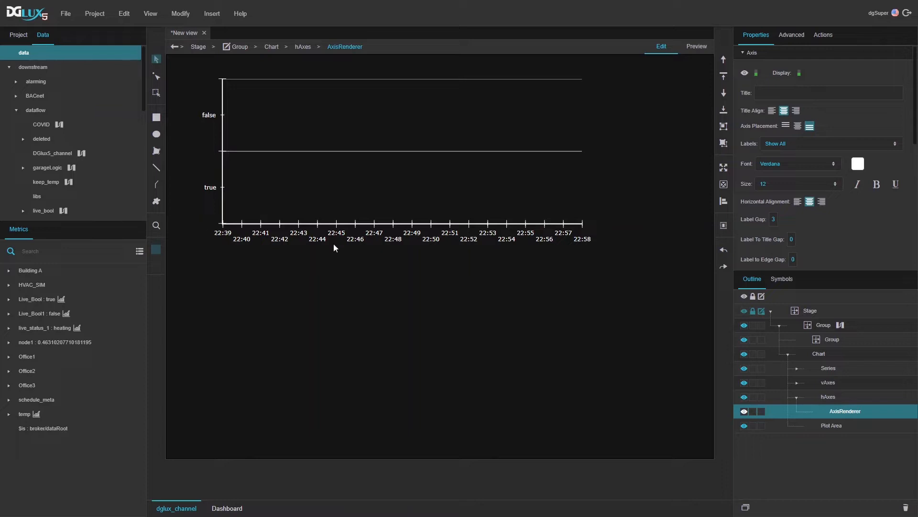
pyautogui.click(783, 143)
pyautogui.click(781, 189)
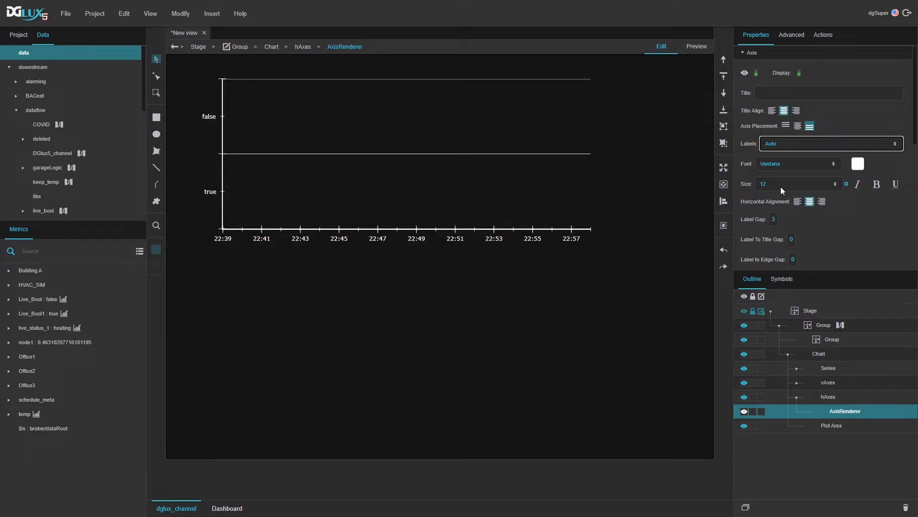
# Step: Open the outer group's dataflow and select the axis renderer of the chart's vertical axis
pyautogui.click(843, 326)
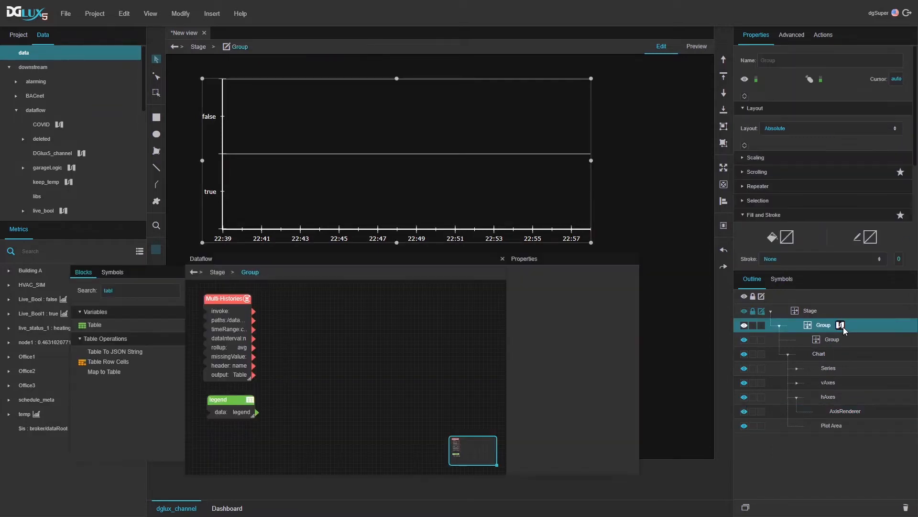
pyautogui.moveTo(312, 261); pyautogui.dragTo(334, 257)
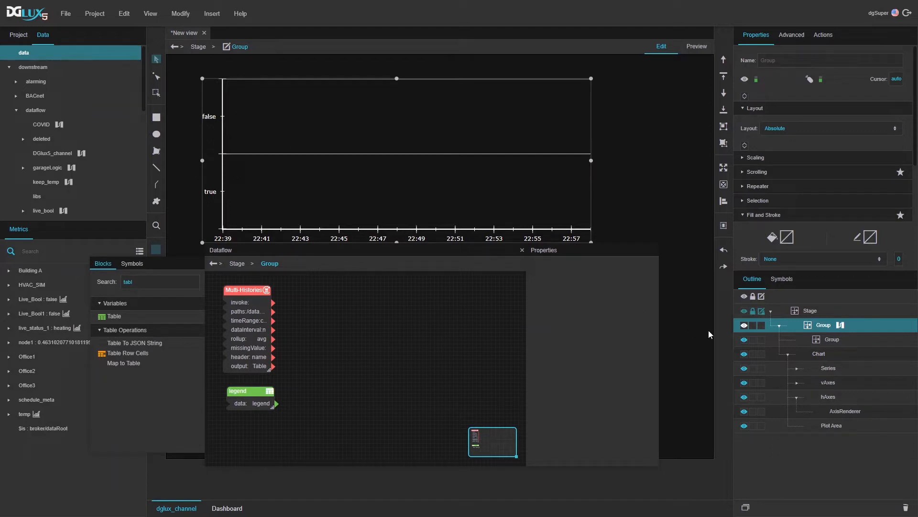
pyautogui.click(797, 397)
pyautogui.click(796, 382)
pyautogui.click(832, 397)
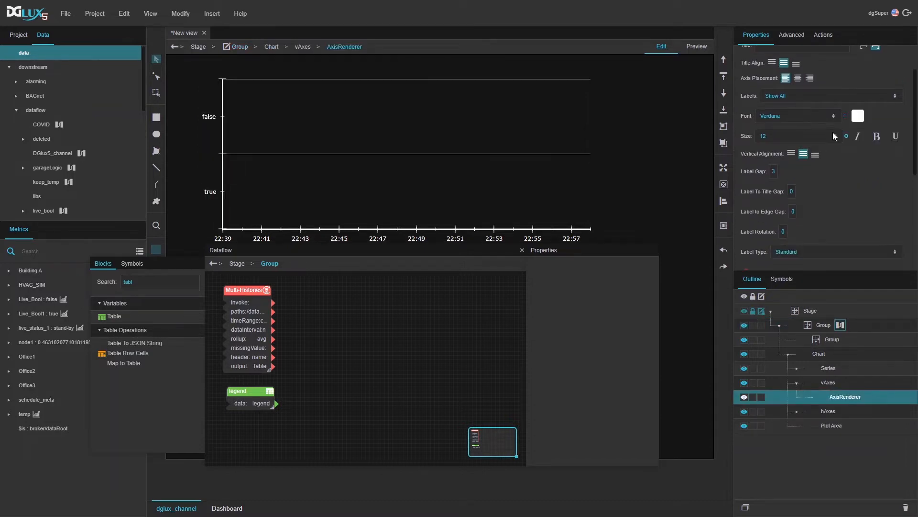
# Step: Examine the history table supplied to the vertical axis renderer's Data Provider and its category column
pyautogui.scroll(-5, 833, 132)
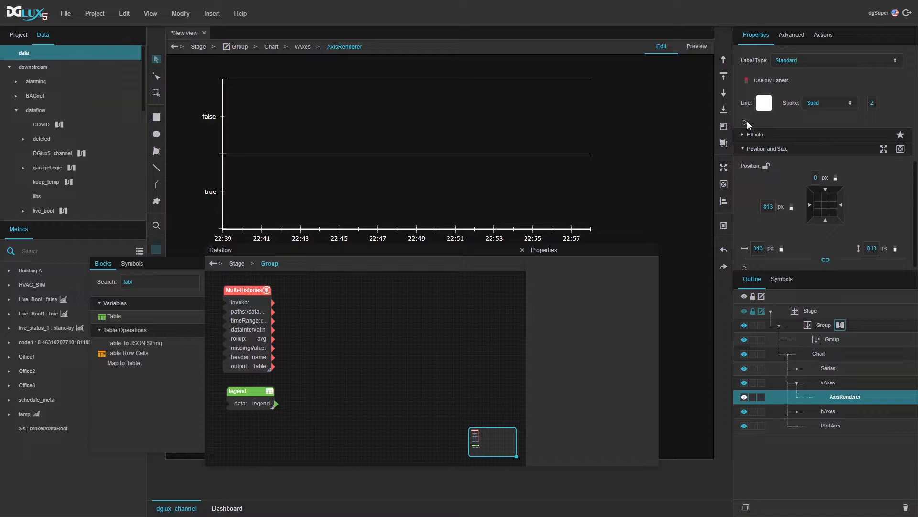
pyautogui.click(747, 122)
pyautogui.scroll(-4, 798, 134)
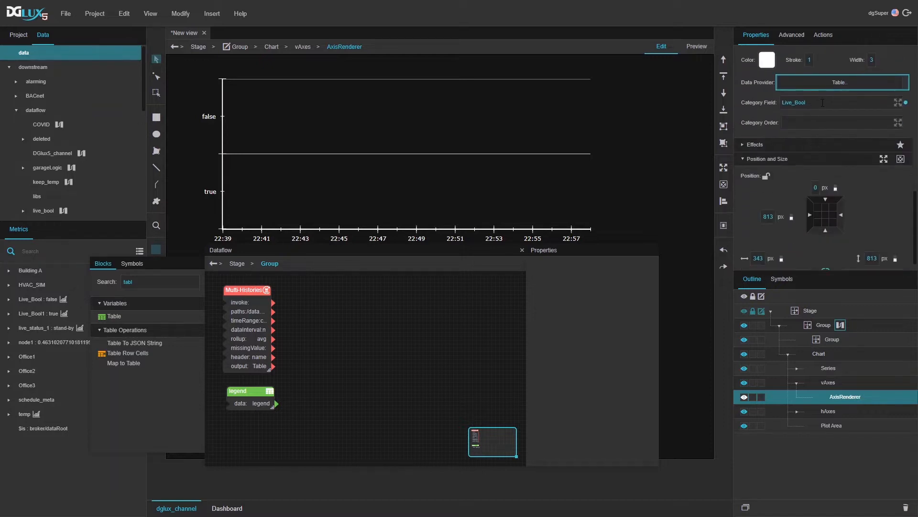
pyautogui.click(804, 127)
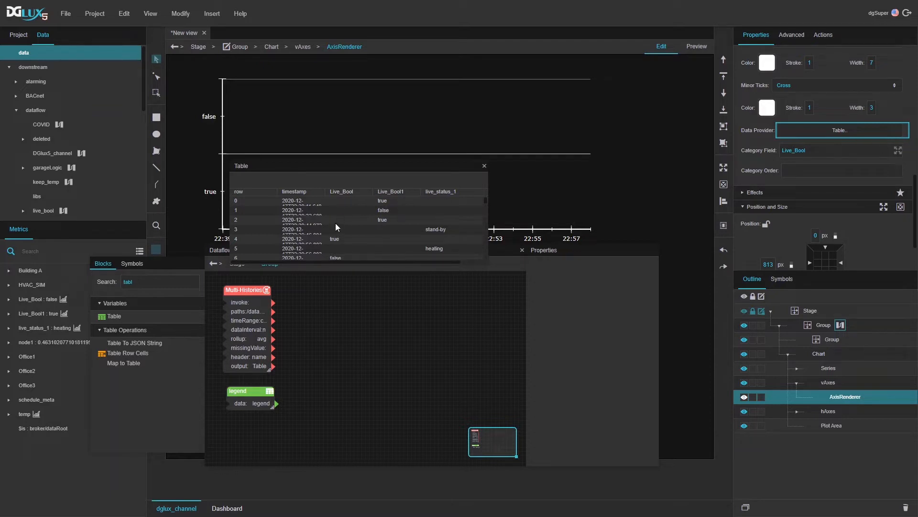
pyautogui.scroll(-10, 340, 240)
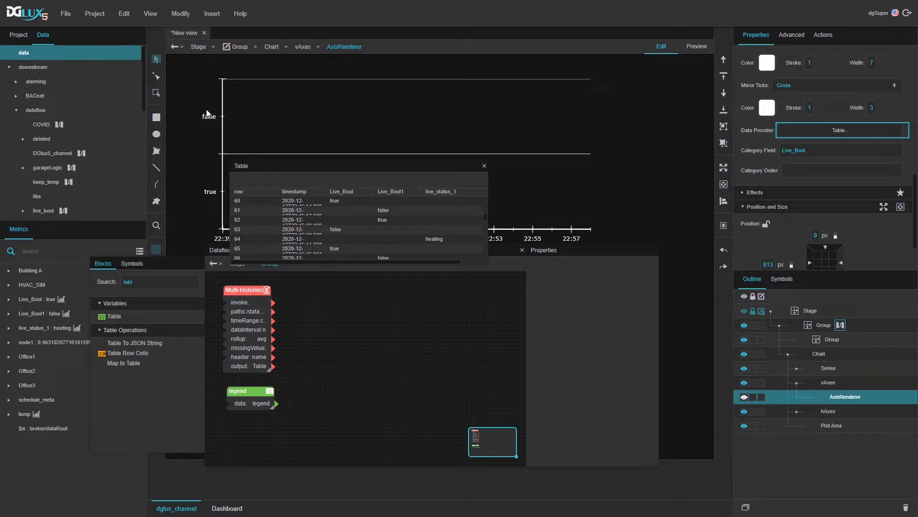
pyautogui.scroll(10, 346, 210)
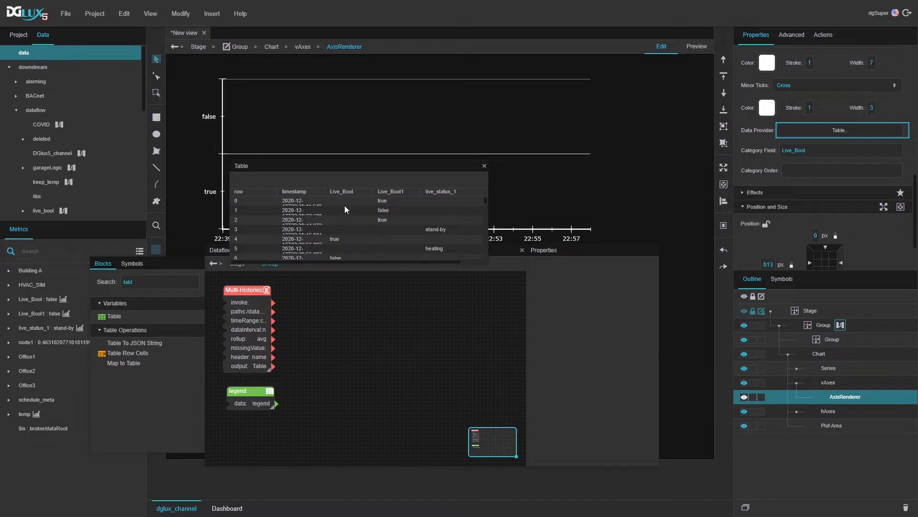
pyautogui.click(484, 166)
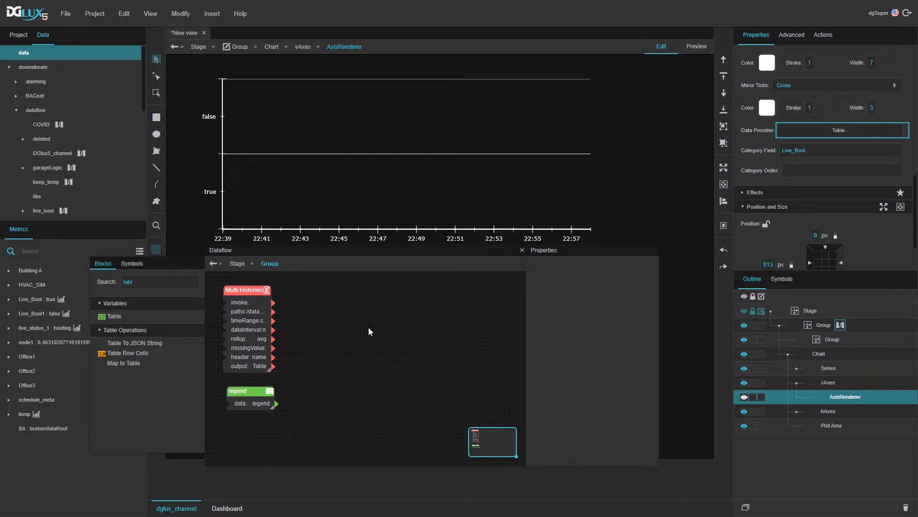
# Step: Examine the output table of the Multi-Histories block, including its live_status_1 column
pyautogui.click(258, 311)
pyautogui.scroll(-3, 627, 346)
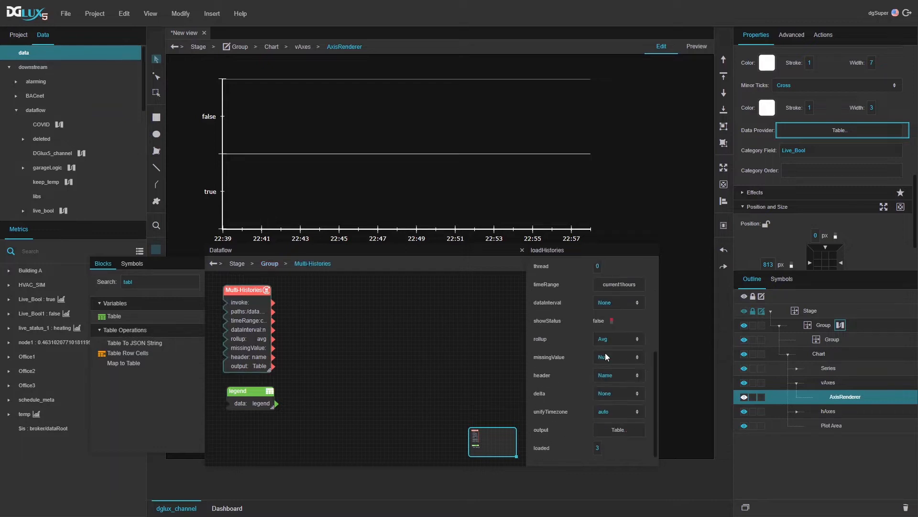
pyautogui.click(619, 430)
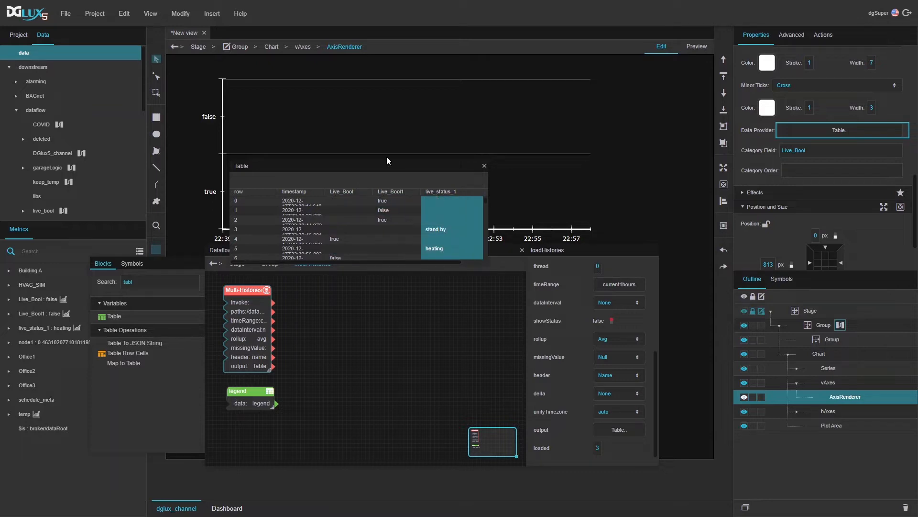
pyautogui.moveTo(386, 167); pyautogui.dragTo(507, 137)
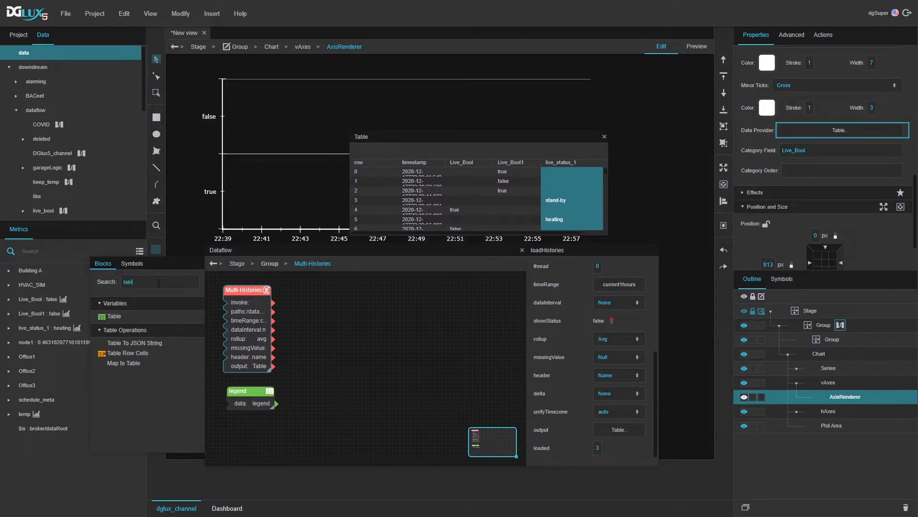
# Step: Add a Get Columns block to the dataflow and feed its input from the Multi-Histories output table
pyautogui.click(158, 283)
pyautogui.moveTo(139, 283); pyautogui.dragTo(117, 286)
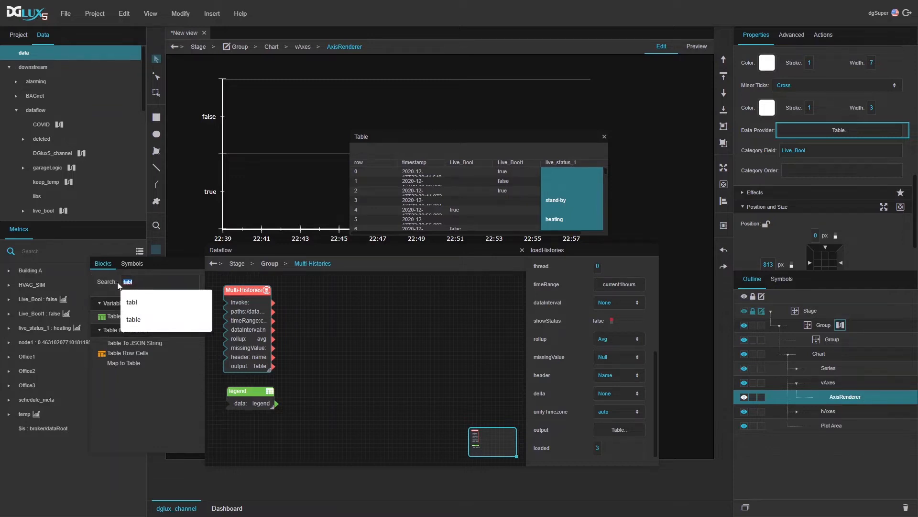
pyautogui.write('get')
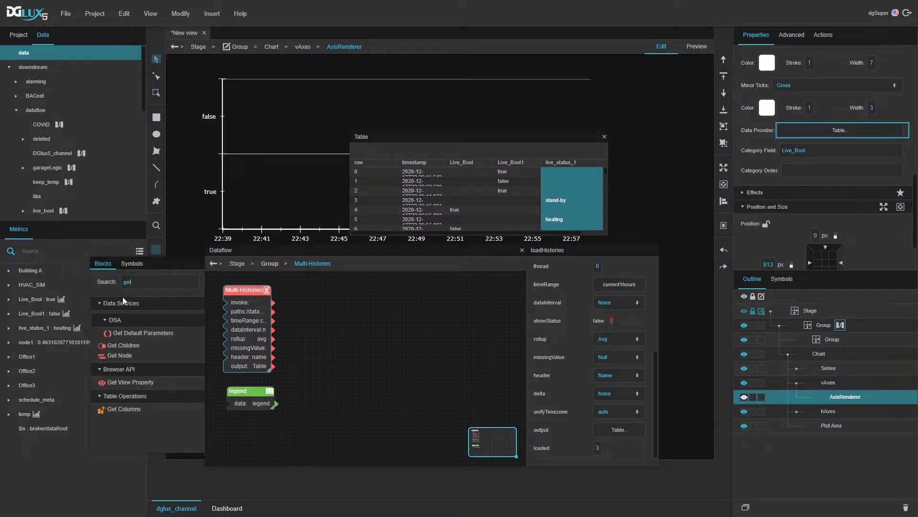
pyautogui.moveTo(124, 409); pyautogui.dragTo(303, 338)
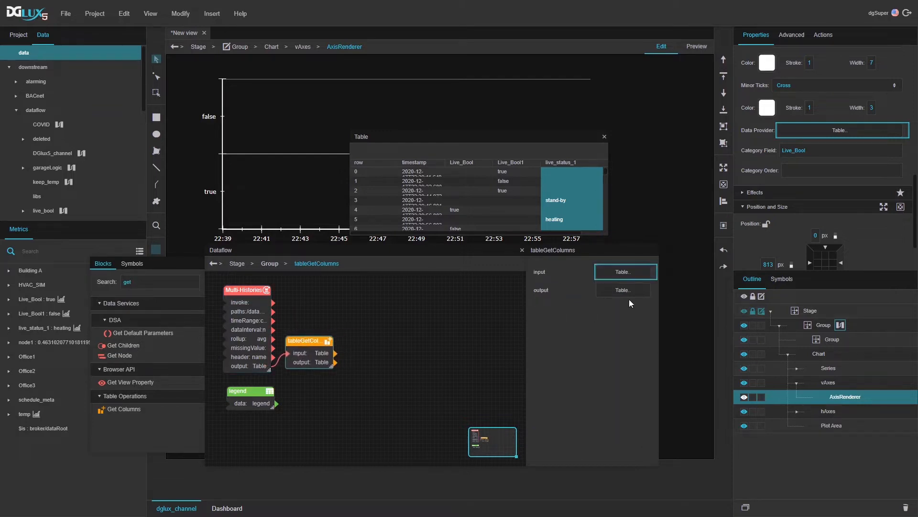
# Step: Inspect the Get Columns output table for column names that are not metrics, and close the history table
pyautogui.click(617, 290)
pyautogui.moveTo(334, 159); pyautogui.dragTo(313, 93)
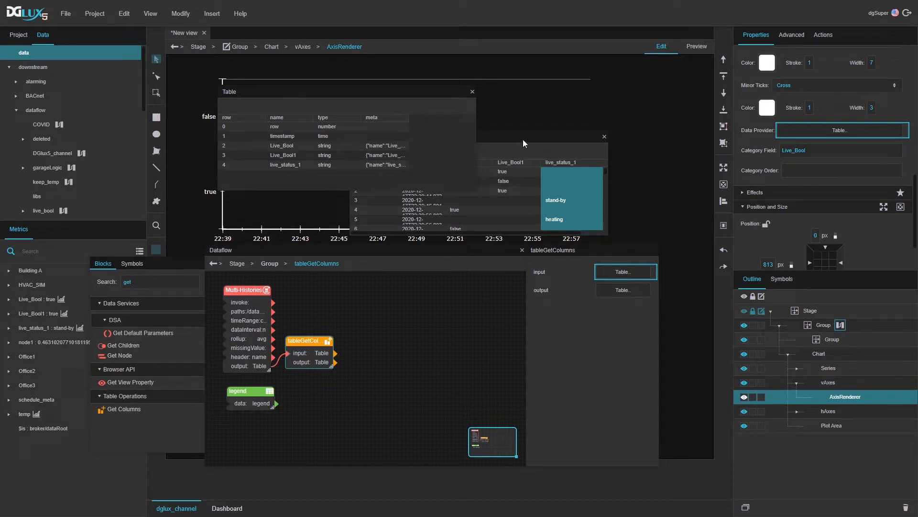
pyautogui.click(604, 137)
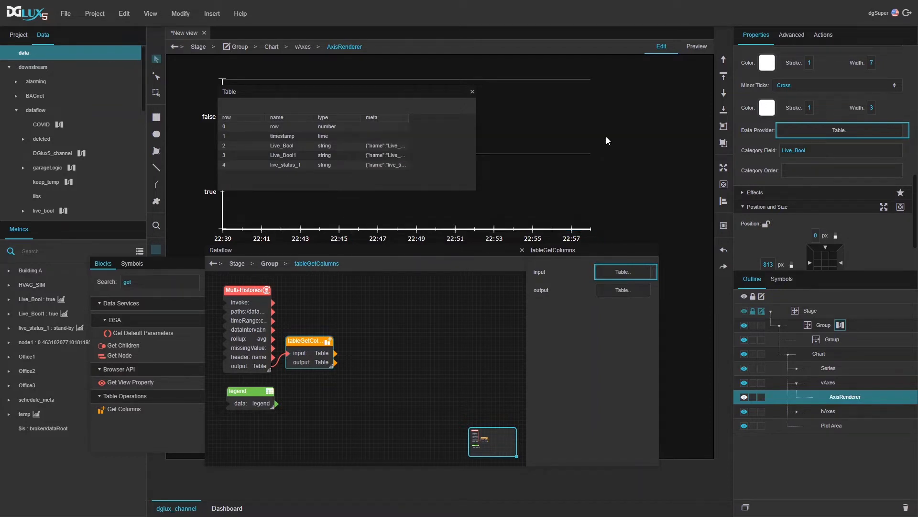
pyautogui.moveTo(431, 100); pyautogui.dragTo(482, 122)
pyautogui.click(251, 325)
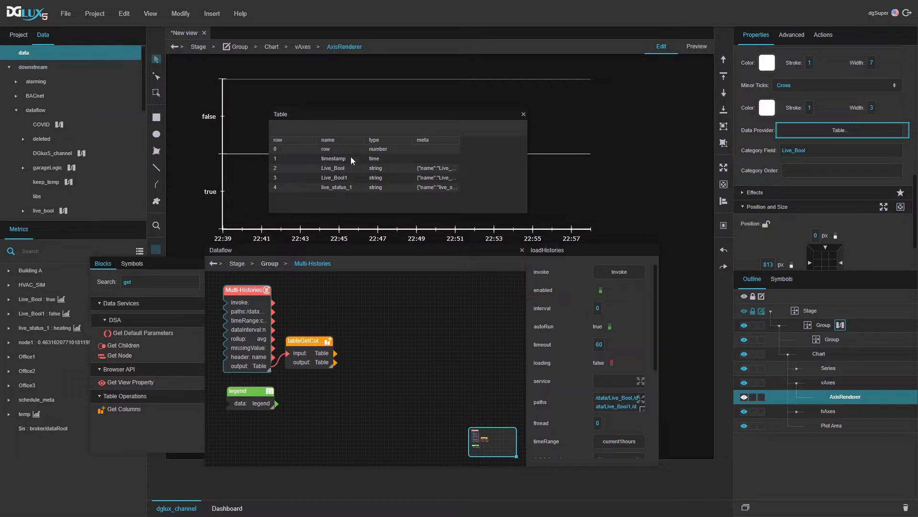
pyautogui.moveTo(373, 119); pyautogui.dragTo(379, 98)
pyautogui.moveTo(532, 191)
pyautogui.mouseDown()
pyautogui.moveTo(577, 206)
pyautogui.moveTo(520, 194)
pyautogui.mouseUp()
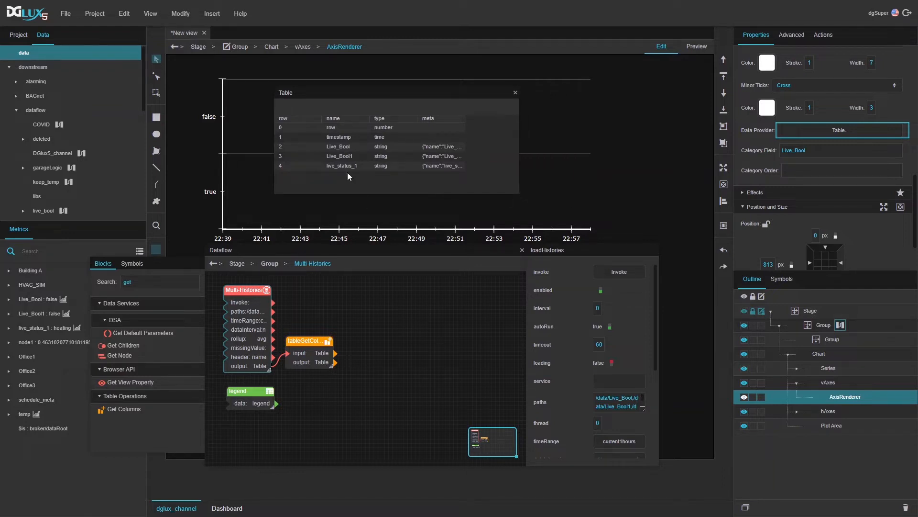
pyautogui.click(333, 137)
# Step: Add a Filter block fed by the Get Columns output, with the condition name != 'row' && name != 'timestamp'
pyautogui.doubleClick(152, 286)
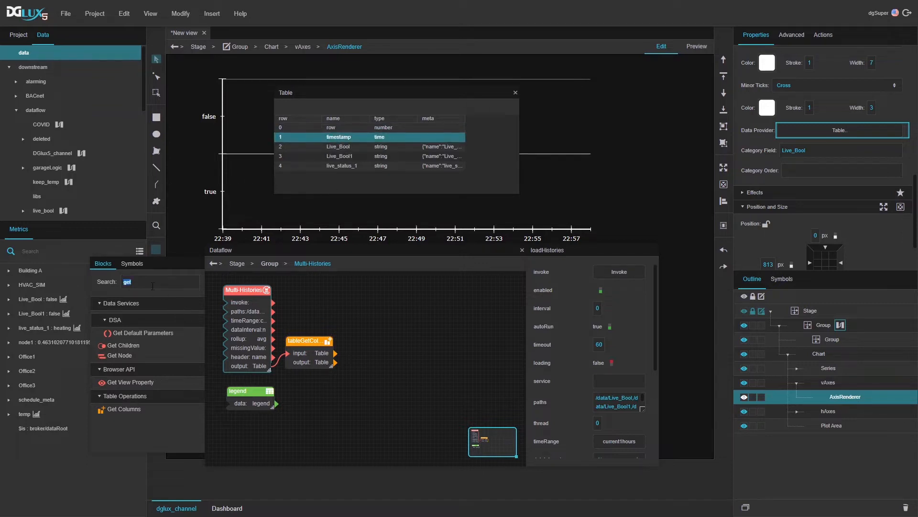
pyautogui.write('fil')
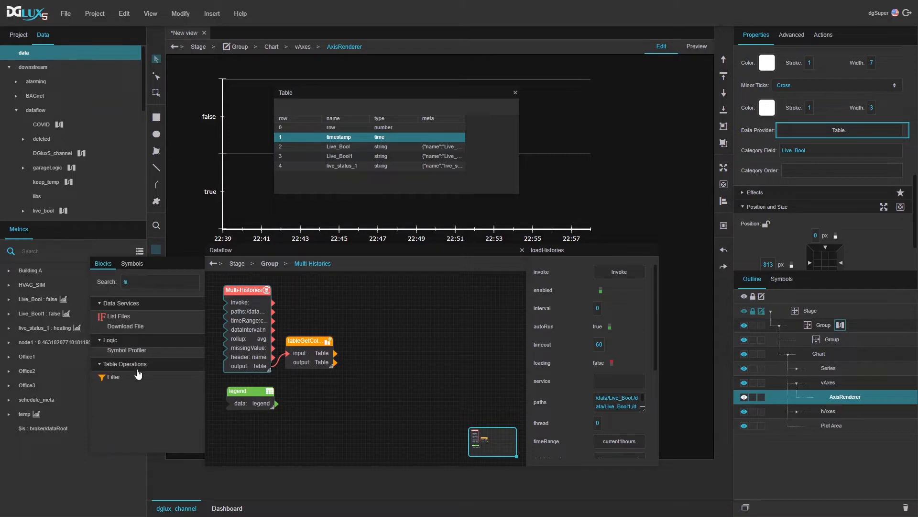
pyautogui.moveTo(113, 381); pyautogui.dragTo(358, 357)
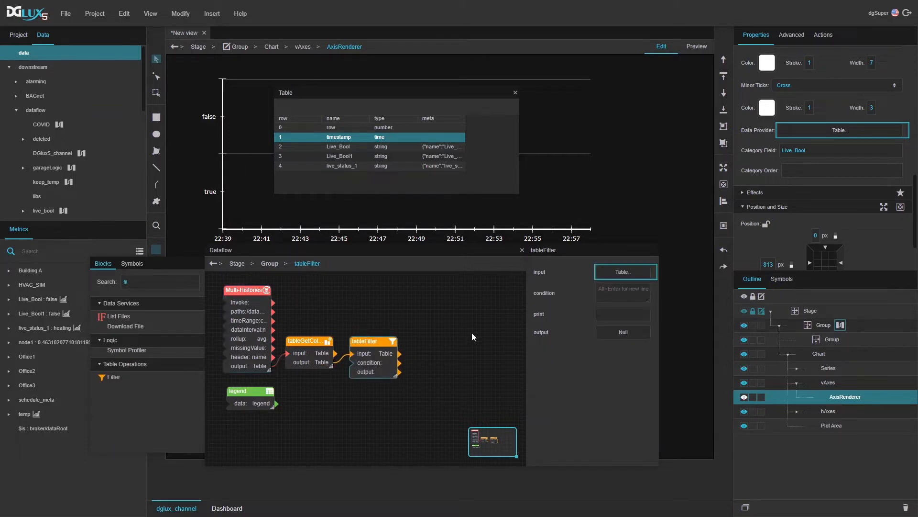
pyautogui.write("name != 'row' && name != '")
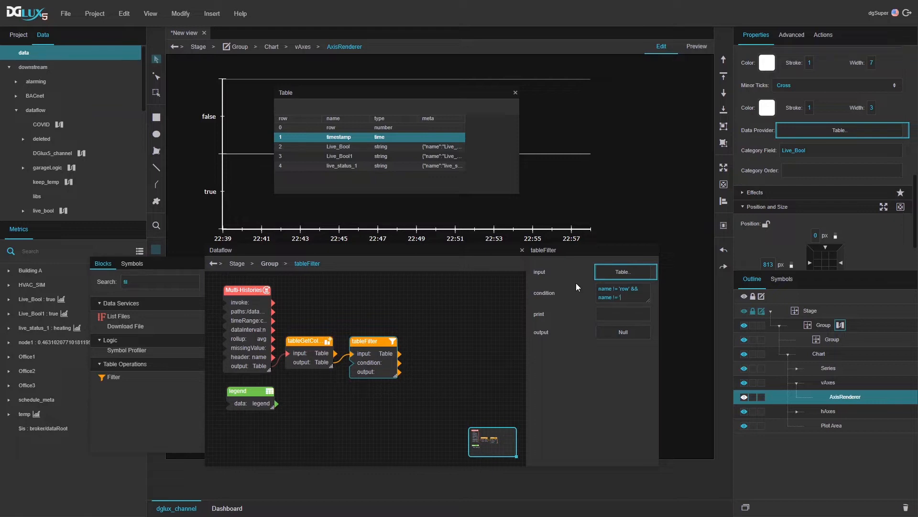
pyautogui.write('timestma')
pyautogui.press('BackSpace')
pyautogui.press('BackSpace')
pyautogui.write('am')
pyautogui.write("'")
# Step: Inspect the Filter block's output table and close the Get Columns table
pyautogui.click(615, 332)
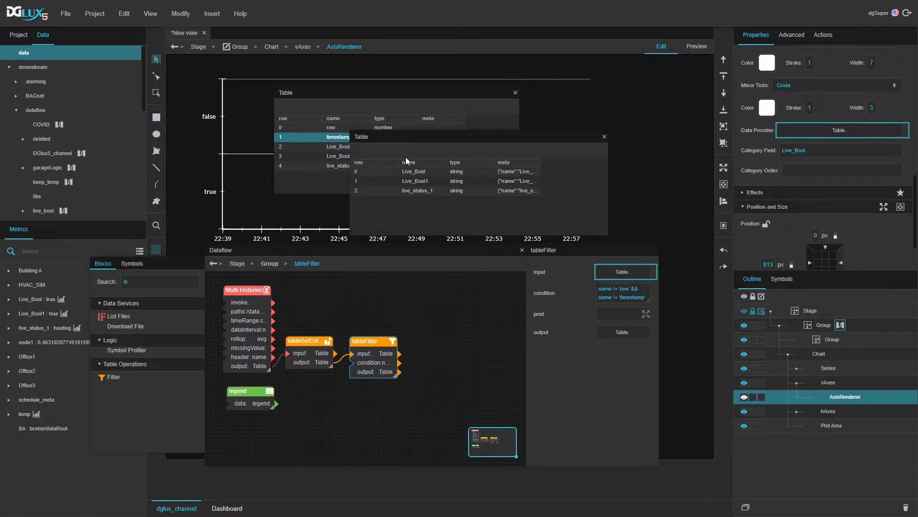
pyautogui.click(515, 93)
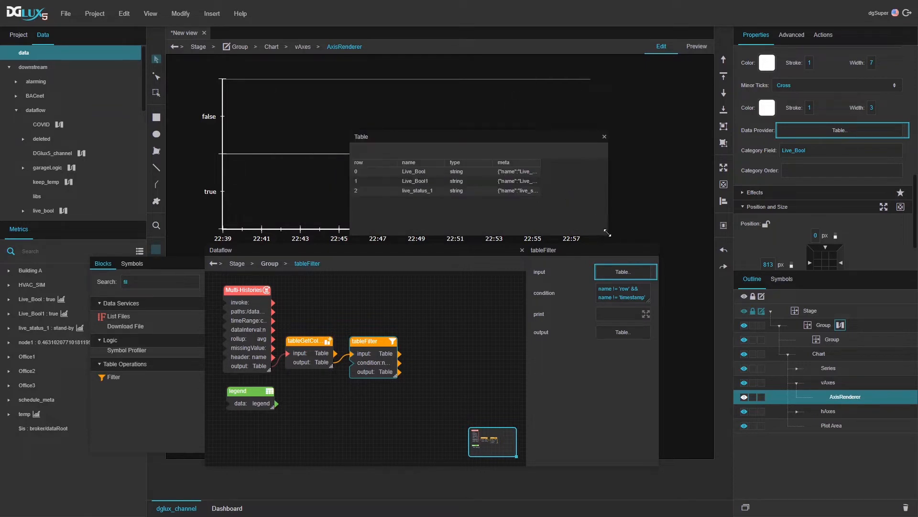
pyautogui.moveTo(606, 230); pyautogui.dragTo(574, 215)
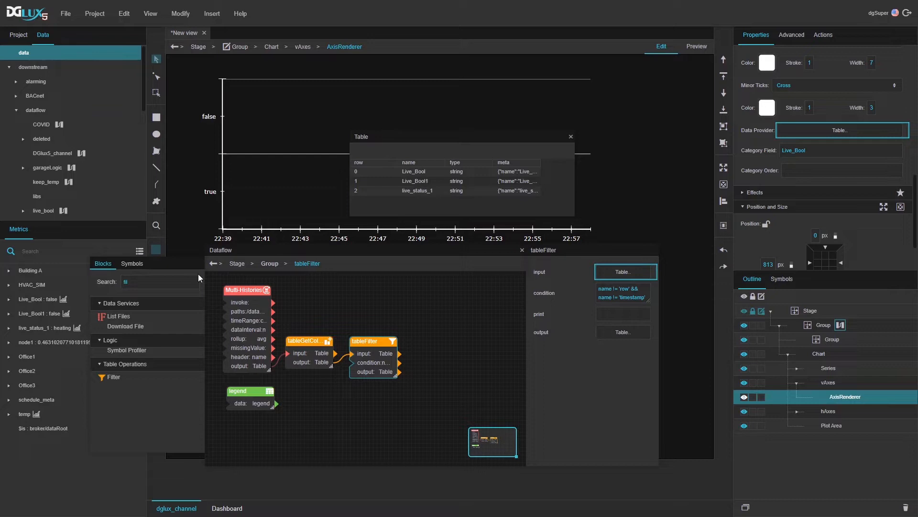
# Step: Add a Sort block beside the Filter block and feed its input from the filter's output table
pyautogui.moveTo(373, 341); pyautogui.dragTo(370, 341)
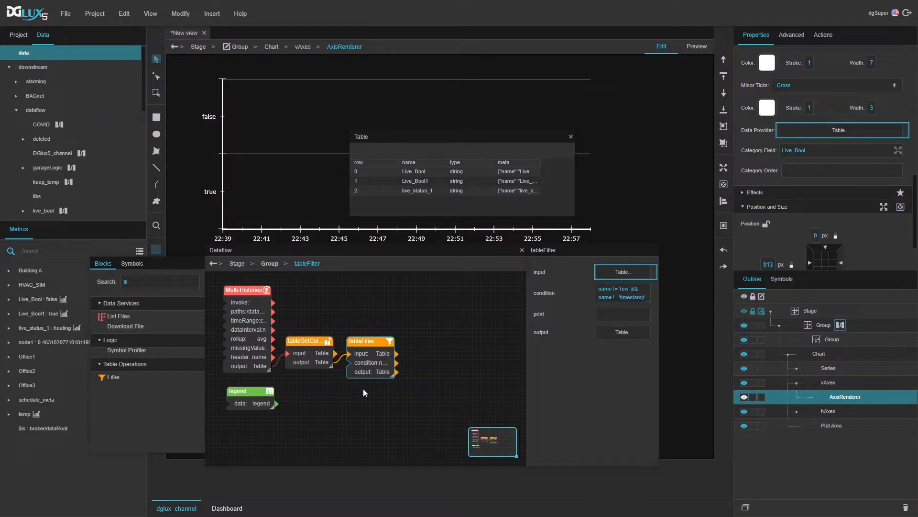
pyautogui.click(151, 282)
pyautogui.write('sort')
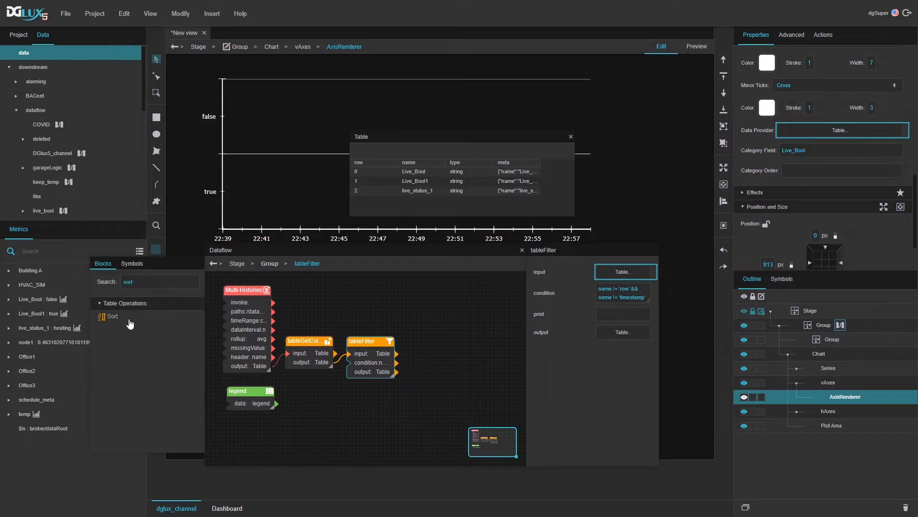
pyautogui.moveTo(129, 323); pyautogui.dragTo(434, 337)
pyautogui.click(431, 342)
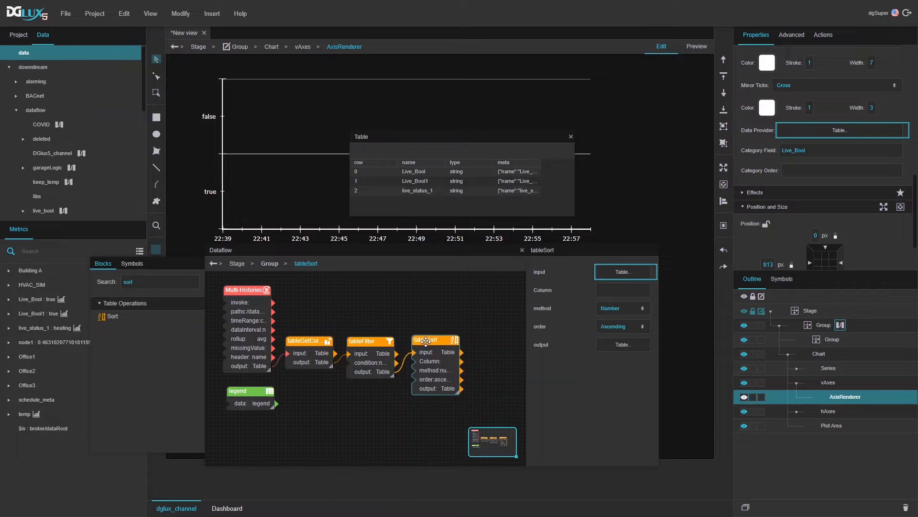
# Step: Sort the filtered table by the column row in Descending order and show the sorted output table
pyautogui.write('row')
pyautogui.click(620, 326)
pyautogui.click(618, 344)
pyautogui.click(618, 346)
pyautogui.moveTo(408, 100); pyautogui.dragTo(584, 136)
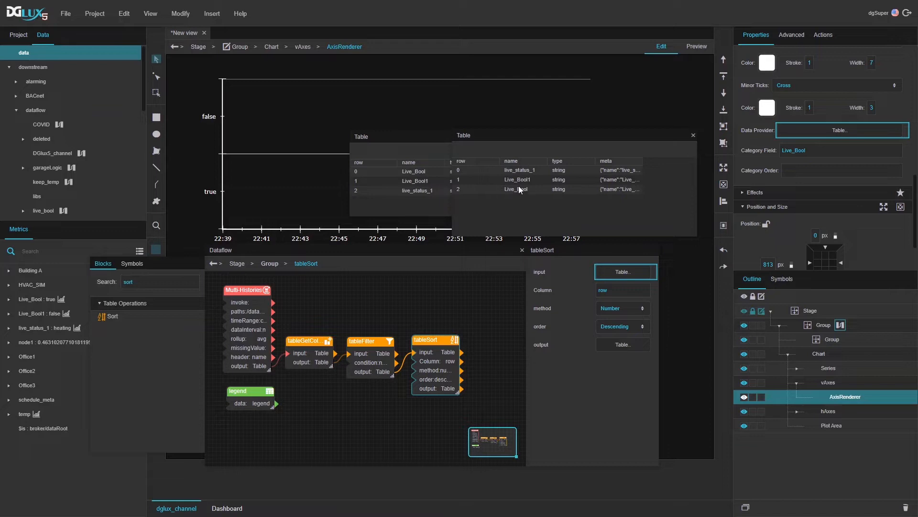
# Step: Bind the vertical axis renderer's Data Provider to the Sort block's output and set its Category Field to name
pyautogui.moveTo(457, 389); pyautogui.dragTo(789, 134)
pyautogui.click(800, 149)
pyautogui.write('name')
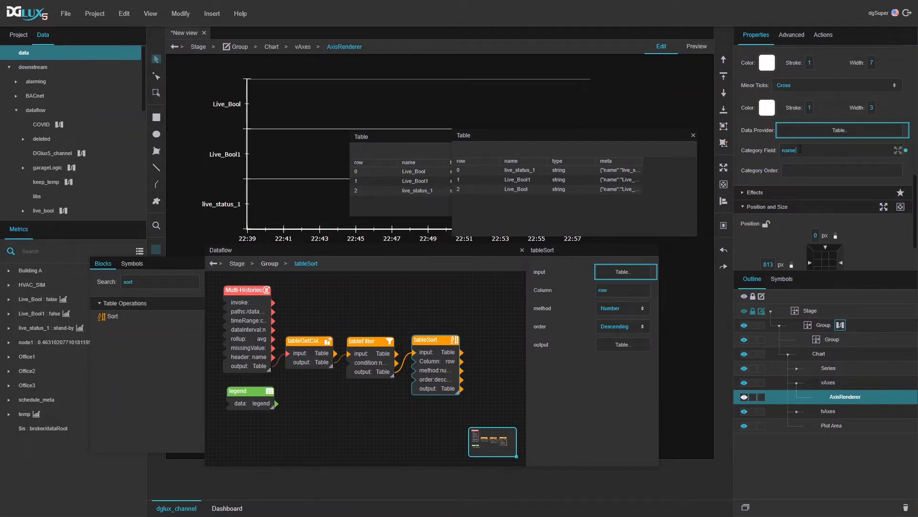
pyautogui.click(693, 135)
pyautogui.click(567, 137)
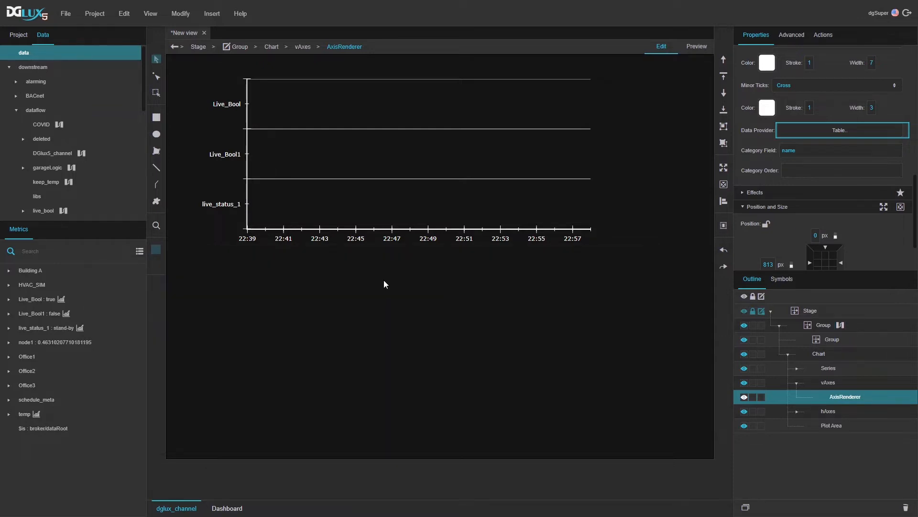
# Step: Insert a Group component on the stage below the chart and stretch it into a wide, low rectangle
pyautogui.click(388, 283)
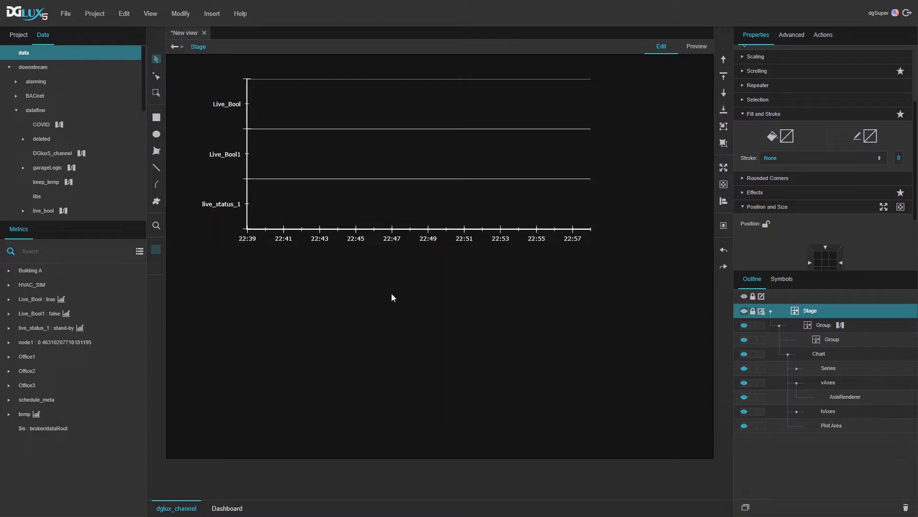
pyautogui.rightClick(279, 290)
pyautogui.moveTo(335, 297)
pyautogui.moveTo(440, 296)
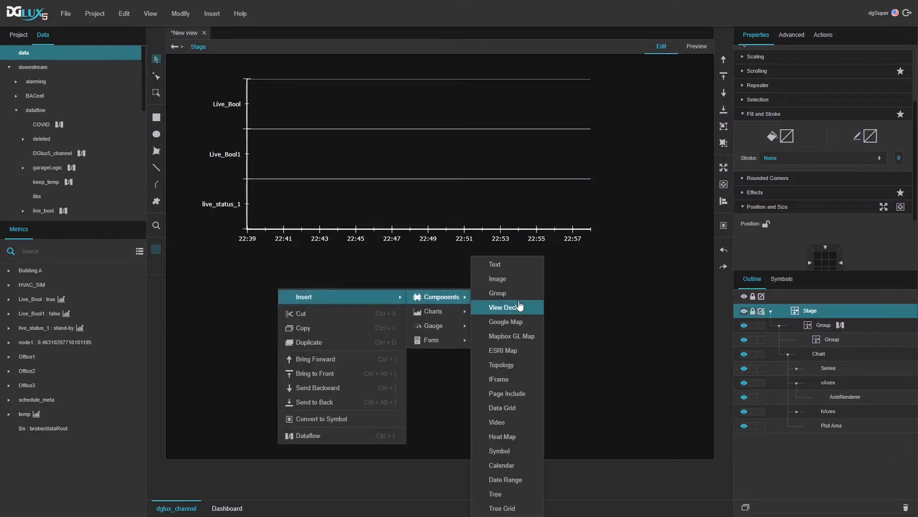
pyautogui.click(519, 307)
pyautogui.moveTo(314, 325); pyautogui.dragTo(260, 325)
pyautogui.moveTo(318, 359); pyautogui.dragTo(653, 338)
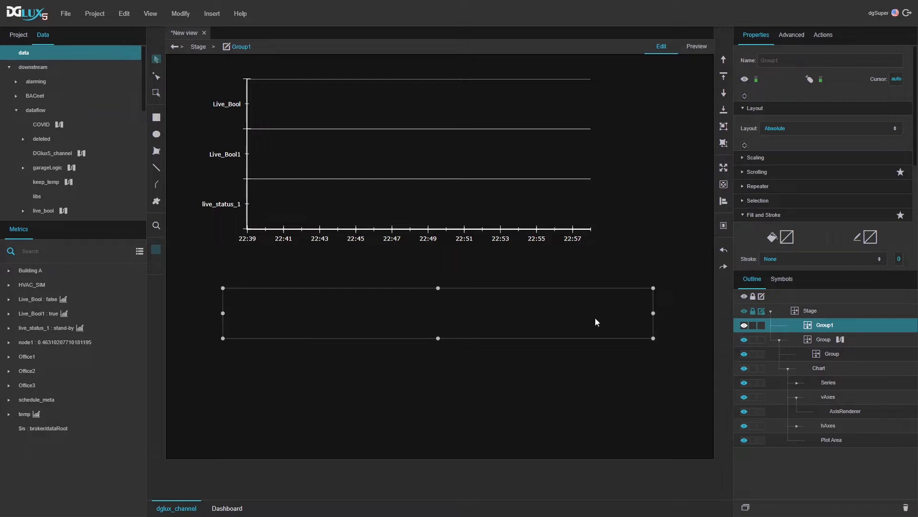
# Step: Create a symbol named svg_line from the wide group below the chart and open it for editing
pyautogui.rightClick(420, 308)
pyautogui.click(460, 486)
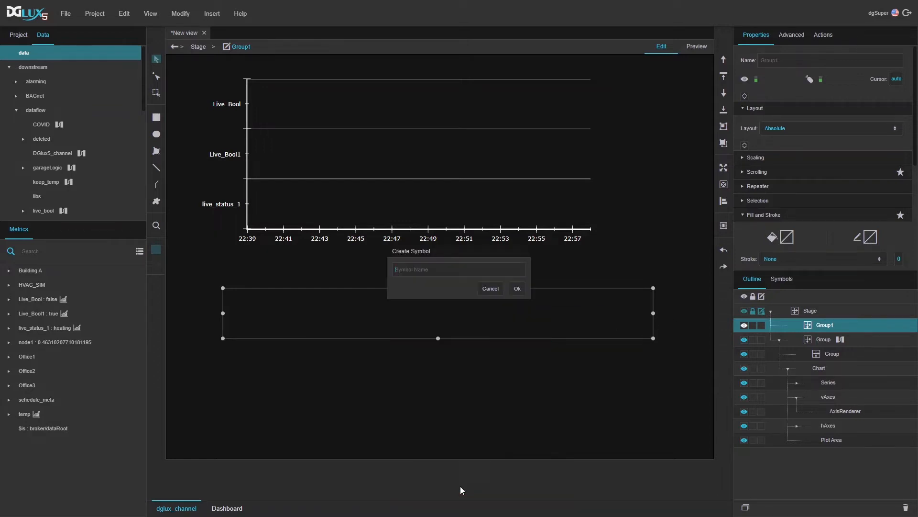
pyautogui.write('svg_line')
pyautogui.click(517, 289)
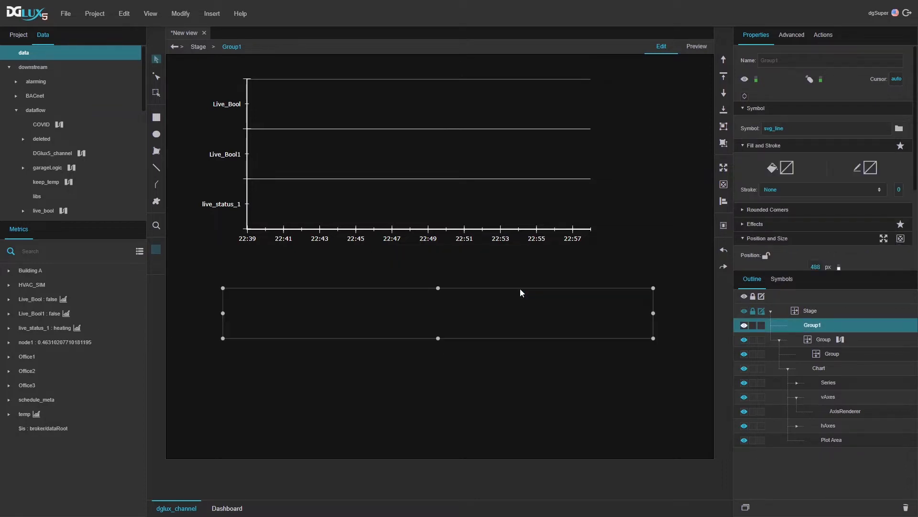
pyautogui.doubleClick(498, 303)
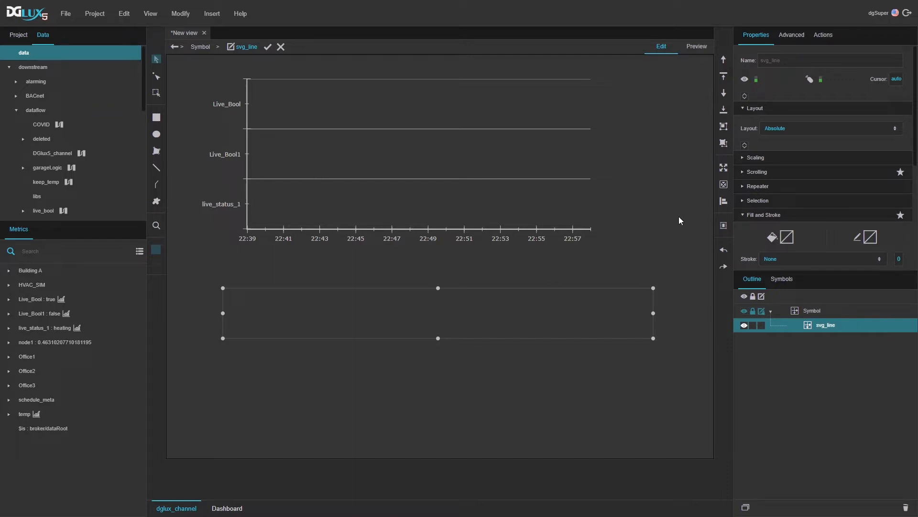
# Step: Give the svg_line group a solid light grey #cccccc fill at 10% opacity
pyautogui.click(785, 236)
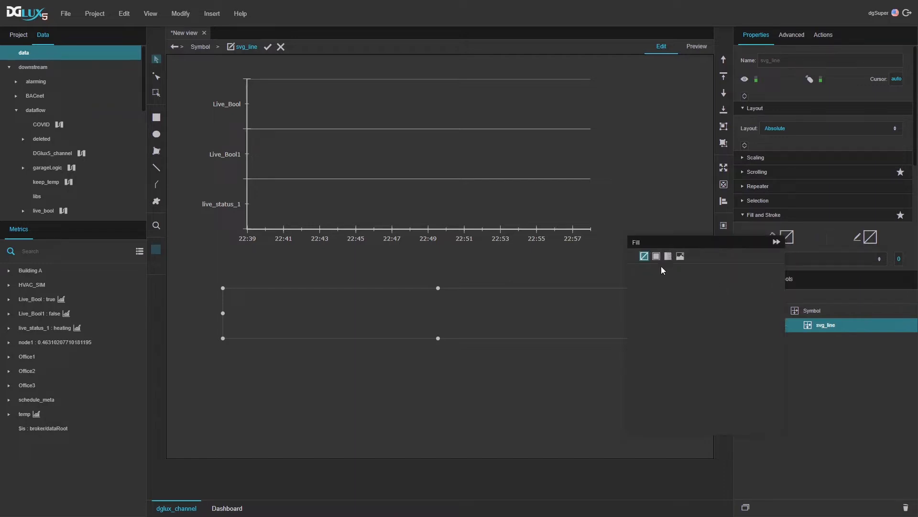
pyautogui.click(656, 256)
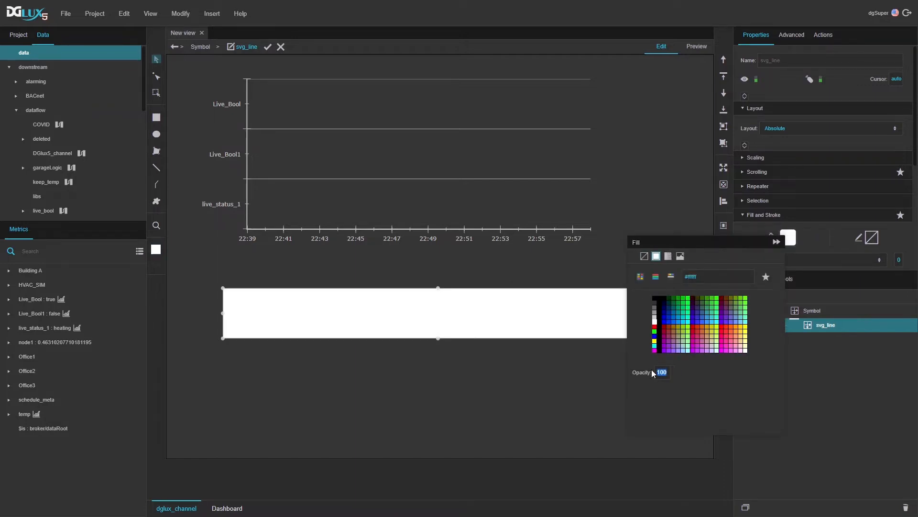
pyautogui.write('10')
pyautogui.press('Return')
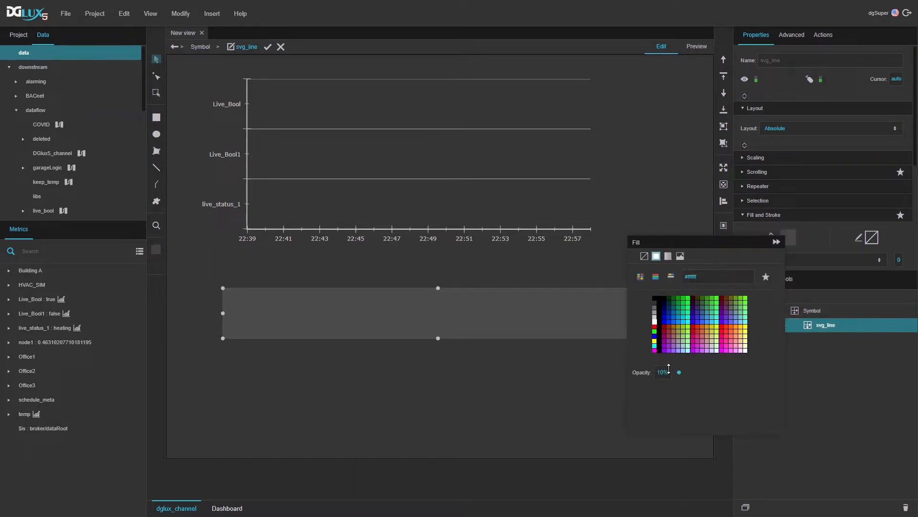
pyautogui.click(654, 317)
pyautogui.click(780, 245)
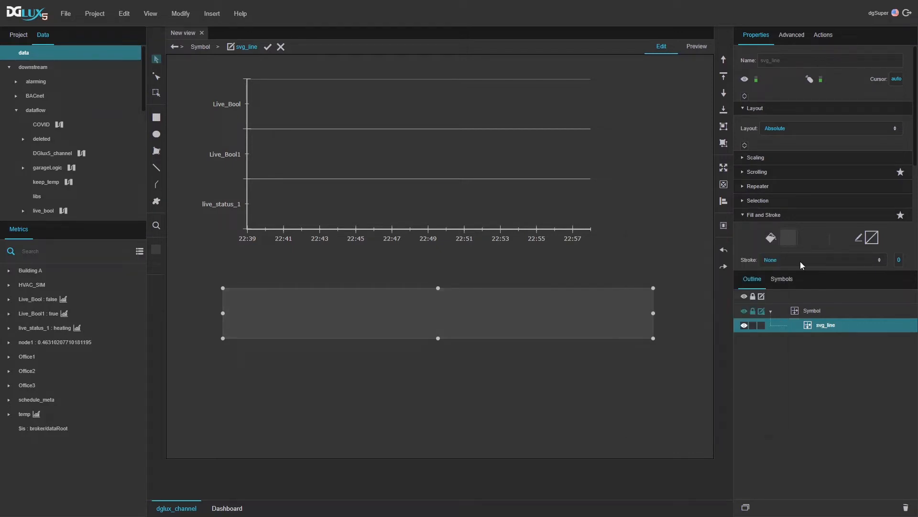
# Step: Open the dataflow of svg_line and find the group's index property among its advanced properties
pyautogui.rightClick(827, 326)
pyautogui.click(755, 507)
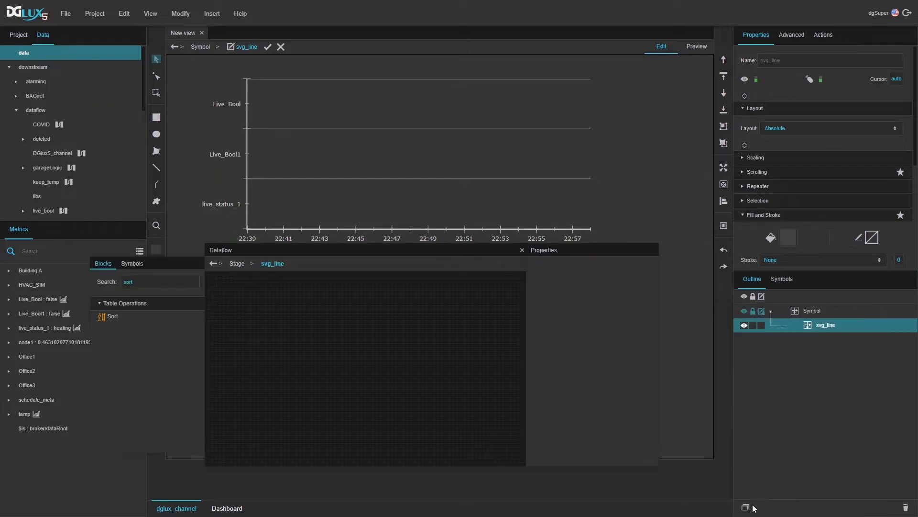
pyautogui.moveTo(419, 246); pyautogui.dragTo(416, 345)
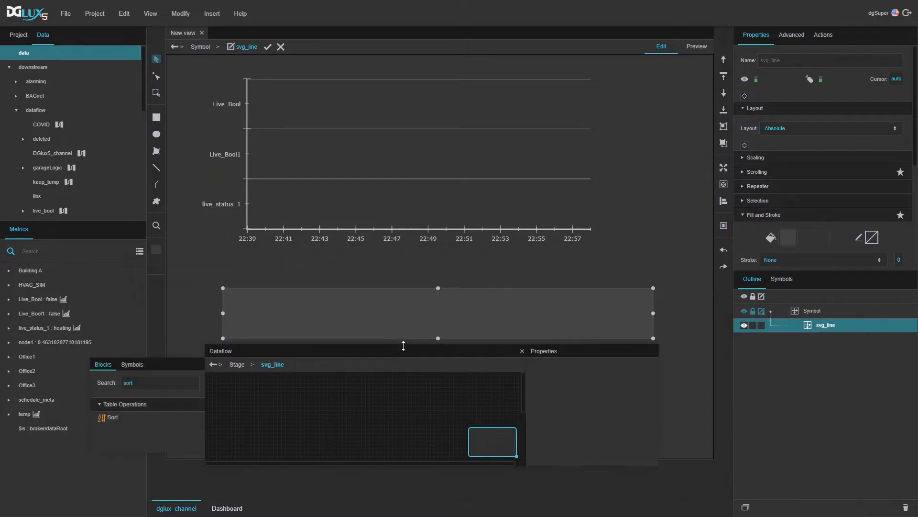
pyautogui.click(789, 38)
pyautogui.click(782, 59)
pyautogui.write('index')
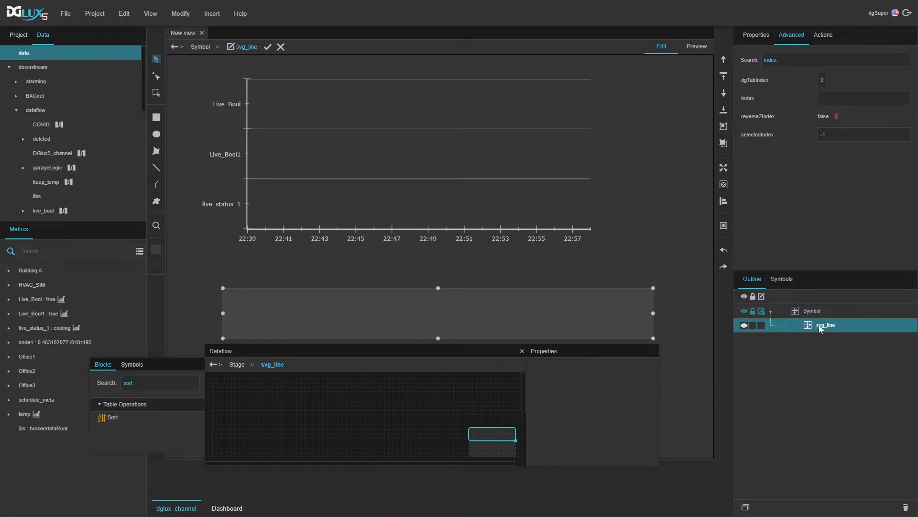
# Step: Add a Modulo block, bind its input to the svg_line group's Index property and set modulo to 2
pyautogui.doubleClick(145, 380)
pyautogui.write('modul')
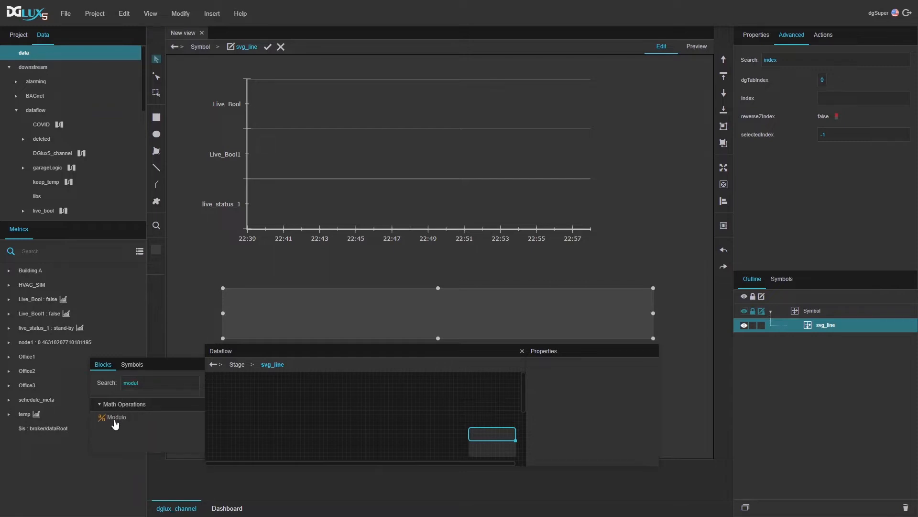
pyautogui.moveTo(115, 420); pyautogui.dragTo(251, 390)
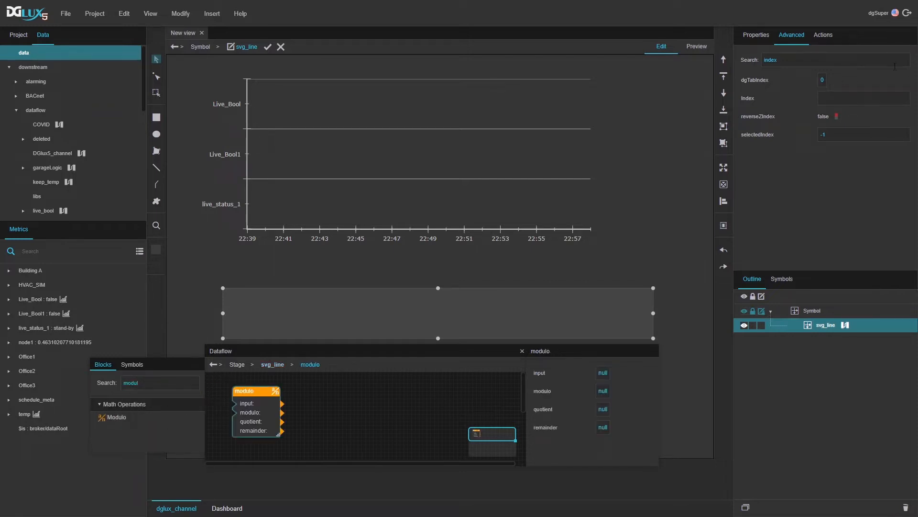
pyautogui.moveTo(913, 98); pyautogui.dragTo(602, 377)
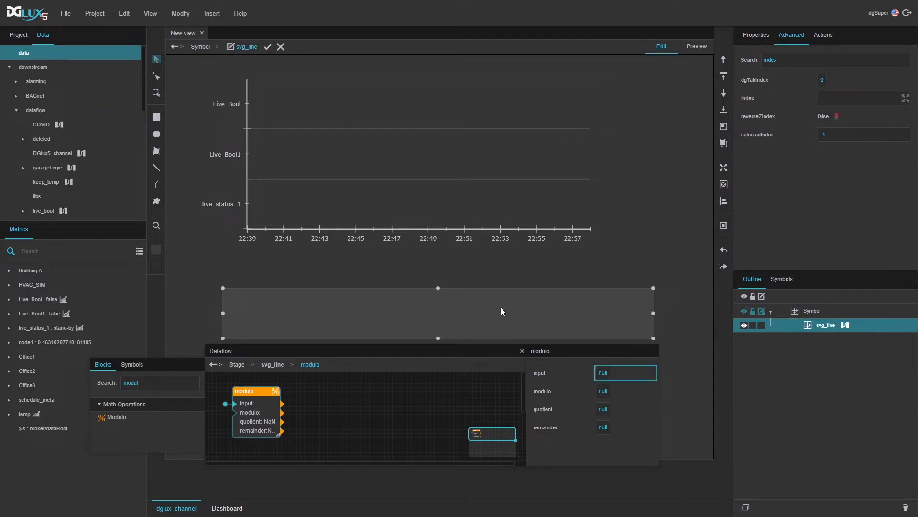
pyautogui.click(607, 391)
pyautogui.write('2')
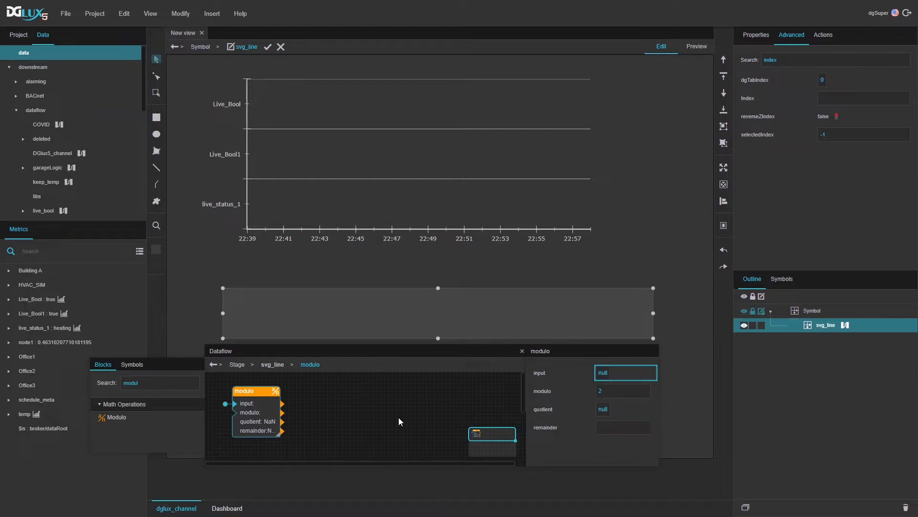
# Step: Add an If block beside the Modulo block and connect the modulo remainder to its input 0
pyautogui.doubleClick(167, 383)
pyautogui.write('i')
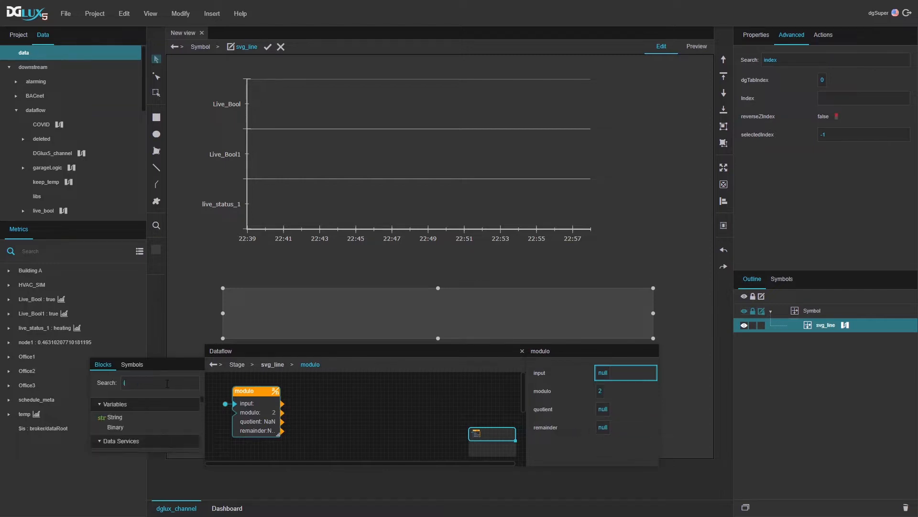
pyautogui.write('f')
pyautogui.moveTo(102, 442)
pyautogui.mouseDown()
pyautogui.moveTo(315, 407)
pyautogui.moveTo(312, 387)
pyautogui.mouseUp()
pyautogui.moveTo(282, 430); pyautogui.dragTo(312, 413)
pyautogui.moveTo(321, 387); pyautogui.dragTo(314, 387)
# Step: Set the If block's input 1 to 0, its then value to 10 and its else value to 5
pyautogui.click(611, 408)
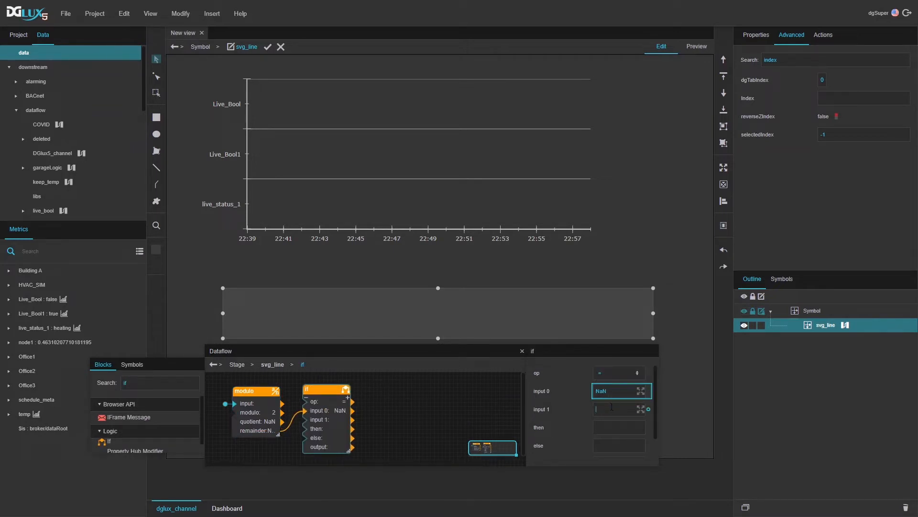
pyautogui.click(616, 426)
pyautogui.write('10')
pyautogui.scroll(-1, 562, 414)
pyautogui.click(432, 423)
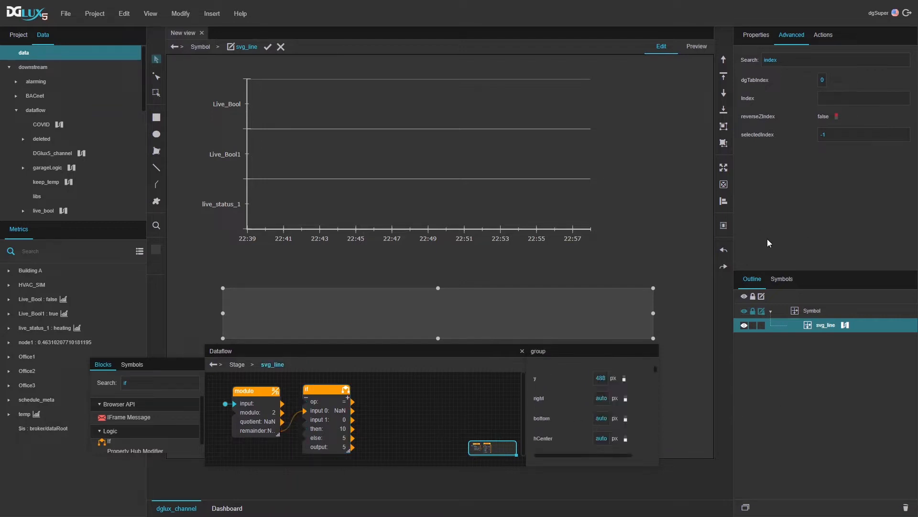
# Step: Bind the svg_line group's background opacity to the If block's output and save the symbol edits
pyautogui.click(757, 35)
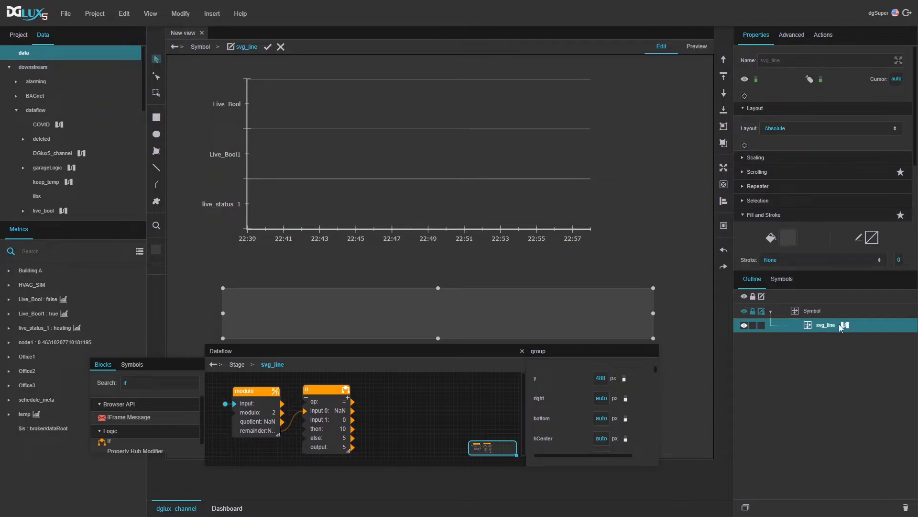
pyautogui.scroll(-1, 771, 248)
pyautogui.scroll(-2, 771, 249)
pyautogui.click(786, 143)
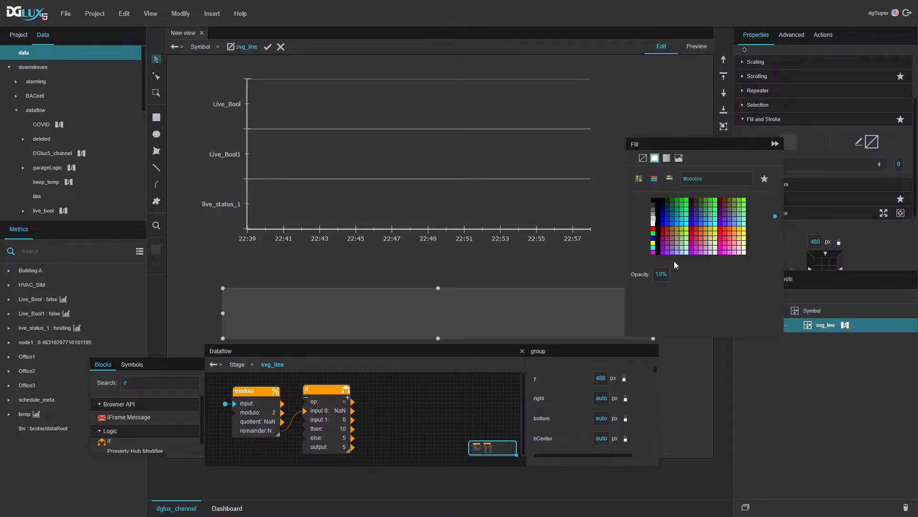
pyautogui.click(677, 276)
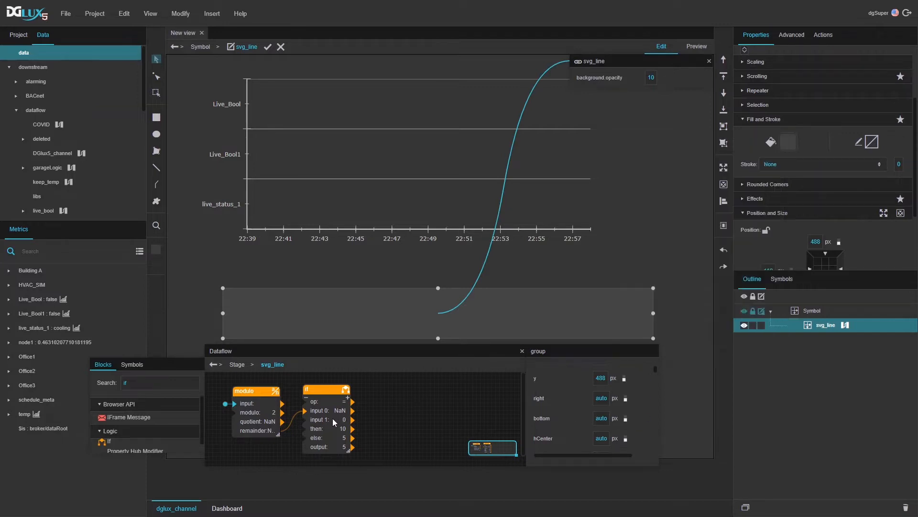
pyautogui.moveTo(353, 447); pyautogui.dragTo(655, 79)
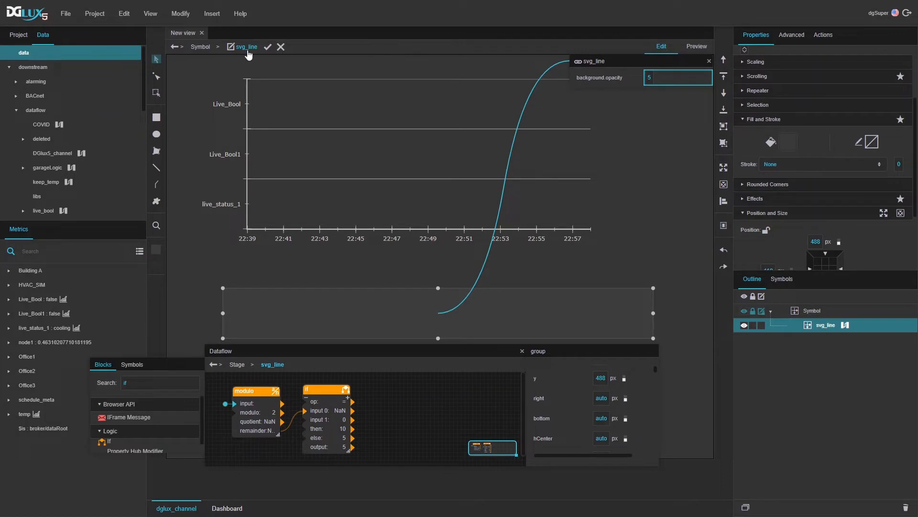
pyautogui.click(267, 47)
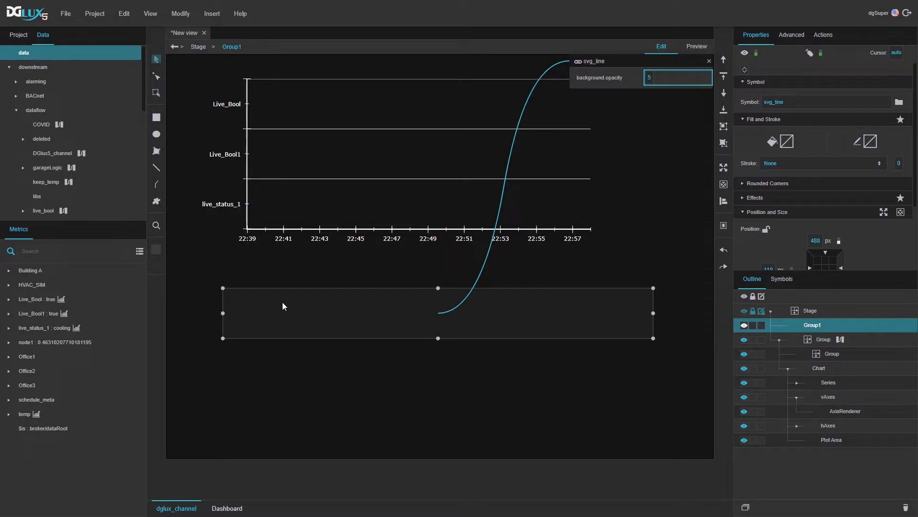
pyautogui.click(708, 60)
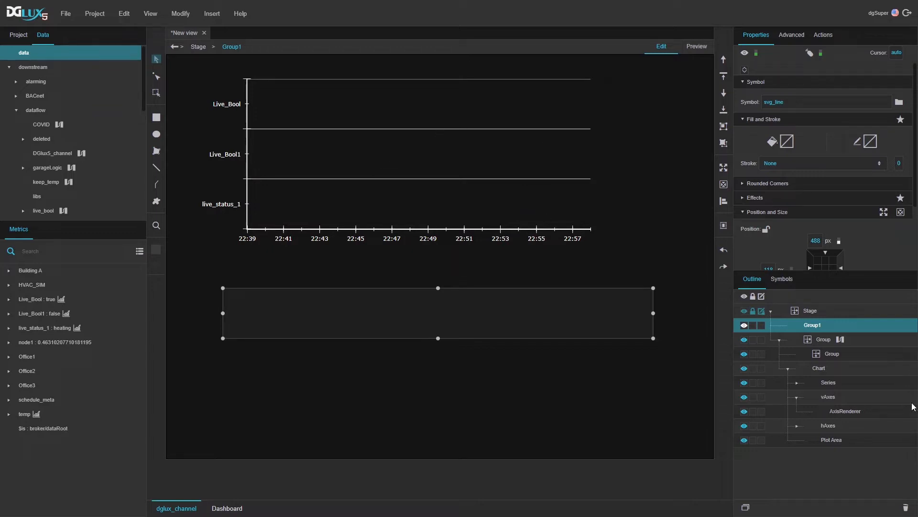
# Step: Rename the plot-area overlay group inside the chart group as bars and set its layout to Vertical
pyautogui.click(832, 354)
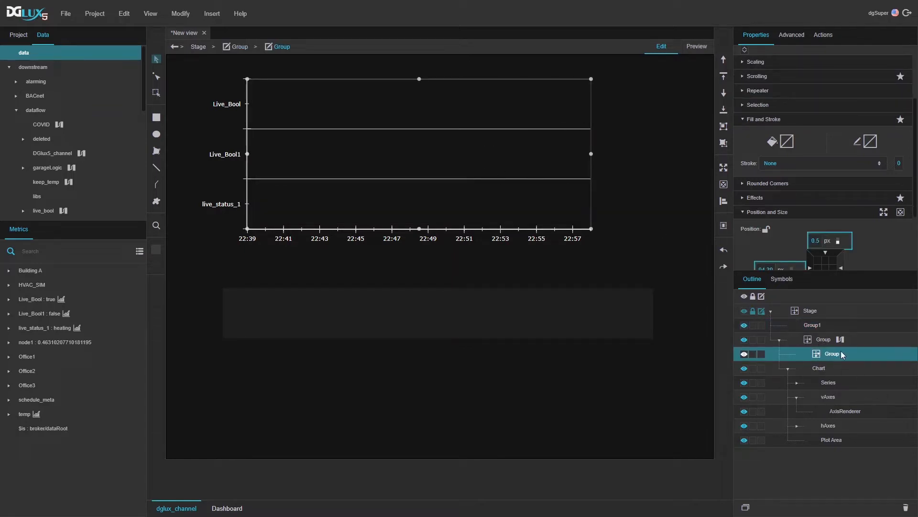
pyautogui.scroll(-2, 828, 244)
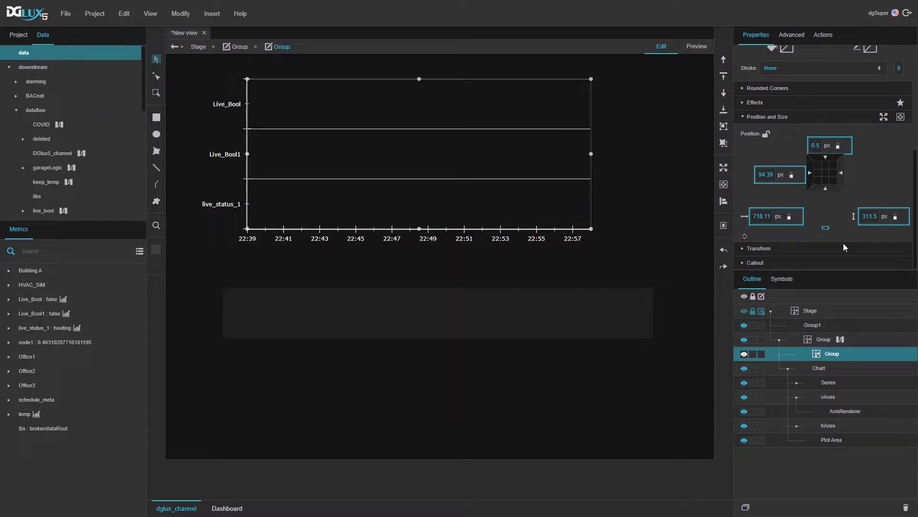
pyautogui.doubleClick(829, 354)
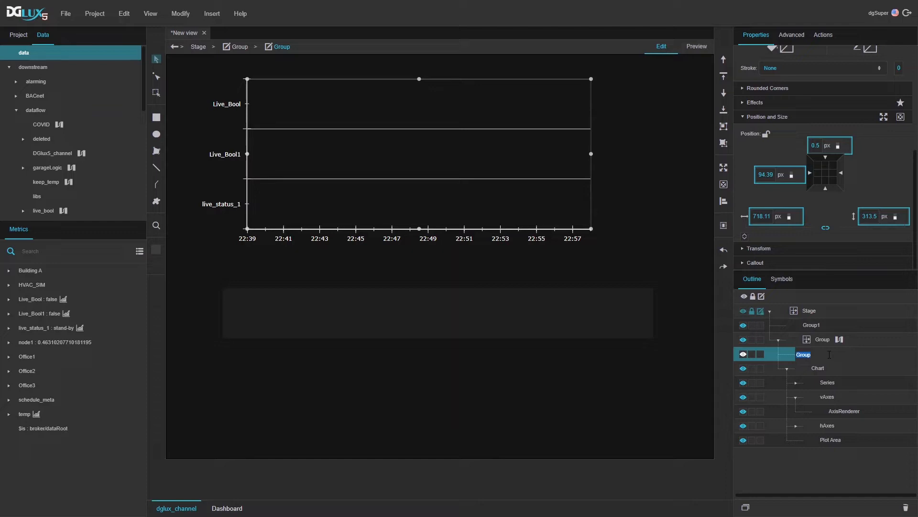
pyautogui.write('bars')
pyautogui.press('Return')
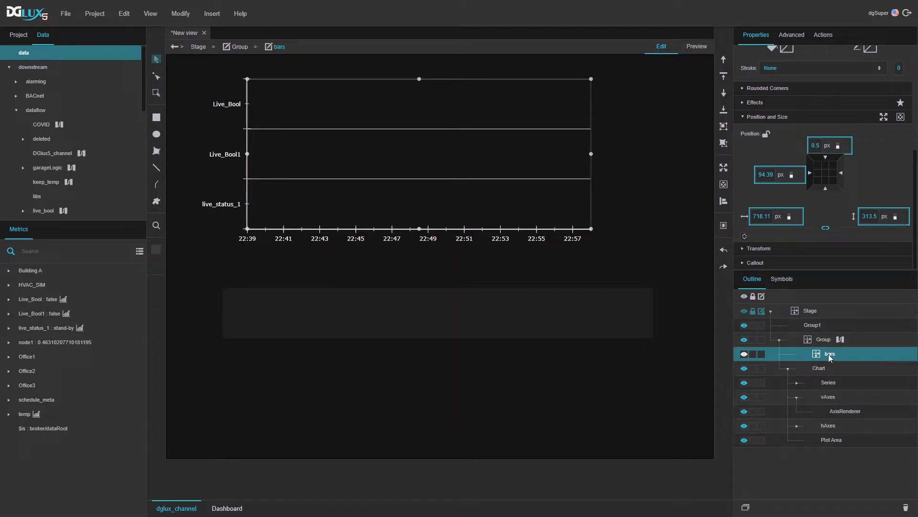
pyautogui.scroll(5, 814, 141)
pyautogui.click(785, 131)
pyautogui.click(771, 173)
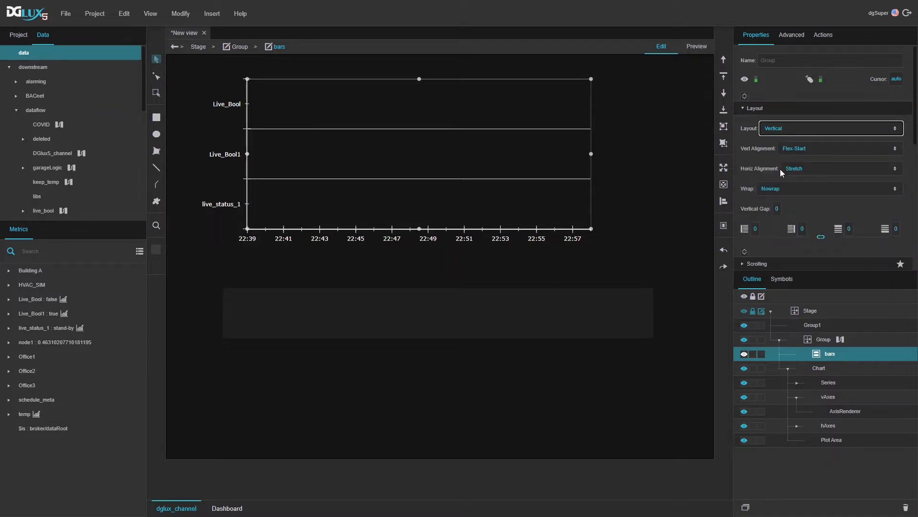
# Step: Assign the svg_line symbol as the repeater symbol of the bars group
pyautogui.scroll(-3, 780, 168)
pyautogui.click(760, 183)
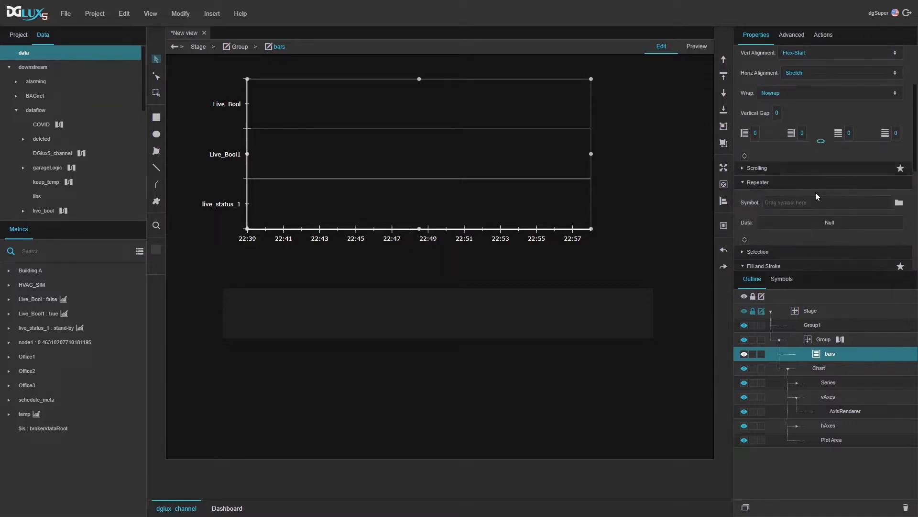
pyautogui.click(783, 279)
pyautogui.moveTo(767, 371); pyautogui.dragTo(775, 203)
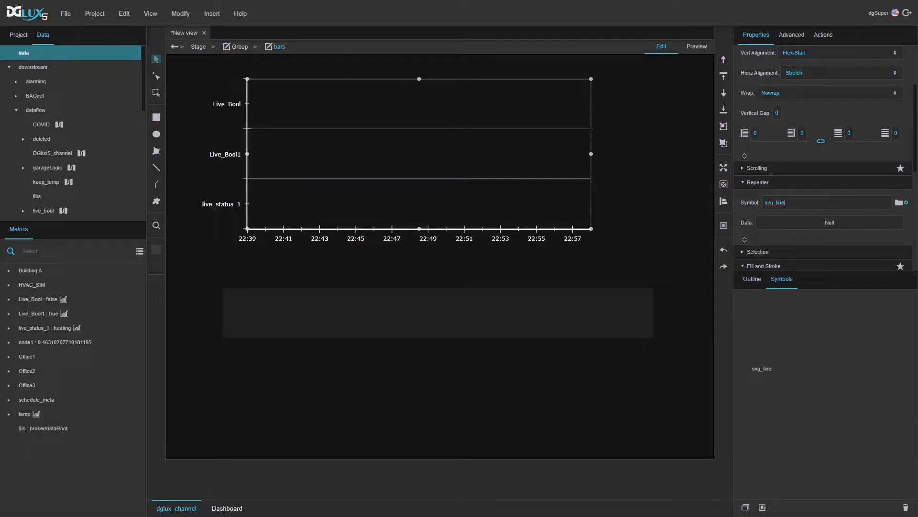
pyautogui.click(751, 283)
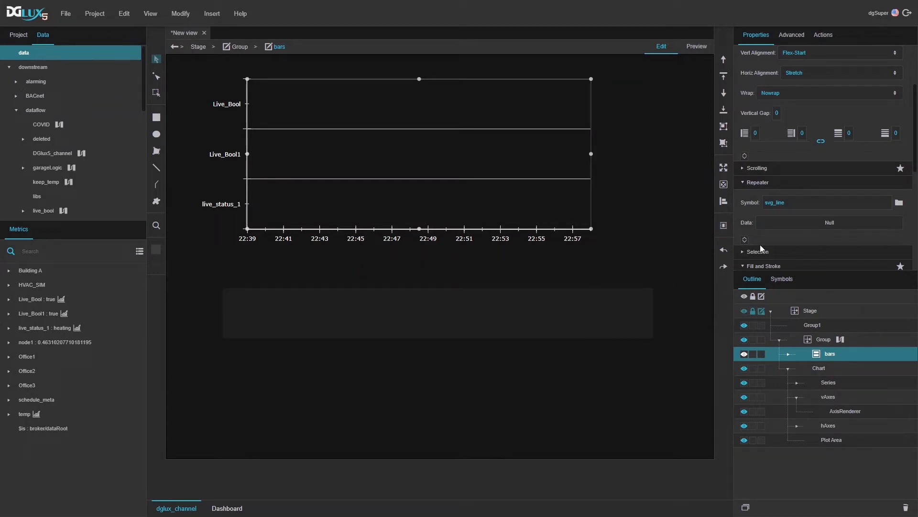
# Step: Bind the repeater data of the bars group to the output table of the chart group's tableFilter block
pyautogui.click(810, 225)
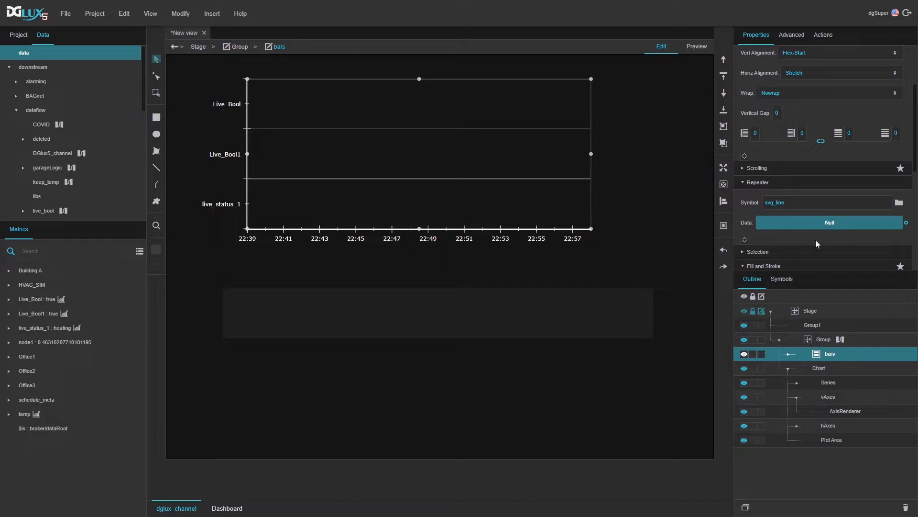
pyautogui.click(841, 339)
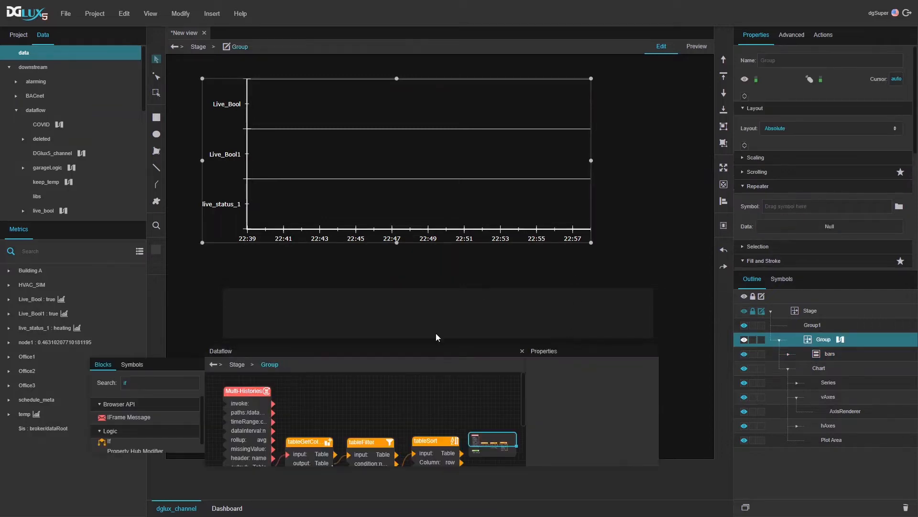
pyautogui.moveTo(432, 350); pyautogui.dragTo(427, 316)
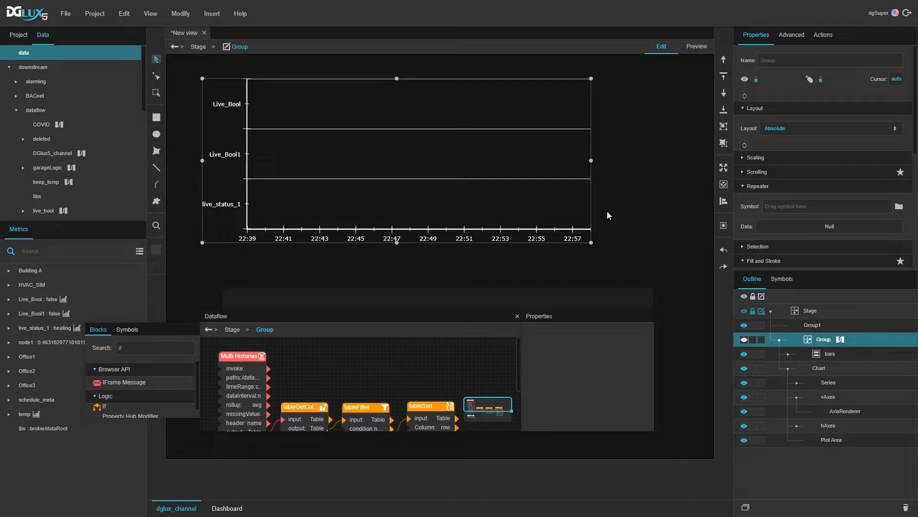
pyautogui.moveTo(424, 323); pyautogui.dragTo(420, 292)
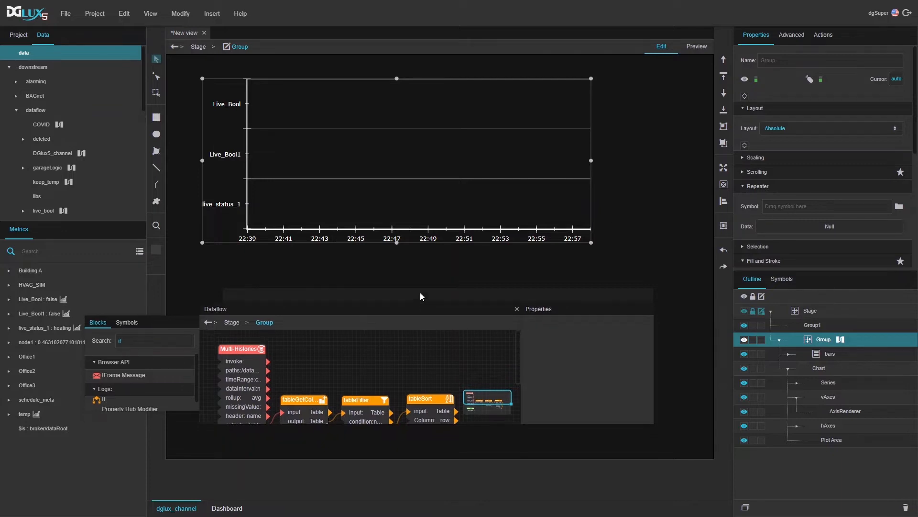
pyautogui.scroll(-2, 427, 338)
pyautogui.moveTo(517, 397); pyautogui.dragTo(524, 454)
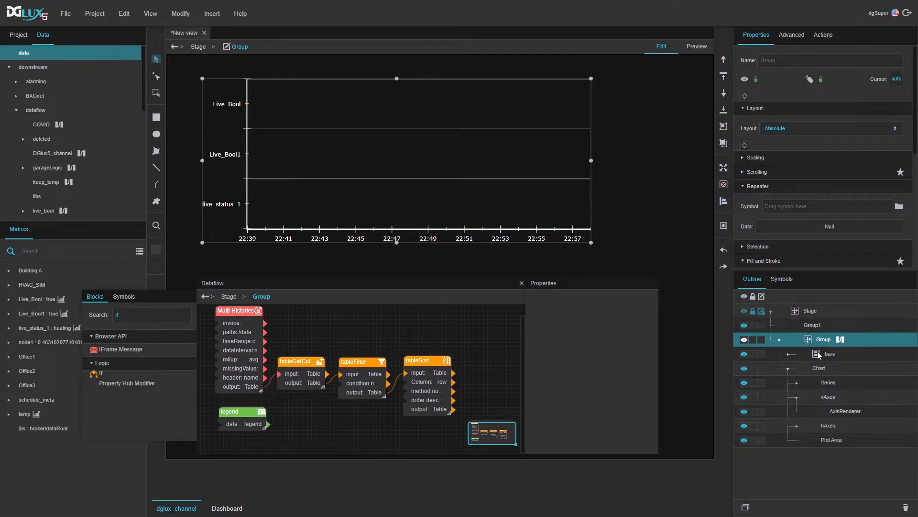
pyautogui.click(832, 354)
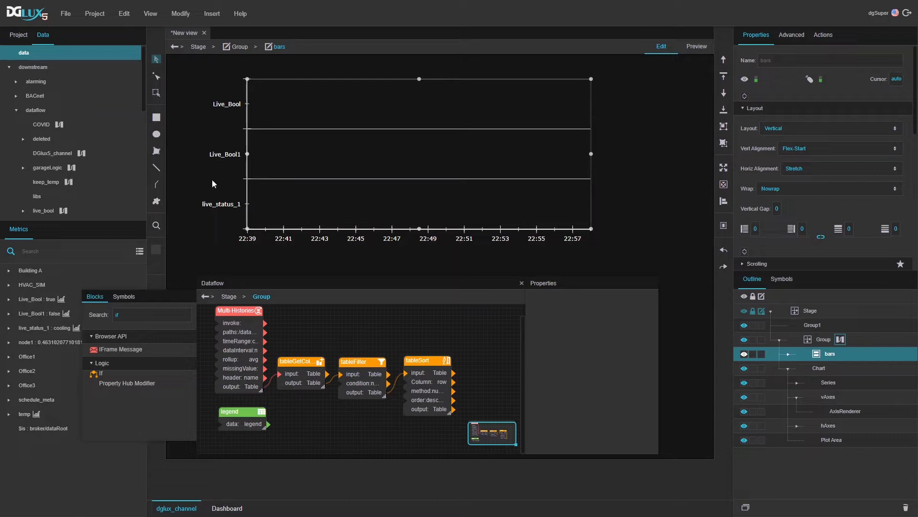
pyautogui.click(379, 396)
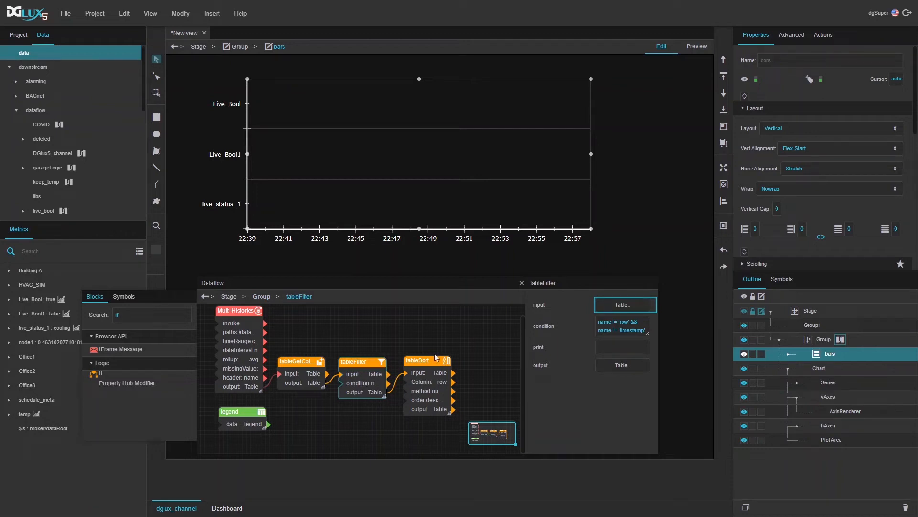
pyautogui.scroll(-3, 803, 193)
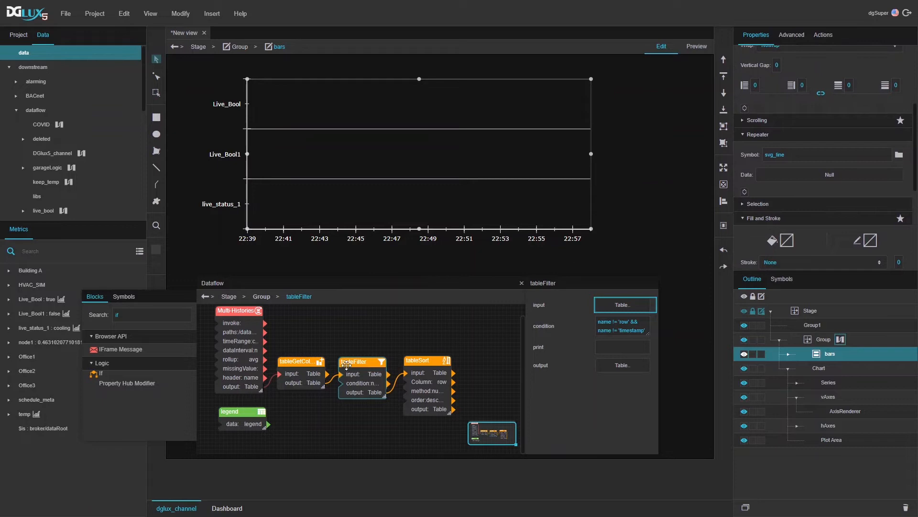
pyautogui.moveTo(388, 393); pyautogui.dragTo(778, 174)
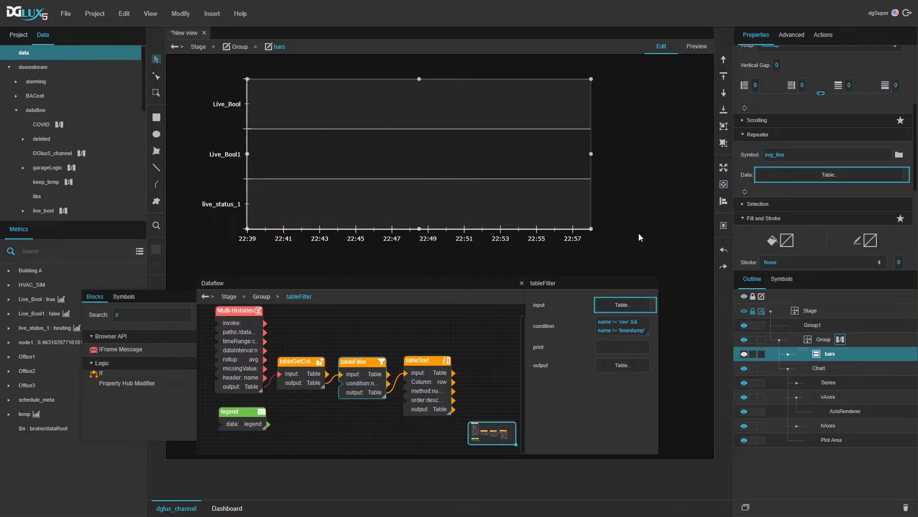
# Step: Lower the opacity of the plot area's horizontal gridline color
pyautogui.click(830, 438)
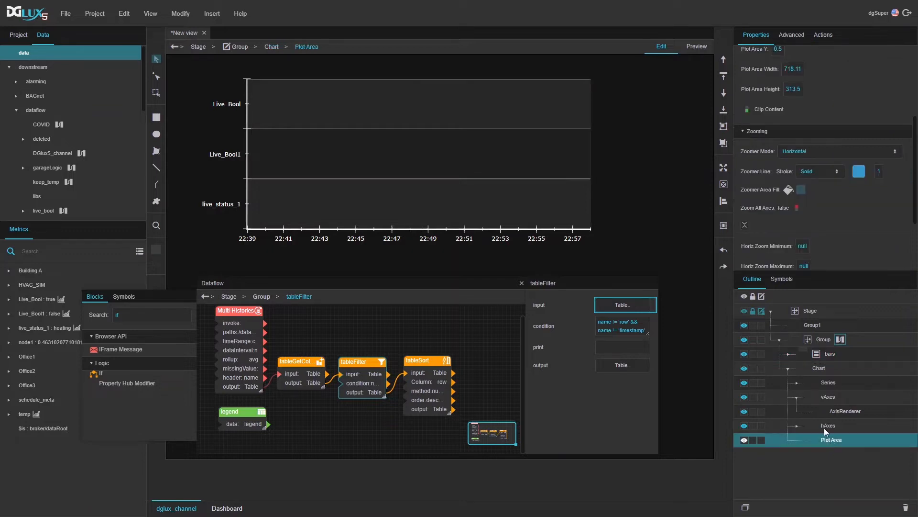
pyautogui.scroll(3, 828, 122)
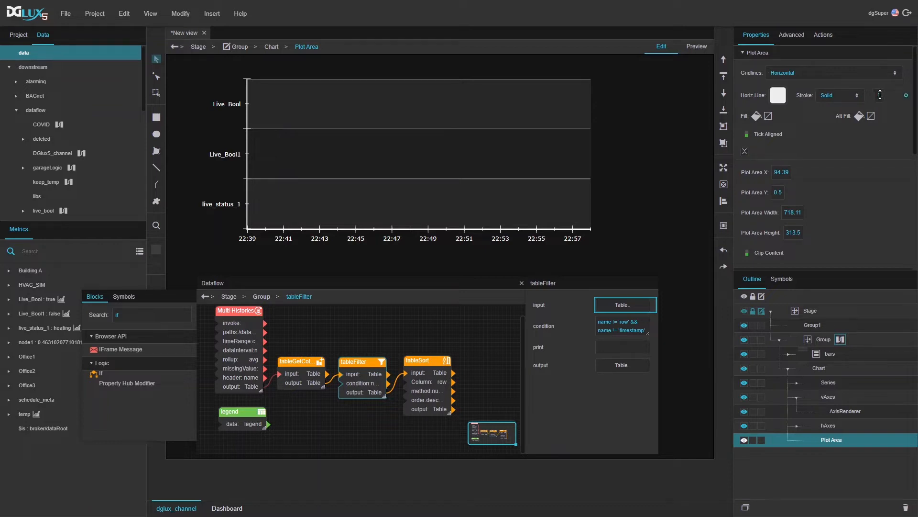
pyautogui.click(781, 100)
pyautogui.click(657, 213)
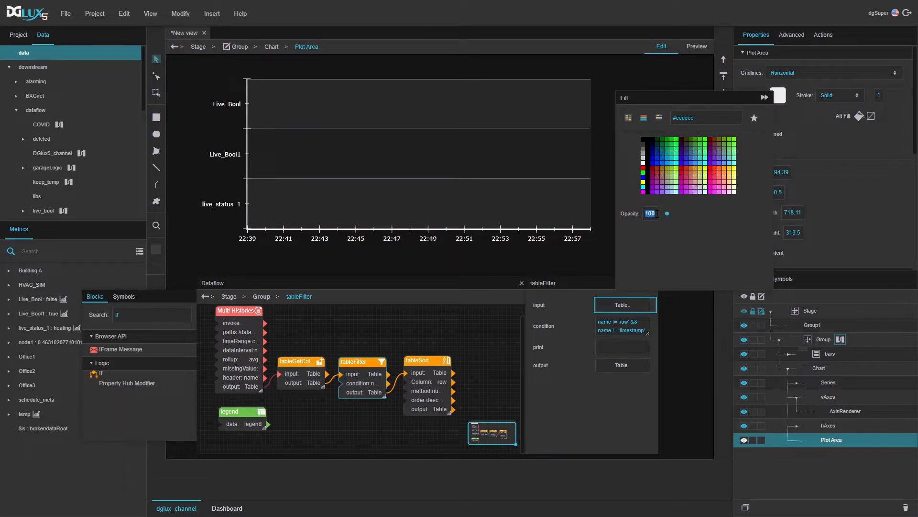
pyautogui.click(859, 231)
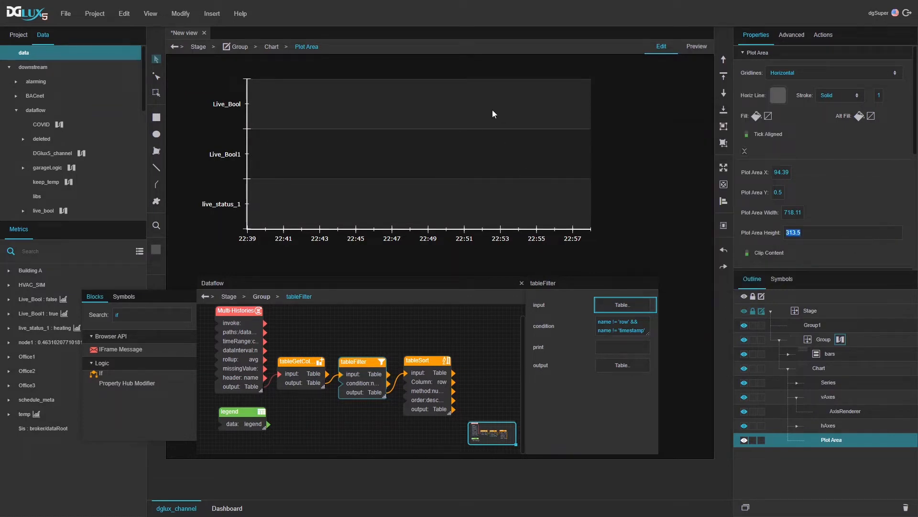
# Step: Close the dataflow window and delete the leftover Group1 rectangle below the chart
pyautogui.click(522, 284)
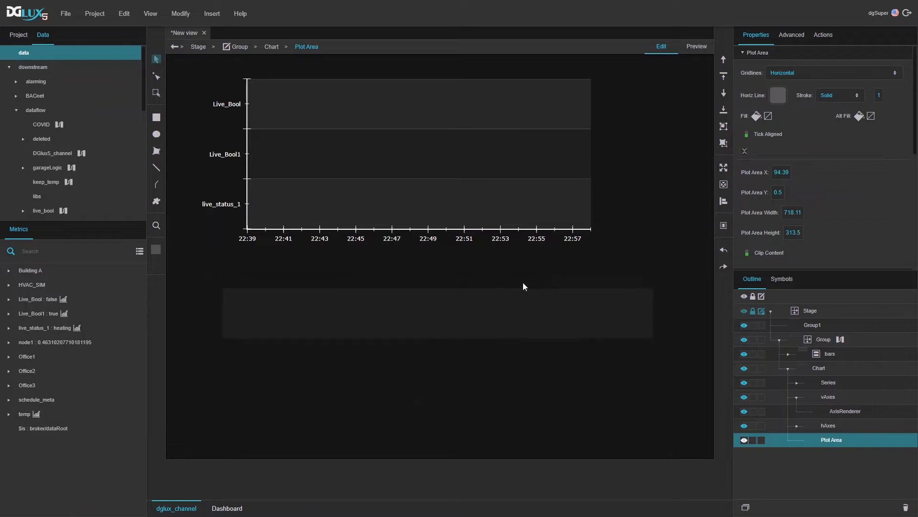
pyautogui.click(477, 300)
pyautogui.press('Delete')
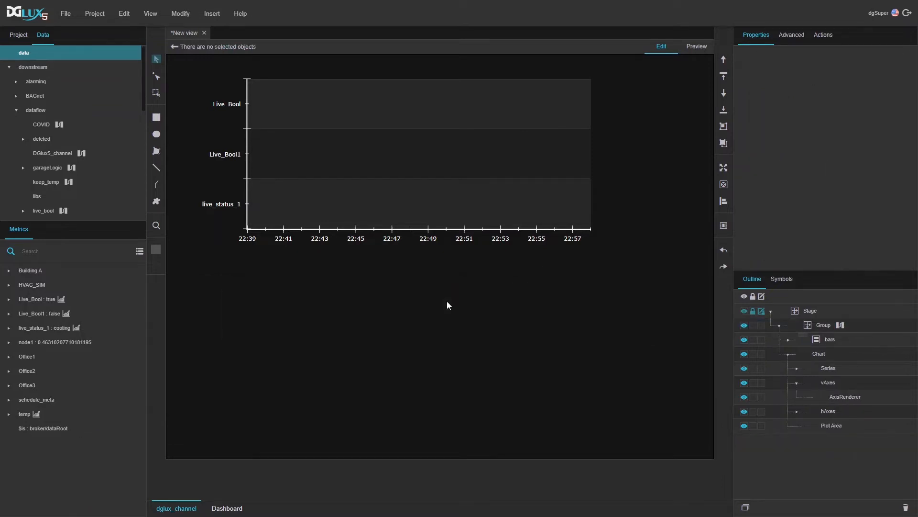
# Step: Open the svg_line symbol from the bars group for editing and bring up its symbol parameters editor
pyautogui.click(338, 110)
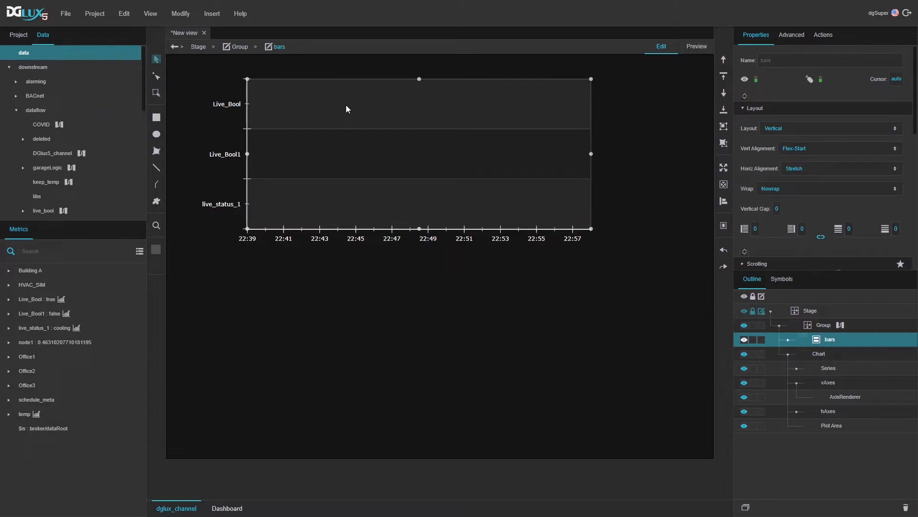
pyautogui.doubleClick(346, 105)
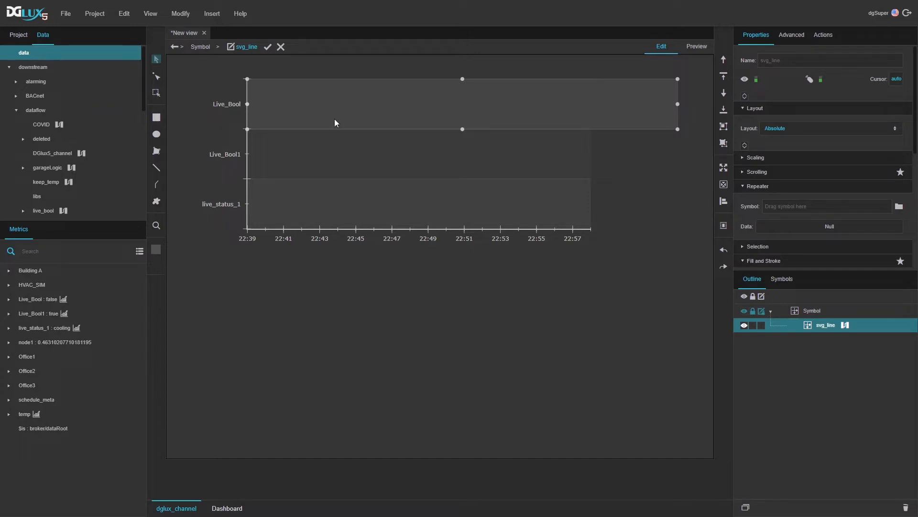
pyautogui.click(180, 14)
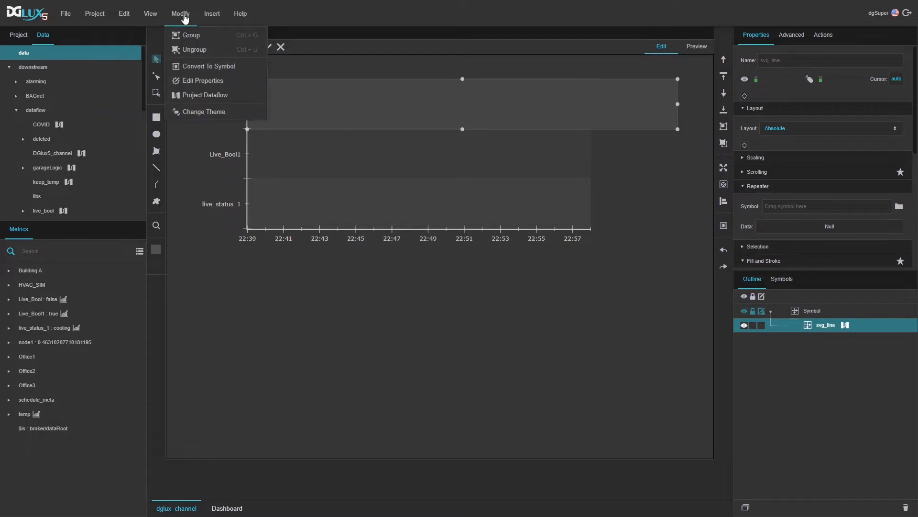
pyautogui.click(190, 82)
pyautogui.moveTo(459, 154); pyautogui.dragTo(455, 255)
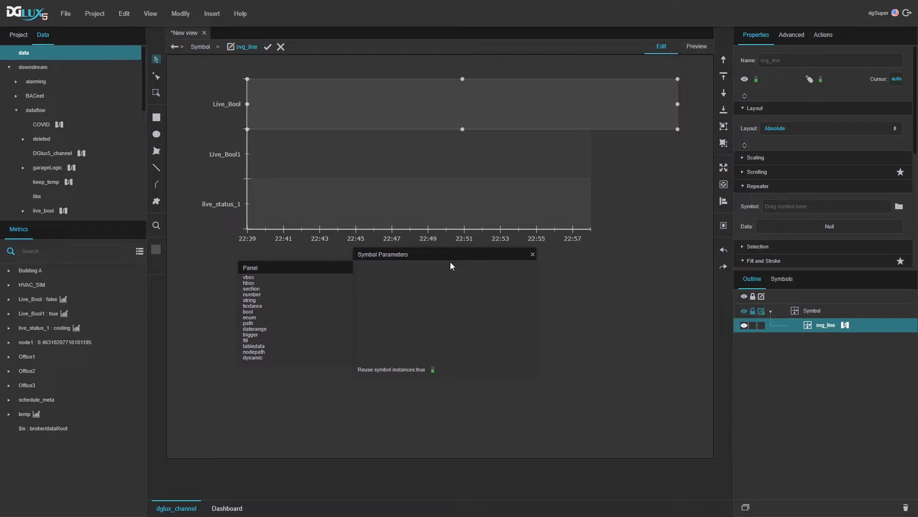
# Step: Add a string parameter named series_name to the svg_line symbol
pyautogui.moveTo(252, 301); pyautogui.dragTo(366, 272)
pyautogui.doubleClick(367, 271)
pyautogui.press('BackSpace')
pyautogui.write('series_')
pyautogui.write('name')
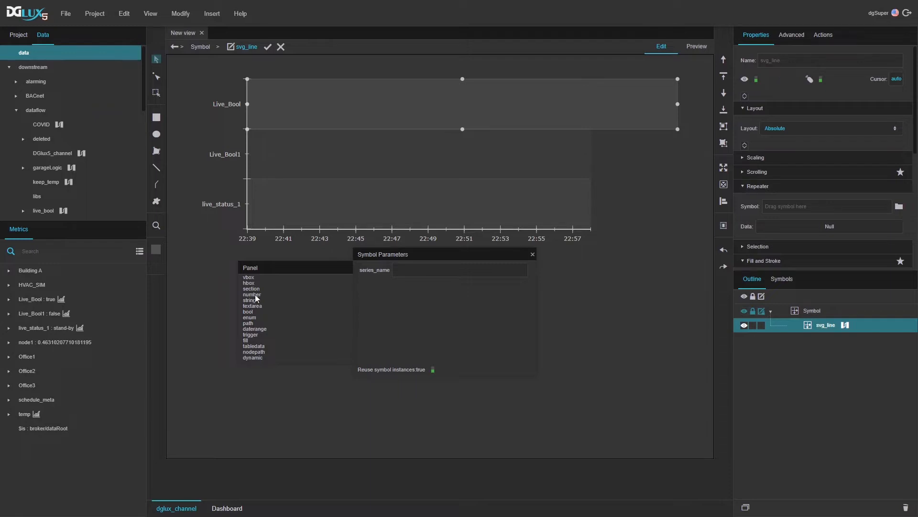
# Step: Add two number parameters named start_ts and end_ts to the svg_line symbol
pyautogui.moveTo(255, 294); pyautogui.dragTo(384, 300)
pyautogui.moveTo(256, 293); pyautogui.dragTo(375, 308)
pyautogui.doubleClick(371, 289)
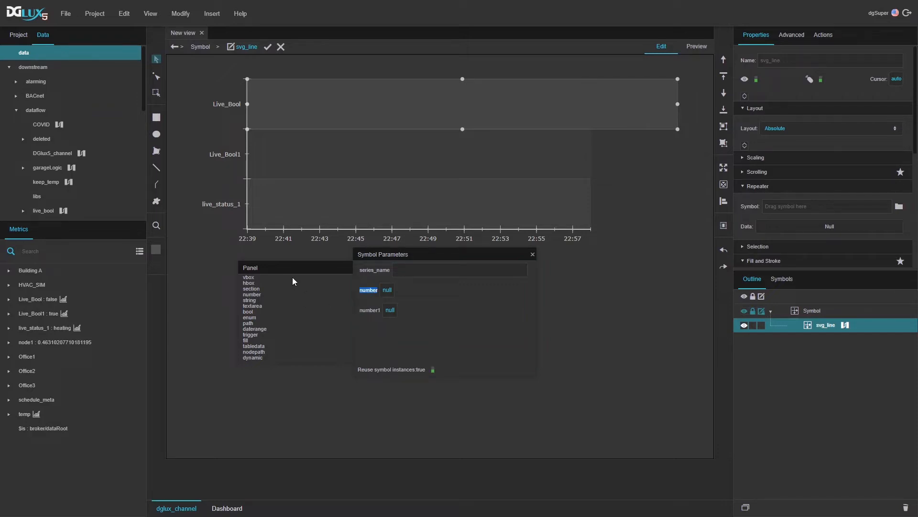
pyautogui.write('star')
pyautogui.write('t_ts')
pyautogui.write('end_ts')
# Step: Add two tabledata parameters named data_in and legend to the svg_line symbol and save the symbol edits
pyautogui.moveTo(255, 351); pyautogui.dragTo(423, 338)
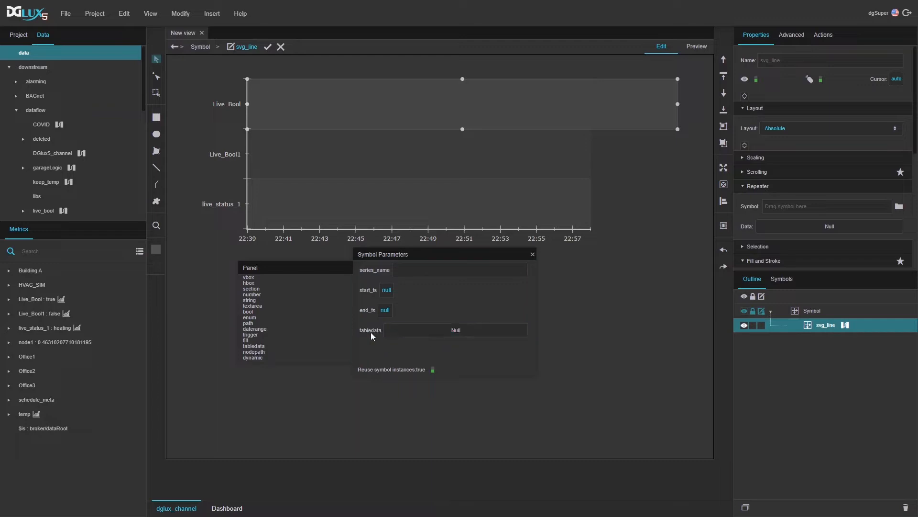
pyautogui.doubleClick(372, 335)
pyautogui.write('data_in')
pyautogui.moveTo(253, 347); pyautogui.dragTo(354, 350)
pyautogui.doubleClick(369, 351)
pyautogui.write('legend')
pyautogui.press('Return')
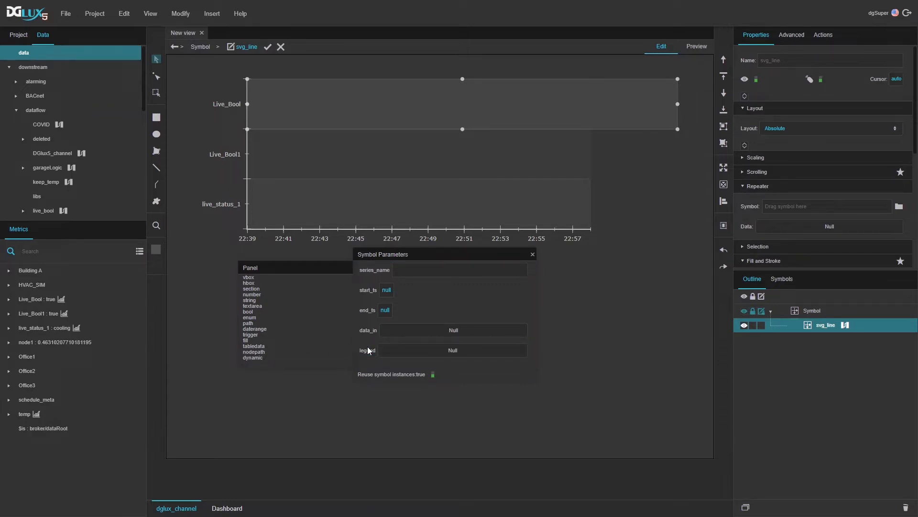
pyautogui.click(269, 47)
# Step: Bind the bars renderer's series_name parameter to the name column of the repeater data table
pyautogui.click(789, 340)
pyautogui.click(831, 353)
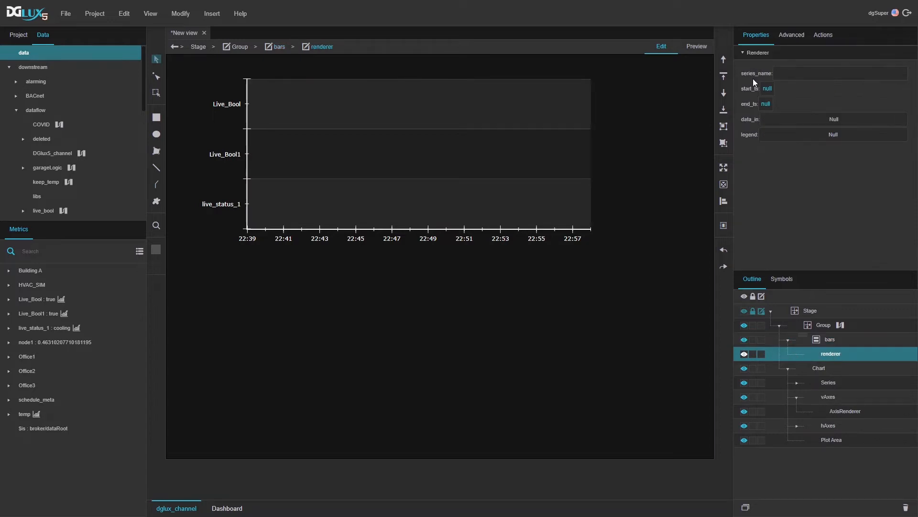
pyautogui.click(829, 341)
pyautogui.scroll(-5, 803, 176)
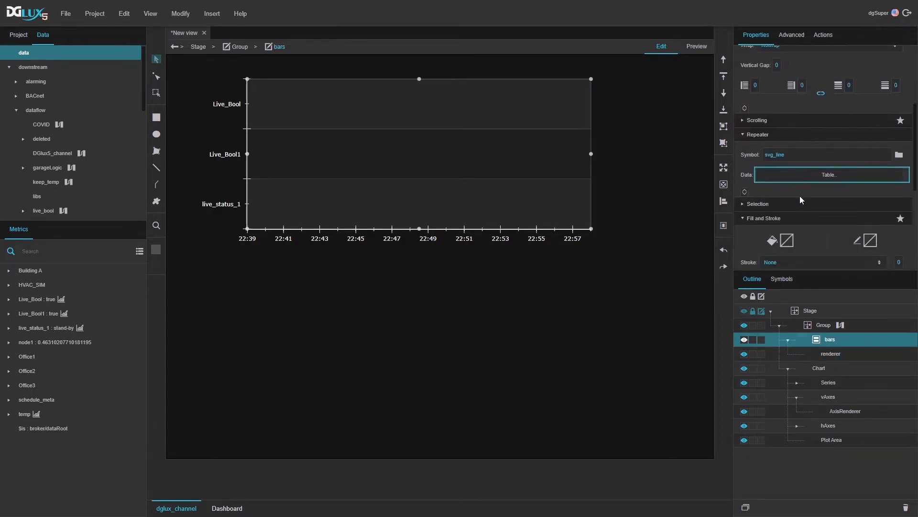
pyautogui.click(784, 176)
pyautogui.moveTo(503, 136); pyautogui.dragTo(560, 265)
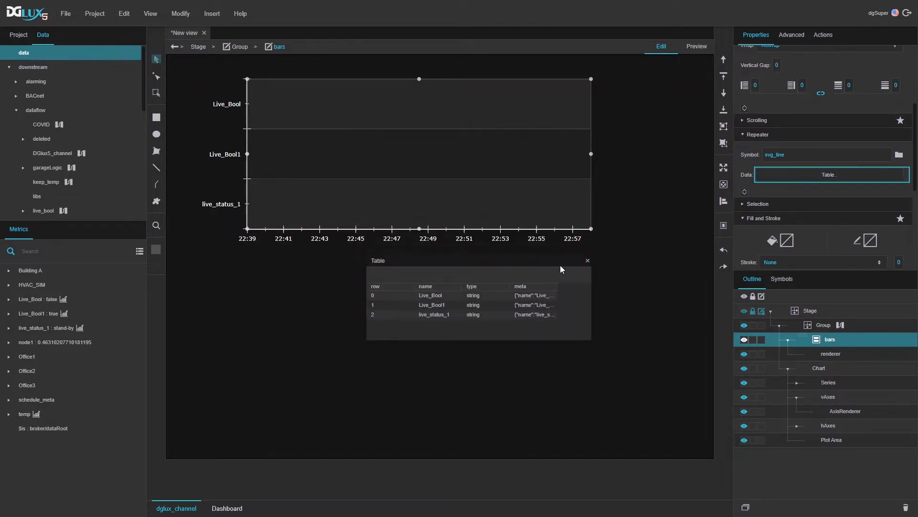
pyautogui.click(827, 353)
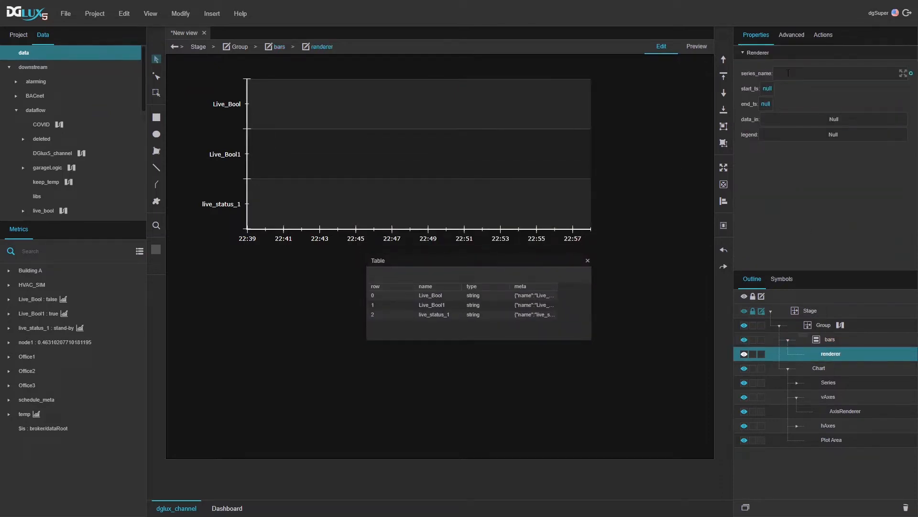
pyautogui.moveTo(429, 288); pyautogui.dragTo(768, 106)
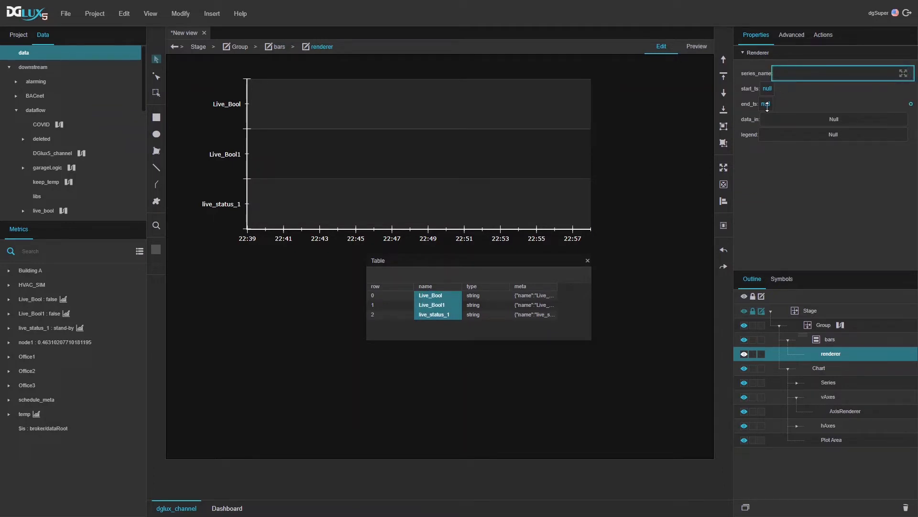
pyautogui.click(833, 440)
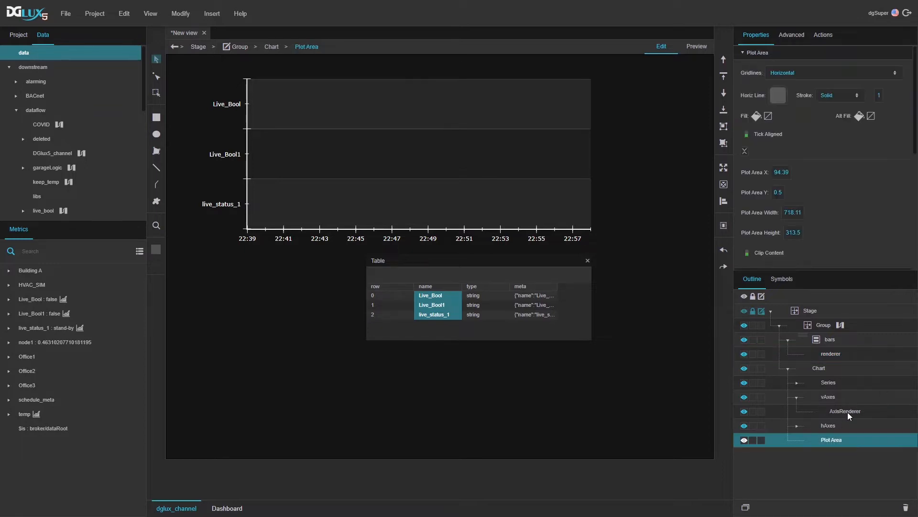
pyautogui.click(848, 412)
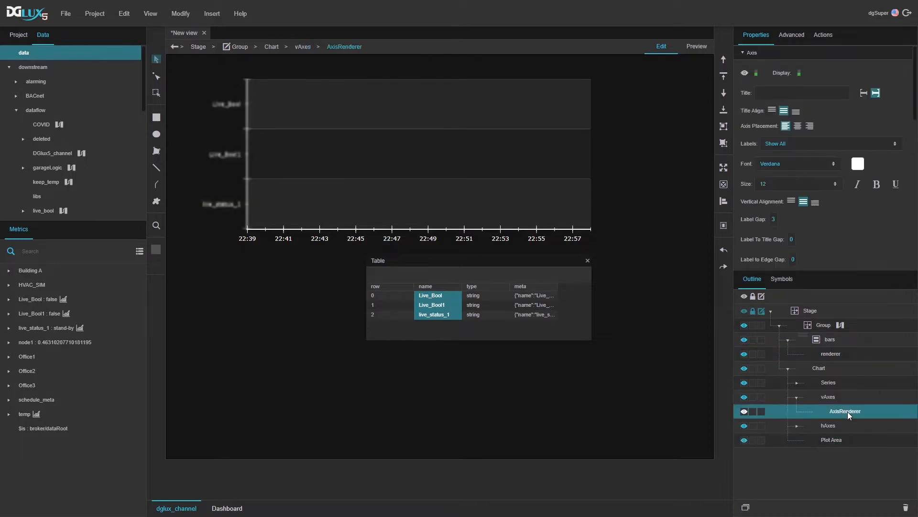
pyautogui.click(845, 441)
pyautogui.scroll(-5, 808, 191)
pyautogui.scroll(5, 810, 189)
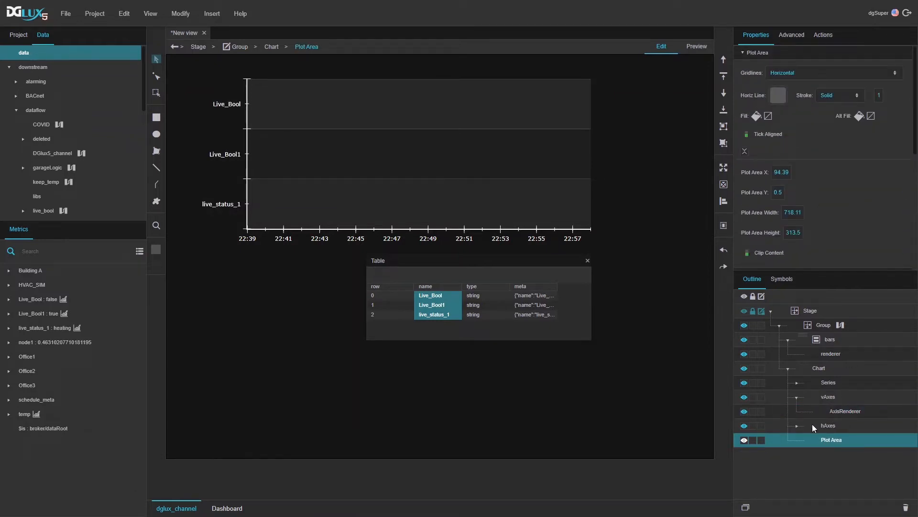
# Step: Expose the Computed Minimum and Computed Maximum of the chart's horizontal axis renderer as bindable properties in a floating panel
pyautogui.click(797, 426)
pyautogui.click(841, 439)
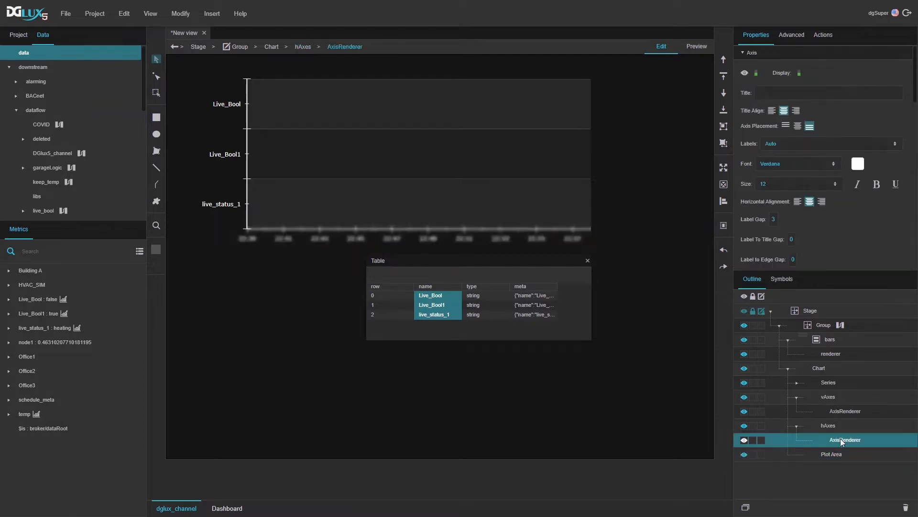
pyautogui.scroll(-3, 796, 191)
pyautogui.scroll(-3, 807, 200)
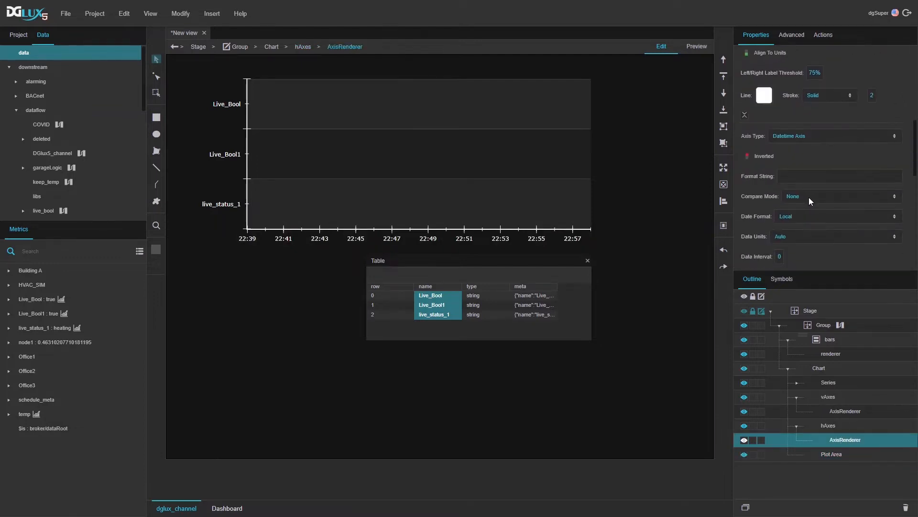
pyautogui.scroll(-5, 809, 197)
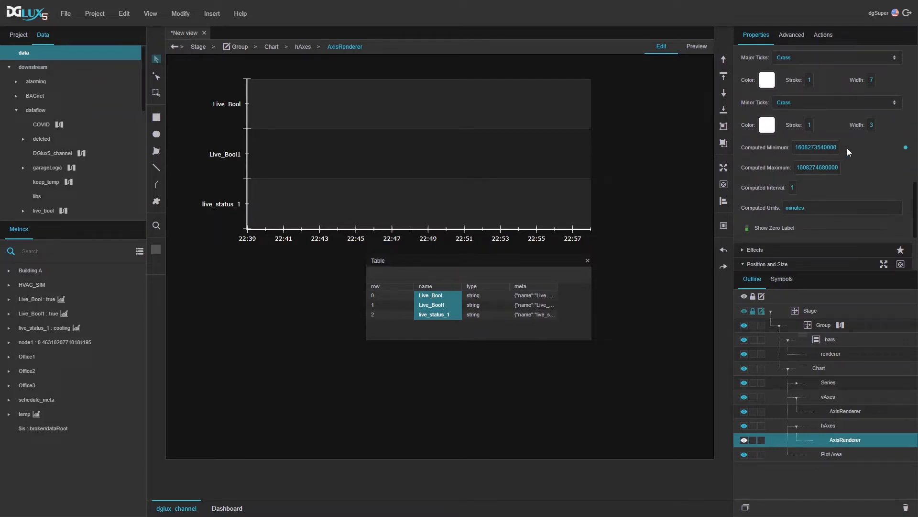
pyautogui.click(906, 147)
pyautogui.click(906, 149)
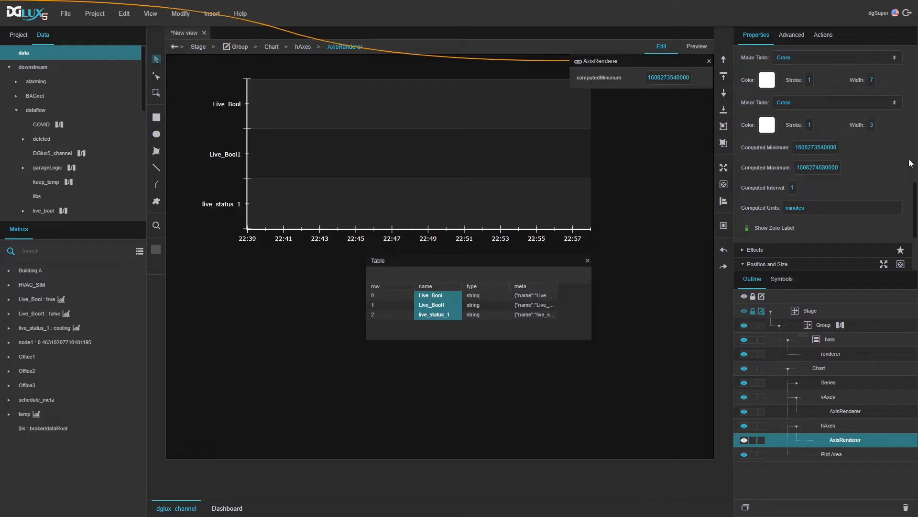
pyautogui.click(907, 169)
pyautogui.click(907, 169)
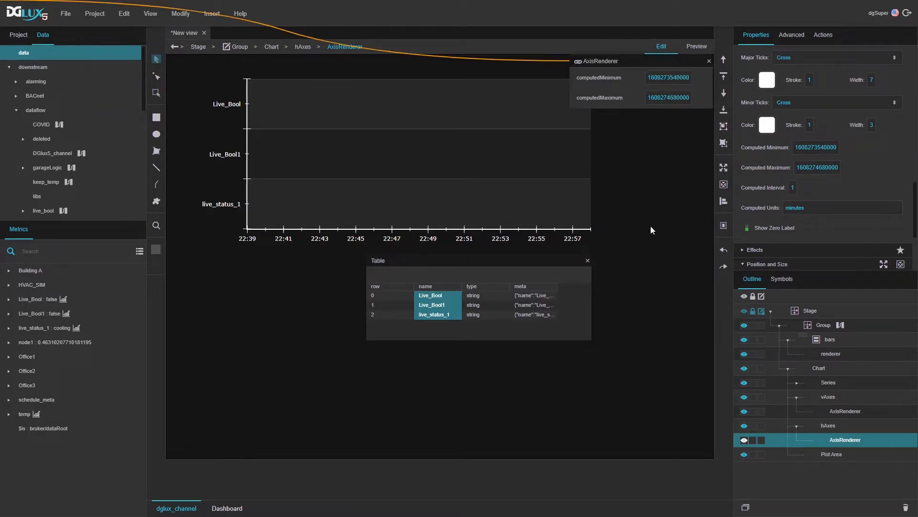
# Step: Preview the chart and change its visible time range to check how the computed axis minimum and maximum respond
pyautogui.click(697, 47)
pyautogui.click(834, 340)
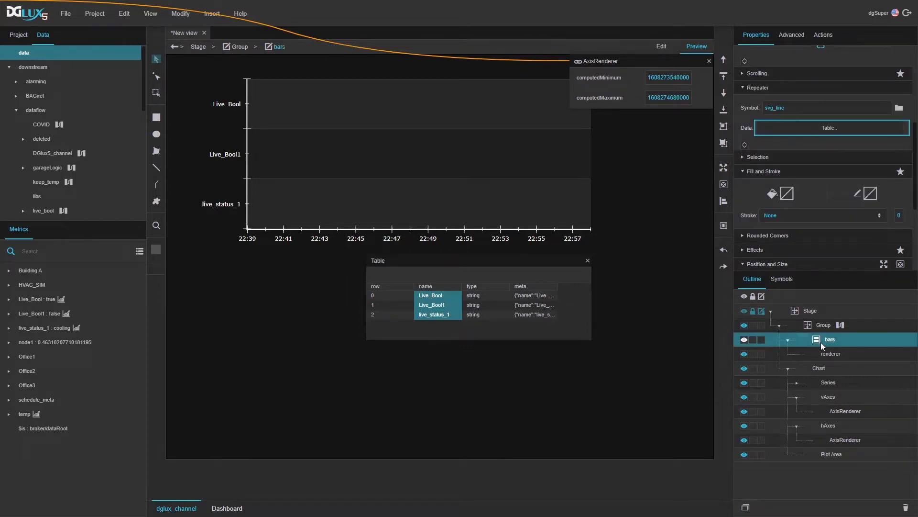
pyautogui.scroll(5, 809, 143)
pyautogui.click(820, 80)
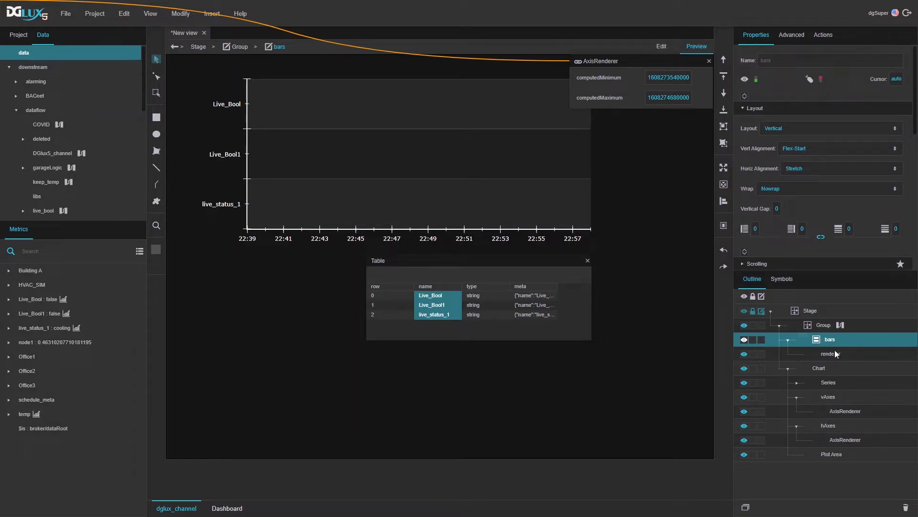
pyautogui.moveTo(332, 157); pyautogui.dragTo(473, 166)
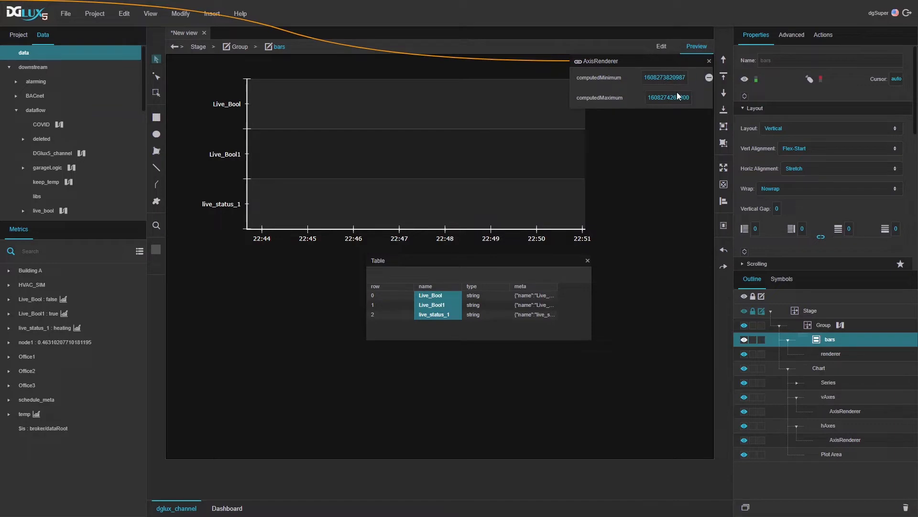
pyautogui.moveTo(354, 184); pyautogui.dragTo(467, 168)
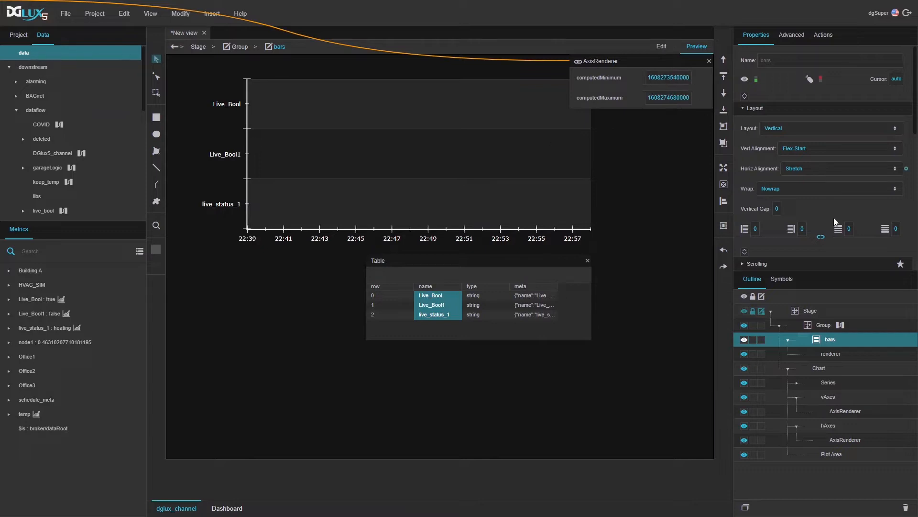
# Step: Bind the bars renderer's start_ts to computedMinimum and end_ts to computedMaximum, and close the AxisRenderer property panel
pyautogui.click(838, 354)
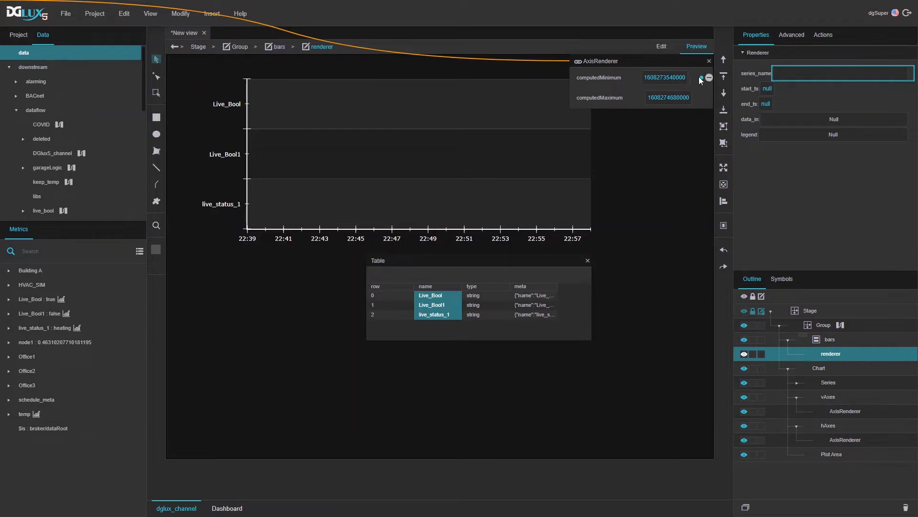
pyautogui.moveTo(709, 77); pyautogui.dragTo(768, 90)
pyautogui.moveTo(709, 97); pyautogui.dragTo(769, 103)
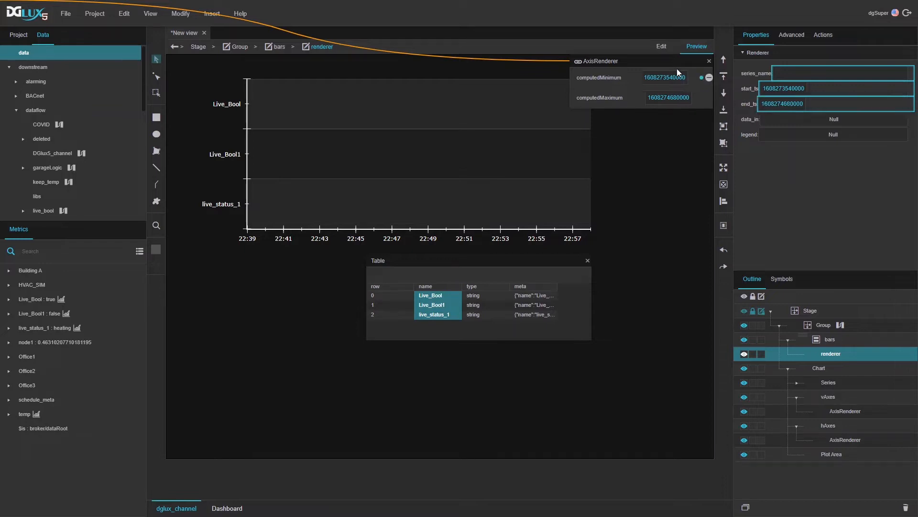
pyautogui.click(710, 62)
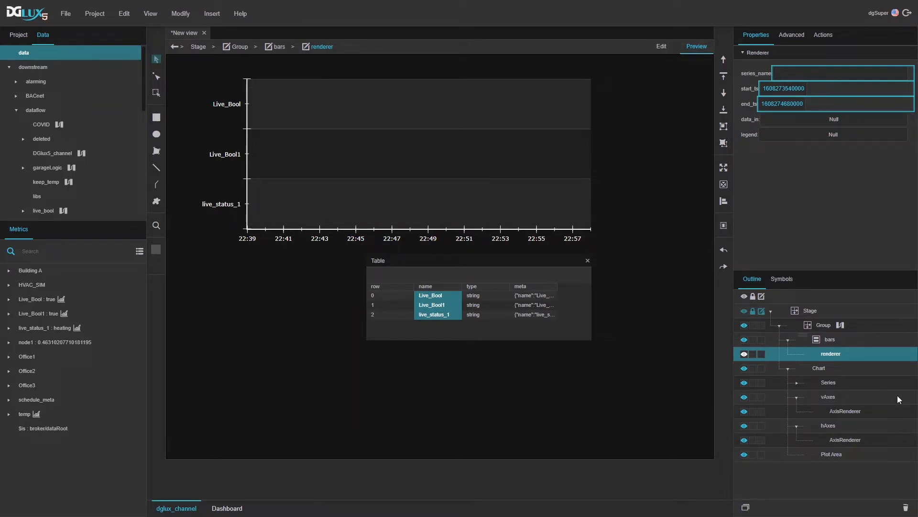
# Step: Bind the renderer's data_in to the Multi-Histories output table and legend to the legend block's data, and close the dataflow and table windows
pyautogui.click(841, 325)
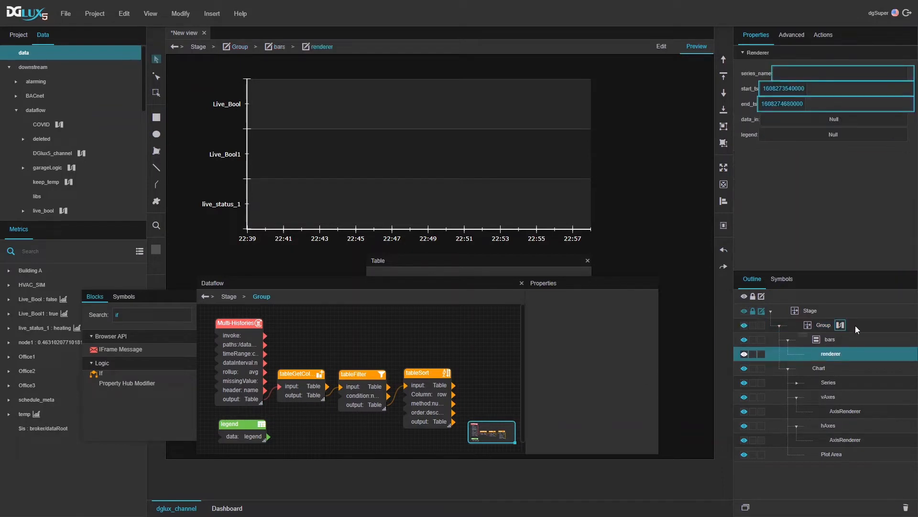
pyautogui.moveTo(263, 399); pyautogui.dragTo(784, 119)
pyautogui.moveTo(268, 436); pyautogui.dragTo(789, 134)
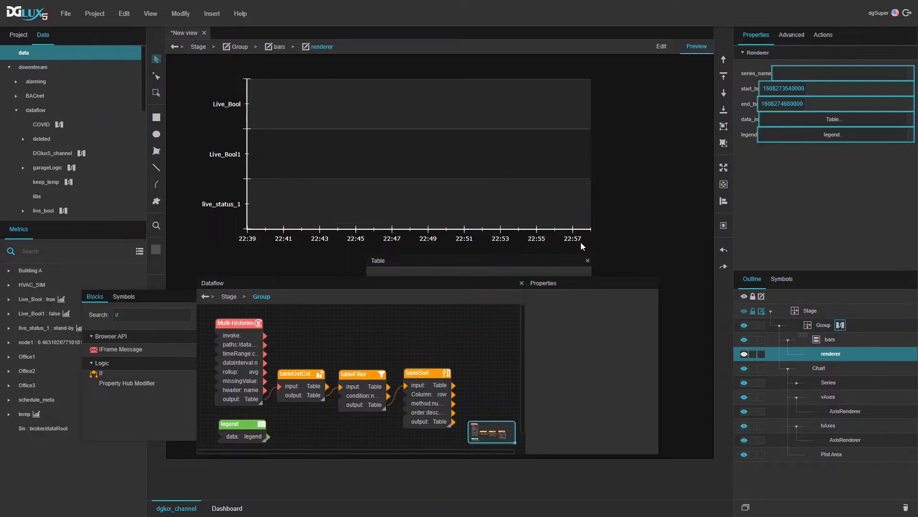
pyautogui.click(522, 283)
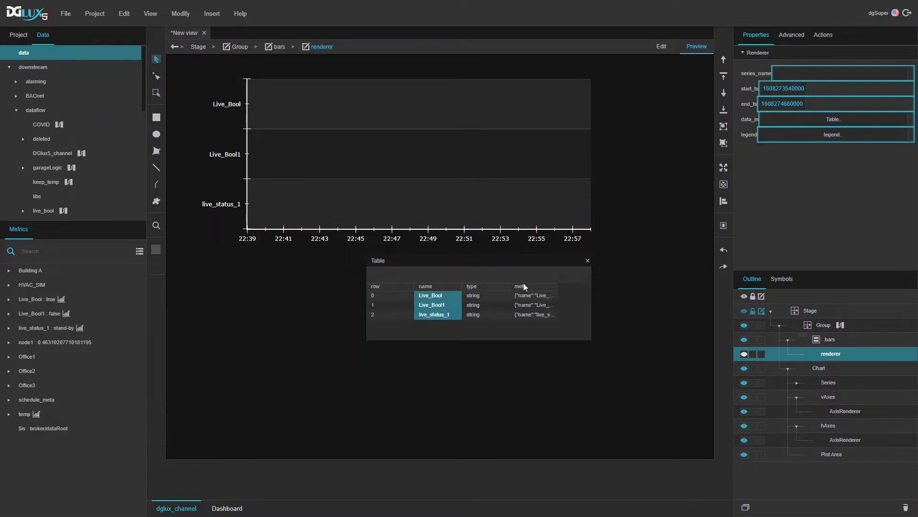
pyautogui.click(588, 262)
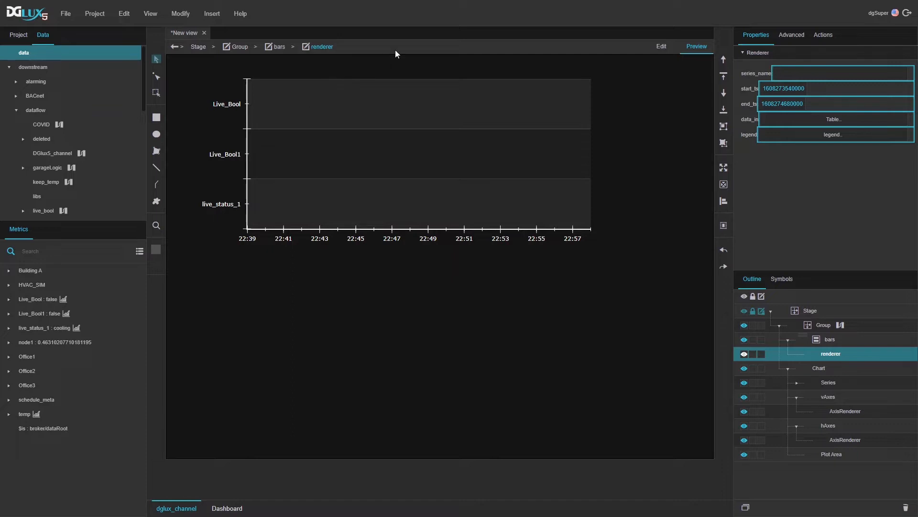
# Step: Open the svg_line symbol for editing and display its dataflow, repositioning the window and bringing its modulo and if blocks into reach
pyautogui.click(659, 54)
pyautogui.click(406, 110)
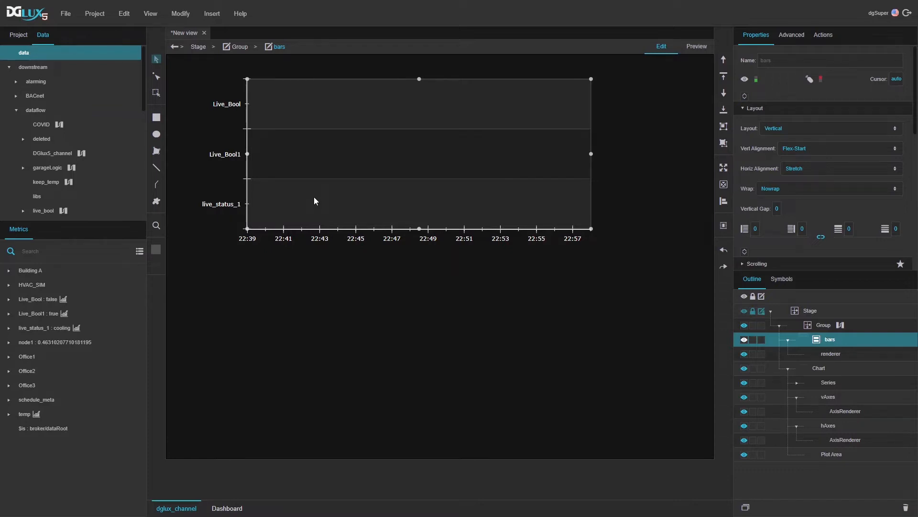
pyautogui.doubleClick(315, 197)
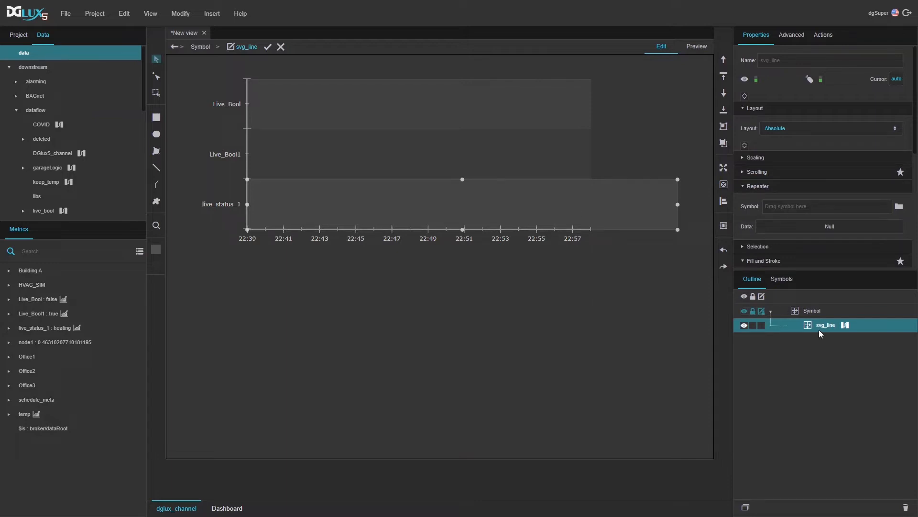
pyautogui.click(844, 326)
pyautogui.moveTo(253, 283); pyautogui.dragTo(228, 244)
pyautogui.moveTo(299, 290); pyautogui.dragTo(289, 292)
pyautogui.moveTo(335, 360); pyautogui.dragTo(219, 294)
pyautogui.moveTo(231, 281); pyautogui.dragTo(210, 272)
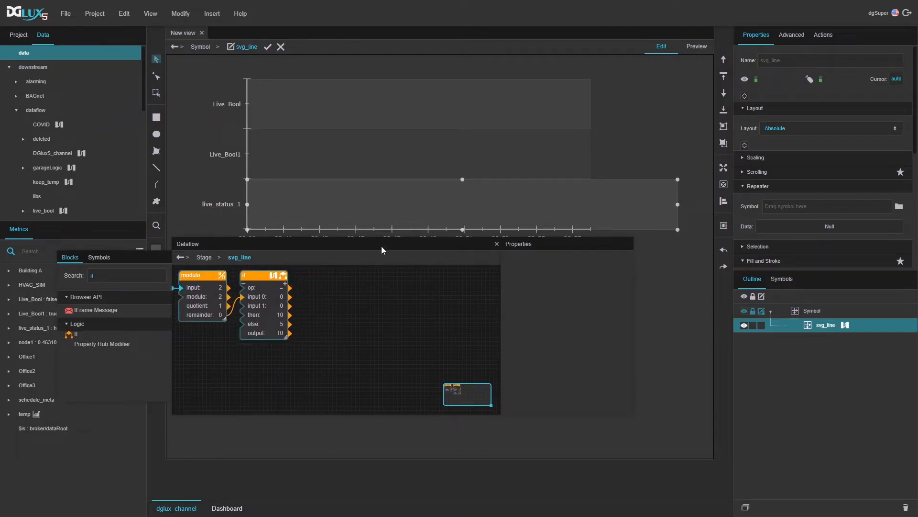
# Step: Show the svg_line symbol's parameters and place their dialog clear of the dataflow window
pyautogui.click(180, 15)
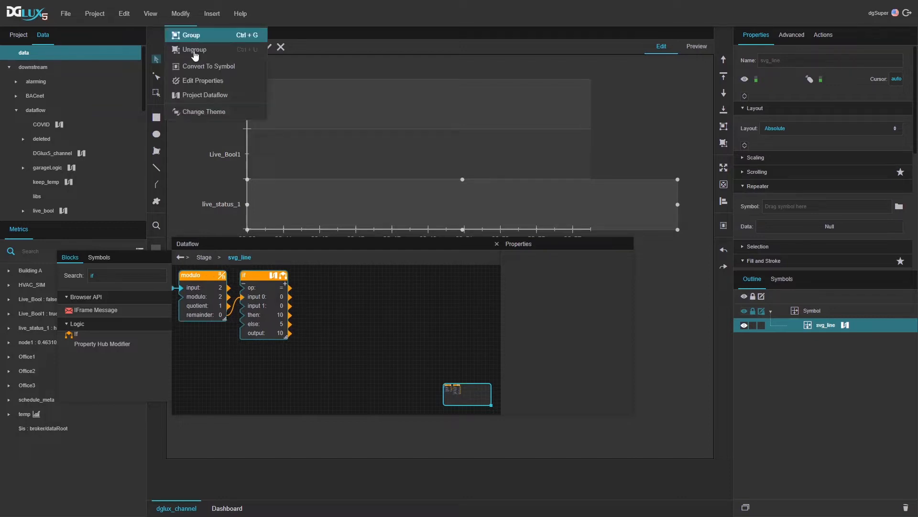
pyautogui.click(197, 80)
pyautogui.moveTo(435, 258); pyautogui.dragTo(217, 77)
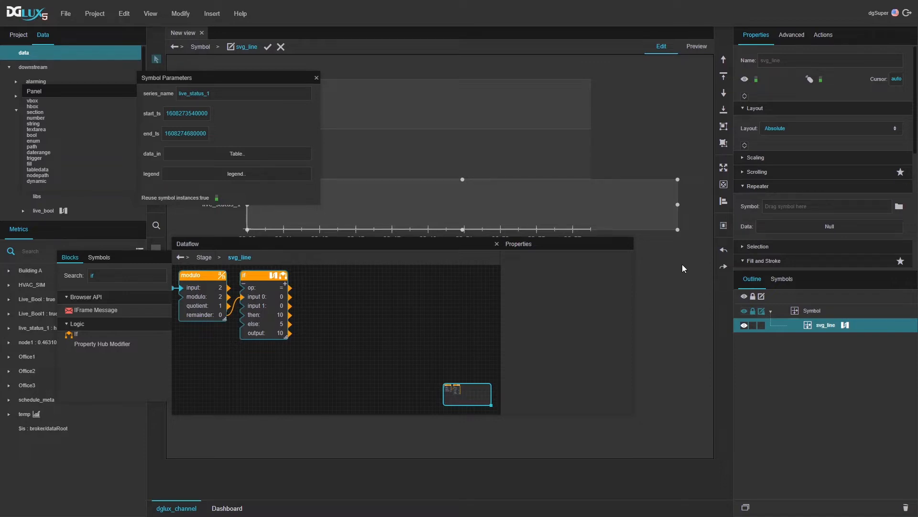
# Step: Insert a Raw SVG Repeater chart inside svg_line and stretch it to fill its parent
pyautogui.rightClick(821, 325)
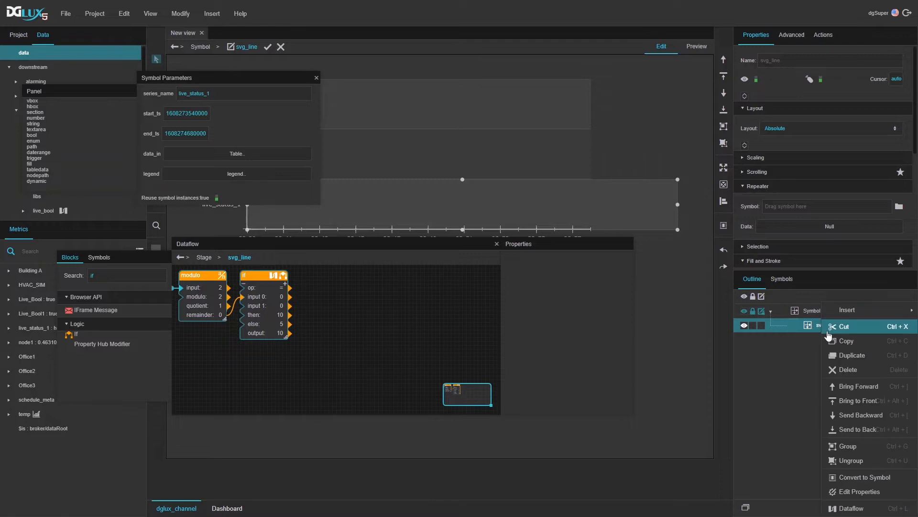
pyautogui.moveTo(846, 310)
pyautogui.moveTo(804, 326)
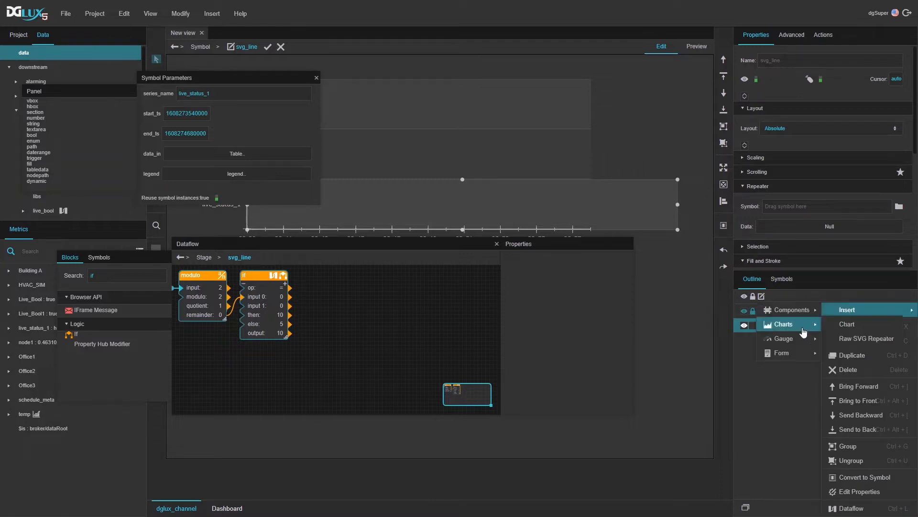
pyautogui.click(864, 339)
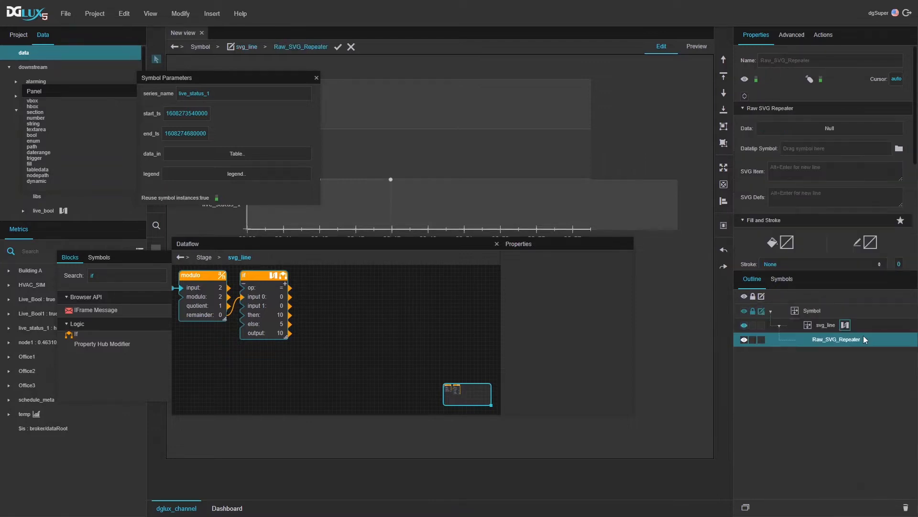
pyautogui.click(726, 168)
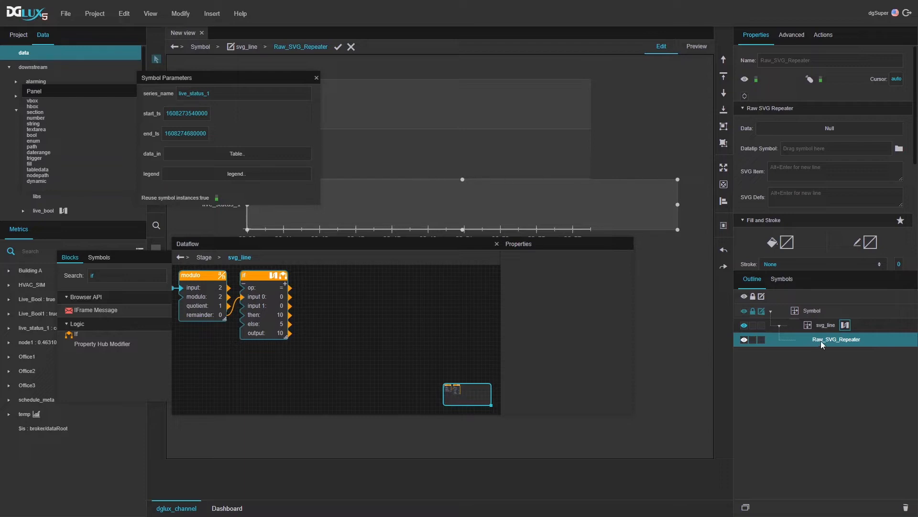
pyautogui.click(827, 328)
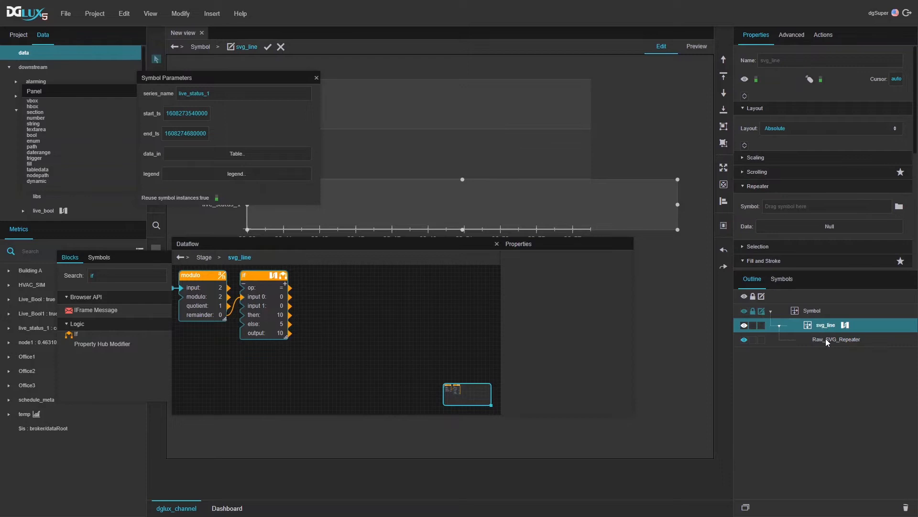
pyautogui.click(826, 342)
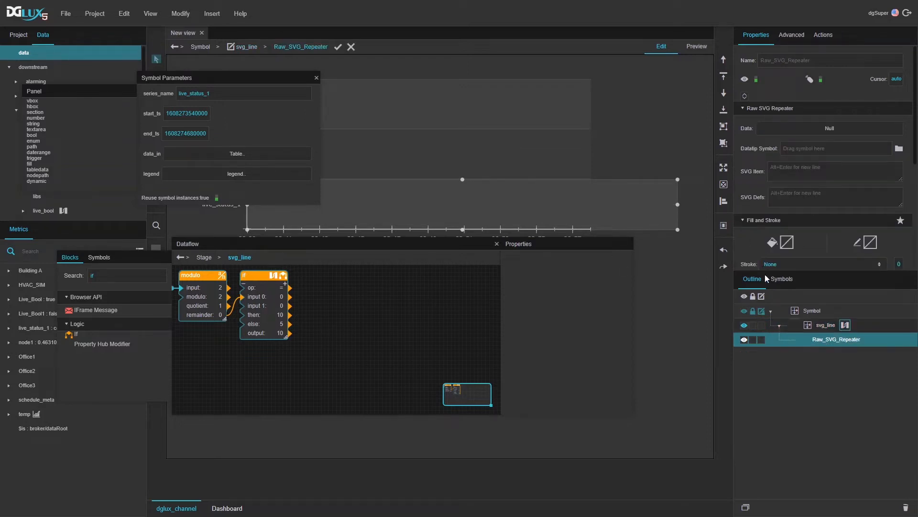
pyautogui.click(825, 325)
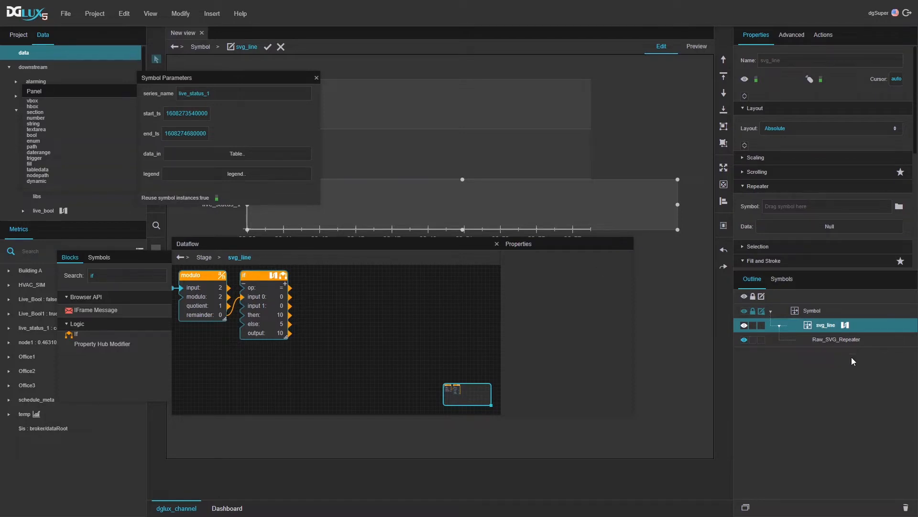
pyautogui.click(830, 340)
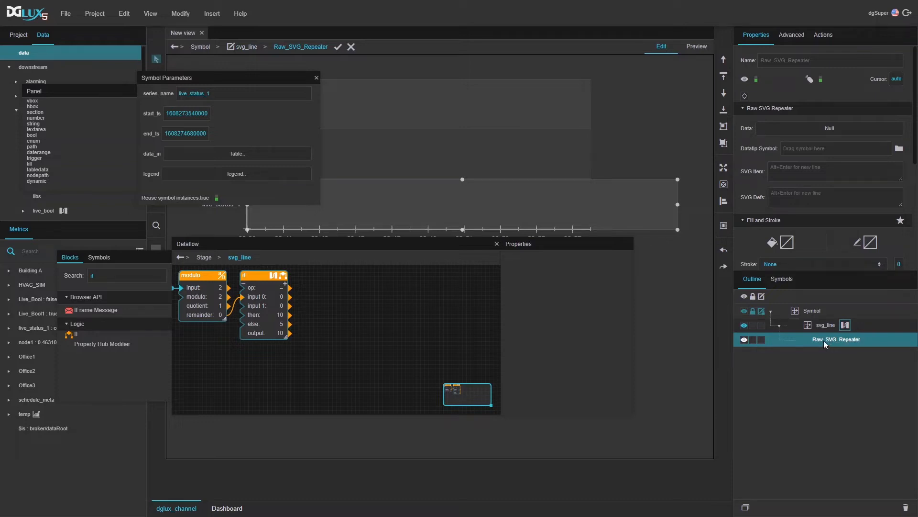
# Step: Enable resizeEventEnabled in the svg_line group's advanced properties
pyautogui.click(827, 327)
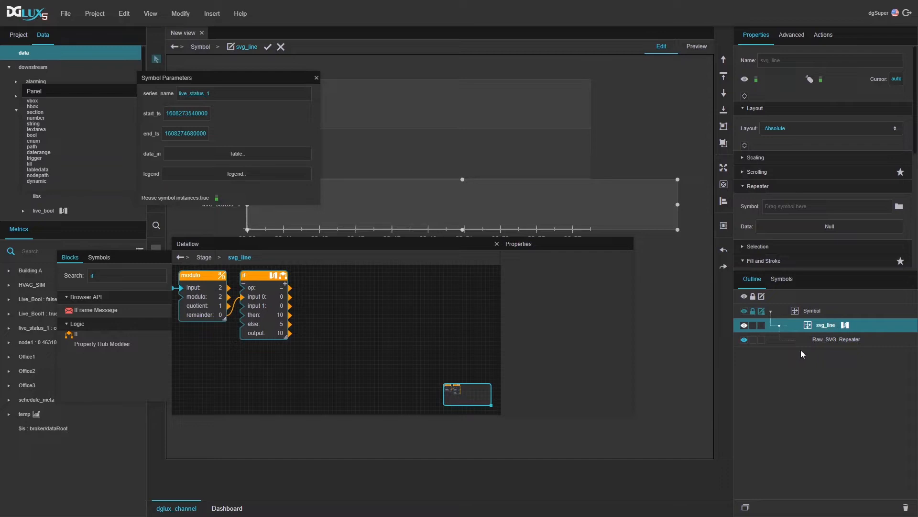
pyautogui.click(797, 36)
pyautogui.click(782, 60)
pyautogui.write('res')
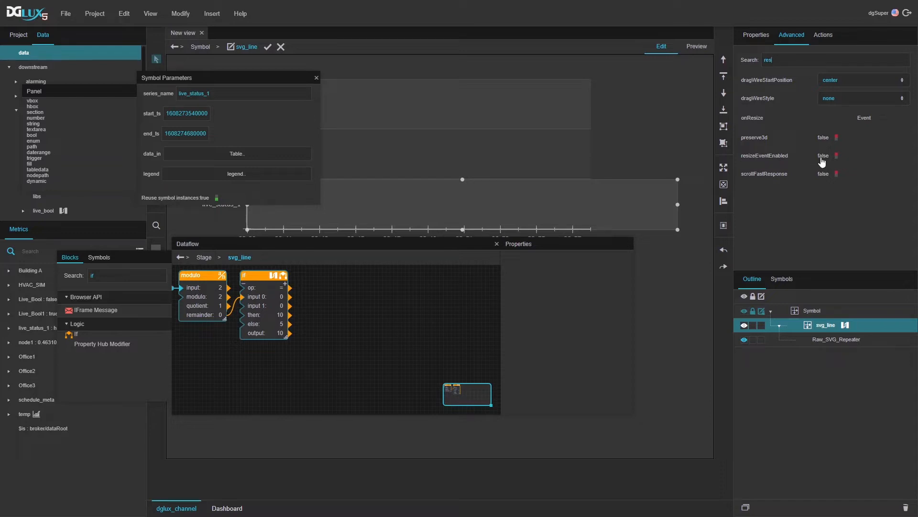
pyautogui.click(836, 155)
# Step: Add a widened Resize Event block beside the if block in svg_line's dataflow, and check the sizes of Raw_SVG_Repeater and svg_line
pyautogui.write('resi')
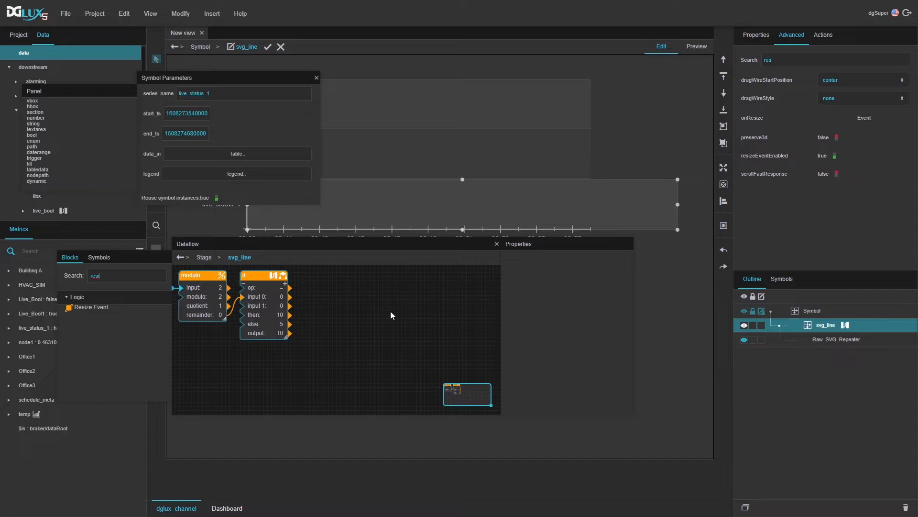
pyautogui.moveTo(96, 309); pyautogui.dragTo(327, 276)
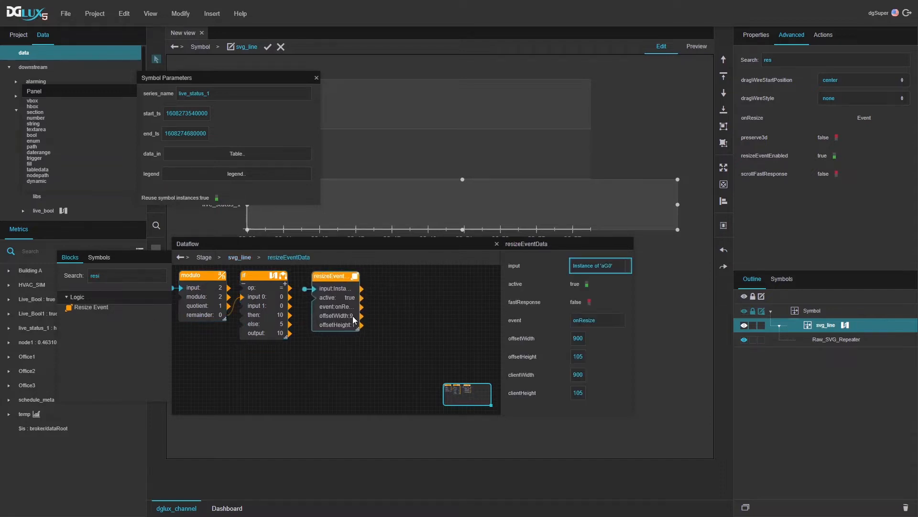
pyautogui.moveTo(356, 328)
pyautogui.mouseDown()
pyautogui.moveTo(385, 330)
pyautogui.moveTo(374, 329)
pyautogui.mouseUp()
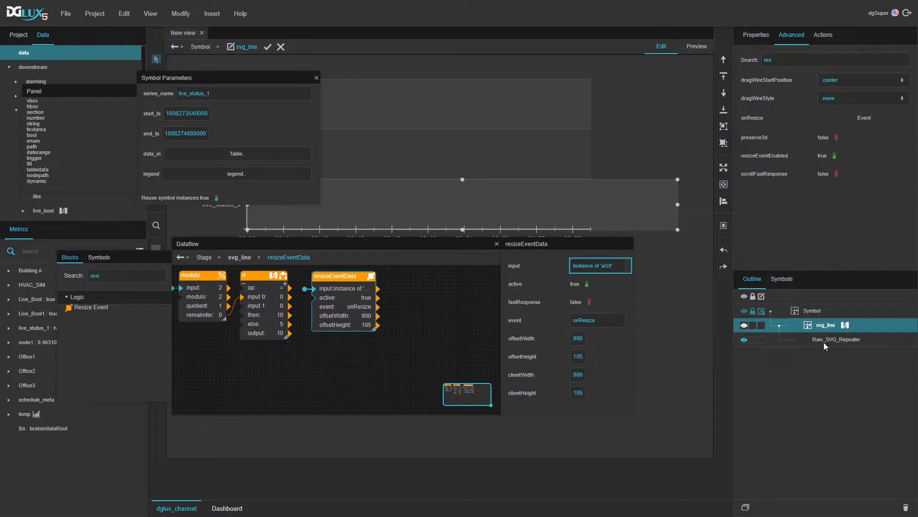
pyautogui.click(756, 34)
pyautogui.click(821, 338)
pyautogui.scroll(-5, 827, 235)
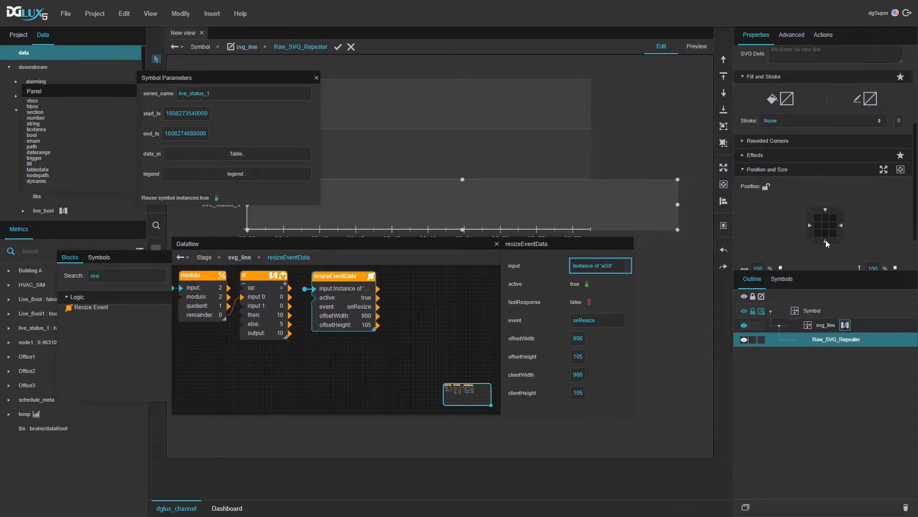
pyautogui.click(825, 325)
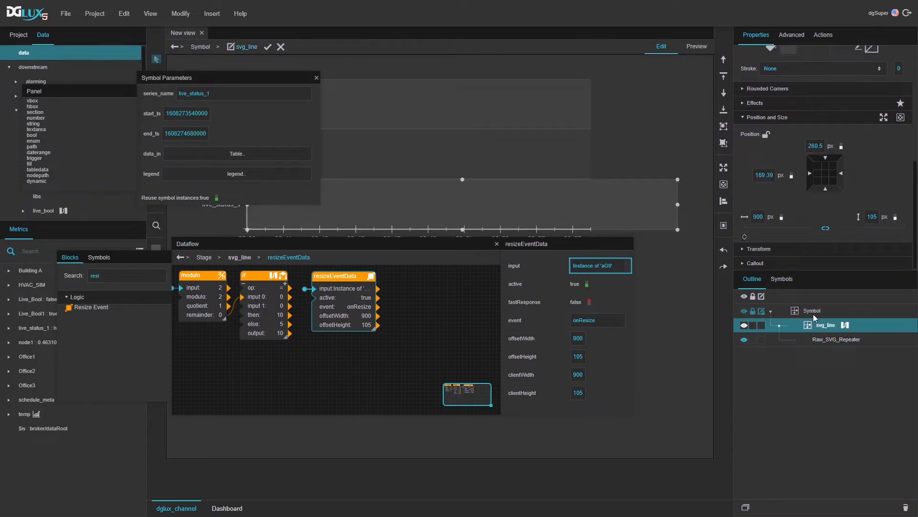
pyautogui.moveTo(359, 276); pyautogui.dragTo(356, 276)
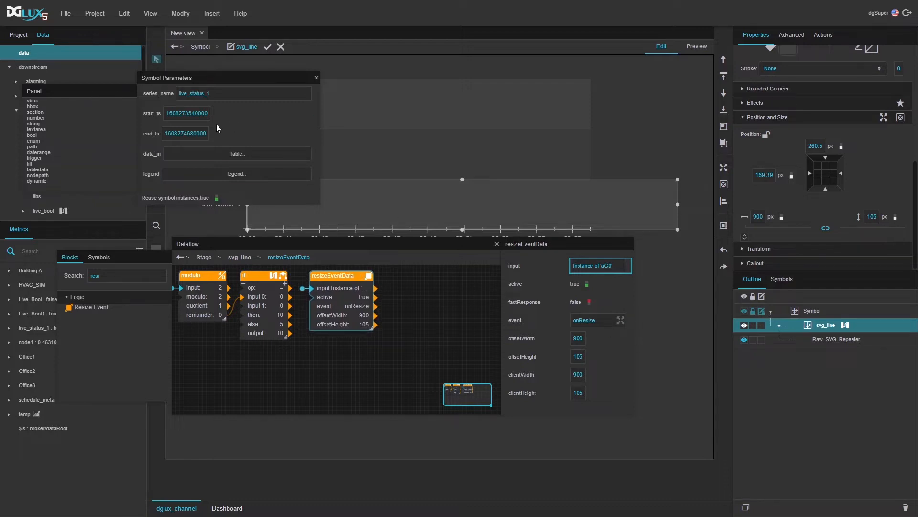
# Step: Narrow the Symbol Parameters dialog and display Raw_SVG_Repeater's dataflow, placing its window clear of the parameters
pyautogui.moveTo(257, 81); pyautogui.dragTo(240, 76)
pyautogui.moveTo(302, 200); pyautogui.dragTo(243, 213)
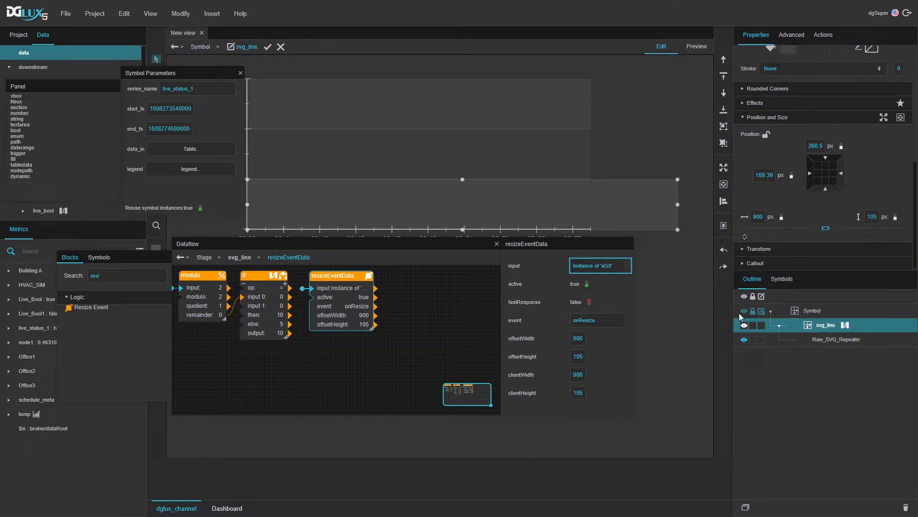
pyautogui.click(850, 340)
pyautogui.rightClick(757, 339)
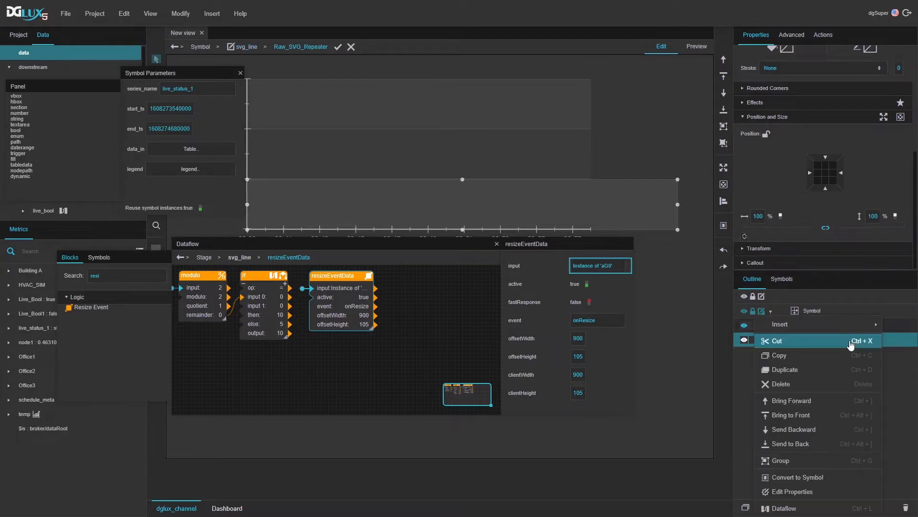
pyautogui.click(796, 509)
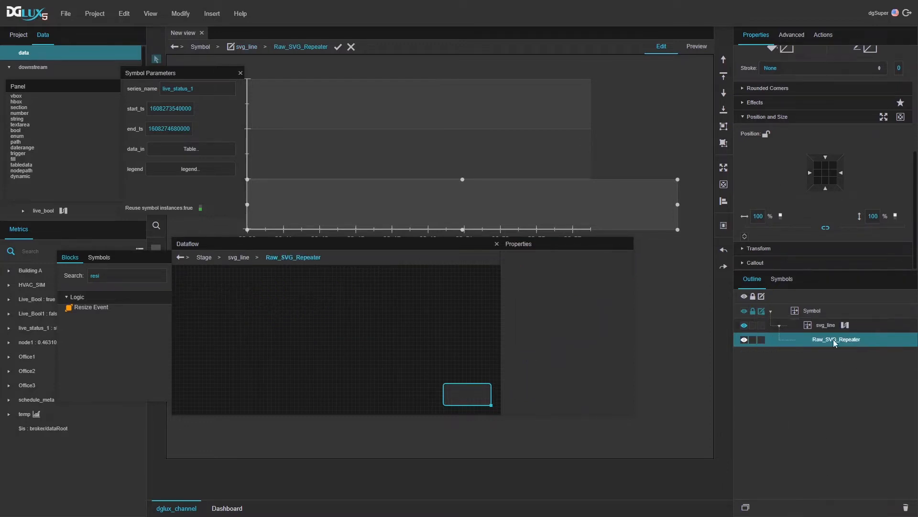
pyautogui.moveTo(296, 242); pyautogui.dragTo(365, 258)
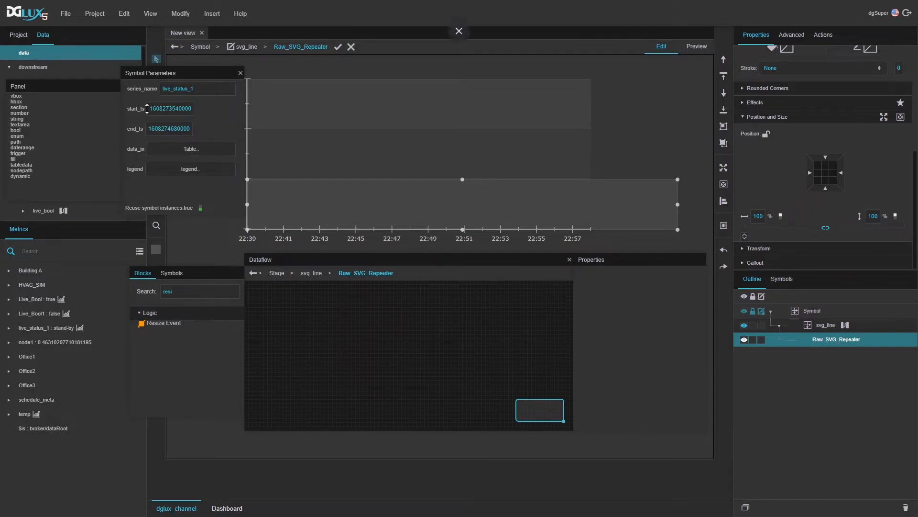
# Step: Inspect the data_in table's columns, and add a Select Columns block to Raw_SVG_Repeater's dataflow with data_in bound to its input
pyautogui.click(182, 150)
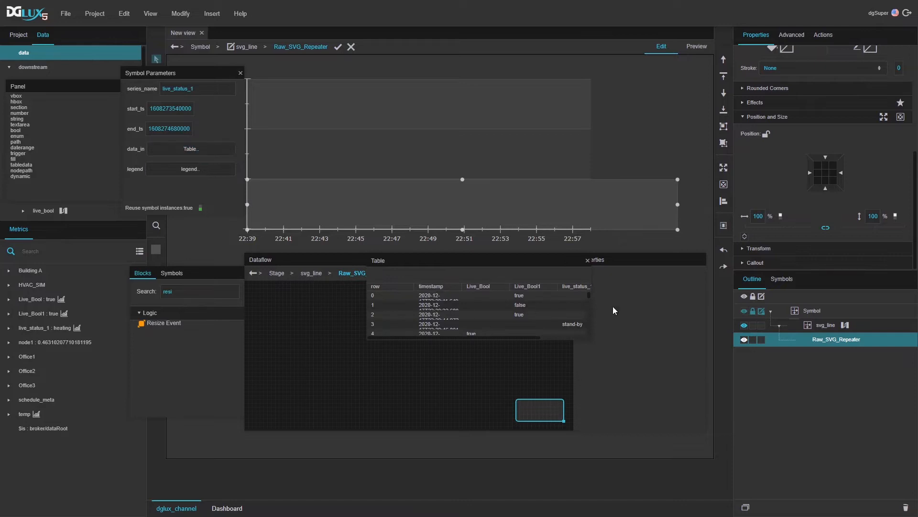
pyautogui.moveTo(587, 338); pyautogui.dragTo(656, 352)
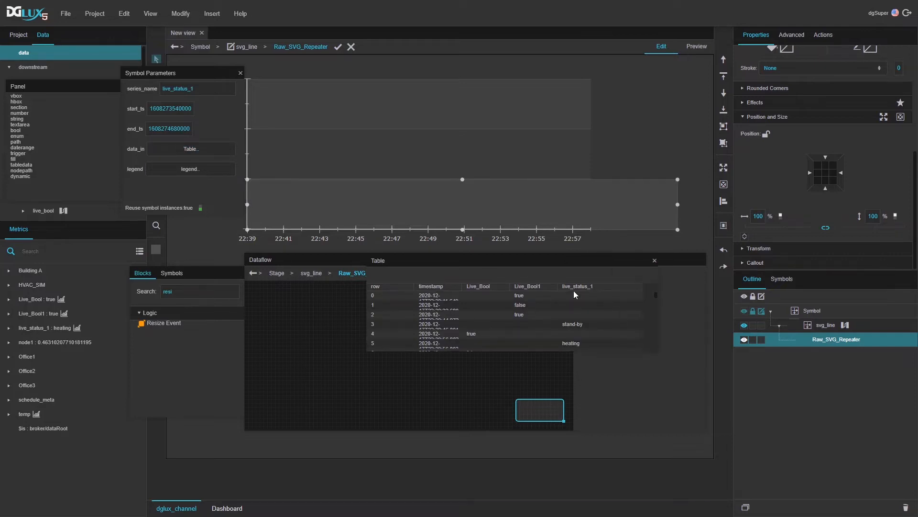
pyautogui.click(440, 286)
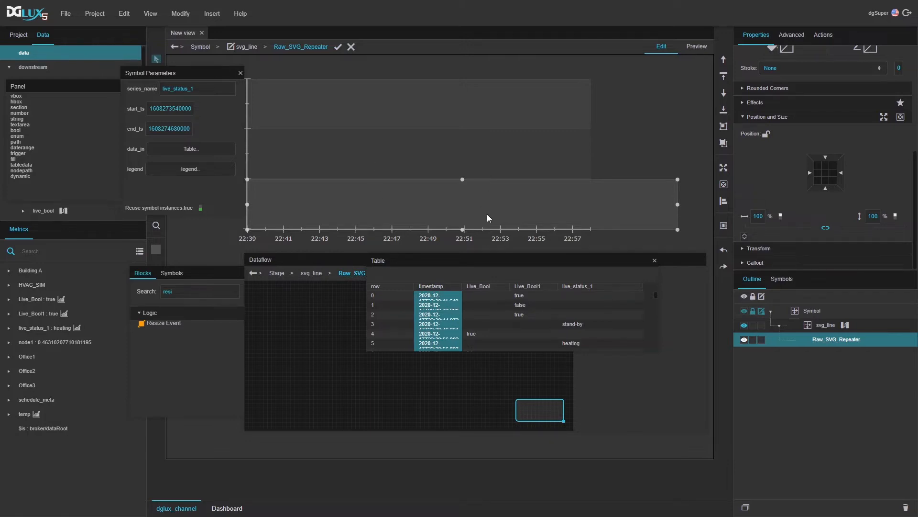
pyautogui.click(655, 261)
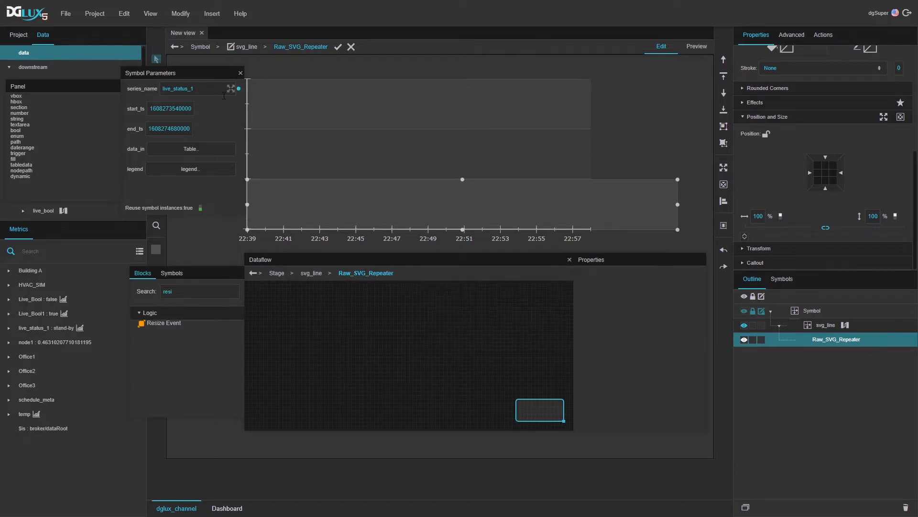
pyautogui.moveTo(202, 91); pyautogui.dragTo(155, 89)
pyautogui.doubleClick(186, 290)
pyautogui.write('sele')
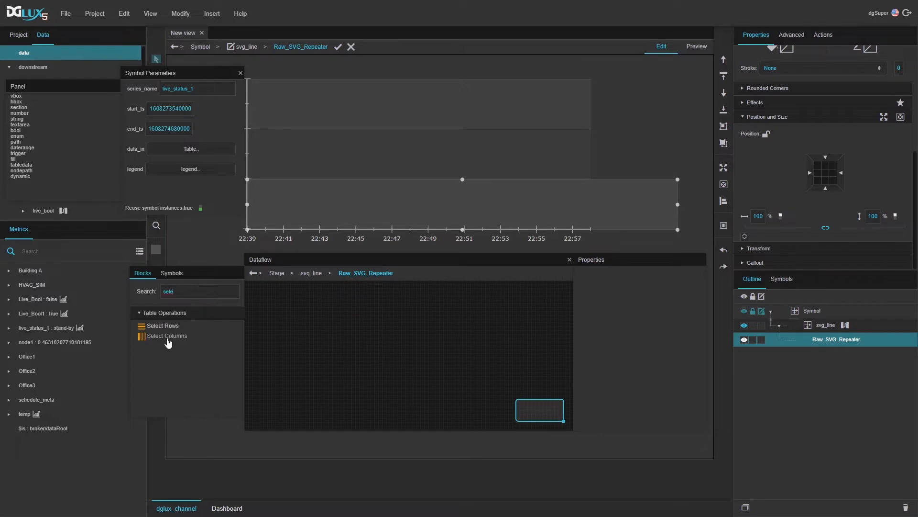
pyautogui.moveTo(168, 336); pyautogui.dragTo(291, 290)
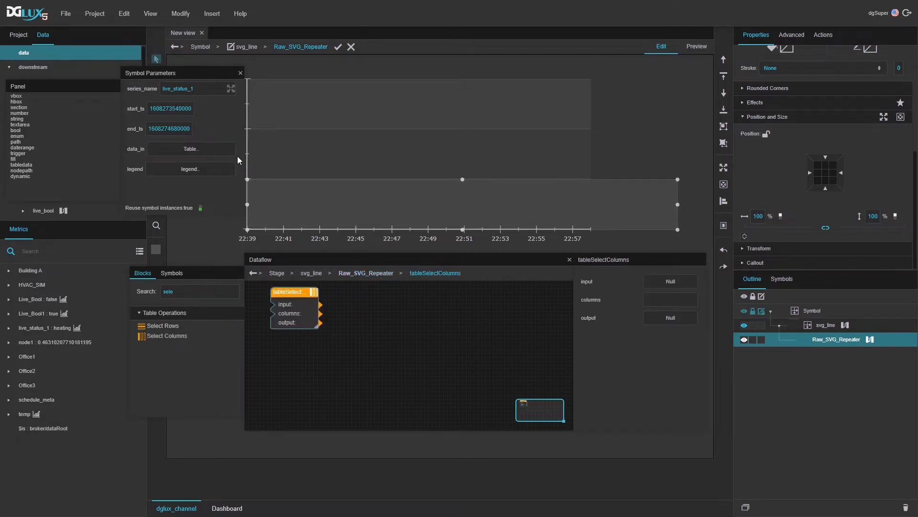
pyautogui.moveTo(238, 148); pyautogui.dragTo(669, 282)
pyautogui.moveTo(283, 290); pyautogui.dragTo(272, 290)
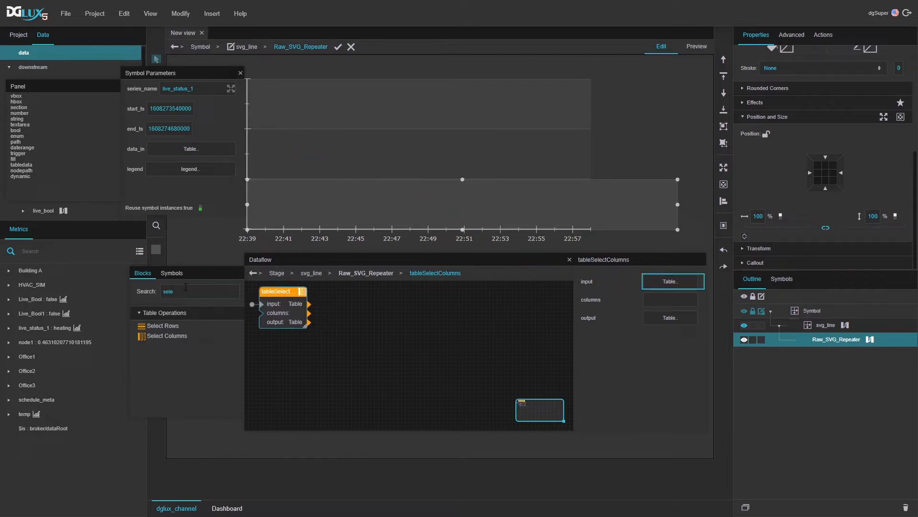
# Step: Add a Concatenate block joining "timestamp," with the series_name parameter, and wire its output into the Select Columns block's columns
pyautogui.click(190, 292)
pyautogui.doubleClick(189, 291)
pyautogui.write('con')
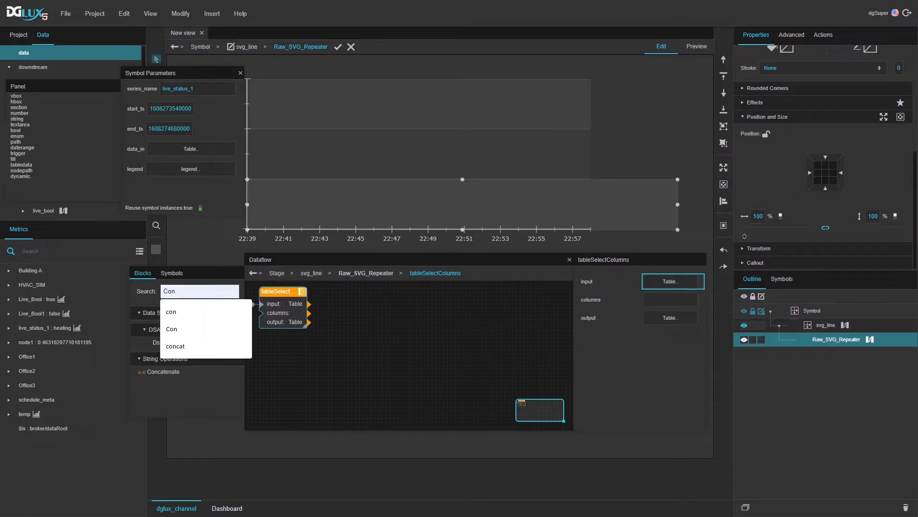
pyautogui.moveTo(175, 373); pyautogui.dragTo(278, 350)
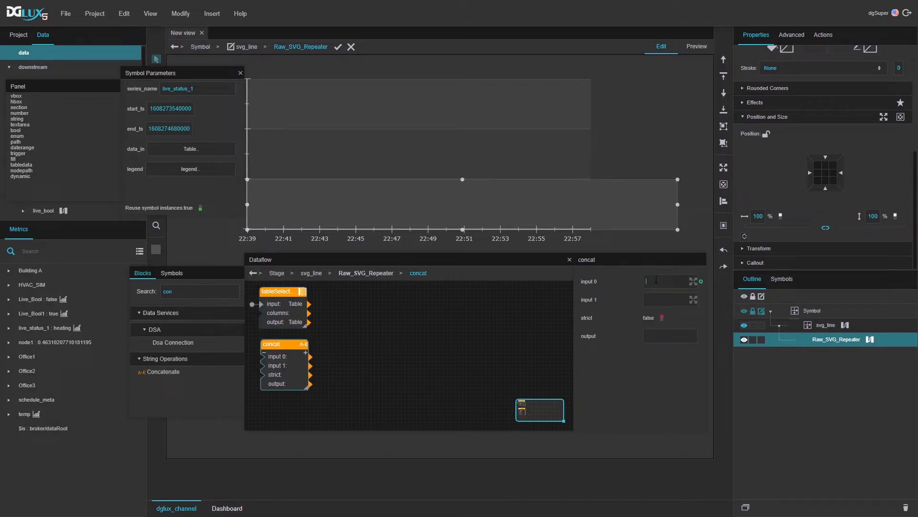
pyautogui.write('live')
pyautogui.write('mp,')
pyautogui.moveTo(240, 92); pyautogui.dragTo(675, 303)
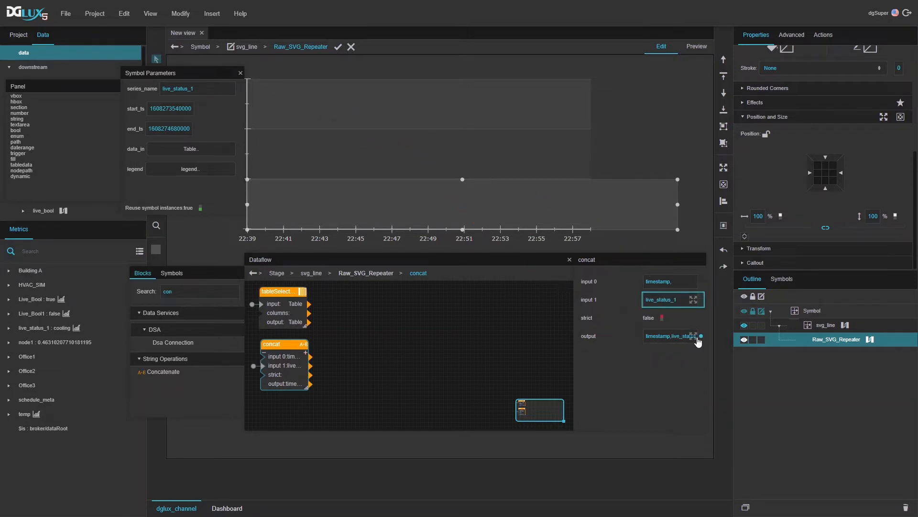
pyautogui.moveTo(311, 384); pyautogui.dragTo(266, 314)
pyautogui.click(280, 314)
# Step: Examine the Select Columns block's output table, with the timestamp column widened enough to read the full values
pyautogui.click(671, 318)
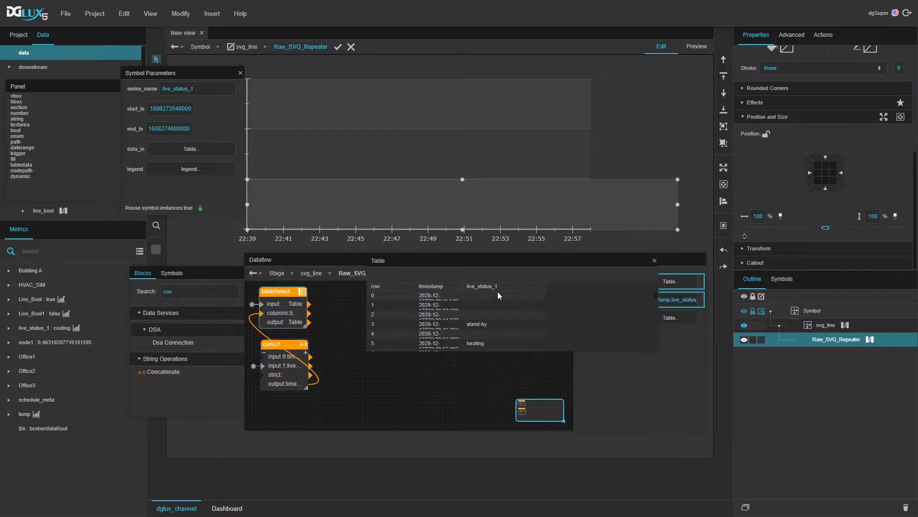
pyautogui.moveTo(460, 268); pyautogui.dragTo(443, 142)
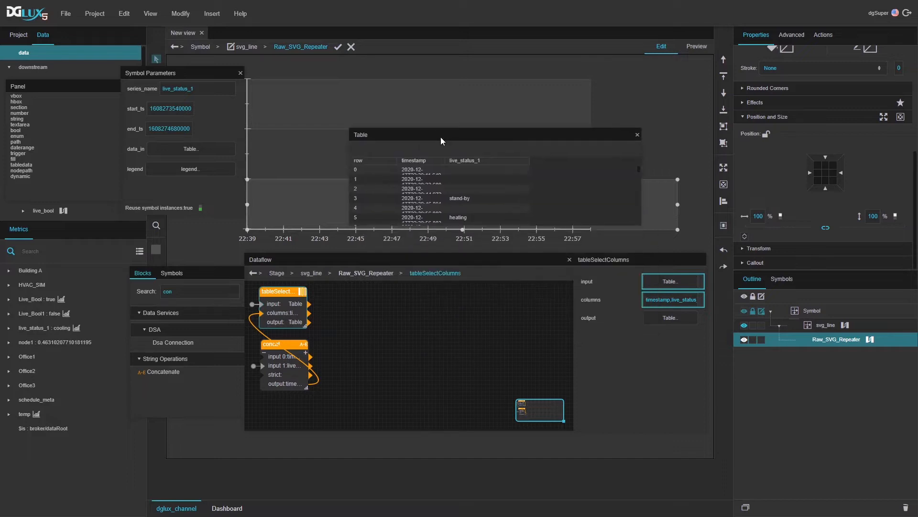
pyautogui.moveTo(636, 226); pyautogui.dragTo(560, 241)
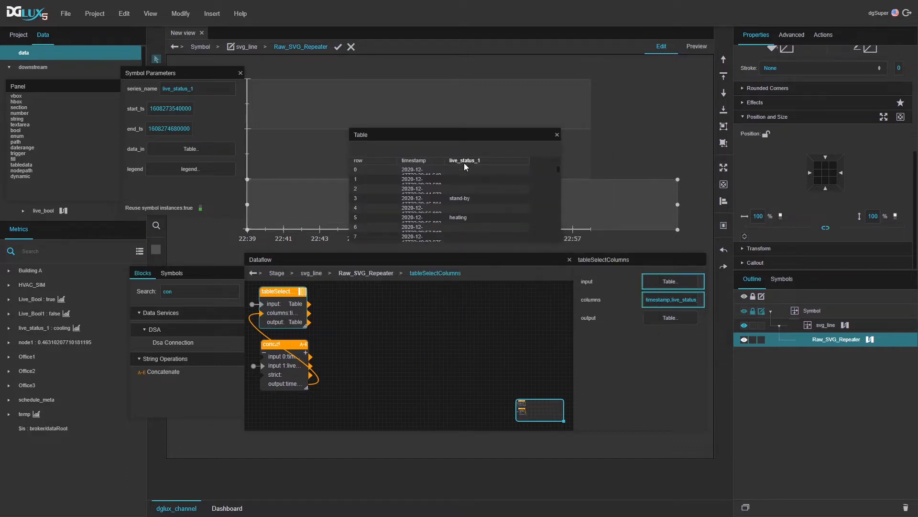
pyautogui.click(557, 135)
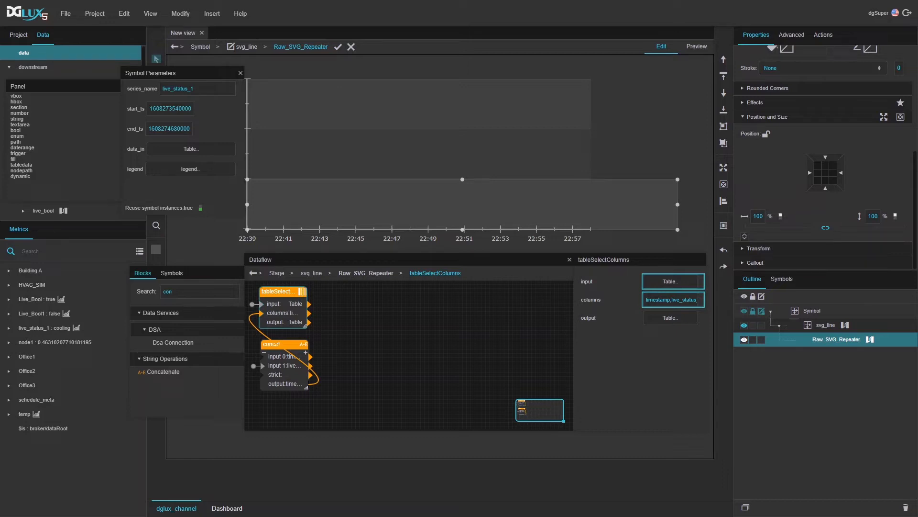
pyautogui.click(670, 318)
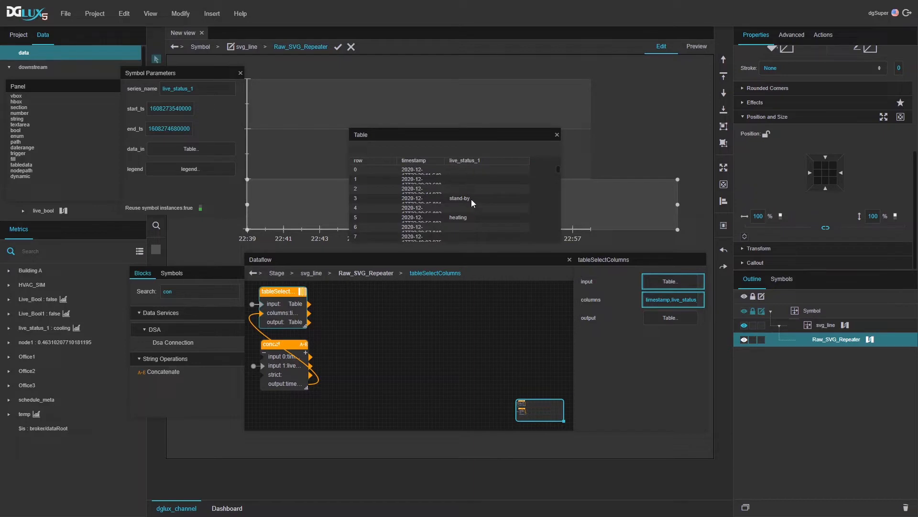
pyautogui.moveTo(444, 162); pyautogui.dragTo(491, 176)
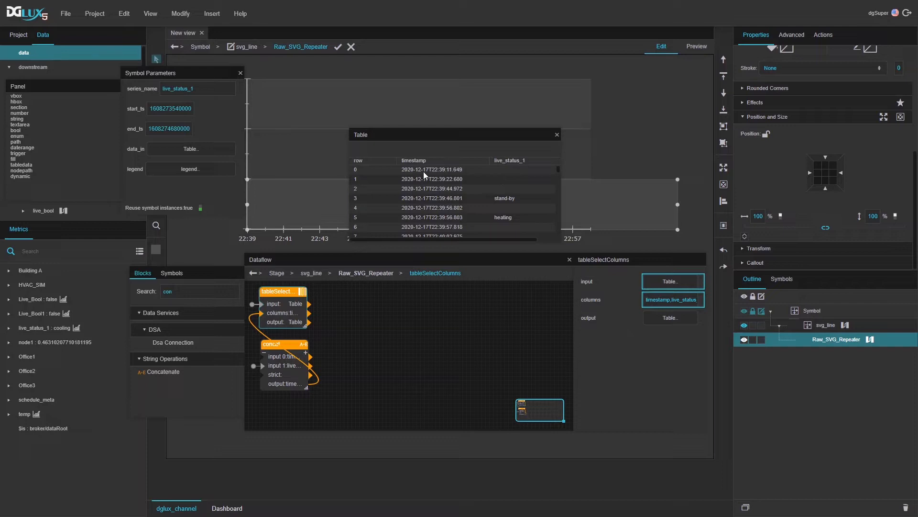
pyautogui.click(445, 170)
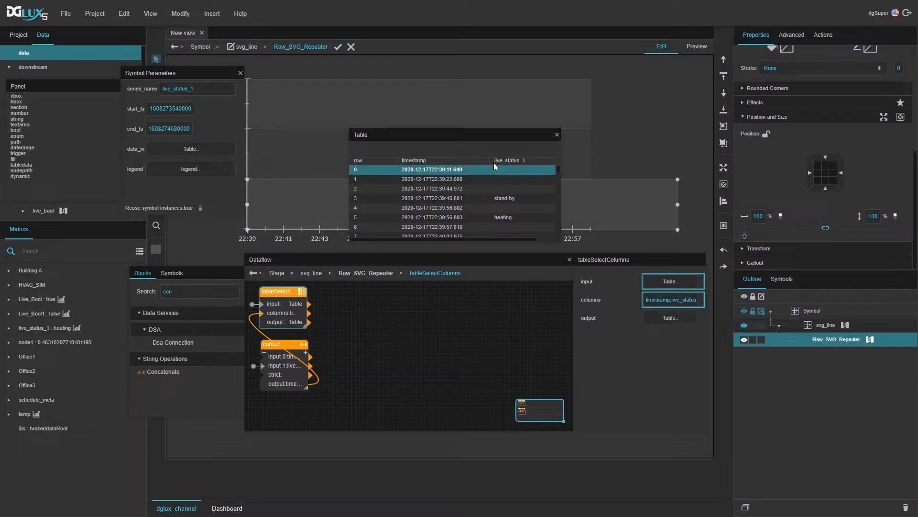
pyautogui.click(556, 135)
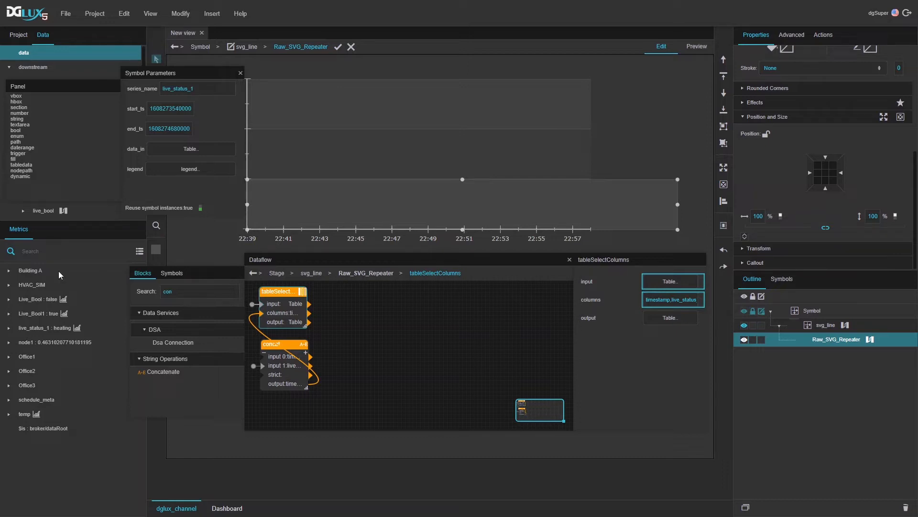
pyautogui.press('BackSpace')
pyautogui.press('BackSpace')
pyautogui.press('BackSpace')
pyautogui.write('grou')
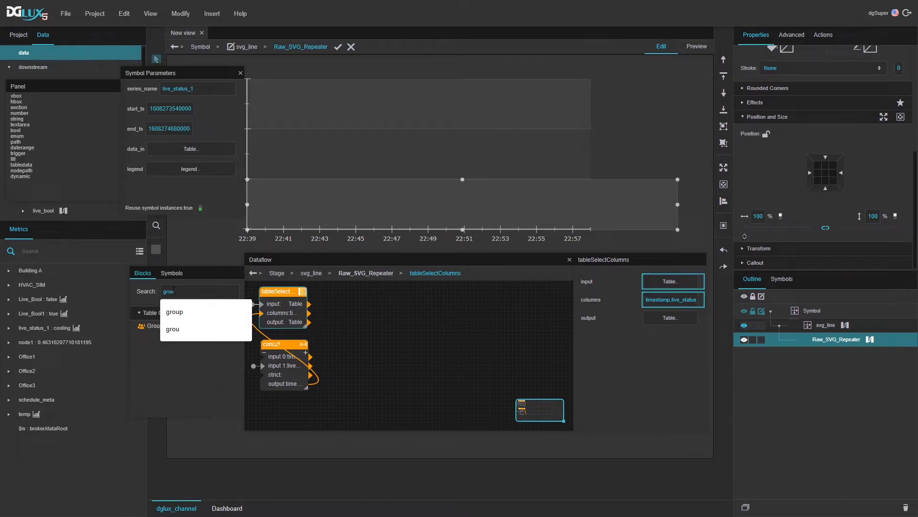
pyautogui.write('p')
pyautogui.moveTo(158, 327); pyautogui.dragTo(344, 287)
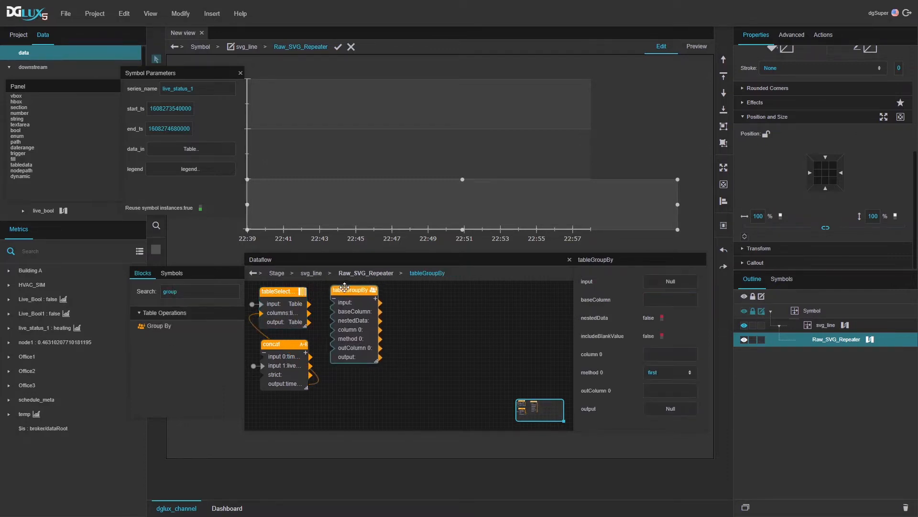
pyautogui.moveTo(215, 89); pyautogui.dragTo(99, 89)
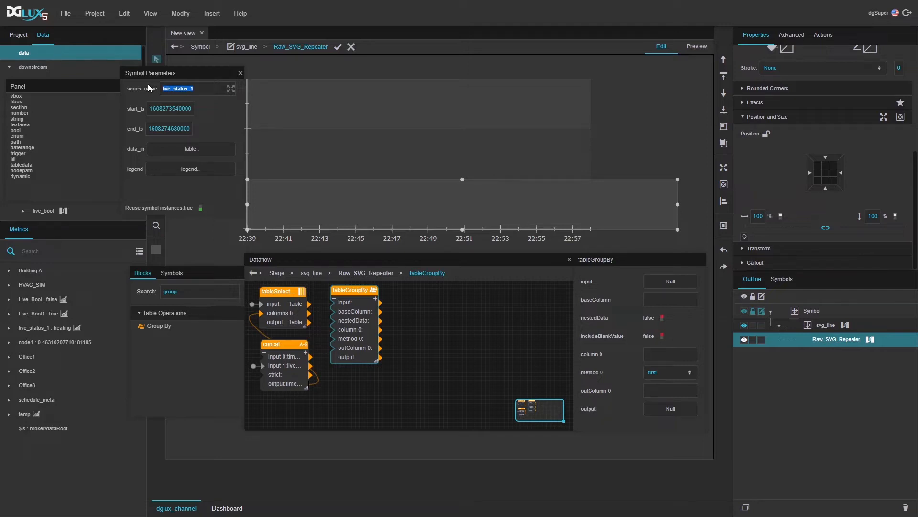
pyautogui.click(356, 291)
pyautogui.moveTo(357, 290); pyautogui.dragTo(355, 291)
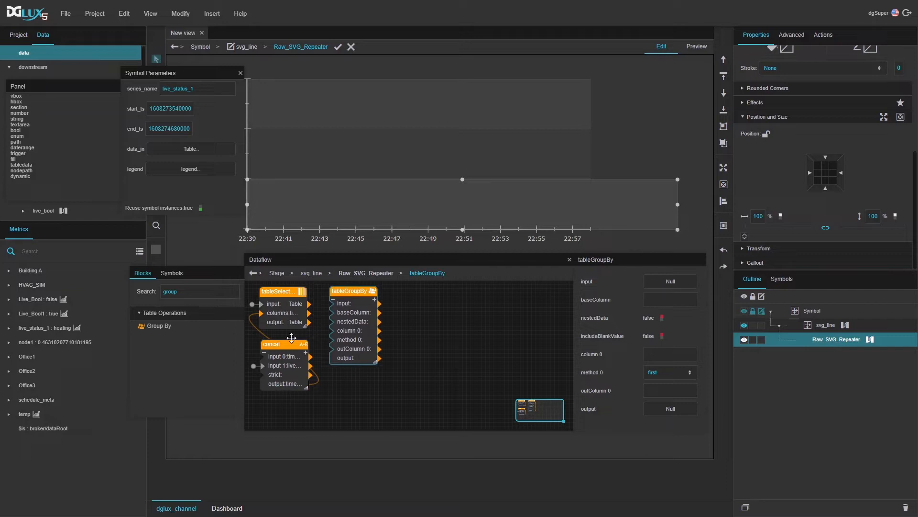
pyautogui.moveTo(309, 321); pyautogui.dragTo(333, 303)
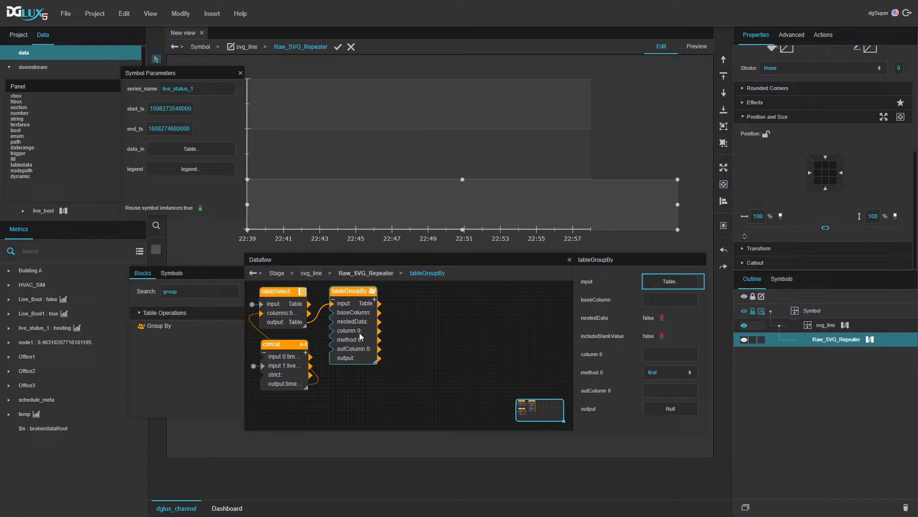
pyautogui.press('Delete')
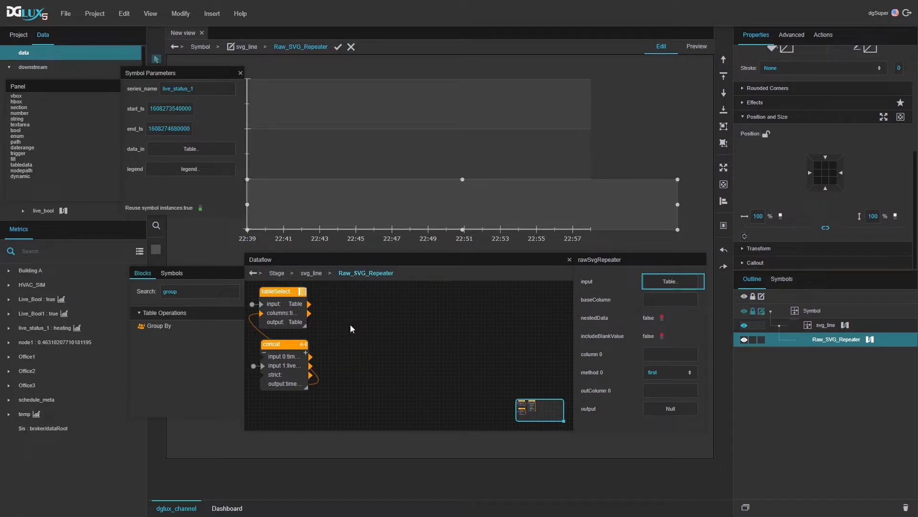
# Step: Add a Column Mapping block beside the Select Columns block and feed it the selected-columns output table
pyautogui.doubleClick(192, 290)
pyautogui.write('map')
pyautogui.moveTo(206, 381); pyautogui.dragTo(332, 291)
pyautogui.moveTo(302, 324); pyautogui.dragTo(354, 302)
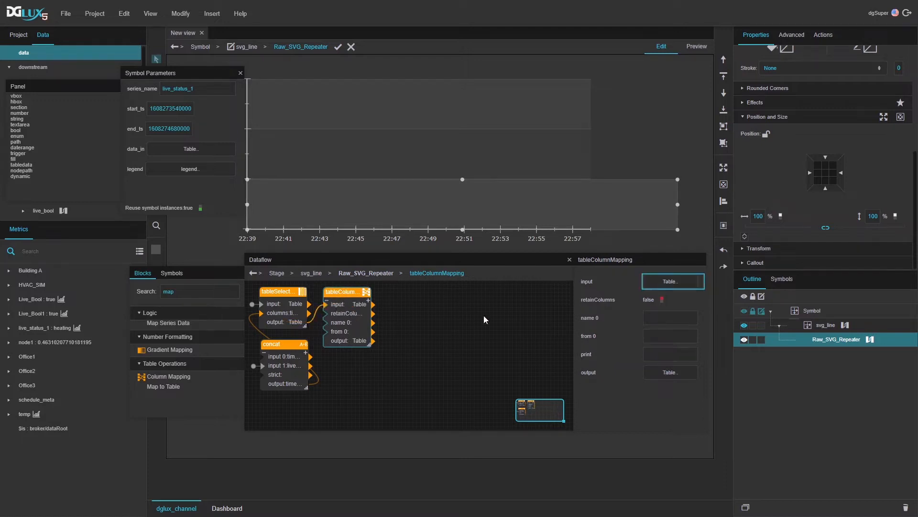
# Step: Define the Column Mapping block's first pair, with name 0 set to timestamp and from 0 set to timestamp
pyautogui.write('t')
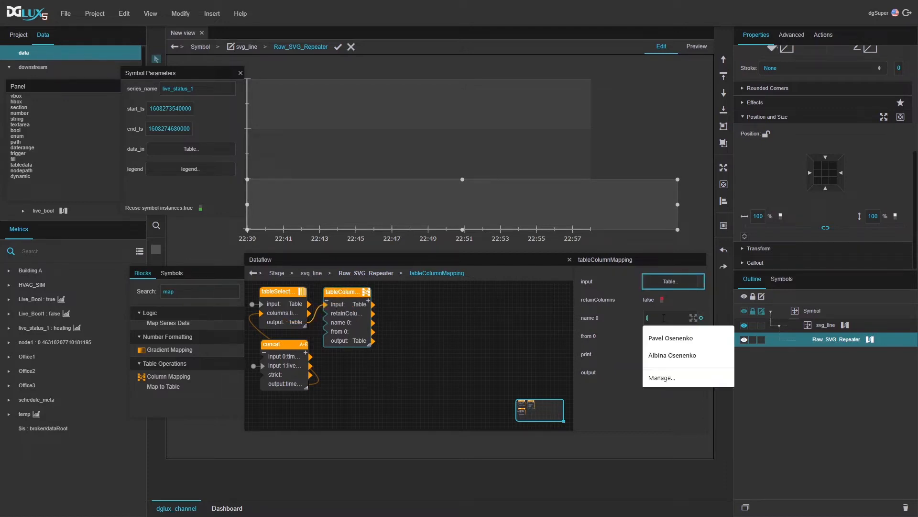
pyautogui.write('eimimestamp')
pyautogui.press('Tab')
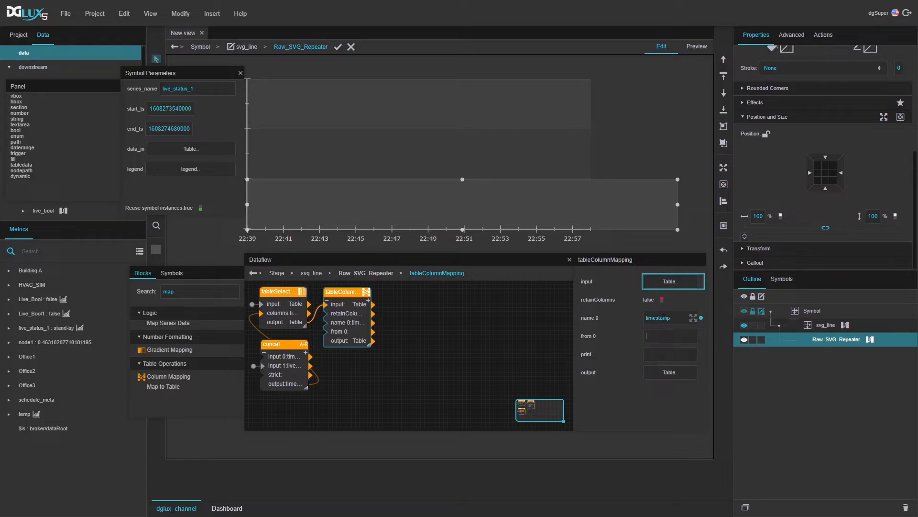
pyautogui.write('timestamp')
# Step: Add a second column mapping pair named value, with its from 1 bound to the series_name parameter
pyautogui.click(369, 300)
pyautogui.click(673, 355)
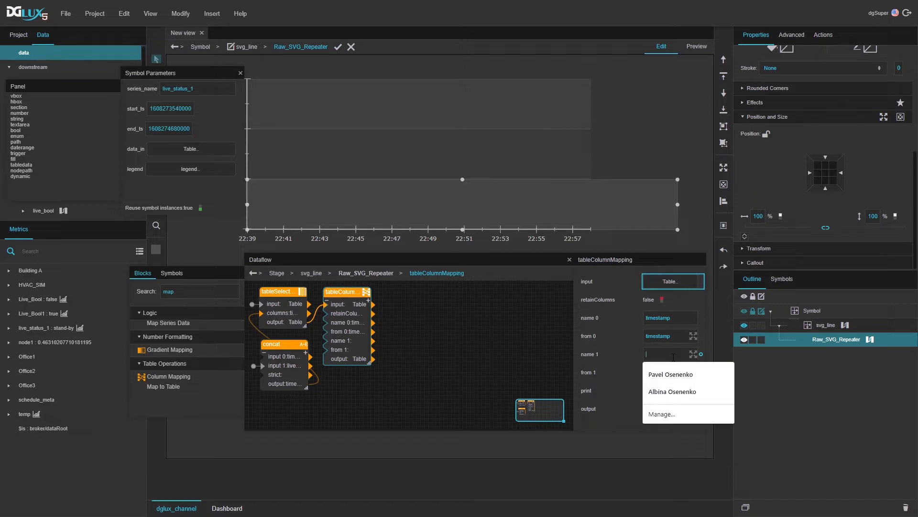
pyautogui.click(198, 91)
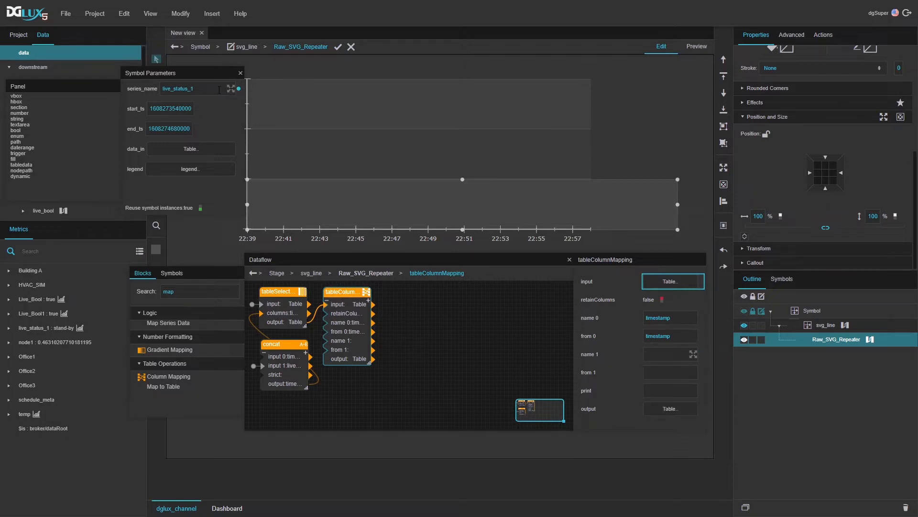
pyautogui.moveTo(239, 89); pyautogui.dragTo(665, 361)
pyautogui.write('value')
# Step: Examine the Column Mapping block's output table, with the timestamp column widened enough to read the full values
pyautogui.click(475, 344)
pyautogui.click(337, 351)
pyautogui.click(679, 409)
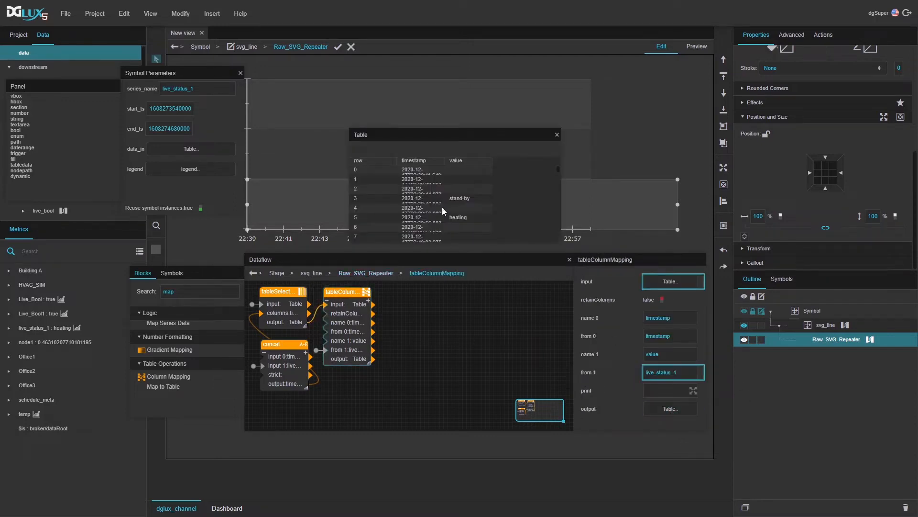
pyautogui.moveTo(446, 160); pyautogui.dragTo(468, 160)
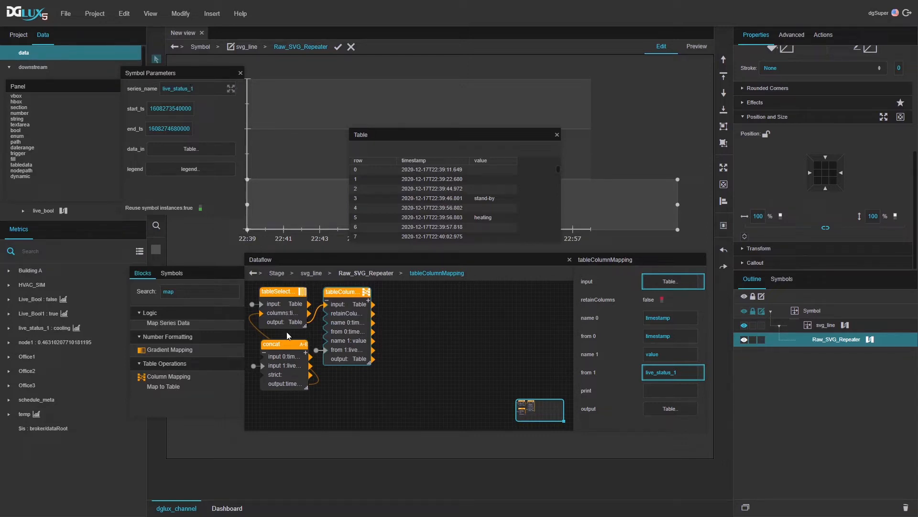
# Step: Add a Filter block beside the Column Mapping block and feed it the mapped output table
pyautogui.doubleClick(203, 292)
pyautogui.write('fil')
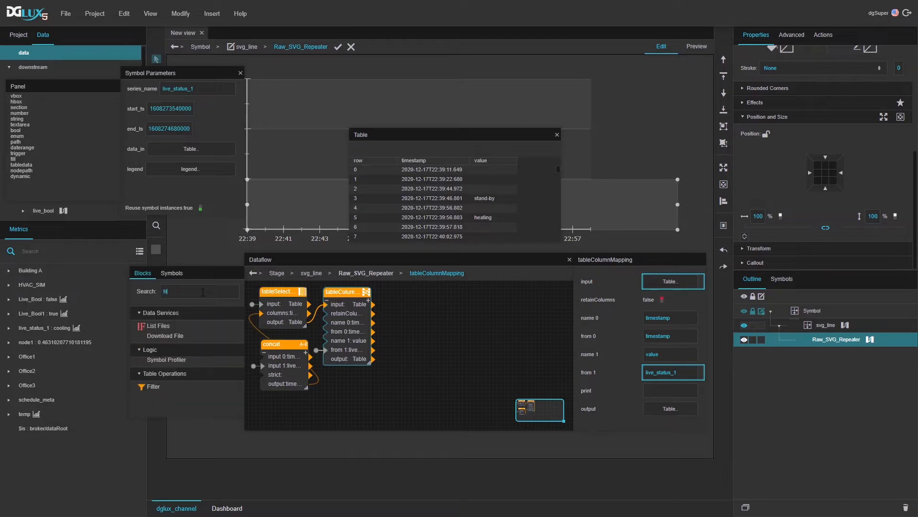
pyautogui.moveTo(148, 386); pyautogui.dragTo(409, 292)
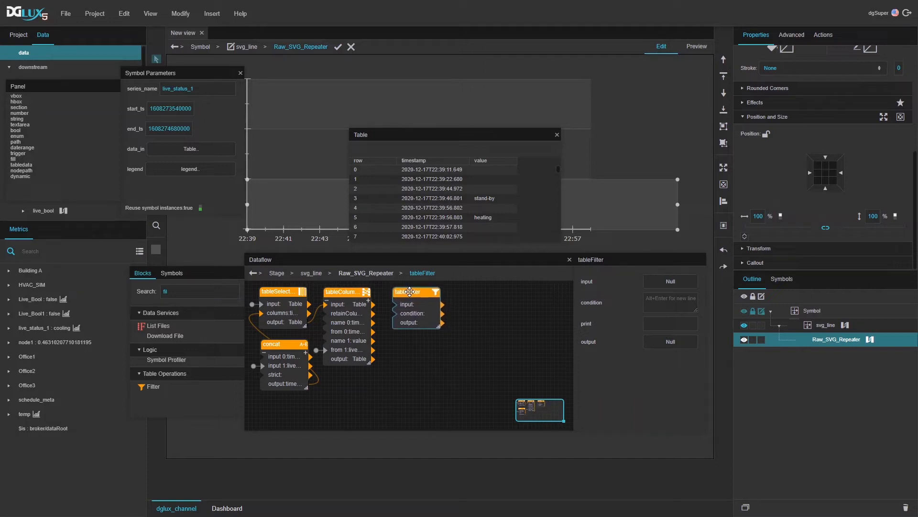
pyautogui.moveTo(373, 358); pyautogui.dragTo(409, 306)
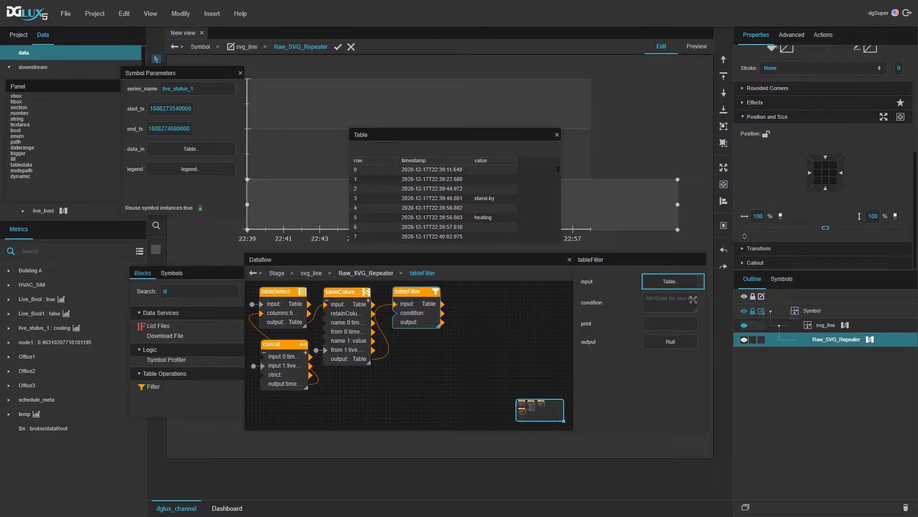
# Step: Set the Filter block's condition to value != null, check the table rows, and close the table view
pyautogui.click(660, 302)
pyautogui.write('value != null')
pyautogui.press('BackSpace')
pyautogui.write('=')
pyautogui.press('Return')
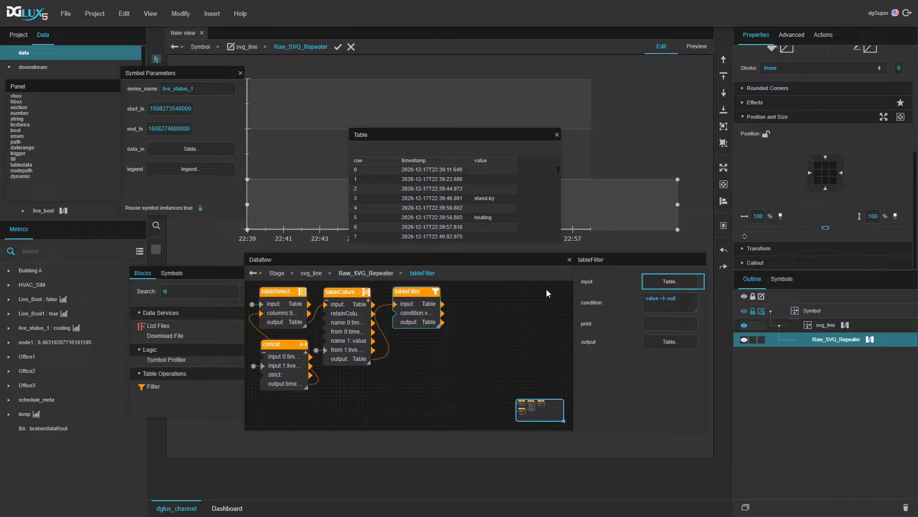
pyautogui.press('BackSpace')
pyautogui.write('!')
pyautogui.press('Return')
pyautogui.scroll(-3, 516, 201)
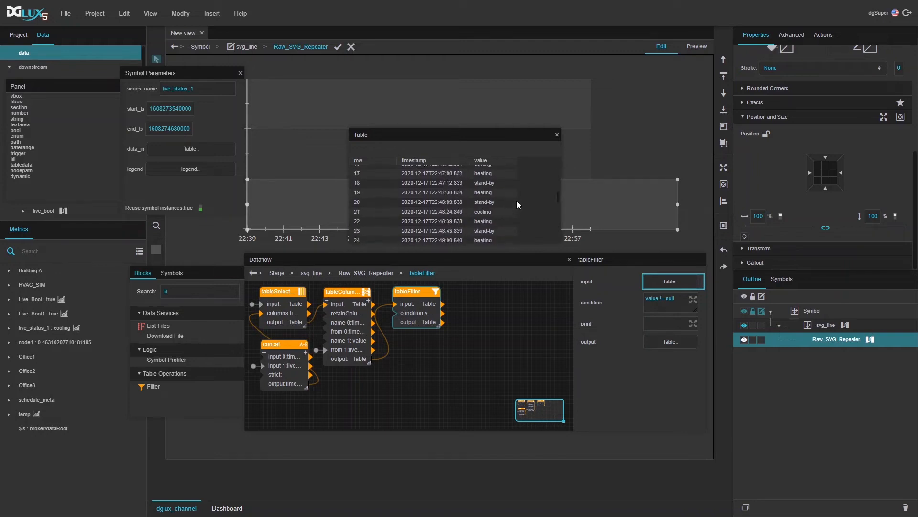
pyautogui.click(557, 136)
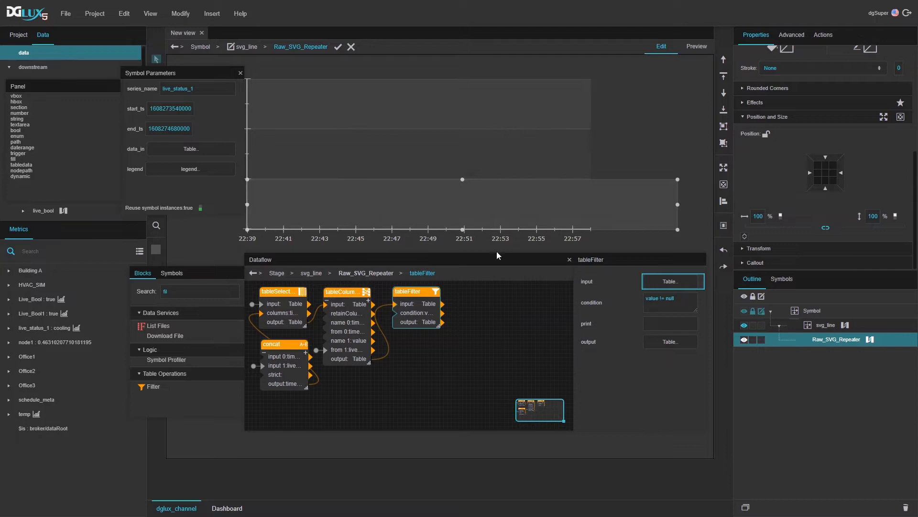
# Step: Review the from 1 mapping, the filter condition, and the series_name parameter they rely on
pyautogui.click(343, 343)
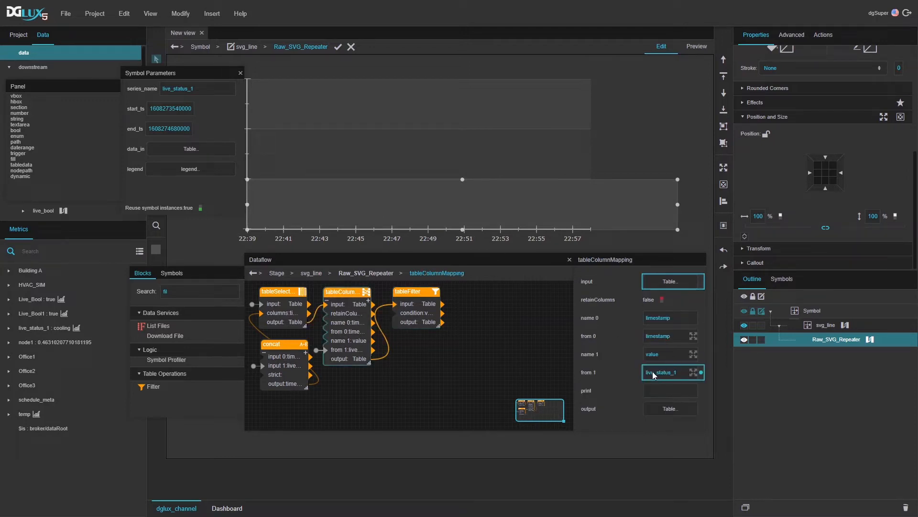
pyautogui.click(424, 294)
pyautogui.moveTo(424, 294); pyautogui.dragTo(424, 295)
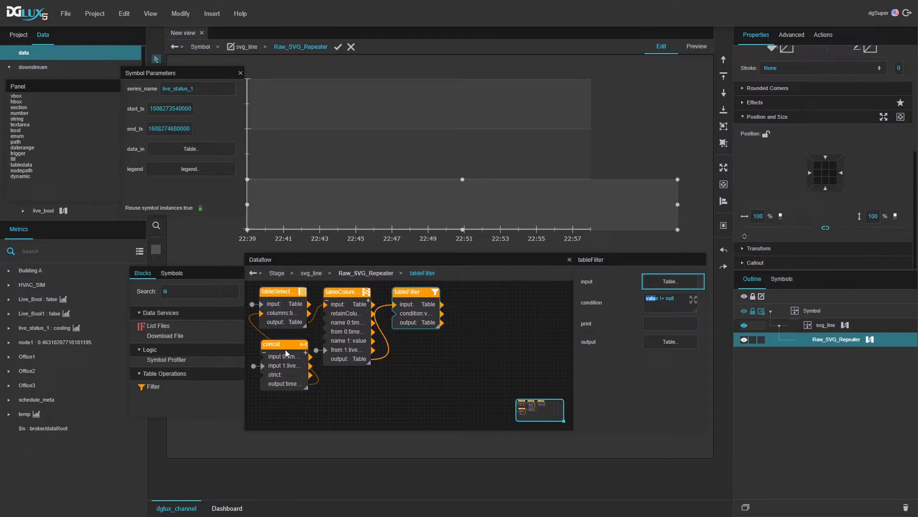
pyautogui.click(206, 90)
pyautogui.hotkey('ctrl', 'a')
pyautogui.moveTo(419, 293); pyautogui.dragTo(420, 293)
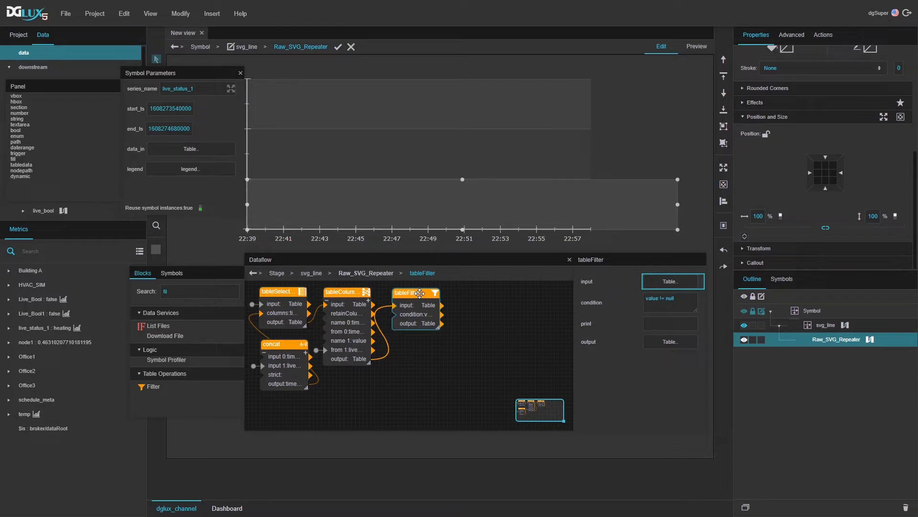
pyautogui.click(463, 334)
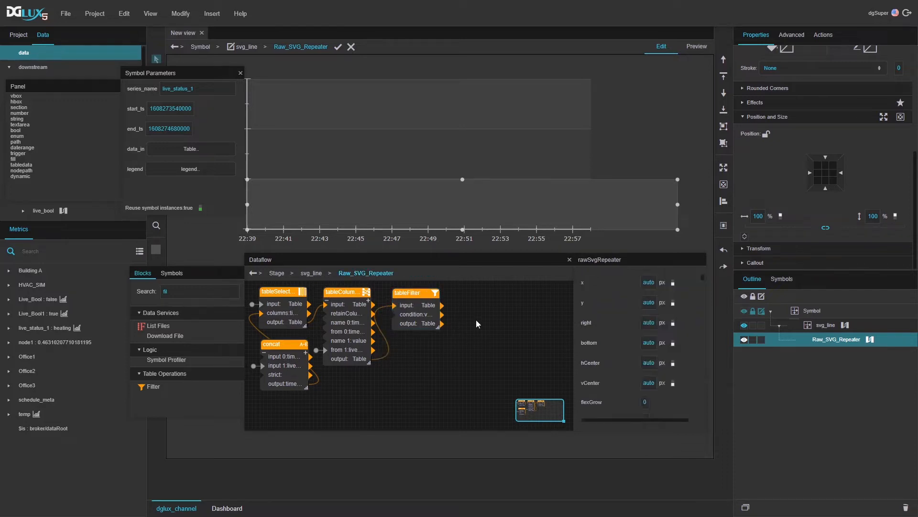
# Step: In the Column Mapping block, rename the timestamp output column to ts and set from 0 to =timestamp ? dateParse(timestamp) : 0
pyautogui.click(362, 328)
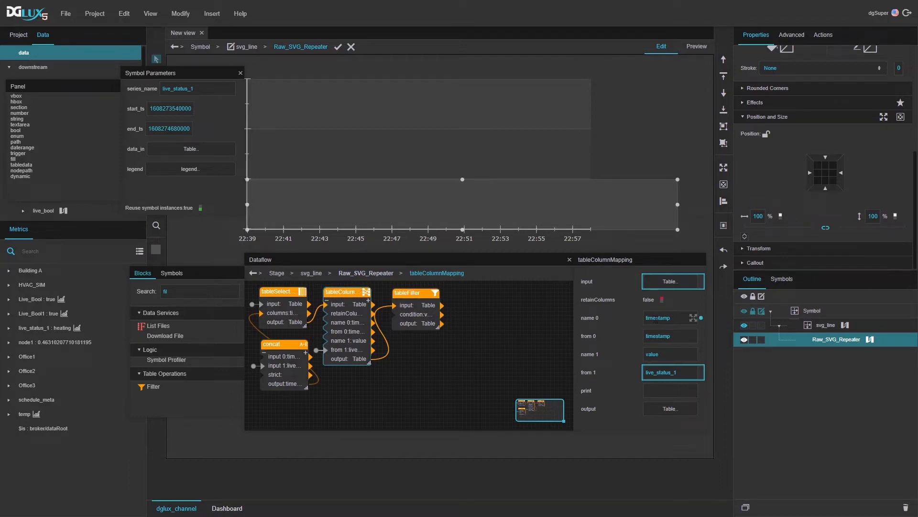
pyautogui.doubleClick(657, 317)
pyautogui.write('ts')
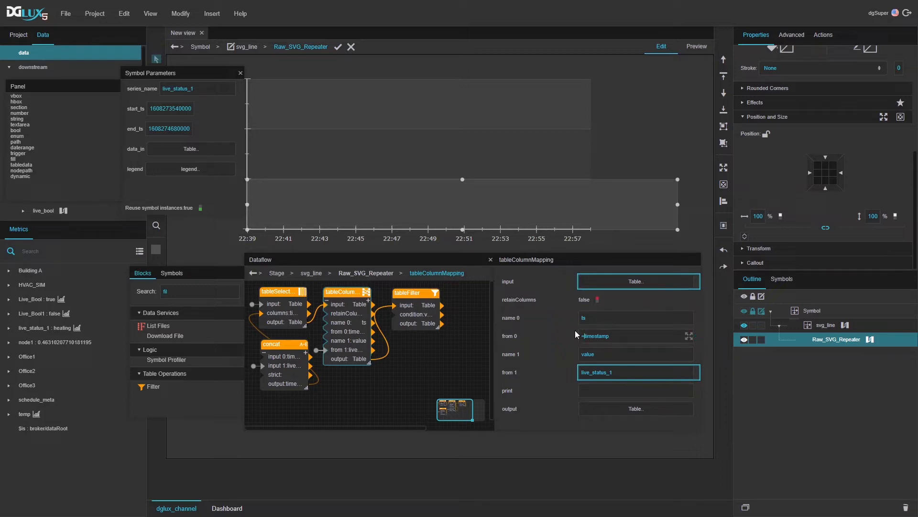
pyautogui.write('?')
pyautogui.write('dateParse(timestamp) : 0')
# Step: Inspect the output tables of the Column Mapping and Filter blocks, keeping the filtered table open above the dataflow
pyautogui.click(635, 409)
pyautogui.scroll(-5, 421, 196)
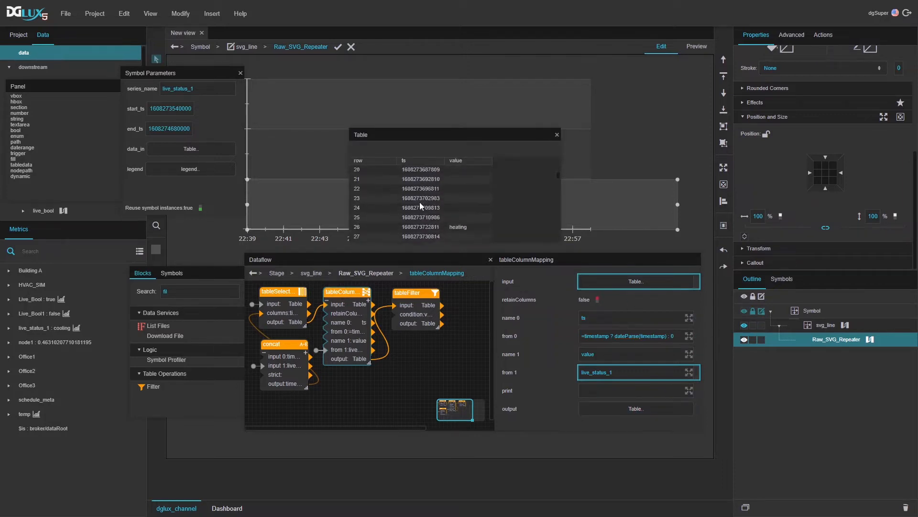
pyautogui.click(557, 134)
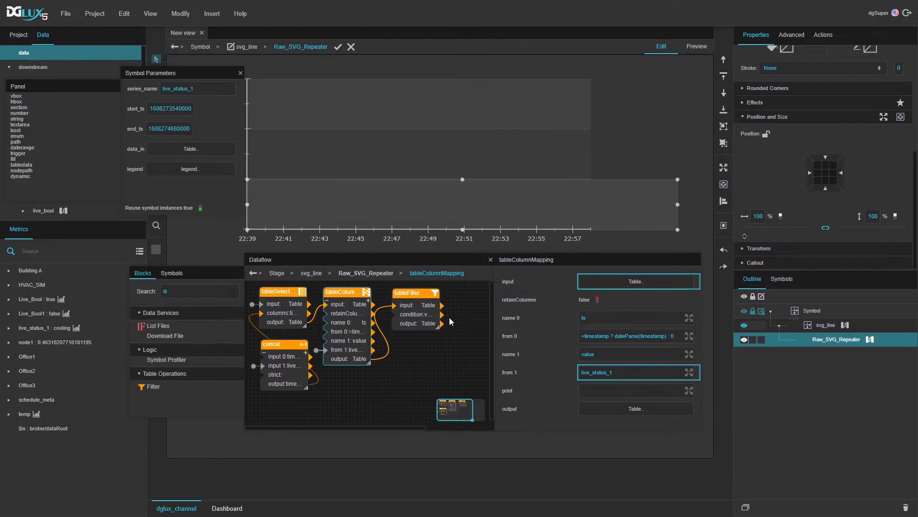
pyautogui.click(414, 311)
pyautogui.click(622, 342)
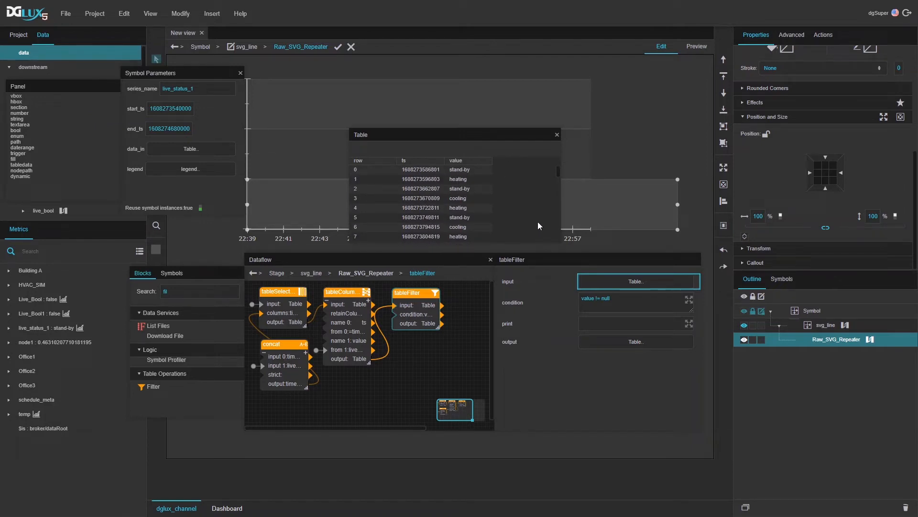
pyautogui.moveTo(511, 133); pyautogui.dragTo(530, 95)
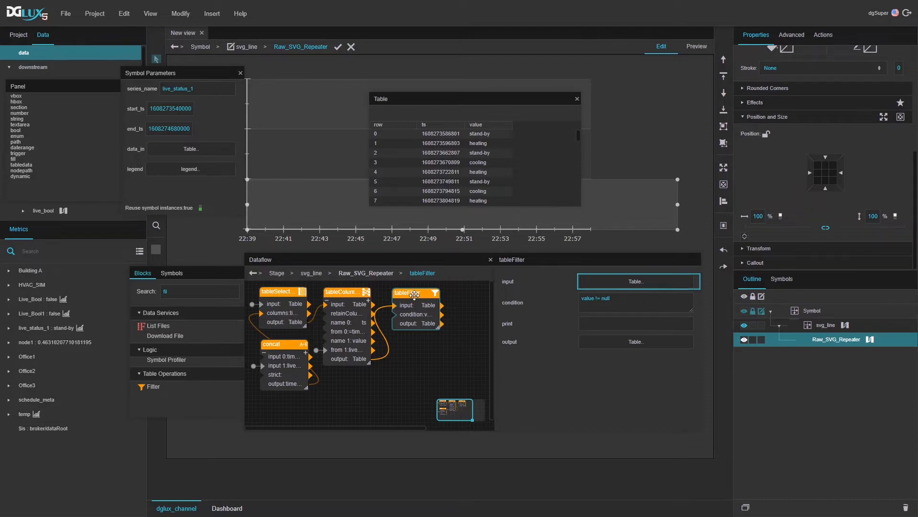
# Step: Resize the Dataflow window's panes to give the block canvas more width
pyautogui.moveTo(414, 295); pyautogui.dragTo(414, 293)
pyautogui.moveTo(492, 329); pyautogui.dragTo(547, 328)
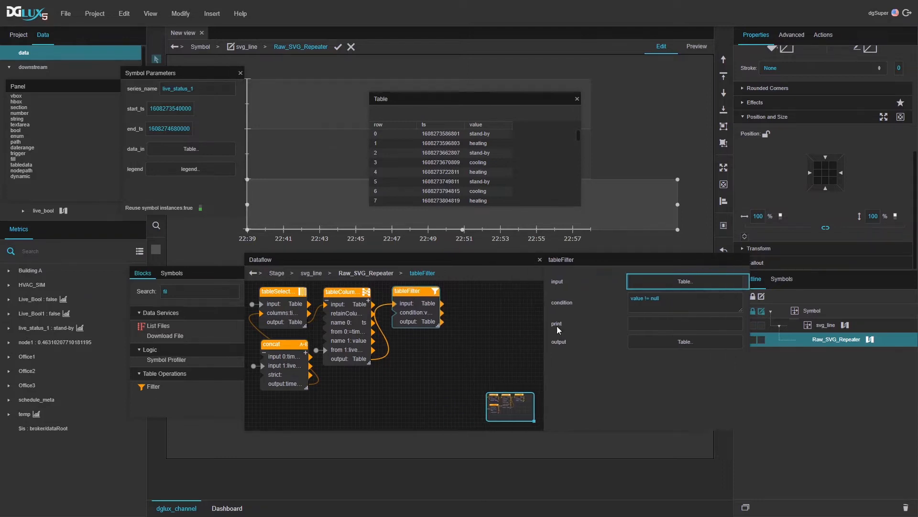
pyautogui.moveTo(752, 370); pyautogui.dragTo(723, 372)
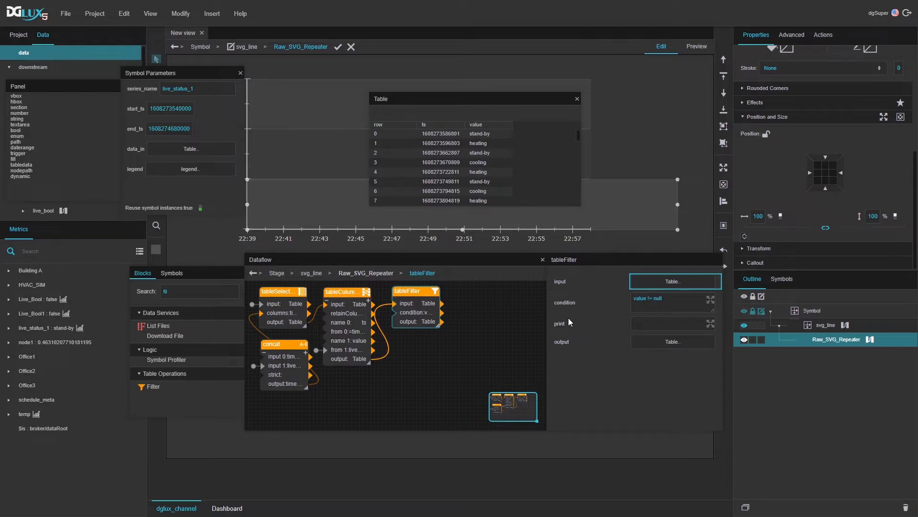
pyautogui.moveTo(560, 344); pyautogui.dragTo(584, 345)
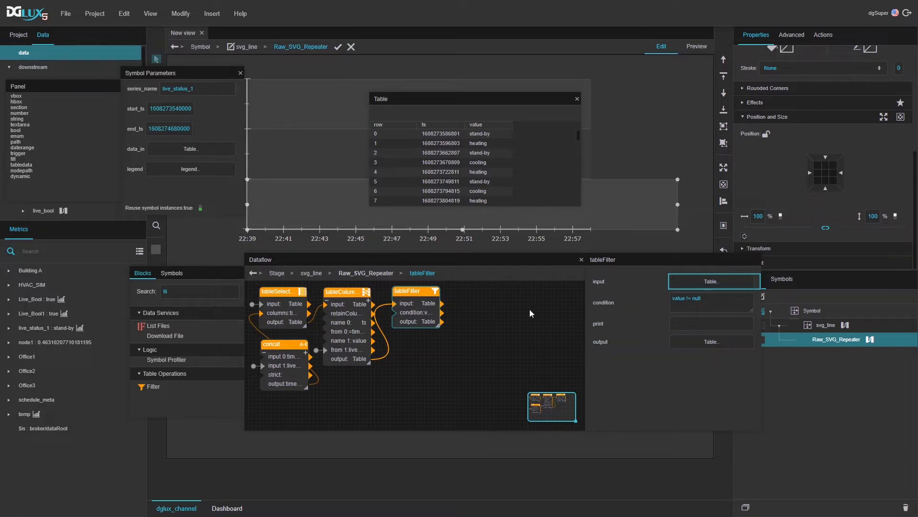
pyautogui.moveTo(420, 291); pyautogui.dragTo(420, 293)
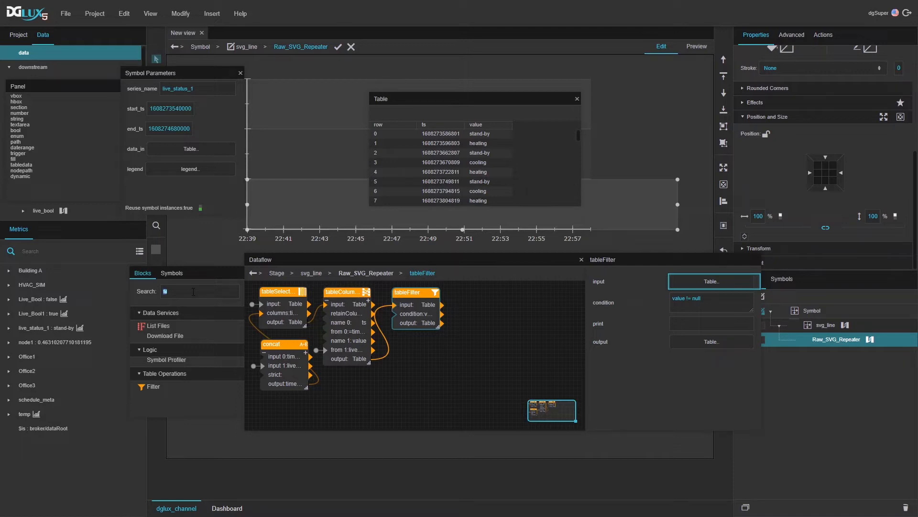
# Step: Find the Number variable block and add it to the free area of the repeater's dataflow
pyautogui.write('nu')
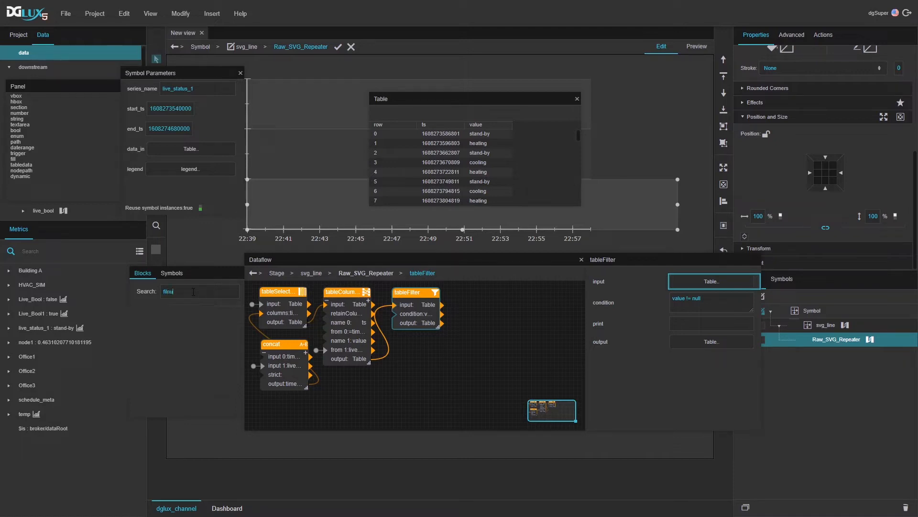
pyautogui.doubleClick(187, 294)
pyautogui.write('nuu')
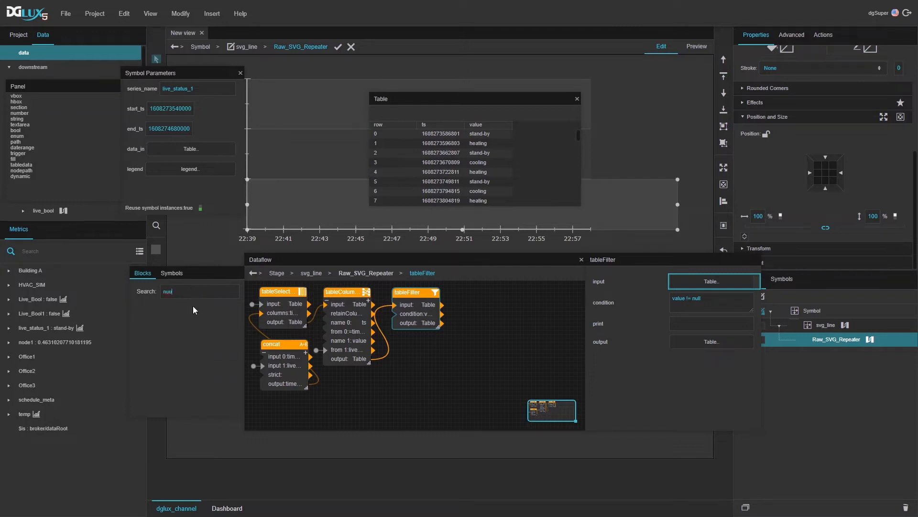
pyautogui.press('BackSpace')
pyautogui.write('m')
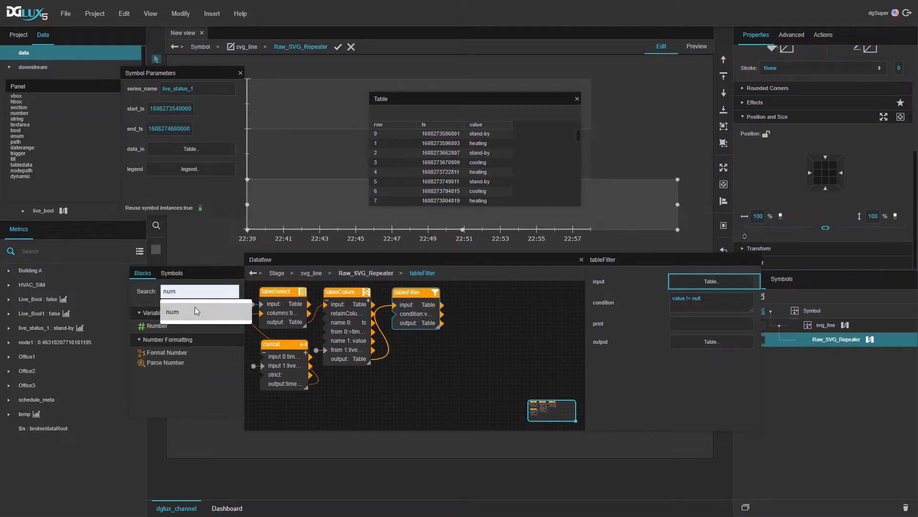
pyautogui.moveTo(152, 326); pyautogui.dragTo(505, 338)
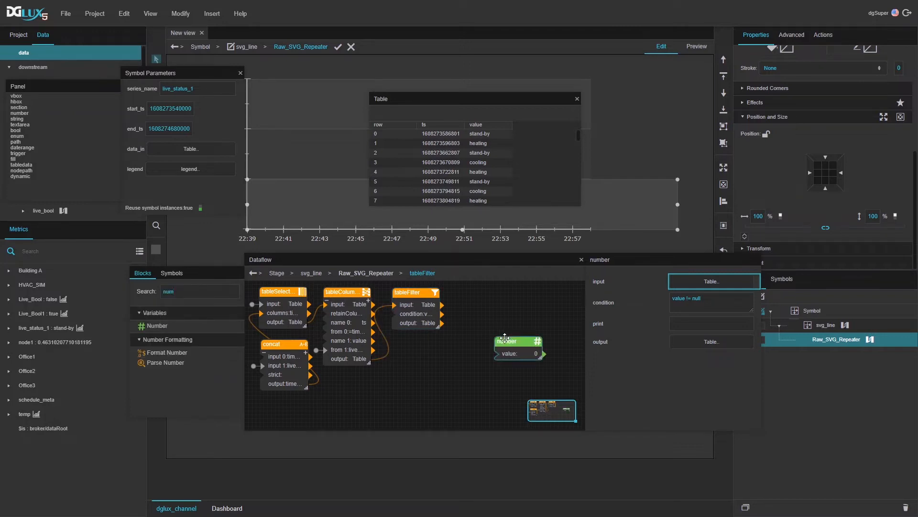
# Step: Create a dataflow symbol named svg_segment from the Number block
pyautogui.rightClick(536, 341)
pyautogui.click(599, 425)
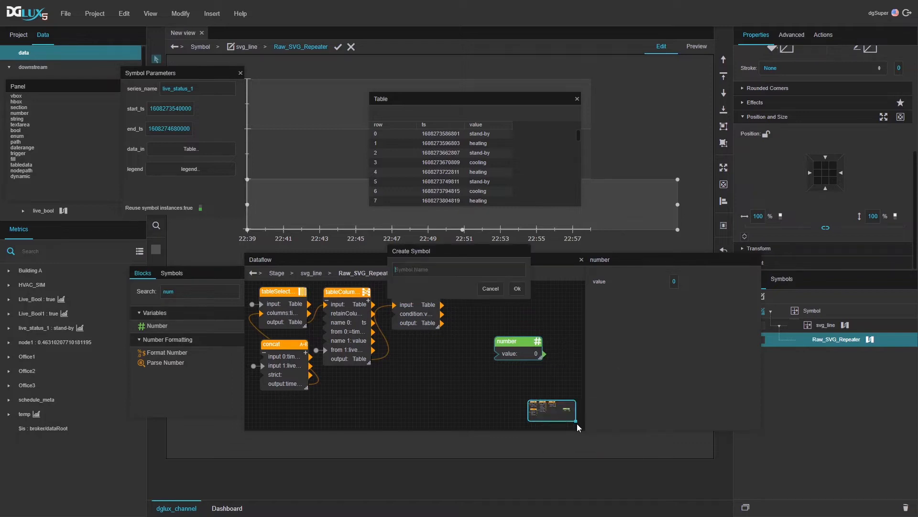
pyautogui.write('svg_segment')
pyautogui.press('Return')
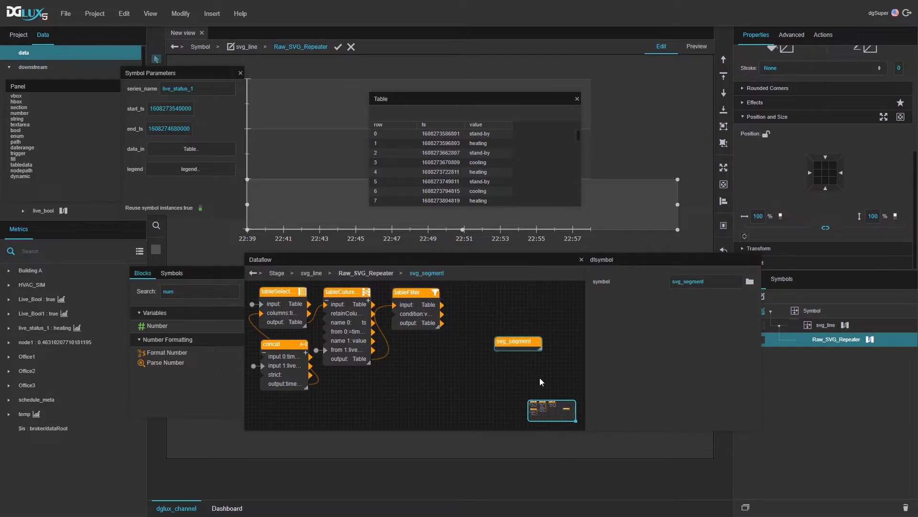
# Step: Open the svg_segment symbol for editing and move its Number block to the upper-left corner of the canvas
pyautogui.rightClick(522, 345)
pyautogui.click(551, 440)
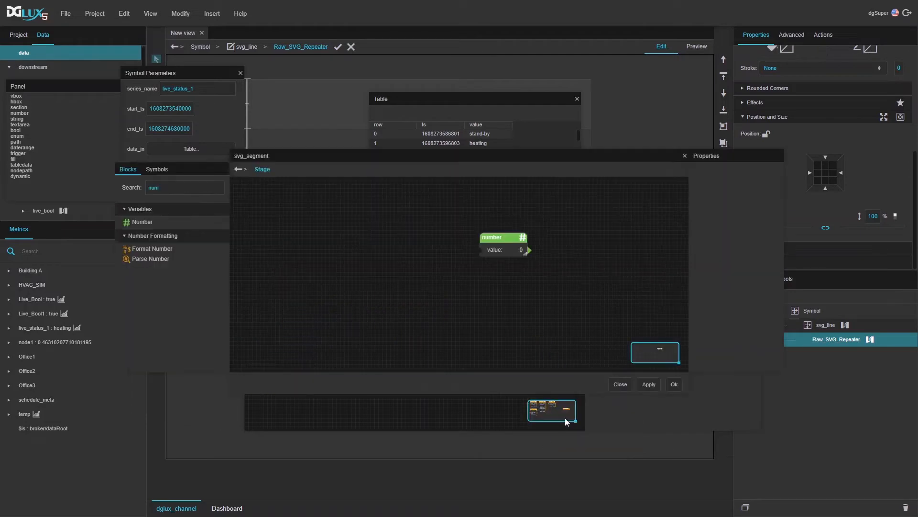
pyautogui.moveTo(506, 232); pyautogui.dragTo(251, 213)
pyautogui.click(537, 310)
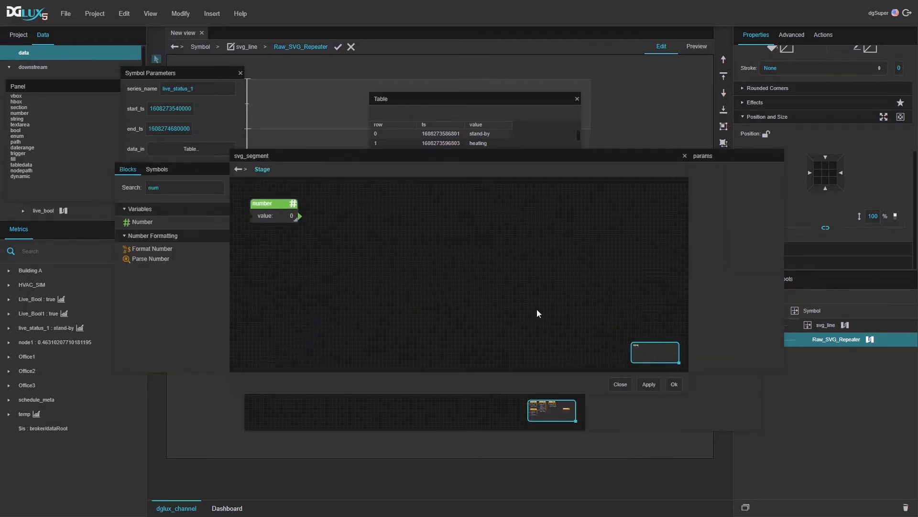
# Step: Show the symbol properties of svg_segment and reposition and enlarge the Symbol Parameters window to make room for parameters
pyautogui.rightClick(458, 259)
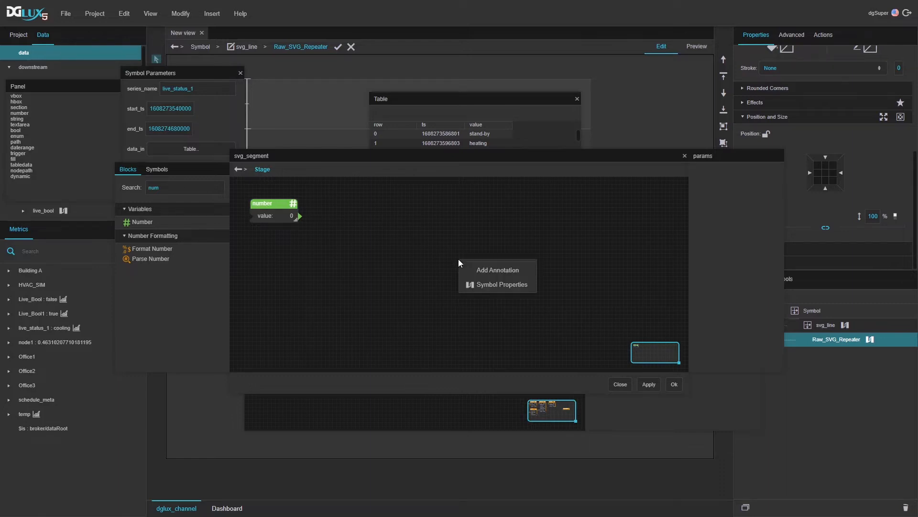
pyautogui.click(496, 284)
pyautogui.moveTo(199, 71); pyautogui.dragTo(456, 178)
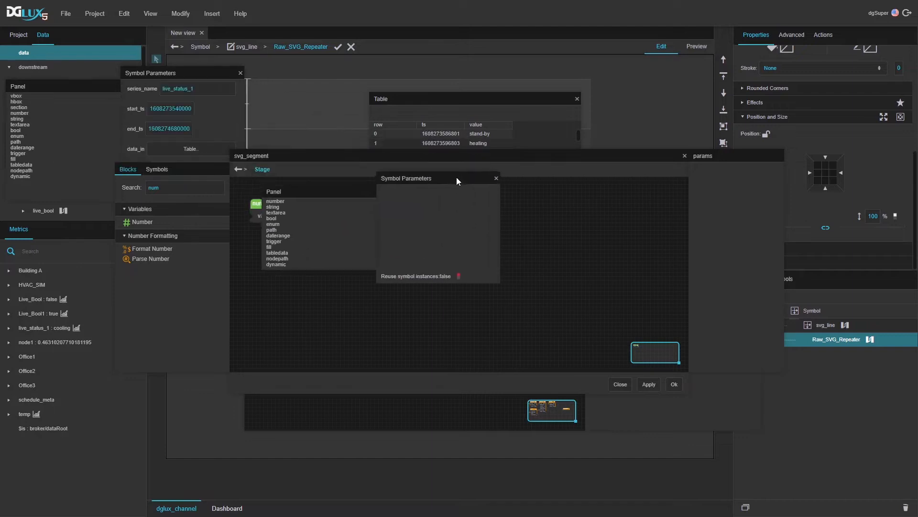
pyautogui.moveTo(504, 283); pyautogui.dragTo(569, 424)
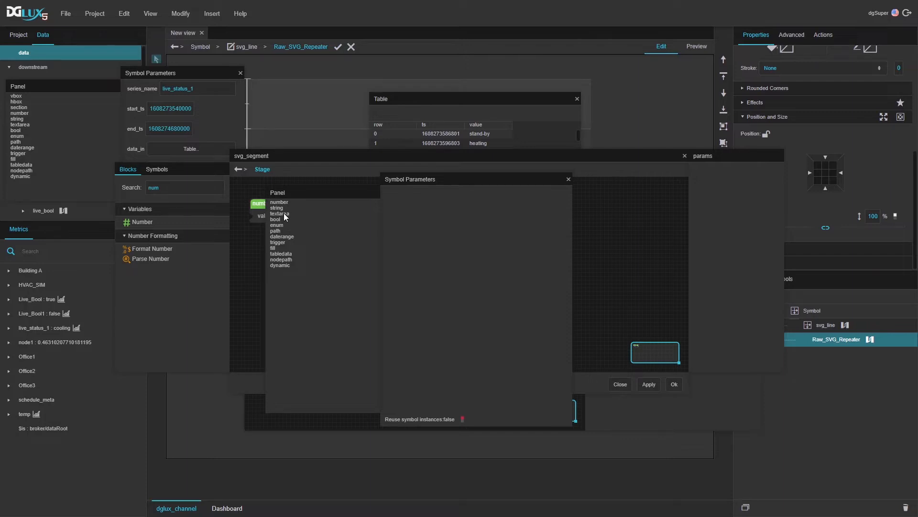
# Step: Add two number parameters to svg_segment and name them start_ts and end_ts
pyautogui.moveTo(278, 203); pyautogui.dragTo(407, 197)
pyautogui.moveTo(278, 203); pyautogui.dragTo(389, 198)
pyautogui.write('start_ts')
pyautogui.doubleClick(400, 214)
pyautogui.write('end_ts')
# Step: Add two more number parameters below end_ts and name them line_w and line_h
pyautogui.moveTo(278, 203); pyautogui.dragTo(403, 251)
pyautogui.doubleClick(395, 235)
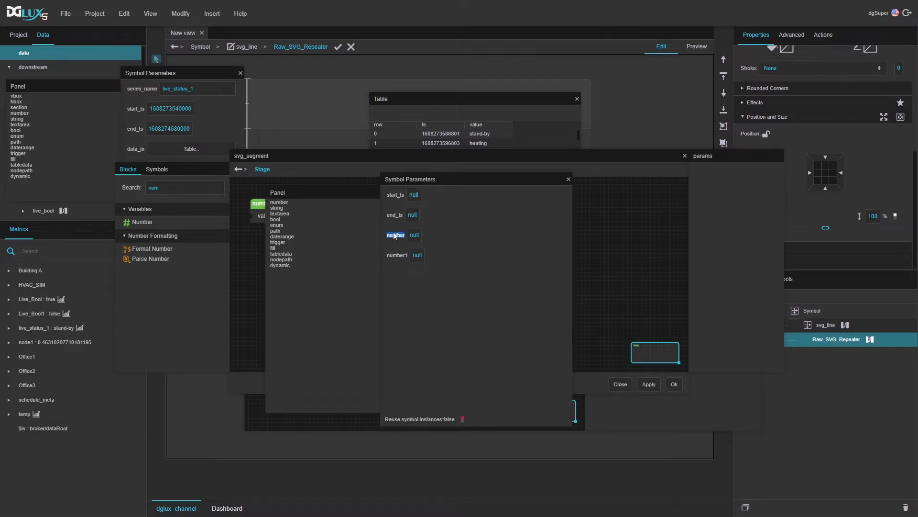
pyautogui.write('lin')
pyautogui.write('line_h')
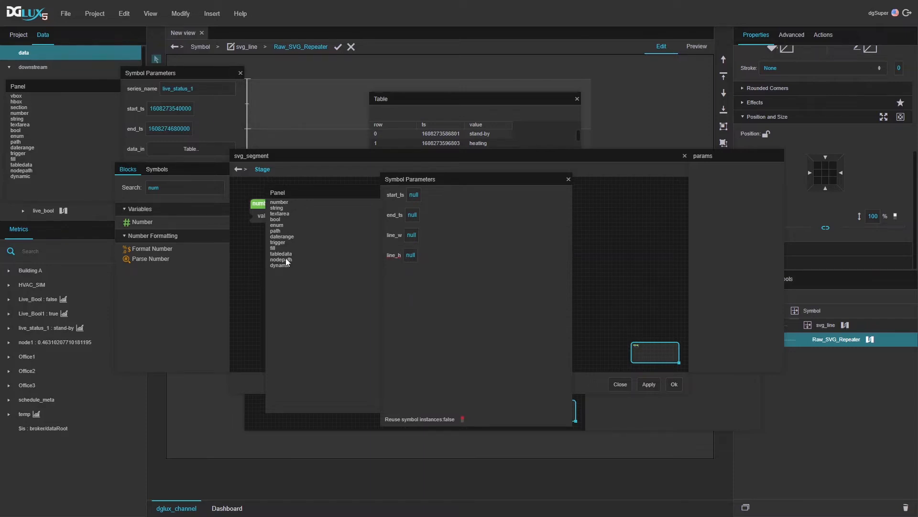
# Step: Add two tabledata parameters below line_h, named legend and data
pyautogui.moveTo(286, 254); pyautogui.dragTo(405, 273)
pyautogui.write('legend')
pyautogui.moveTo(283, 252); pyautogui.dragTo(398, 295)
pyautogui.write('data')
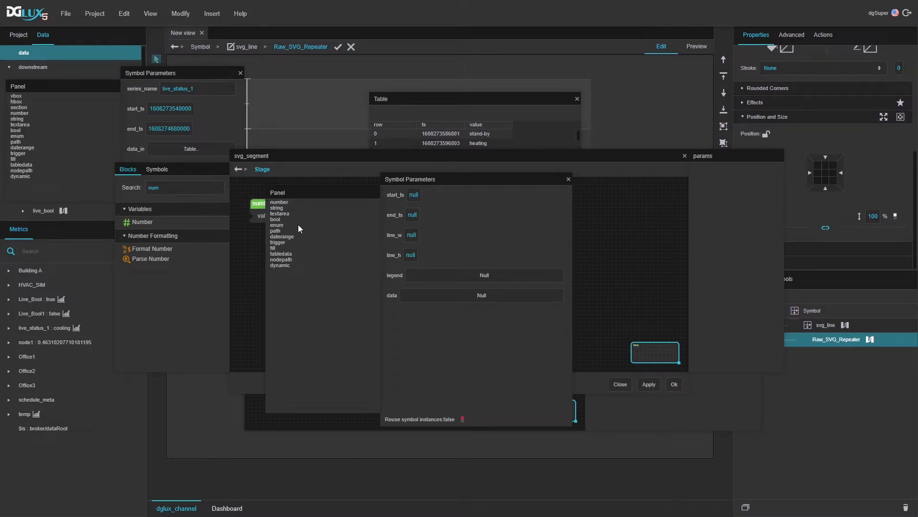
# Step: Add a textarea parameter named svg_code below the data parameter
pyautogui.moveTo(279, 214); pyautogui.dragTo(392, 320)
pyautogui.write('svg_cd')
pyautogui.rightClick(397, 313)
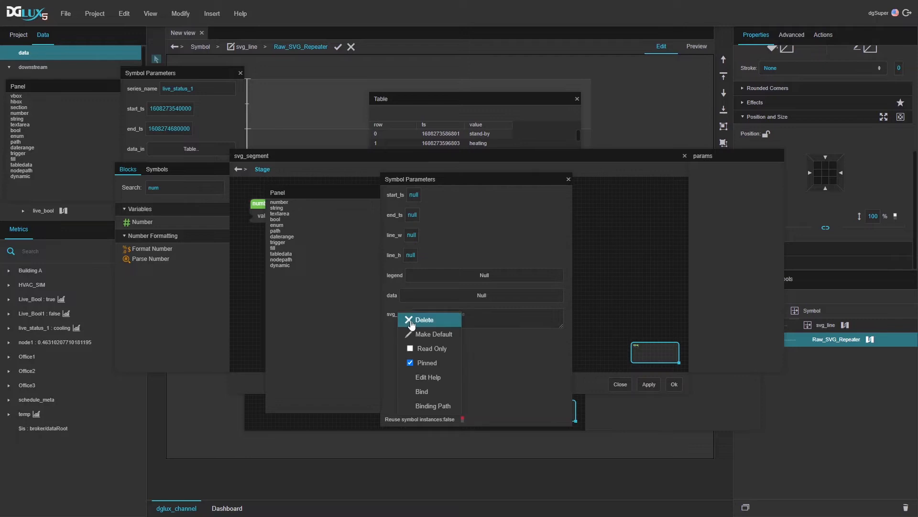
pyautogui.click(489, 357)
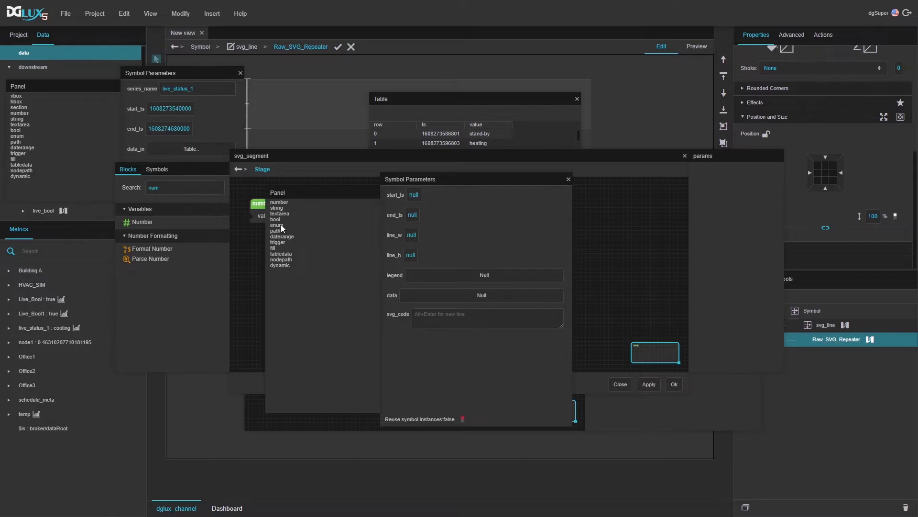
# Step: Add two string parameters below svg_code and name them value and label
pyautogui.moveTo(277, 207); pyautogui.dragTo(461, 363)
pyautogui.moveTo(277, 208); pyautogui.dragTo(409, 364)
pyautogui.press('Return')
pyautogui.doubleClick(392, 361)
pyautogui.write('label')
pyautogui.press('Return')
pyautogui.click(413, 360)
# Step: Add two number parameters at the end of the list and name them bar_start_ts and bar_end_ts
pyautogui.moveTo(273, 205); pyautogui.dragTo(398, 374)
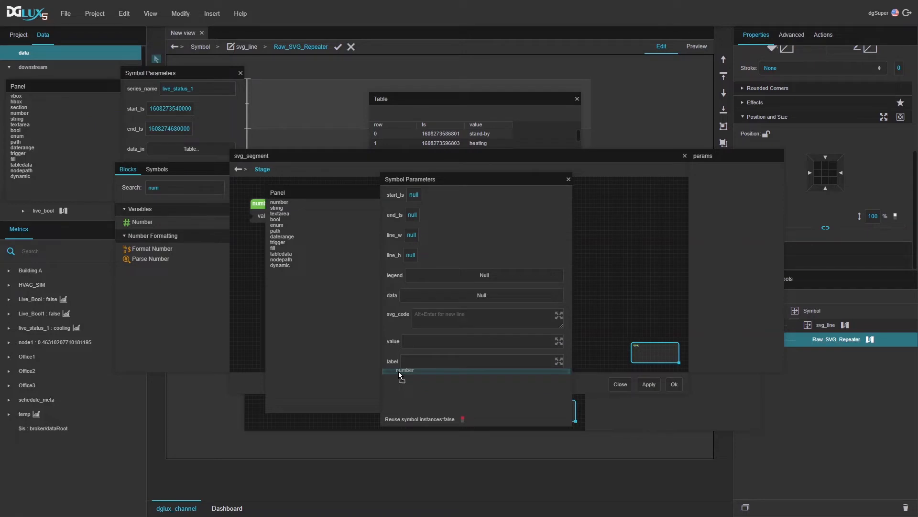
pyautogui.moveTo(277, 203); pyautogui.dragTo(395, 380)
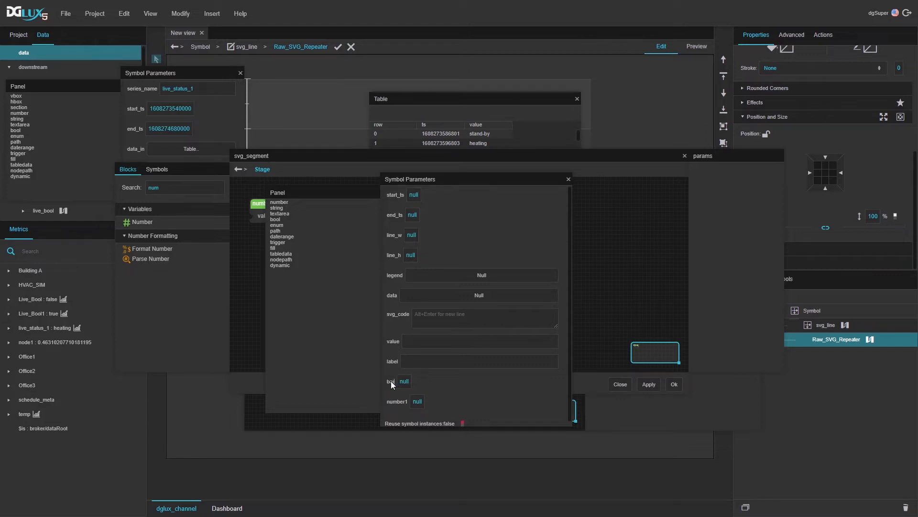
pyautogui.write('ar_Star')
pyautogui.press('BackSpace')
pyautogui.press('BackSpace')
pyautogui.press('BackSpace')
pyautogui.write('tart_')
pyautogui.write('ts')
pyautogui.write('bar_e')
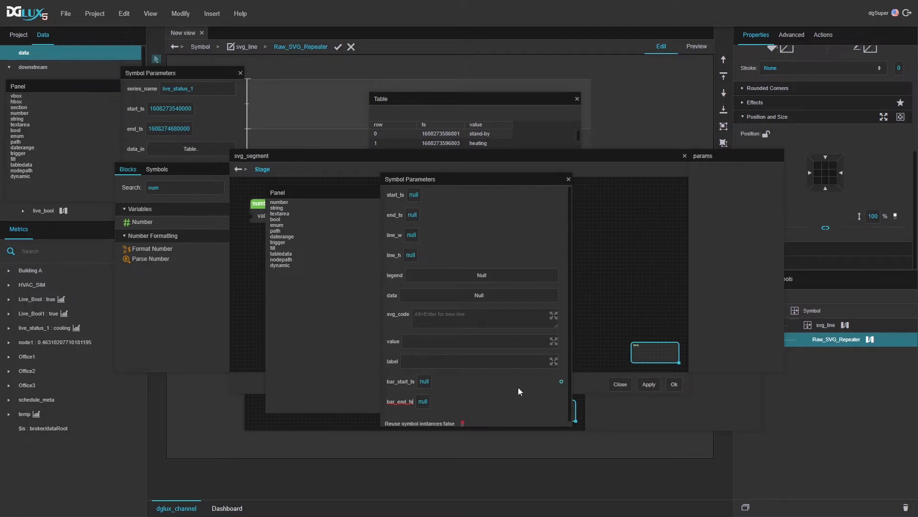
pyautogui.scroll(-1, 518, 390)
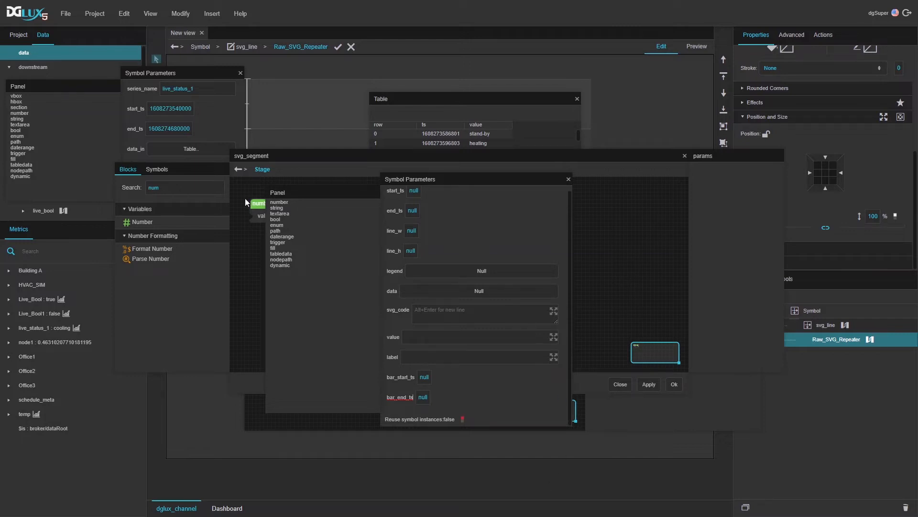
# Step: Add a number parameter named calculated_bar_h to the svg_segment symbol and make it read-only
pyautogui.moveTo(281, 203); pyautogui.dragTo(394, 407)
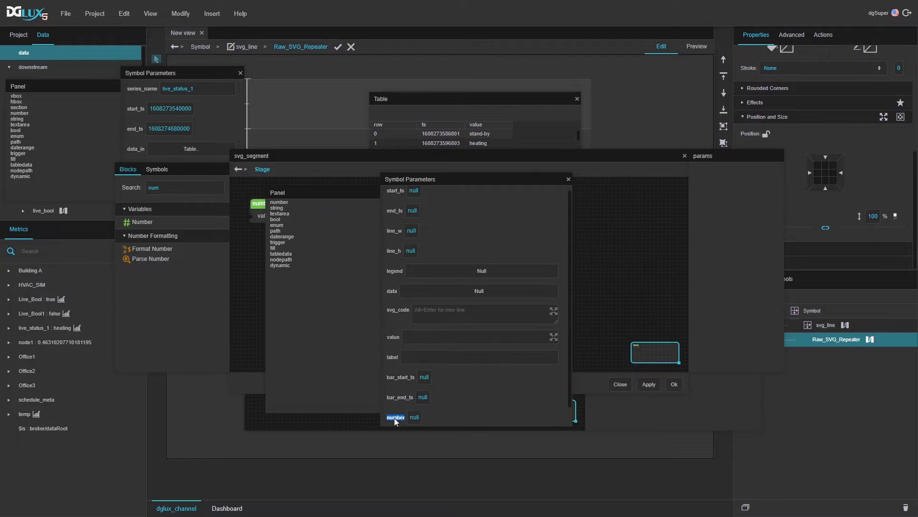
pyautogui.write('calculated_bar_h')
pyautogui.click(394, 417)
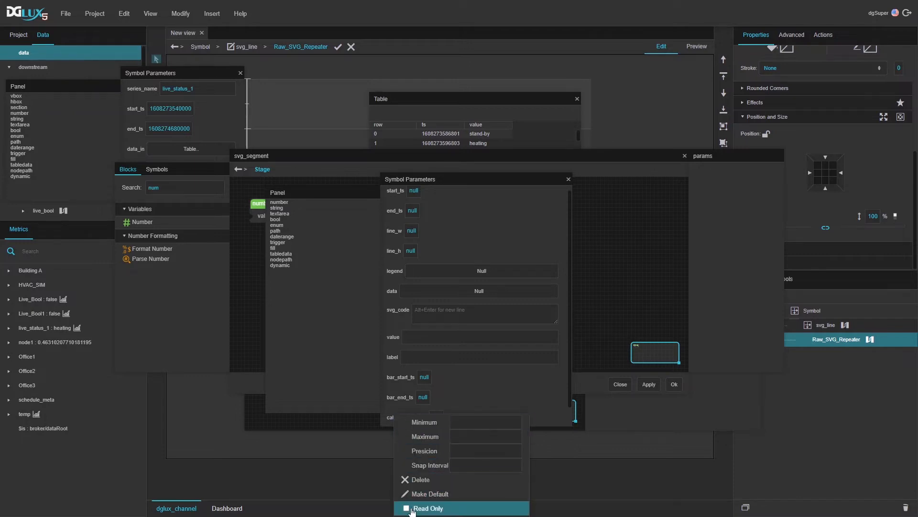
pyautogui.click(406, 509)
# Step: Make the bar_end_ts, bar_start_ts, label and value parameters read-only and confirm the svg_segment symbol's edits
pyautogui.click(392, 398)
pyautogui.click(406, 451)
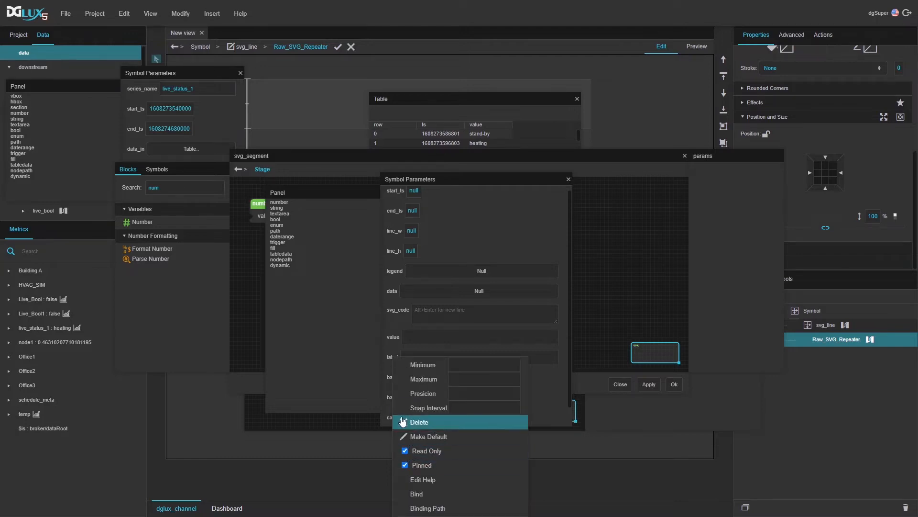
pyautogui.click(387, 376)
pyautogui.click(387, 377)
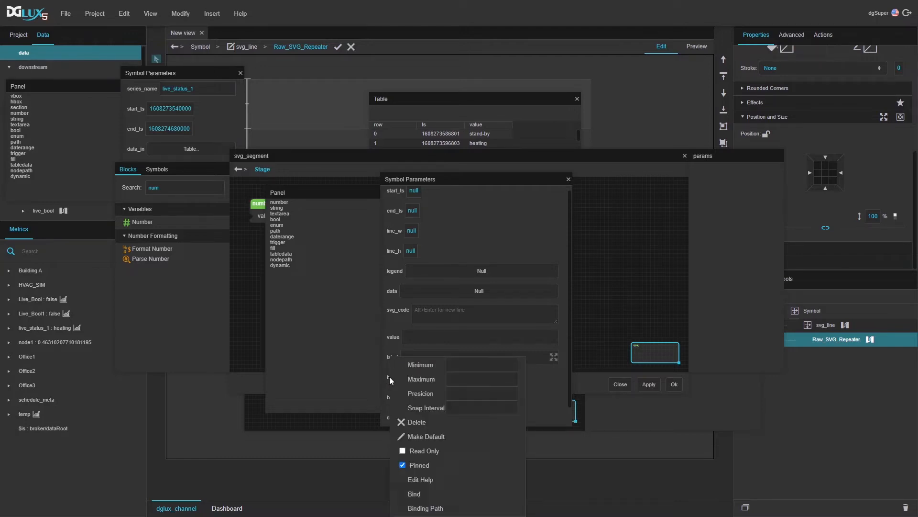
pyautogui.click(402, 451)
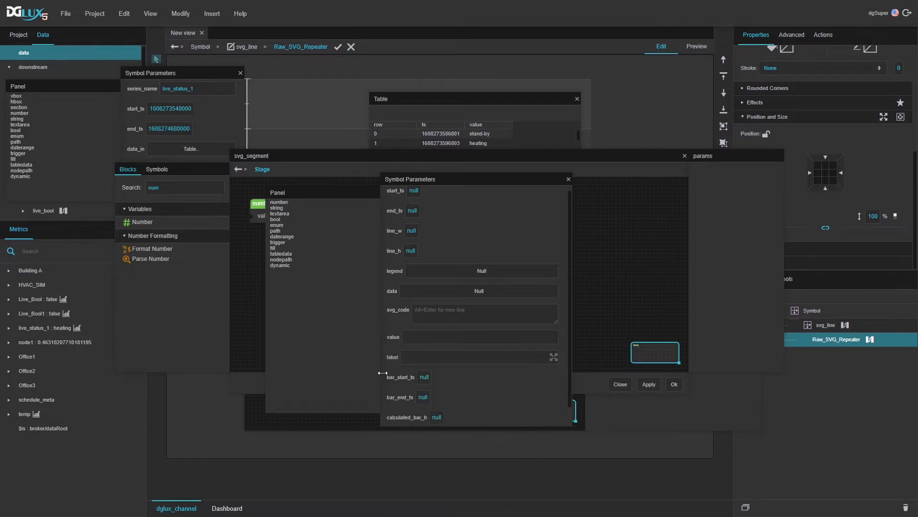
pyautogui.click(390, 361)
pyautogui.click(403, 395)
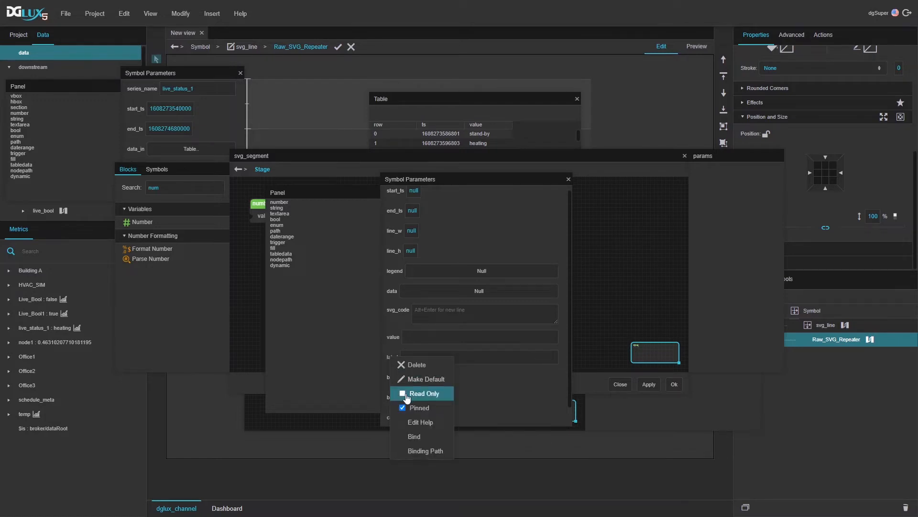
pyautogui.click(387, 337)
pyautogui.click(402, 374)
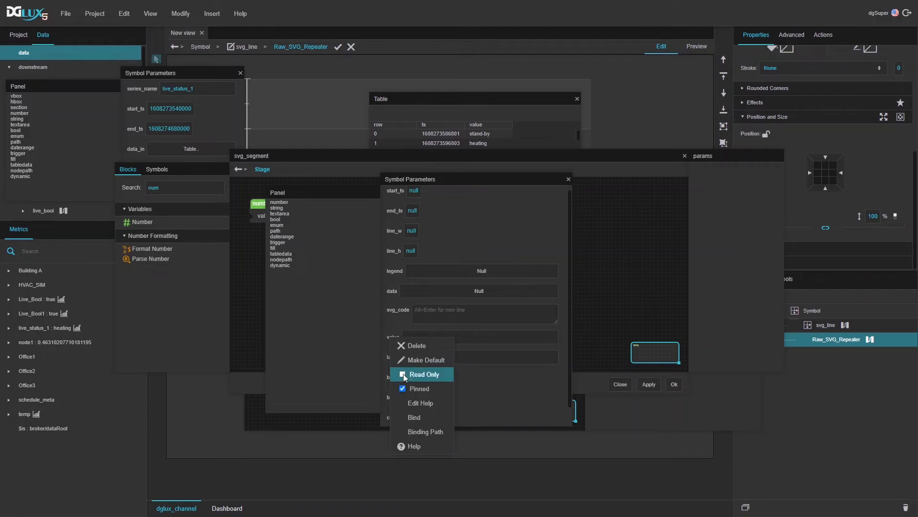
pyautogui.click(400, 309)
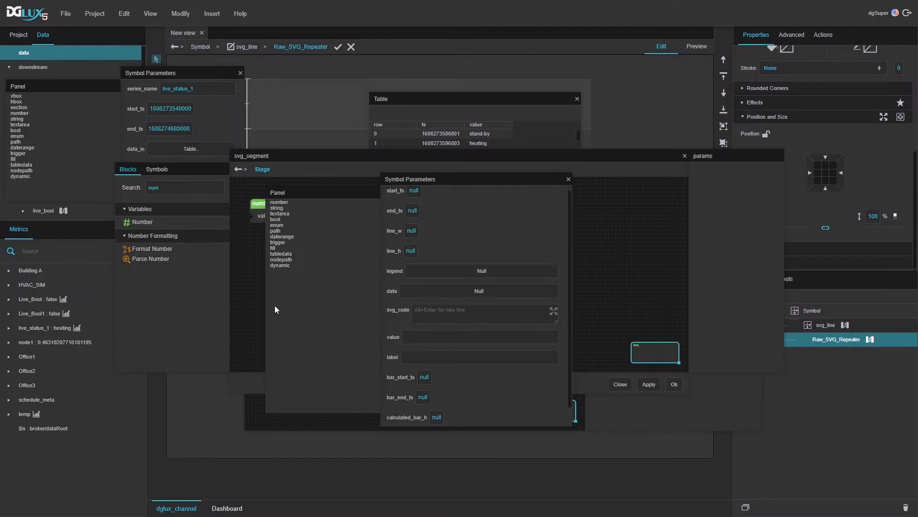
pyautogui.scroll(-1, 394, 338)
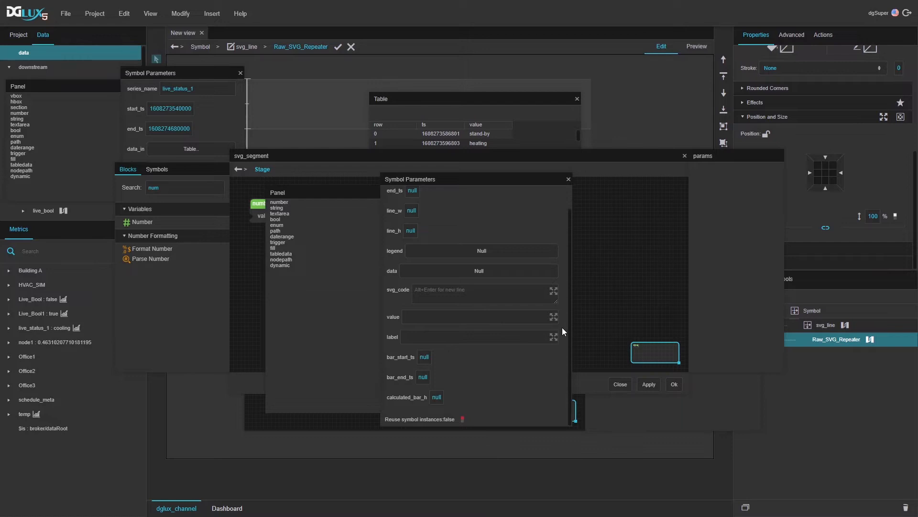
pyautogui.click(674, 384)
# Step: Add a Repeater block to the Raw_SVG_Repeater dataflow beside tableFilter and move the svg_segment block below it
pyautogui.doubleClick(193, 291)
pyautogui.write('re')
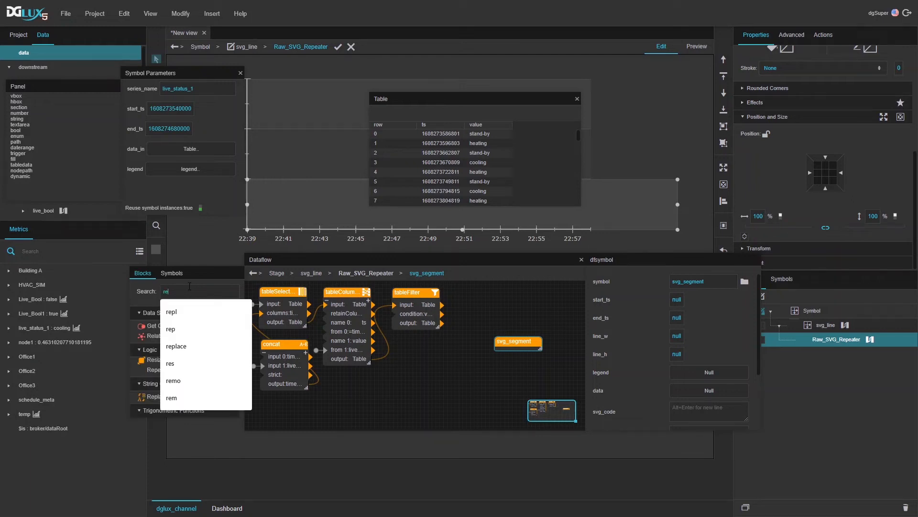
pyautogui.write('pea')
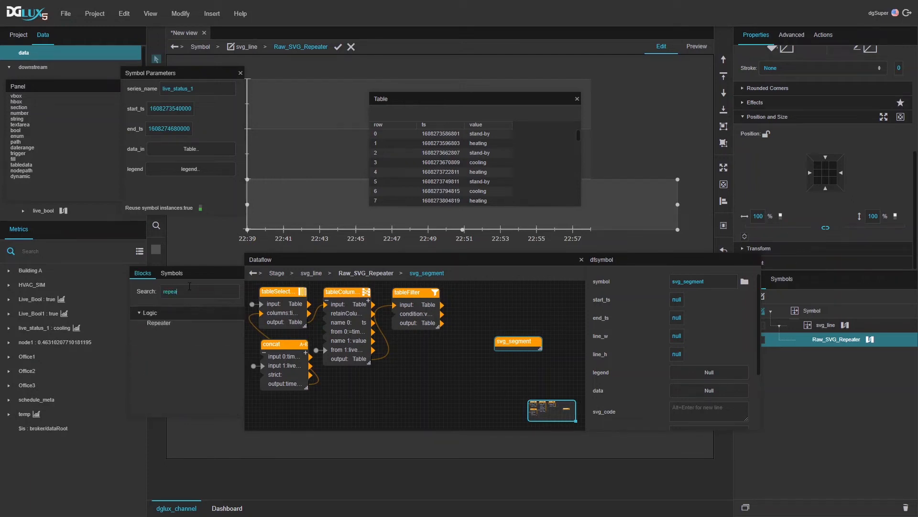
pyautogui.moveTo(162, 324); pyautogui.dragTo(478, 299)
pyautogui.moveTo(524, 345); pyautogui.dragTo(480, 386)
pyautogui.click(489, 322)
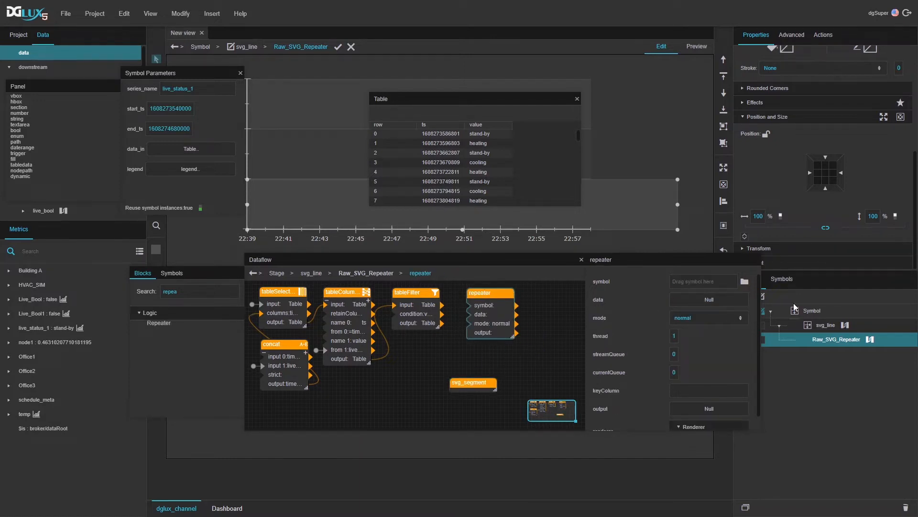
# Step: Assign svg_segment as the repeater's symbol and bind the tableFilter output table to the repeater's data
pyautogui.click(172, 273)
pyautogui.moveTo(162, 307); pyautogui.dragTo(684, 284)
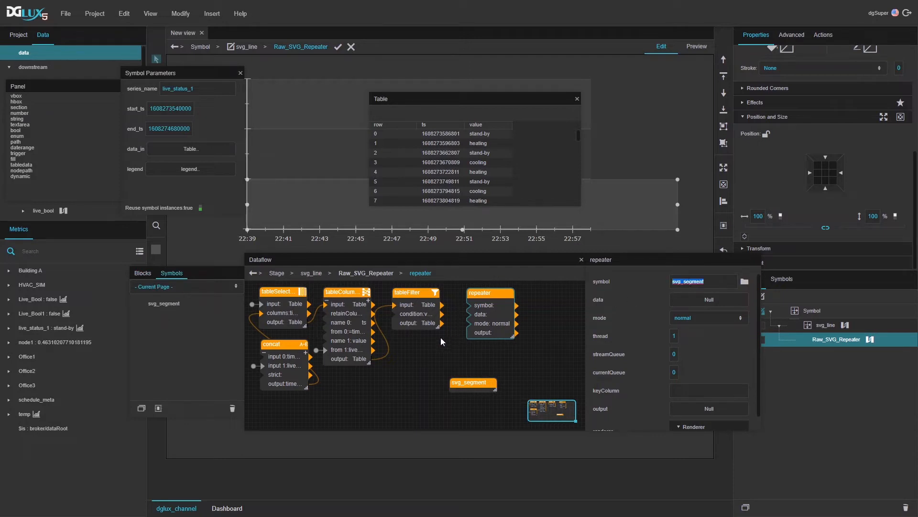
pyautogui.moveTo(441, 324); pyautogui.dragTo(701, 297)
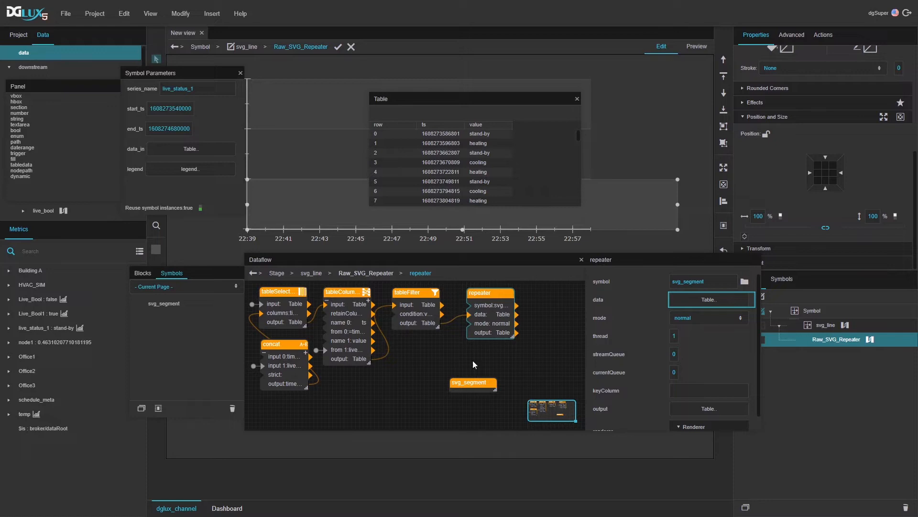
# Step: Examine the repeater's input data table and compare its renderer parameters with those of the svg_segment block
pyautogui.click(690, 297)
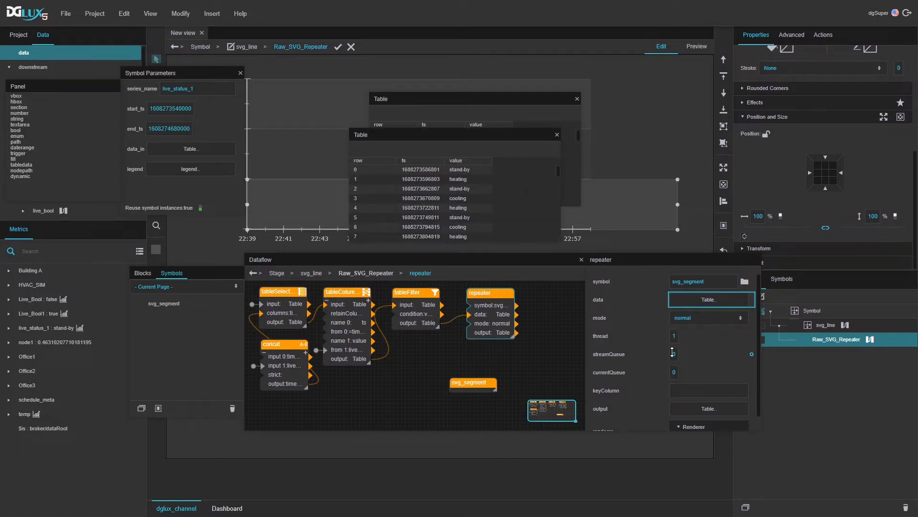
pyautogui.scroll(-1, 687, 356)
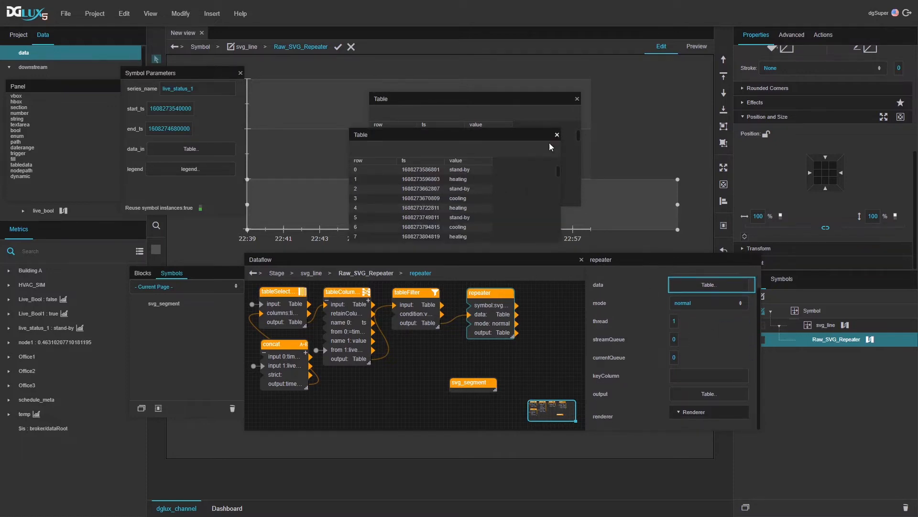
pyautogui.click(518, 360)
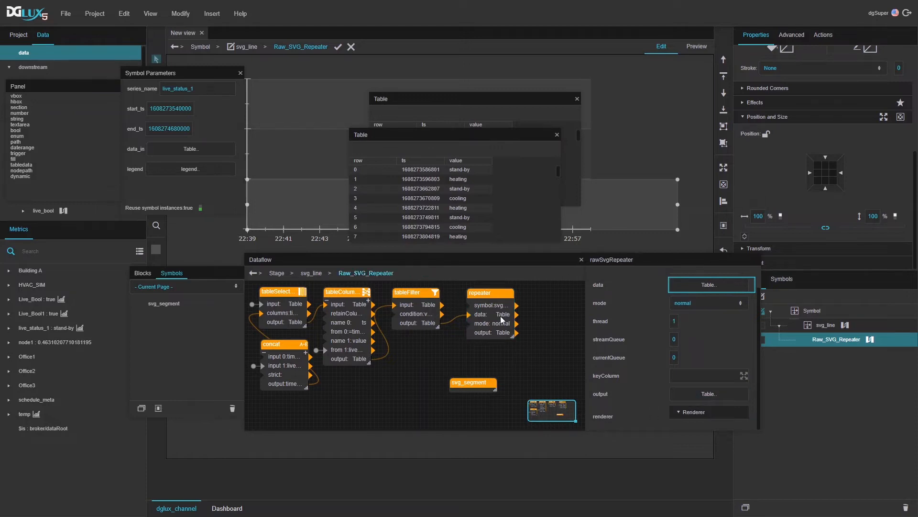
pyautogui.click(501, 319)
pyautogui.scroll(-3, 734, 380)
pyautogui.moveTo(761, 429); pyautogui.dragTo(873, 489)
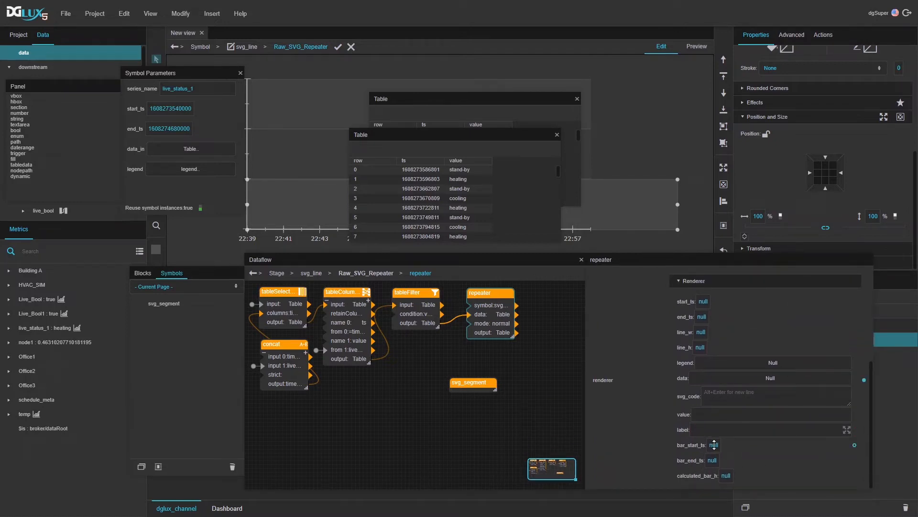
pyautogui.scroll(3, 706, 335)
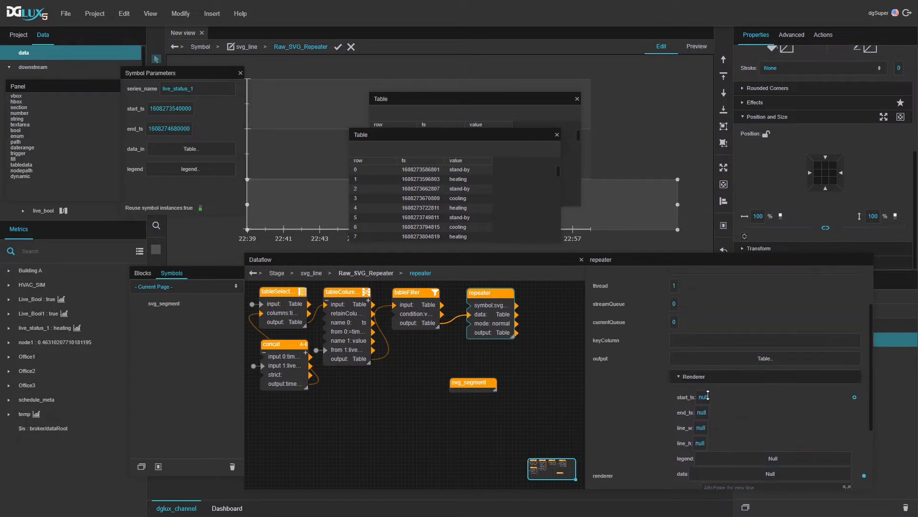
pyautogui.scroll(-2, 707, 395)
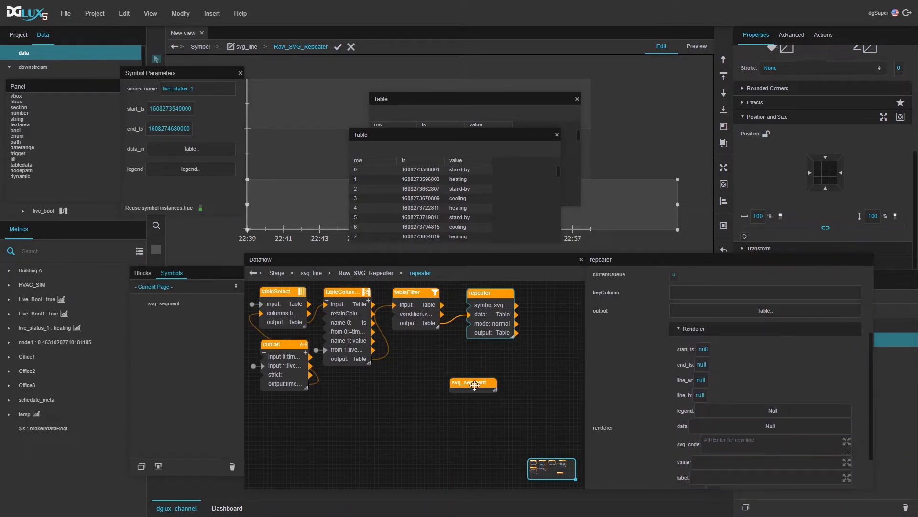
pyautogui.click(475, 385)
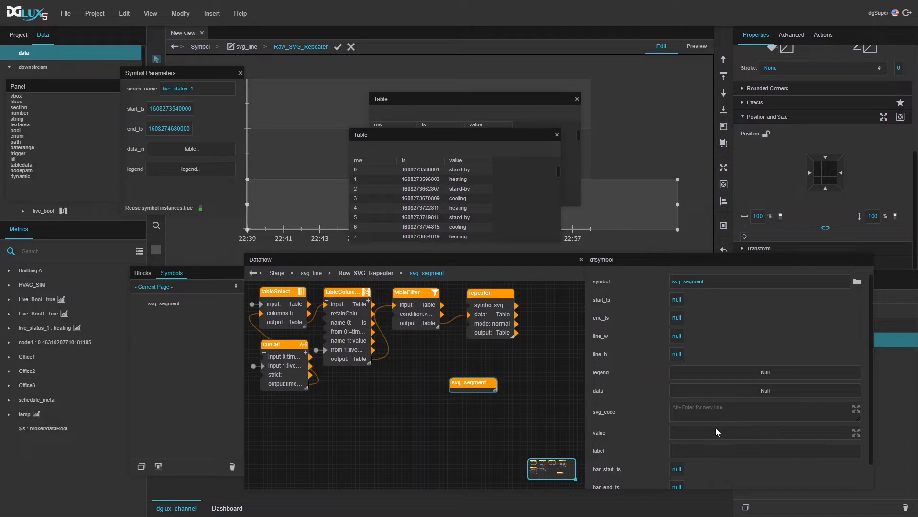
pyautogui.click(495, 317)
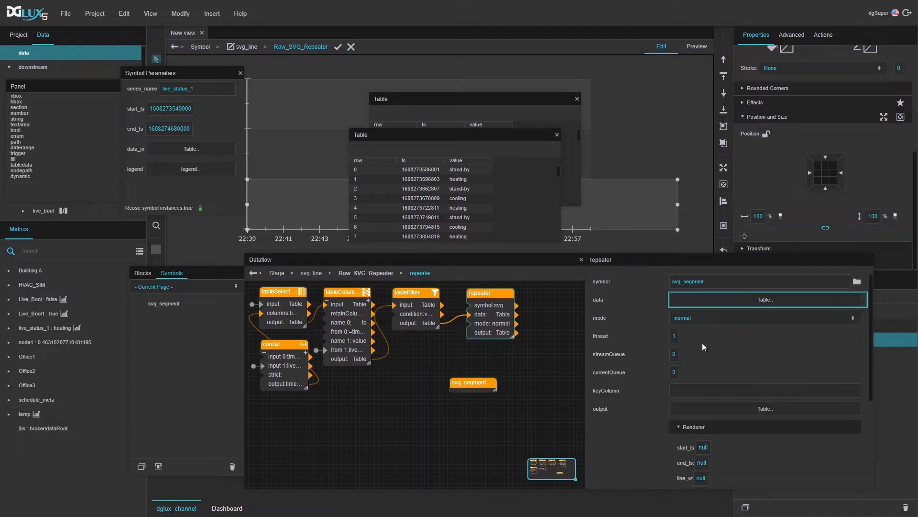
pyautogui.scroll(-2, 756, 387)
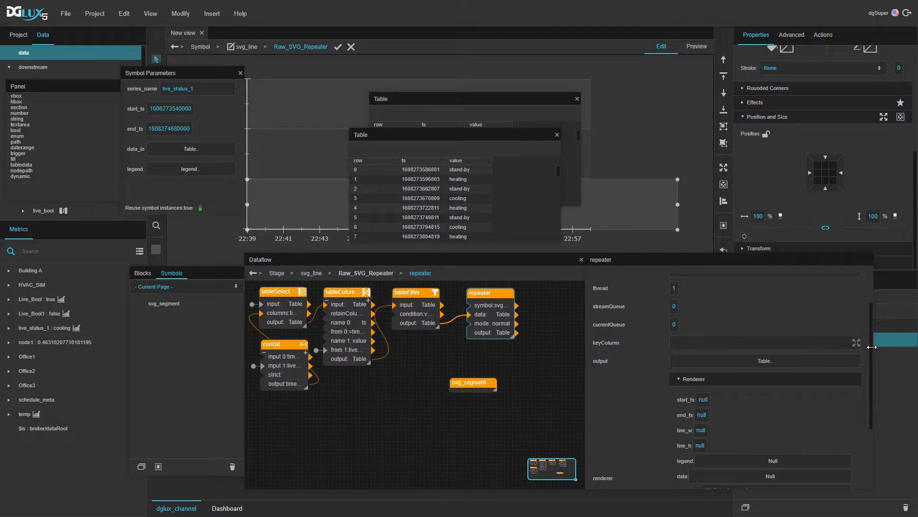
# Step: Expose offsetWidth and offsetHeight of the resizeEventData block in svg_line's dataflow as binding sources
pyautogui.moveTo(872, 353); pyautogui.dragTo(761, 356)
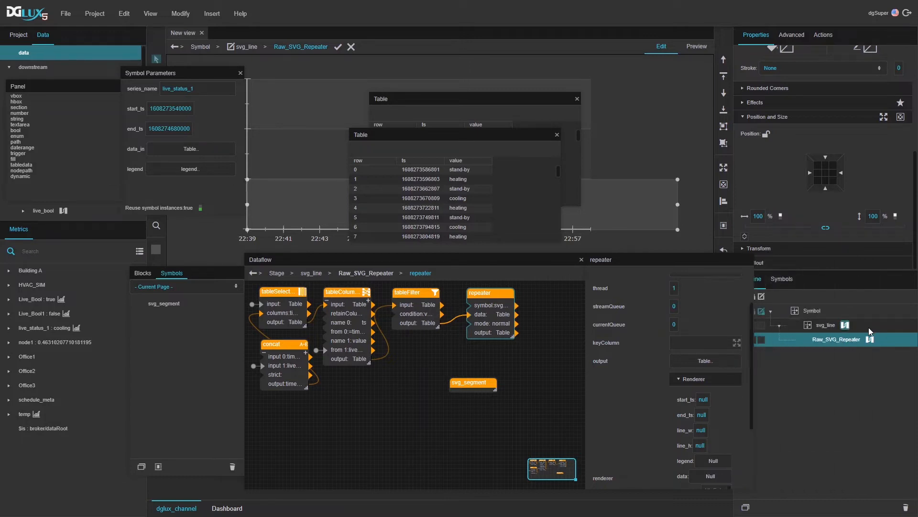
pyautogui.click(856, 326)
pyautogui.click(413, 324)
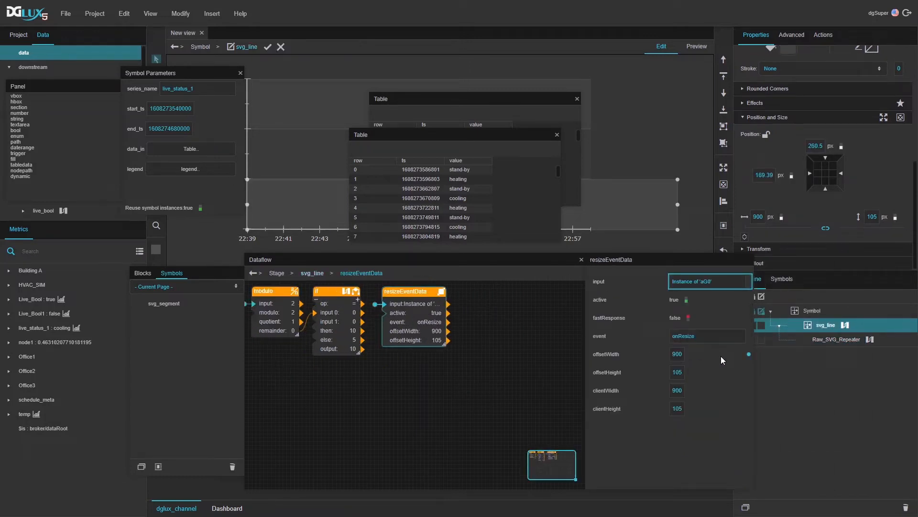
pyautogui.click(748, 357)
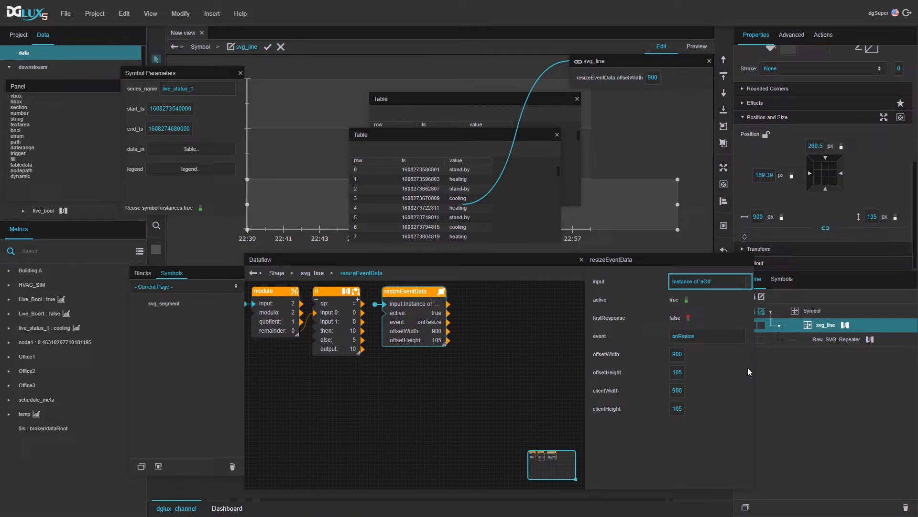
pyautogui.click(749, 374)
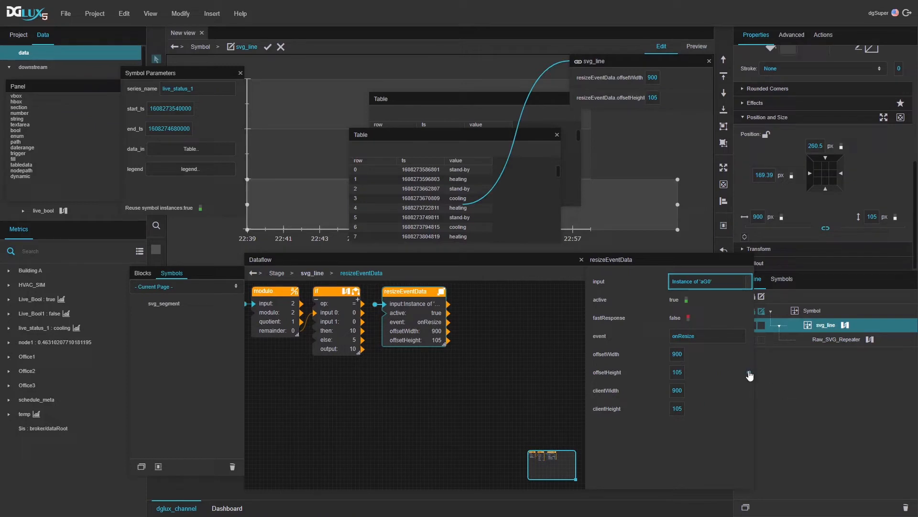
# Step: Bind the repeater renderer's line_w to svg_line's offsetWidth and its line_h to offsetHeight
pyautogui.click(866, 337)
pyautogui.click(484, 332)
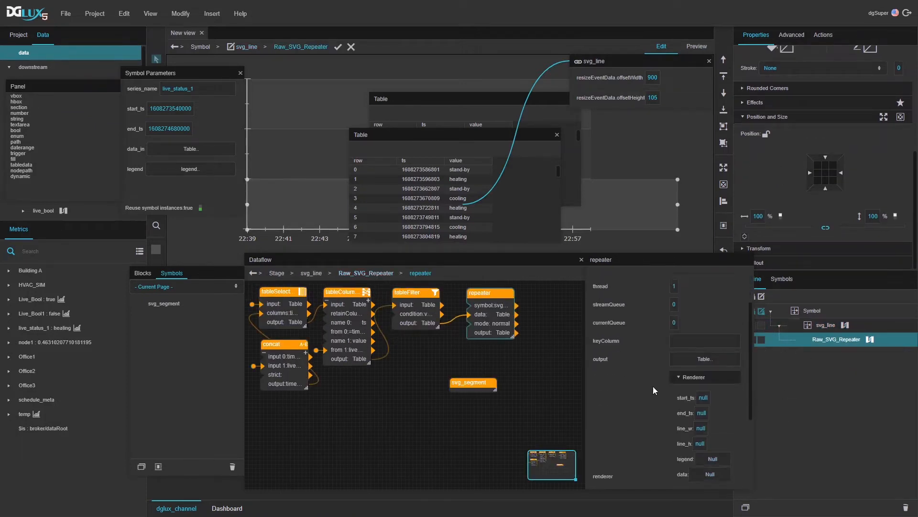
pyautogui.moveTo(709, 78); pyautogui.dragTo(697, 383)
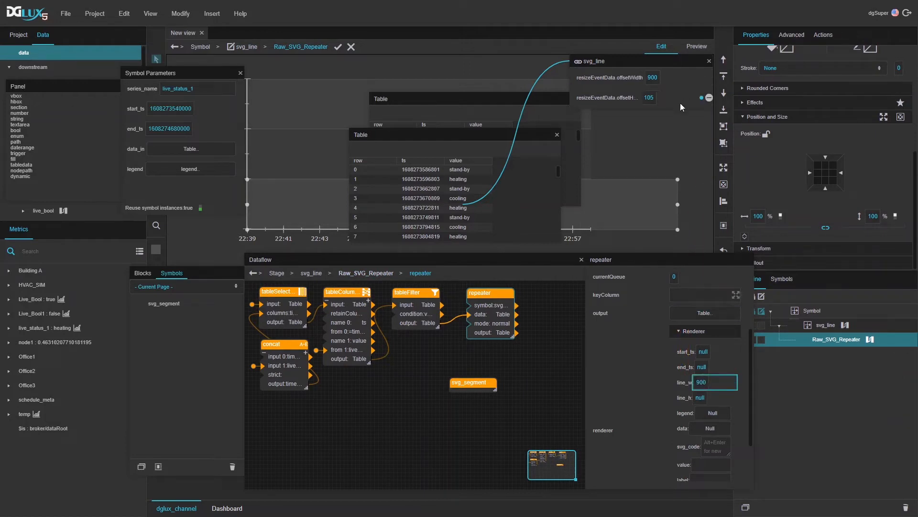
pyautogui.moveTo(702, 99); pyautogui.dragTo(703, 402)
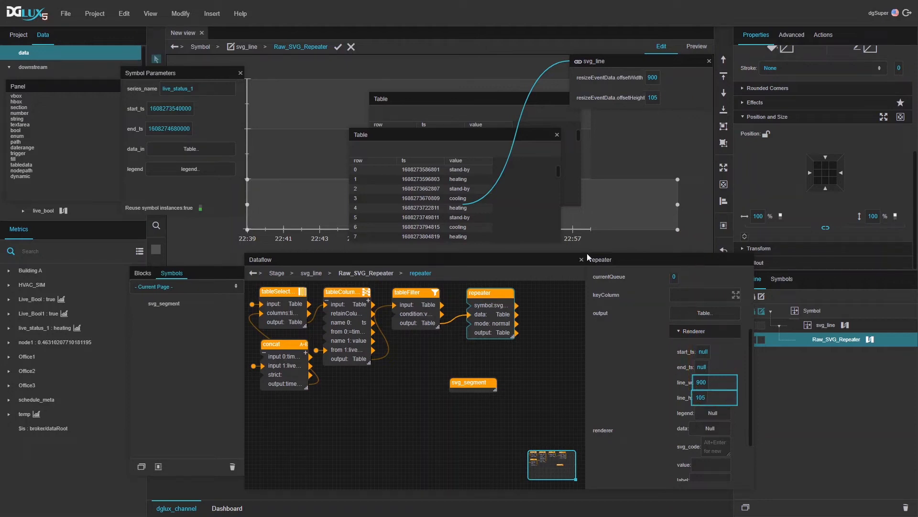
# Step: Bind the repeater renderer's start_ts and end_ts to the main symbol's start_ts and end_ts parameters
pyautogui.click(184, 18)
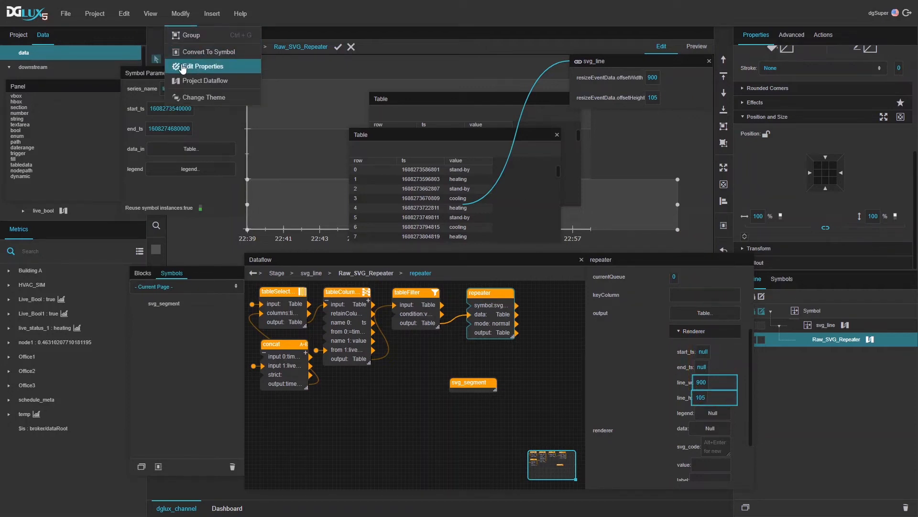
pyautogui.click(187, 66)
pyautogui.moveTo(567, 216); pyautogui.dragTo(703, 351)
pyautogui.moveTo(568, 234); pyautogui.dragTo(704, 369)
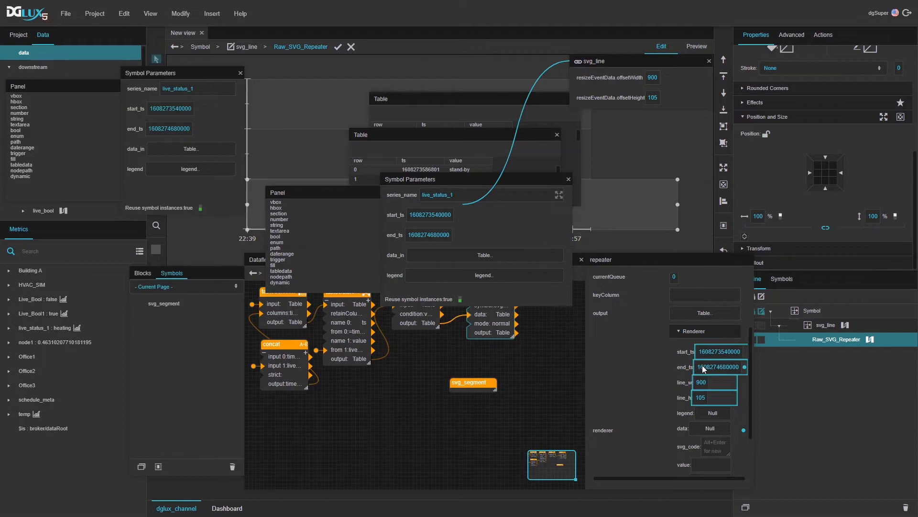
pyautogui.click(568, 179)
# Step: Close both data table windows and the svg_line binding source window
pyautogui.click(557, 135)
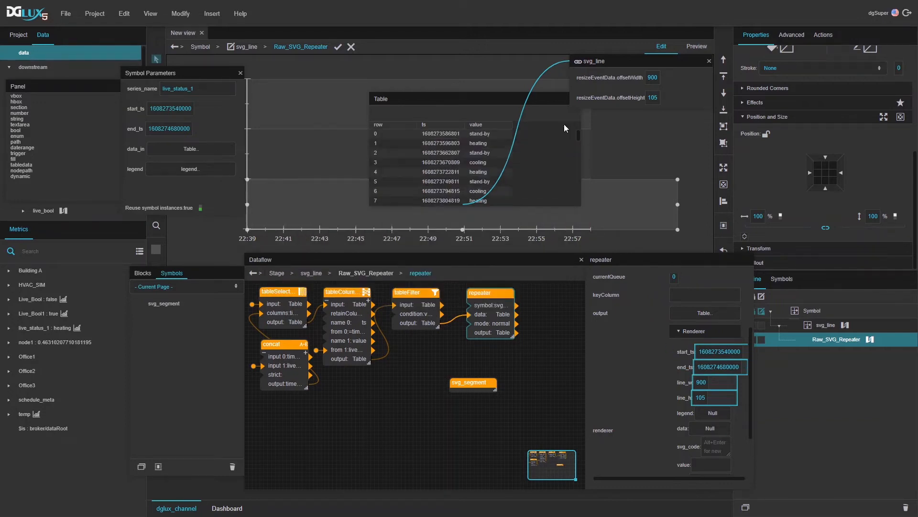
pyautogui.click(709, 62)
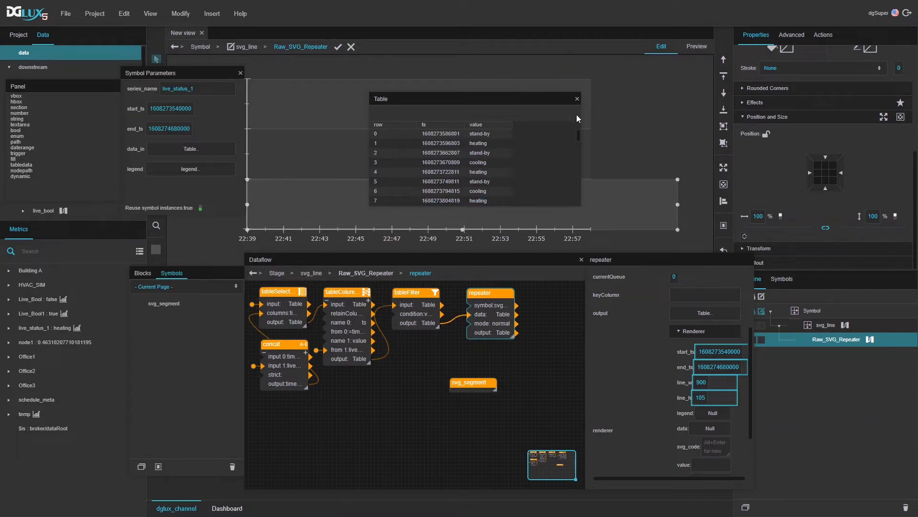
pyautogui.click(577, 99)
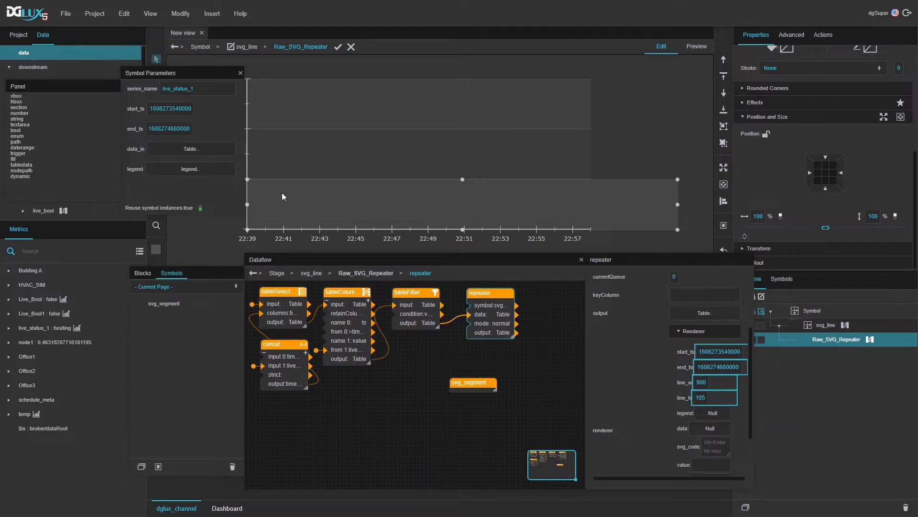
# Step: Bind the repeater renderer's legend to svg_line's legend parameter and its data to the tableFilter output
pyautogui.moveTo(503, 262); pyautogui.dragTo(471, 219)
pyautogui.click(190, 20)
pyautogui.click(188, 80)
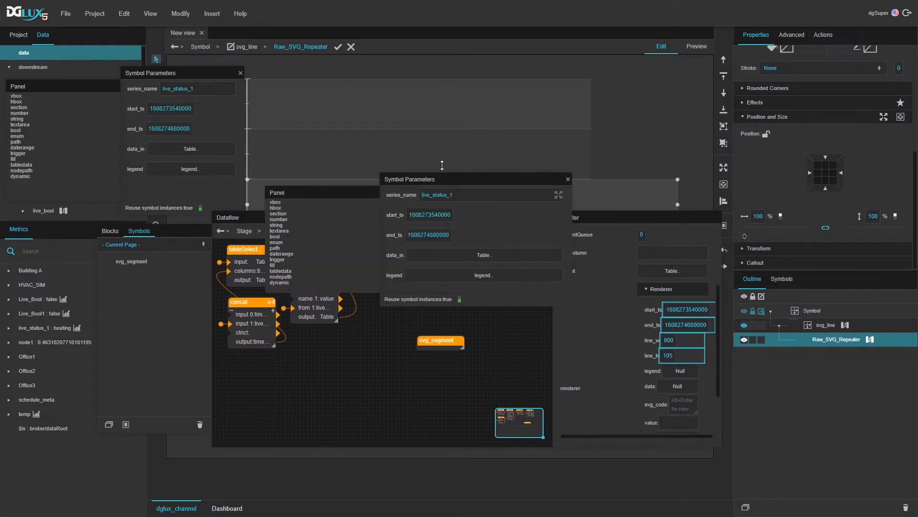
pyautogui.moveTo(505, 179); pyautogui.dragTo(683, 372)
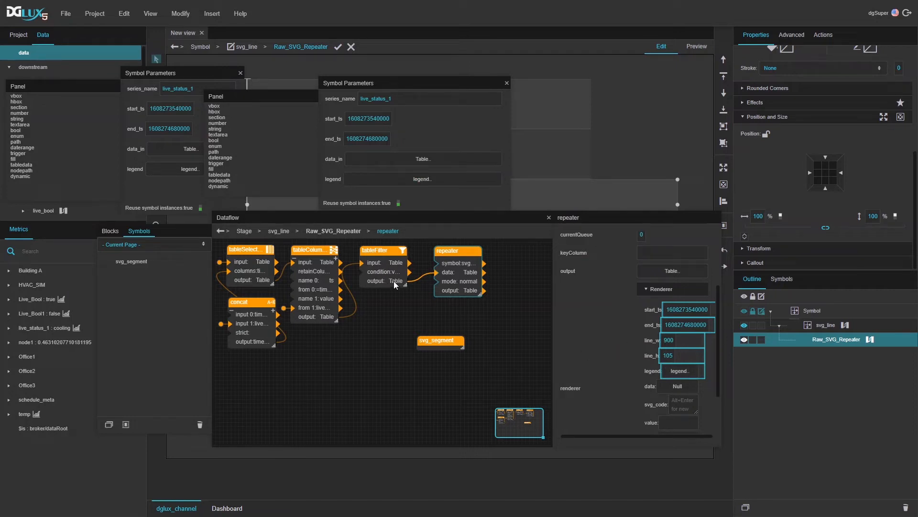
pyautogui.moveTo(394, 282); pyautogui.dragTo(681, 388)
pyautogui.scroll(-1, 711, 394)
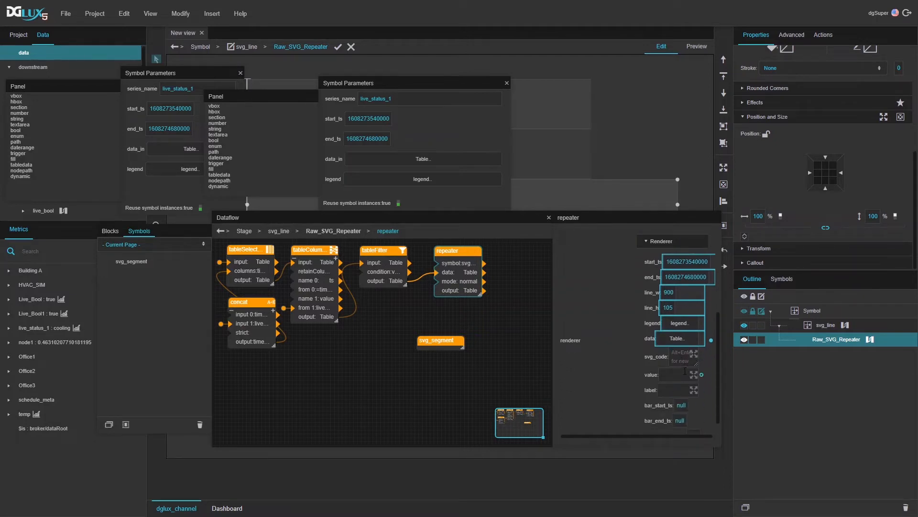
# Step: Delete the standalone svg_segment block from the Raw_SVG_Repeater dataflow and select the repeater block
pyautogui.click(434, 342)
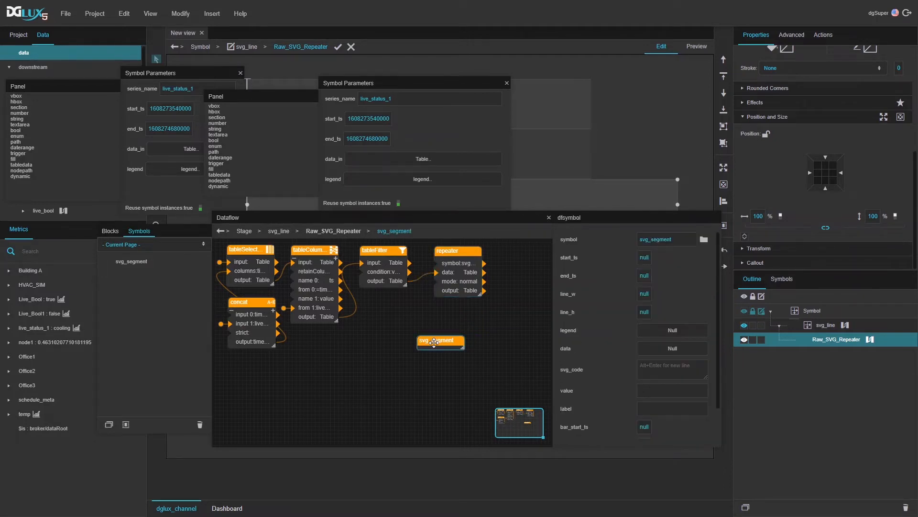
pyautogui.press('Delete')
pyautogui.click(472, 279)
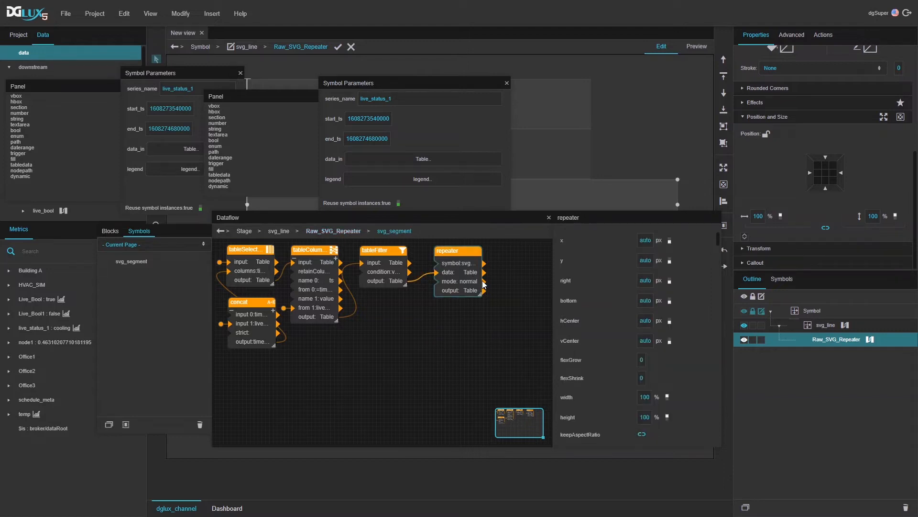
pyautogui.moveTo(459, 249); pyautogui.dragTo(452, 249)
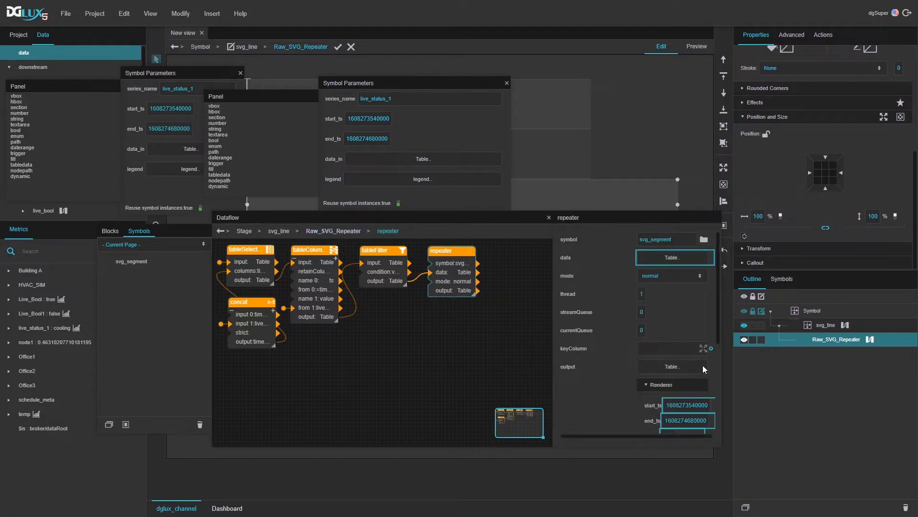
# Step: Examine the repeater's output table across all renderer columns, and close the table and the svg_line parameters window
pyautogui.scroll(-4, 654, 319)
pyautogui.scroll(4, 648, 392)
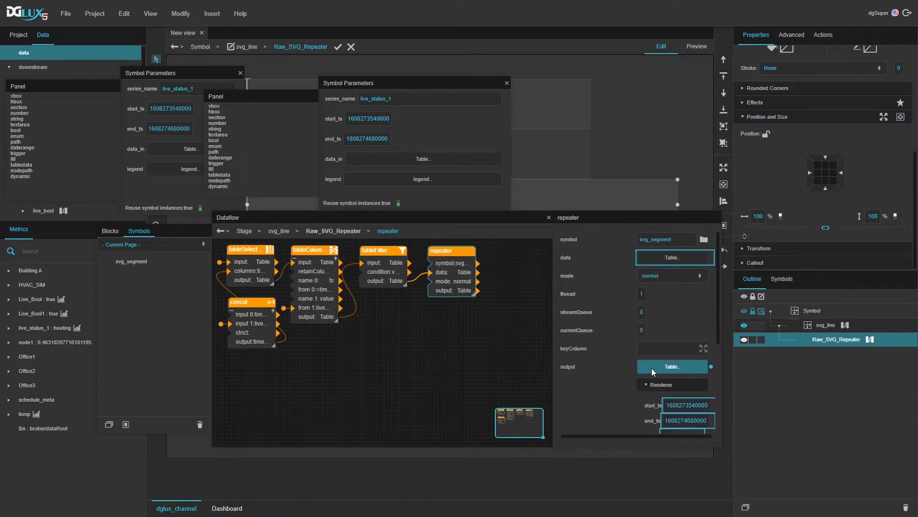
pyautogui.click(651, 368)
pyautogui.moveTo(582, 201); pyautogui.dragTo(907, 237)
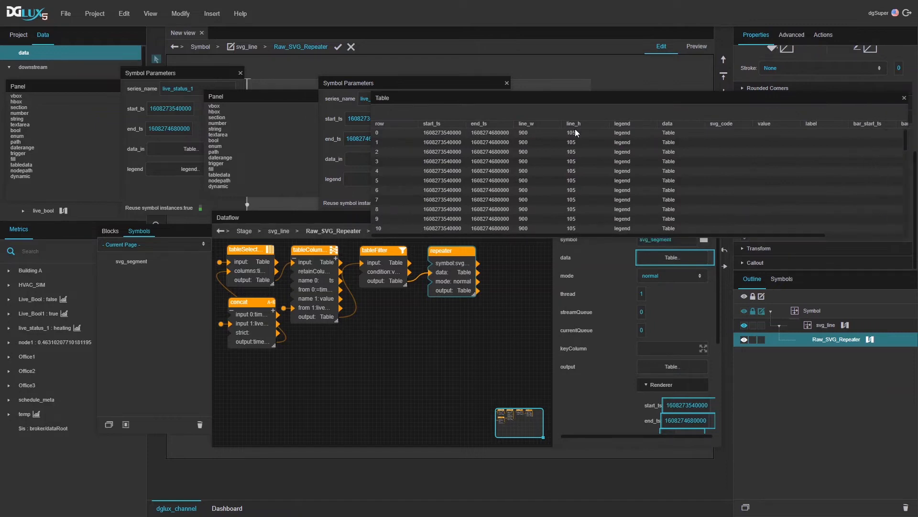
pyautogui.moveTo(589, 99); pyautogui.dragTo(295, 75)
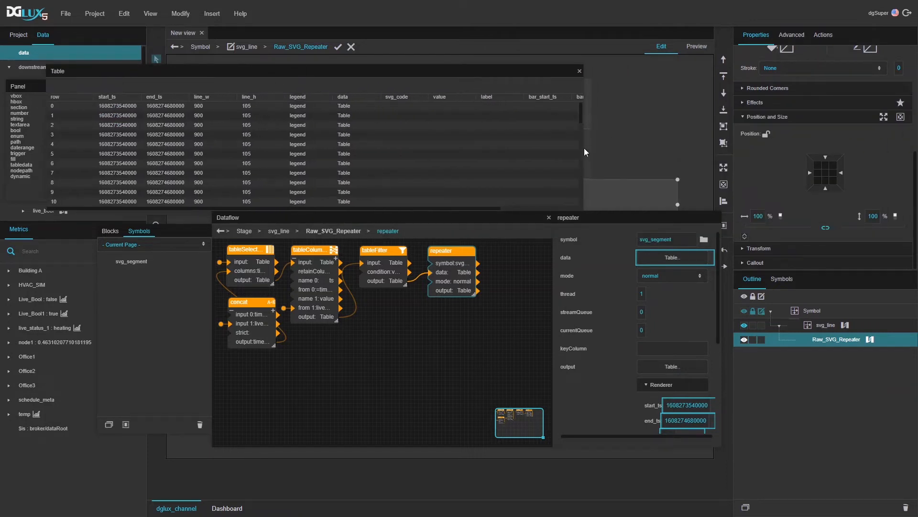
pyautogui.moveTo(584, 148); pyautogui.dragTo(707, 151)
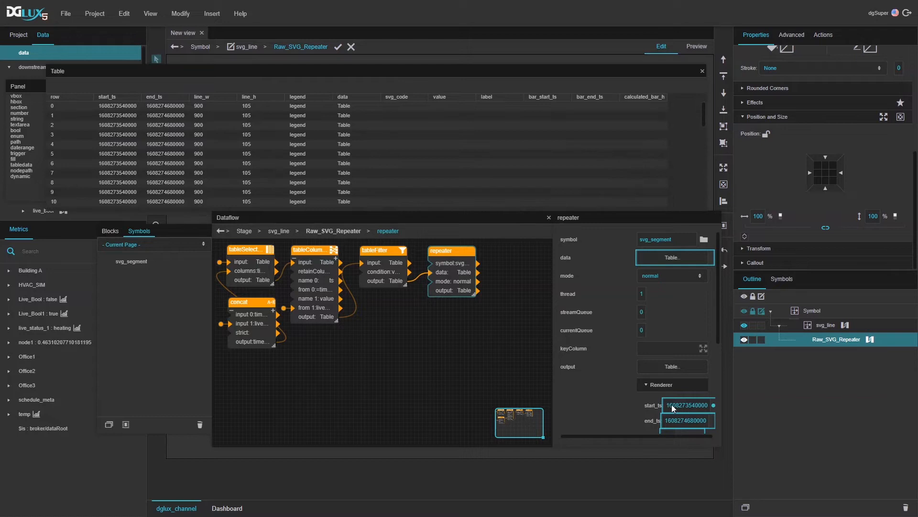
pyautogui.scroll(-3, 672, 404)
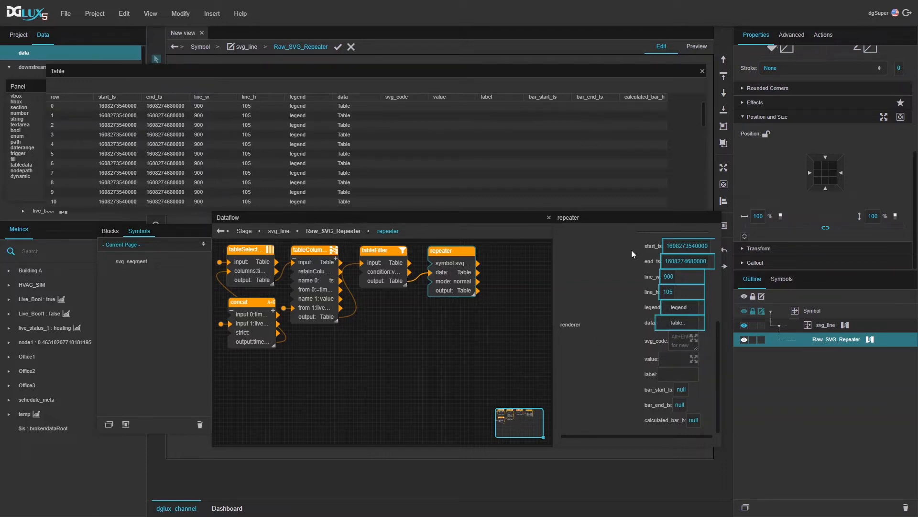
pyautogui.scroll(5, 823, 189)
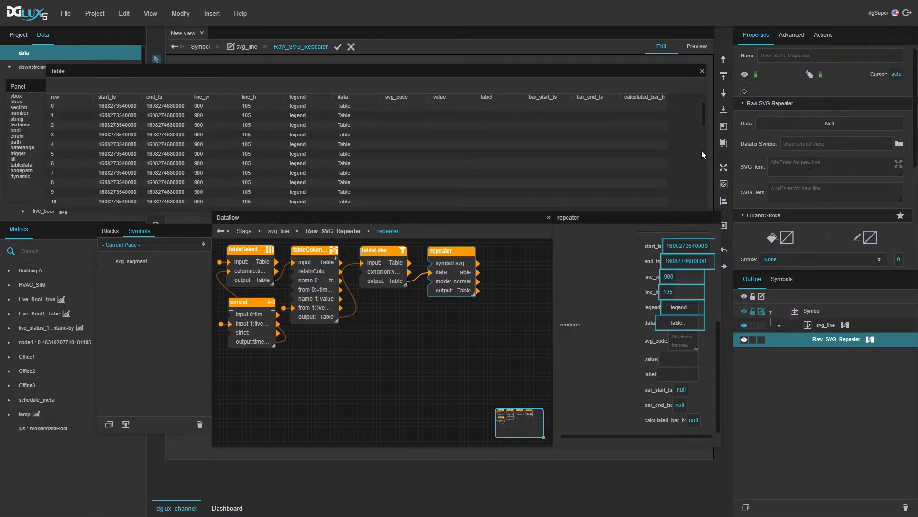
pyautogui.click(396, 106)
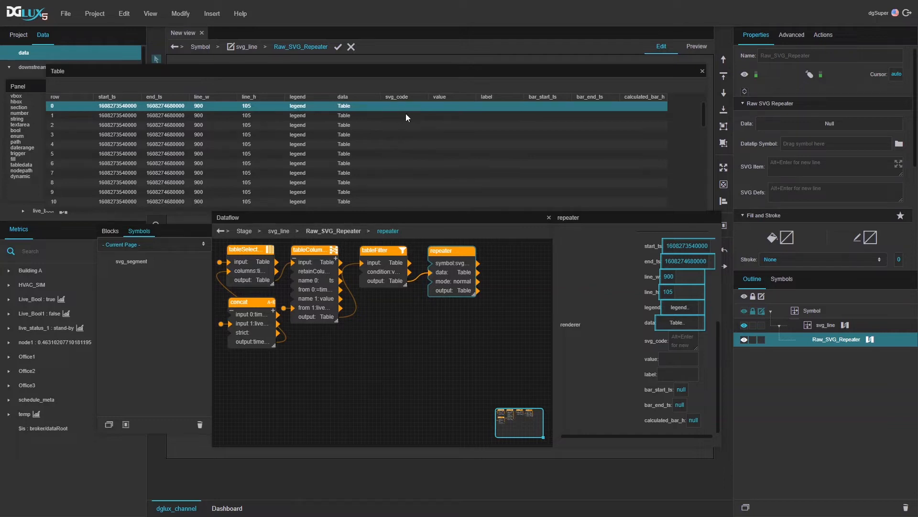
pyautogui.rightClick(444, 281)
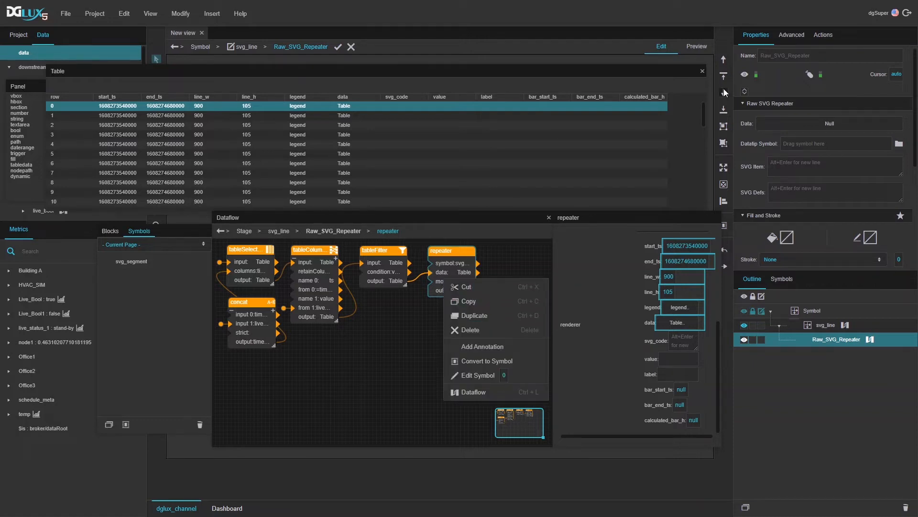
pyautogui.click(702, 68)
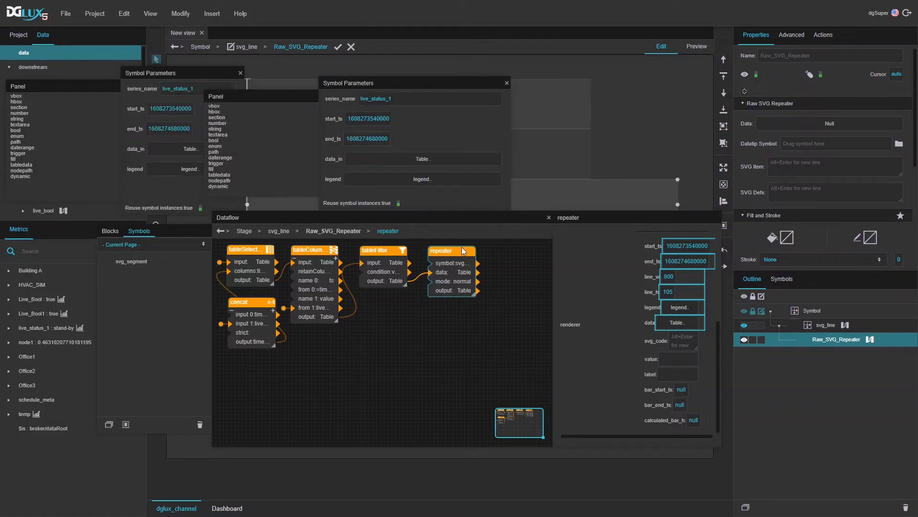
pyautogui.click(507, 84)
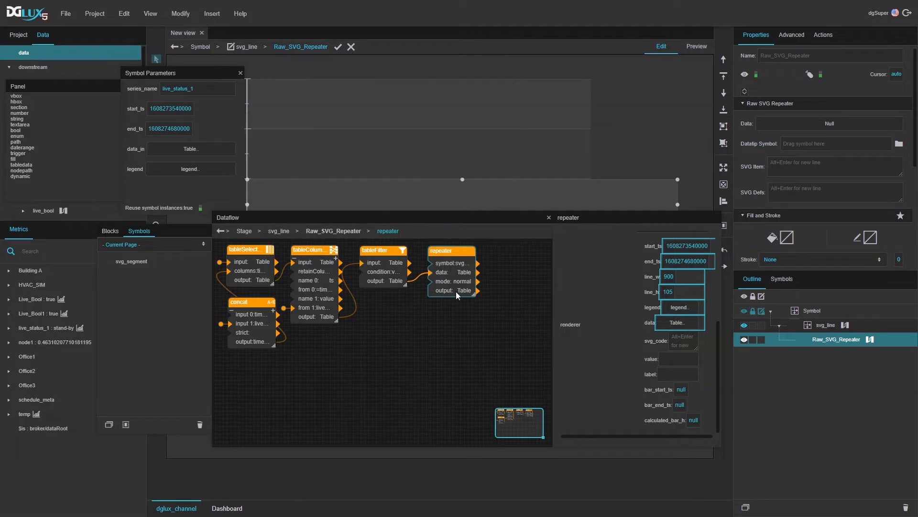
# Step: Open the repeater's svg_segment symbol for editing at instance 0 and show its symbol parameters beside the dataflow
pyautogui.rightClick(462, 274)
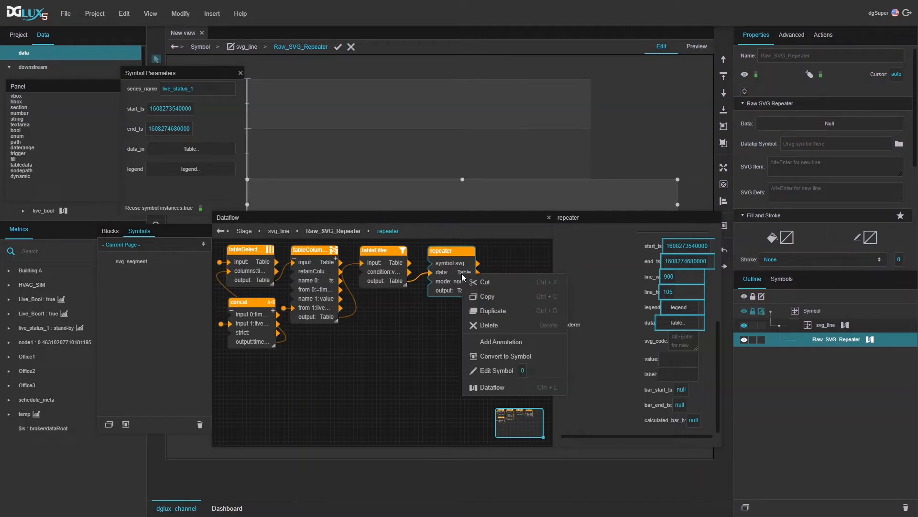
pyautogui.click(494, 372)
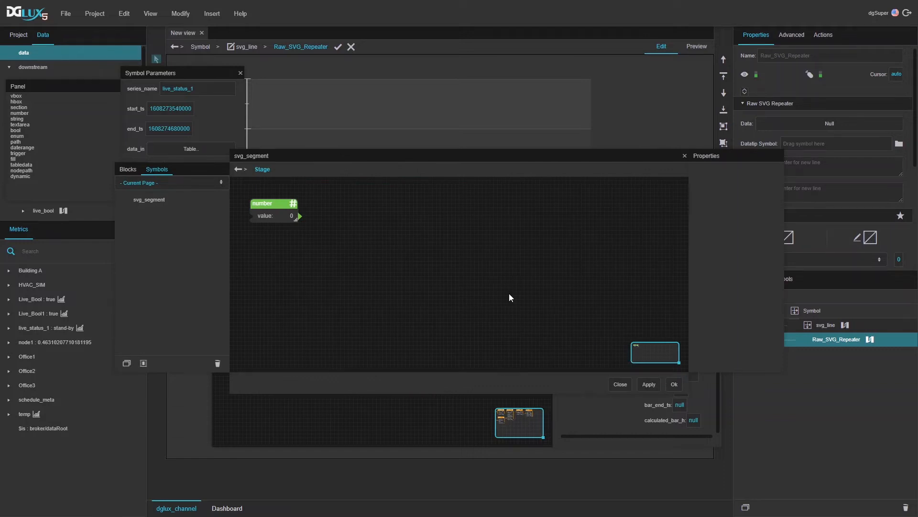
pyautogui.rightClick(407, 252)
pyautogui.click(437, 276)
pyautogui.moveTo(428, 81); pyautogui.dragTo(227, 53)
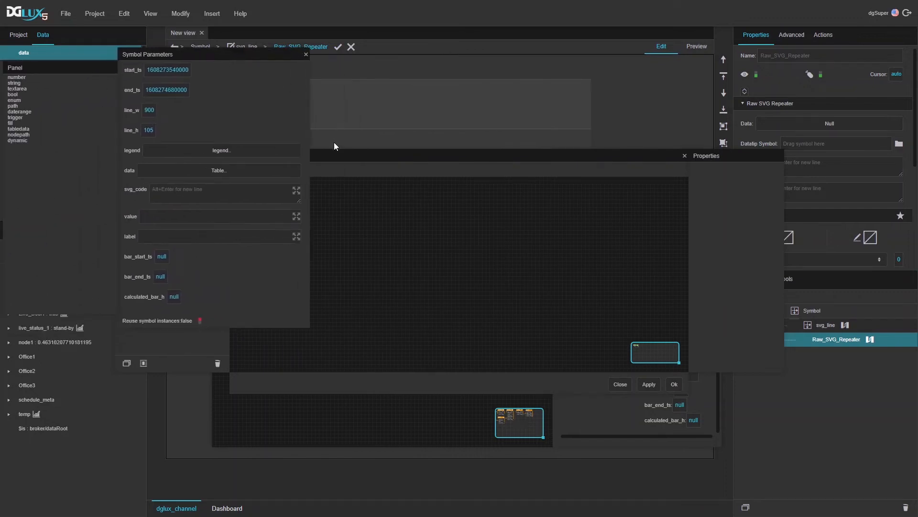
pyautogui.moveTo(340, 157); pyautogui.dragTo(449, 245)
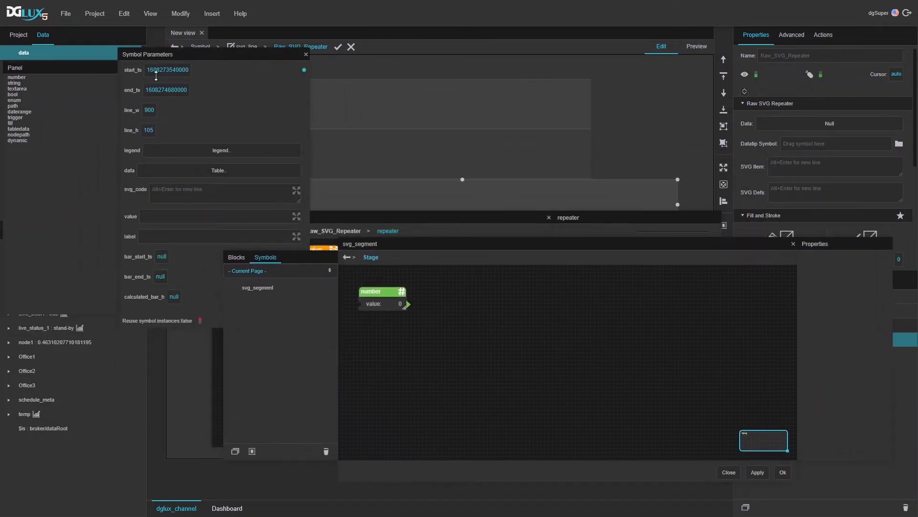
pyautogui.moveTo(396, 243); pyautogui.dragTo(395, 212)
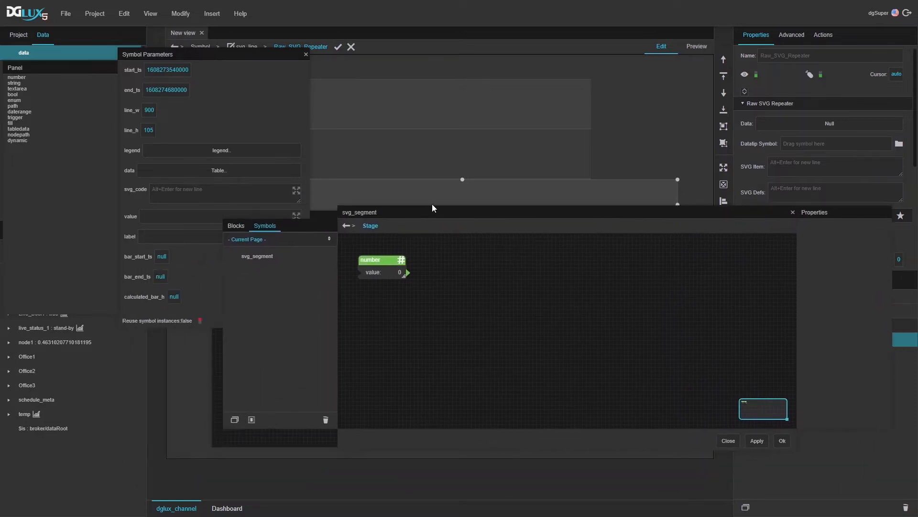
# Step: Add a Map to Table block above the number block in svg_segment, with its input bound to the data parameter
pyautogui.moveTo(390, 262); pyautogui.dragTo(438, 294)
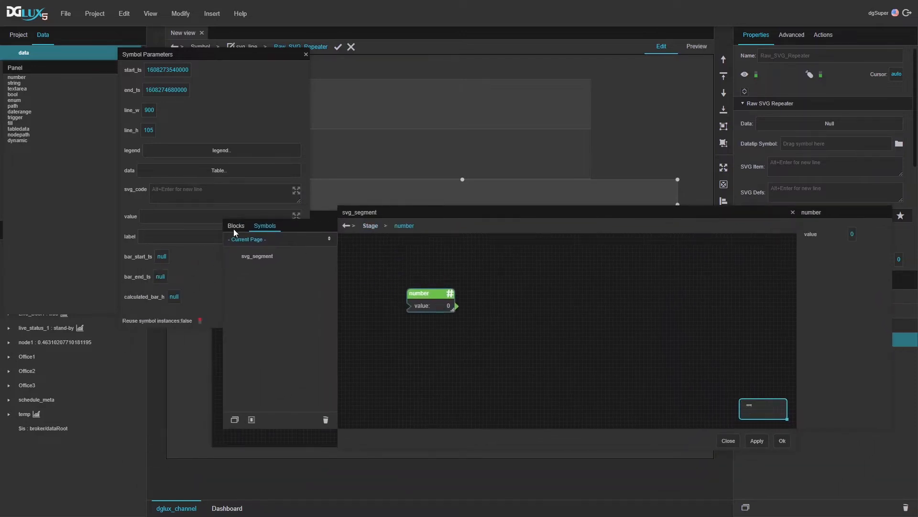
pyautogui.moveTo(233, 229); pyautogui.dragTo(237, 228)
pyautogui.doubleClick(275, 244)
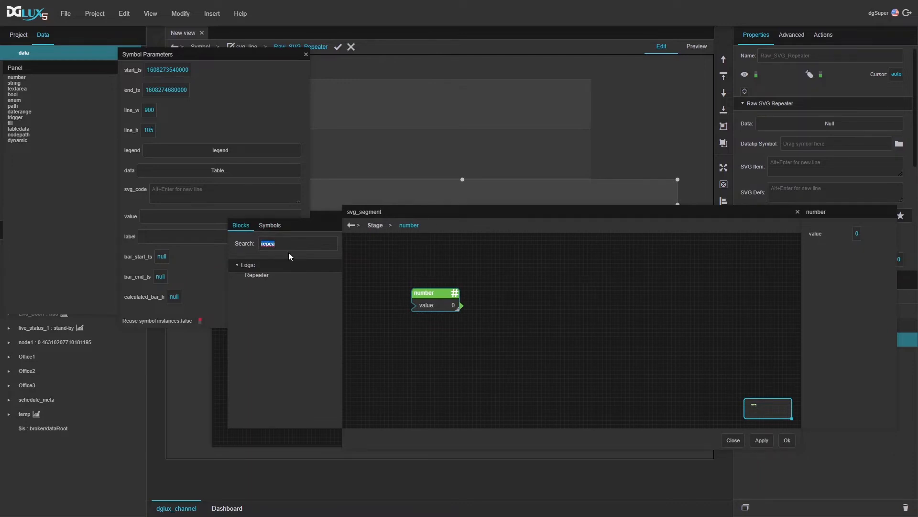
pyautogui.write('map')
pyautogui.moveTo(274, 341); pyautogui.dragTo(395, 243)
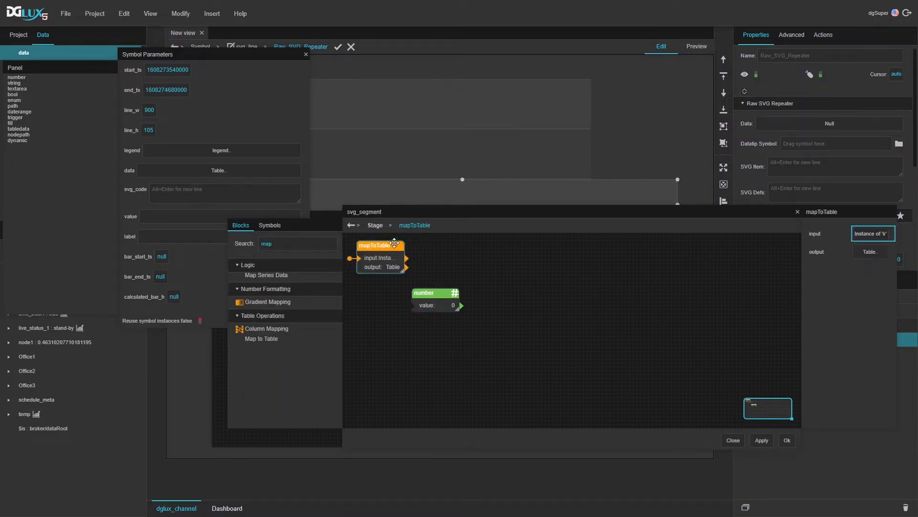
# Step: Check the mapToTable block's output table for instance 0 and close it
pyautogui.click(870, 252)
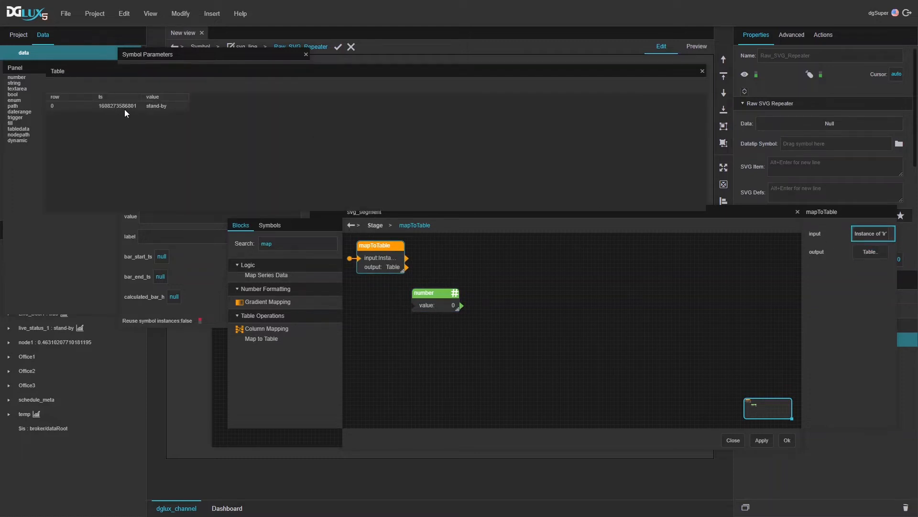
pyautogui.moveTo(703, 208); pyautogui.dragTo(194, 108)
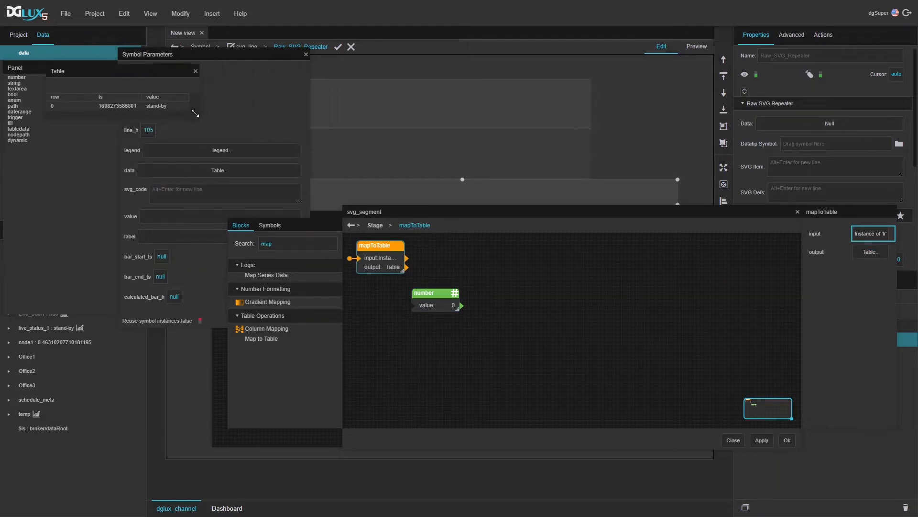
pyautogui.click(196, 71)
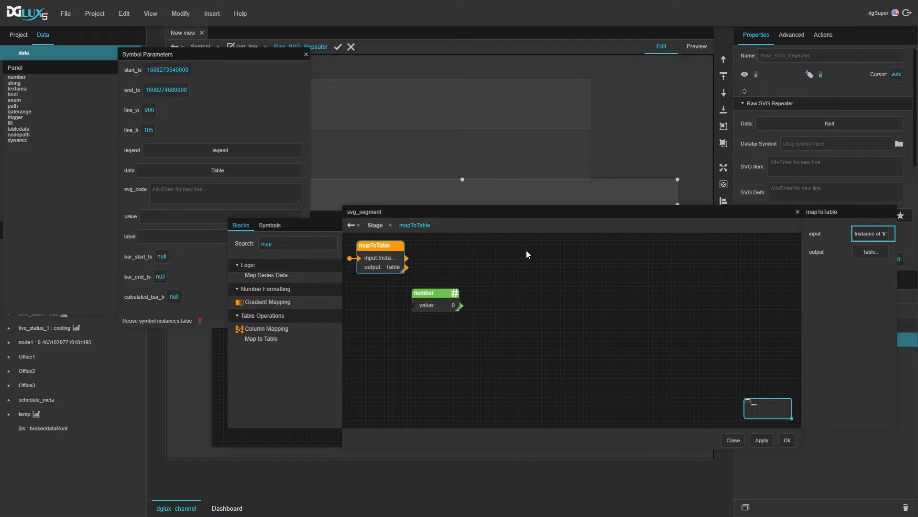
# Step: Narrow the svg_segment dataflow window and move it clear of the upper symbol parameters
pyautogui.moveTo(533, 213); pyautogui.dragTo(372, 222)
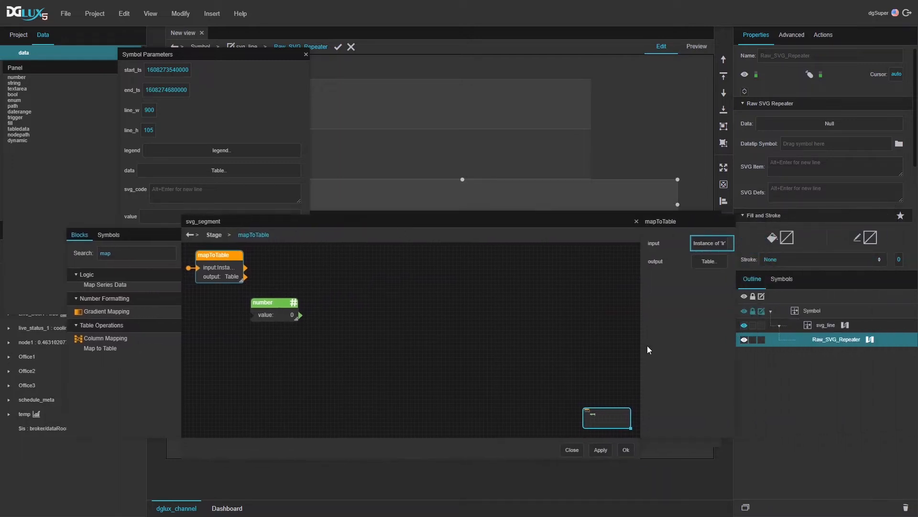
pyautogui.moveTo(639, 345); pyautogui.dragTo(512, 345)
pyautogui.moveTo(384, 222); pyautogui.dragTo(380, 259)
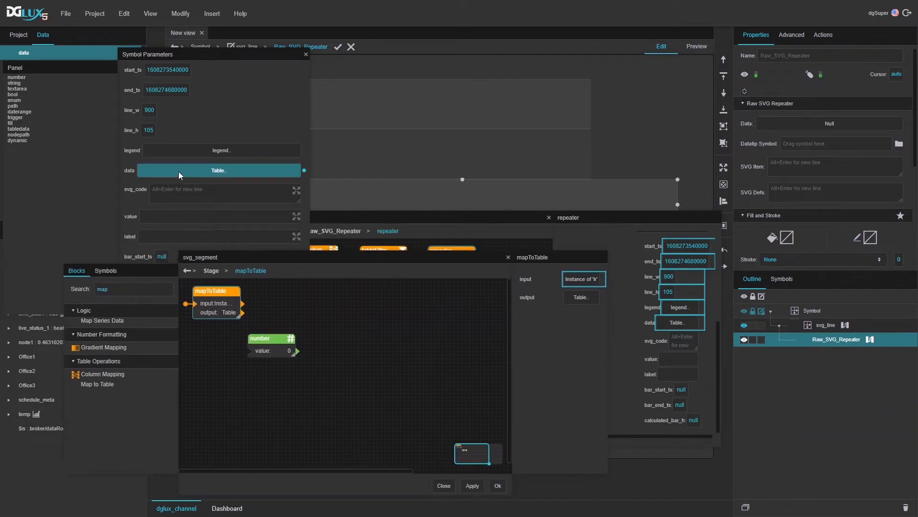
# Step: Reopen the mapToTable output table and examine its row 0
pyautogui.doubleClick(136, 292)
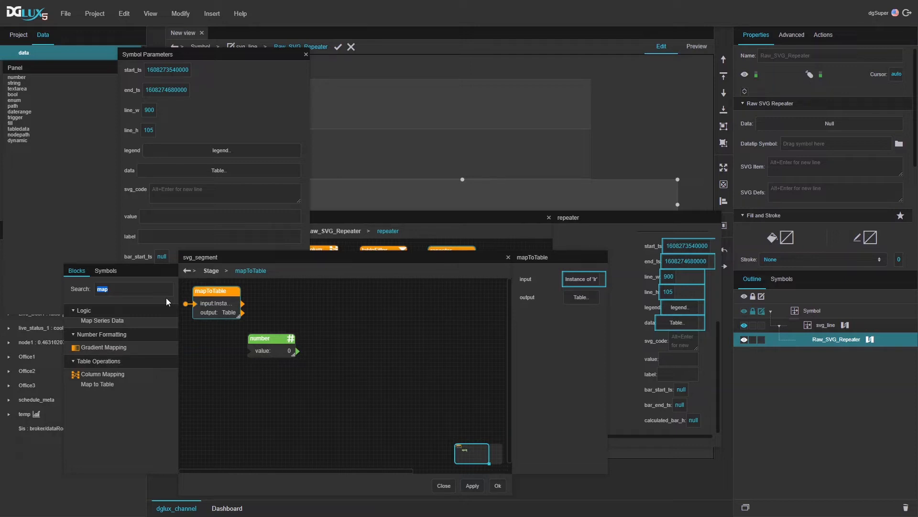
pyautogui.click(577, 297)
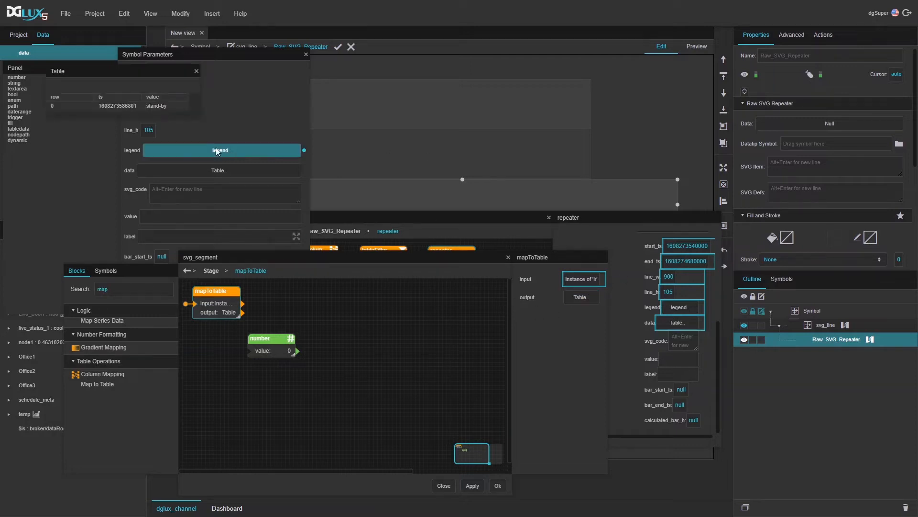
pyautogui.click(54, 107)
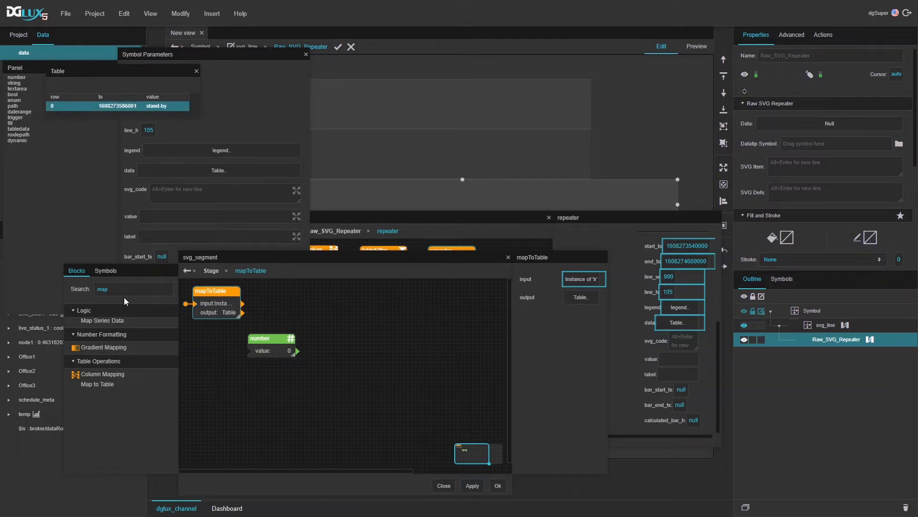
# Step: Save the svg_segment changes and reopen the symbol from the repeater for editing at instance 10
pyautogui.click(498, 486)
pyautogui.rightClick(457, 271)
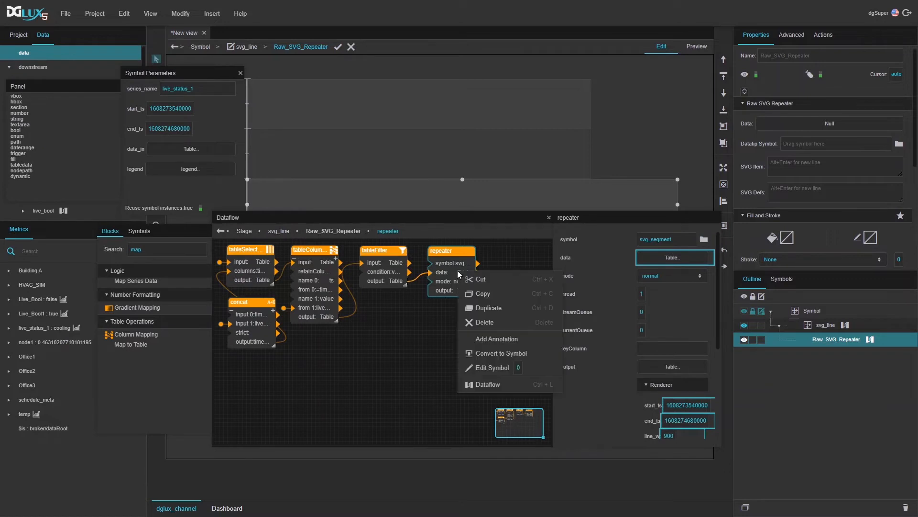
pyautogui.doubleClick(519, 367)
pyautogui.write('1')
pyautogui.click(499, 368)
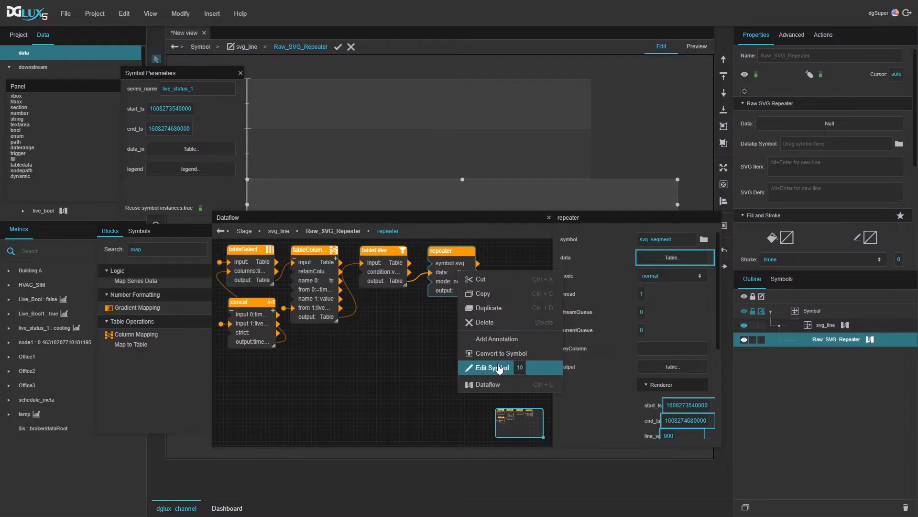
pyautogui.click(498, 368)
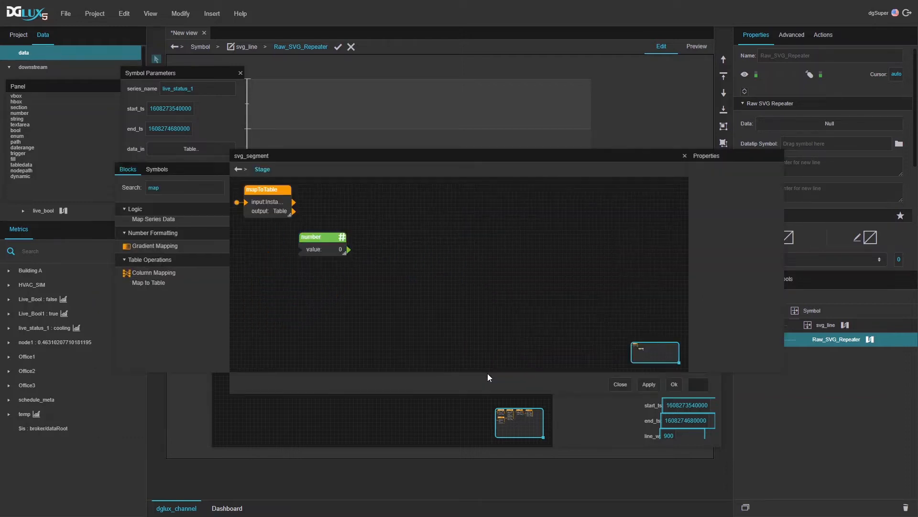
# Step: Add an Add block that takes the mapToTable row value as input 0 and 1 as input 1
pyautogui.click(268, 208)
pyautogui.click(759, 197)
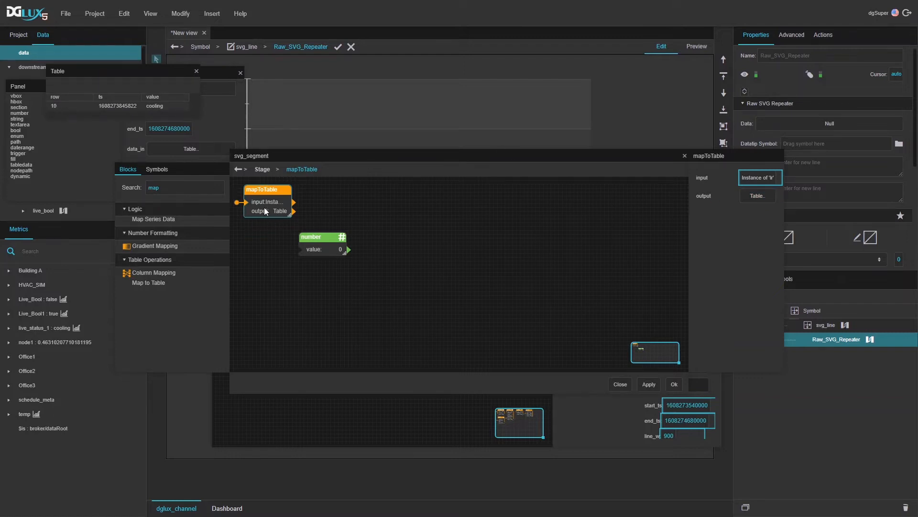
pyautogui.doubleClick(174, 188)
pyautogui.write('add')
pyautogui.moveTo(136, 222); pyautogui.dragTo(329, 197)
pyautogui.moveTo(64, 105); pyautogui.dragTo(346, 203)
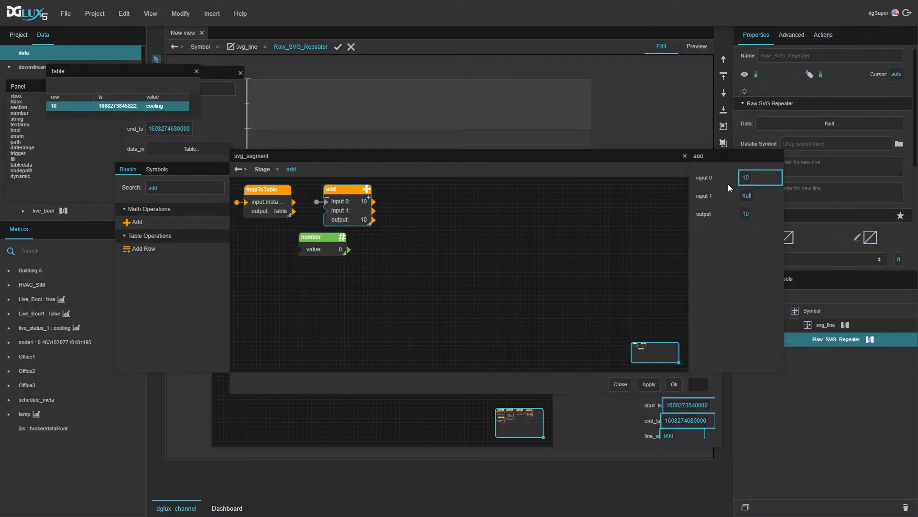
pyautogui.click(746, 196)
pyautogui.write('1')
# Step: Search the blocks for "sel" and place a Select Rows block beside the Add block
pyautogui.click(177, 187)
pyautogui.hotkey('ctrl', 'a')
pyautogui.write('sel')
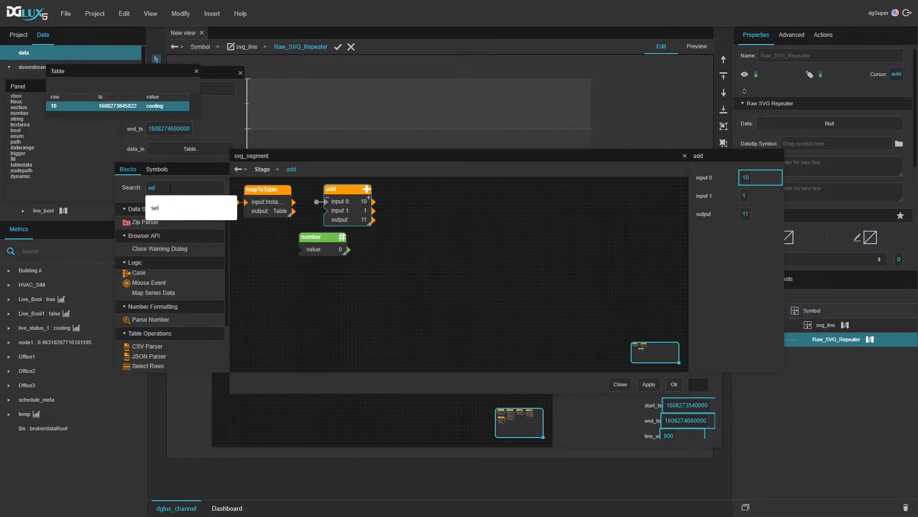
pyautogui.moveTo(149, 232); pyautogui.dragTo(421, 193)
pyautogui.click(421, 193)
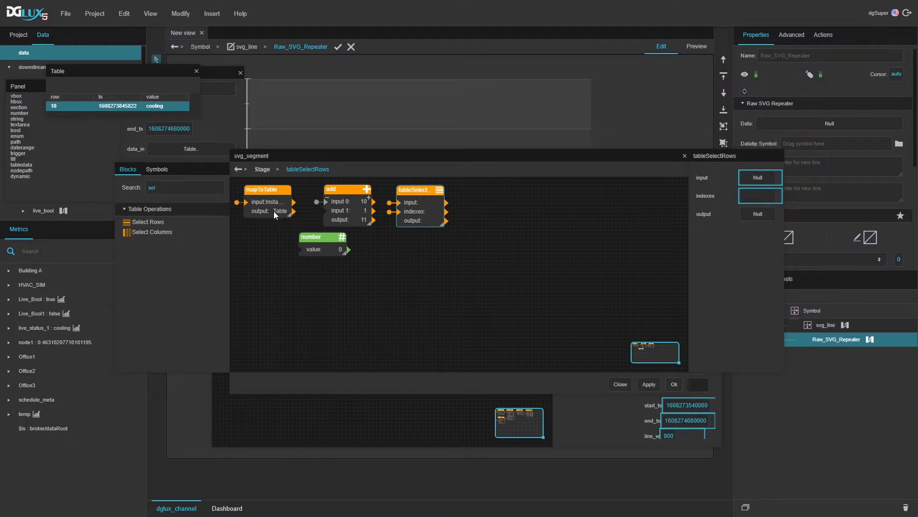
# Step: Bind the symbol's data parameter to the Select Rows input and the Add output to its indexes
pyautogui.click(240, 73)
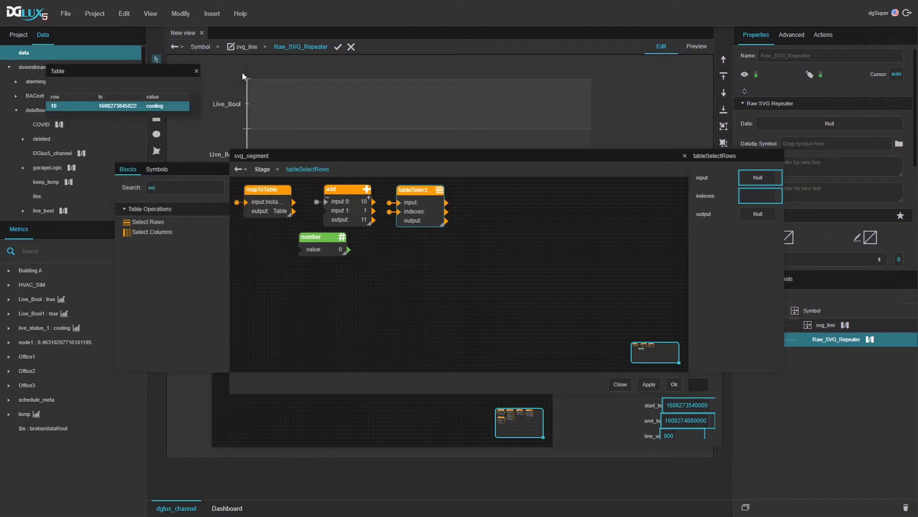
pyautogui.click(196, 72)
pyautogui.rightClick(468, 245)
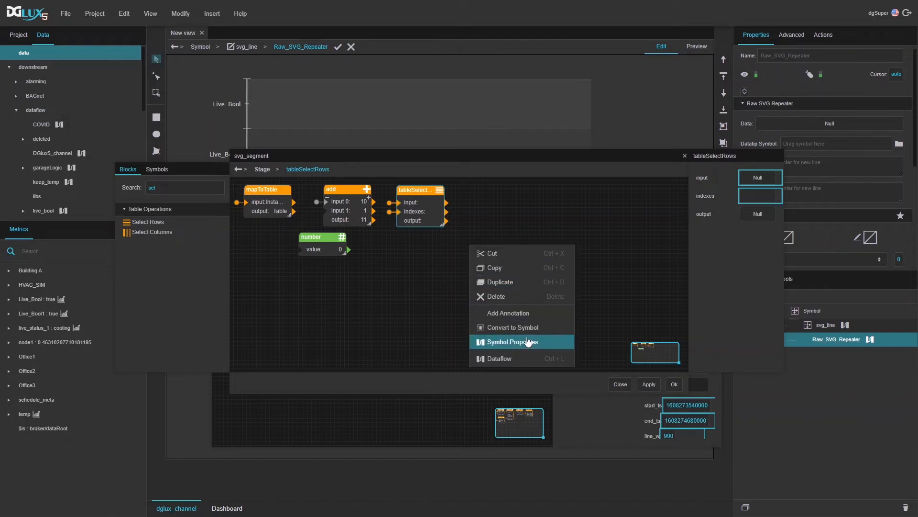
pyautogui.click(526, 343)
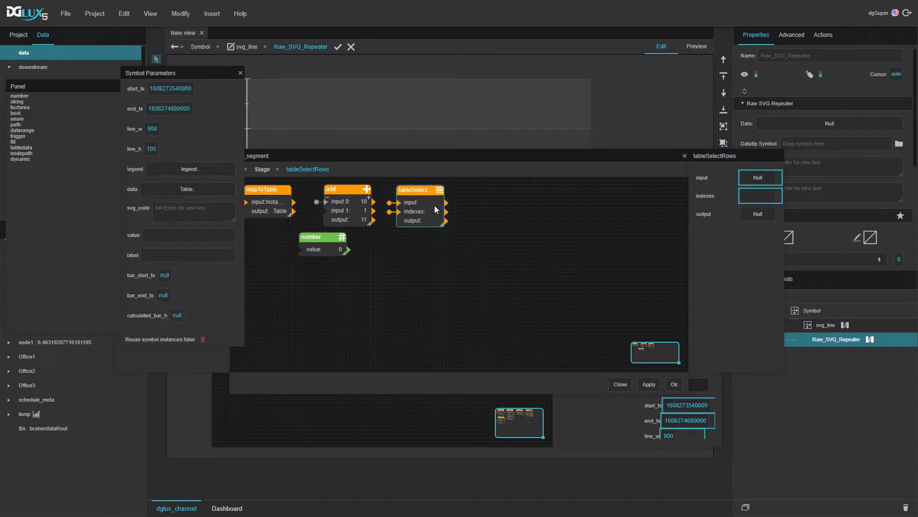
pyautogui.moveTo(239, 189); pyautogui.dragTo(399, 212)
# Step: Open the output tables of Select Rows and mapToTable side by side above the dataflow and compare their rows
pyautogui.click(762, 217)
pyautogui.moveTo(160, 75); pyautogui.dragTo(591, 103)
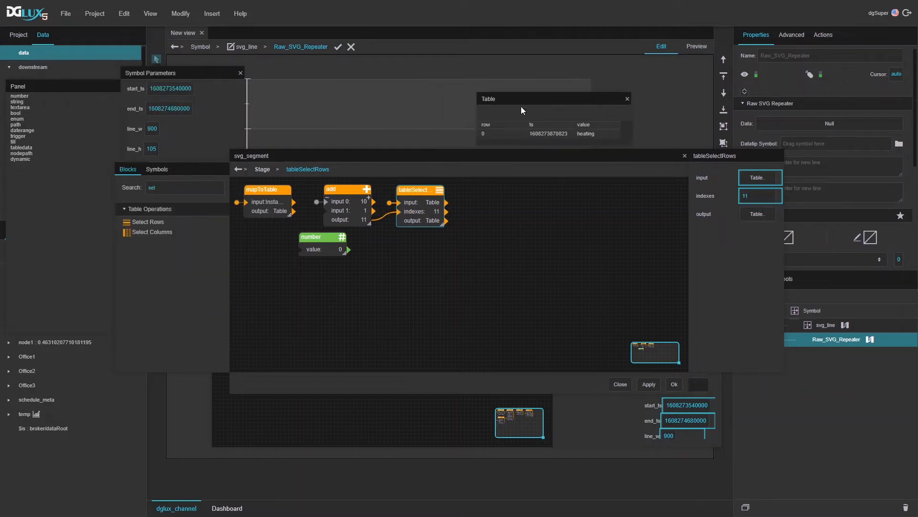
pyautogui.click(241, 72)
pyautogui.click(271, 199)
pyautogui.click(757, 196)
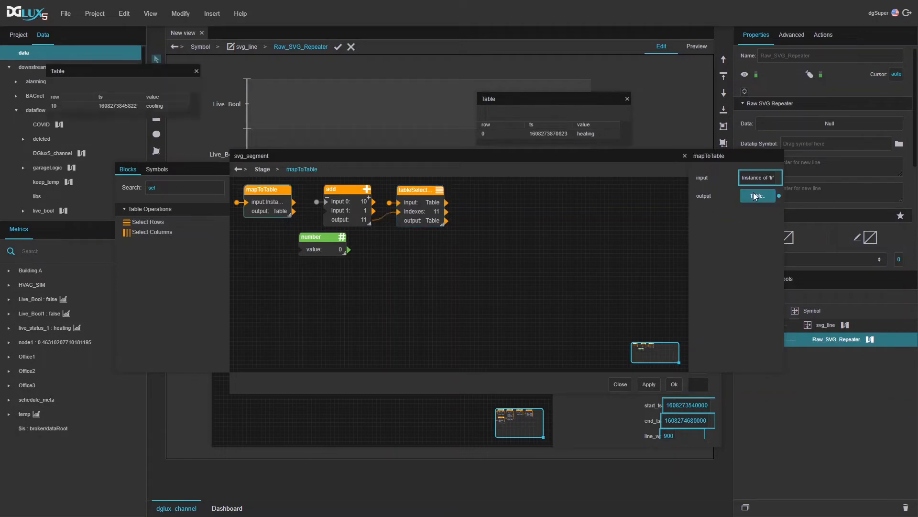
pyautogui.moveTo(110, 76); pyautogui.dragTo(348, 91)
pyautogui.click(361, 125)
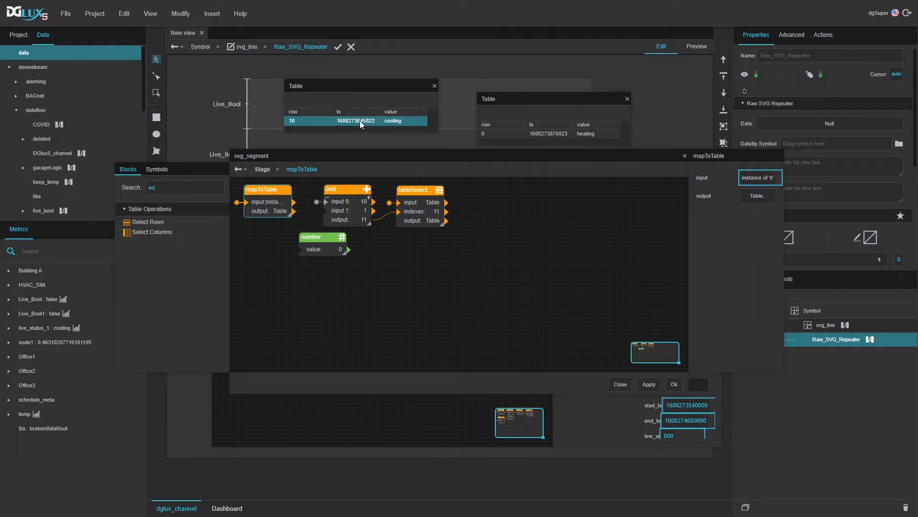
pyautogui.click(548, 136)
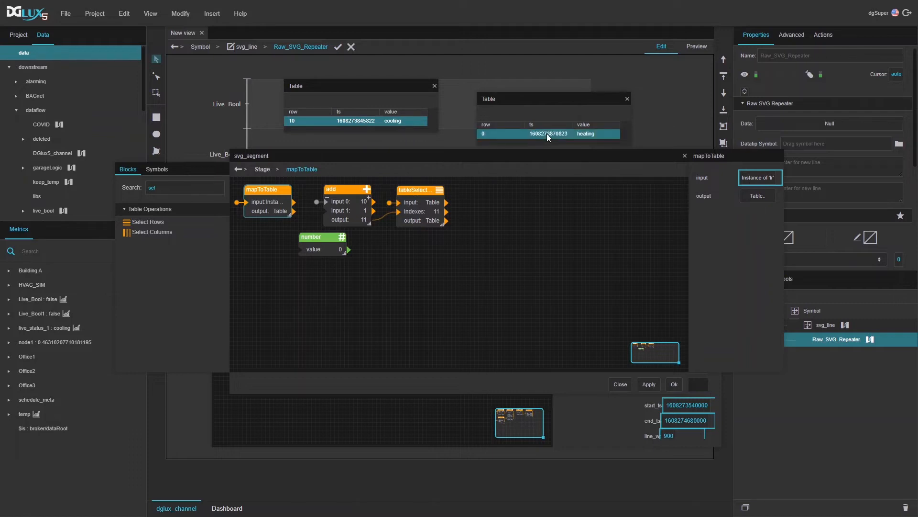
# Step: Bind bar_start_ts to the mapToTable row's ts and bar_end_ts to the Select Rows row's ts in the symbol parameters
pyautogui.rightClick(499, 312)
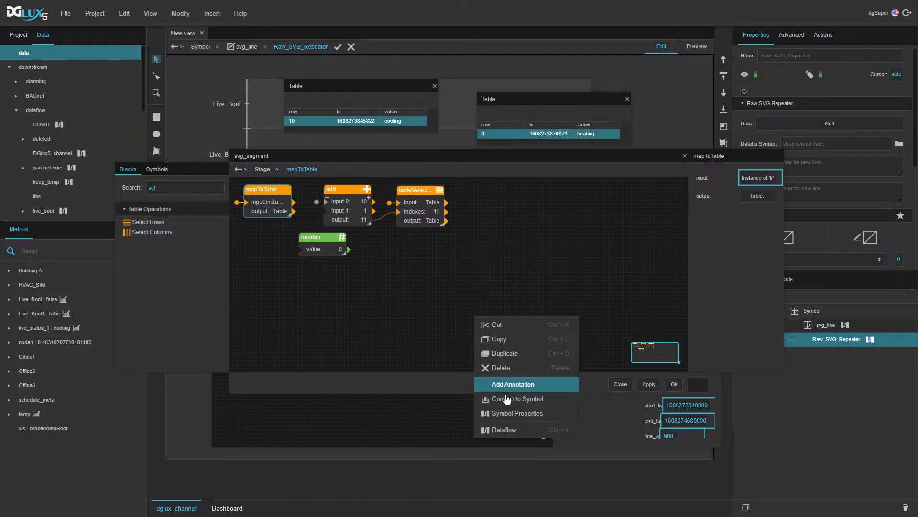
pyautogui.click(505, 414)
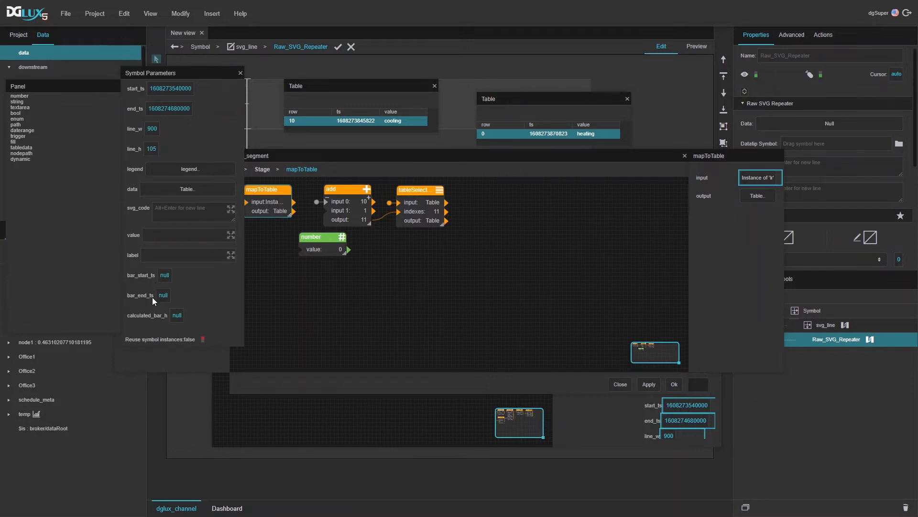
pyautogui.moveTo(355, 122); pyautogui.dragTo(164, 279)
pyautogui.moveTo(550, 136); pyautogui.dragTo(162, 300)
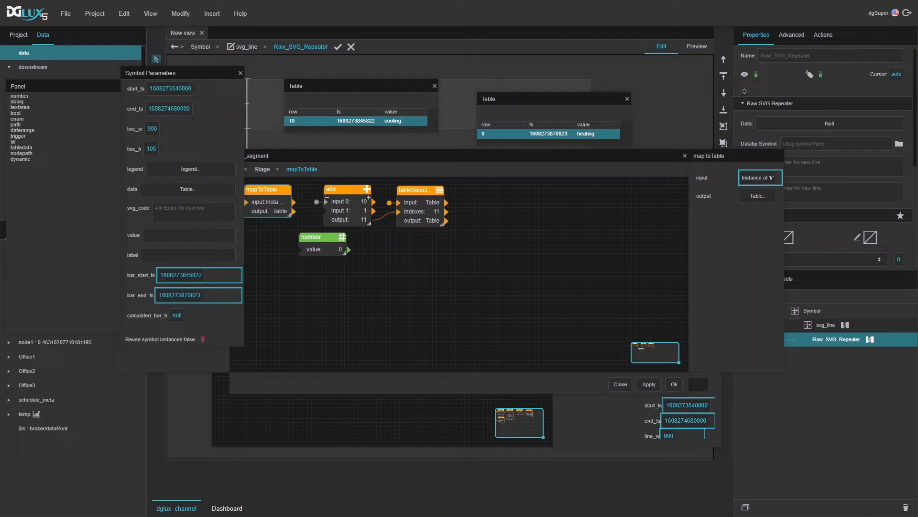
pyautogui.click(531, 327)
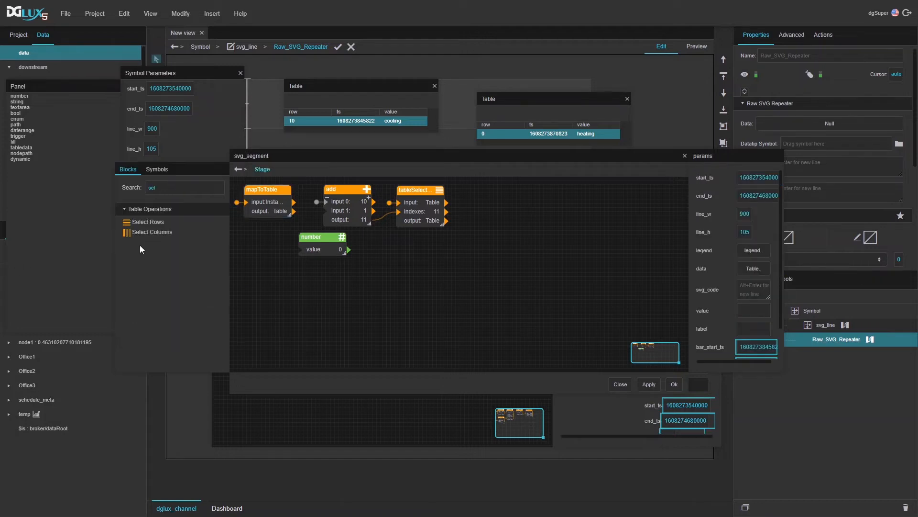
# Step: Add a Replace block after Select Rows and widen the block properties area of the dataflow window
pyautogui.doubleClick(189, 188)
pyautogui.write('eplace')
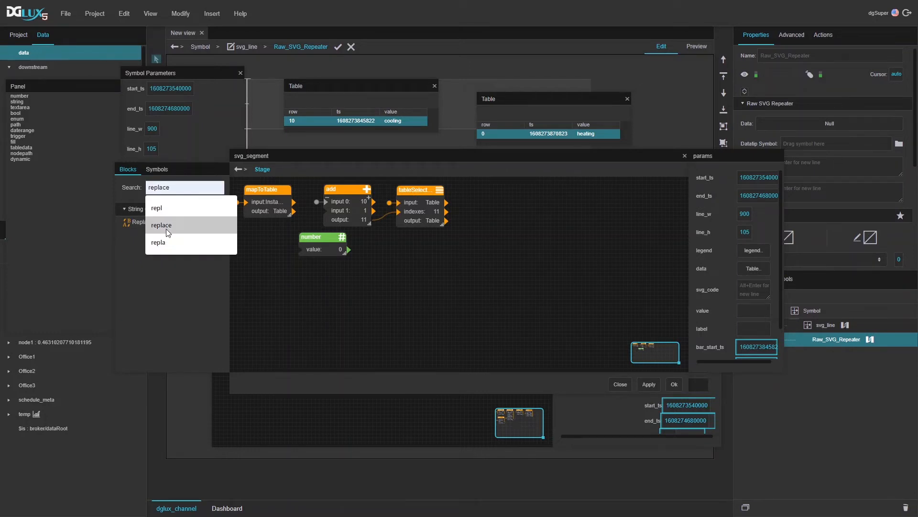
pyautogui.click(161, 225)
pyautogui.moveTo(142, 222); pyautogui.dragTo(504, 187)
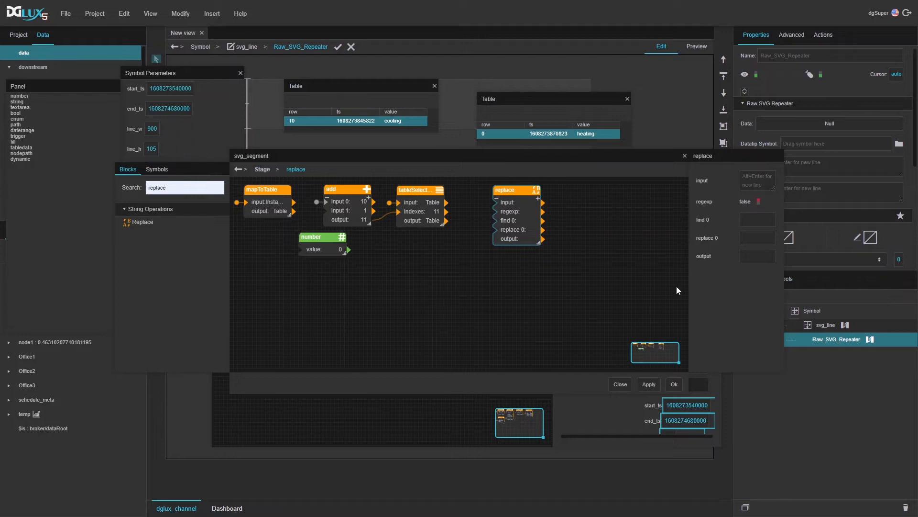
pyautogui.moveTo(688, 281); pyautogui.dragTo(632, 289)
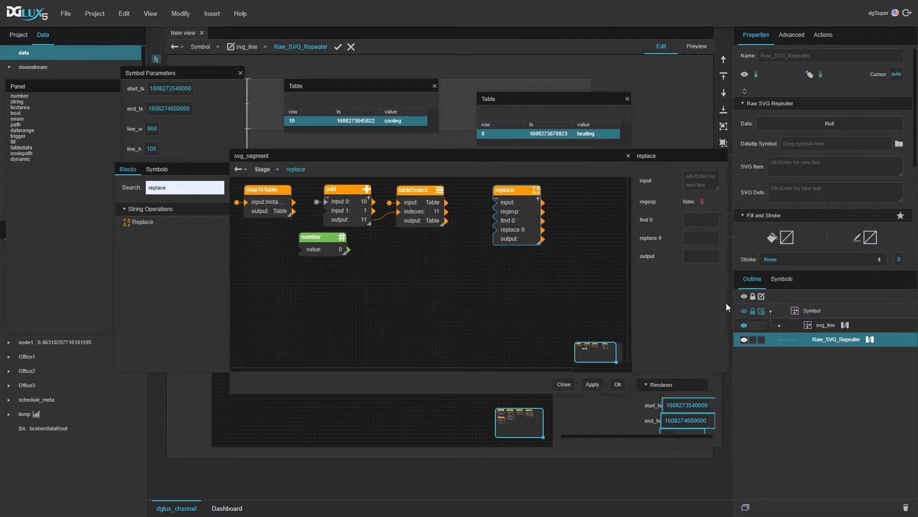
pyautogui.moveTo(724, 303); pyautogui.dragTo(840, 307)
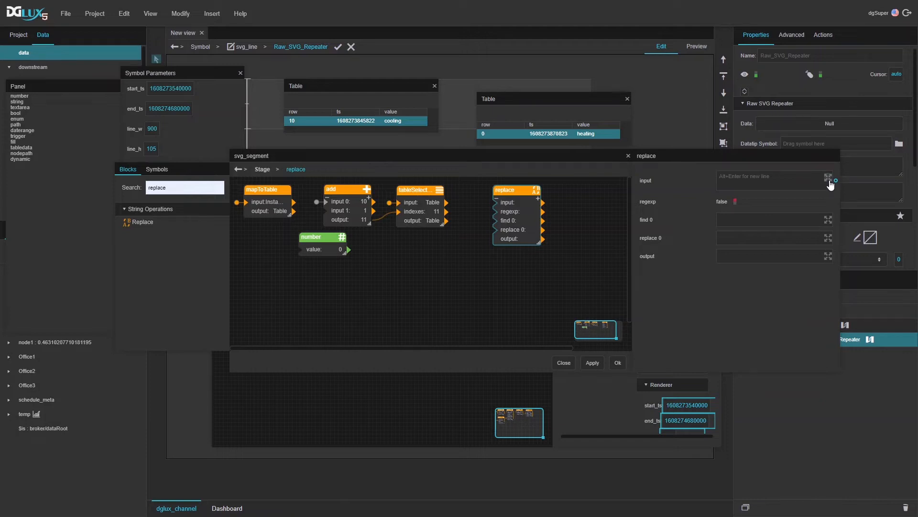
# Step: Open the Replace block's input in the expanded text editor and paste the SVG rect code as its only content
pyautogui.click(828, 180)
pyautogui.write('<svg width="938" height="98">   <rect x="57.96358974358974" y="24" width="4.8114589743589775" height="50"   style="fill:#ff3333;stroke:white;stroke-width:1;fill-opacity:1;stroke-opacity:1" /> </svg>')
pyautogui.moveTo(508, 105); pyautogui.dragTo(480, 78)
pyautogui.hotkey('ctrl', 'c')
pyautogui.click(508, 105)
pyautogui.hotkey('ctrl', 'a')
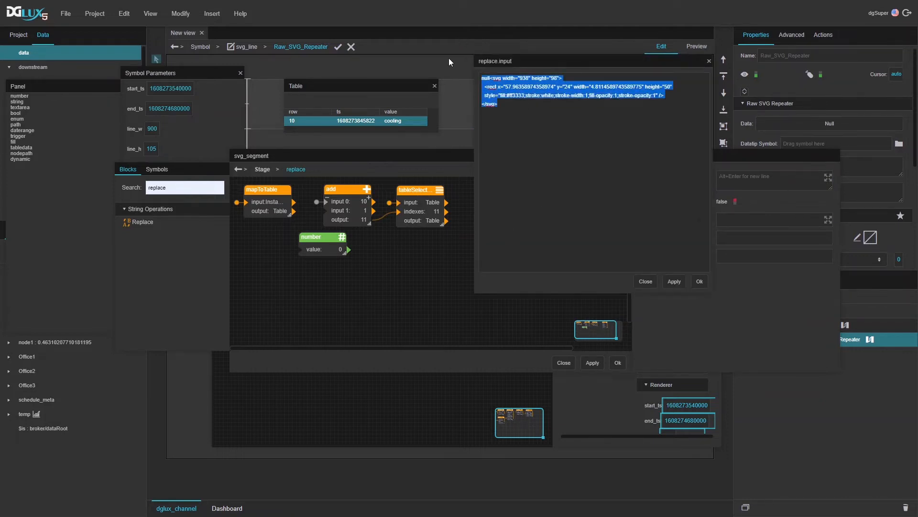
pyautogui.hotkey('ctrl', 'v')
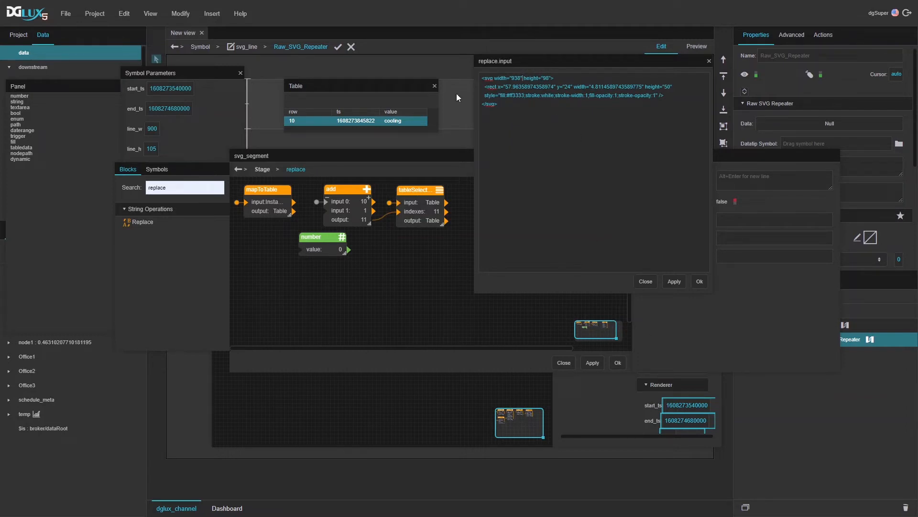
# Step: Replace the svg element's width with <box_w> and its height with box_h
pyautogui.hotkey('ctrl', 'shift', 'Left')
pyautogui.write('<box_w>')
pyautogui.press('Delete')
pyautogui.press('Delete')
pyautogui.write('box_h')
# Step: Replace the rect's x and y numbers with the placeholders <start_x> and <start_y>
pyautogui.moveTo(506, 87); pyautogui.dragTo(554, 86)
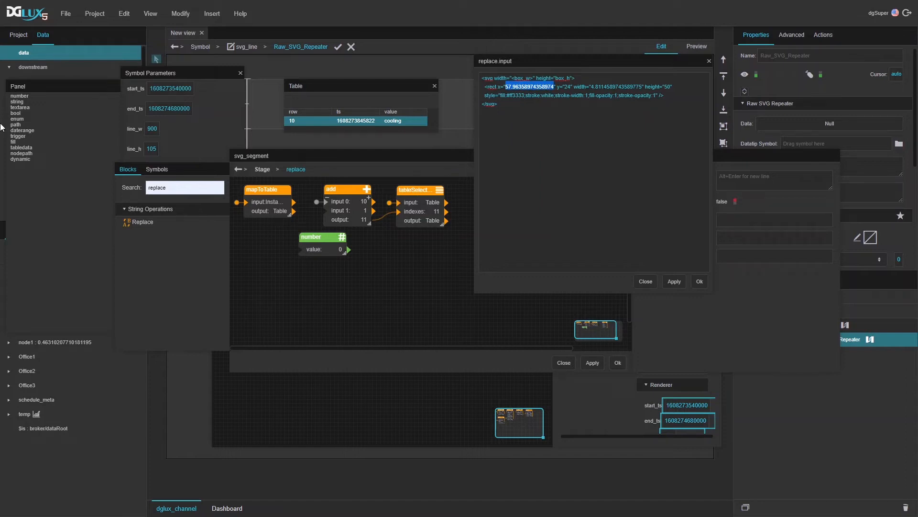
pyautogui.write('<')
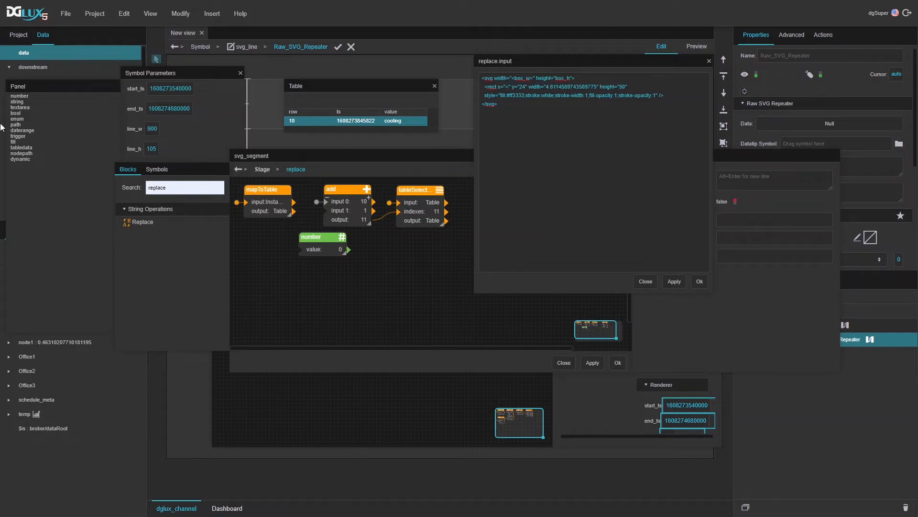
pyautogui.write('start_x>')
pyautogui.hotkey('shift', 'Right')
pyautogui.hotkey('shift', 'Right')
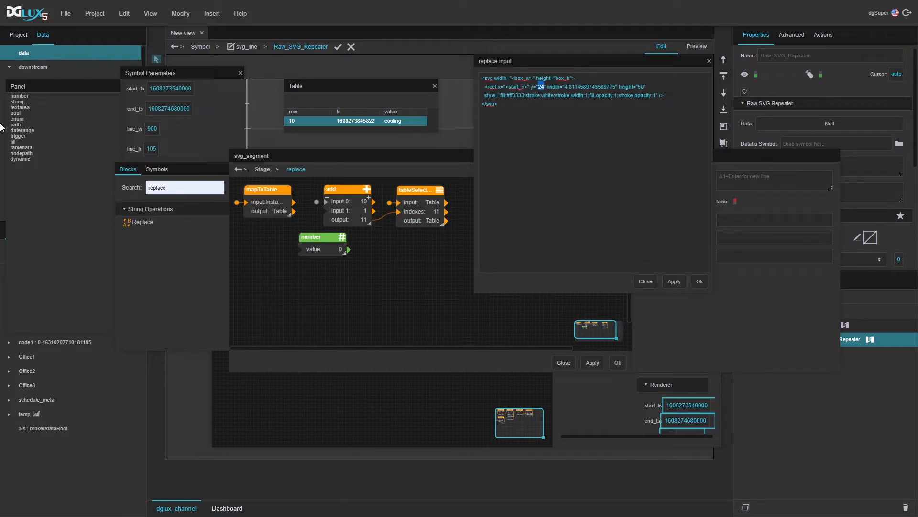
pyautogui.write('<start_y>')
# Step: Replace the rect's width and height numbers with the placeholders <w> and <h>
pyautogui.hotkey('shift', 'Right')
pyautogui.hotkey('shift', 'Right')
pyautogui.hotkey('shift', 'Right')
pyautogui.hotkey('shift', 'Right')
pyautogui.hotkey('shift', 'Right')
pyautogui.hotkey('shift', 'Right')
pyautogui.hotkey('shift', 'Right')
pyautogui.hotkey('shift', 'Right')
pyautogui.hotkey('shift', 'Right')
pyautogui.hotkey('shift', 'Right')
pyautogui.hotkey('shift', 'Right')
pyautogui.hotkey('shift', 'Right')
pyautogui.hotkey('shift', 'Right')
pyautogui.hotkey('shift', 'Right')
pyautogui.hotkey('shift', 'Right')
pyautogui.hotkey('shift', 'Right')
pyautogui.hotkey('shift', 'Right')
pyautogui.hotkey('shift', 'Right')
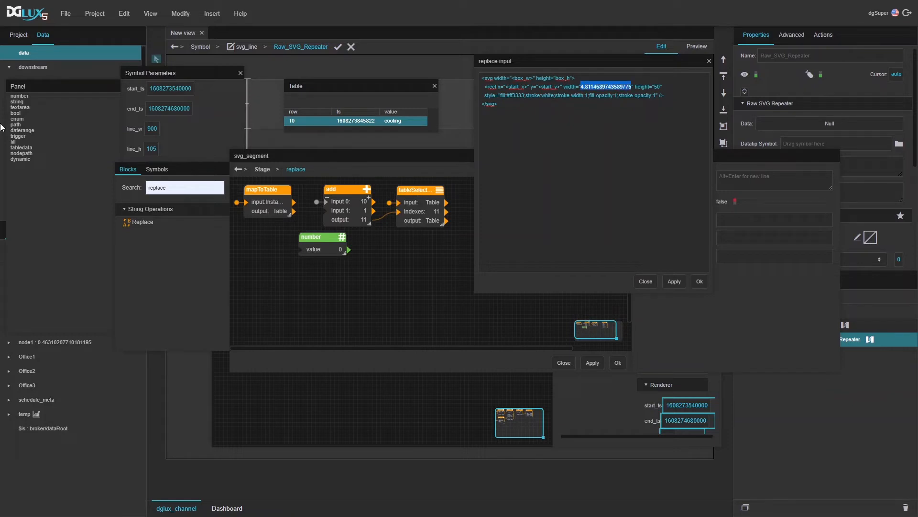
pyautogui.write('<w')
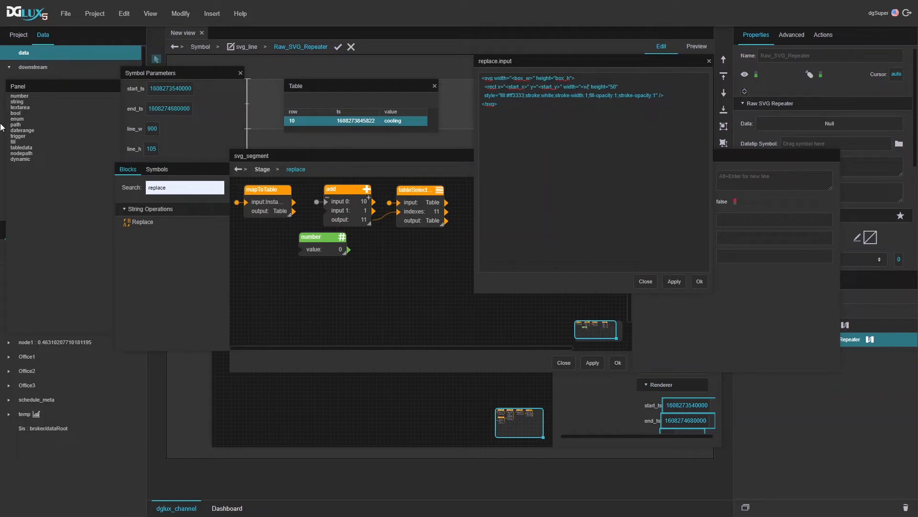
pyautogui.write('>')
pyautogui.hotkey('shift', 'Right')
pyautogui.hotkey('shift', 'Right')
pyautogui.write('<h')
# Step: Shorten the rect's position placeholders to <x> and <y>
pyautogui.press('BackSpace')
pyautogui.press('BackSpace')
pyautogui.press('BackSpace')
pyautogui.press('BackSpace')
pyautogui.press('BackSpace')
pyautogui.press('BackSpace')
pyautogui.press('BackSpace')
pyautogui.press('BackSpace')
pyautogui.press('BackSpace')
pyautogui.press('BackSpace')
pyautogui.press('BackSpace')
pyautogui.press('BackSpace')
# Step: Replace the rect's fill and stroke colours with the placeholders <fill> and <stroke_color>
pyautogui.hotkey('shift', 'Right')
pyautogui.hotkey('shift', 'Right')
pyautogui.hotkey('shift', 'Right')
pyautogui.hotkey('shift', 'Right')
pyautogui.hotkey('shift', 'Right')
pyautogui.hotkey('shift', 'Right')
pyautogui.hotkey('shift', 'Right')
pyautogui.write('<fill>')
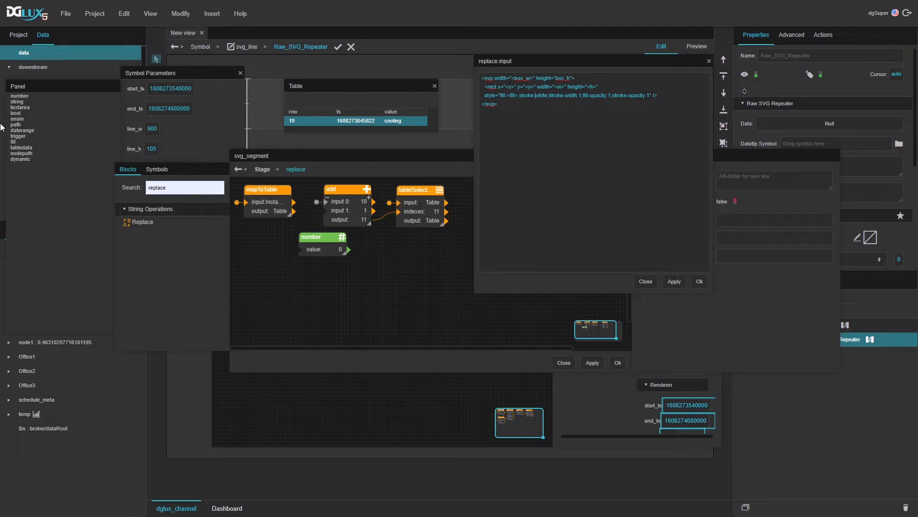
pyautogui.hotkey('shift', 'Right')
pyautogui.hotkey('shift', 'Right')
pyautogui.hotkey('shift', 'Right')
pyautogui.hotkey('shift', 'Right')
pyautogui.hotkey('shift', 'Right')
pyautogui.write('<stroke_color>')
# Step: Replace both the fill-opacity and stroke-opacity values with the placeholder <opp>
pyautogui.hotkey('shift', 'Right')
pyautogui.write('<opa>')
pyautogui.hotkey('shift', 'Left')
pyautogui.write('<opp>')
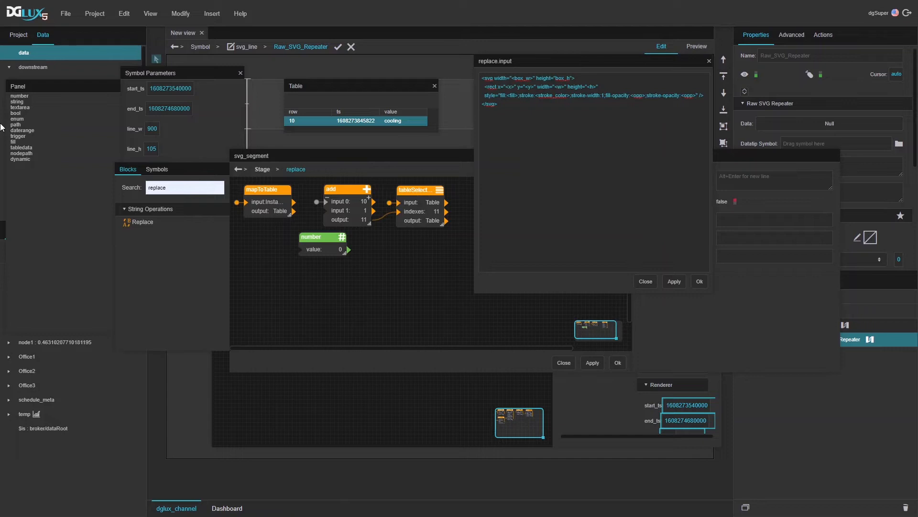
pyautogui.write('"')
# Step: Apply the SVG template, shrink its editor to fit above the dataflow window, and widen the Replace block
pyautogui.click(674, 281)
pyautogui.moveTo(570, 289); pyautogui.dragTo(607, 133)
pyautogui.moveTo(714, 139)
pyautogui.mouseDown()
pyautogui.moveTo(750, 131)
pyautogui.moveTo(728, 131)
pyautogui.mouseUp()
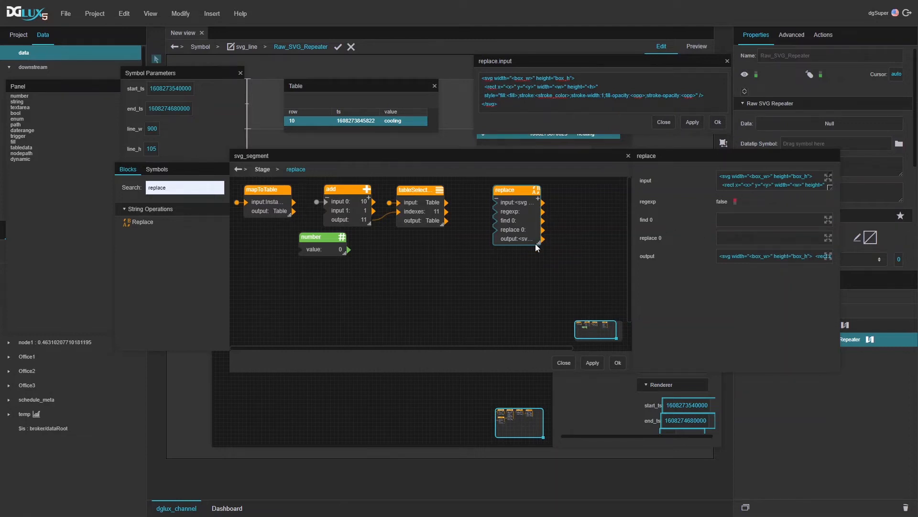
pyautogui.moveTo(537, 242); pyautogui.dragTo(590, 190)
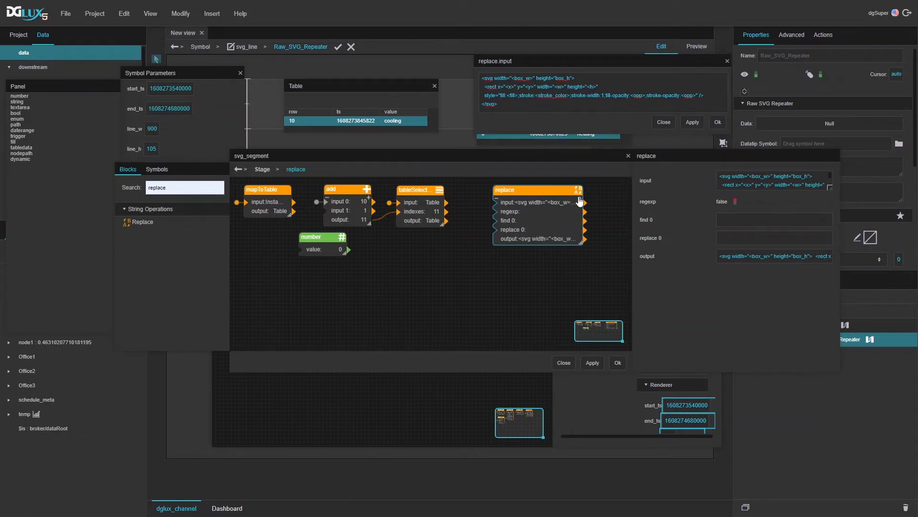
# Step: Extend the Replace block to five find/replace pairs
pyautogui.click(580, 199)
pyautogui.click(580, 199)
pyautogui.click(580, 199)
pyautogui.click(579, 198)
# Step: Set find 0 to find 4 of the Replace block to <box_w>, <box_h>, <x>, <y> and <w>
pyautogui.click(733, 219)
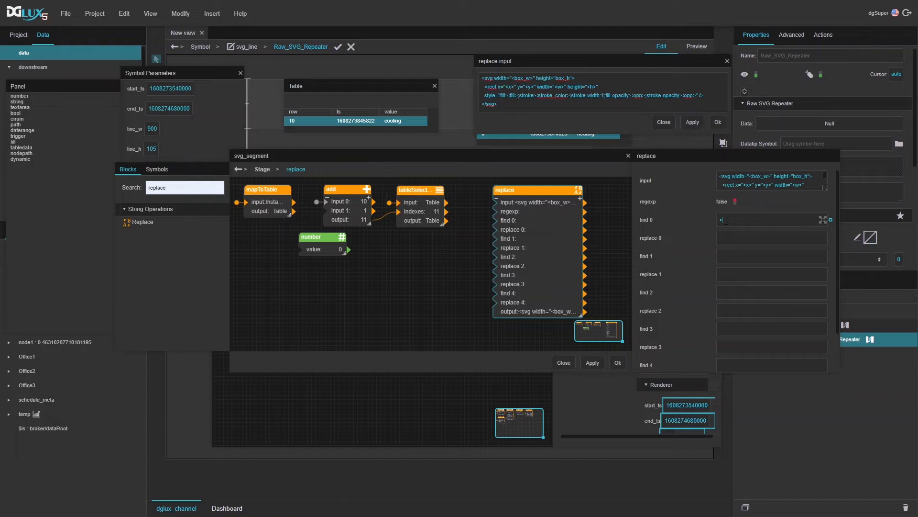
pyautogui.write('<box_w>')
pyautogui.press('Tab')
pyautogui.write('<box_h>')
pyautogui.press('Tab')
pyautogui.write('<x>')
pyautogui.press('Tab')
pyautogui.press('Tab')
pyautogui.write('<y>')
pyautogui.press('Tab')
pyautogui.press('Tab')
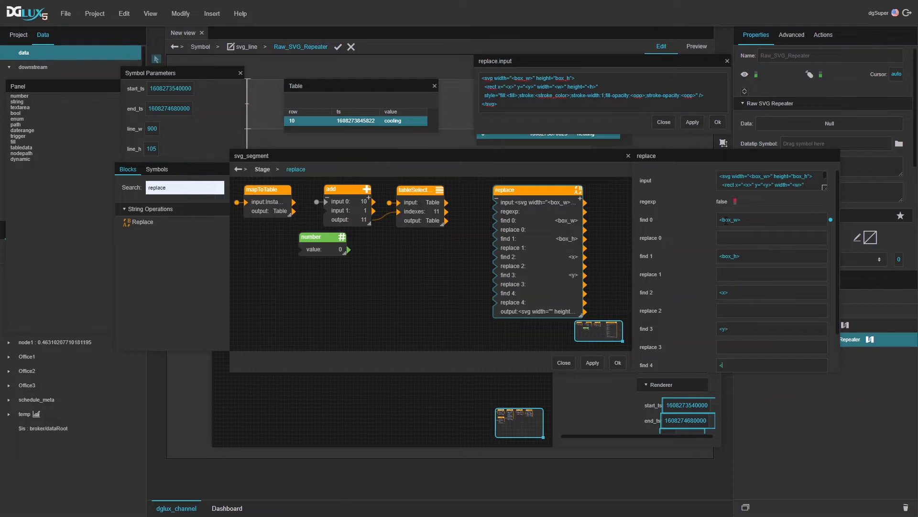
pyautogui.write('<w>')
pyautogui.press('Tab')
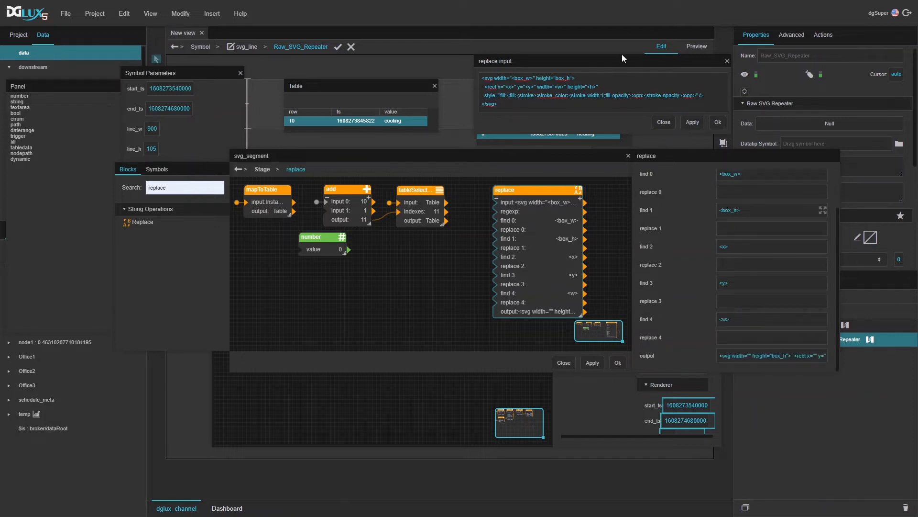
# Step: Add further find/replace pairs to the Replace block for the remaining placeholders
pyautogui.click(580, 199)
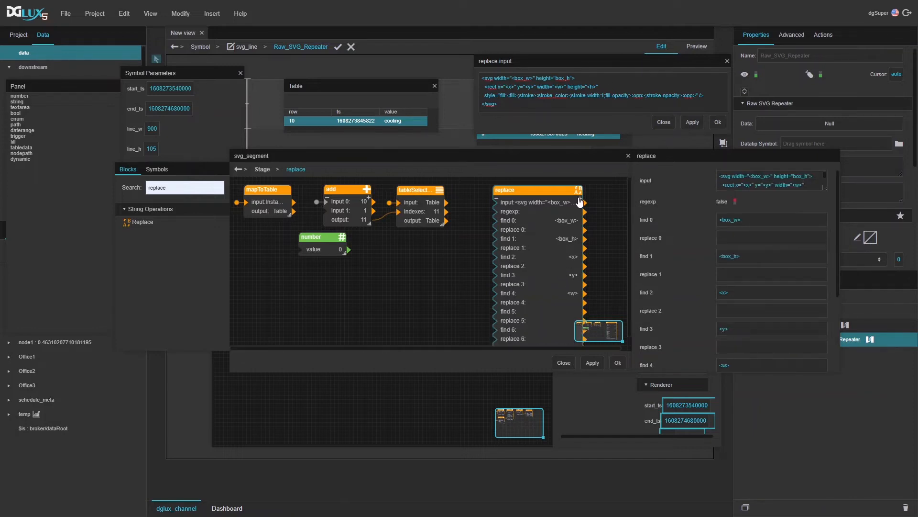
pyautogui.scroll(-5, 785, 242)
pyautogui.scroll(3, 765, 249)
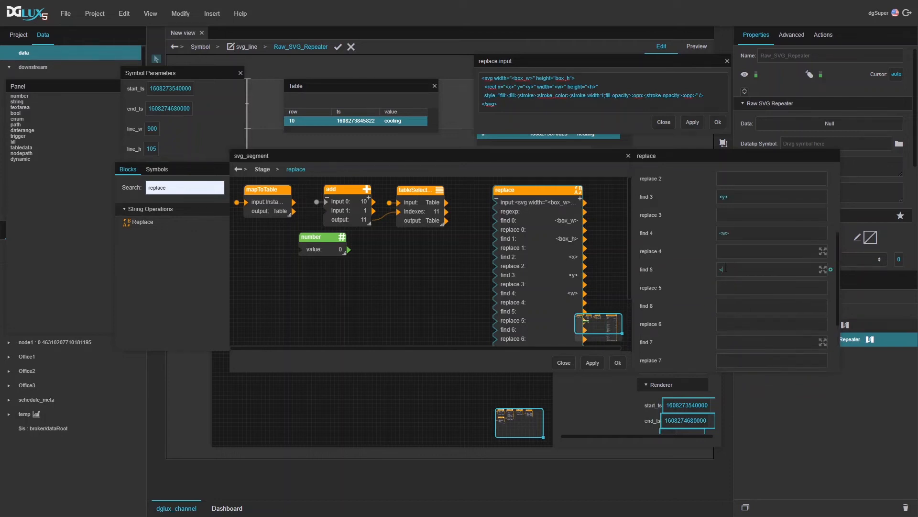
# Step: Set find 5 to find 8 of the Replace block to <h>, <fill>, <stroke_color> and <opp>
pyautogui.write('>')
pyautogui.press('Tab')
pyautogui.press('Tab')
pyautogui.press('Tab')
pyautogui.write('<stroke_color')
pyautogui.press('Tab')
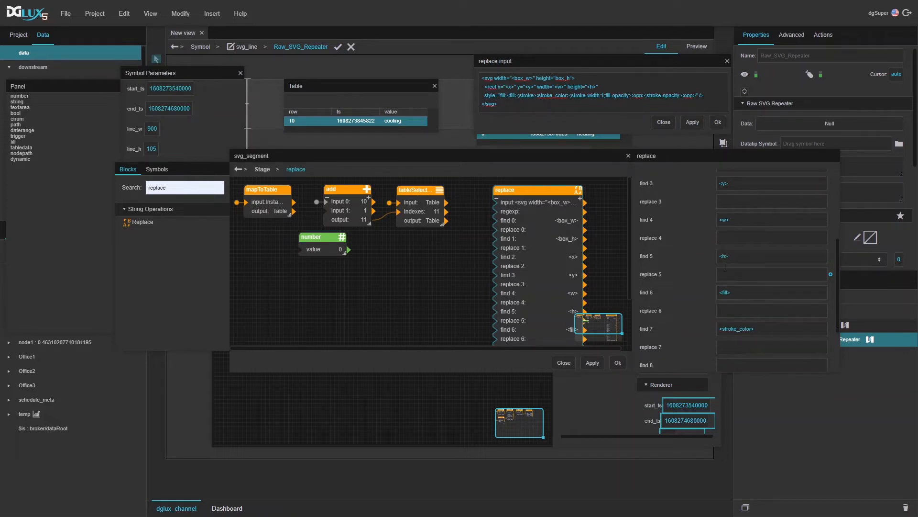
pyautogui.write('<opp>')
pyautogui.press('Tab')
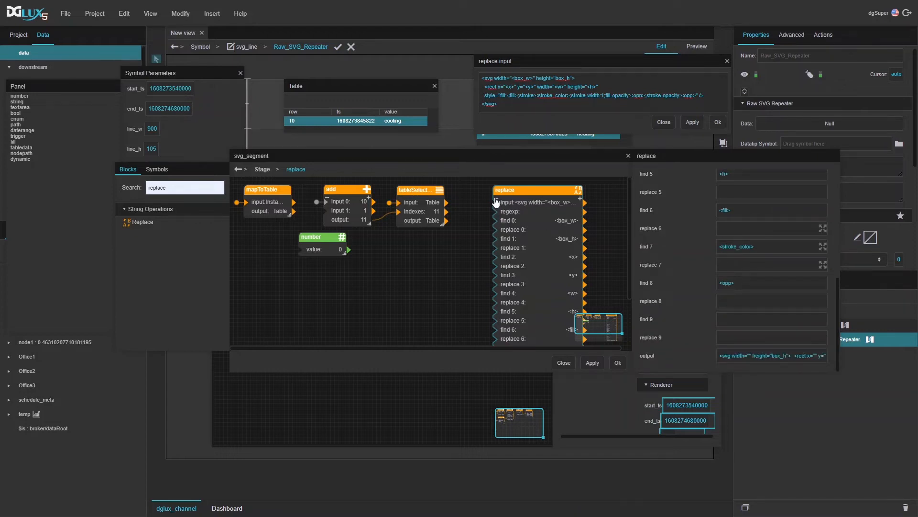
# Step: Remove the unused find/replace 9 pair, and enlarge the svg_segment window so the repositioned Replace block fits completely
pyautogui.scroll(1, 719, 266)
pyautogui.scroll(4, 767, 328)
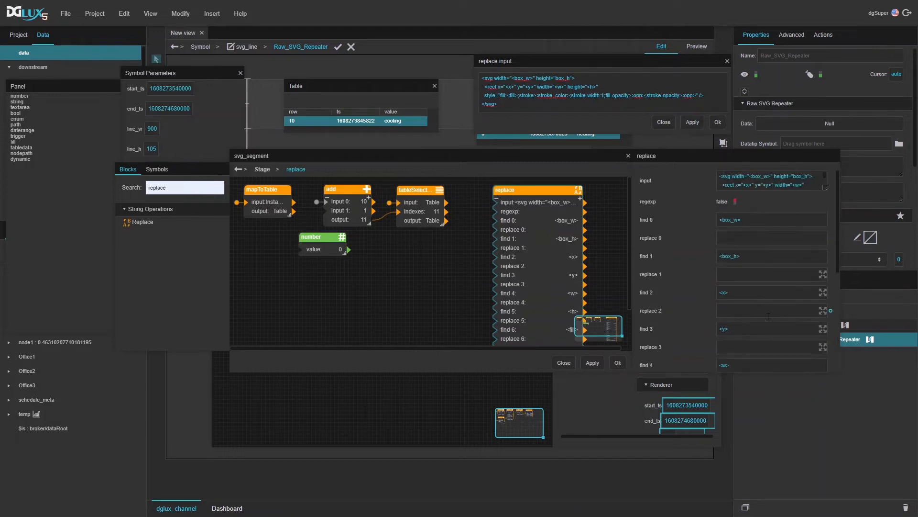
pyautogui.moveTo(630, 367); pyautogui.dragTo(686, 472)
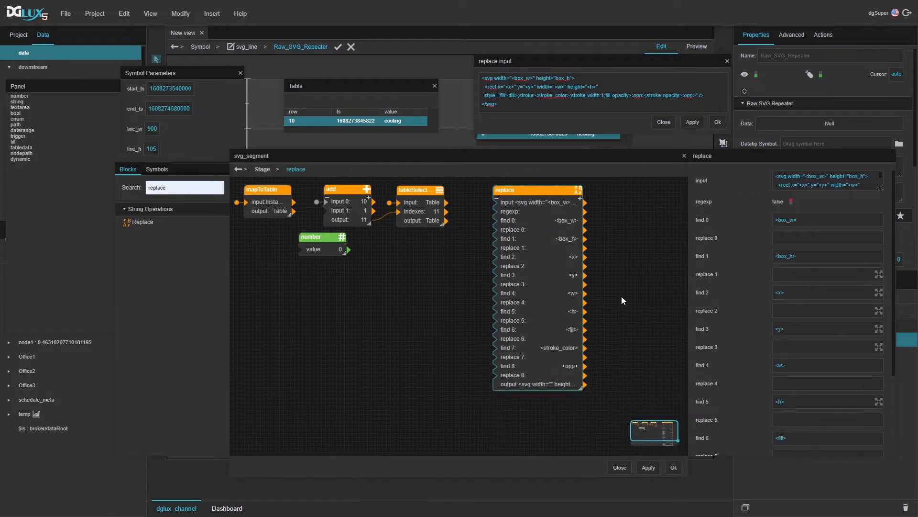
pyautogui.moveTo(544, 192); pyautogui.dragTo(451, 243)
# Step: Check the Replace block's full output text and correct the height placeholder in the SVG template to <box_h>
pyautogui.scroll(-3, 854, 405)
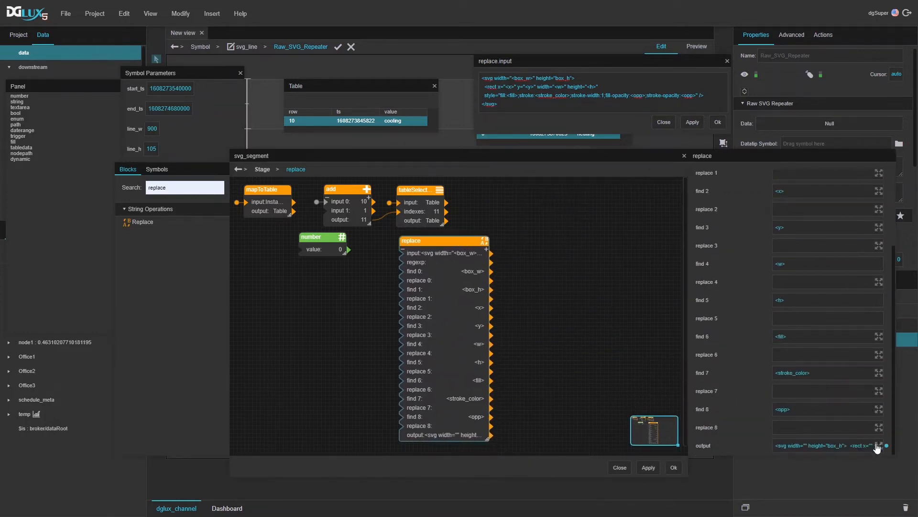
pyautogui.click(878, 444)
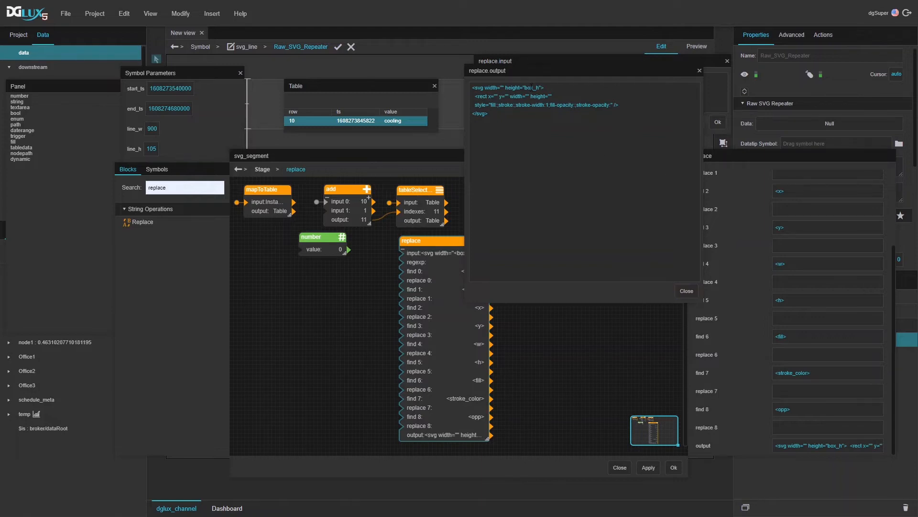
pyautogui.click(684, 292)
pyautogui.scroll(3, 787, 282)
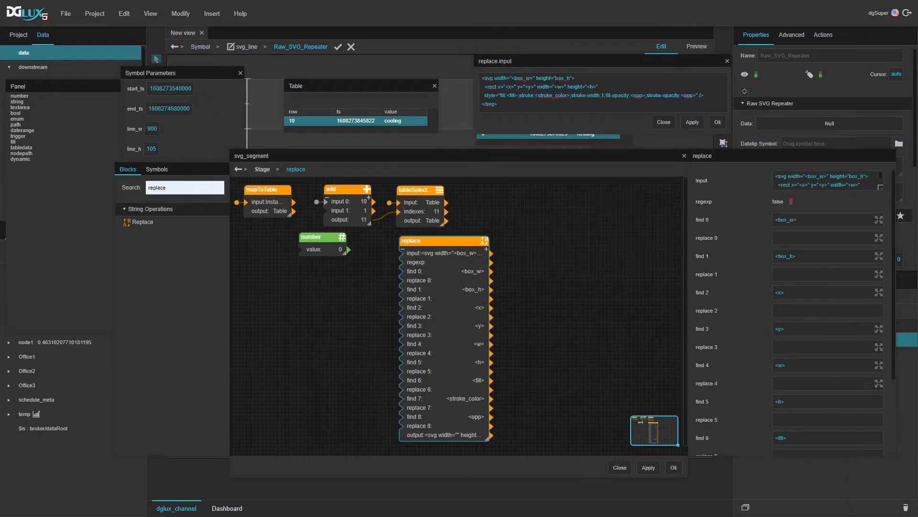
pyautogui.write('<x>')
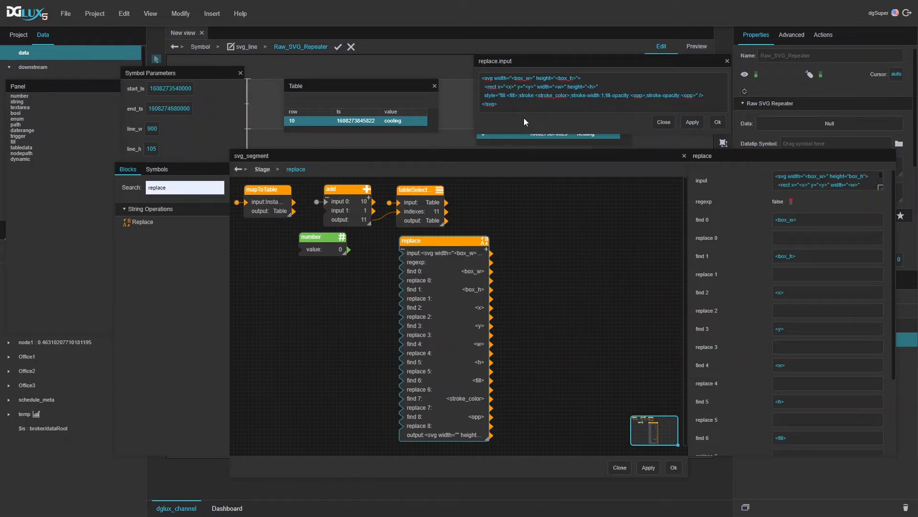
pyautogui.click(692, 123)
# Step: Review the <box_h> placeholder in the template and the Replace block's full output text again
pyautogui.click(575, 78)
pyautogui.moveTo(515, 78); pyautogui.dragTo(528, 78)
pyautogui.moveTo(512, 78); pyautogui.dragTo(535, 78)
pyautogui.click(524, 85)
pyautogui.scroll(-2, 833, 389)
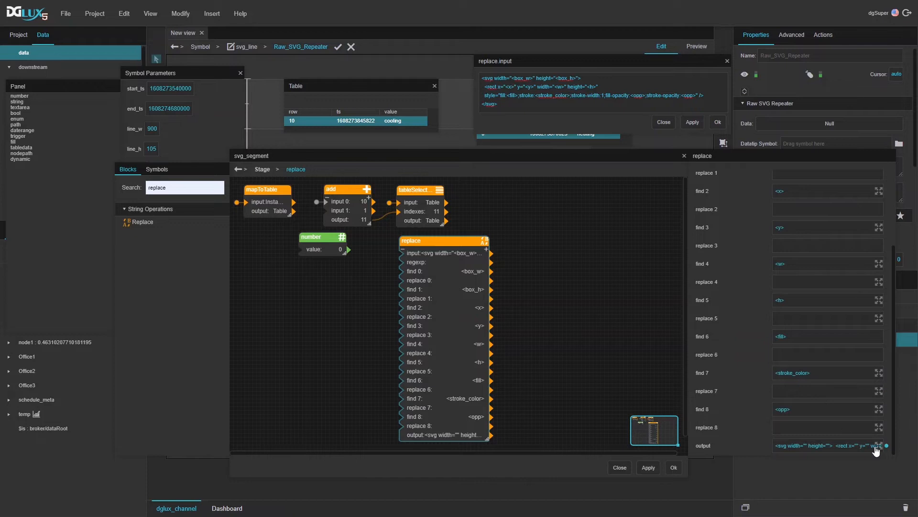
pyautogui.click(879, 445)
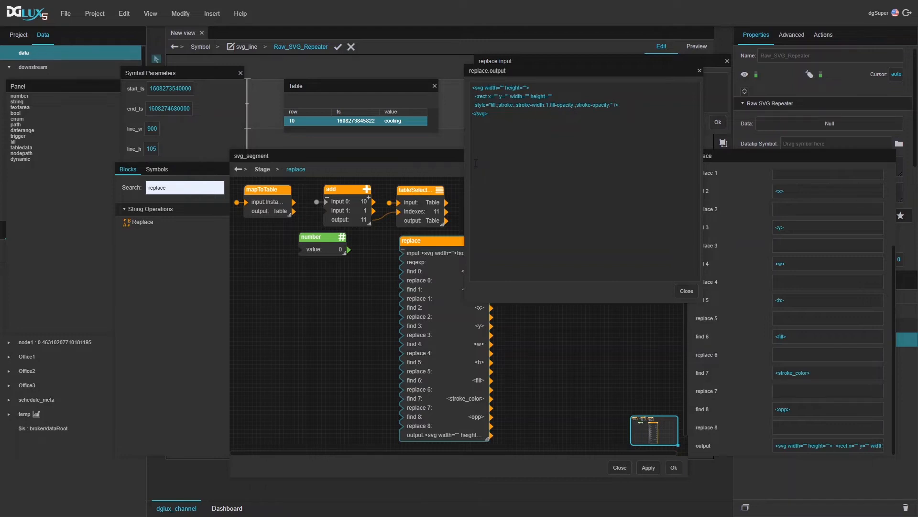
pyautogui.click(680, 295)
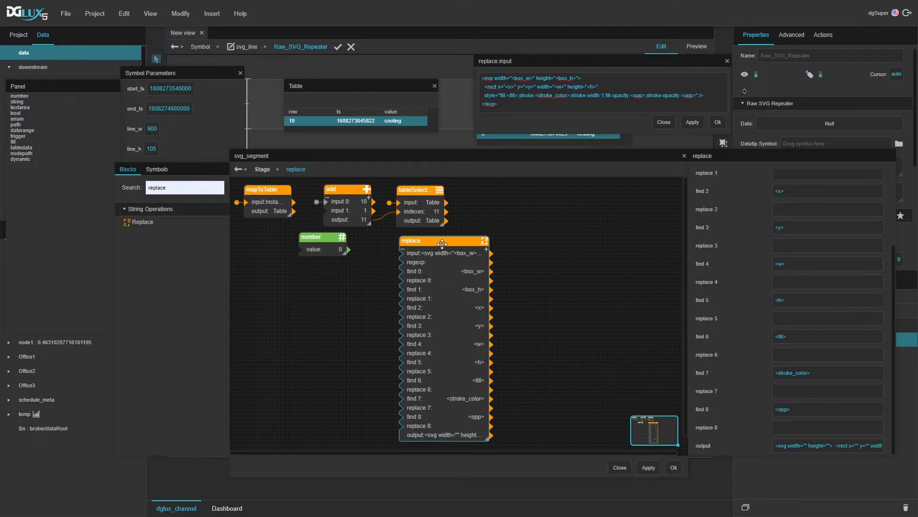
# Step: Move the Replace and number blocks apart to clear space between them in the dataflow
pyautogui.moveTo(442, 244); pyautogui.dragTo(511, 240)
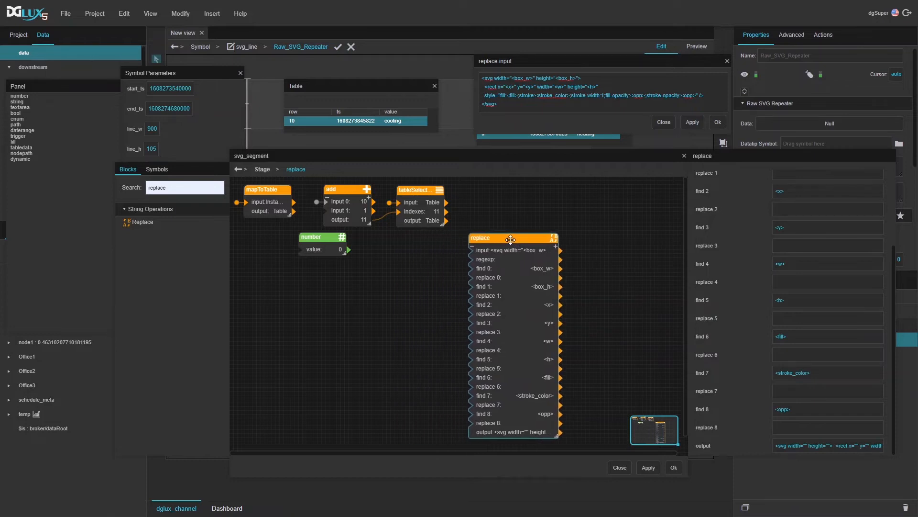
pyautogui.moveTo(319, 237); pyautogui.dragTo(262, 242)
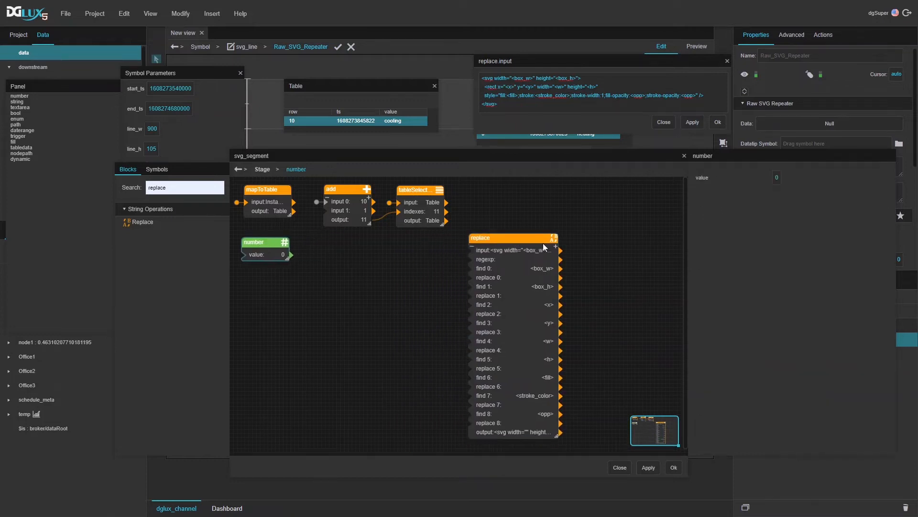
pyautogui.click(516, 242)
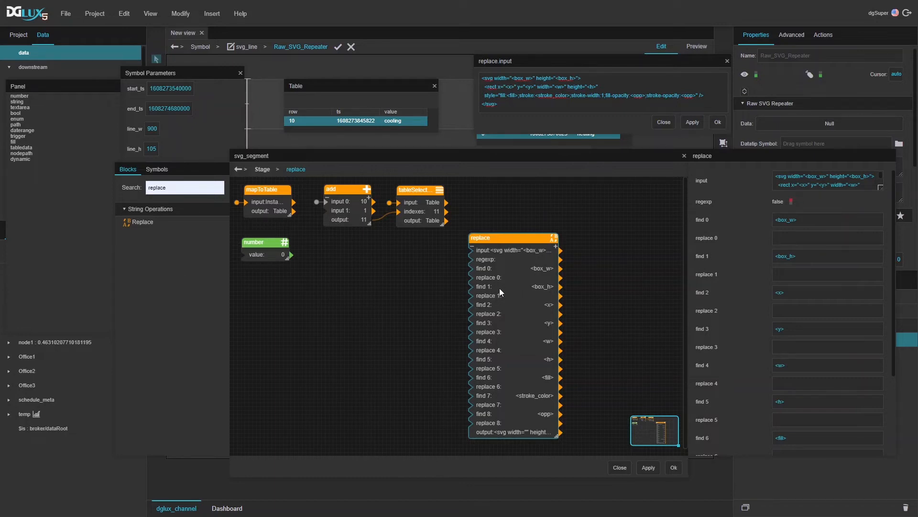
# Step: Add a Scale block between the number and Replace blocks, rename it start_x and widen it
pyautogui.doubleClick(191, 189)
pyautogui.write('scale')
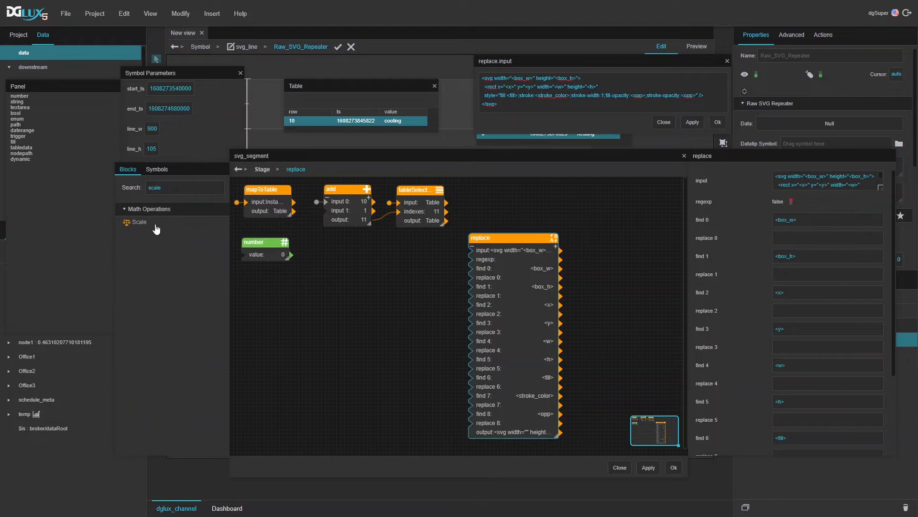
pyautogui.moveTo(155, 225); pyautogui.dragTo(328, 247)
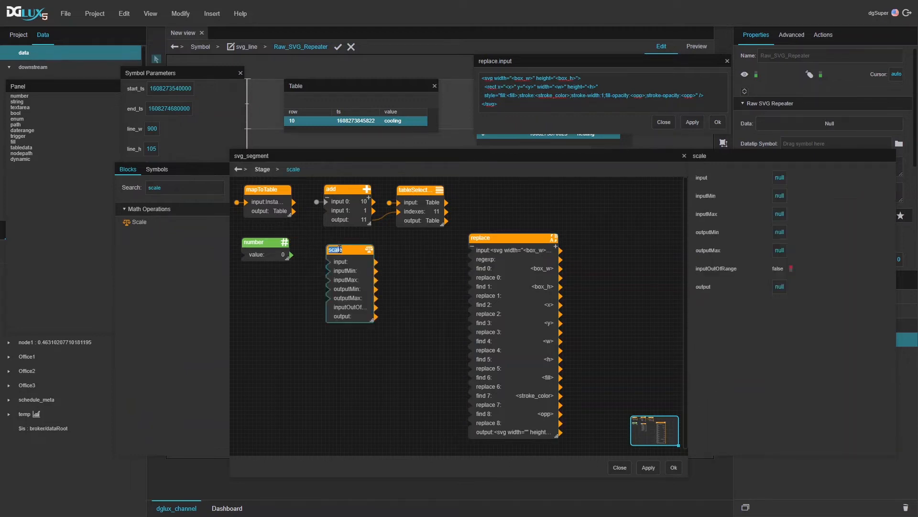
pyautogui.write('sta')
pyautogui.moveTo(373, 320); pyautogui.dragTo(398, 321)
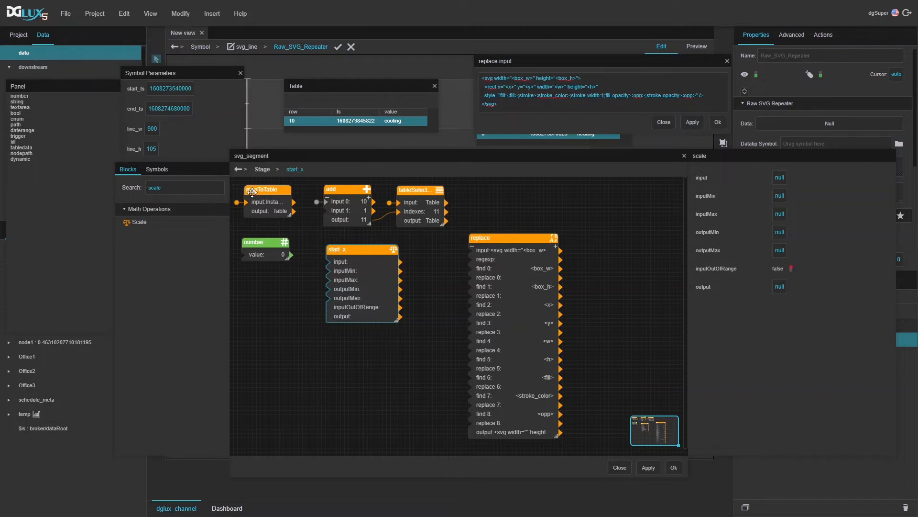
# Step: Close the SVG template editor and the open tables, and reopen mapToTable's output table
pyautogui.click(257, 191)
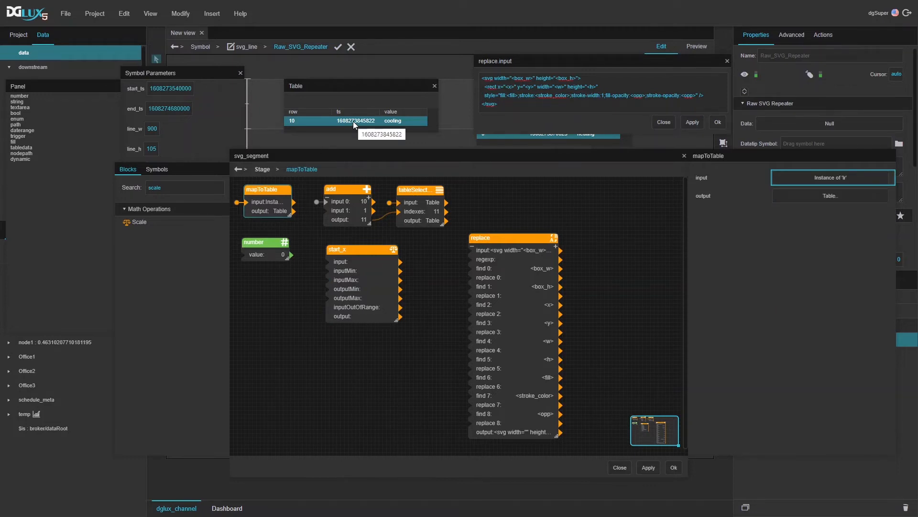
pyautogui.click(663, 122)
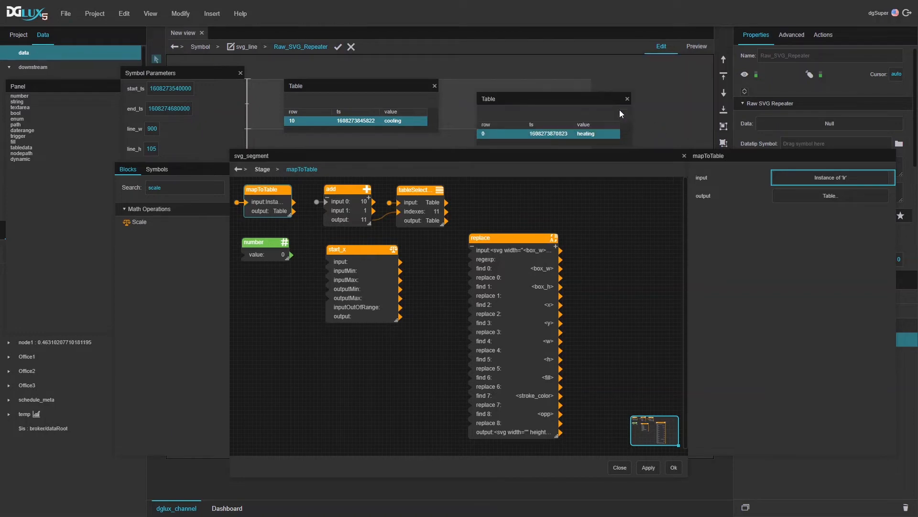
pyautogui.click(434, 86)
pyautogui.moveTo(275, 191); pyautogui.dragTo(281, 188)
pyautogui.click(821, 194)
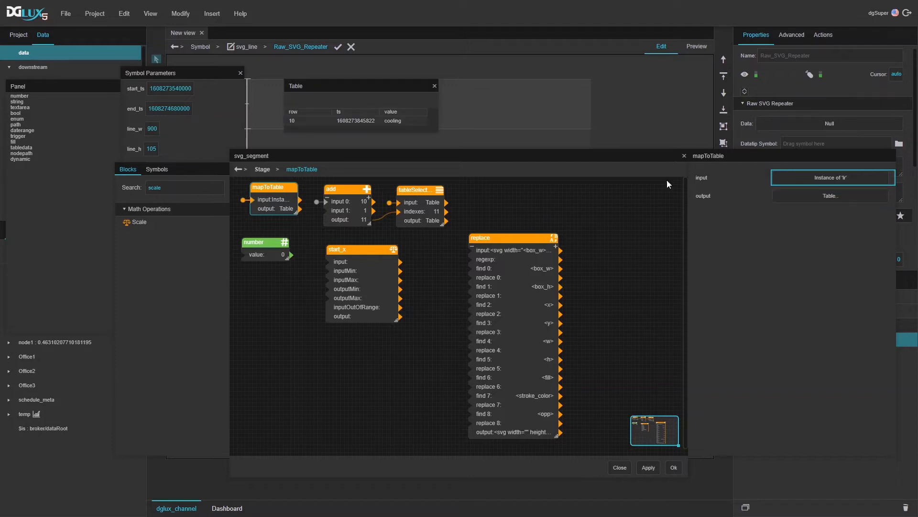
# Step: Bind start_x's input to the row's ts, inputMin to start_ts and inputMax to end_ts, and set outputMin to 0
pyautogui.moveTo(356, 119); pyautogui.dragTo(350, 263)
pyautogui.click(349, 279)
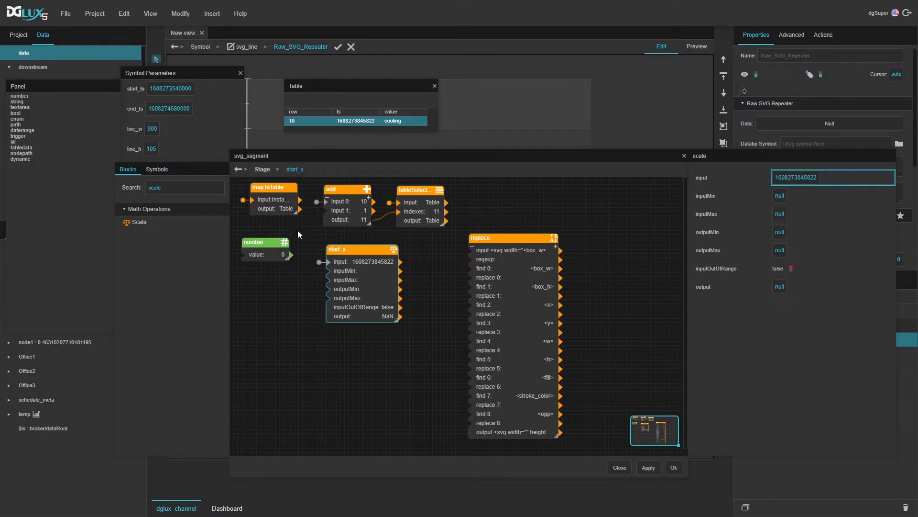
pyautogui.moveTo(239, 92); pyautogui.dragTo(332, 270)
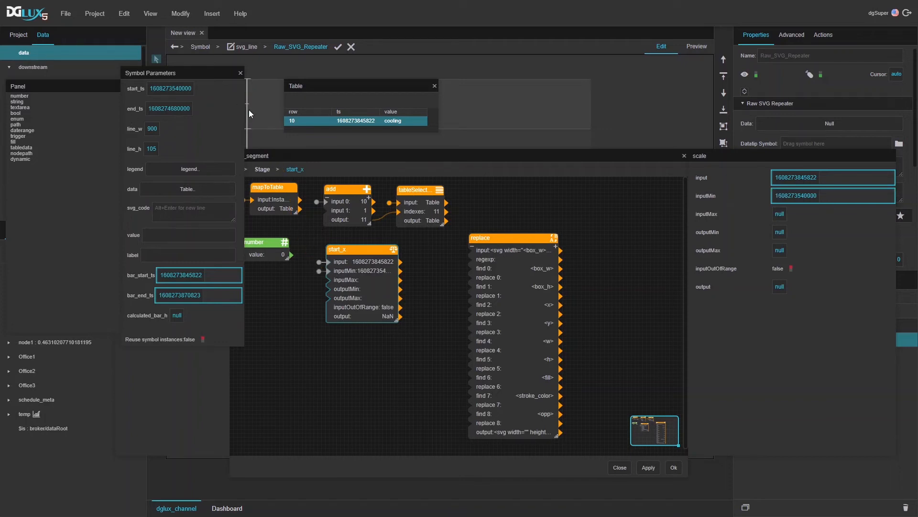
pyautogui.moveTo(239, 108); pyautogui.dragTo(343, 281)
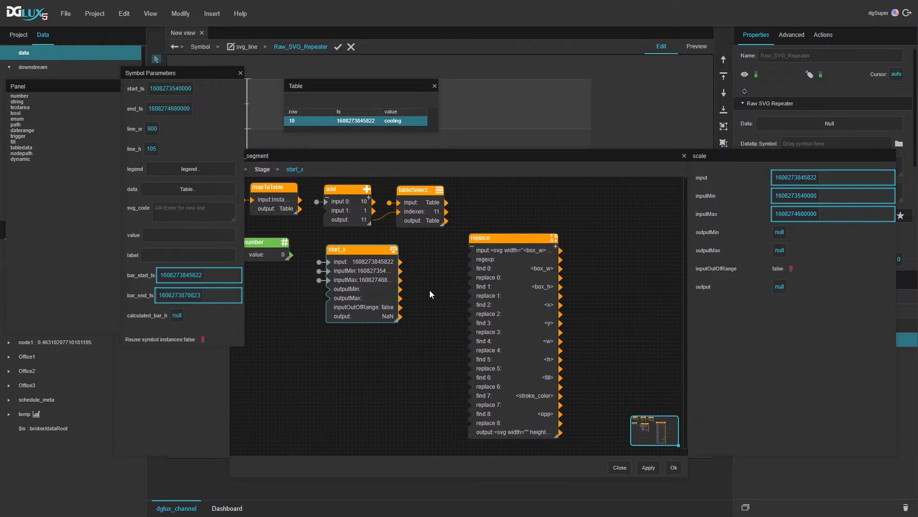
pyautogui.click(779, 232)
pyautogui.write('0')
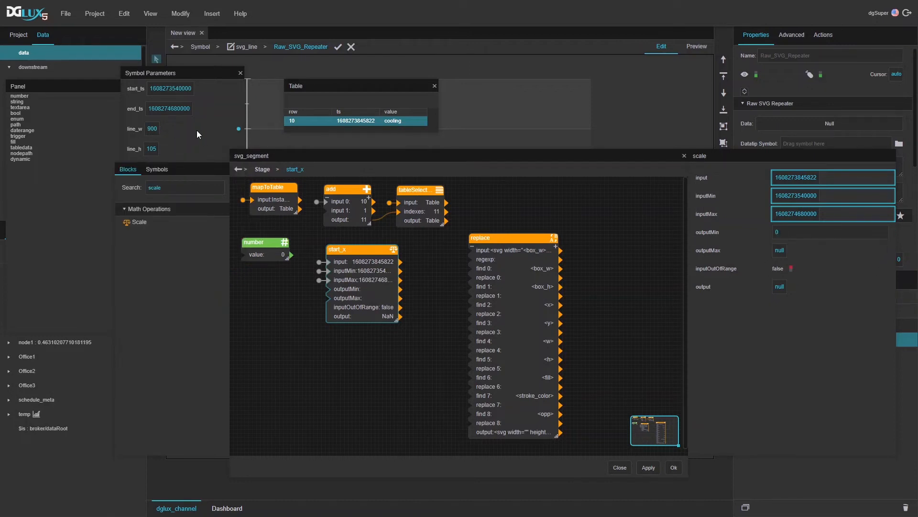
pyautogui.moveTo(239, 129); pyautogui.dragTo(780, 234)
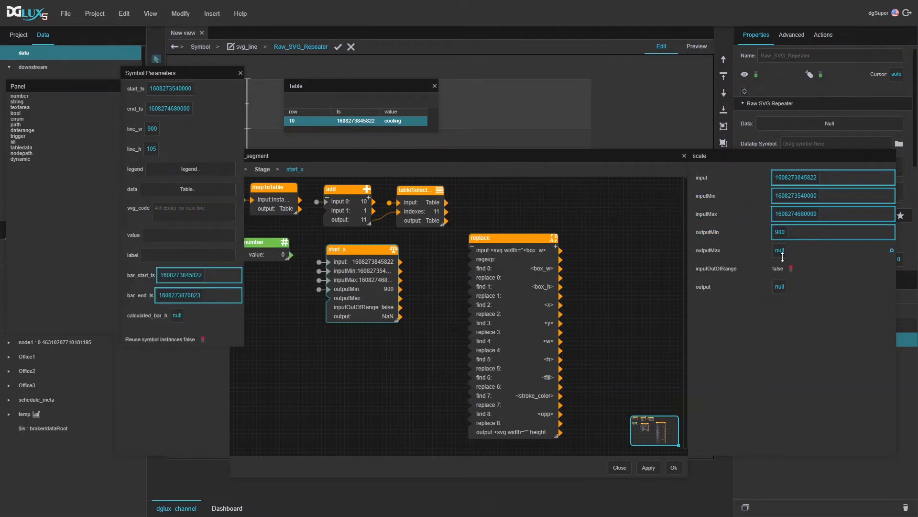
pyautogui.click(892, 234)
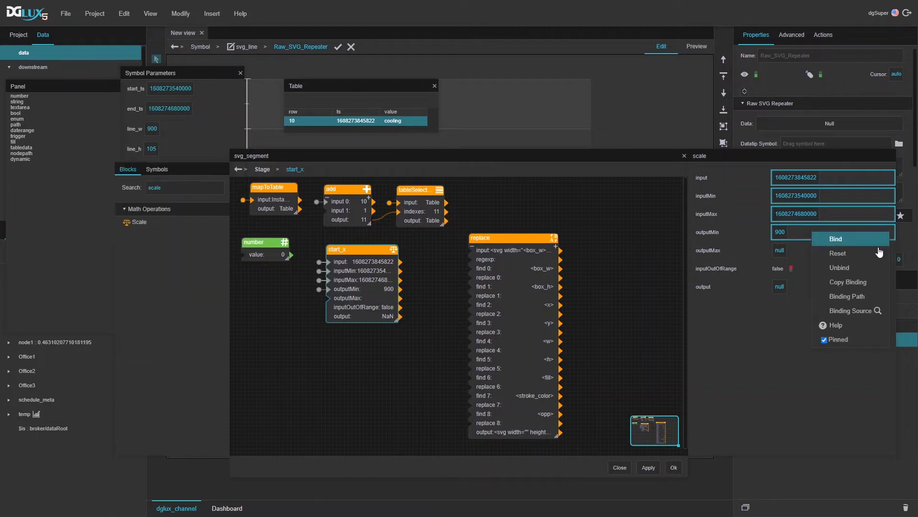
pyautogui.click(840, 269)
pyautogui.click(780, 232)
pyautogui.write('0')
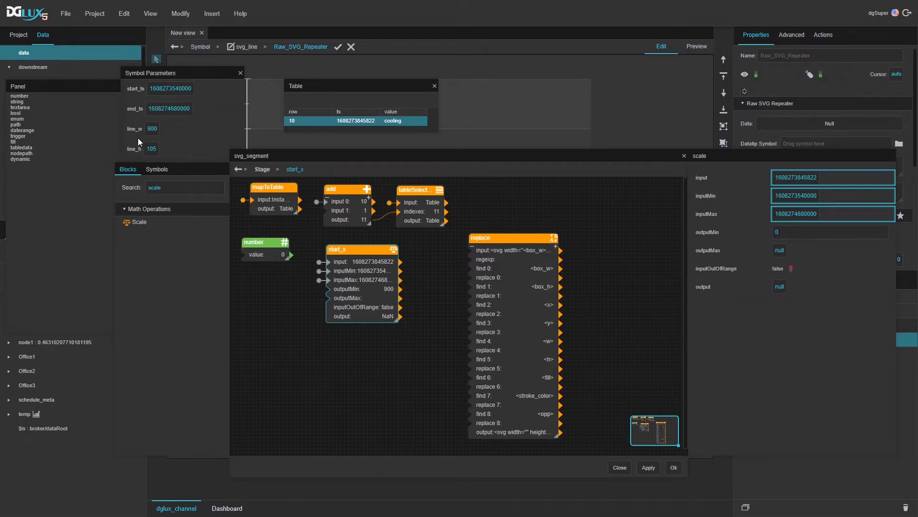
# Step: Bind start_x's outputMax to the line_w parameter and connect its output to replace 2 of the Replace block
pyautogui.moveTo(239, 129); pyautogui.dragTo(781, 251)
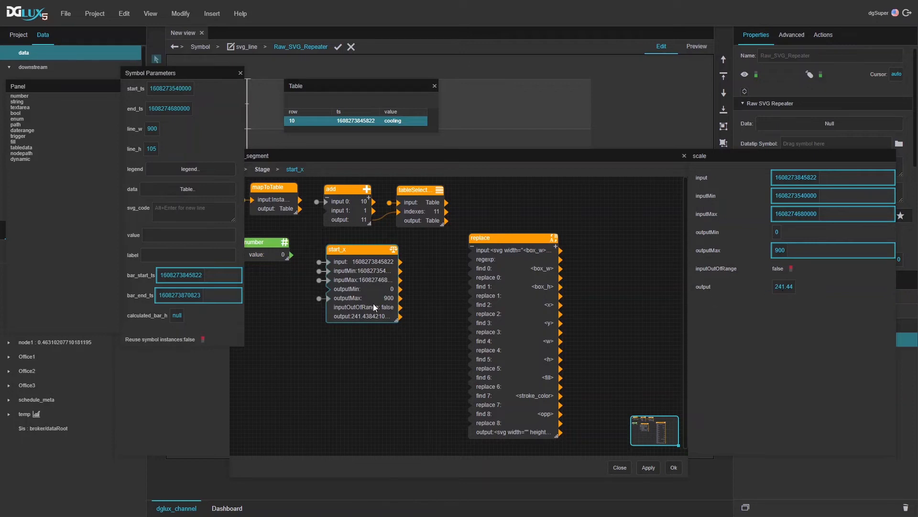
pyautogui.moveTo(401, 316); pyautogui.dragTo(478, 315)
pyautogui.click(507, 312)
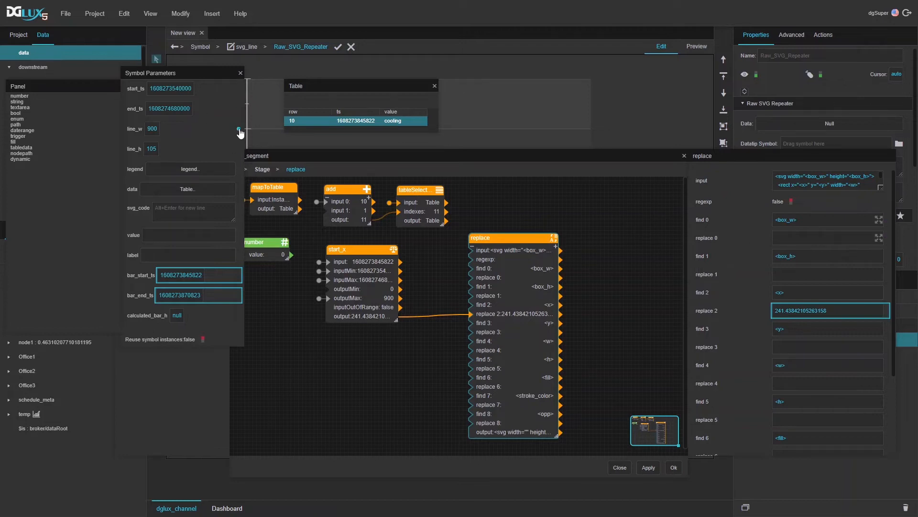
# Step: Bind replace 0 to line_w and replace 1 to line_h, and reposition the output table above the dataflow window
pyautogui.moveTo(238, 130); pyautogui.dragTo(794, 238)
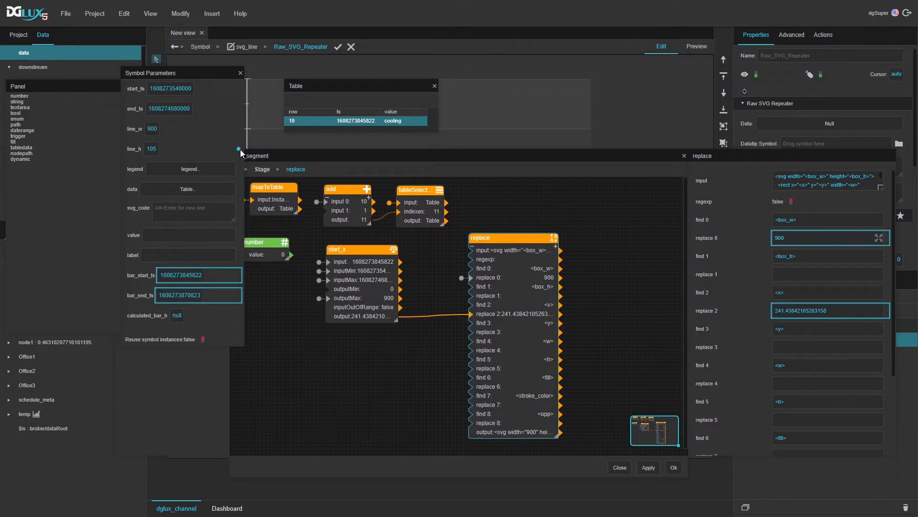
pyautogui.moveTo(240, 149); pyautogui.dragTo(782, 275)
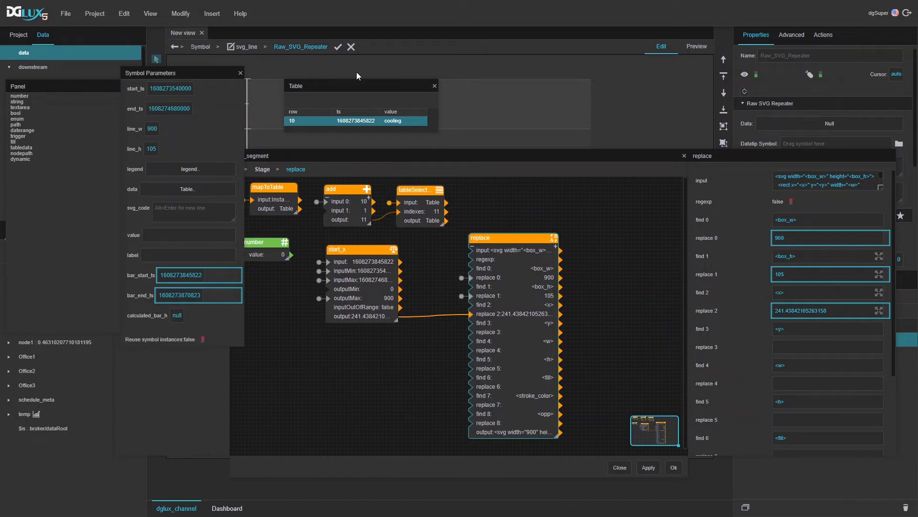
pyautogui.moveTo(348, 85); pyautogui.dragTo(674, 74)
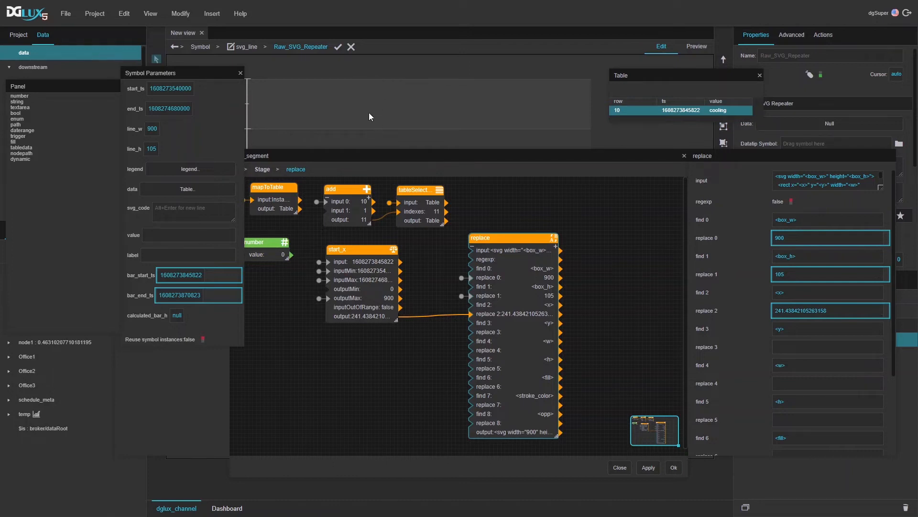
pyautogui.moveTo(670, 75); pyautogui.dragTo(463, 78)
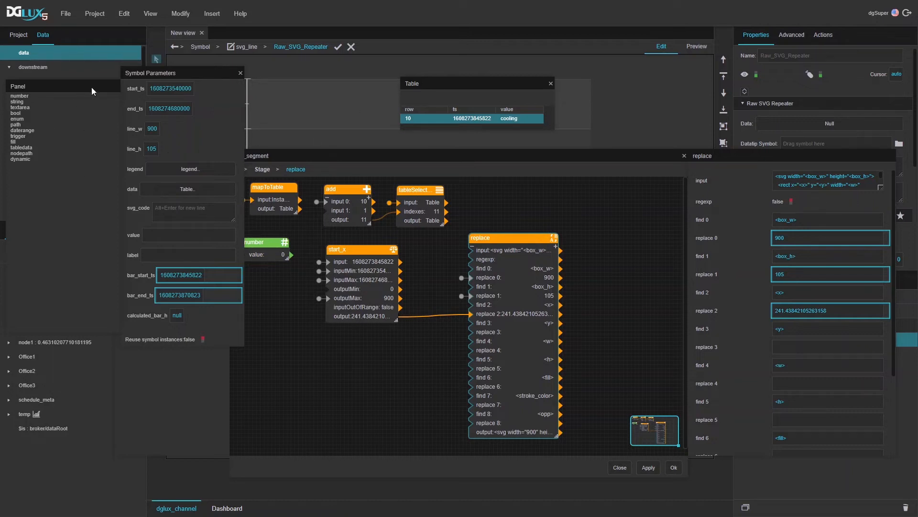
# Step: Search the blocks for a Script block and add one to the dataflow beneath start_x
pyautogui.click(327, 156)
pyautogui.doubleClick(169, 188)
pyautogui.write('scr')
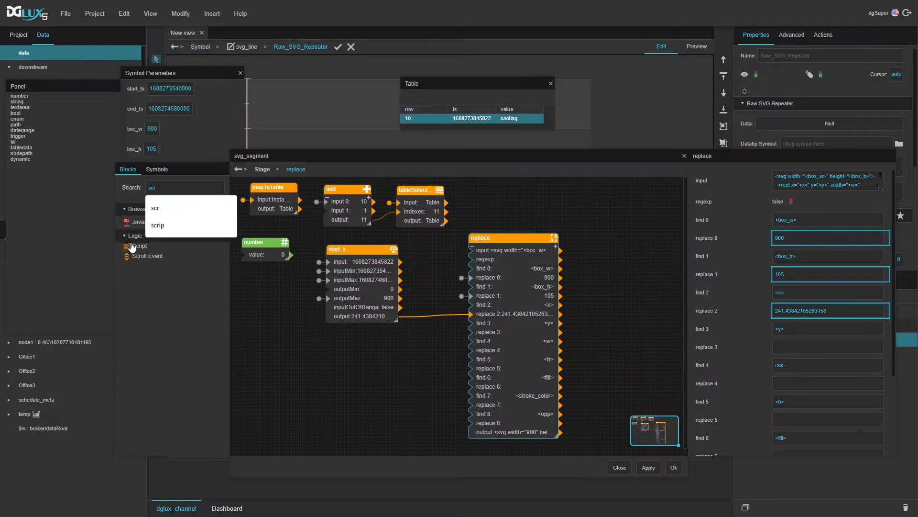
pyautogui.click(132, 246)
pyautogui.moveTo(138, 247); pyautogui.dragTo(305, 336)
pyautogui.moveTo(345, 352); pyautogui.dragTo(336, 343)
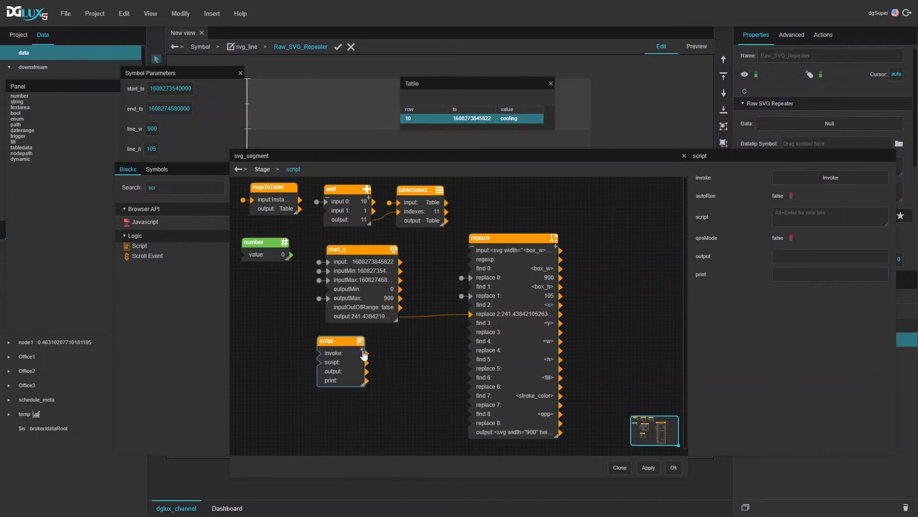
# Step: Add a number parameter named height to the Script block
pyautogui.click(363, 351)
pyautogui.write('height')
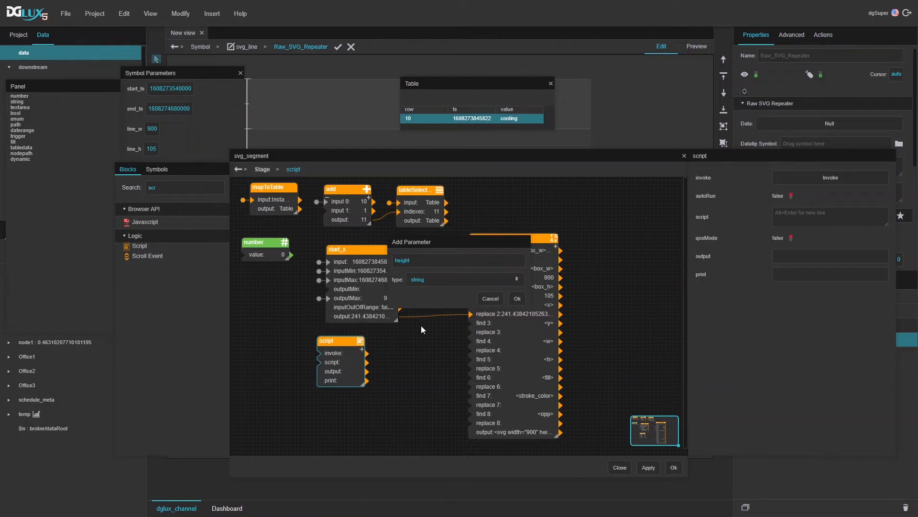
pyautogui.click(435, 278)
pyautogui.click(436, 311)
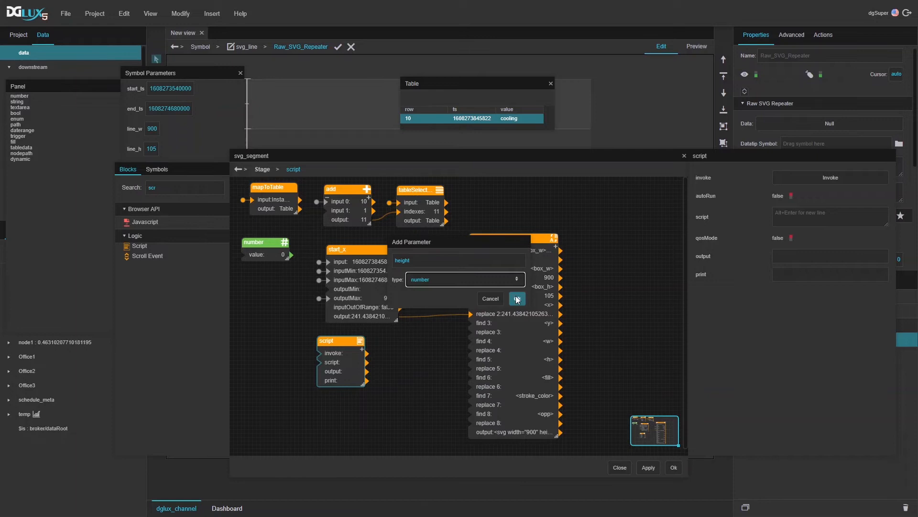
pyautogui.click(518, 298)
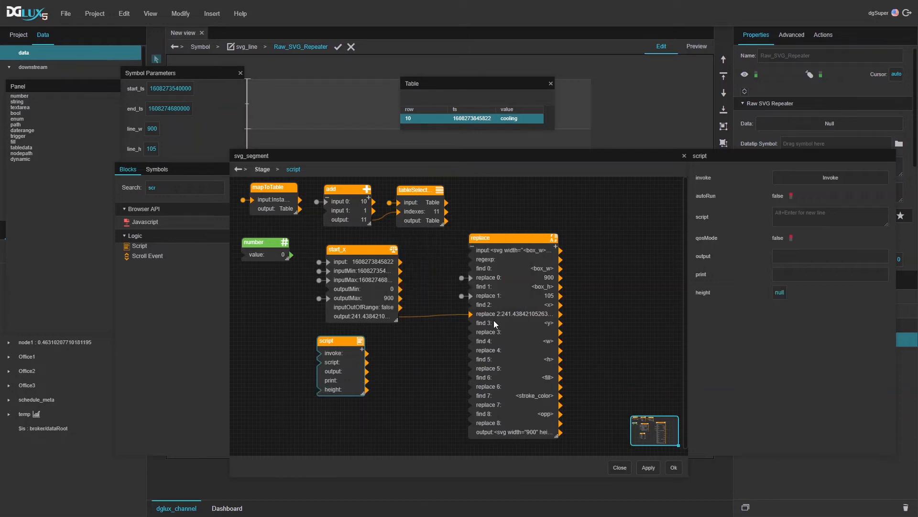
# Step: Add a number parameter named bar_y to the Script block
pyautogui.click(362, 350)
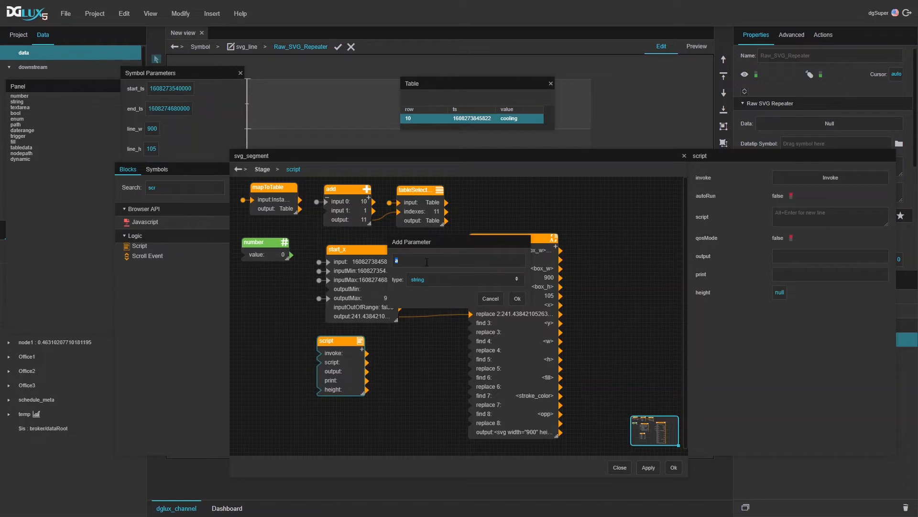
pyautogui.click(427, 283)
pyautogui.click(433, 297)
pyautogui.write('bar_y')
pyautogui.click(519, 300)
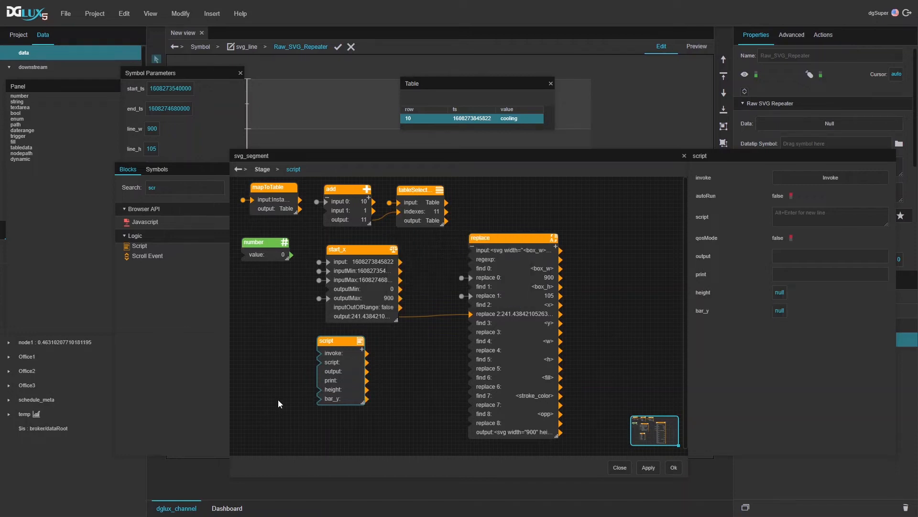
# Step: Add a number parameter named bar_h to the Script block
pyautogui.click(360, 349)
pyautogui.click(415, 279)
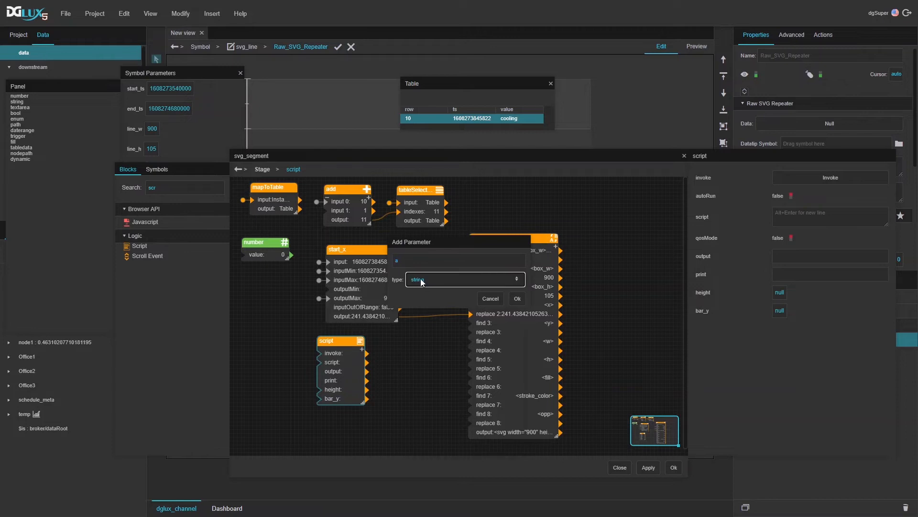
pyautogui.click(432, 305)
pyautogui.click(429, 263)
pyautogui.write('bar_h')
pyautogui.click(516, 299)
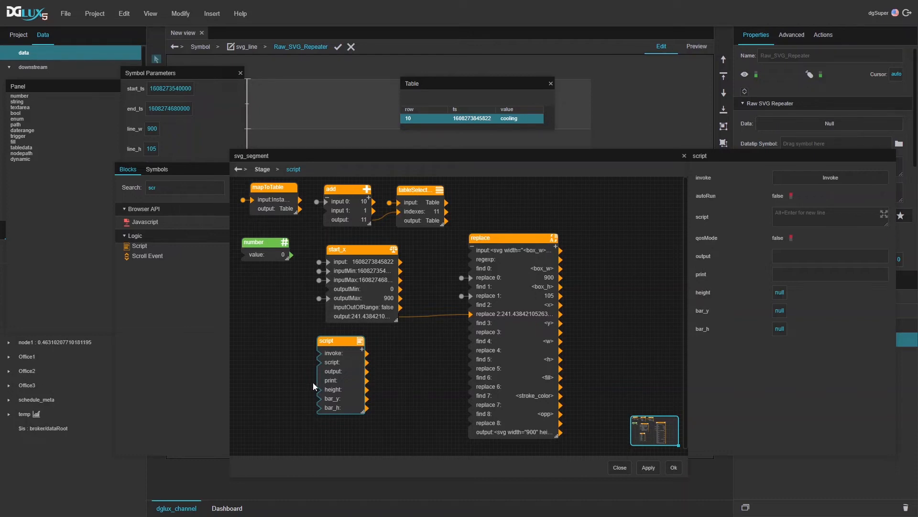
# Step: Enable the script's autoRun and enter @.bar_h = (bar_h * 0.8 < 50) ? bar_h * 0.8 : 50 and @.bar_y = (@.height / 2) - (@.bar_h / 2)
pyautogui.click(778, 196)
pyautogui.click(884, 213)
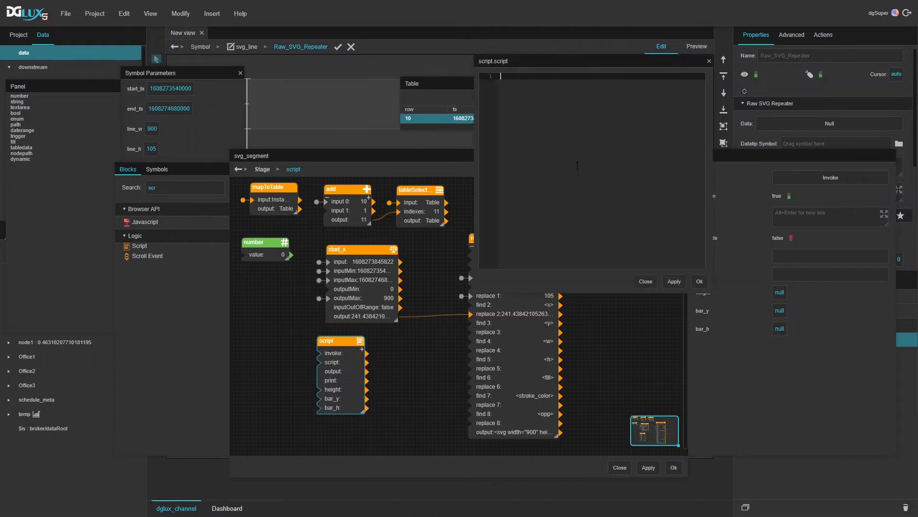
pyautogui.write('@.bar_h = (bar_h * 0.8 / 50) ? bar_h * 0.8 : 50 @.bar_y = (@.height / 2) - (@.bar_h / 2)')
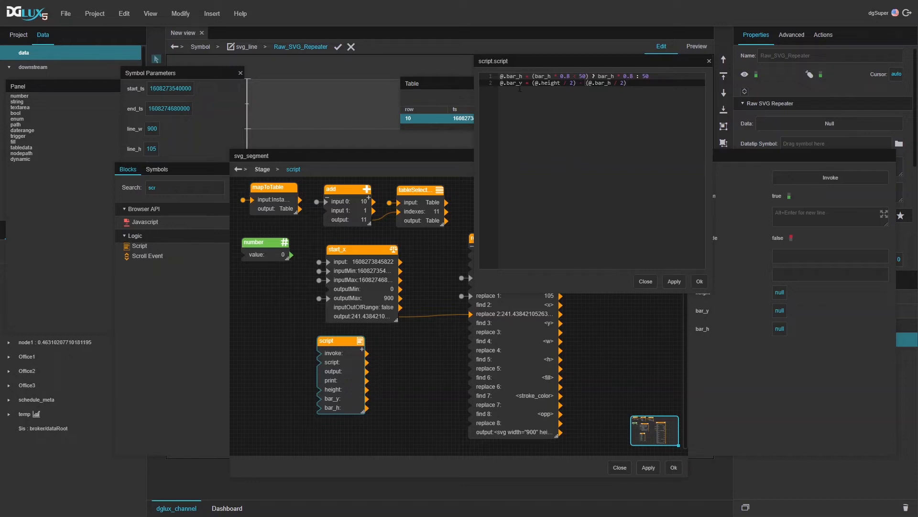
pyautogui.click(510, 77)
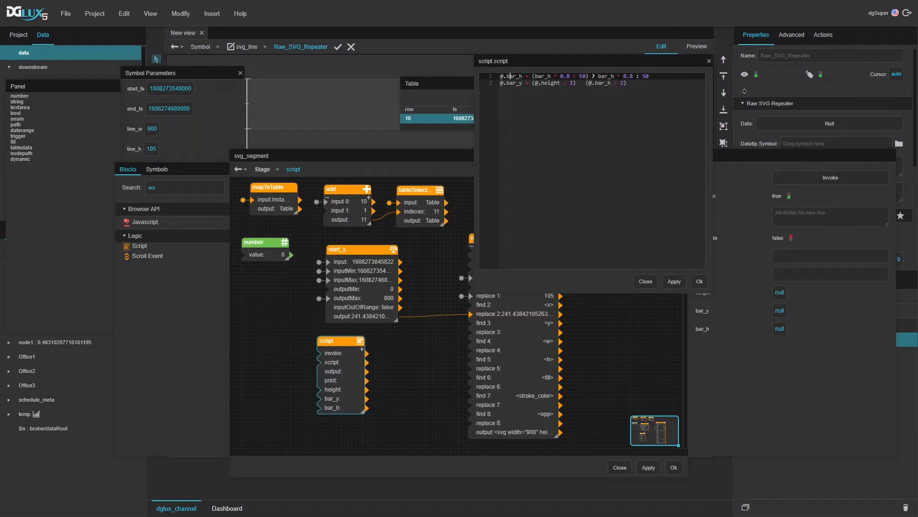
pyautogui.click(663, 93)
pyautogui.click(646, 77)
pyautogui.doubleClick(646, 77)
pyautogui.click(637, 94)
pyautogui.doubleClick(655, 77)
pyautogui.click(625, 85)
pyautogui.moveTo(677, 89); pyautogui.dragTo(624, 76)
pyautogui.click(658, 77)
pyautogui.click(662, 79)
pyautogui.click(699, 282)
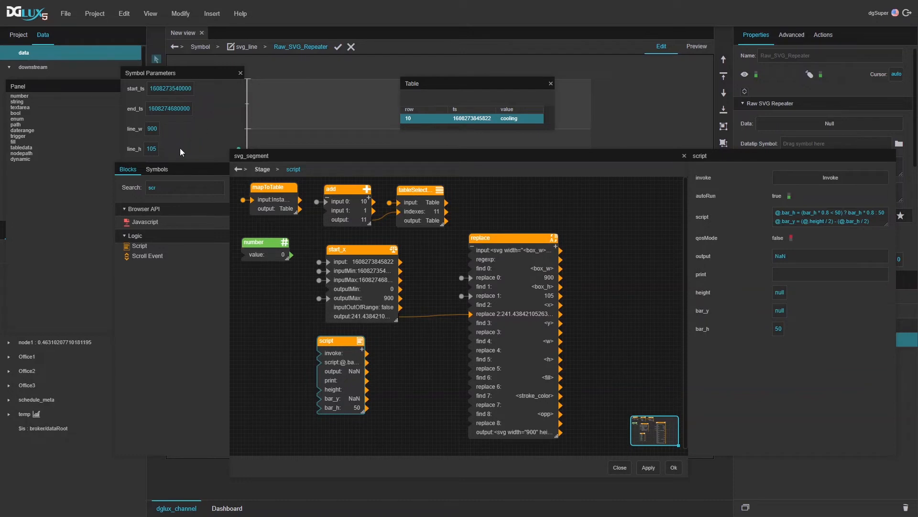
# Step: Bind the script's height to the line_h parameter and move the Script block closer to the Replace block
pyautogui.moveTo(239, 148); pyautogui.dragTo(784, 293)
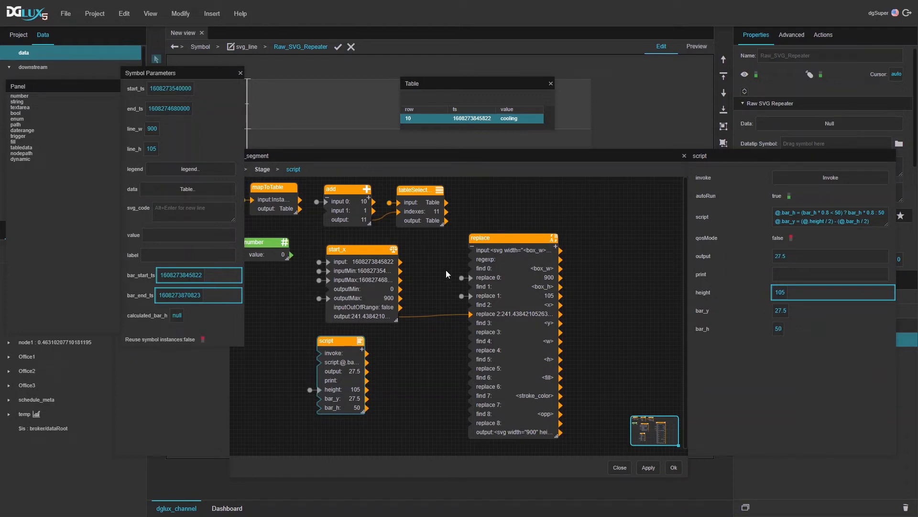
pyautogui.moveTo(352, 341); pyautogui.dragTo(378, 335)
# Step: Connect the script's bar_y to replace 3 and its bar_h to replace 5 of the Replace block
pyautogui.click(500, 335)
pyautogui.moveTo(390, 403); pyautogui.dragTo(794, 346)
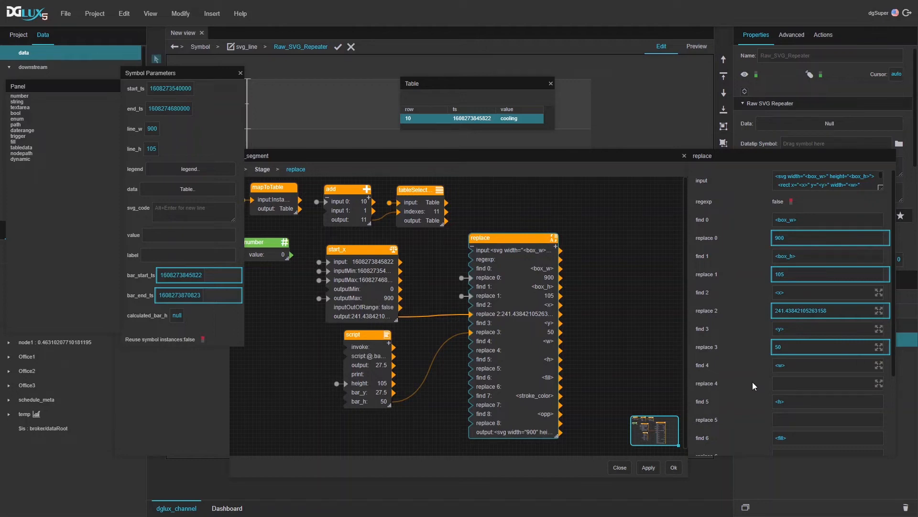
pyautogui.click(804, 384)
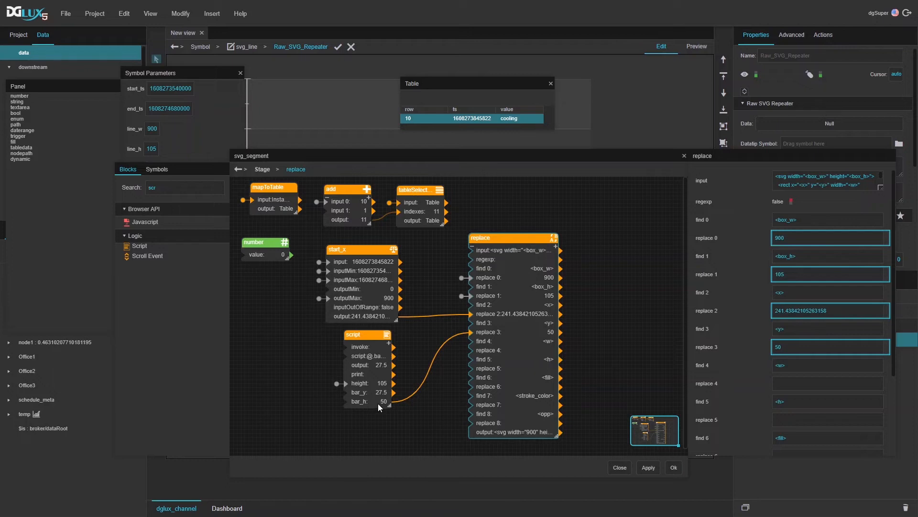
pyautogui.moveTo(388, 393); pyautogui.dragTo(475, 335)
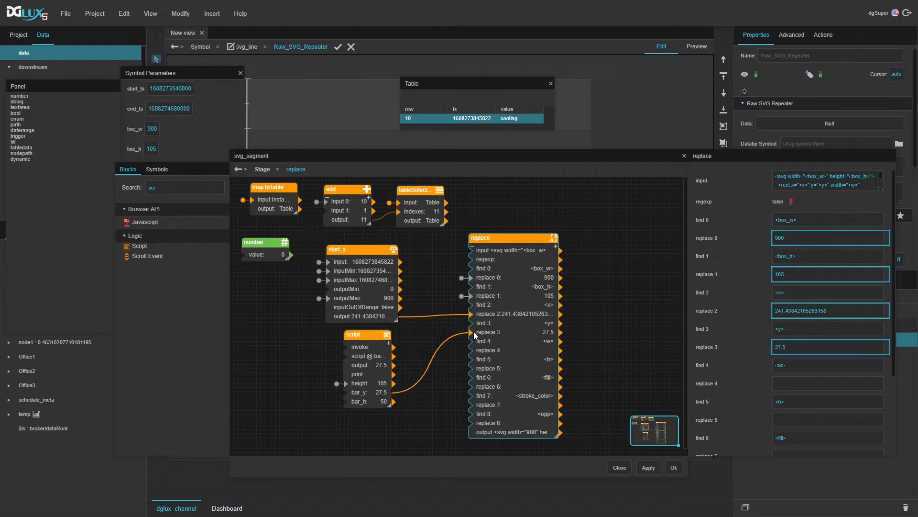
pyautogui.moveTo(383, 404); pyautogui.dragTo(476, 373)
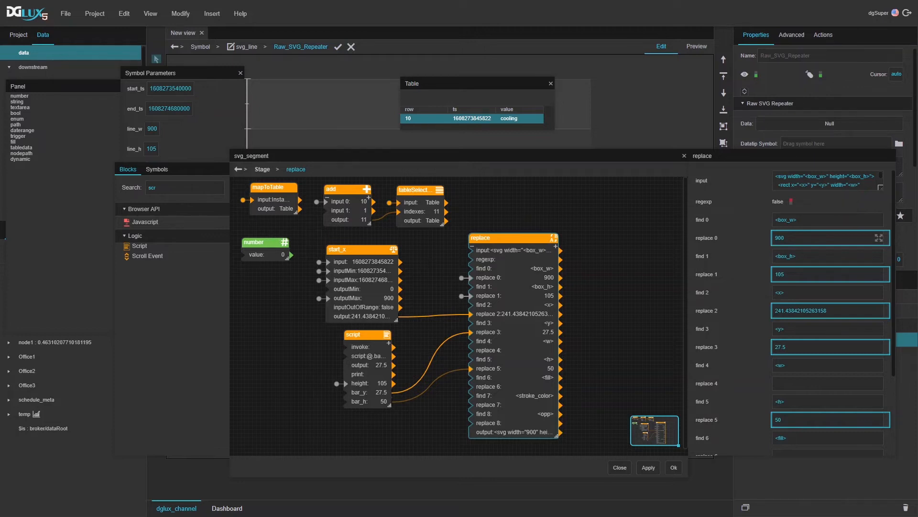
# Step: Move start_x beneath the number block and the Script block down beside Replace to free up space
pyautogui.moveTo(365, 250); pyautogui.dragTo(371, 244)
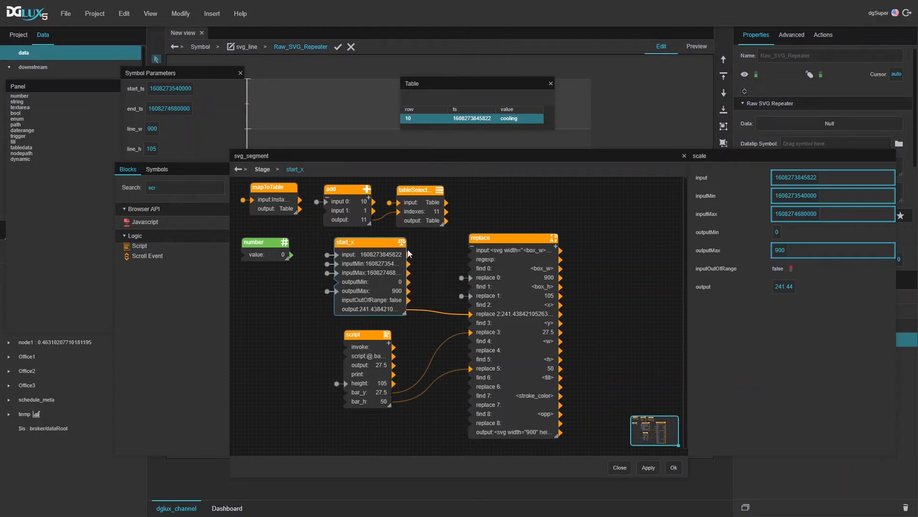
pyautogui.moveTo(362, 242); pyautogui.dragTo(264, 269)
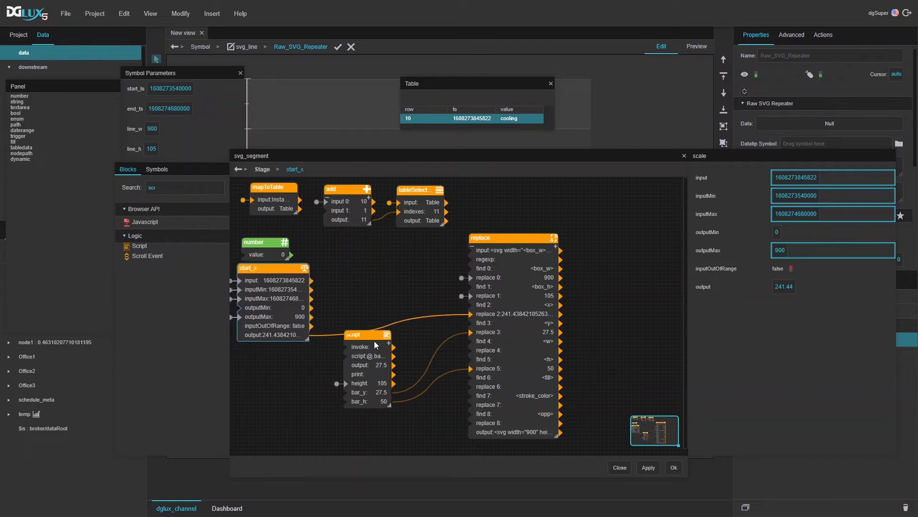
pyautogui.moveTo(363, 334); pyautogui.dragTo(406, 356)
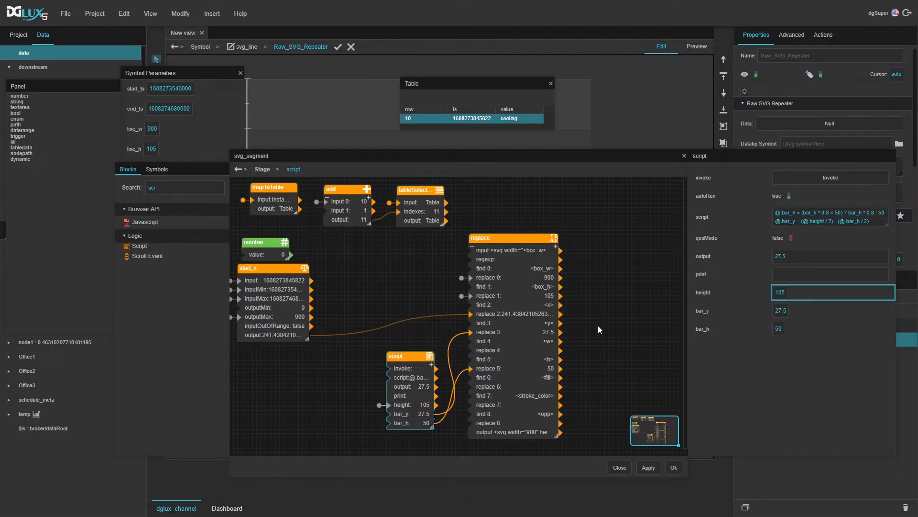
pyautogui.moveTo(642, 427); pyautogui.dragTo(627, 430)
# Step: Duplicate the start_x scale block, place the copy beneath it and rename the copy end_x
pyautogui.moveTo(255, 263); pyautogui.dragTo(262, 345)
pyautogui.hotkey('ctrl', 'c')
pyautogui.hotkey('ctrl', 'v')
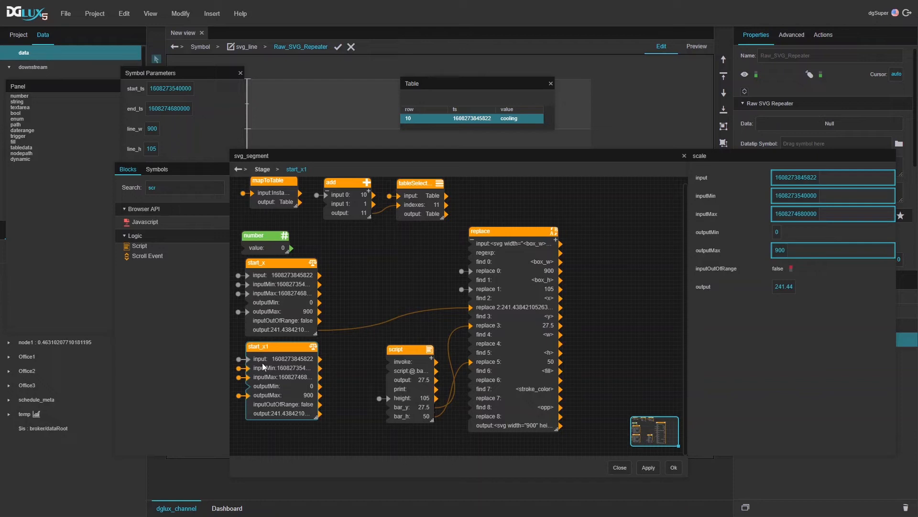
pyautogui.doubleClick(262, 346)
pyautogui.write('end_x')
pyautogui.press('Return')
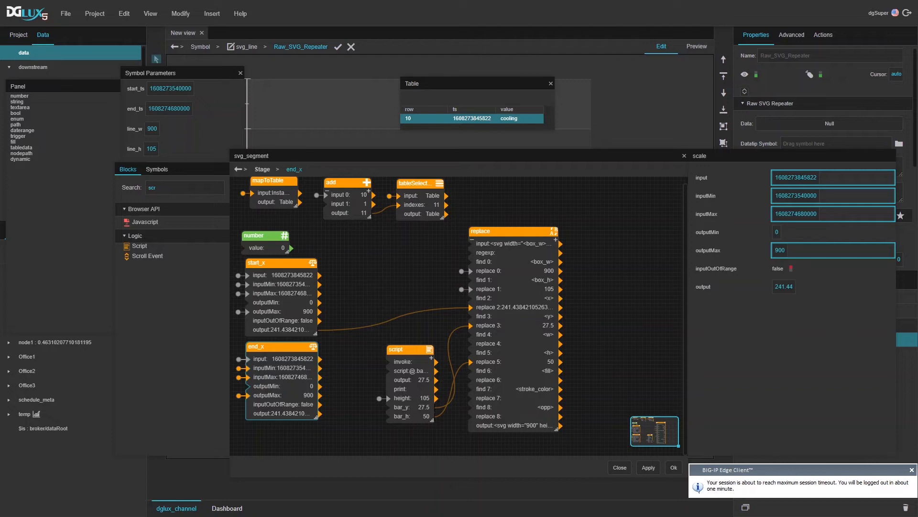
# Step: Dismiss the session timeout and mail notifications covering the block properties
pyautogui.click(910, 470)
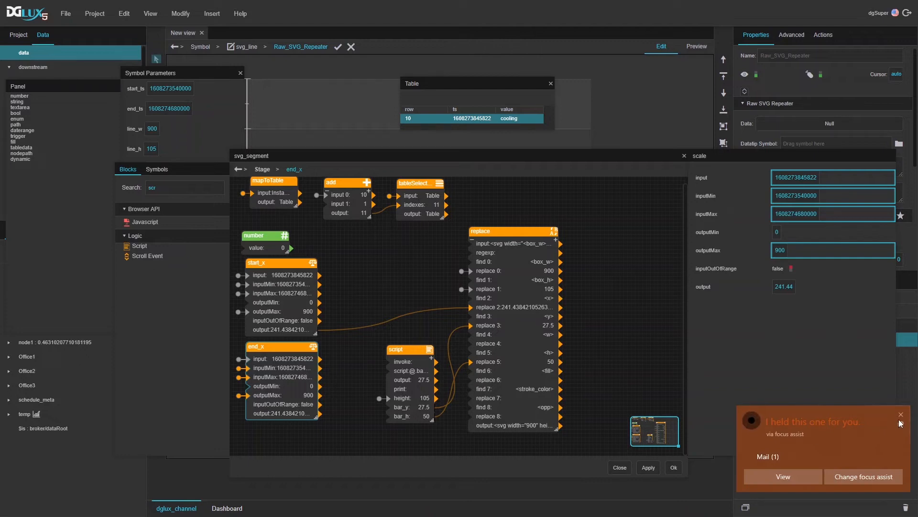
pyautogui.click(901, 414)
pyautogui.click(636, 382)
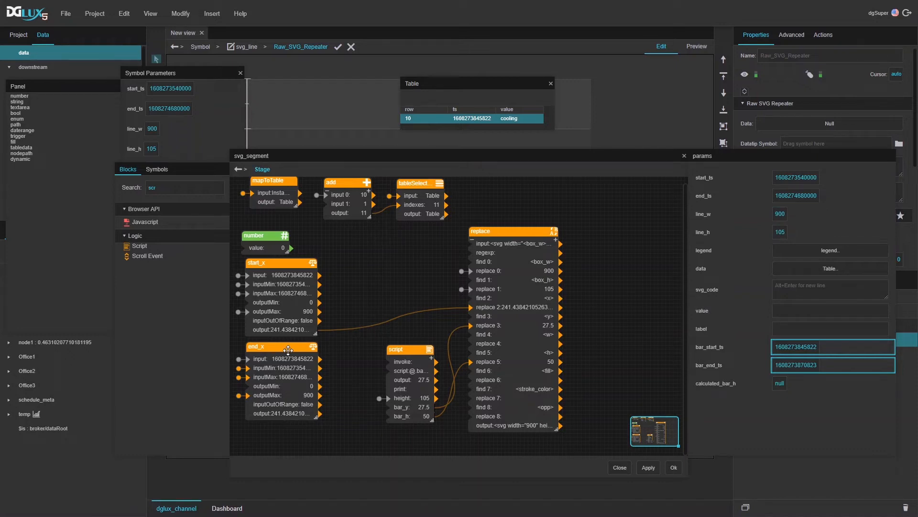
# Step: Bind end_x's input to the ts value in the tableSelectRows output table and check the scaled output
pyautogui.click(288, 350)
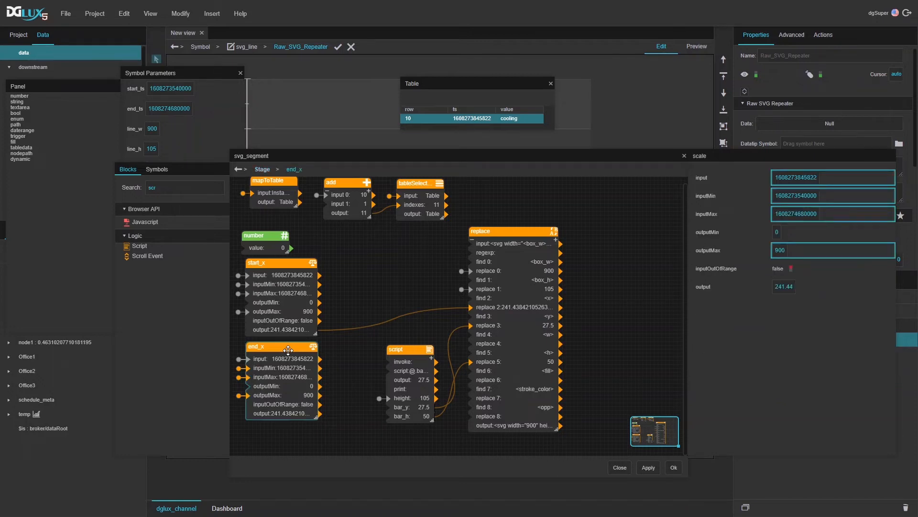
pyautogui.click(424, 202)
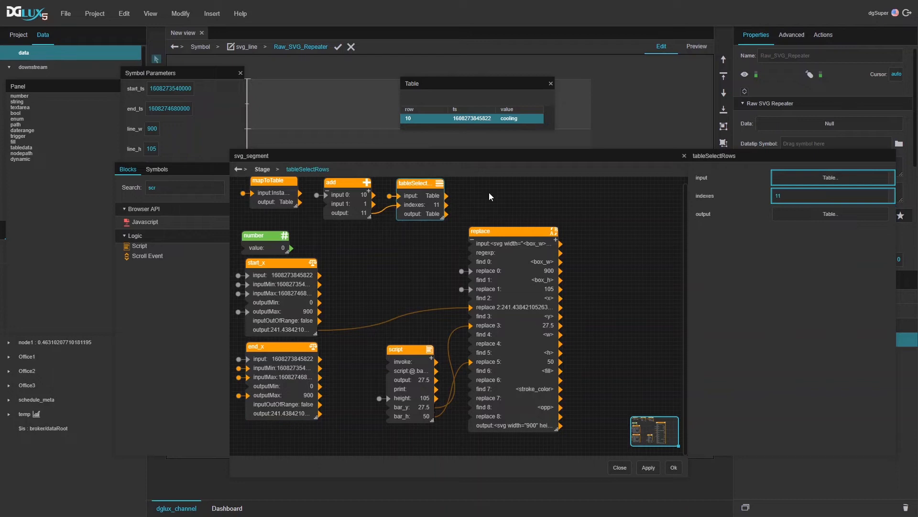
pyautogui.click(831, 214)
pyautogui.moveTo(361, 122); pyautogui.dragTo(246, 360)
pyautogui.click(287, 414)
pyautogui.click(787, 287)
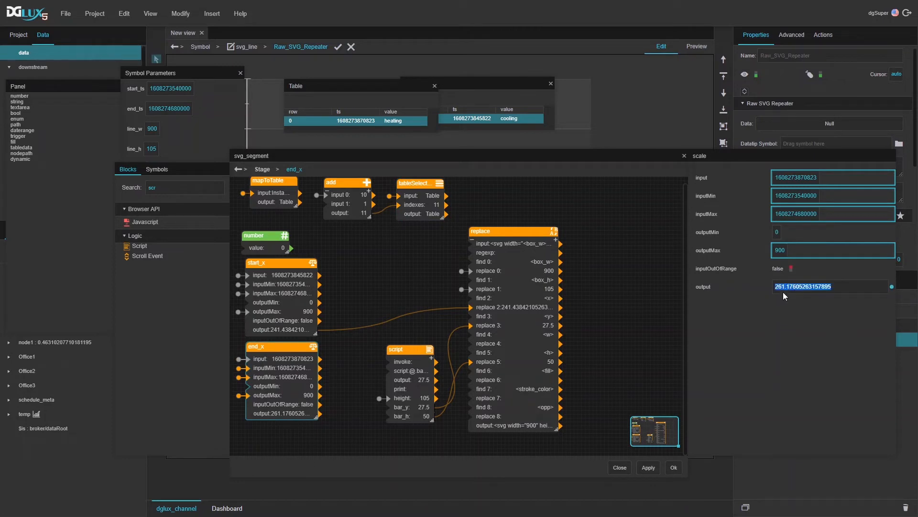
# Step: Search the blocks for Subtract, add it between end_x and the Script block, and shift the Script block to make room
pyautogui.click(184, 193)
pyautogui.doubleClick(184, 193)
pyautogui.write('sub')
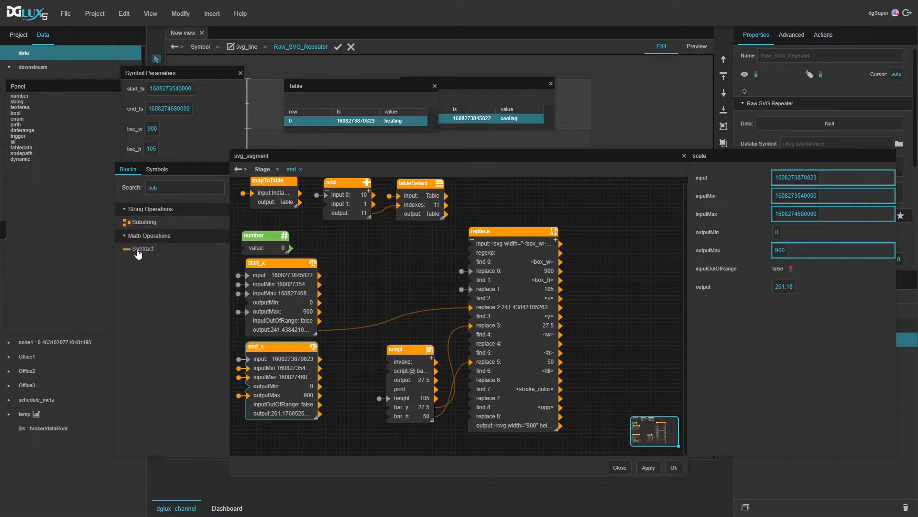
pyautogui.moveTo(138, 250); pyautogui.dragTo(340, 383)
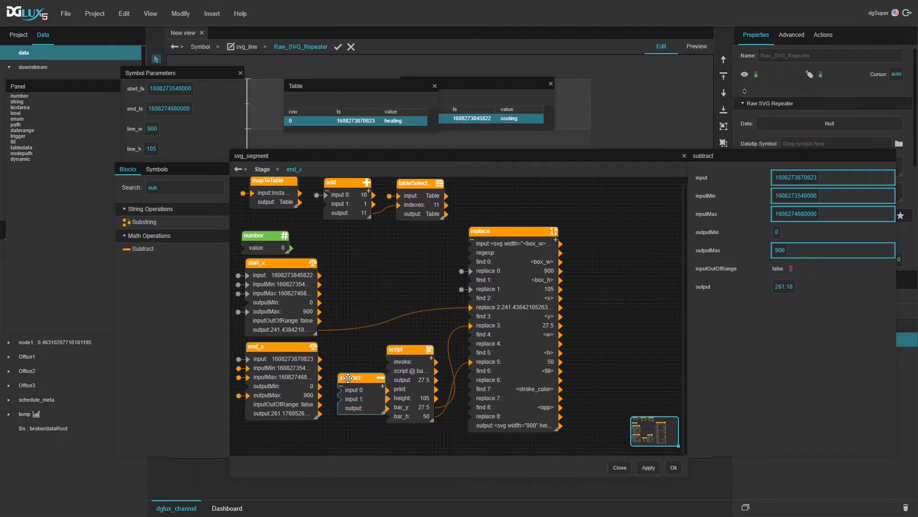
pyautogui.moveTo(399, 358); pyautogui.dragTo(410, 357)
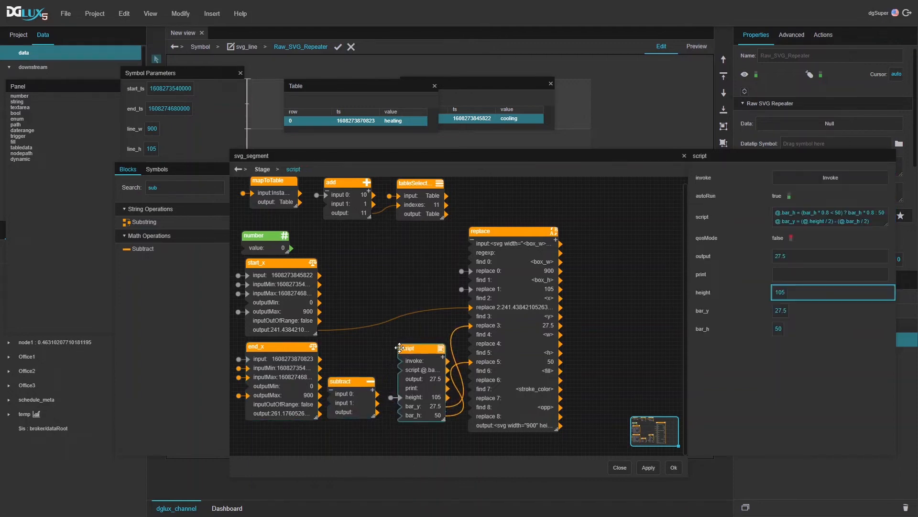
# Step: Connect the end_x output to Subtract's input 0, the start_x output to input 1, and the difference to replace 4 of the Replace block
pyautogui.moveTo(296, 414); pyautogui.dragTo(335, 394)
pyautogui.moveTo(297, 331); pyautogui.dragTo(330, 403)
pyautogui.click(349, 414)
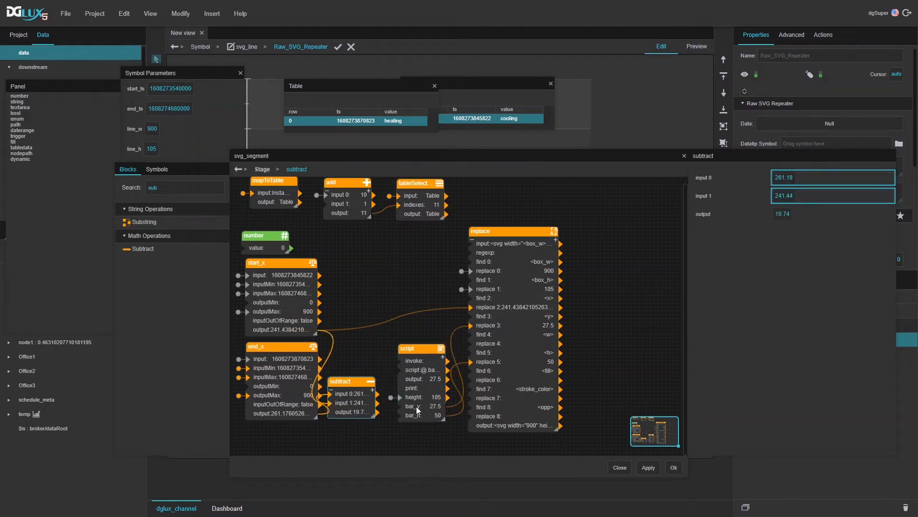
pyautogui.click(496, 404)
pyautogui.moveTo(356, 416); pyautogui.dragTo(835, 392)
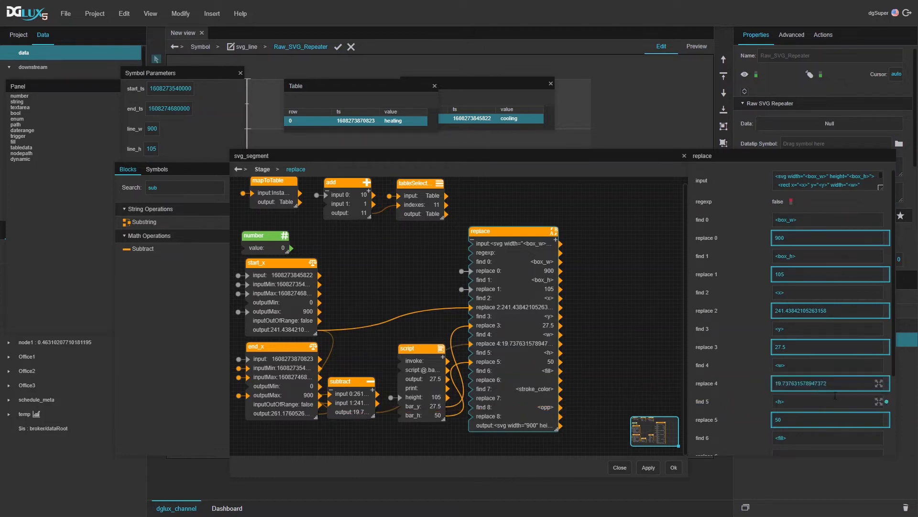
# Step: Review the remaining fill, stroke_color and opp replacements and open the symbol's legend table
pyautogui.scroll(-2, 837, 394)
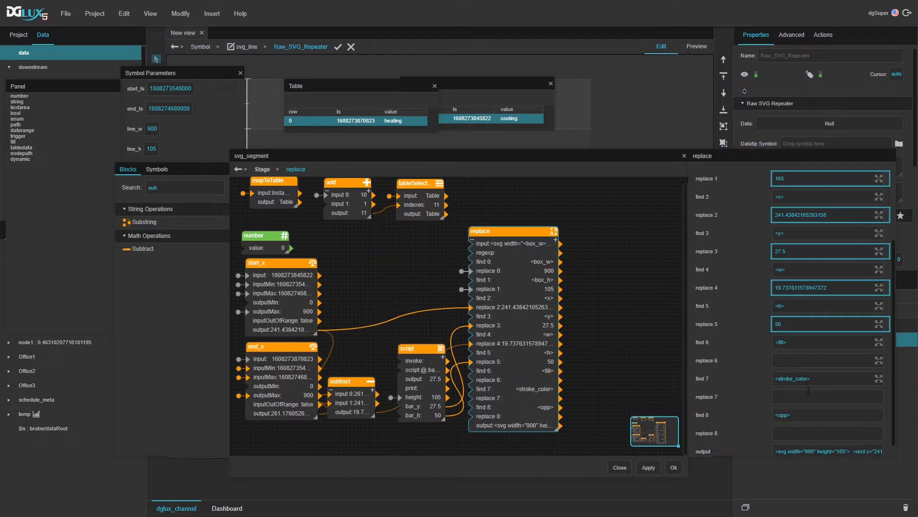
pyautogui.scroll(-1, 801, 396)
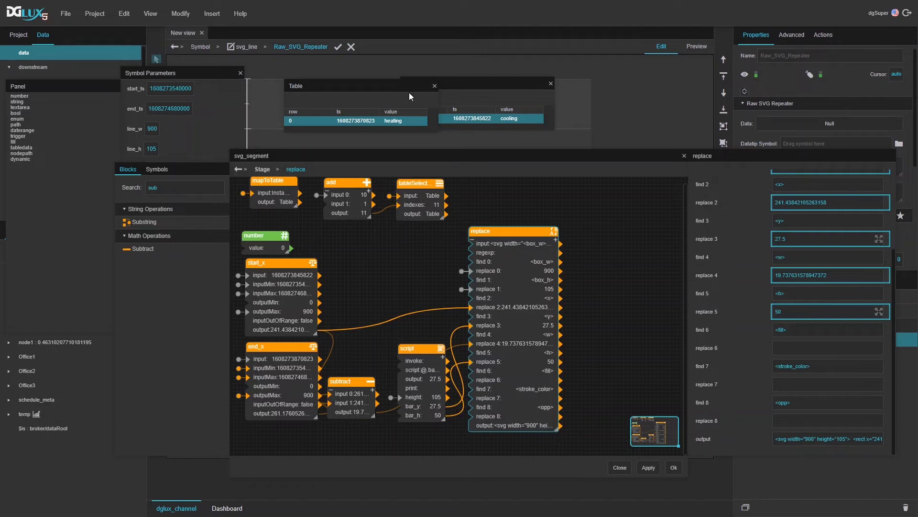
pyautogui.click(194, 73)
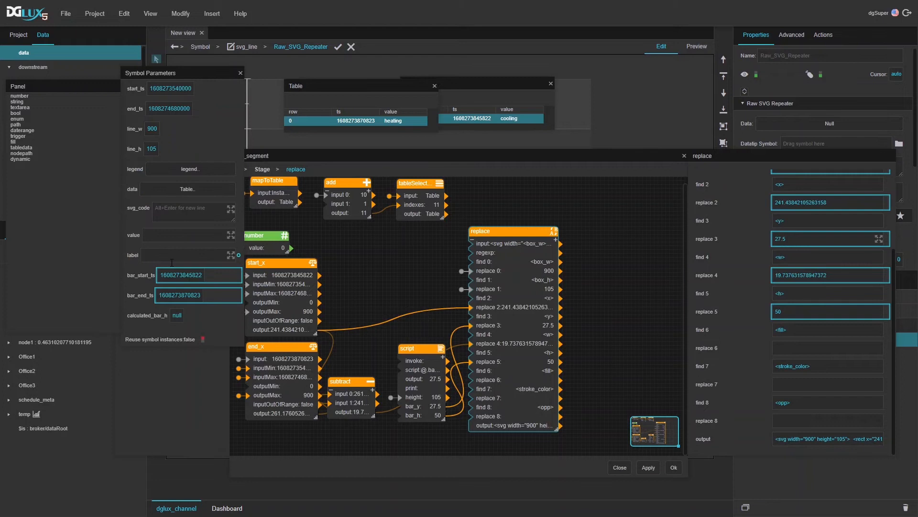
pyautogui.click(171, 166)
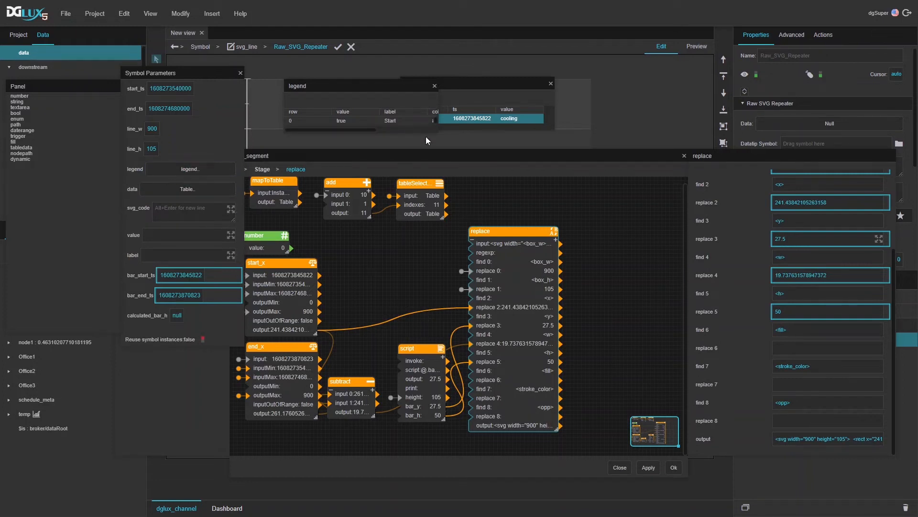
# Step: Close both ts/value tables, enlarge the legend table to show its color and opacity columns, and reposition it and the svg_segment window
pyautogui.click(550, 84)
pyautogui.moveTo(434, 129); pyautogui.dragTo(528, 173)
pyautogui.moveTo(434, 86); pyautogui.dragTo(641, 70)
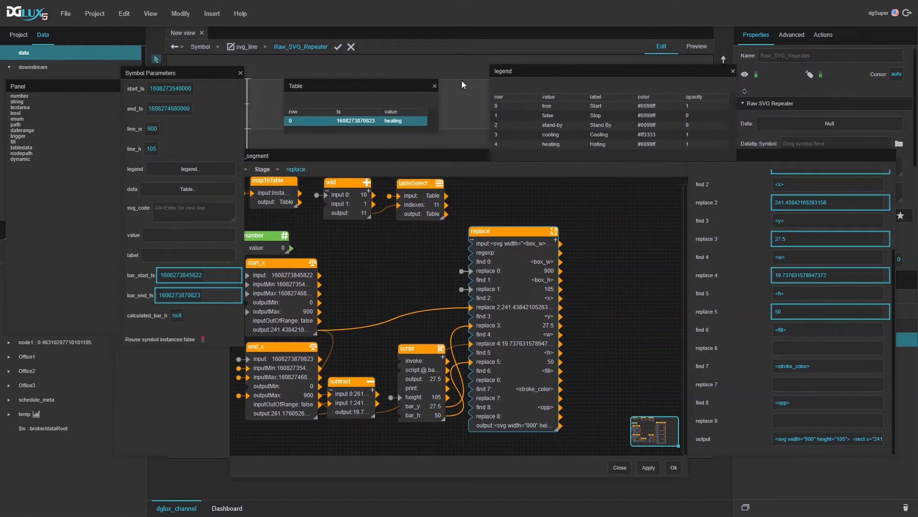
pyautogui.click(434, 86)
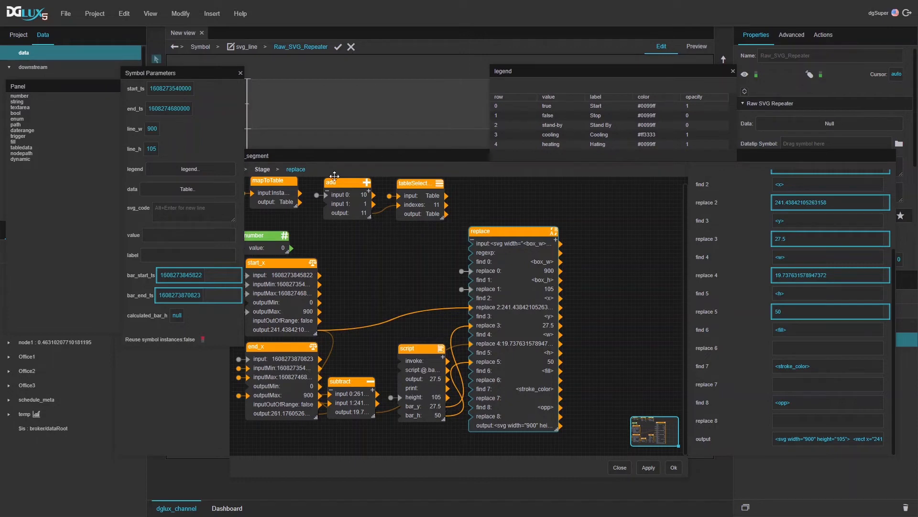
pyautogui.moveTo(356, 156); pyautogui.dragTo(395, 140)
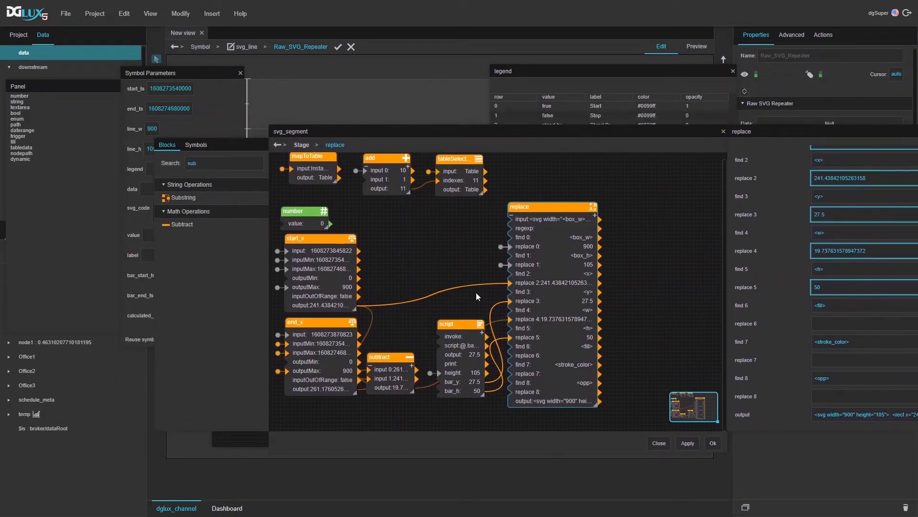
# Step: Search the blocks for Filter, add it below the Subtract block, and bind its input to the symbol's legend parameter
pyautogui.press('BackSpace')
pyautogui.press('BackSpace')
pyautogui.press('BackSpace')
pyautogui.write('fil')
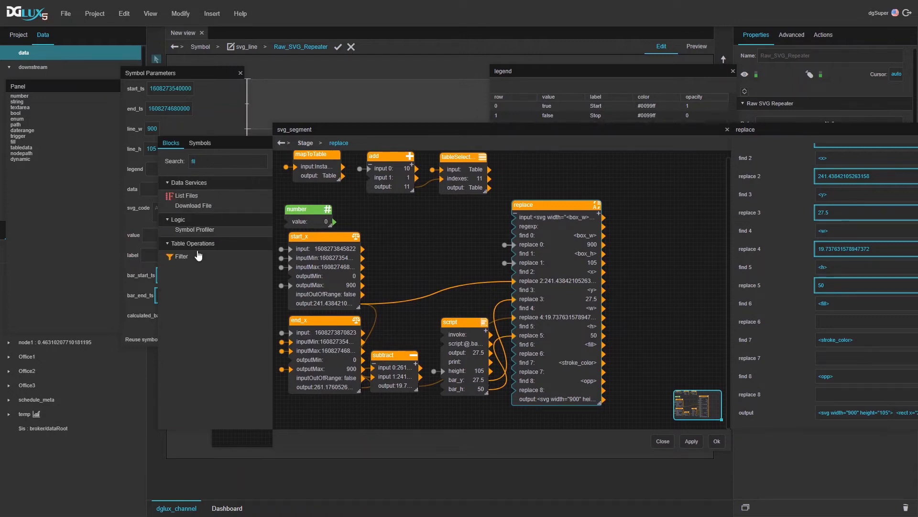
pyautogui.moveTo(189, 259); pyautogui.dragTo(382, 411)
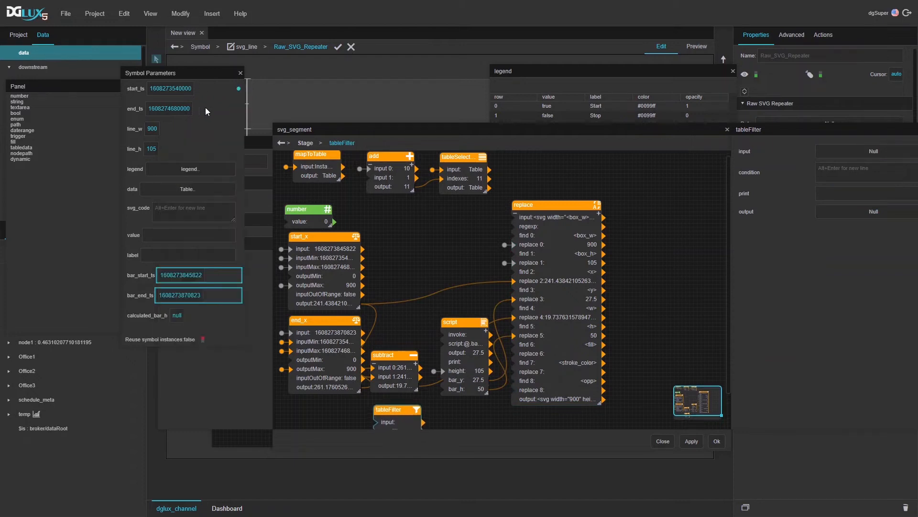
pyautogui.moveTo(238, 171); pyautogui.dragTo(385, 389)
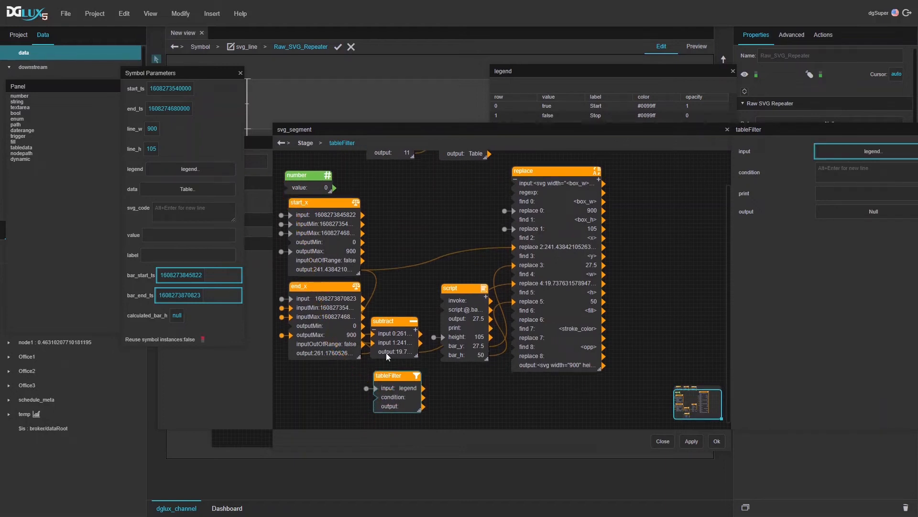
# Step: Search the blocks for Replace and add a second Replace block beside the tableFilter block
pyautogui.click(435, 184)
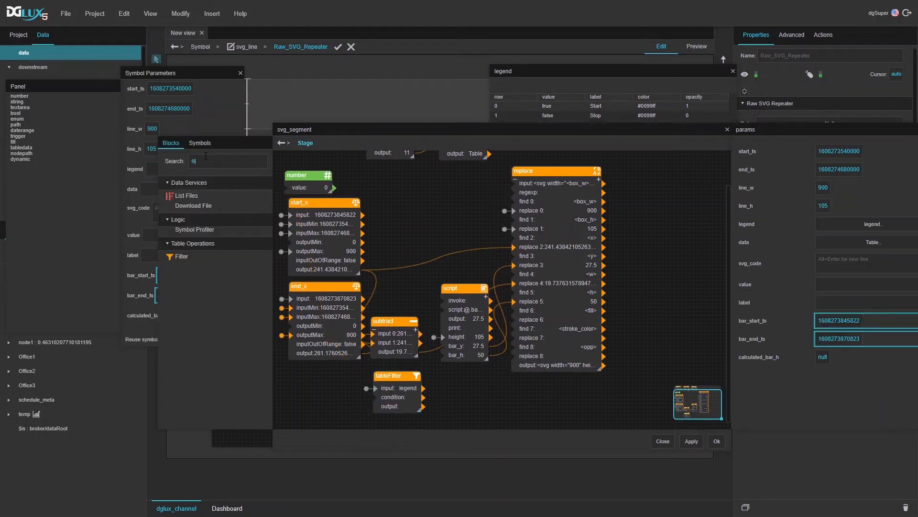
pyautogui.press('super')
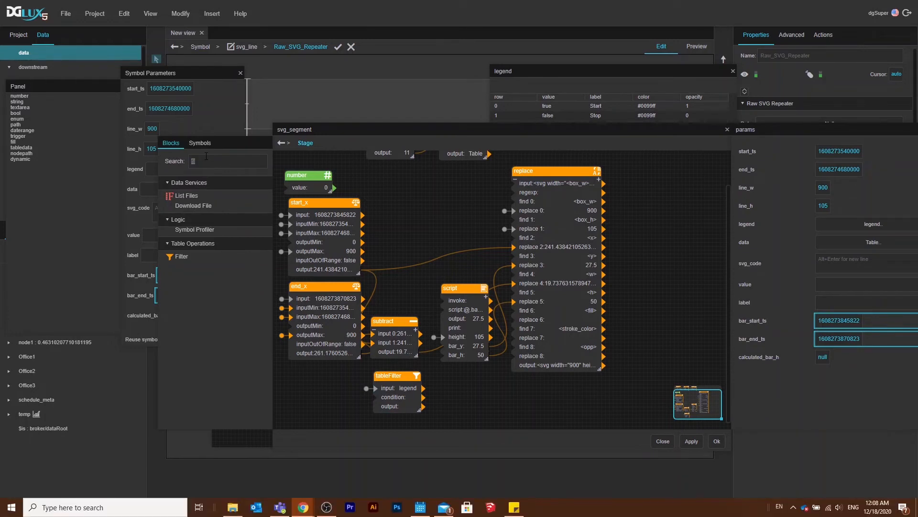
pyautogui.write('fi')
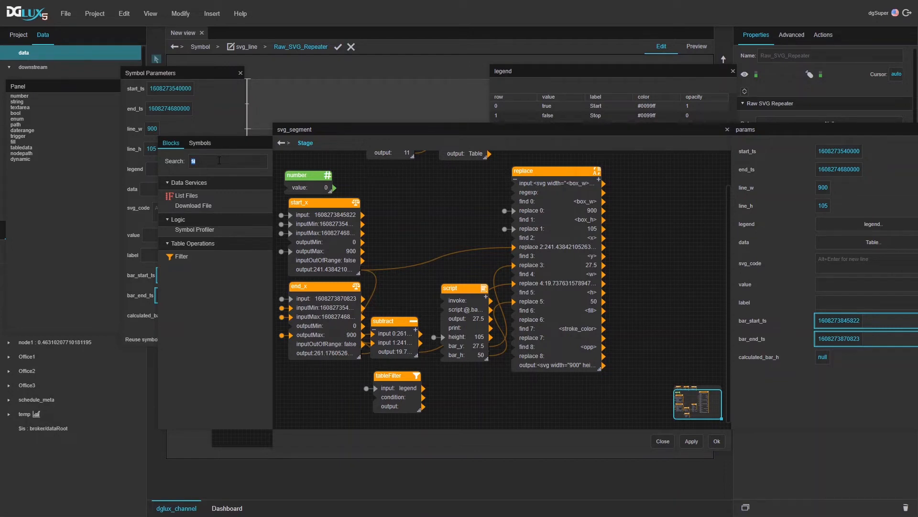
pyautogui.write('rep')
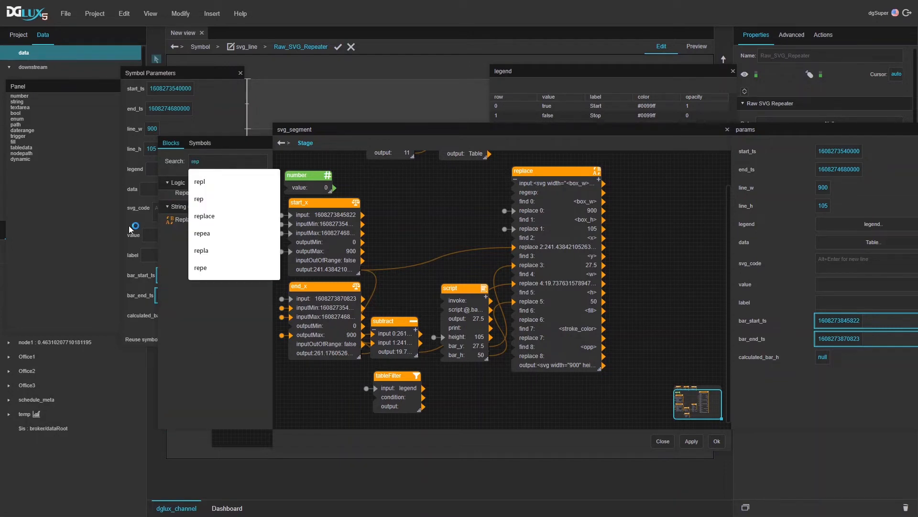
pyautogui.moveTo(187, 220); pyautogui.dragTo(316, 372)
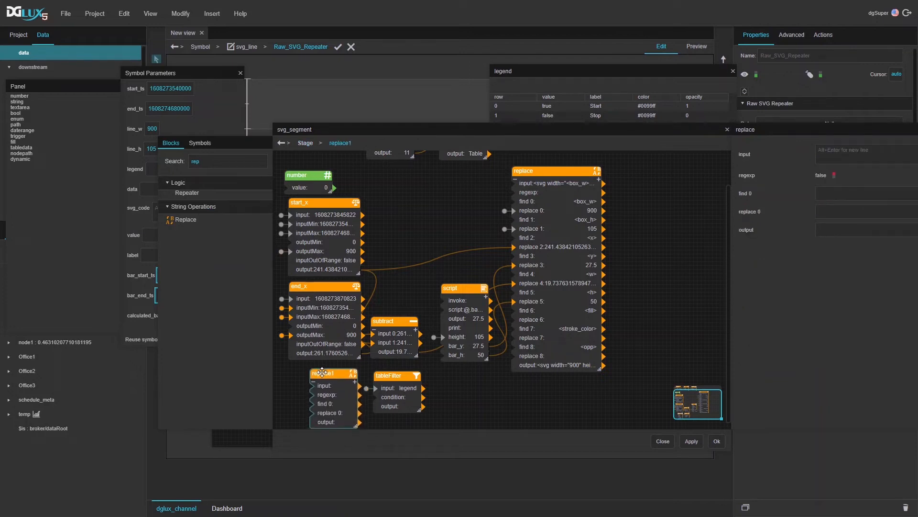
# Step: Set the new Replace block's input to value == '<value>' and its find 0 to <value>
pyautogui.click(396, 382)
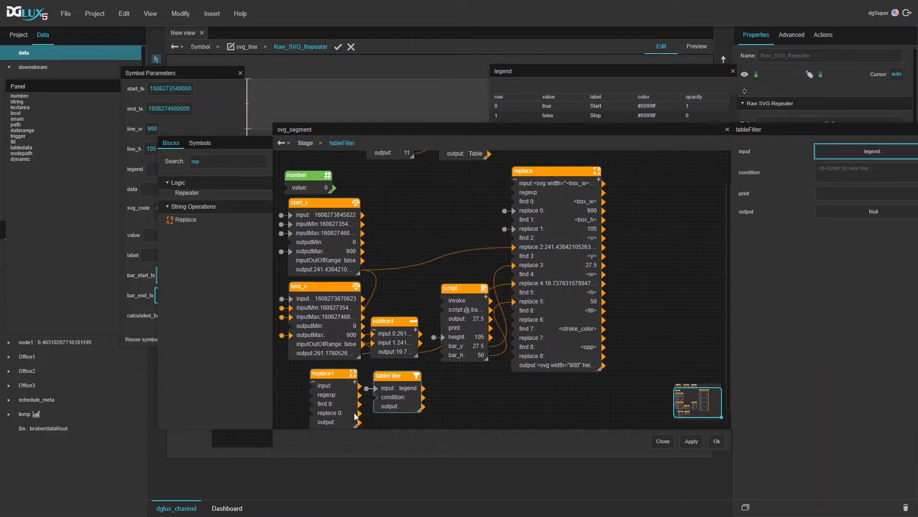
pyautogui.scroll(-1, 357, 409)
pyautogui.click(322, 358)
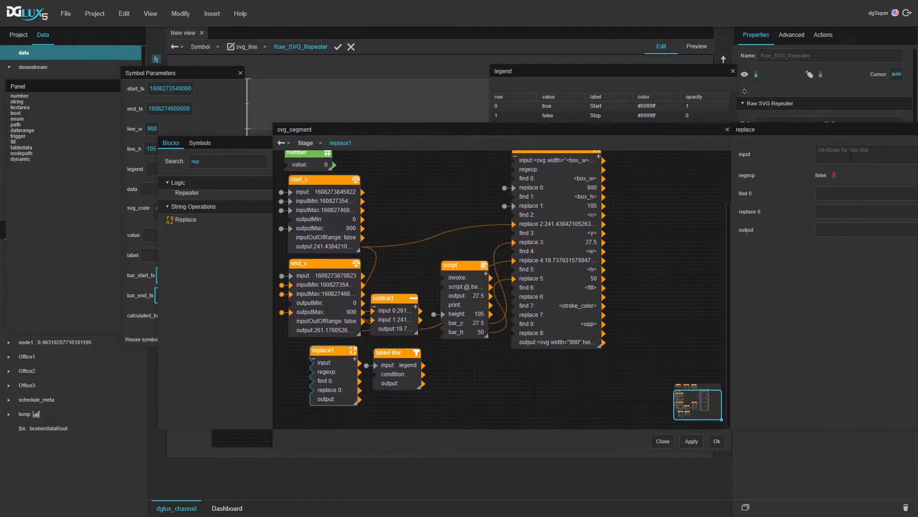
pyautogui.write("value == '<value>")
pyautogui.press('Tab')
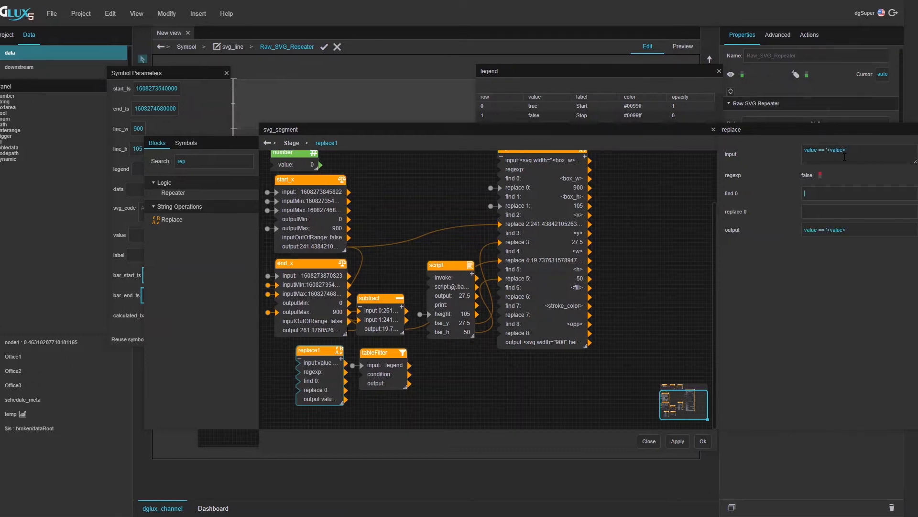
pyautogui.write('<valu')
# Step: Open mapToTable's output table and bind its value cell to replace 0 of the new Replace block
pyautogui.click(415, 188)
pyautogui.scroll(1, 406, 187)
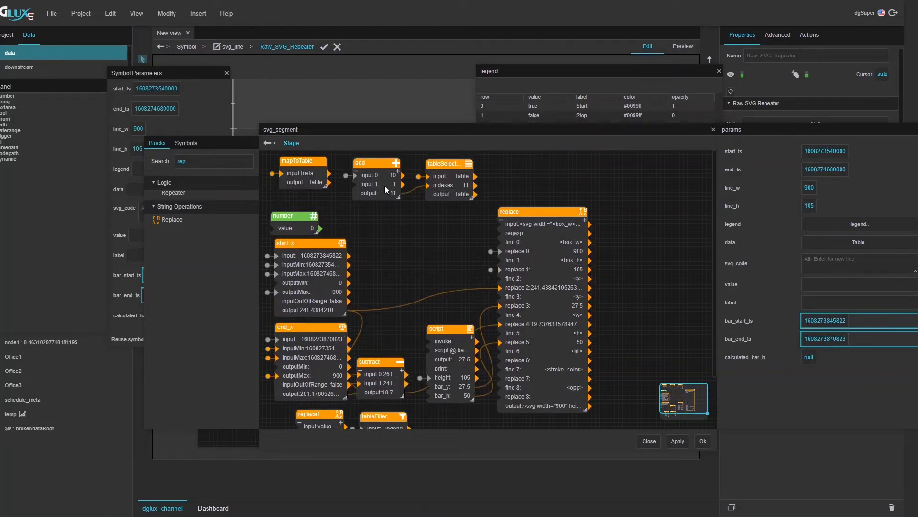
pyautogui.click(306, 177)
pyautogui.click(843, 173)
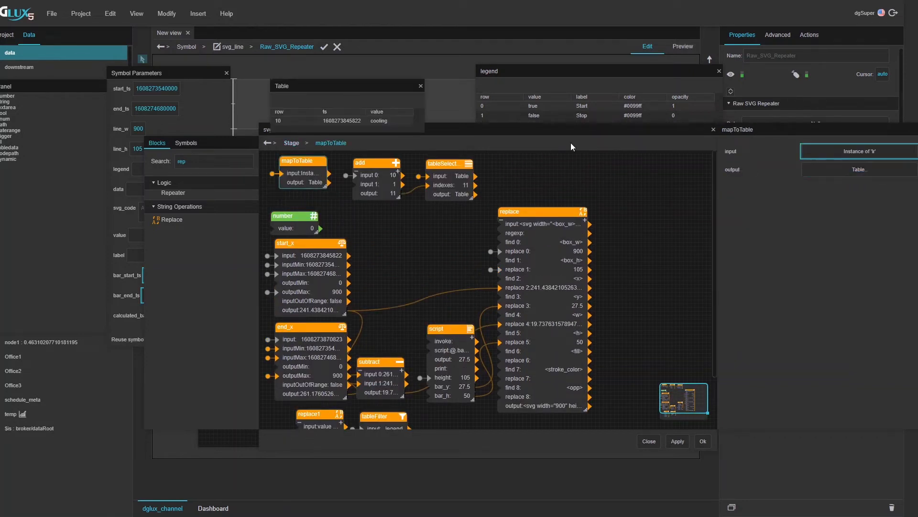
pyautogui.scroll(-1, 392, 240)
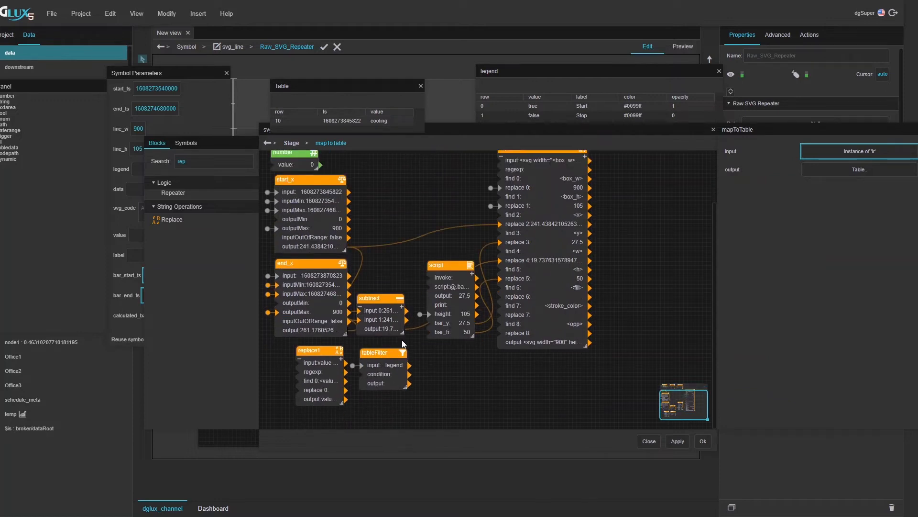
pyautogui.click(325, 385)
pyautogui.moveTo(384, 121); pyautogui.dragTo(841, 217)
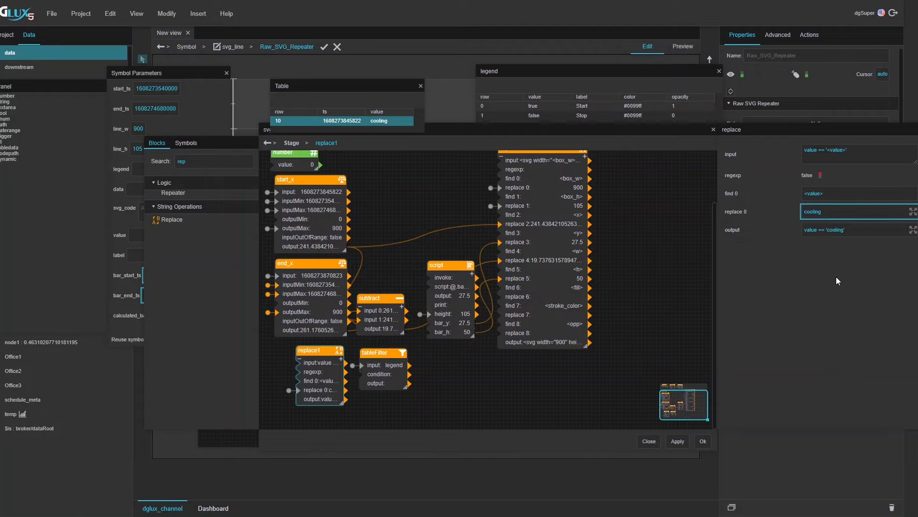
# Step: Connect the replace1 output to the tableFilter condition, then open the filter's output table and widen its window
pyautogui.moveTo(345, 398); pyautogui.dragTo(362, 374)
pyautogui.click(385, 375)
pyautogui.click(857, 211)
pyautogui.moveTo(424, 130); pyautogui.dragTo(520, 129)
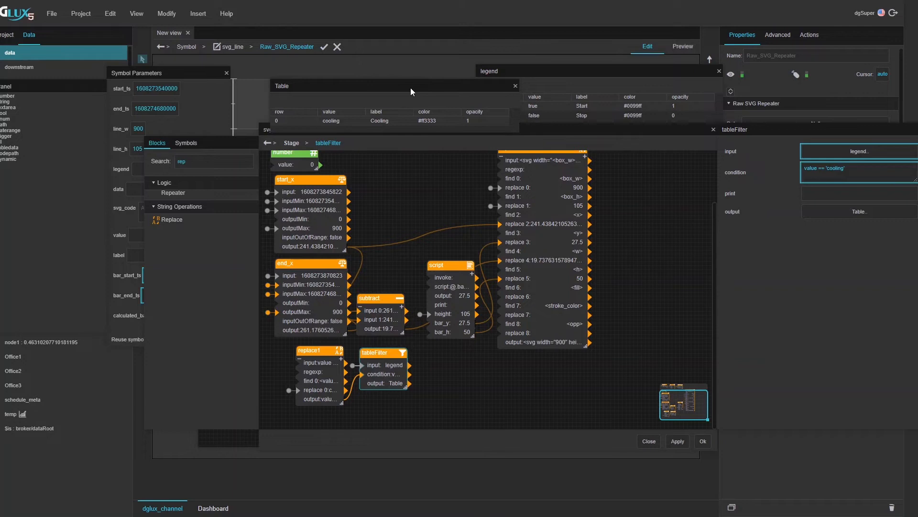
pyautogui.moveTo(411, 92); pyautogui.dragTo(392, 80)
# Step: Close the legend table, reposition the svg_segment and filter output windows, and nudge the replace1 and tableFilter blocks
pyautogui.click(524, 251)
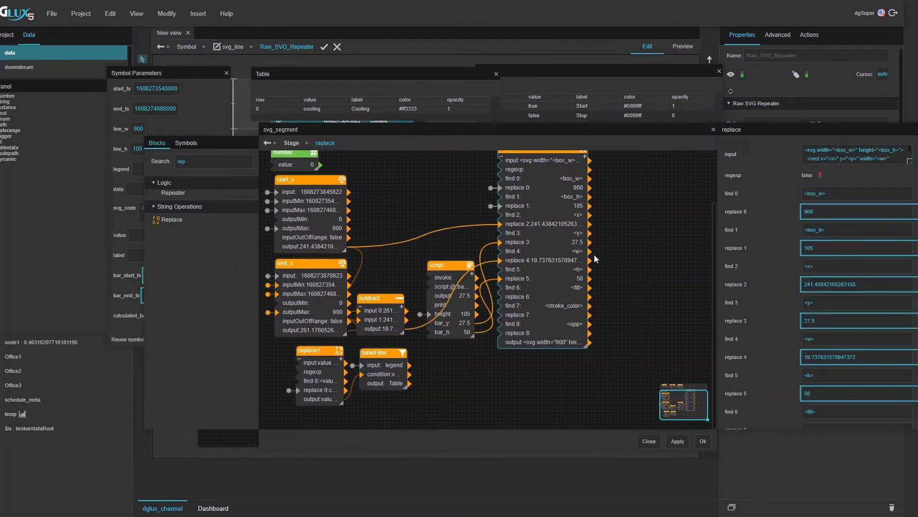
pyautogui.moveTo(661, 130); pyautogui.dragTo(613, 129)
pyautogui.scroll(-3, 805, 334)
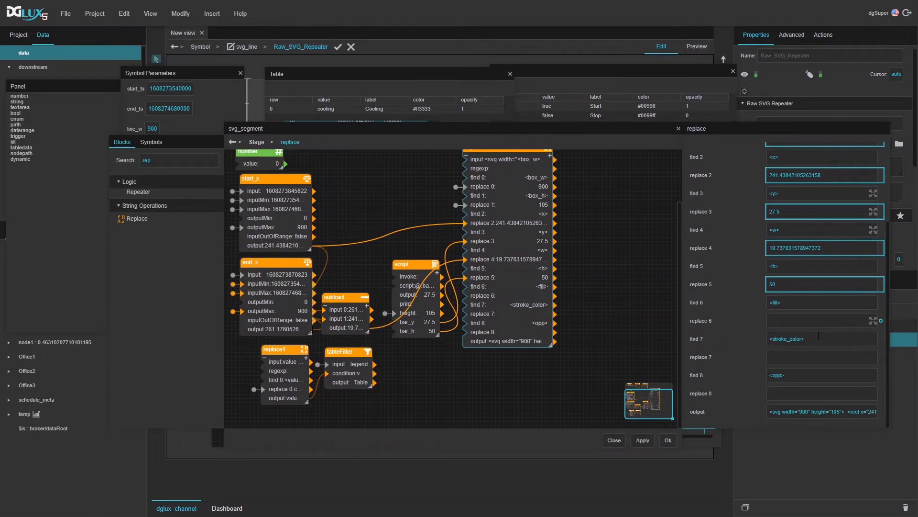
pyautogui.click(734, 72)
pyautogui.moveTo(450, 81); pyautogui.dragTo(461, 69)
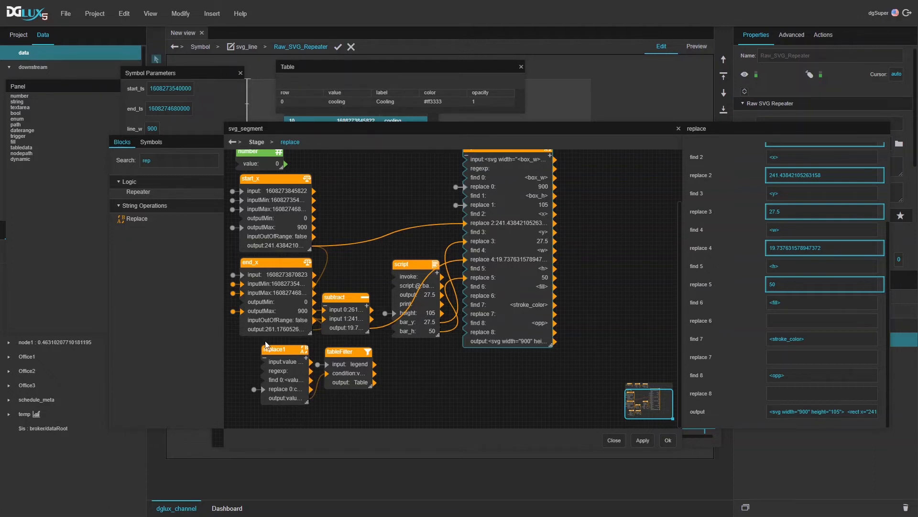
pyautogui.moveTo(274, 347); pyautogui.dragTo(274, 346)
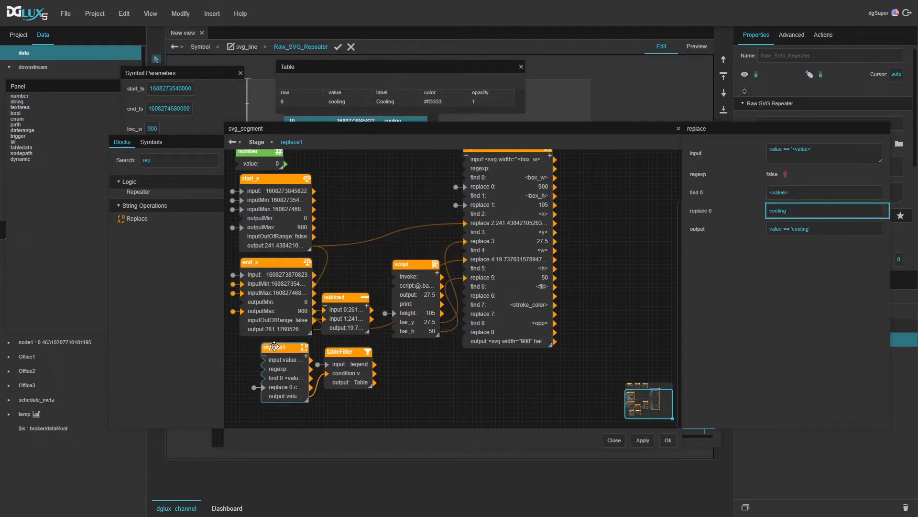
pyautogui.moveTo(345, 358)
pyautogui.mouseDown()
pyautogui.moveTo(353, 358)
pyautogui.moveTo(347, 353)
pyautogui.mouseUp()
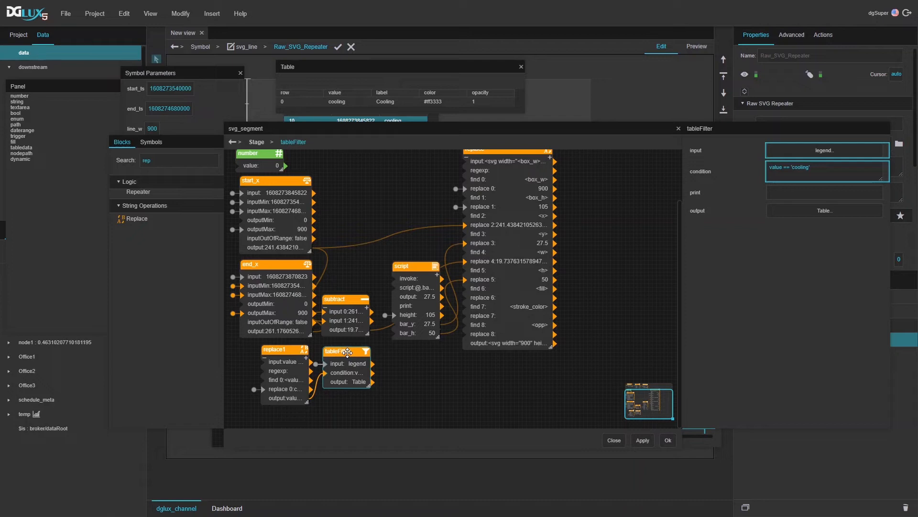
# Step: In the main Replace block, bind replace 6 to the filtered table's color, set replace 7 to white, and bind replace 8 to opacity
pyautogui.click(493, 323)
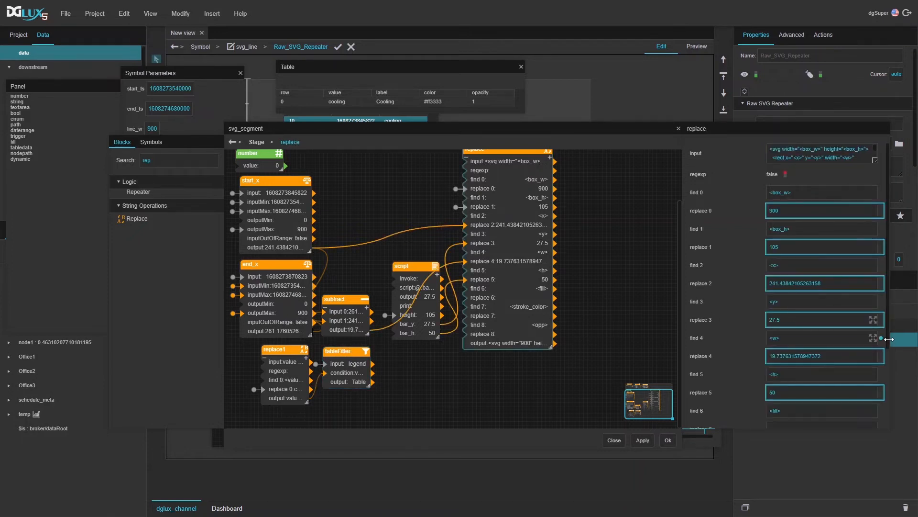
pyautogui.scroll(-3, 811, 357)
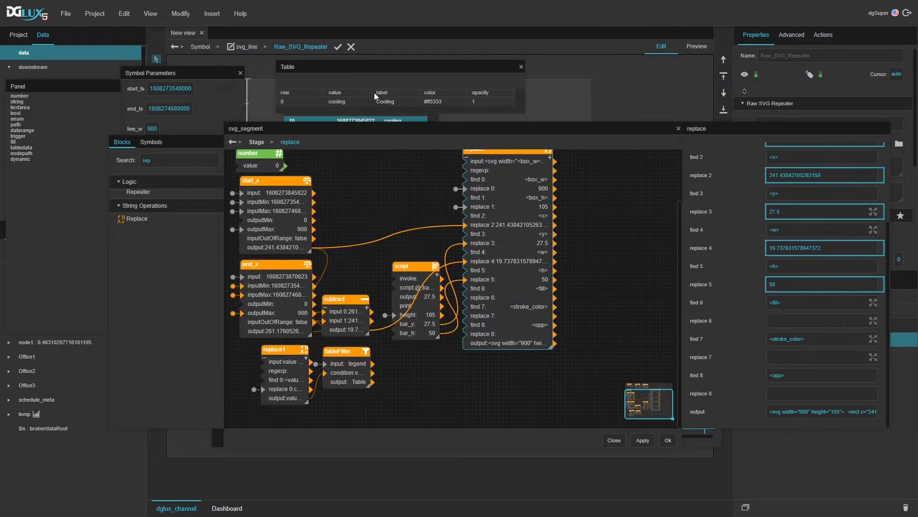
pyautogui.moveTo(438, 102); pyautogui.dragTo(784, 321)
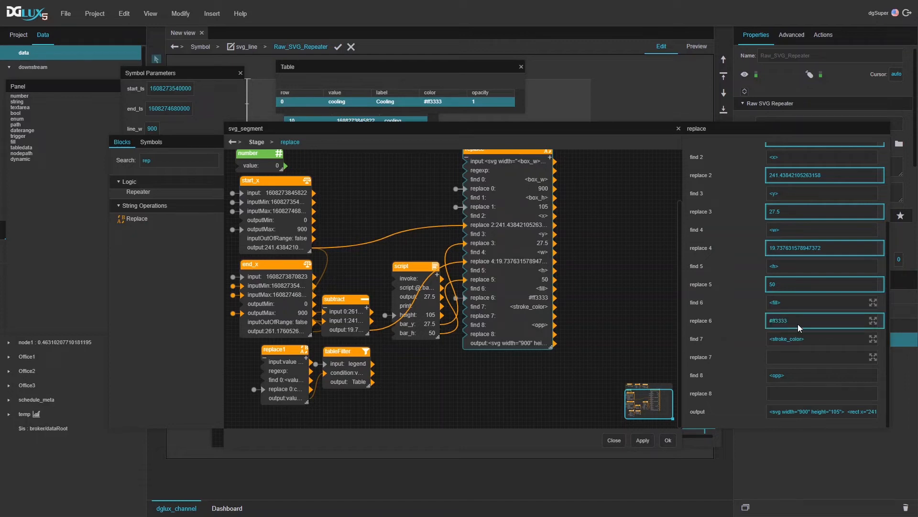
pyautogui.click(779, 355)
pyautogui.write('white')
pyautogui.moveTo(489, 102); pyautogui.dragTo(781, 397)
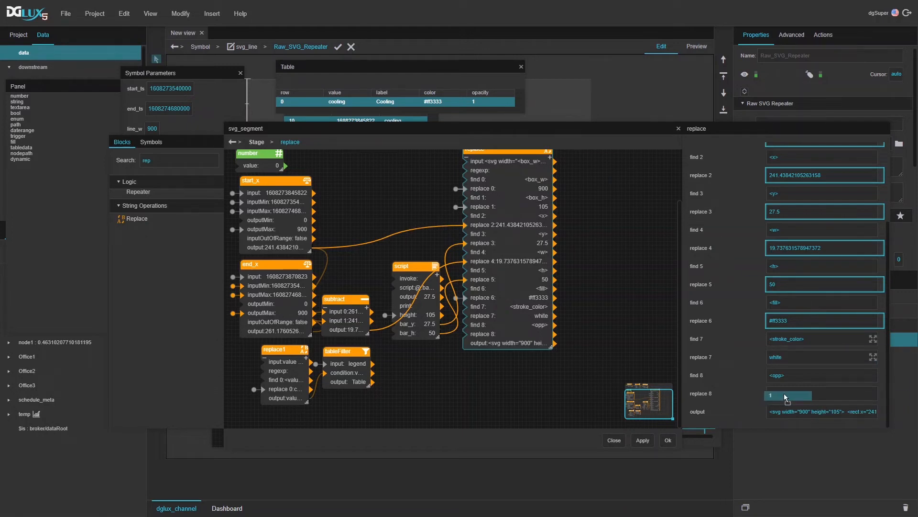
pyautogui.click(785, 394)
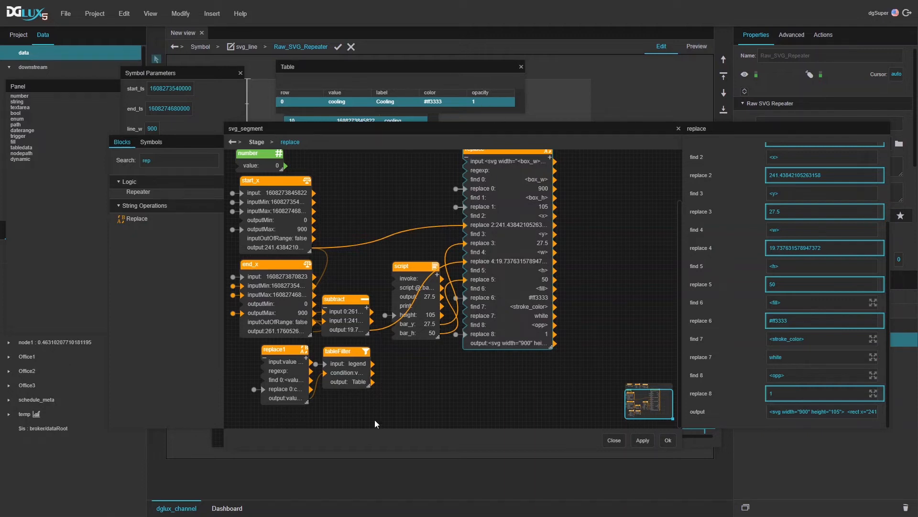
# Step: Review the color binding and inspect the SVG code in the main Replace block's full output
pyautogui.moveTo(765, 319); pyautogui.dragTo(443, 102)
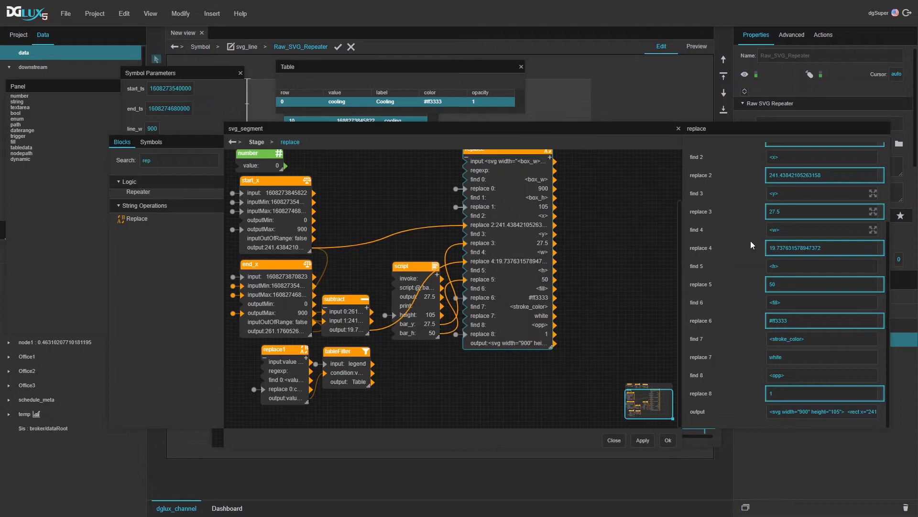
pyautogui.click(873, 419)
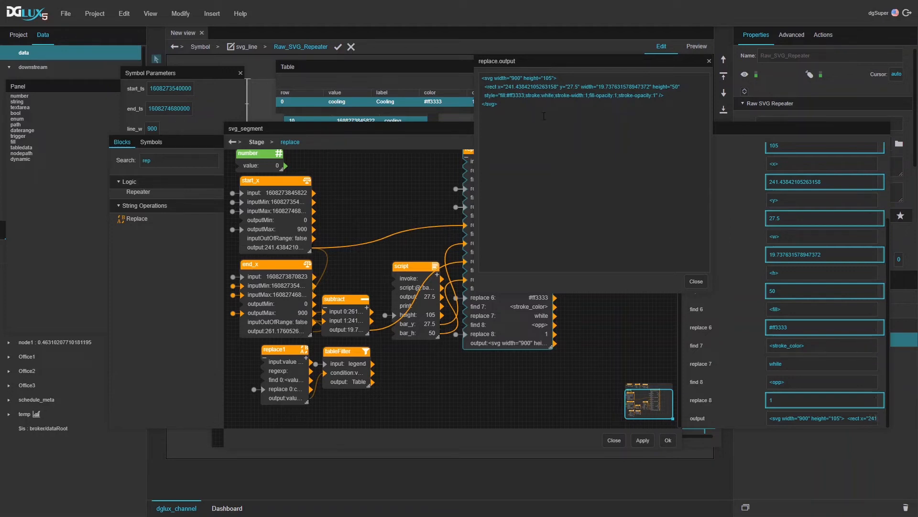
pyautogui.click(695, 281)
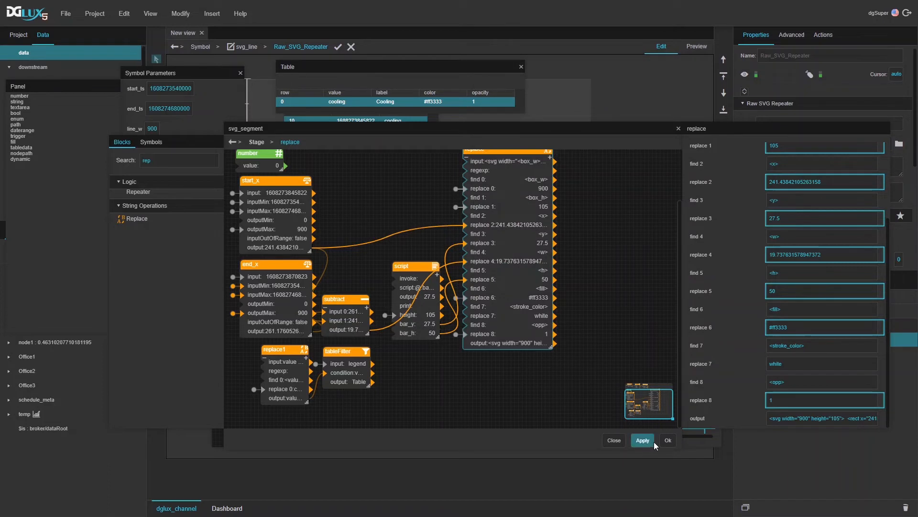
# Step: Open the symbol's properties and bind its svg_code parameter to the main Replace block's output
pyautogui.rightClick(615, 276)
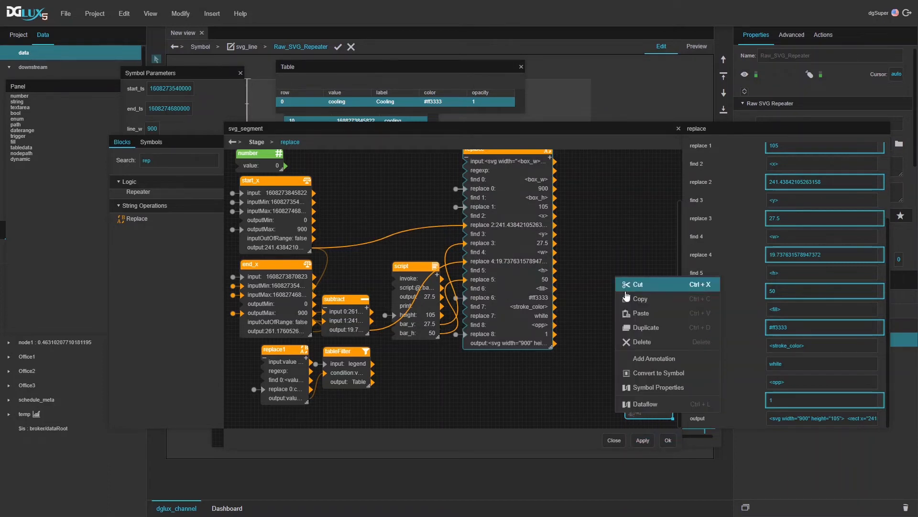
pyautogui.click(644, 388)
pyautogui.moveTo(508, 343); pyautogui.dragTo(177, 213)
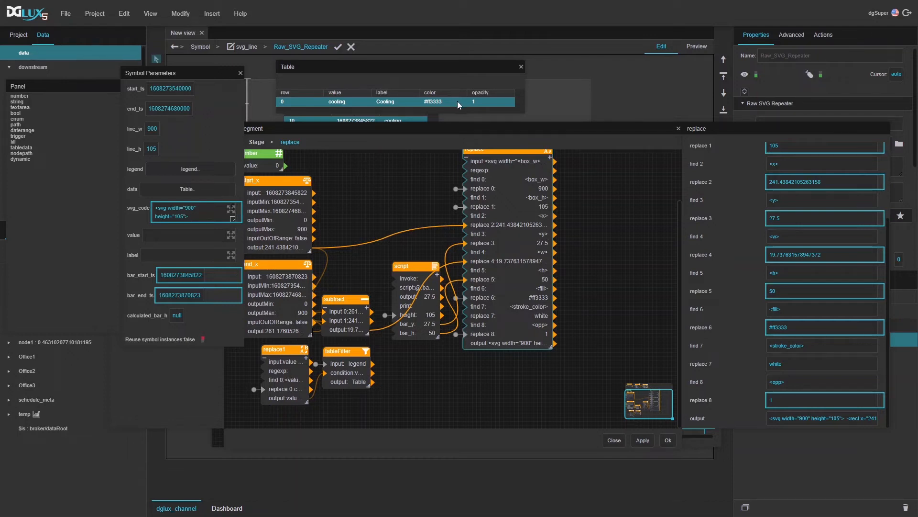
pyautogui.scroll(3, 395, 231)
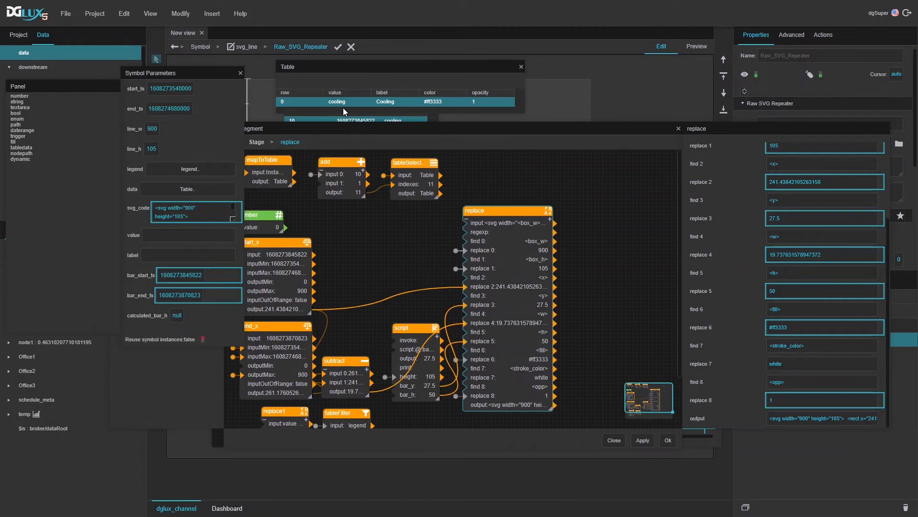
# Step: Bind the symbol's label parameter to the filtered table's label and its value parameter to the value in the mapToTable output
pyautogui.moveTo(344, 107); pyautogui.dragTo(392, 266)
pyautogui.moveTo(388, 105); pyautogui.dragTo(177, 254)
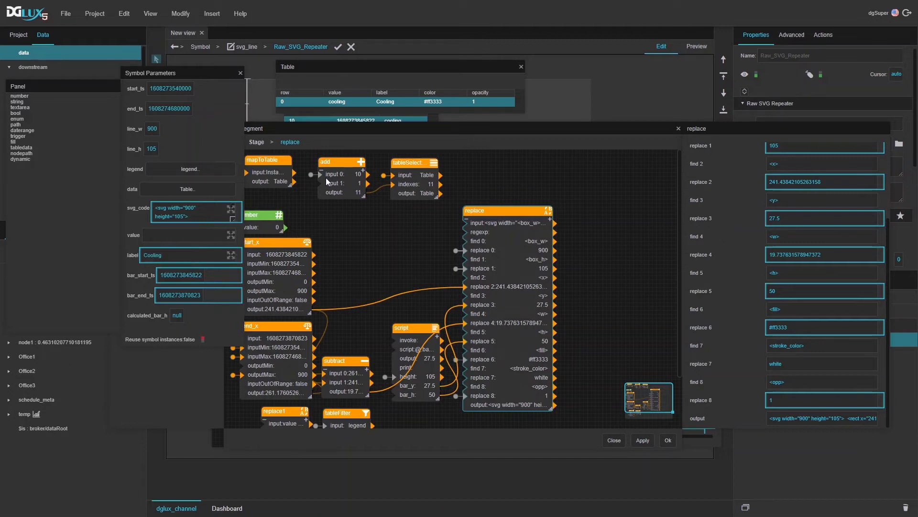
pyautogui.click(263, 172)
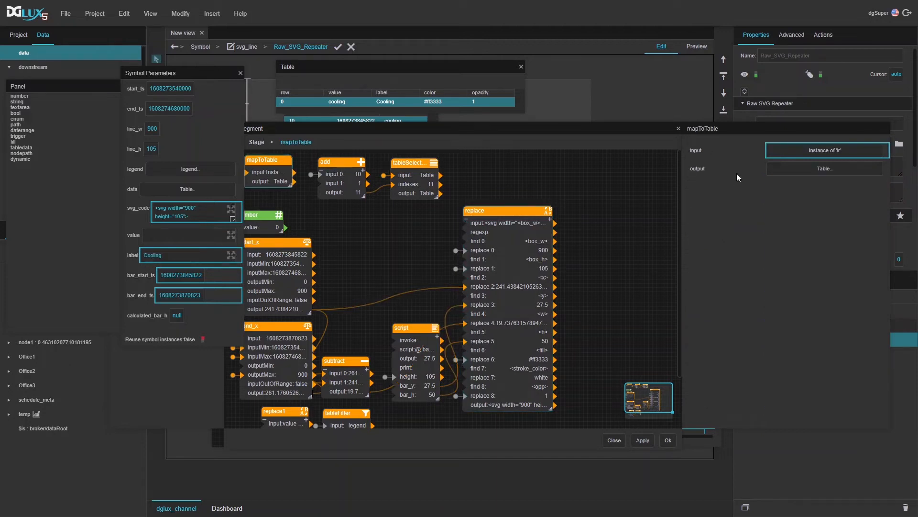
pyautogui.click(825, 168)
pyautogui.click(176, 72)
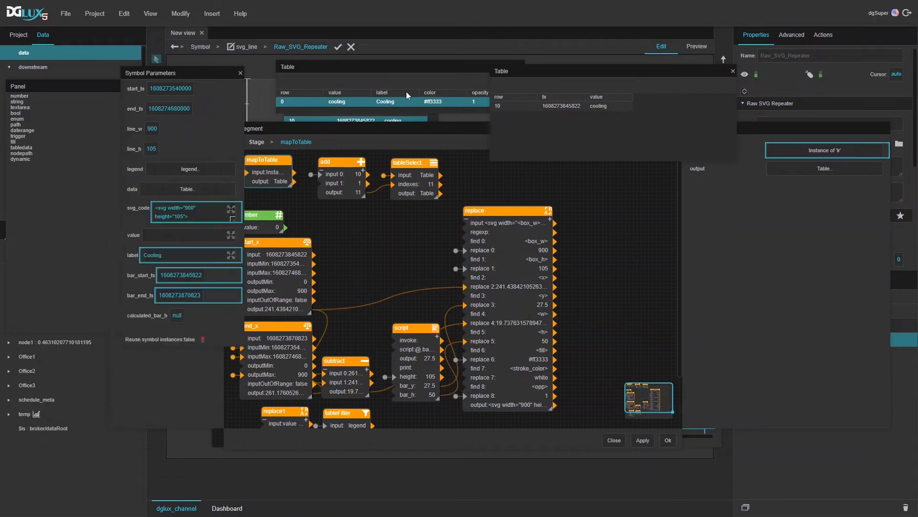
pyautogui.moveTo(604, 109); pyautogui.dragTo(163, 236)
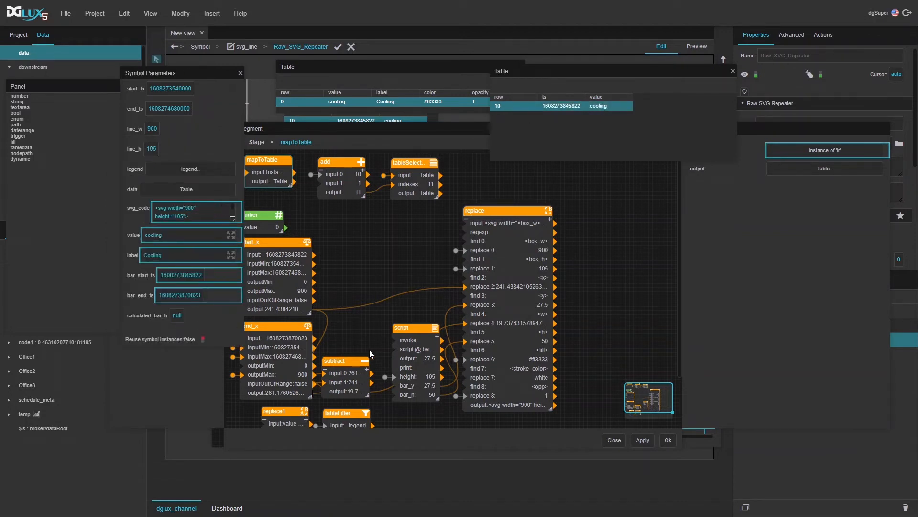
# Step: Bind the symbol's calculated_bar_h parameter to the script block's bar_h output and confirm the svg_segment dataflow
pyautogui.click(414, 357)
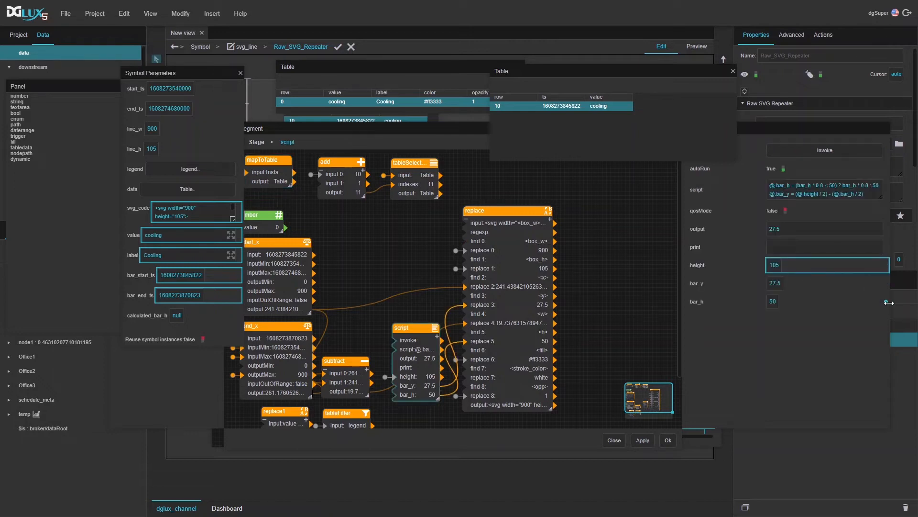
pyautogui.moveTo(886, 302); pyautogui.dragTo(397, 285)
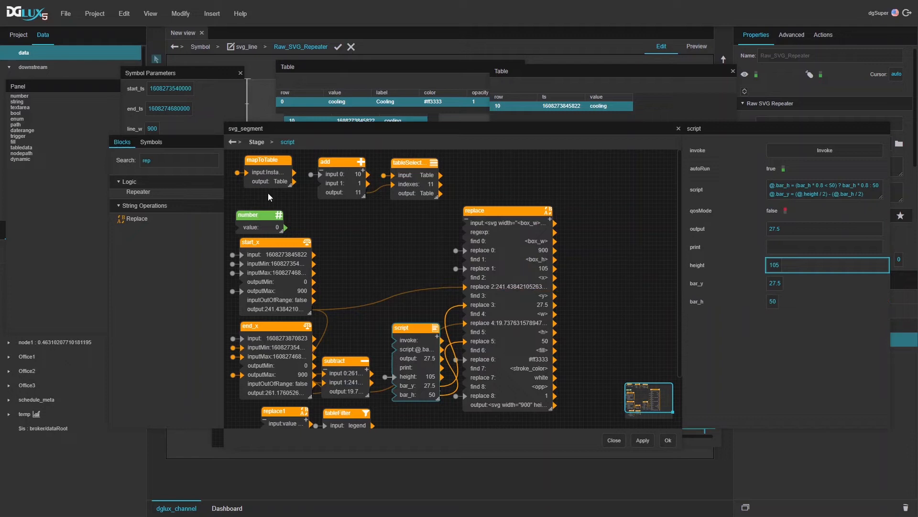
pyautogui.moveTo(224, 199); pyautogui.dragTo(339, 199)
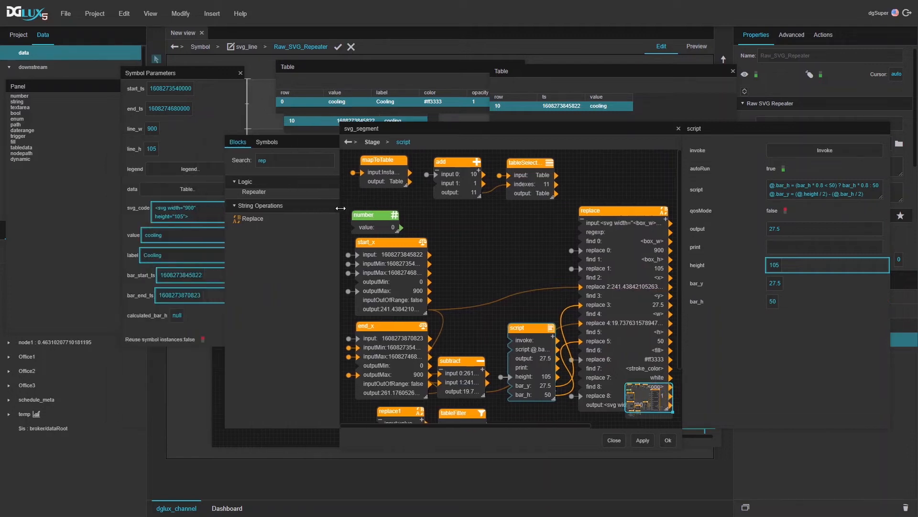
pyautogui.click(185, 74)
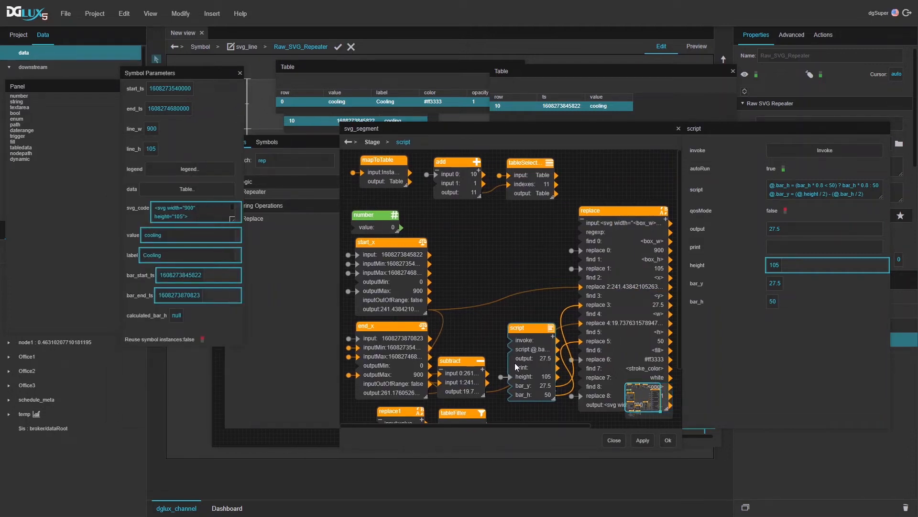
pyautogui.scroll(-3, 489, 355)
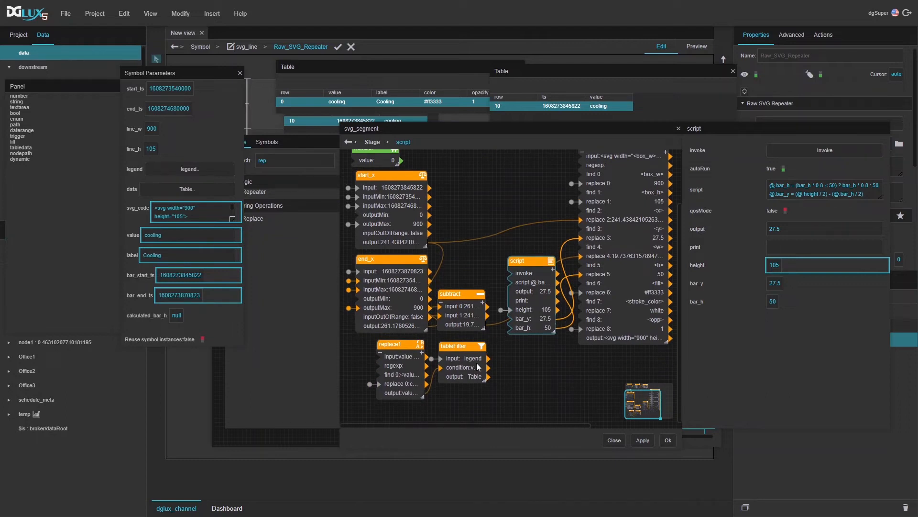
pyautogui.moveTo(557, 328); pyautogui.dragTo(177, 319)
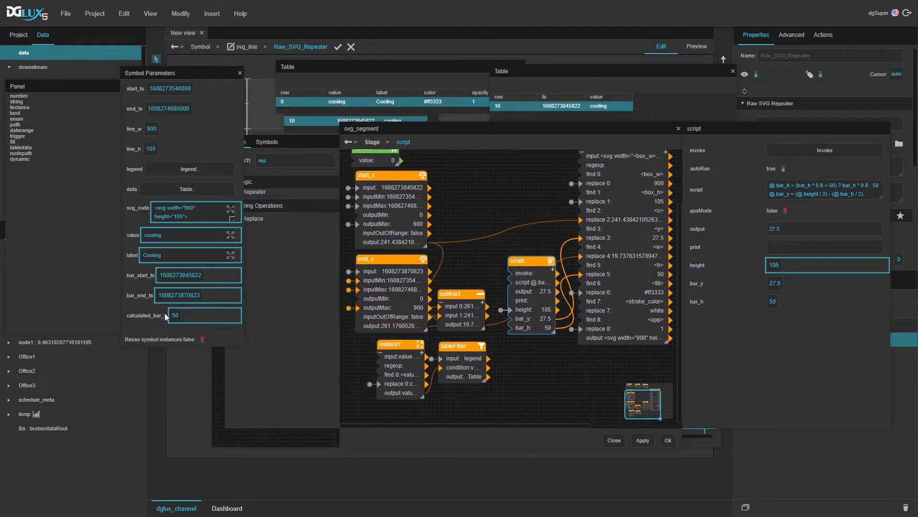
pyautogui.click(668, 440)
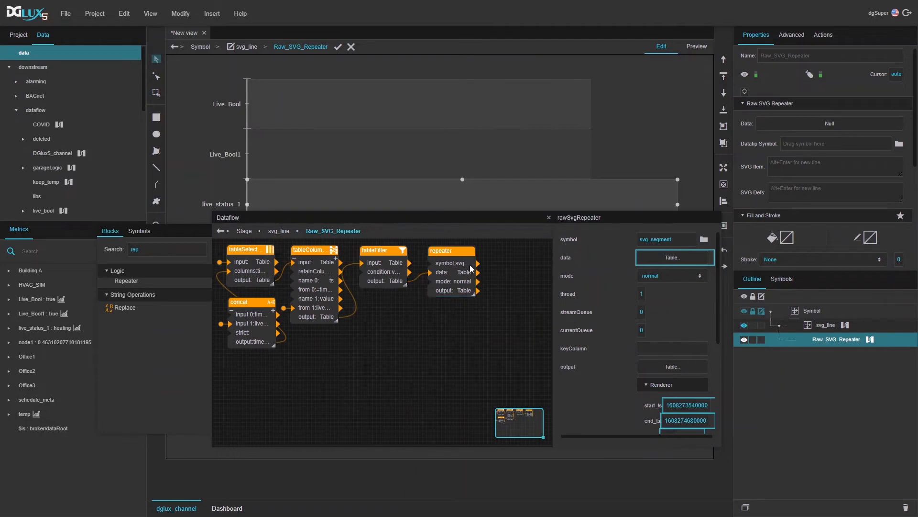
# Step: Inspect the svg_code column in the repeater block's output table and bind the Raw SVG Repeater's Data to that output
pyautogui.scroll(-2, 667, 335)
pyautogui.click(659, 317)
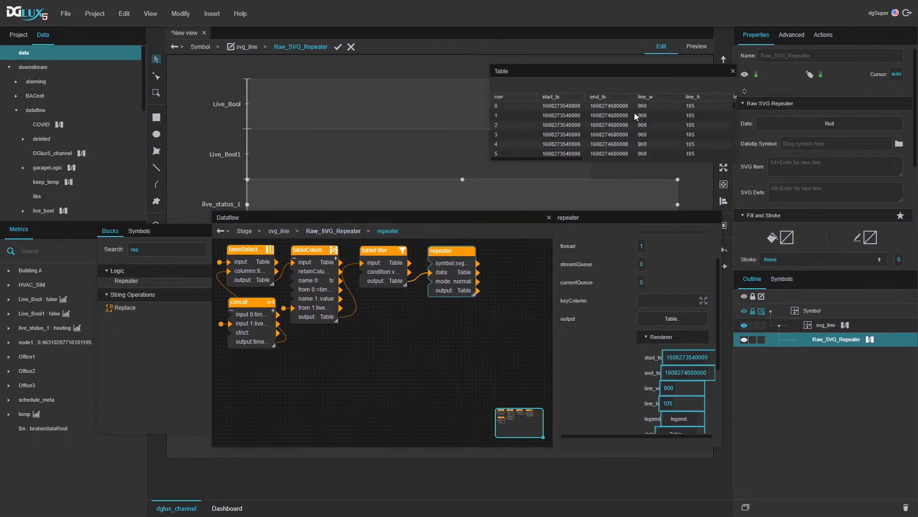
pyautogui.moveTo(545, 157); pyautogui.dragTo(641, 152)
pyautogui.moveTo(626, 96); pyautogui.dragTo(689, 98)
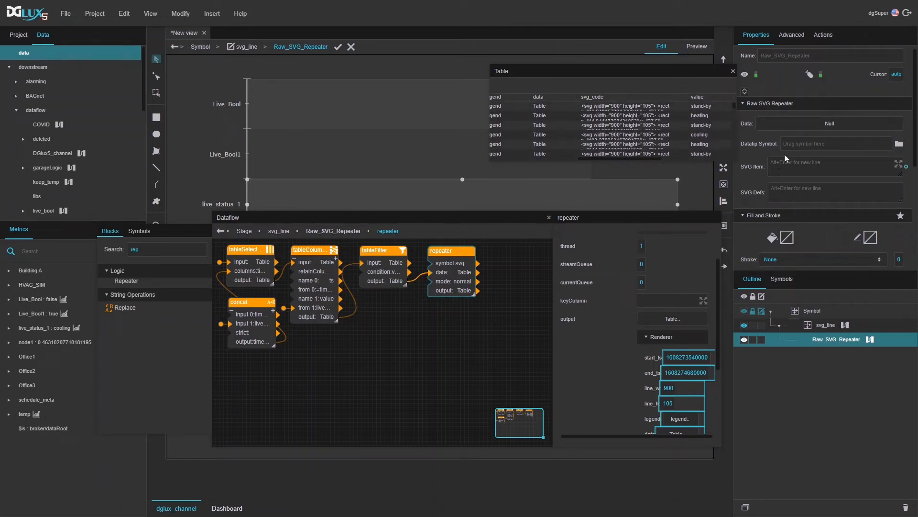
pyautogui.moveTo(460, 291); pyautogui.dragTo(821, 122)
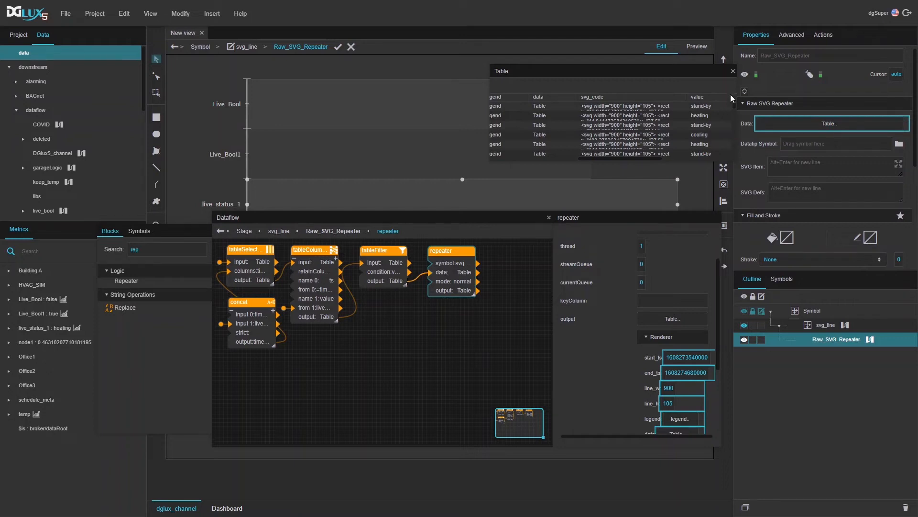
pyautogui.click(732, 72)
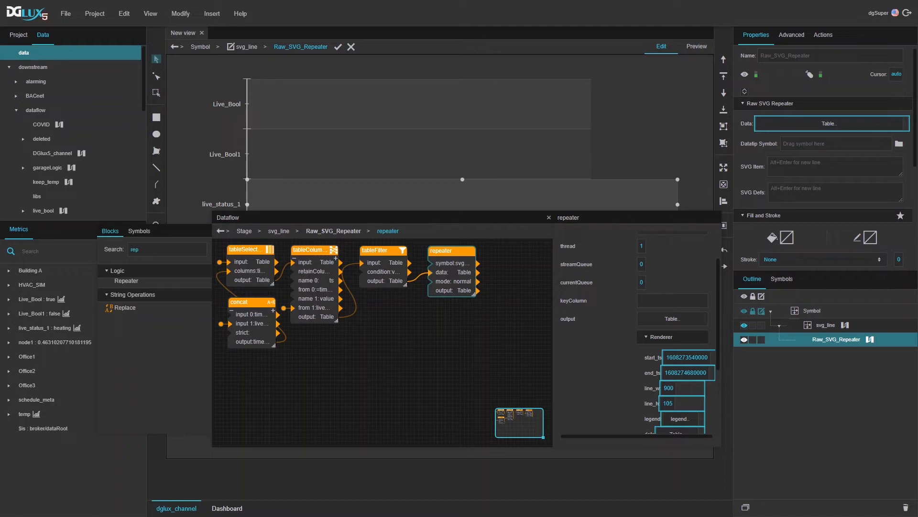
# Step: Set the Raw SVG Repeater's SVG Item to [svg_code], move the dataflow window below the chart, and save the symbol edits
pyautogui.click(784, 172)
pyautogui.write('<')
pyautogui.write('svg_co')
pyautogui.write('de')
pyautogui.moveTo(796, 162); pyautogui.dragTo(770, 163)
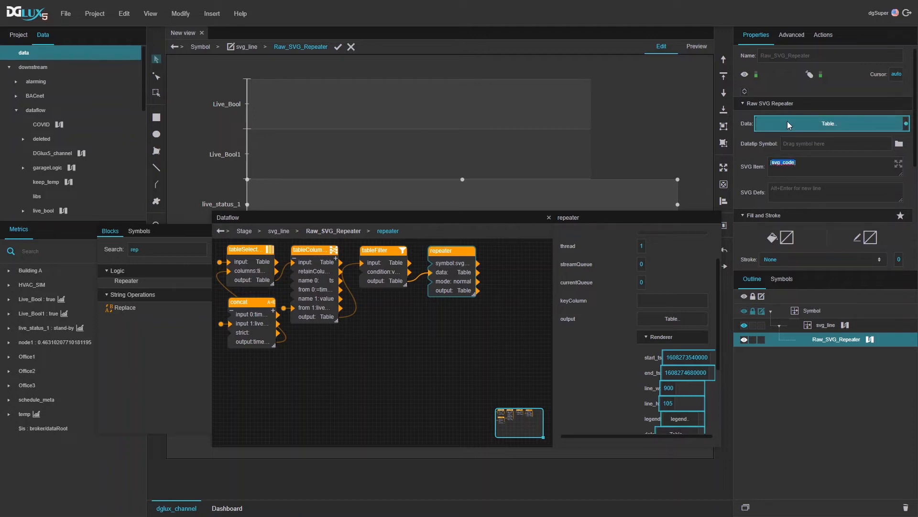
pyautogui.moveTo(528, 218); pyautogui.dragTo(506, 280)
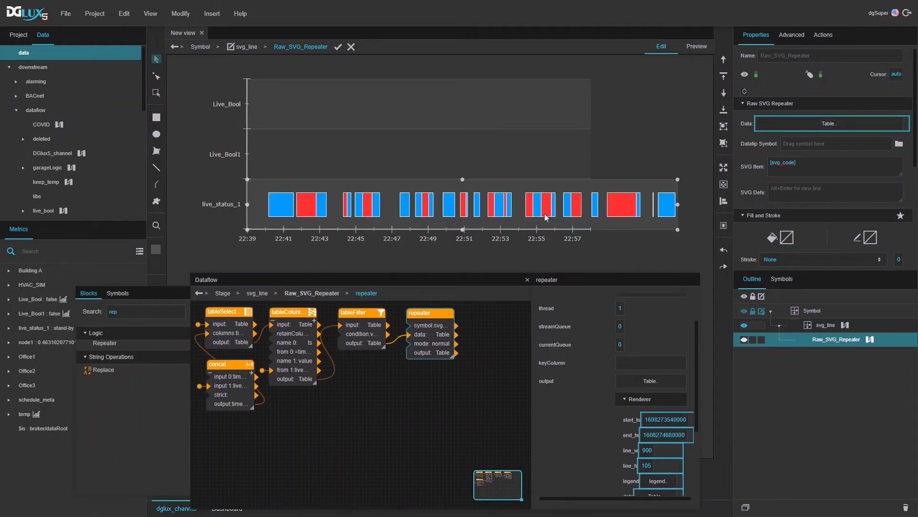
pyautogui.click(339, 47)
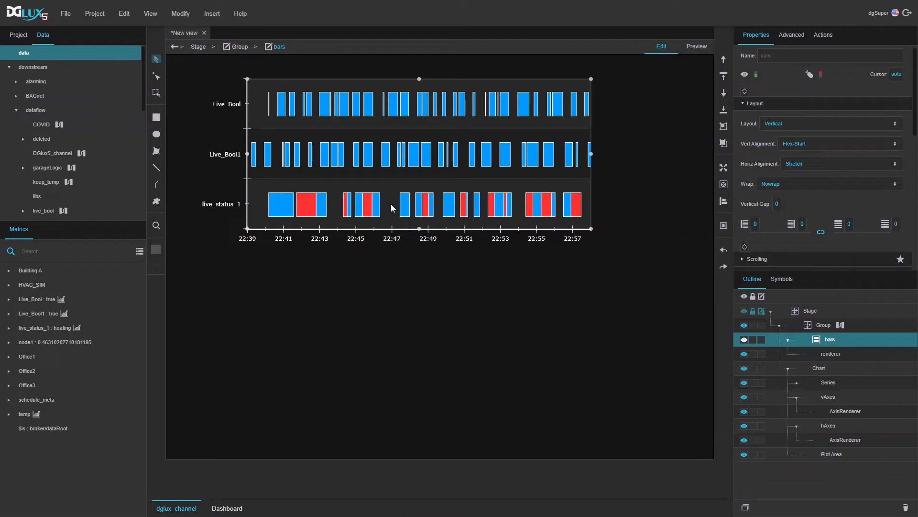
# Step: Open the legend table from the Group's dataflow and place it below the chart
pyautogui.click(840, 325)
pyautogui.click(237, 421)
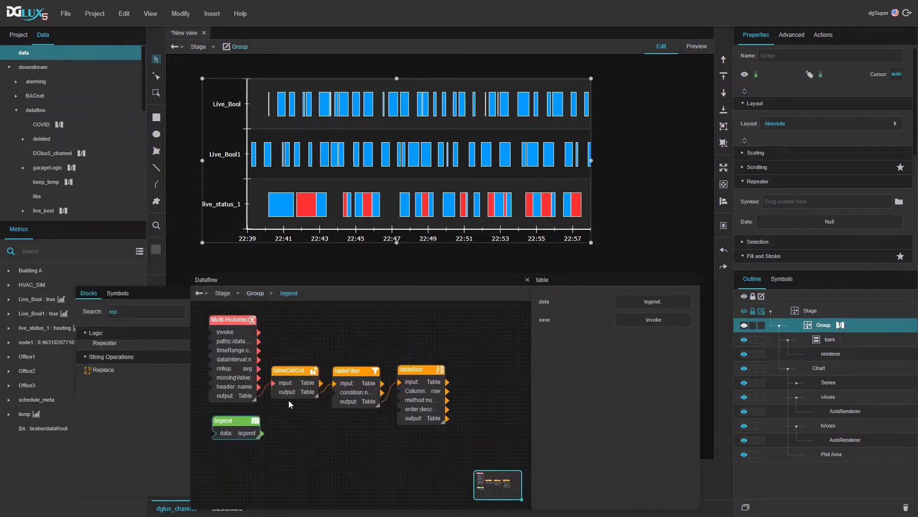
pyautogui.click(639, 302)
pyautogui.moveTo(630, 73); pyautogui.dragTo(451, 263)
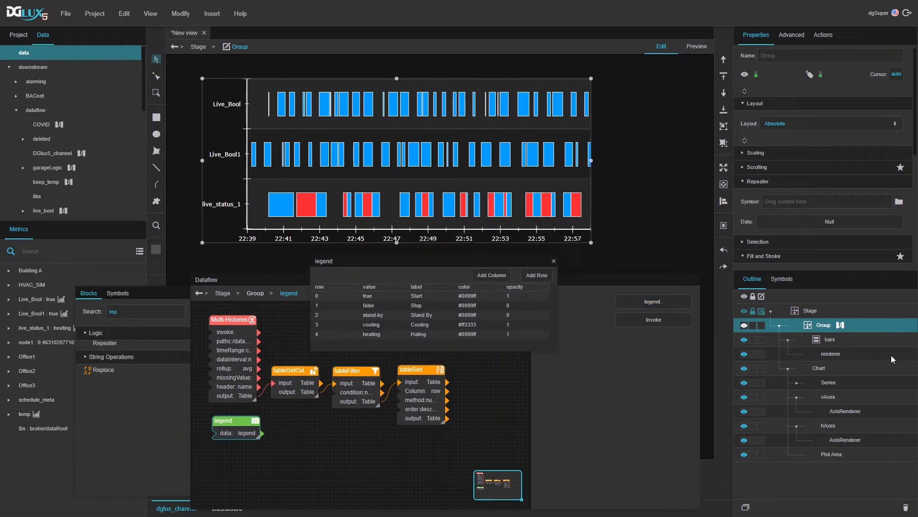
# Step: Pick green as a temporary Group fill to copy its hex code #00cc33, and reset the fill to none
pyautogui.scroll(-2, 778, 192)
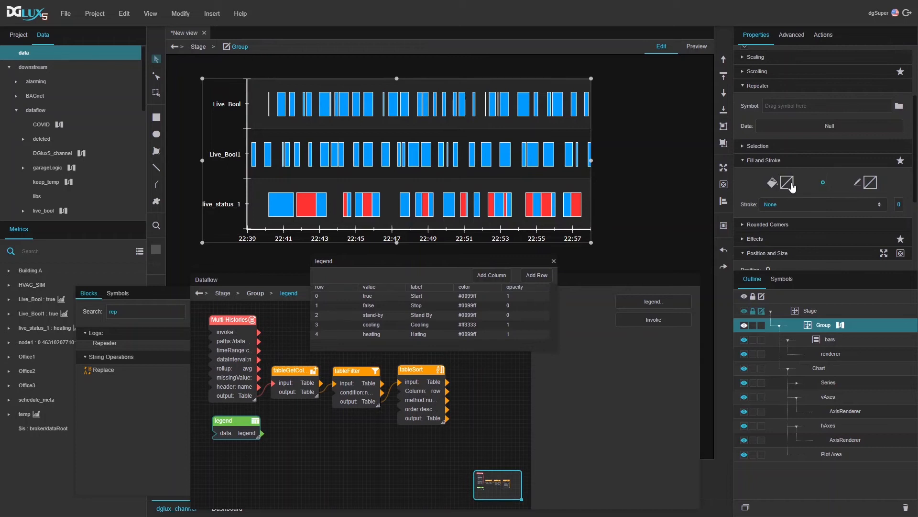
pyautogui.click(776, 190)
pyautogui.click(659, 202)
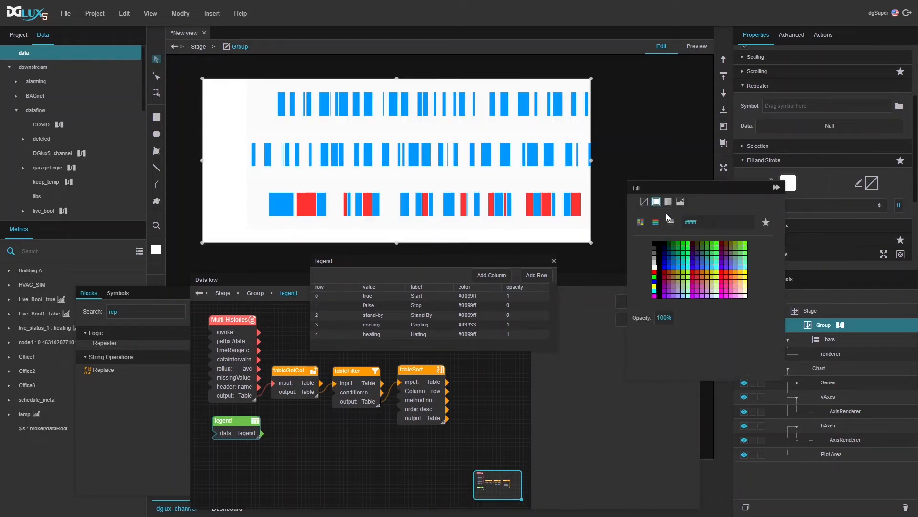
pyautogui.click(685, 248)
pyautogui.click(697, 223)
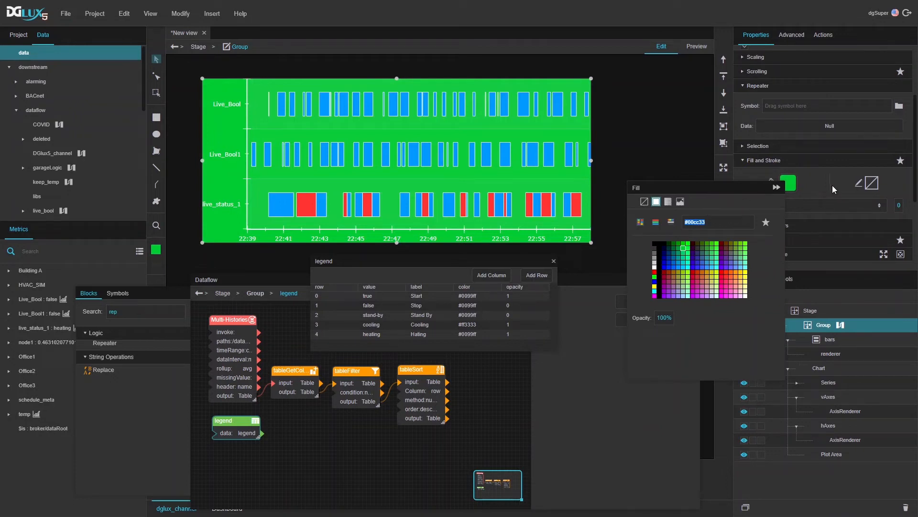
pyautogui.click(638, 201)
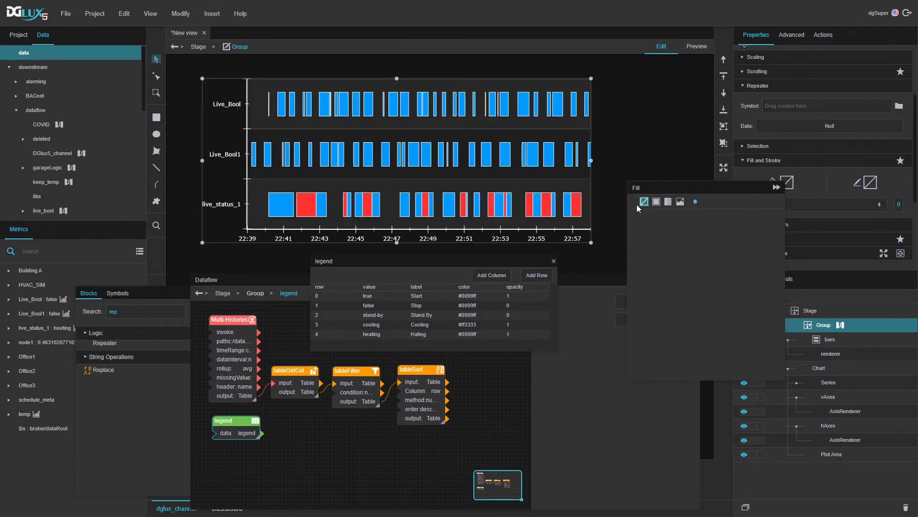
pyautogui.click(781, 190)
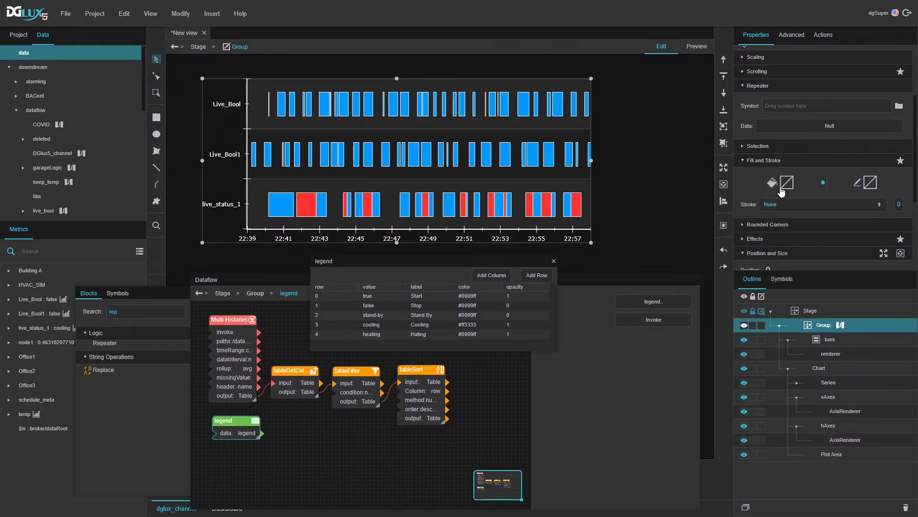
# Step: Set the legend color of the heating and true rows to #00cc33 and close the legend table
pyautogui.click(468, 326)
pyautogui.click(469, 334)
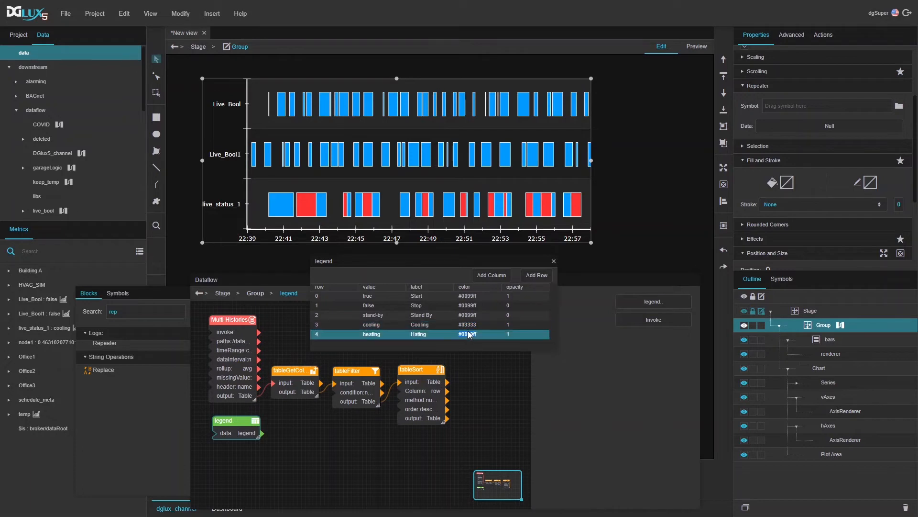
pyautogui.write('#00cc33')
pyautogui.click(471, 345)
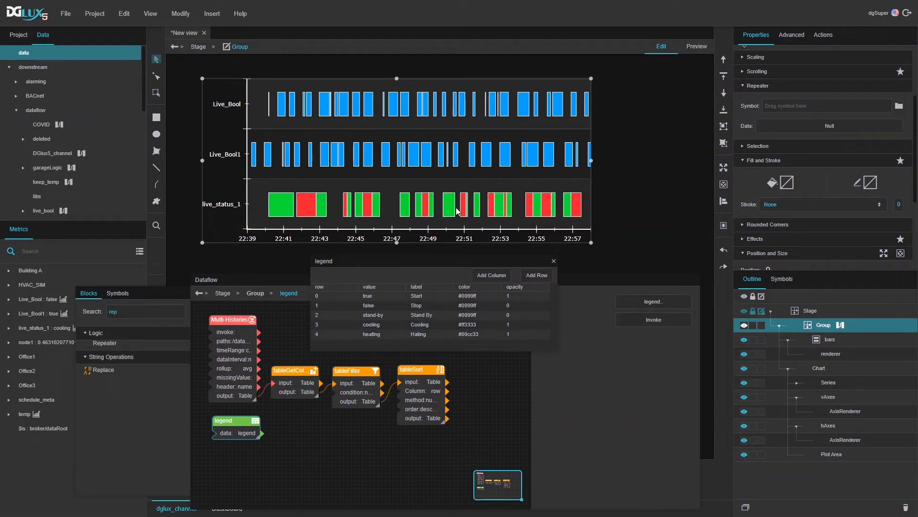
pyautogui.click(471, 295)
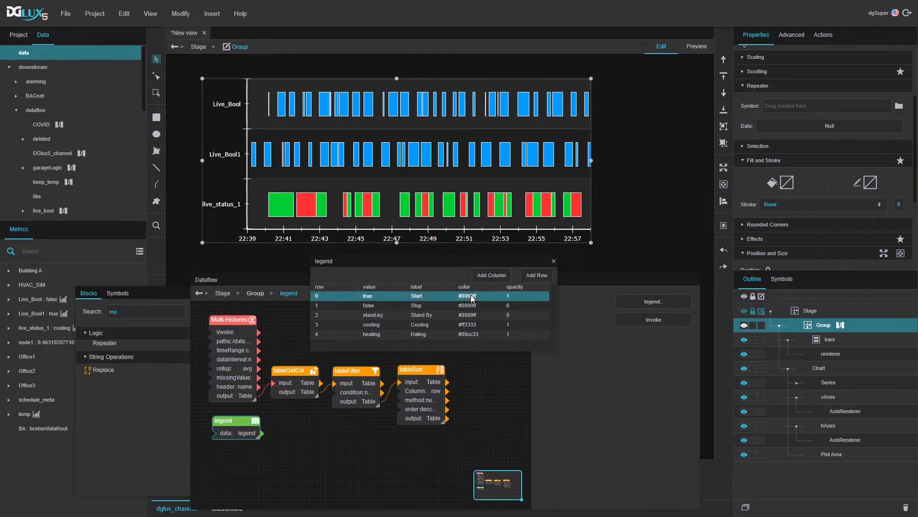
pyautogui.write('#00cc33')
pyautogui.click(467, 347)
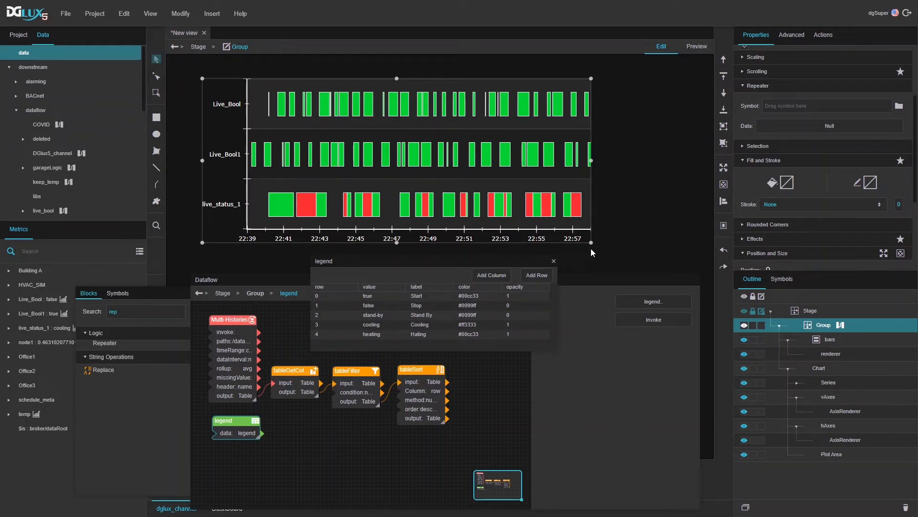
pyautogui.click(553, 262)
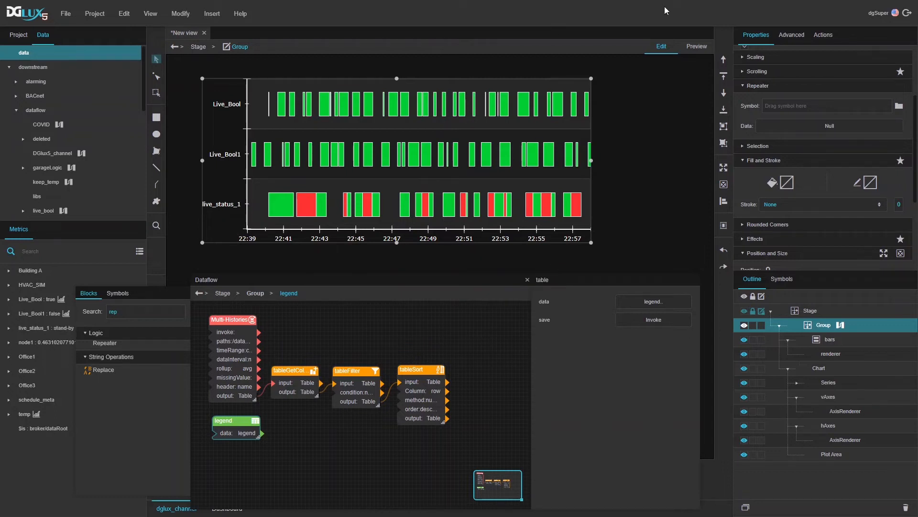
# Step: Preview the chart, examine the bars along the Live_Bool1 row, and return to edit mode
pyautogui.click(701, 48)
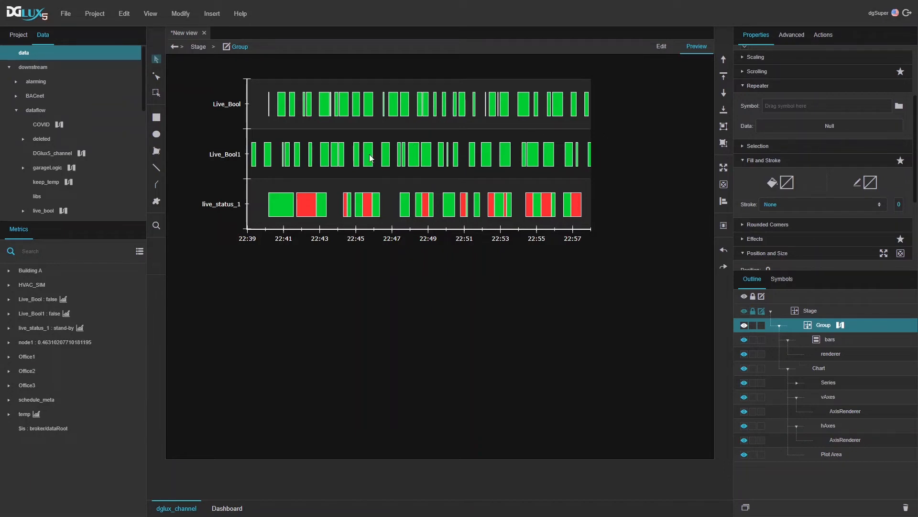
pyautogui.moveTo(365, 151); pyautogui.dragTo(489, 155)
pyautogui.doubleClick(426, 156)
pyautogui.moveTo(383, 154); pyautogui.dragTo(513, 155)
pyautogui.doubleClick(423, 154)
pyautogui.click(659, 44)
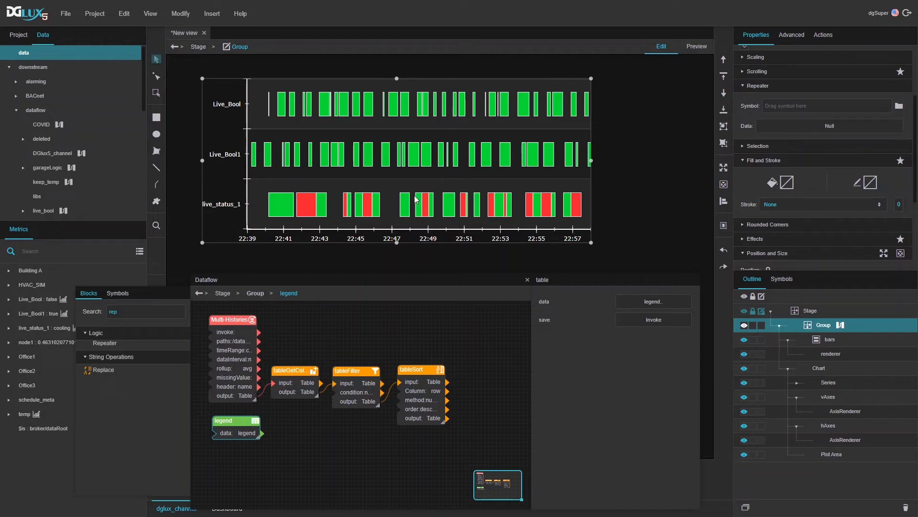
# Step: Open the svg_line symbol for editing from the chart's bars group and close the dataflow window
pyautogui.click(439, 200)
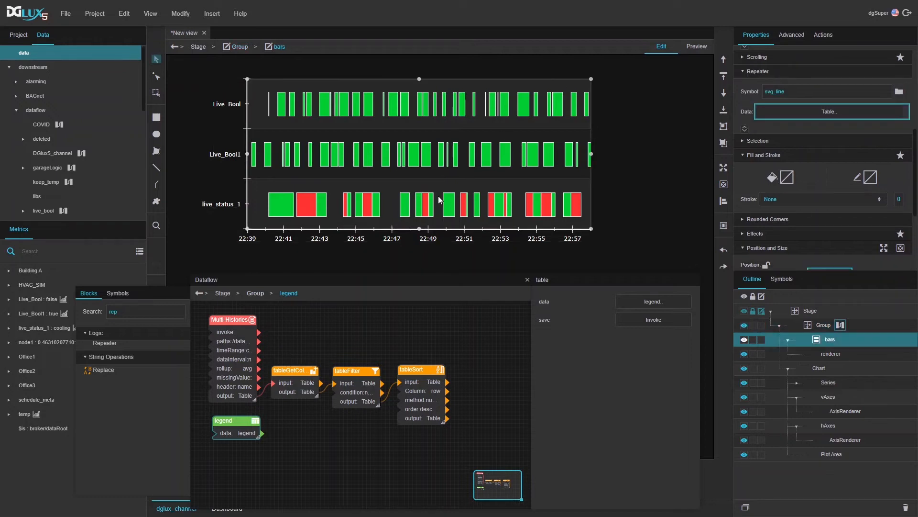
pyautogui.doubleClick(440, 200)
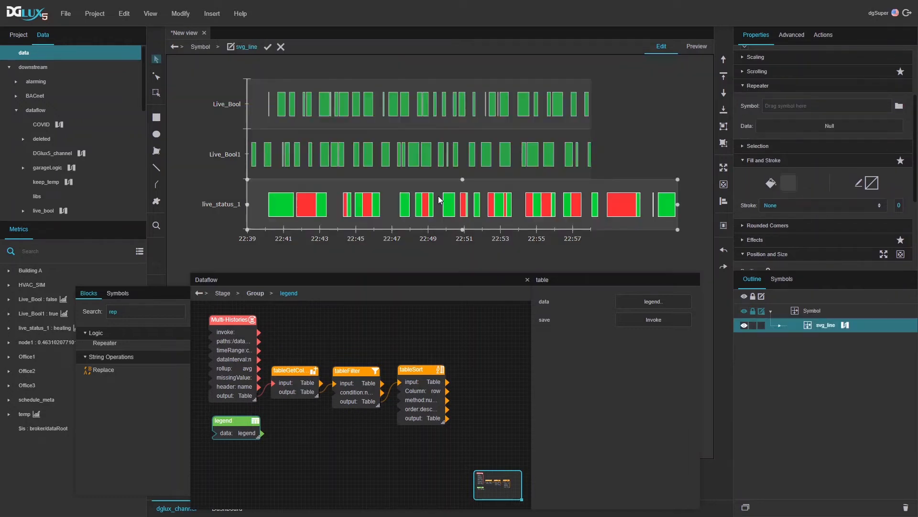
pyautogui.click(528, 280)
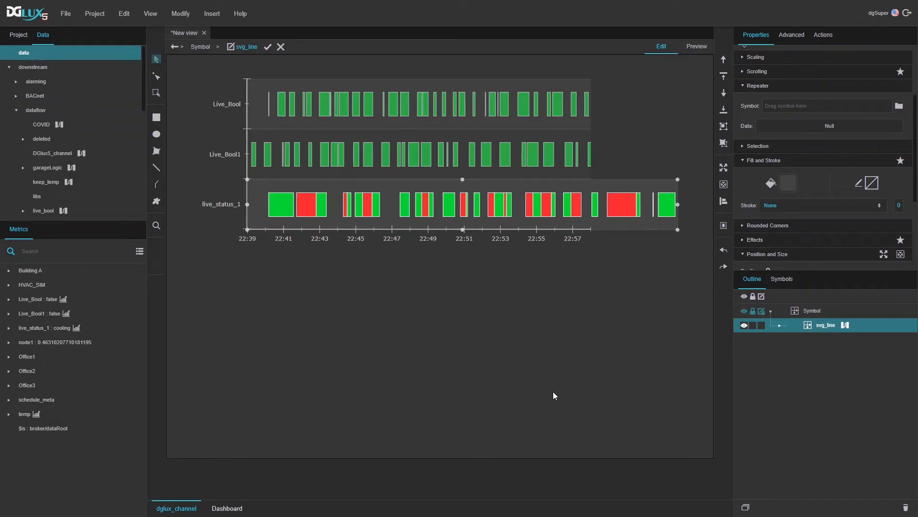
# Step: Inspect the properties of the Raw SVG Repeater inside the svg_line symbol and leave symbol editing without saving
pyautogui.click(780, 326)
pyautogui.click(814, 339)
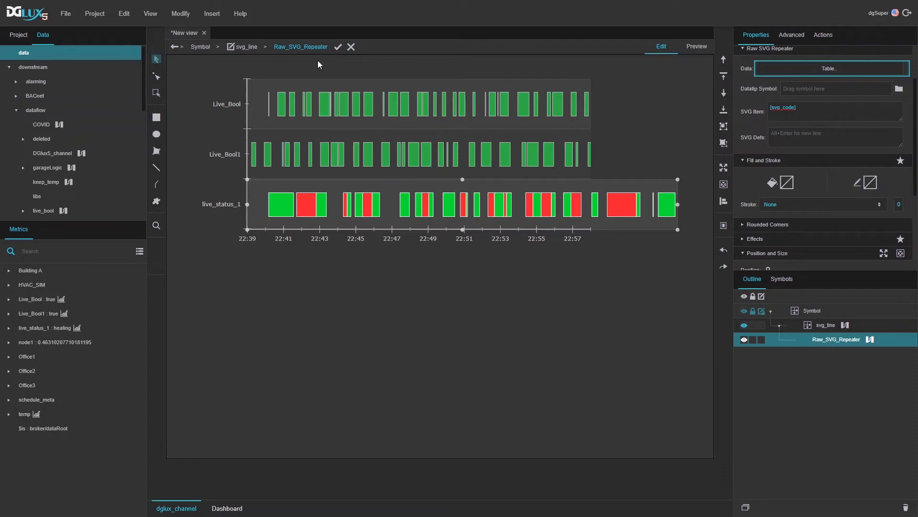
pyautogui.click(350, 47)
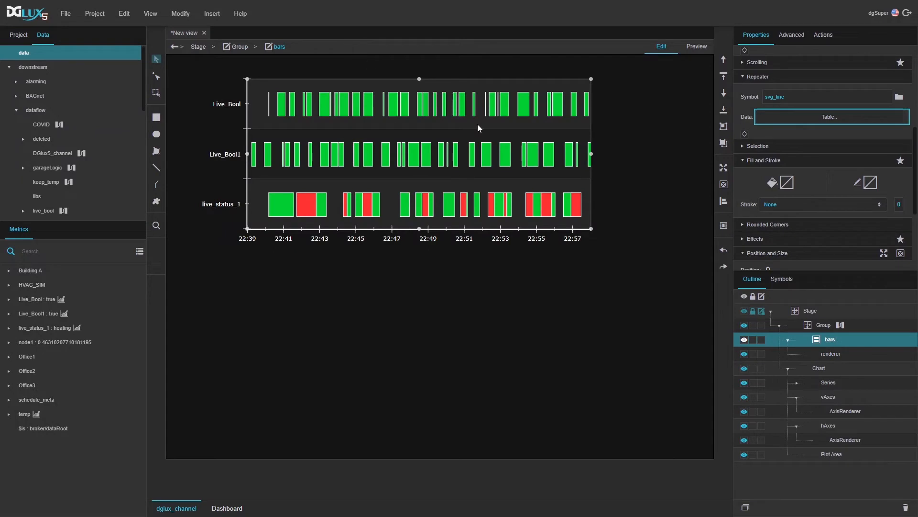
# Step: Insert a new group on the Stage below the chart and resize it to about 118 by 71 px
pyautogui.click(788, 368)
pyautogui.click(827, 323)
pyautogui.click(812, 311)
pyautogui.rightClick(368, 291)
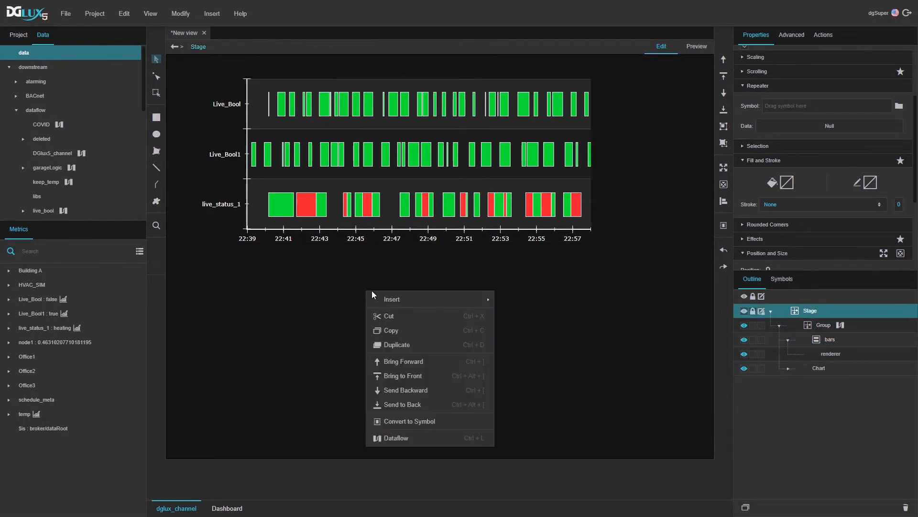
pyautogui.moveTo(390, 299)
pyautogui.moveTo(529, 300)
pyautogui.click(583, 291)
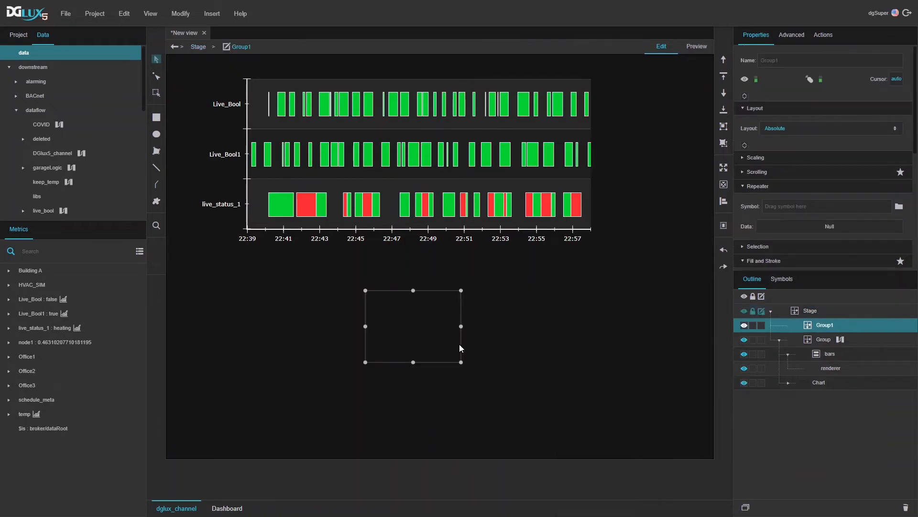
pyautogui.click(463, 361)
pyautogui.click(456, 357)
pyautogui.moveTo(461, 362); pyautogui.dragTo(421, 323)
pyautogui.scroll(-3, 825, 176)
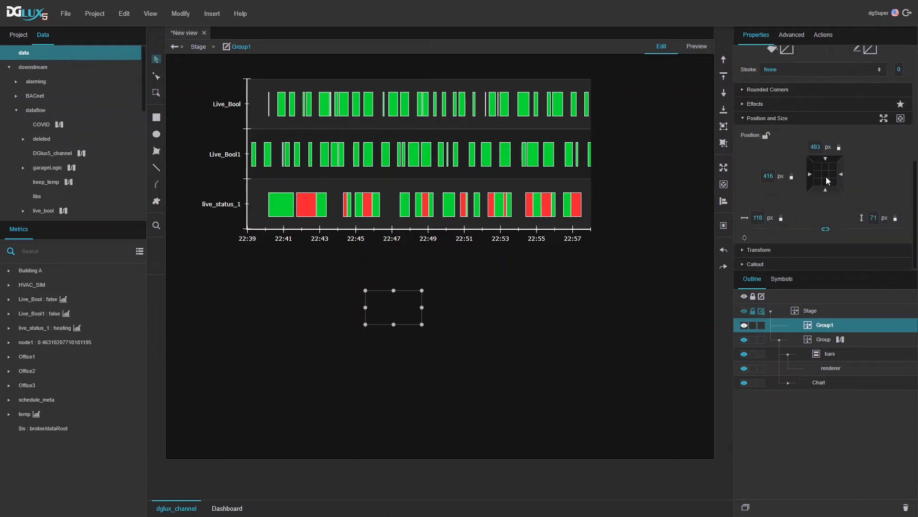
# Step: Give Group1 a solid white fill and a corner radius of 8 px
pyautogui.click(788, 146)
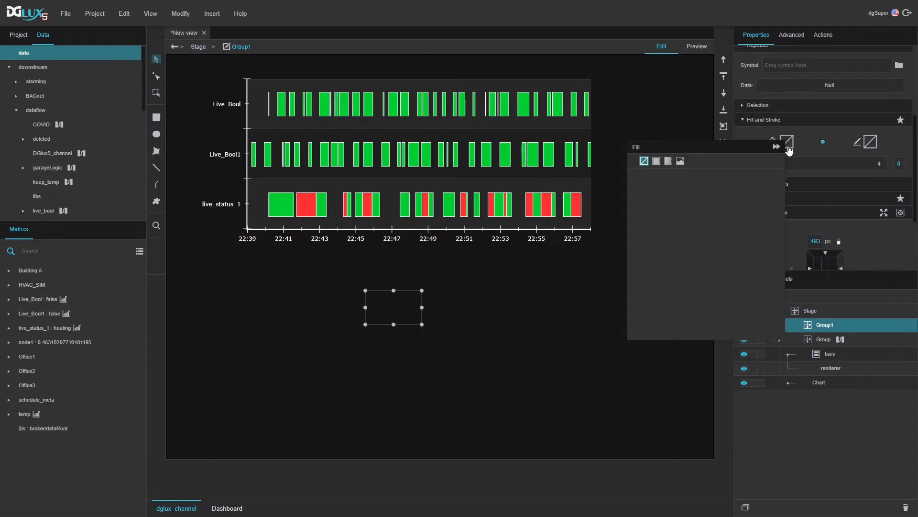
pyautogui.click(656, 160)
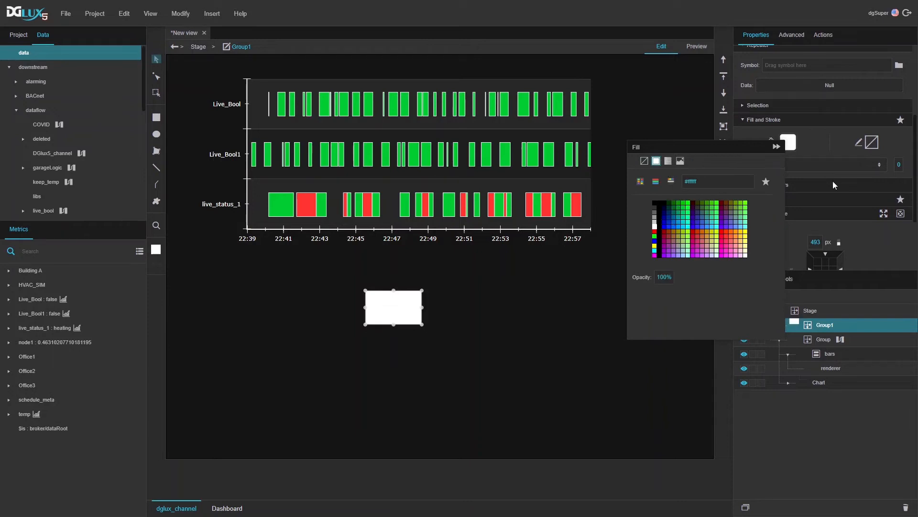
pyautogui.scroll(-2, 813, 191)
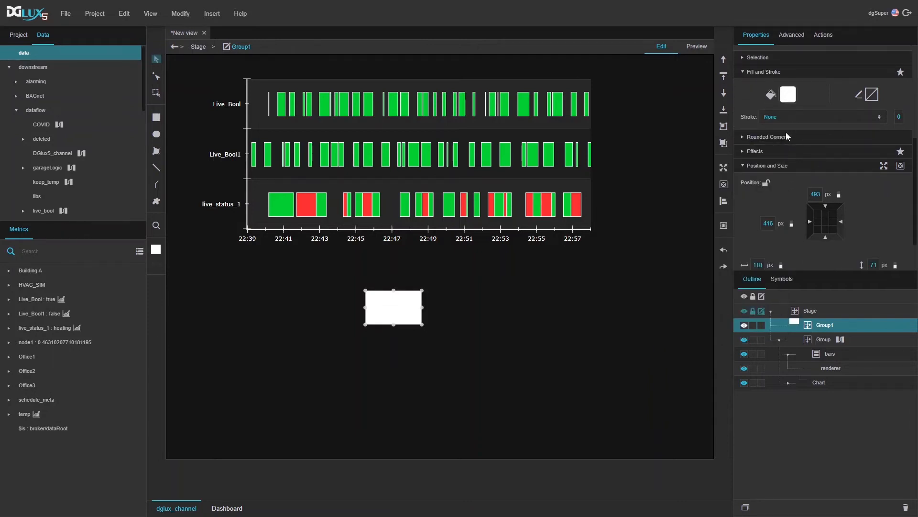
pyautogui.click(780, 137)
pyautogui.click(852, 176)
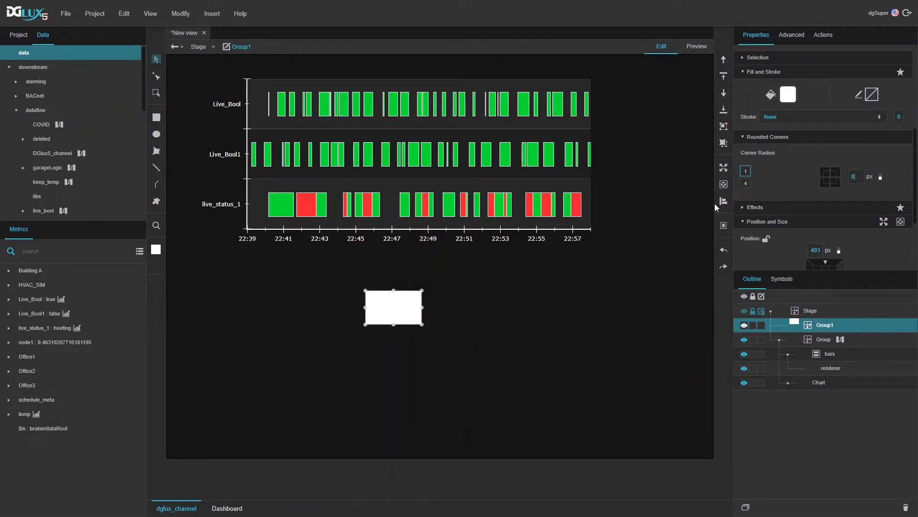
# Step: Set Group1's layout to Vertical and insert a Text component inside it
pyautogui.scroll(4, 840, 151)
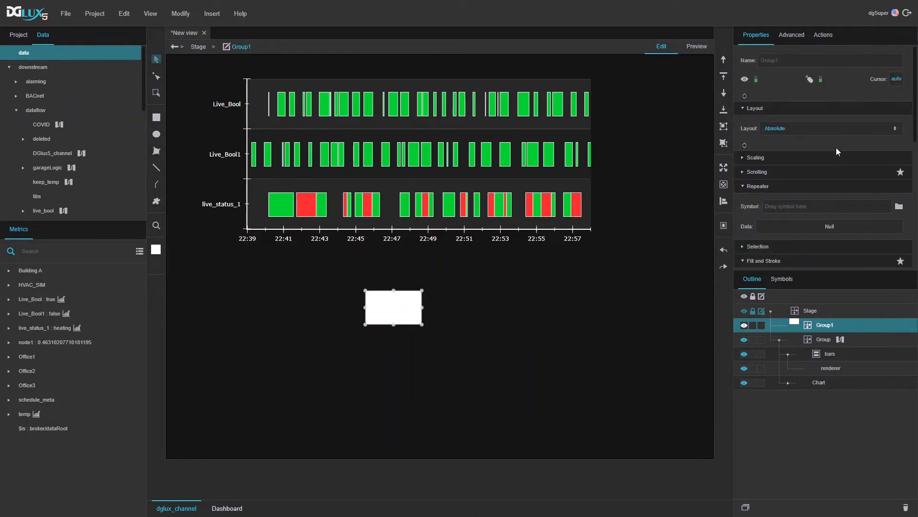
pyautogui.click(797, 129)
pyautogui.click(775, 167)
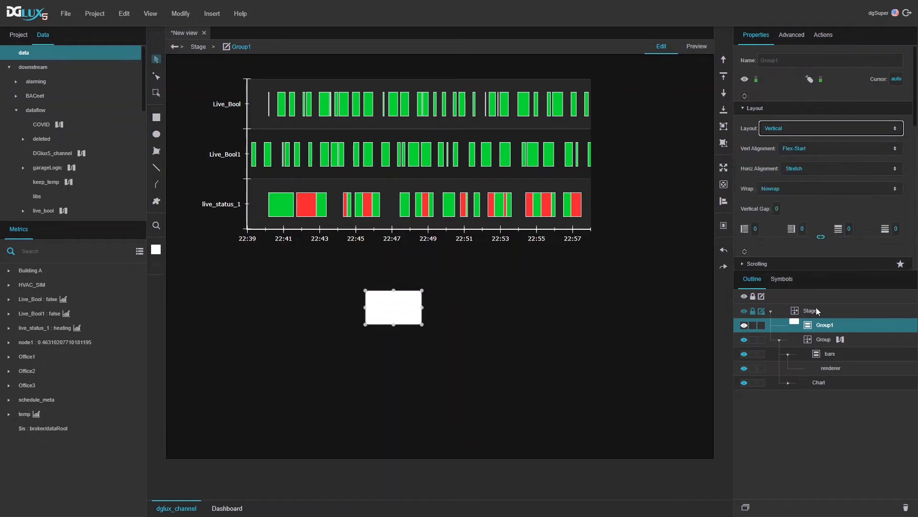
pyautogui.rightClick(821, 326)
pyautogui.moveTo(789, 324)
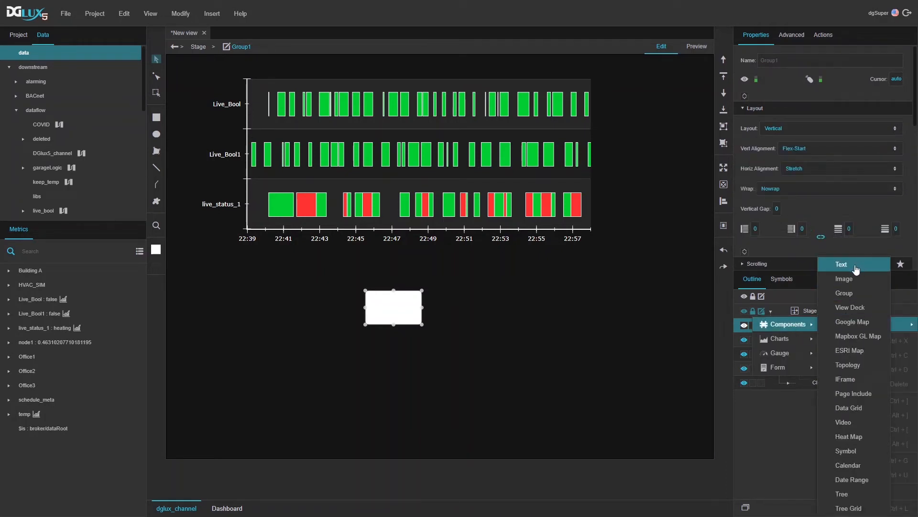
pyautogui.click(855, 266)
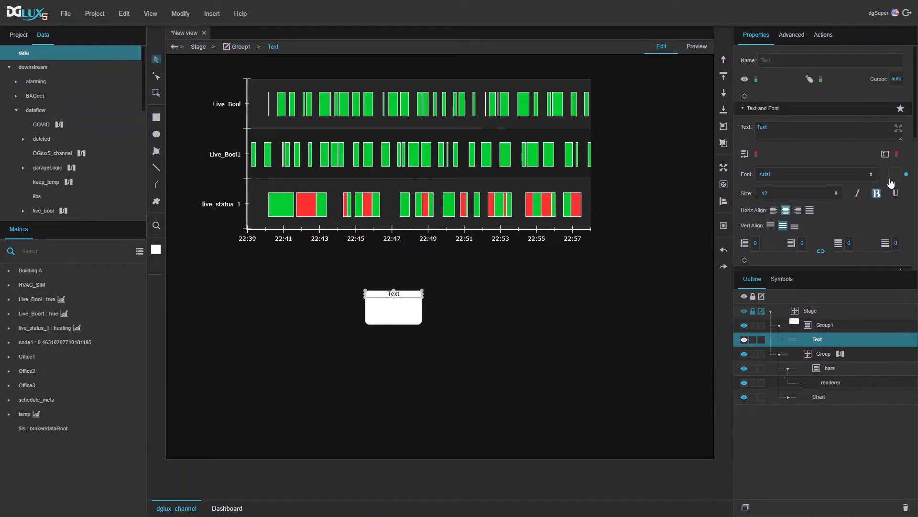
# Step: Set Group1's padding to 5 on all four sides and change its text to "Value"
pyautogui.click(820, 325)
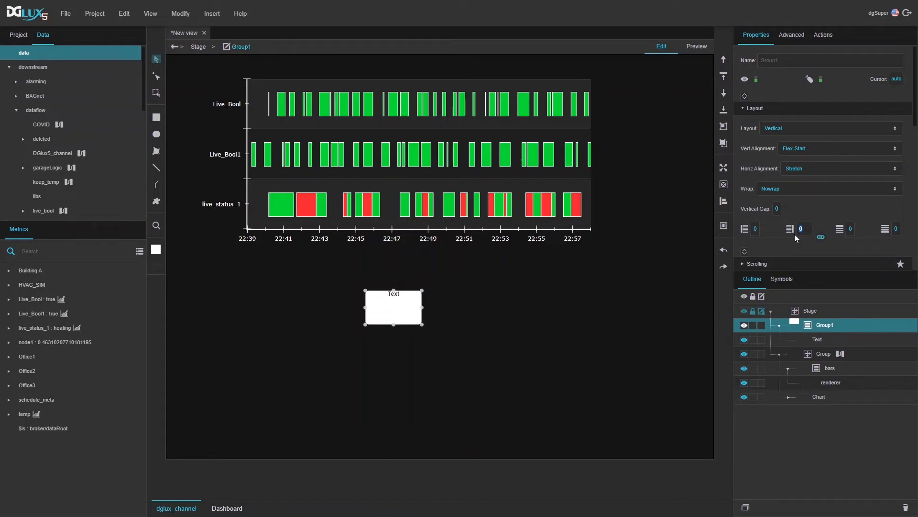
pyautogui.write('5')
pyautogui.click(839, 337)
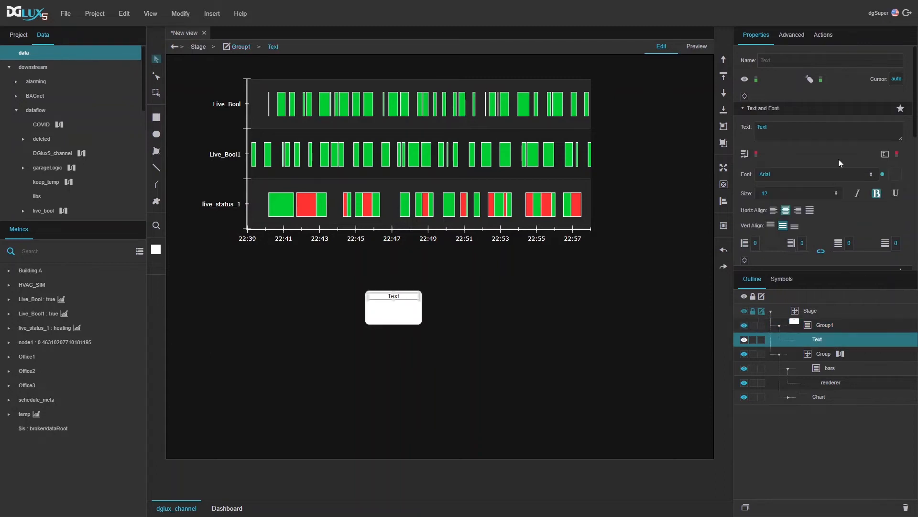
pyautogui.write('Value')
# Step: Duplicate the Value text twice within Group1, setting the copies' texts to "From Ts" and "to"
pyautogui.hotkey('ctrl', 'd')
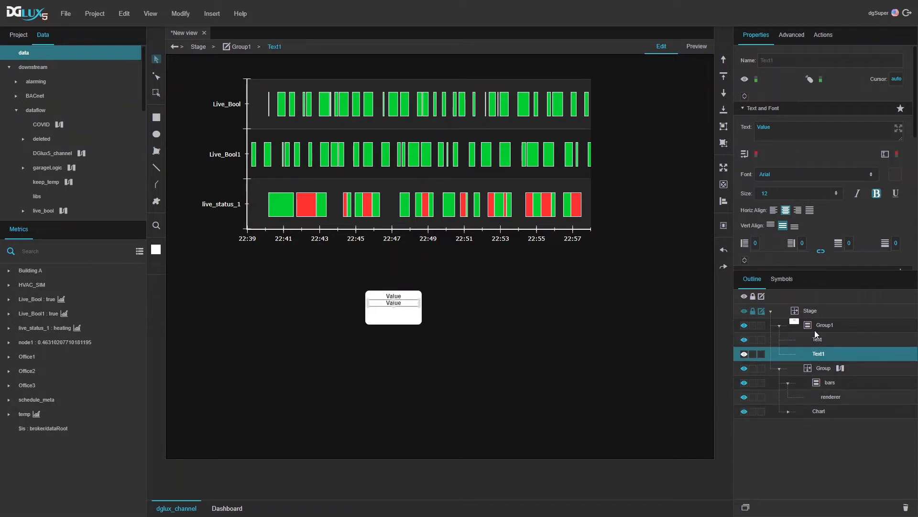
pyautogui.tripleClick(785, 132)
pyautogui.write('From Ts')
pyautogui.hotkey('ctrl', 'd')
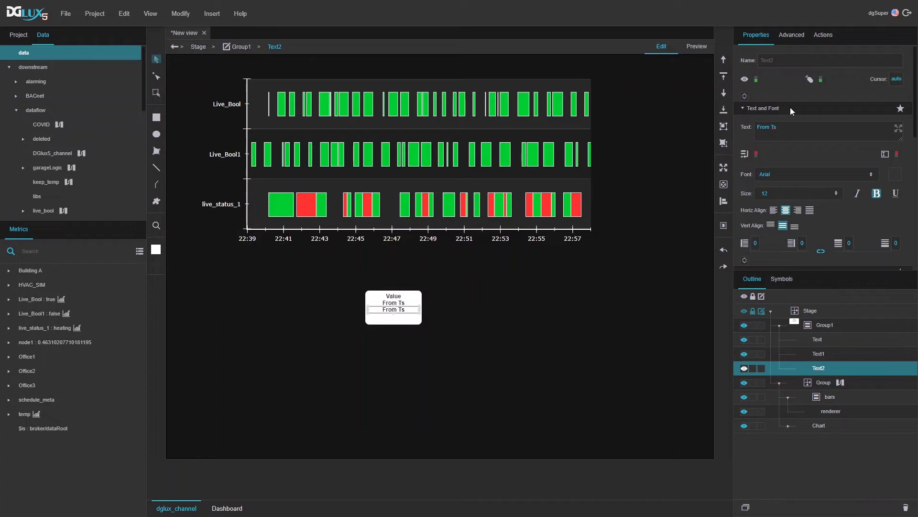
pyautogui.tripleClick(764, 138)
pyautogui.write('to')
# Step: Duplicate the "to" text, and set both the copy's name and its text to "End Ts"
pyautogui.click(818, 363)
pyautogui.hotkey('ctrl', 'd')
pyautogui.doubleClick(813, 380)
pyautogui.write('End Ts')
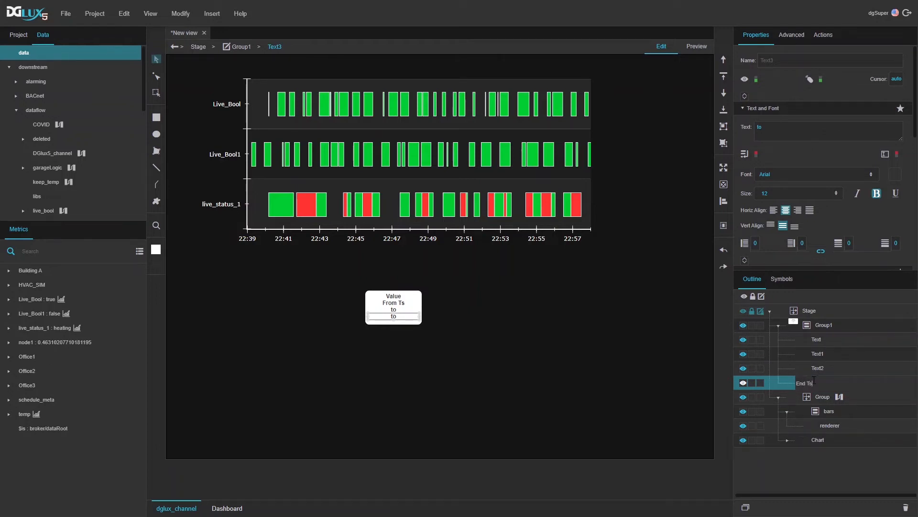
pyautogui.press('Return')
pyautogui.tripleClick(775, 135)
pyautogui.write('End')
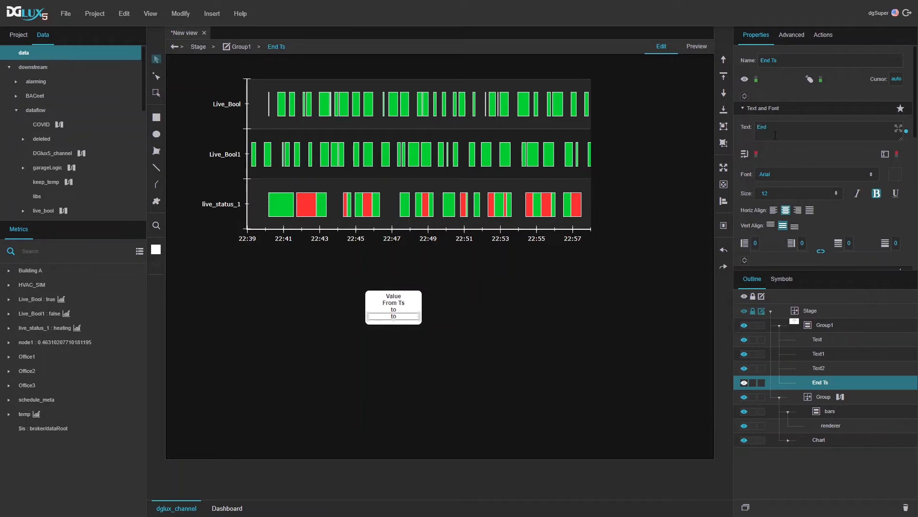
pyautogui.write(' Ts')
# Step: Set the font size of the Value text to 14
pyautogui.click(818, 339)
pyautogui.doubleClick(775, 193)
pyautogui.write('14')
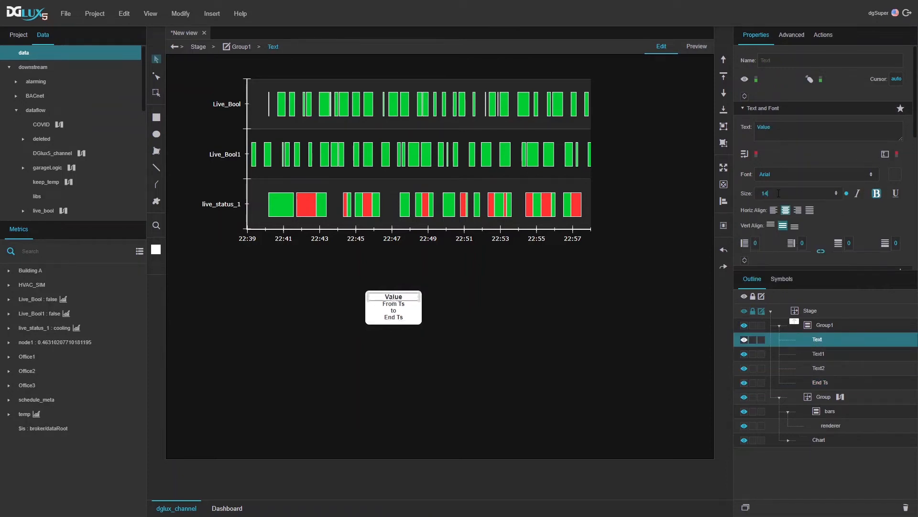
# Step: Set the top position offset of the From Ts text to 10 px
pyautogui.click(818, 353)
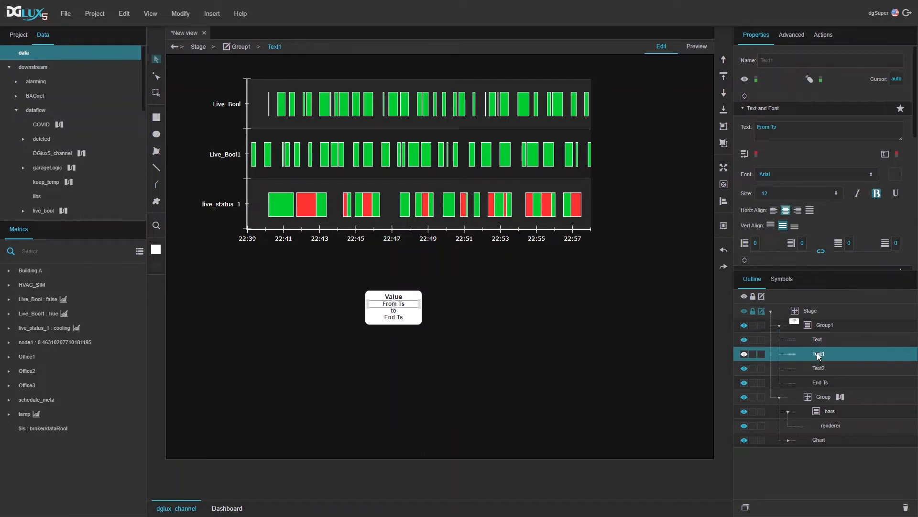
pyautogui.scroll(-4, 851, 185)
pyautogui.scroll(-3, 835, 175)
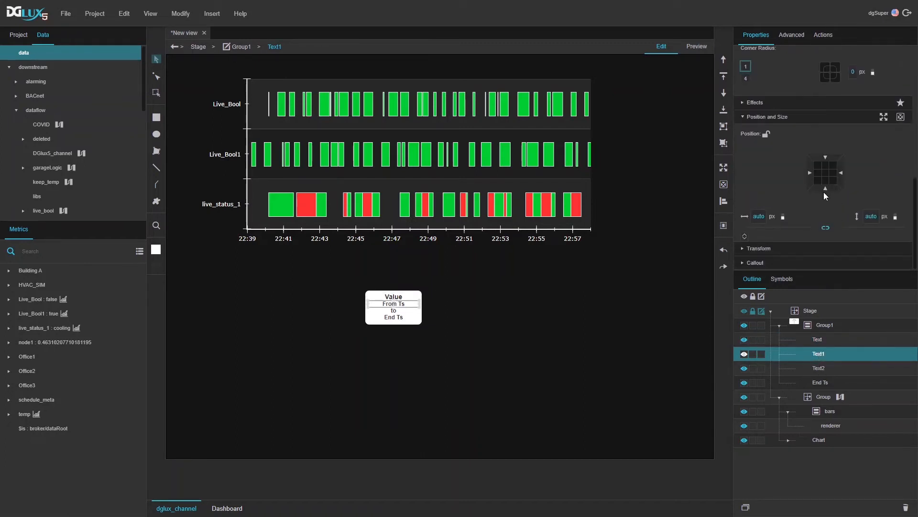
pyautogui.doubleClick(816, 144)
pyautogui.write('10')
pyautogui.press('Return')
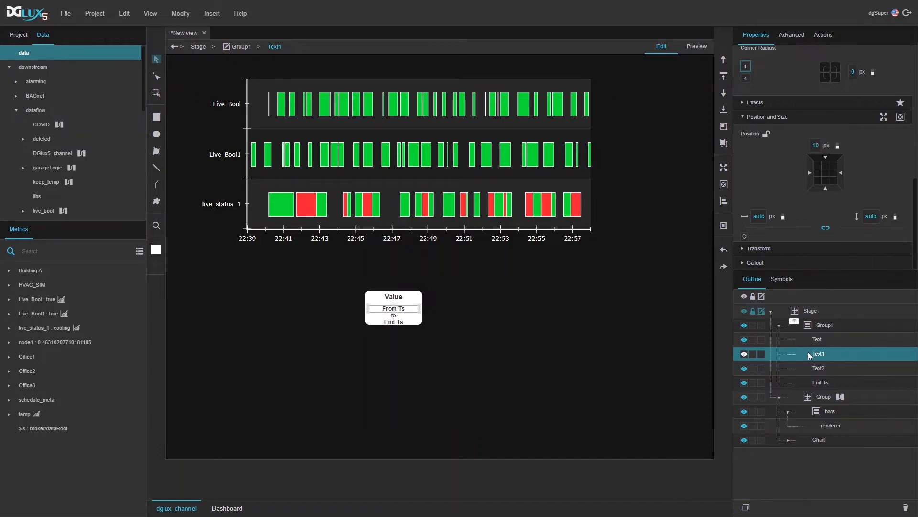
# Step: Set the font size of the From Ts, to and End Ts texts together to 10
pyautogui.keyDown('shift'); pyautogui.click(824, 381); pyautogui.keyUp('shift')
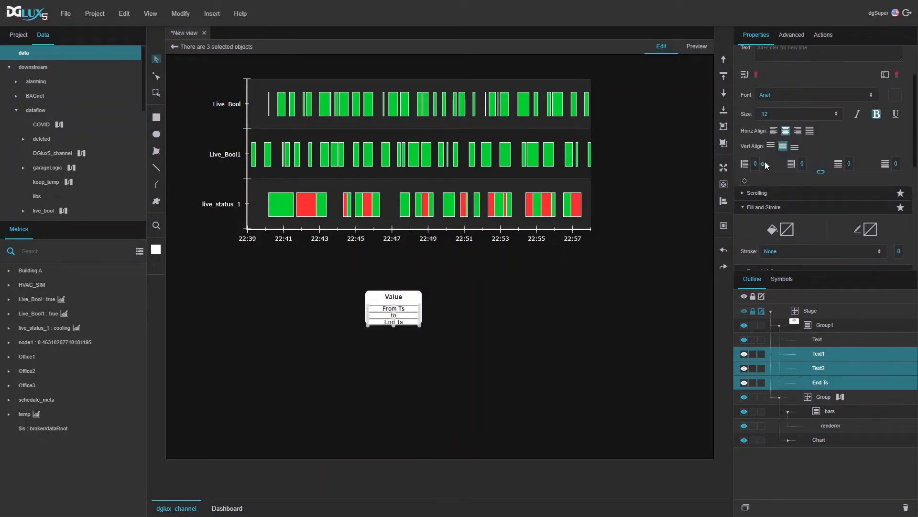
pyautogui.doubleClick(766, 115)
pyautogui.write('10')
pyautogui.press('Return')
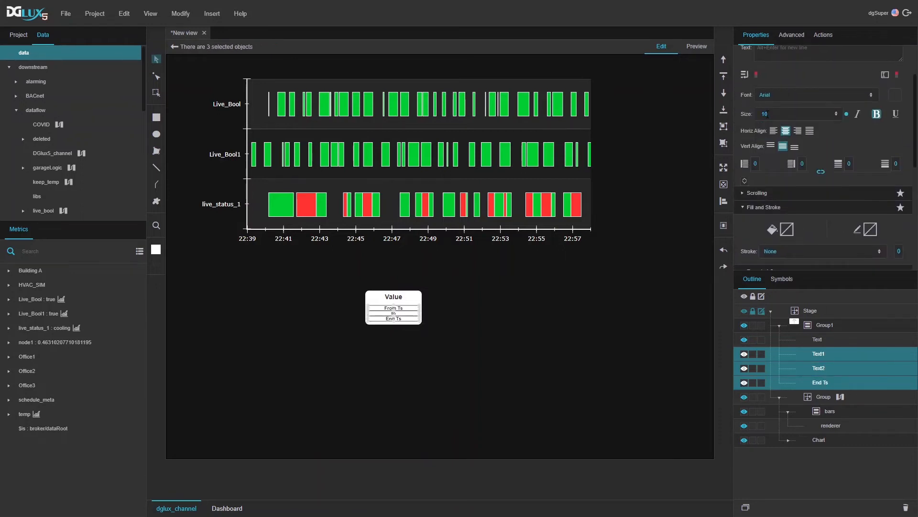
# Step: Draw a small triangle shape of about 17 by 14 px inside Group1
pyautogui.click(821, 329)
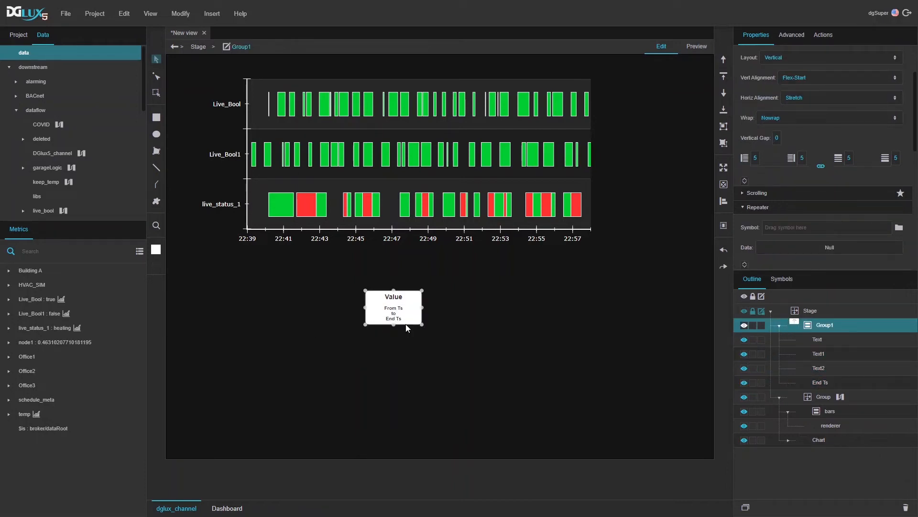
pyautogui.click(158, 201)
pyautogui.click(171, 238)
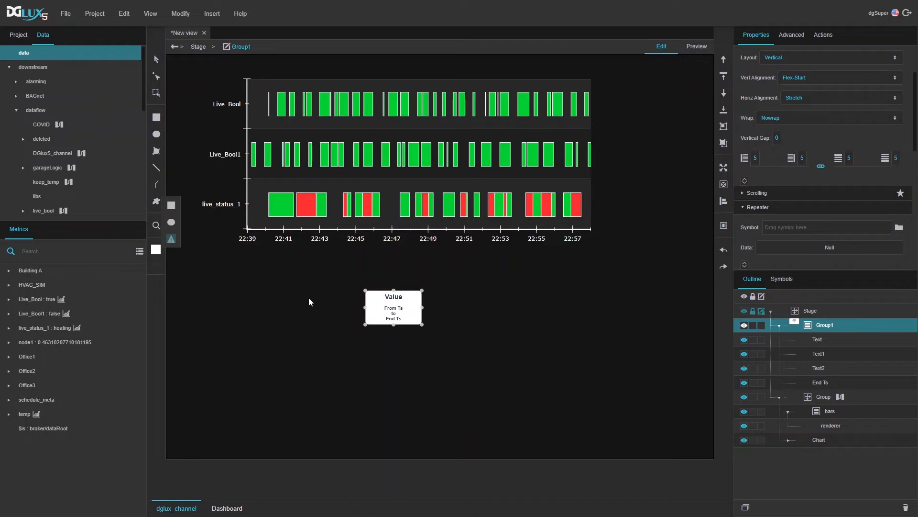
pyautogui.moveTo(407, 318); pyautogui.dragTo(415, 312)
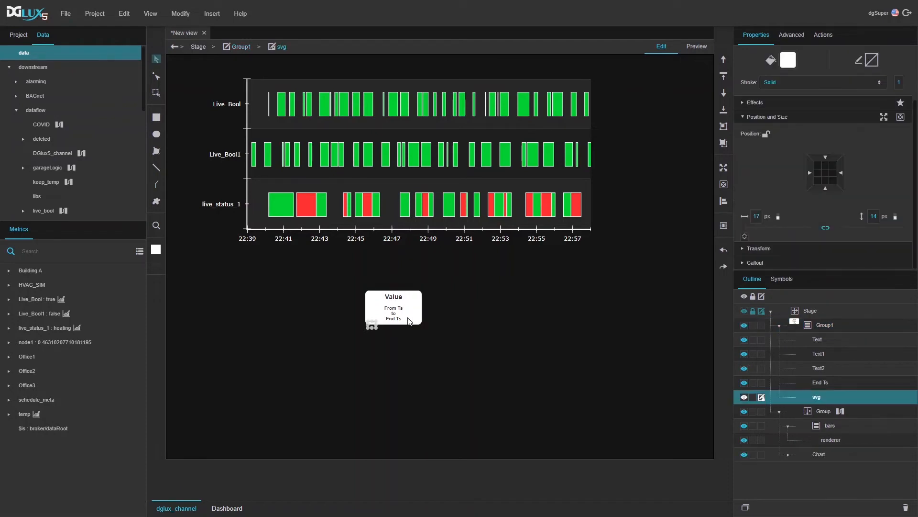
# Step: Set Group1's horizontal alignment to Center
pyautogui.click(821, 323)
pyautogui.scroll(2, 816, 158)
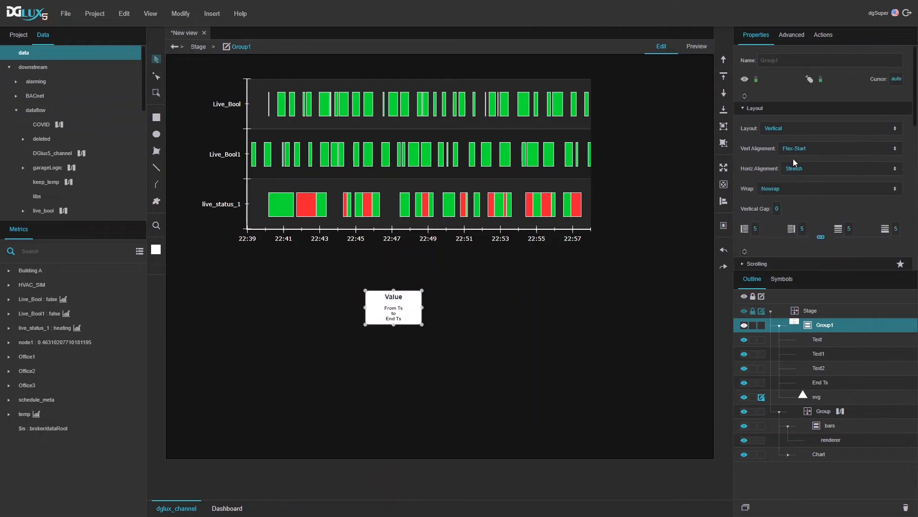
pyautogui.click(796, 168)
pyautogui.click(795, 208)
# Step: Set the rotation of the svg triangle to 180 degrees
pyautogui.click(815, 395)
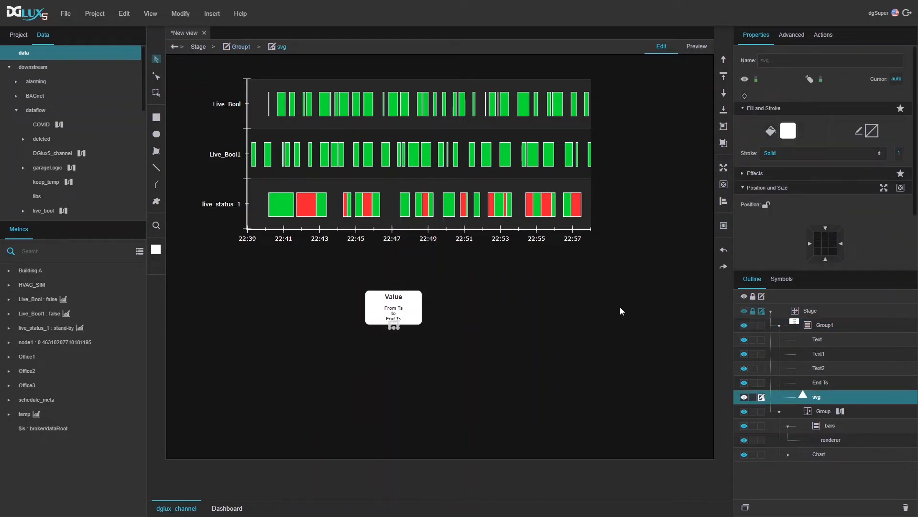
pyautogui.scroll(-3, 851, 225)
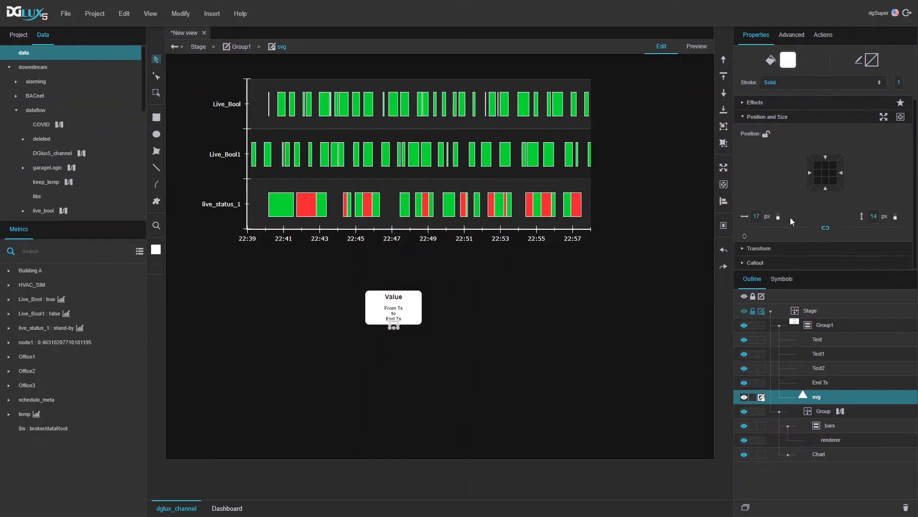
pyautogui.click(747, 249)
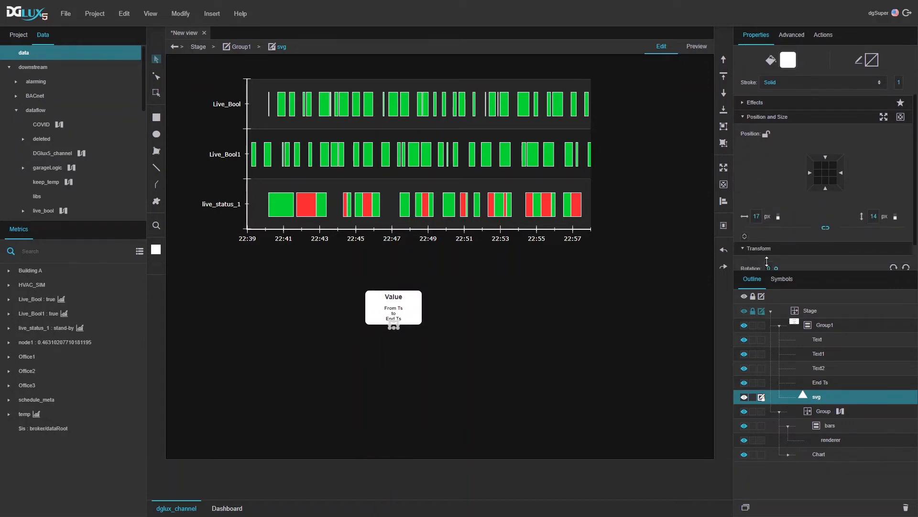
pyautogui.scroll(-1, 773, 259)
pyautogui.moveTo(773, 234); pyautogui.dragTo(727, 245)
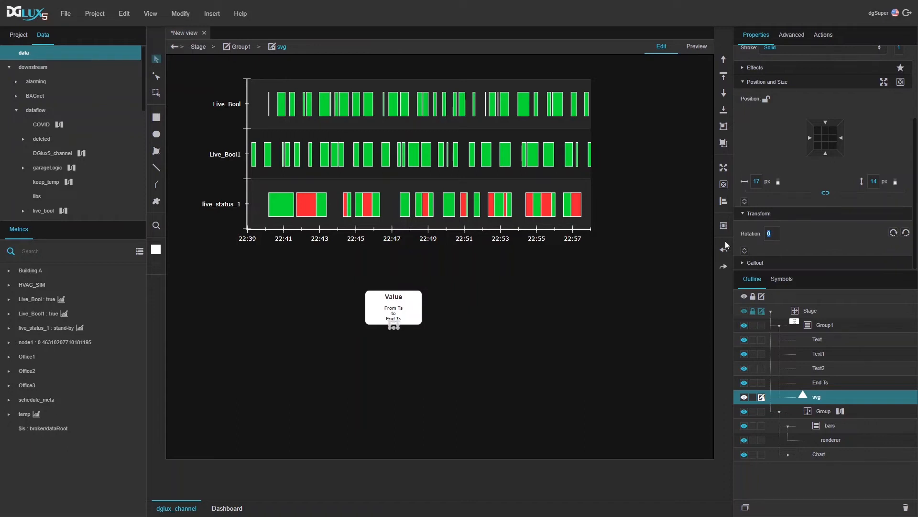
pyautogui.write('180')
# Step: Turn off content clipping for Group1 and select the svg triangle inside it
pyautogui.click(818, 327)
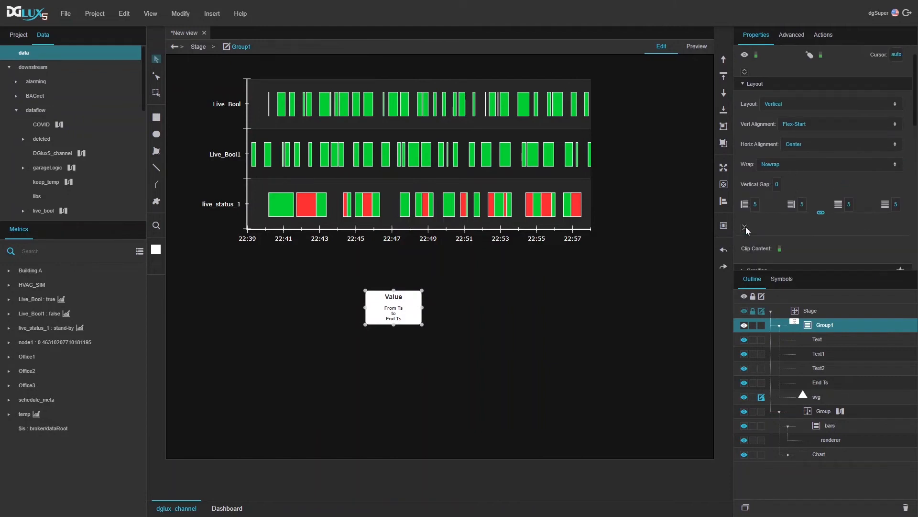
pyautogui.click(780, 249)
pyautogui.click(813, 397)
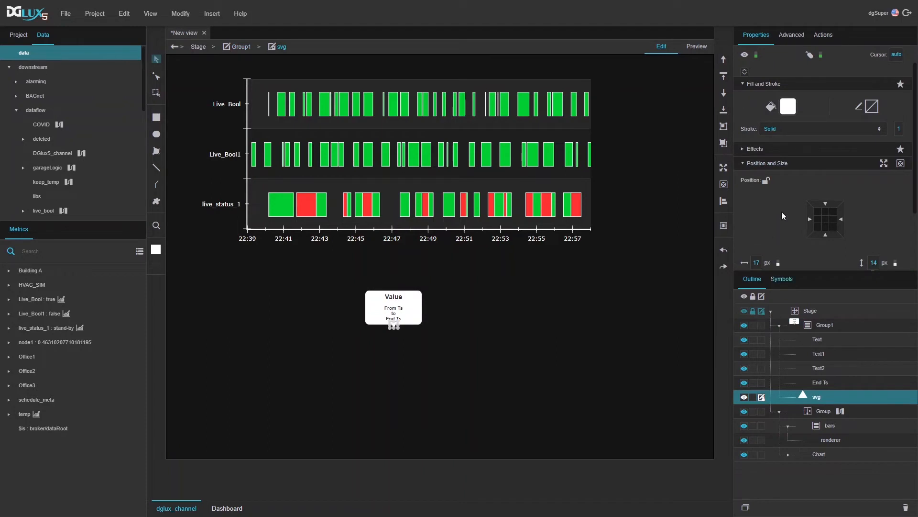
# Step: Set Group1's height to auto
pyautogui.scroll(-2, 794, 197)
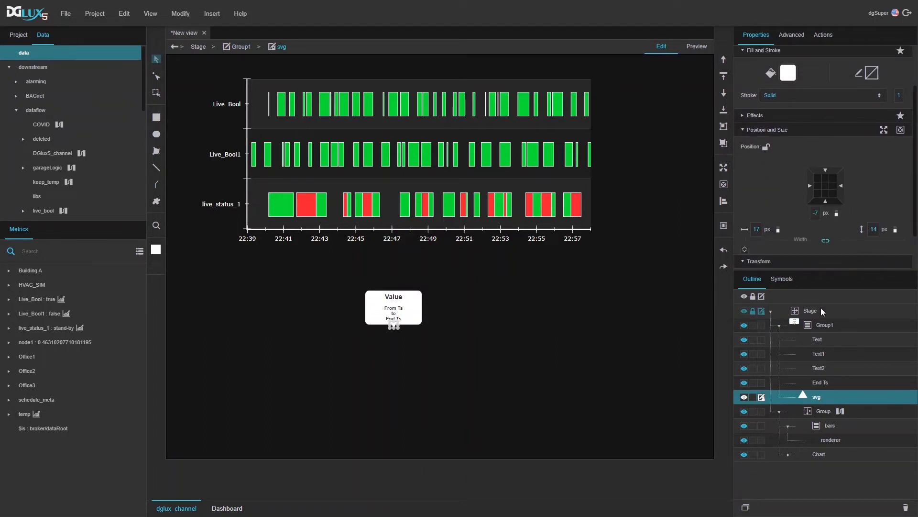
pyautogui.click(822, 328)
pyautogui.scroll(-2, 860, 218)
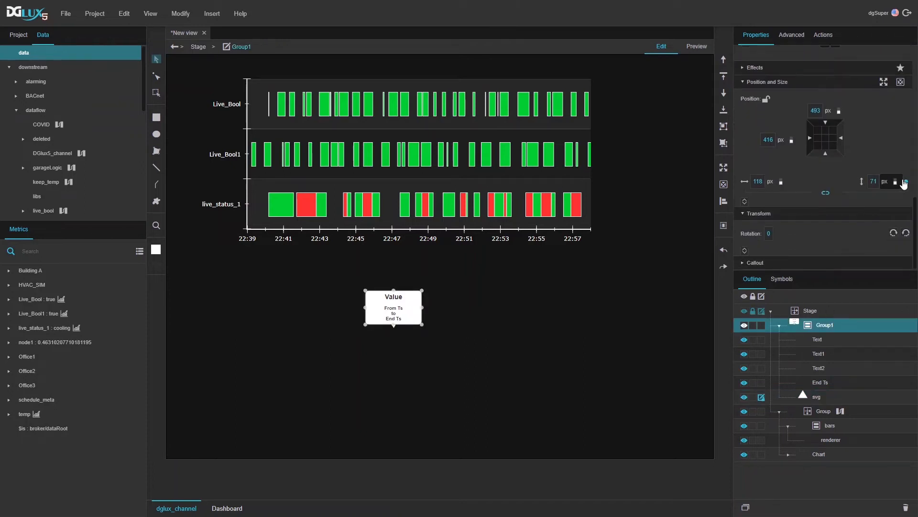
pyautogui.click(906, 182)
pyautogui.click(873, 201)
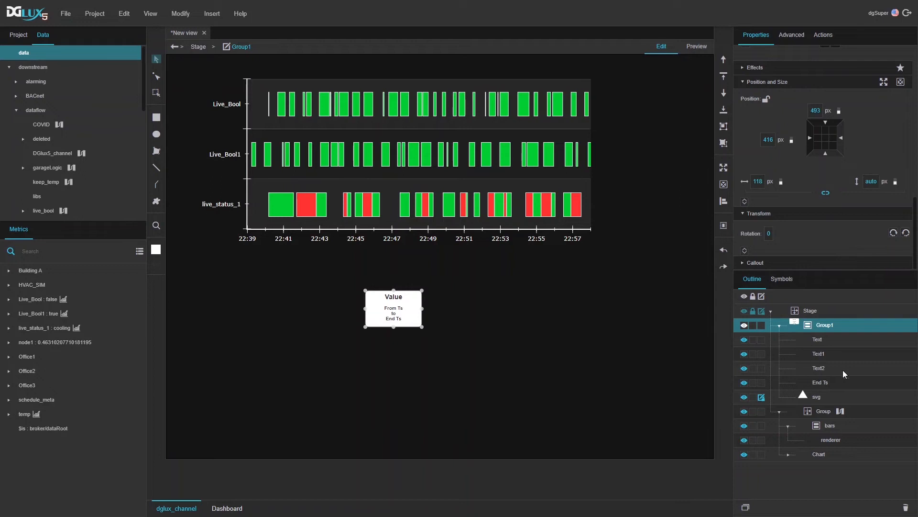
# Step: Set the svg triangle's offset from the bottom of Group1 to -14.9 px
pyautogui.click(815, 397)
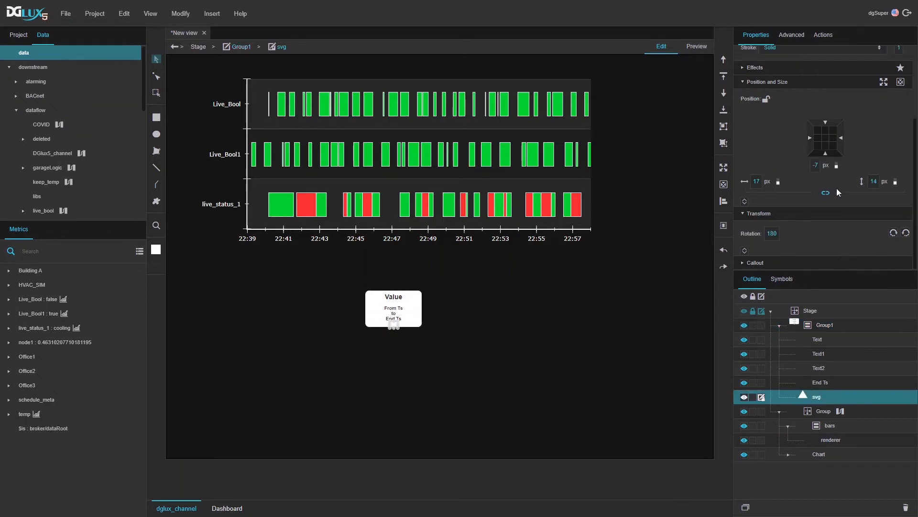
pyautogui.moveTo(807, 203); pyautogui.dragTo(806, 208)
pyautogui.scroll(3, 856, 187)
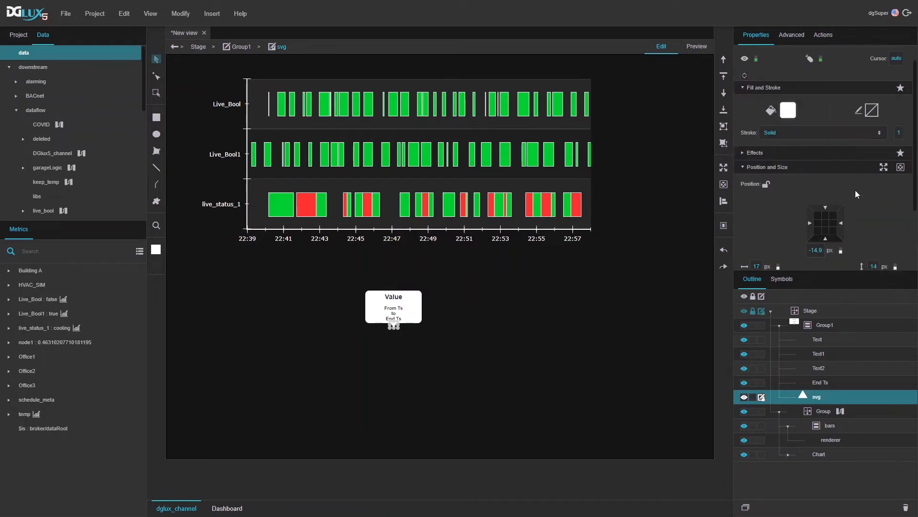
# Step: Remove the svg triangle's stroke by setting its width to 0 and its style to None, and preview the view
pyautogui.click(898, 154)
pyautogui.write('0')
pyautogui.click(845, 155)
pyautogui.click(764, 176)
pyautogui.click(696, 47)
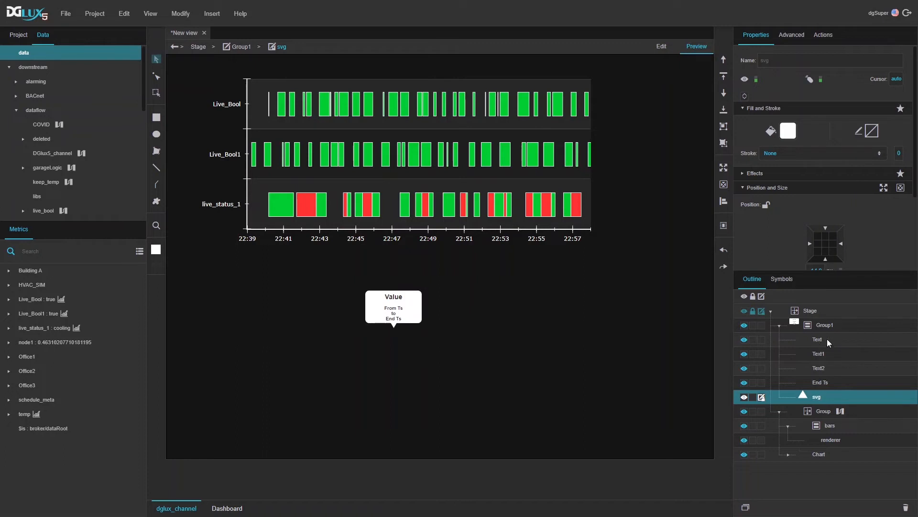
# Step: Anchor the svg triangle to the top of Group1 and adjust its vertical offset
pyautogui.scroll(-1, 840, 190)
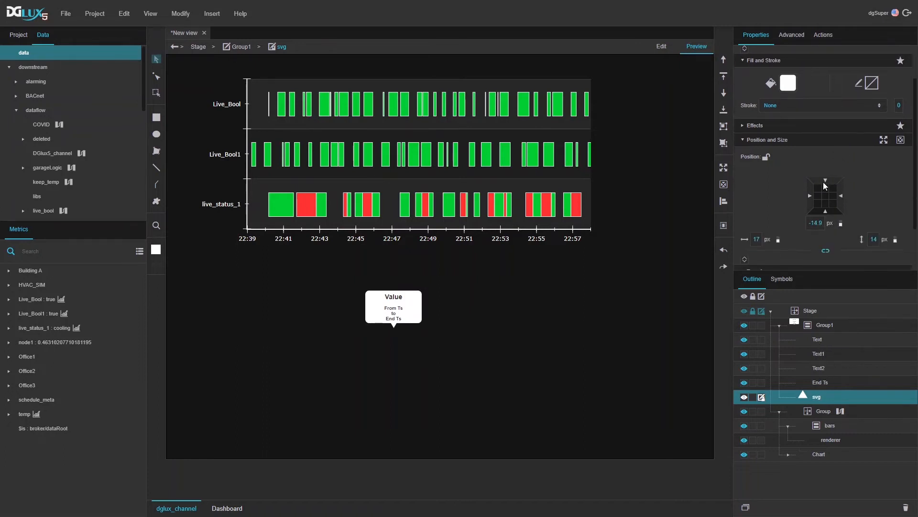
pyautogui.click(825, 181)
pyautogui.moveTo(819, 154)
pyautogui.mouseDown()
pyautogui.moveTo(824, 145)
pyautogui.moveTo(822, 151)
pyautogui.mouseUp()
# Step: Convert Group1 to a symbol named svg_datatip
pyautogui.click(823, 322)
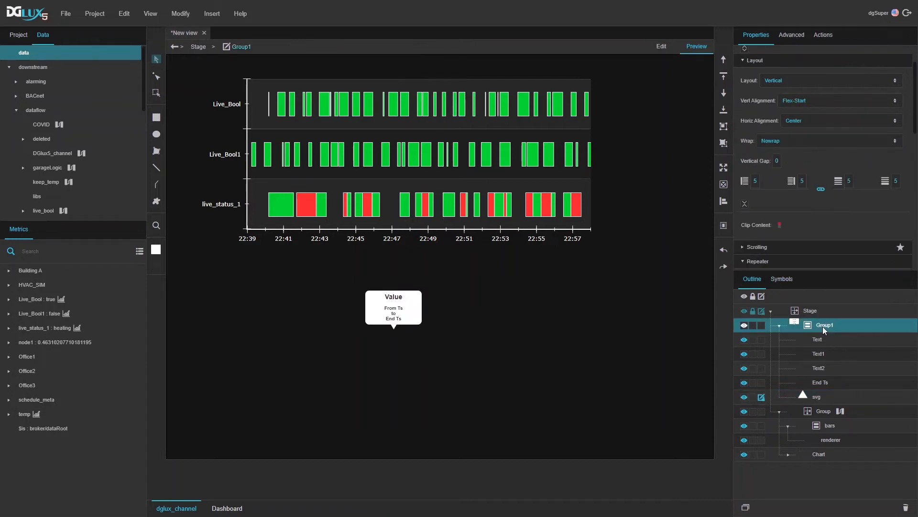
pyautogui.rightClick(823, 326)
pyautogui.click(768, 491)
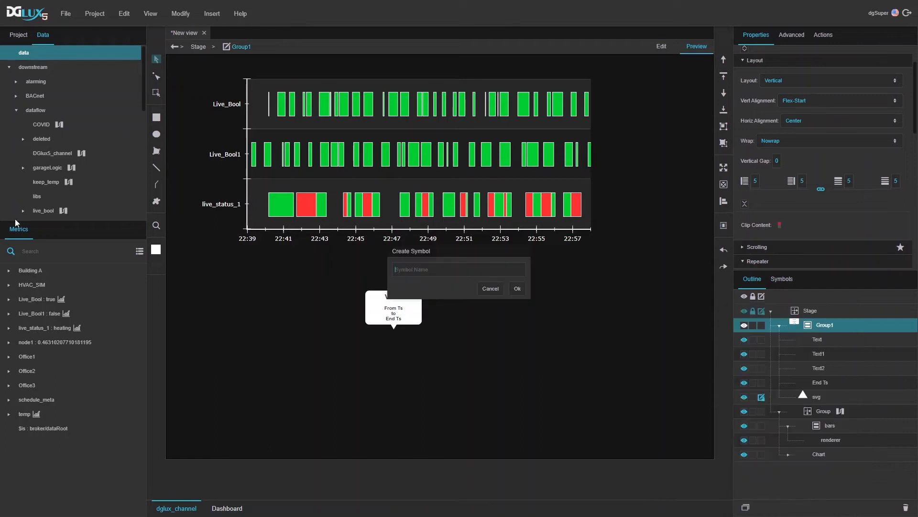
pyautogui.write('svg_datatip')
pyautogui.press('Return')
# Step: Edit the svg_datatip symbol, add a string parameter named value to its symbol parameters, and save the symbol
pyautogui.click(655, 47)
pyautogui.rightClick(414, 324)
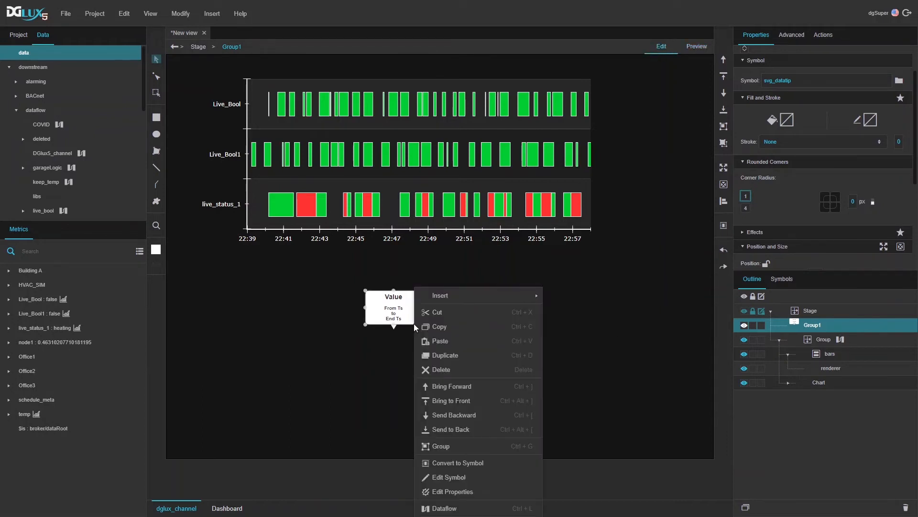
pyautogui.click(471, 477)
pyautogui.click(184, 15)
pyautogui.click(206, 85)
pyautogui.moveTo(163, 78); pyautogui.dragTo(642, 316)
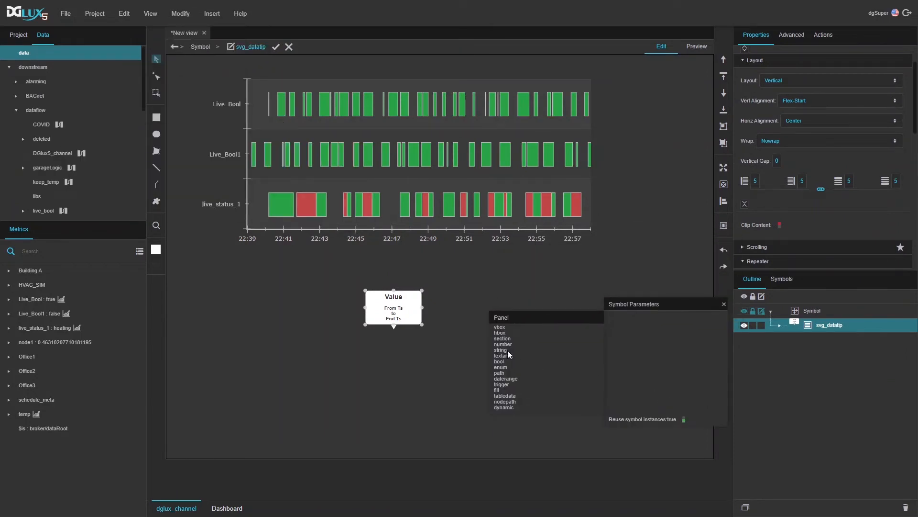
pyautogui.moveTo(502, 350); pyautogui.dragTo(629, 328)
pyautogui.doubleClick(621, 320)
pyautogui.write('value')
pyautogui.click(275, 47)
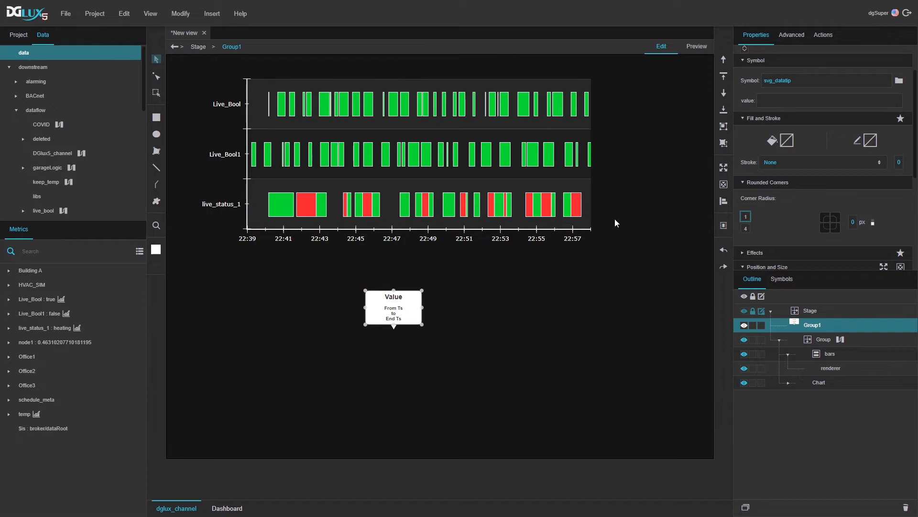
# Step: Assign svg_datatip as the datatip symbol of Raw_SVG_Repeater inside svg_line and preview the datatip over the live_status_1 bars
pyautogui.doubleClick(512, 210)
pyautogui.doubleClick(513, 209)
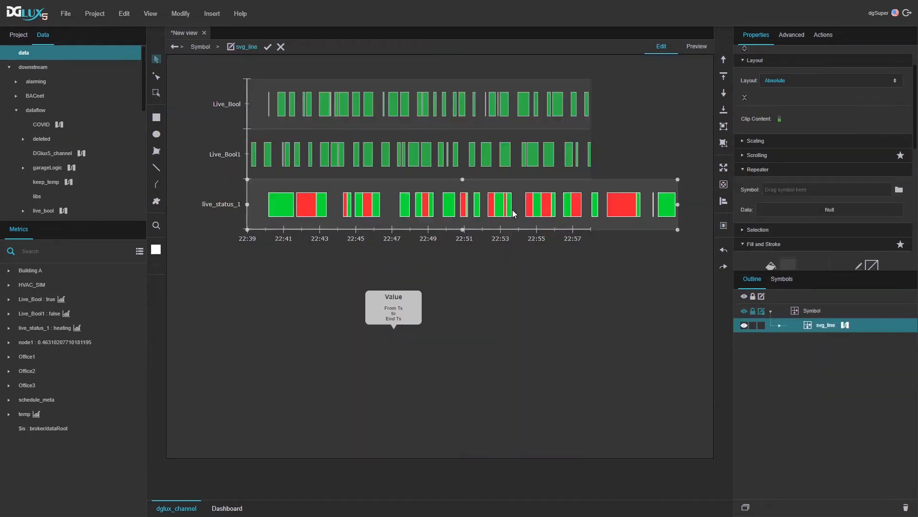
pyautogui.doubleClick(512, 210)
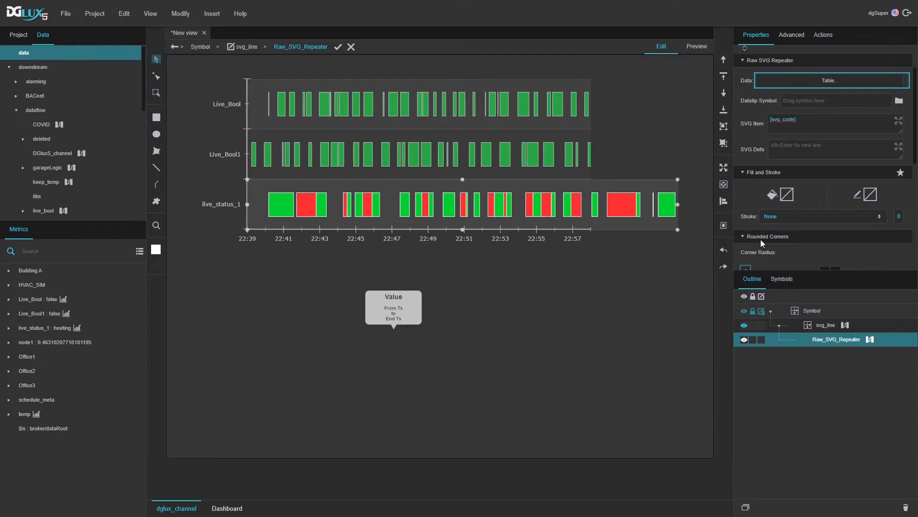
pyautogui.click(784, 281)
pyautogui.moveTo(774, 368); pyautogui.dragTo(799, 110)
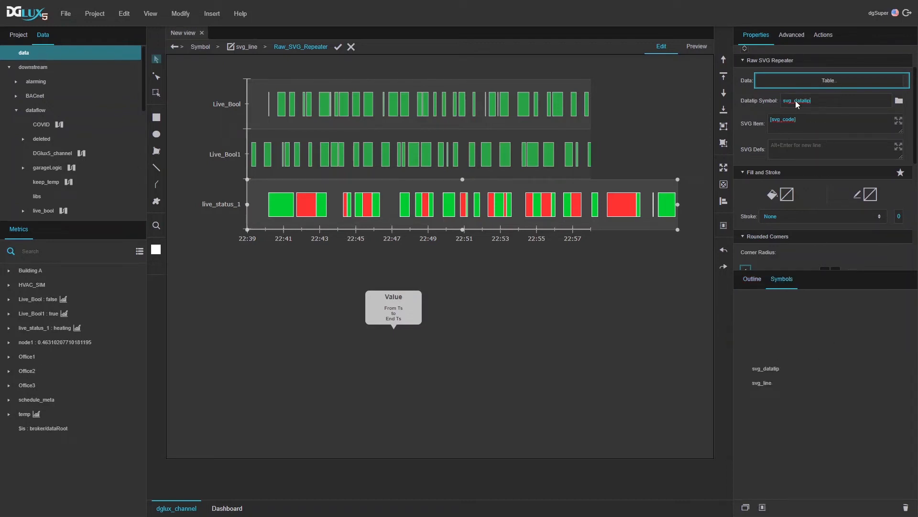
pyautogui.click(747, 281)
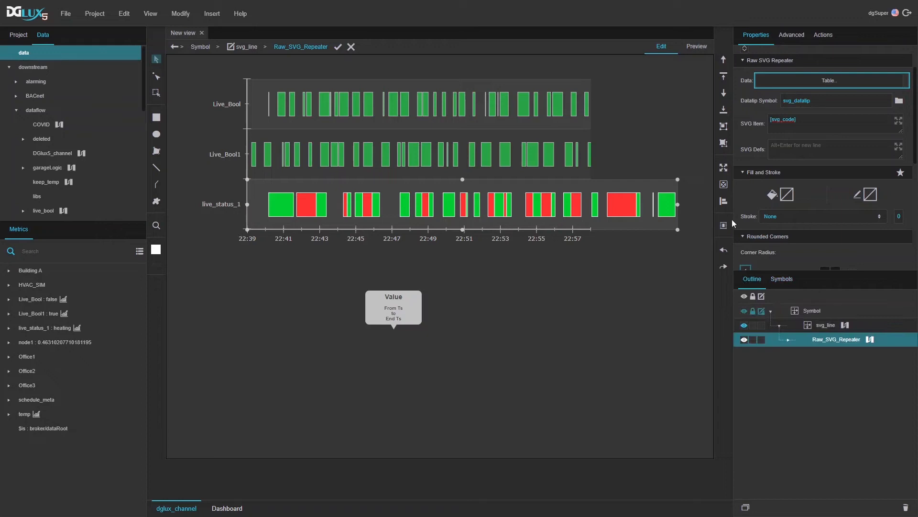
pyautogui.click(692, 48)
pyautogui.moveTo(569, 200)
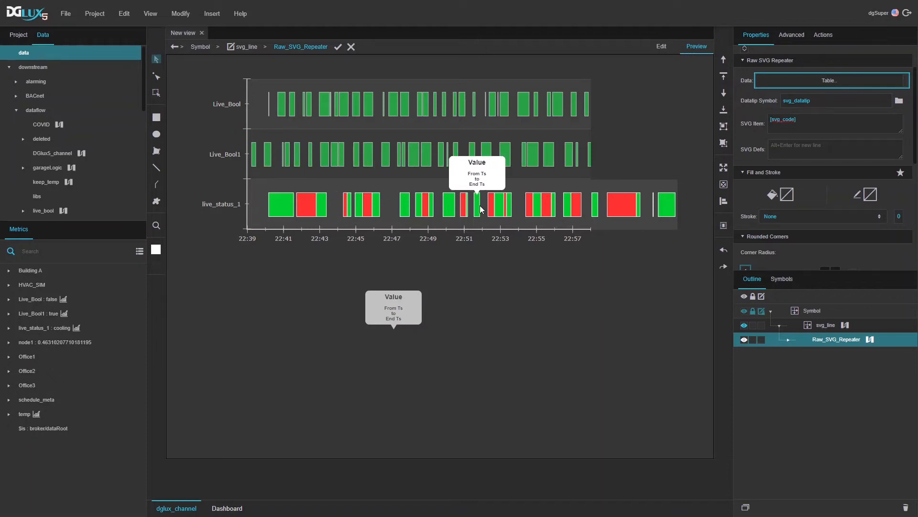
# Step: Inspect the Datatip Renderer under Raw_SVG_Repeater, checking its value property and available commands
pyautogui.click(788, 340)
pyautogui.click(815, 352)
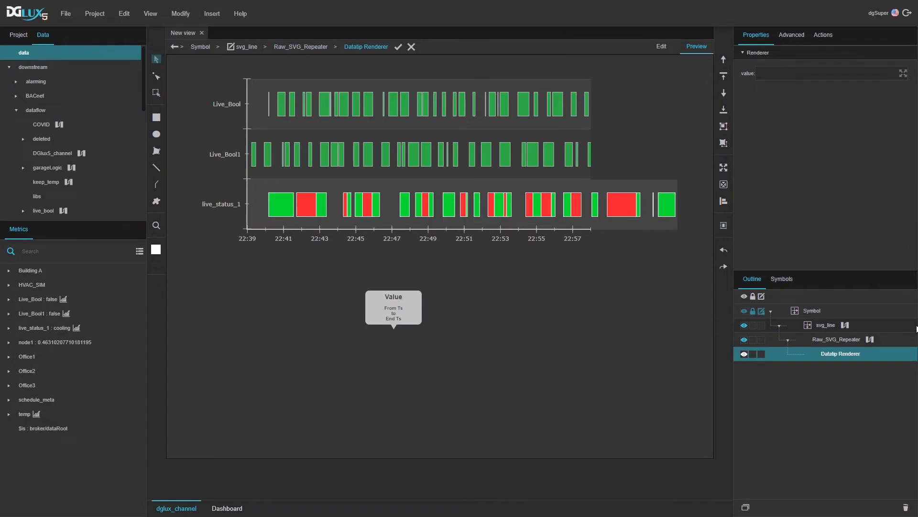
pyautogui.rightClick(830, 358)
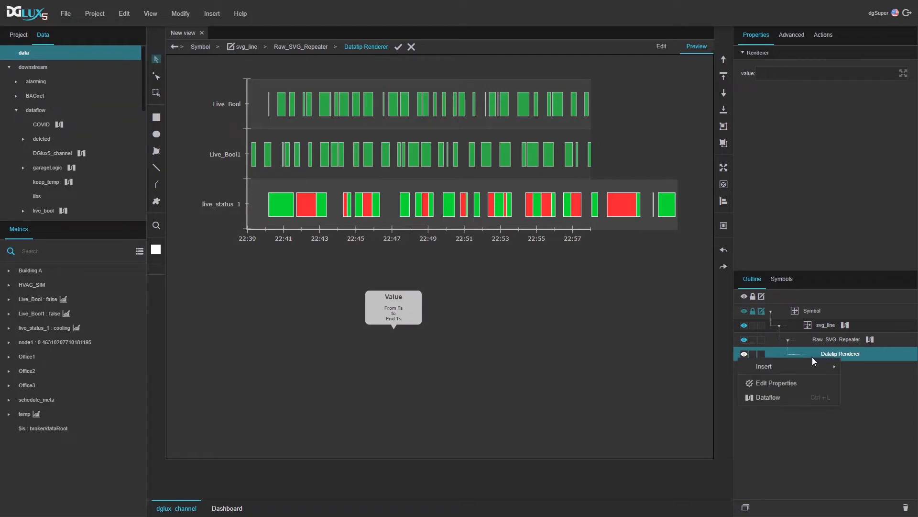
pyautogui.click(765, 350)
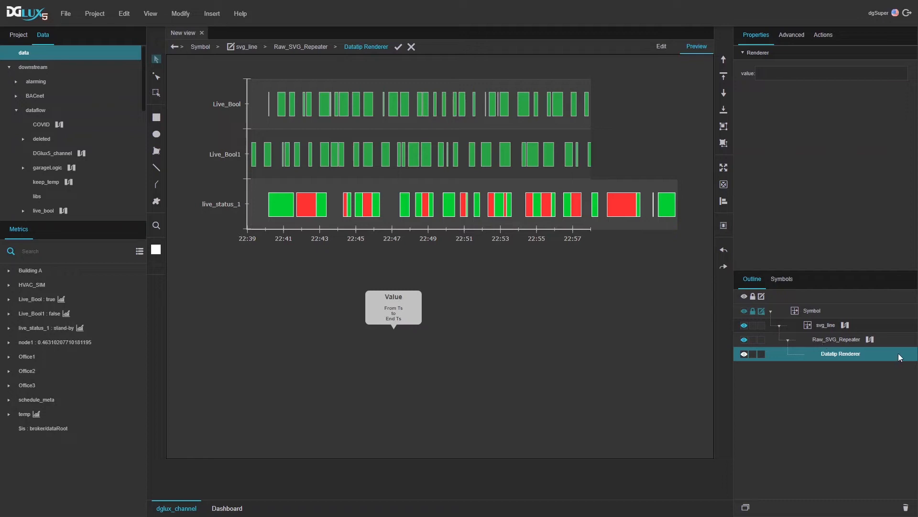
pyautogui.rightClick(844, 356)
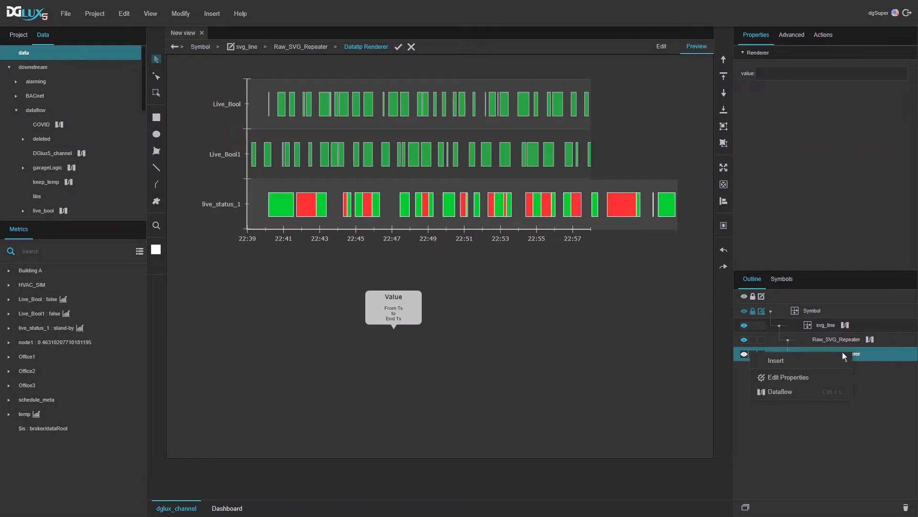
pyautogui.click(842, 436)
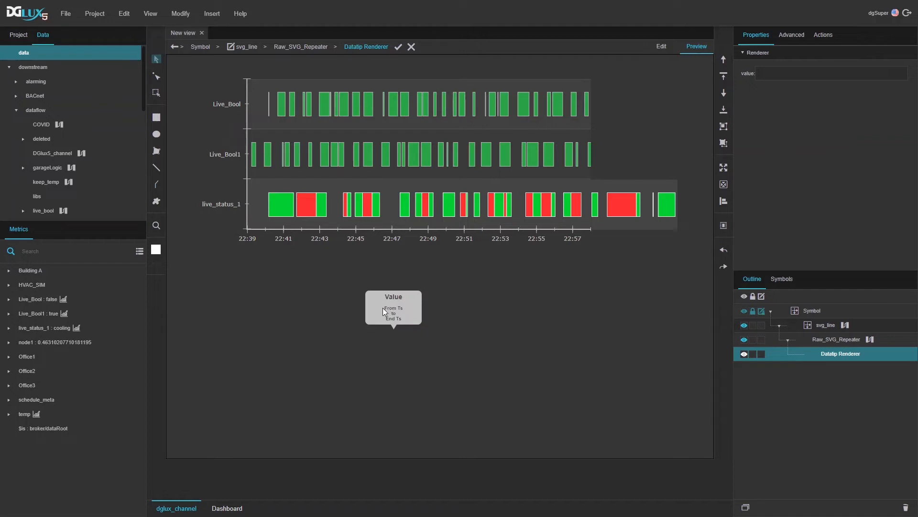
# Step: Examine Raw_SVG_Repeater's data table for the value, label, bar_start_ts and bar_end_ts columns and compare it with the Datatip Renderer's properties
pyautogui.click(829, 338)
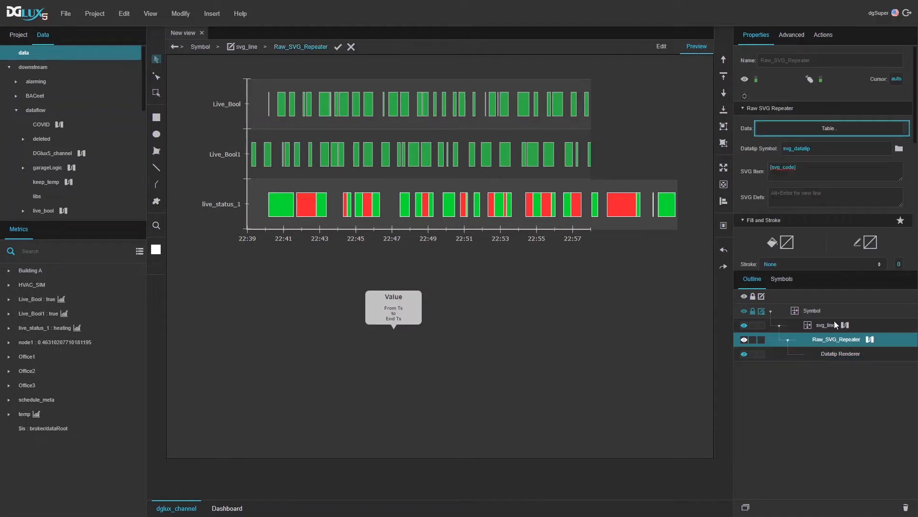
pyautogui.click(809, 123)
pyautogui.moveTo(455, 269); pyautogui.dragTo(552, 121)
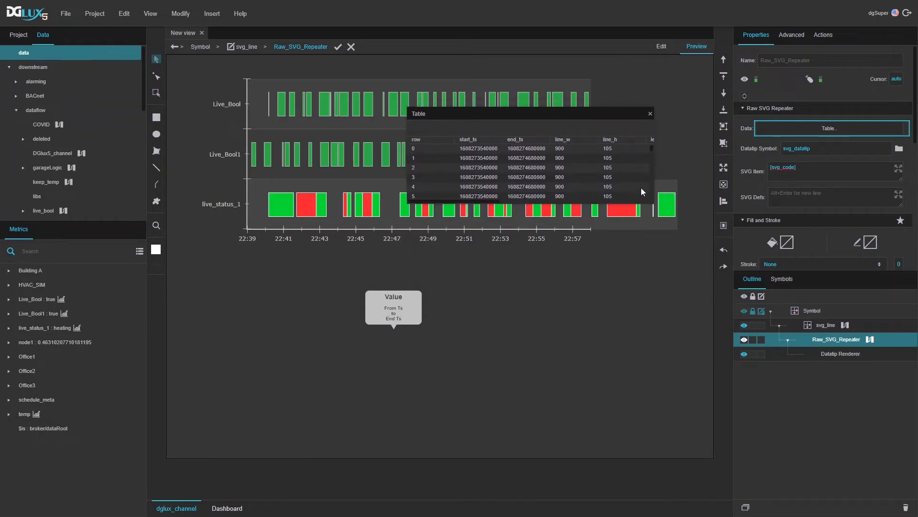
pyautogui.moveTo(653, 198); pyautogui.dragTo(894, 213)
pyautogui.moveTo(700, 112); pyautogui.dragTo(482, 87)
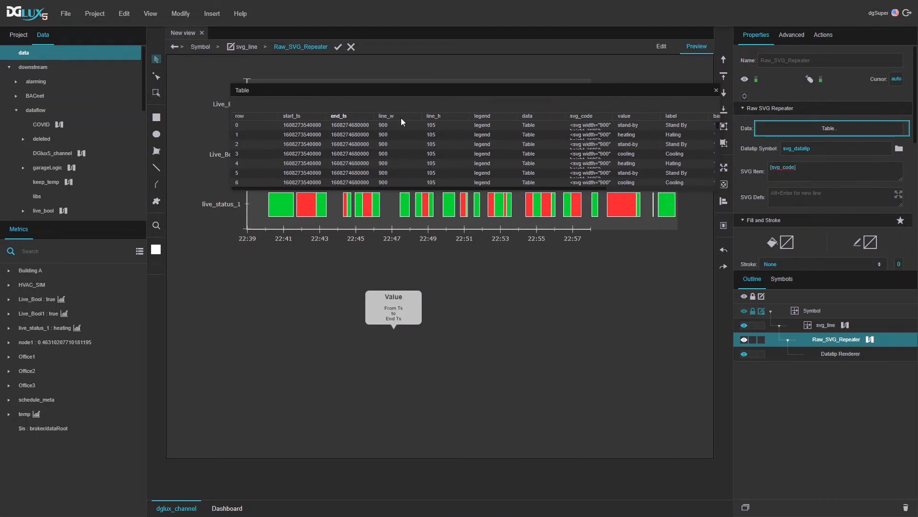
pyautogui.scroll(-5, 578, 139)
pyautogui.moveTo(417, 203)
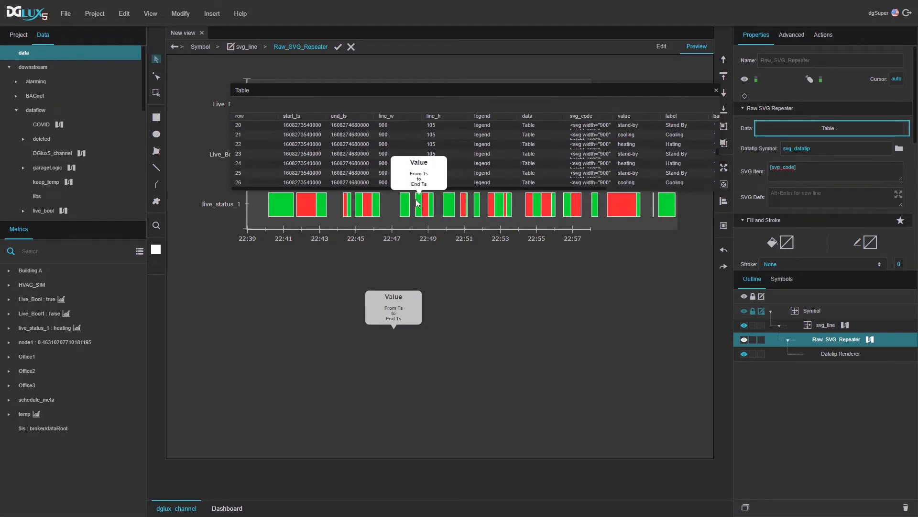
pyautogui.moveTo(512, 186); pyautogui.dragTo(679, 183)
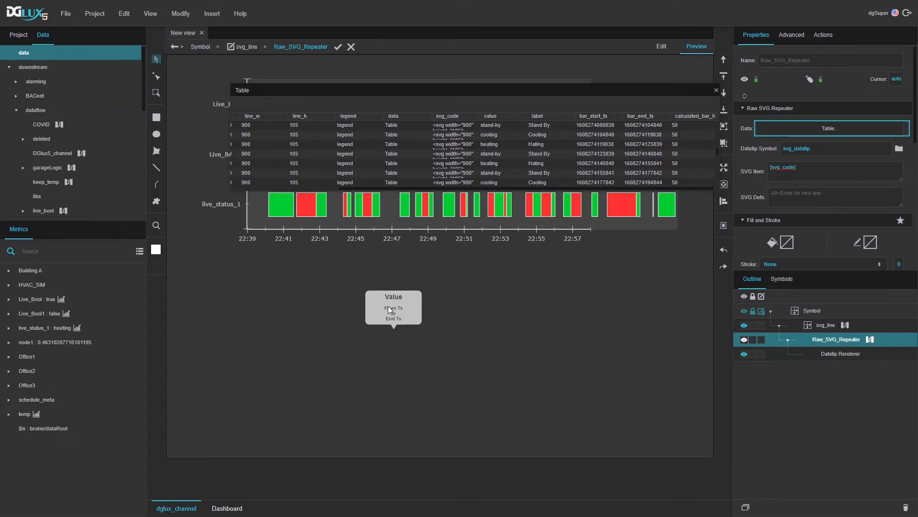
pyautogui.click(821, 354)
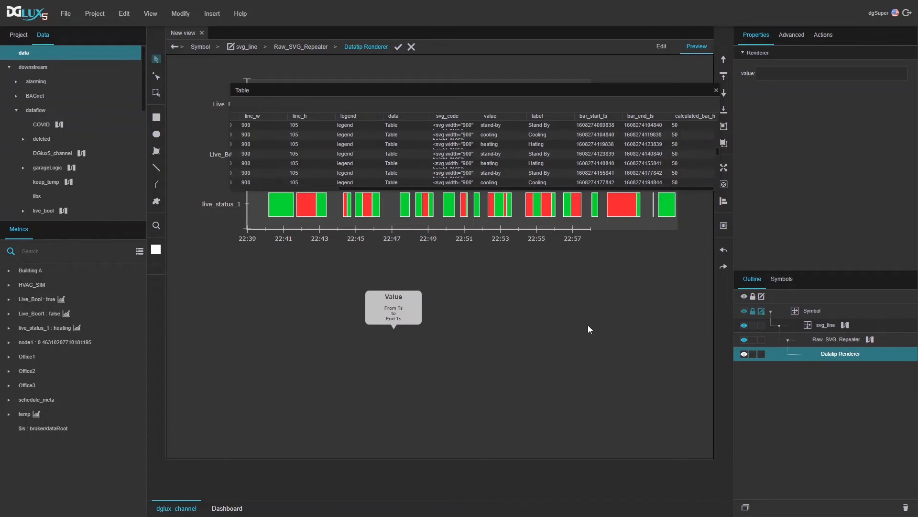
# Step: In Raw_SVG_Repeater's dataflow, add a Select Rows block fed by the repeater block's output, with indexes set to 0
pyautogui.click(835, 340)
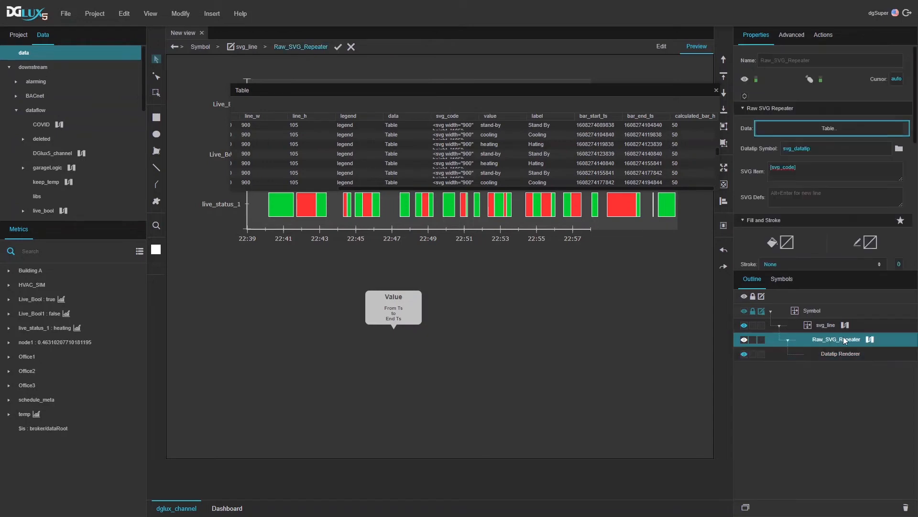
pyautogui.click(871, 340)
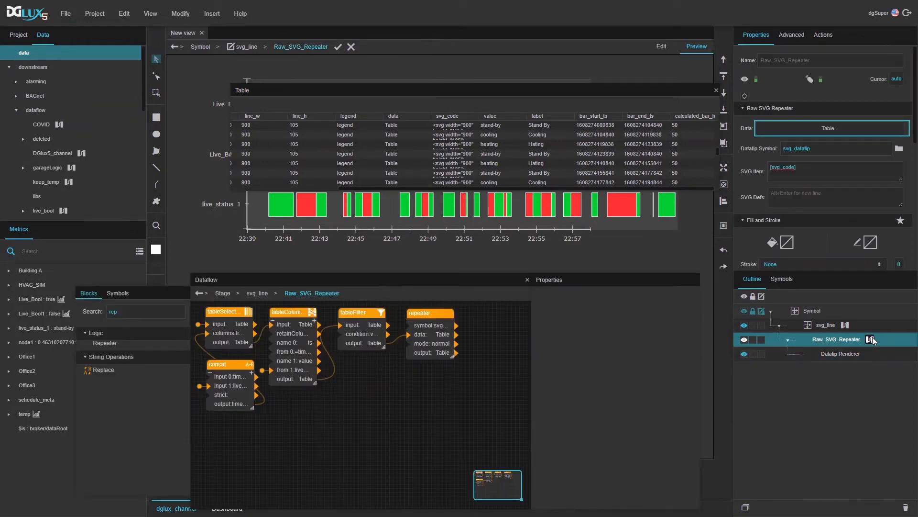
pyautogui.click(424, 355)
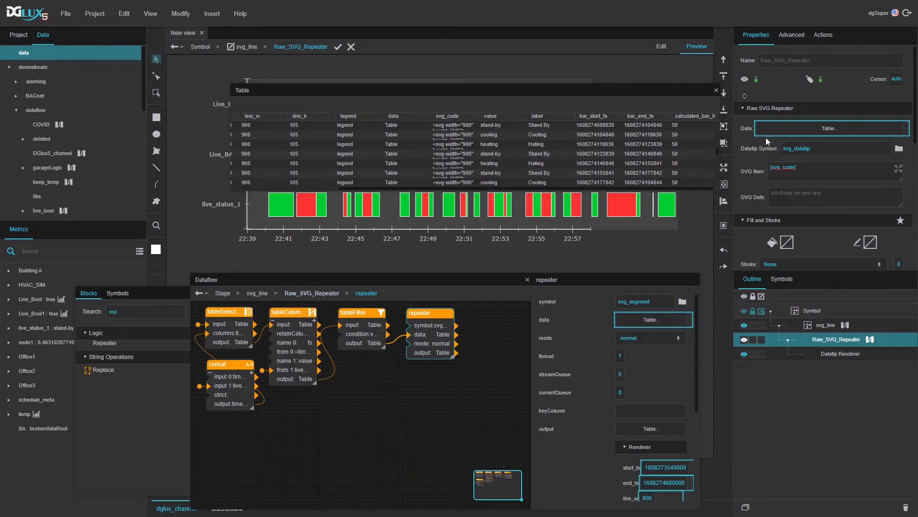
pyautogui.doubleClick(151, 311)
pyautogui.write('sel')
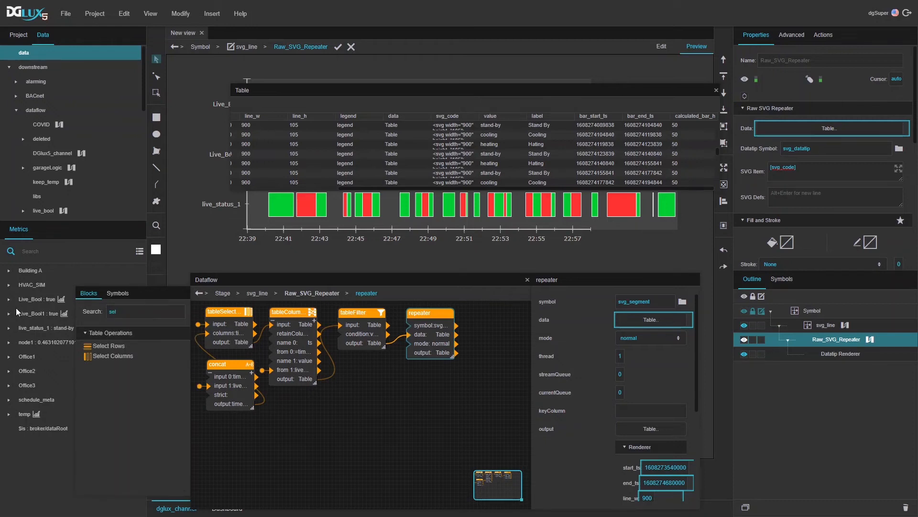
pyautogui.moveTo(109, 345); pyautogui.dragTo(409, 392)
pyautogui.moveTo(457, 353); pyautogui.dragTo(410, 404)
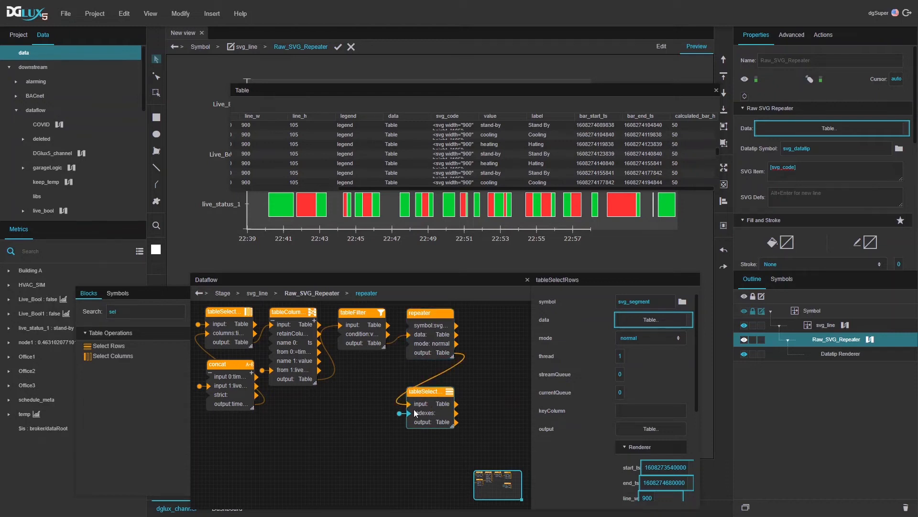
pyautogui.click(643, 321)
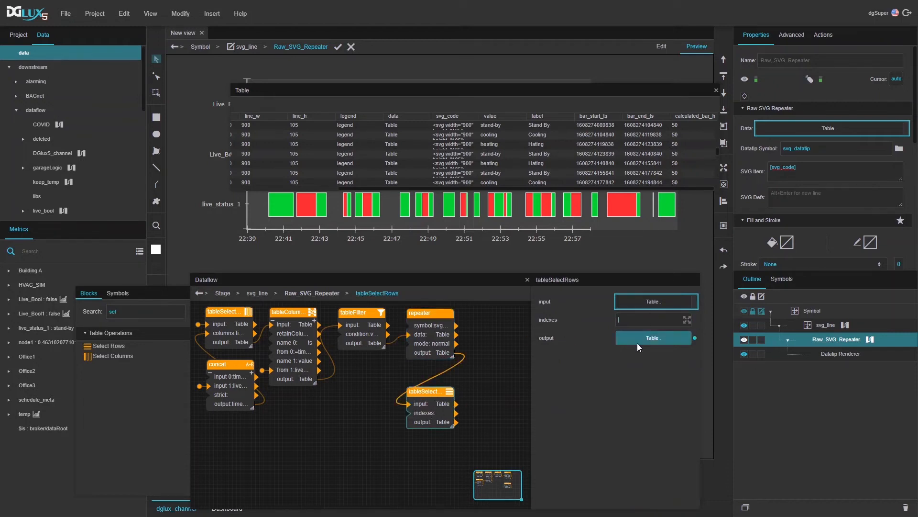
pyautogui.write('0')
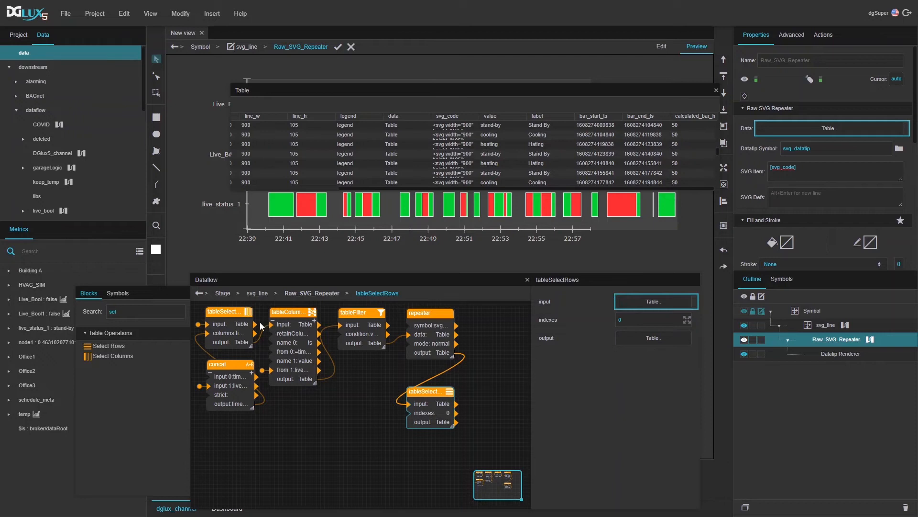
# Step: Add a Table block fed by the Select Rows output, then unbind its data so it holds a static copy of the row
pyautogui.write('tab')
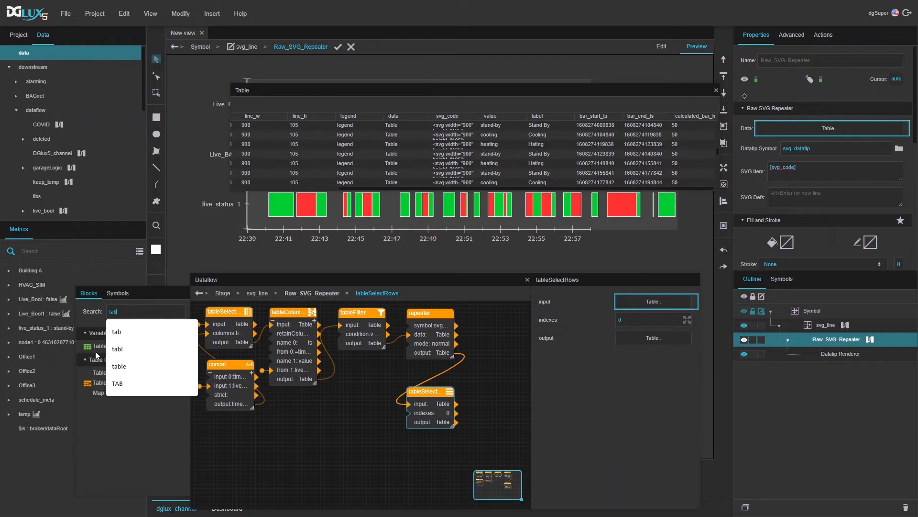
pyautogui.moveTo(100, 345); pyautogui.dragTo(422, 462)
pyautogui.moveTo(455, 422)
pyautogui.mouseDown()
pyautogui.moveTo(435, 452)
pyautogui.moveTo(414, 444)
pyautogui.mouseUp()
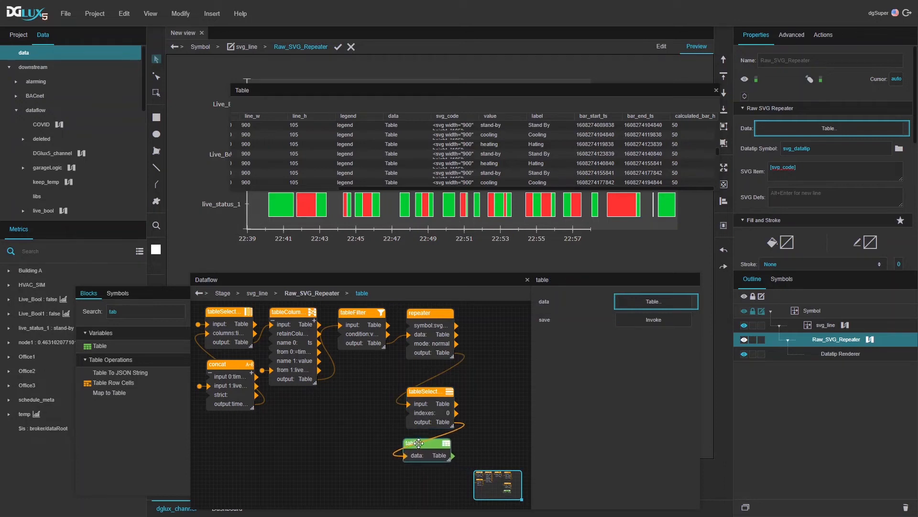
pyautogui.click(636, 324)
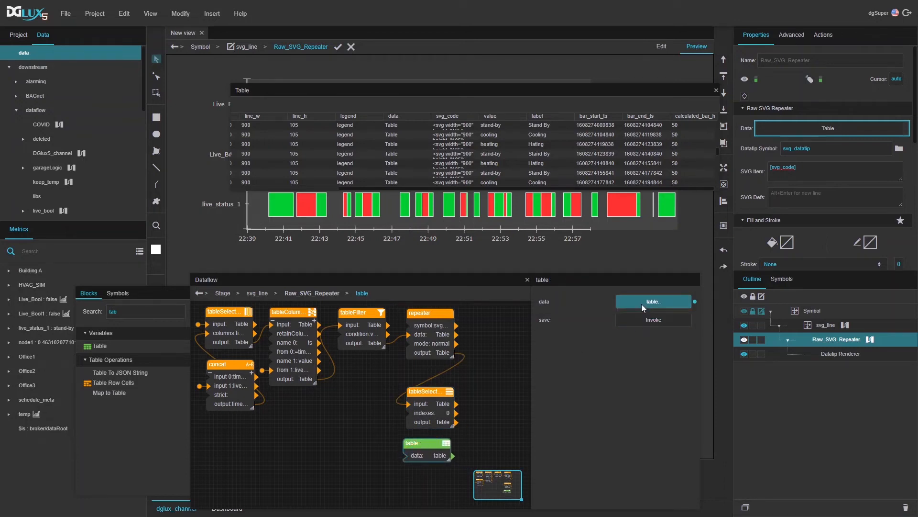
pyautogui.click(641, 303)
pyautogui.click(554, 260)
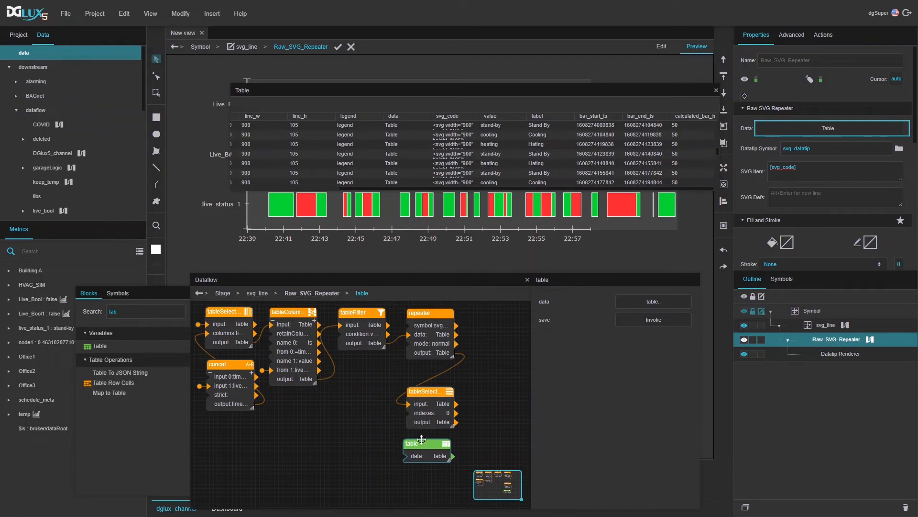
# Step: Cut the Table block and delete the Select Rows block from Raw_SVG_Repeater's dataflow, then close the dataflow and data table
pyautogui.press('Delete')
pyautogui.click(417, 394)
pyautogui.press('Delete')
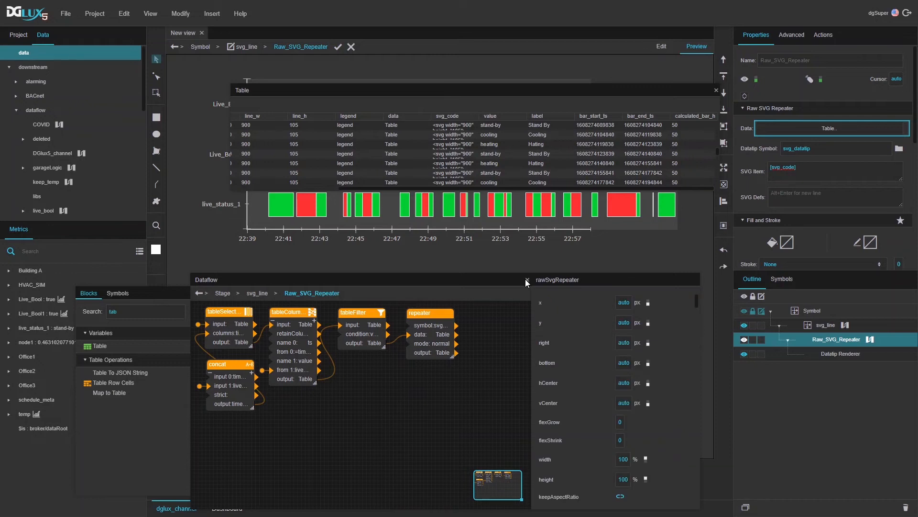
pyautogui.click(527, 279)
pyautogui.click(717, 90)
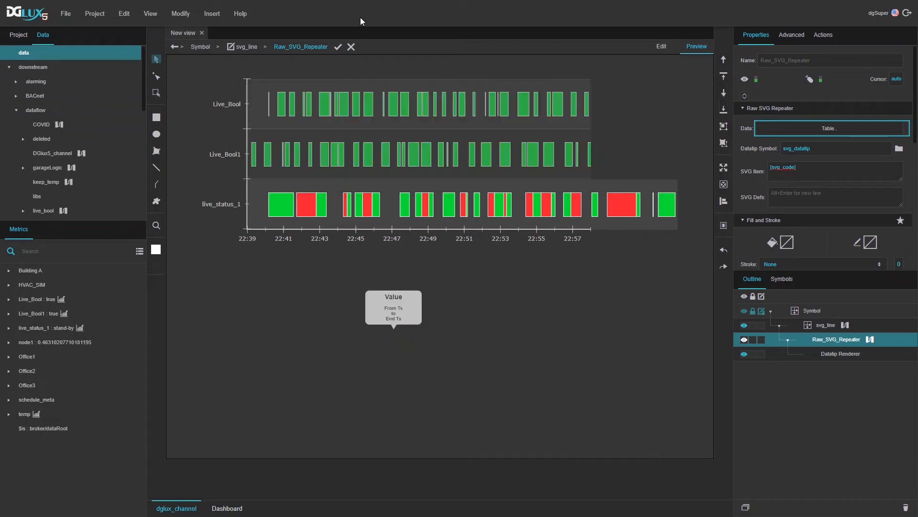
# Step: Leave the svg_line symbol without saving and open the svg_datatip instance below the chart for symbol editing
pyautogui.click(351, 47)
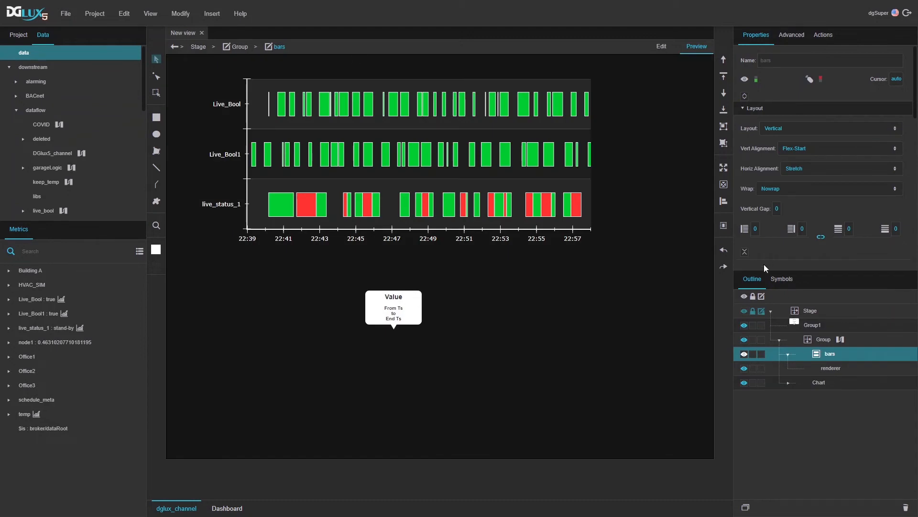
pyautogui.click(813, 325)
pyautogui.click(666, 47)
pyautogui.moveTo(393, 315); pyautogui.dragTo(428, 330)
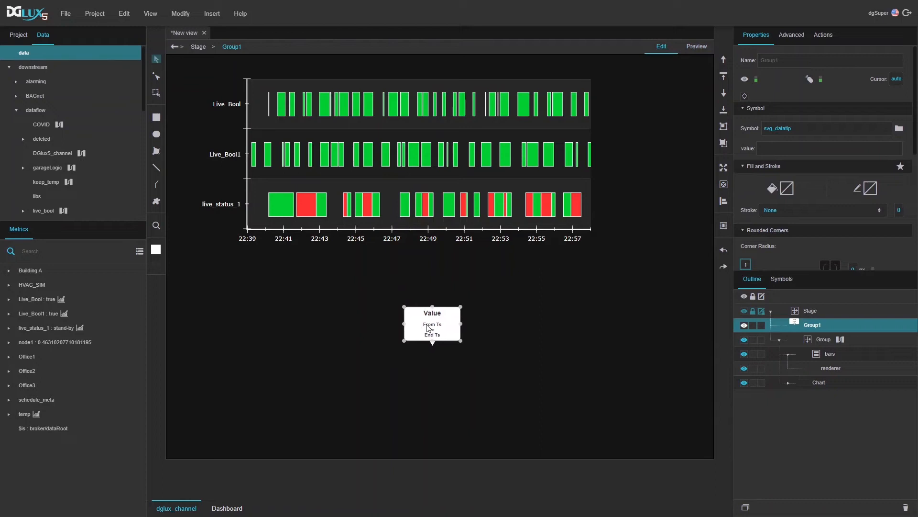
pyautogui.rightClick(427, 330)
pyautogui.click(464, 476)
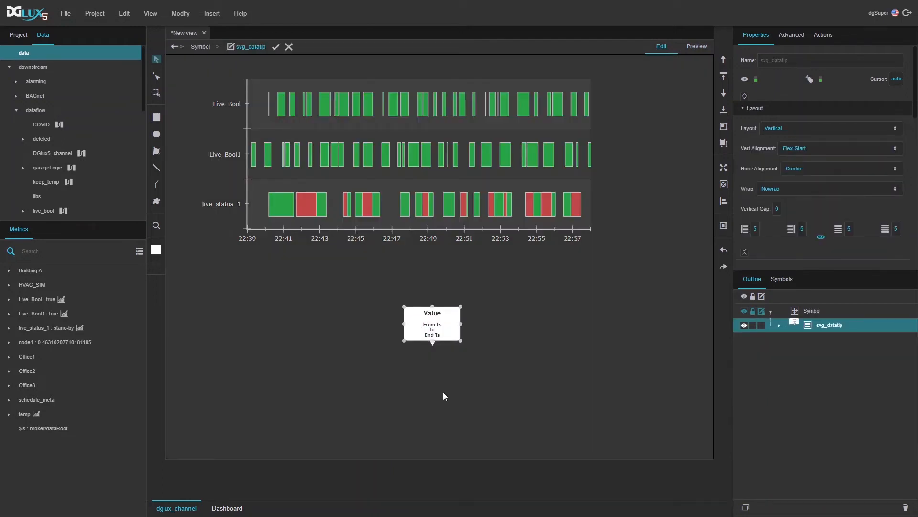
# Step: Open svg_datatip's dataflow and add a Map to Table block to it
pyautogui.rightClick(818, 329)
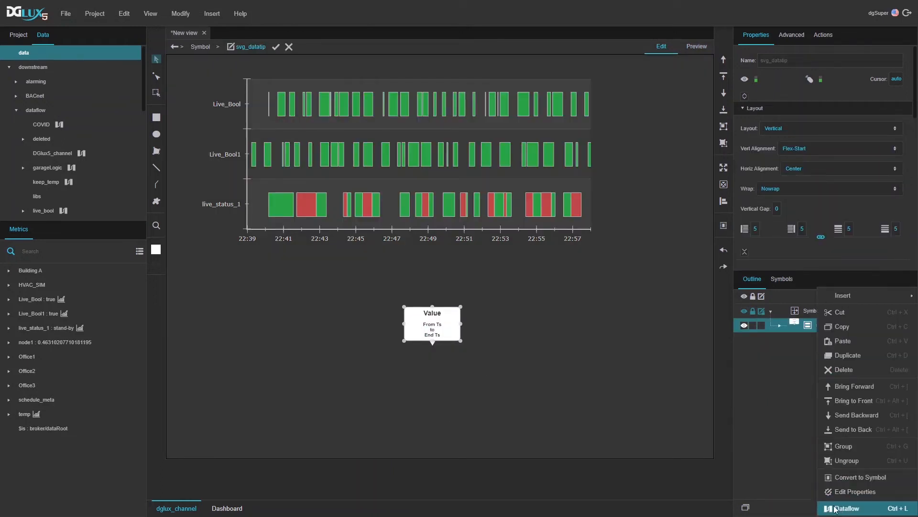
pyautogui.click(842, 507)
pyautogui.moveTo(343, 282); pyautogui.dragTo(422, 53)
pyautogui.doubleClick(202, 82)
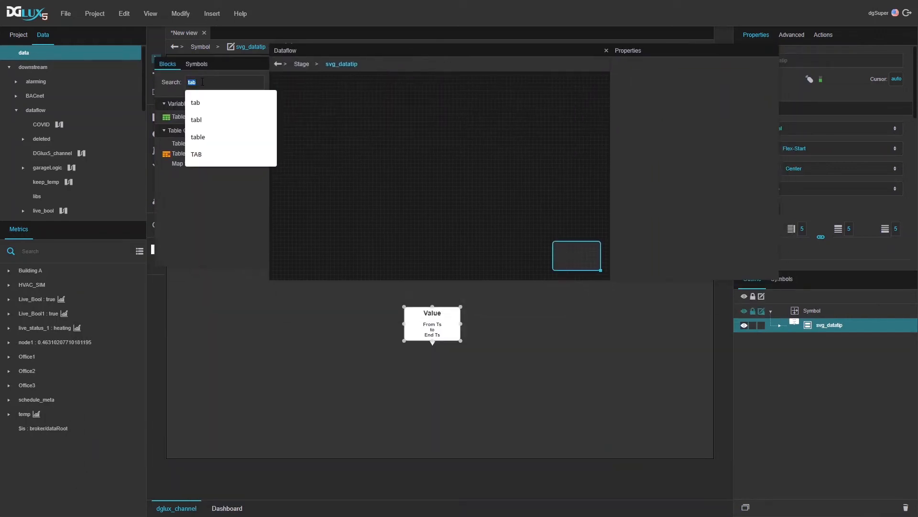
pyautogui.write('map')
pyautogui.moveTo(188, 178); pyautogui.dragTo(317, 88)
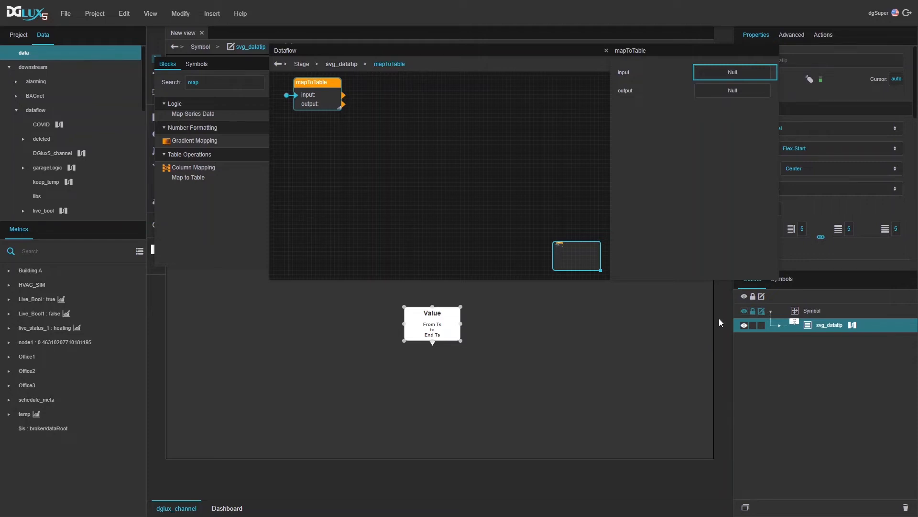
# Step: Paste the cut Table block beside mapToTable and display its row data in a widened window below the dataflow
pyautogui.click(392, 163)
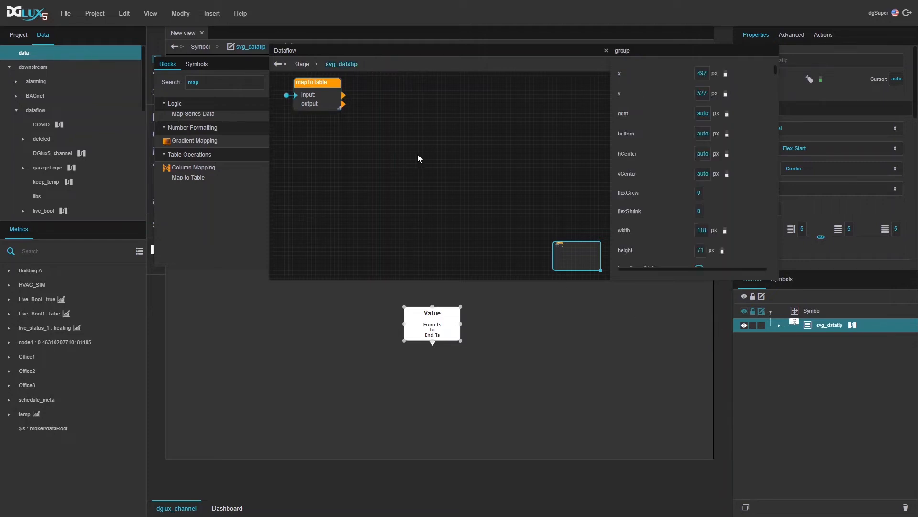
pyautogui.hotkey('ctrl', 'v')
pyautogui.moveTo(493, 215); pyautogui.dragTo(398, 85)
pyautogui.click(733, 72)
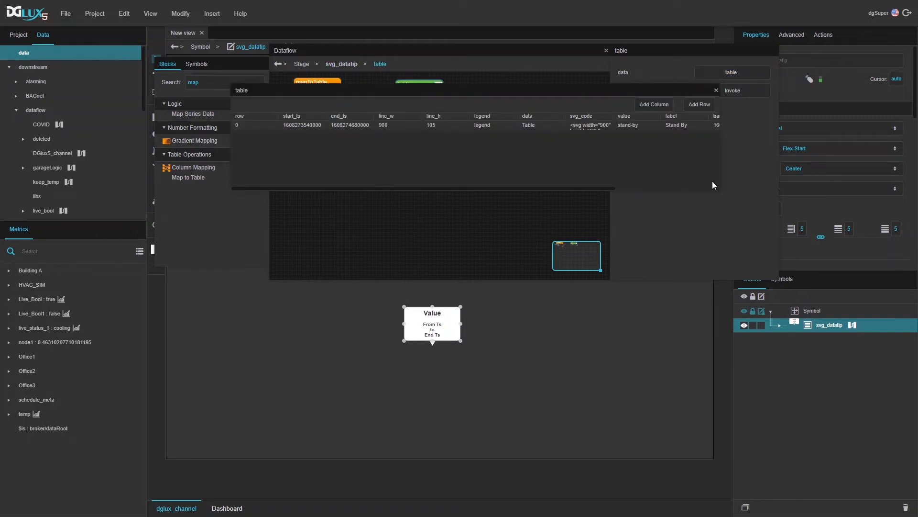
pyautogui.moveTo(719, 188); pyautogui.dragTo(850, 148)
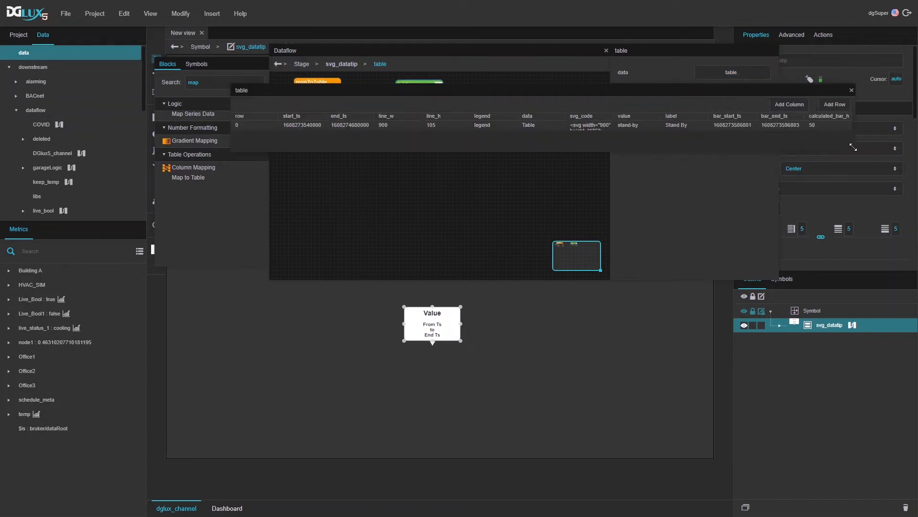
pyautogui.moveTo(669, 126); pyautogui.dragTo(503, 380)
# Step: Rename the pasted Table block to thisRow
pyautogui.moveTo(419, 85); pyautogui.dragTo(402, 84)
pyautogui.doubleClick(402, 83)
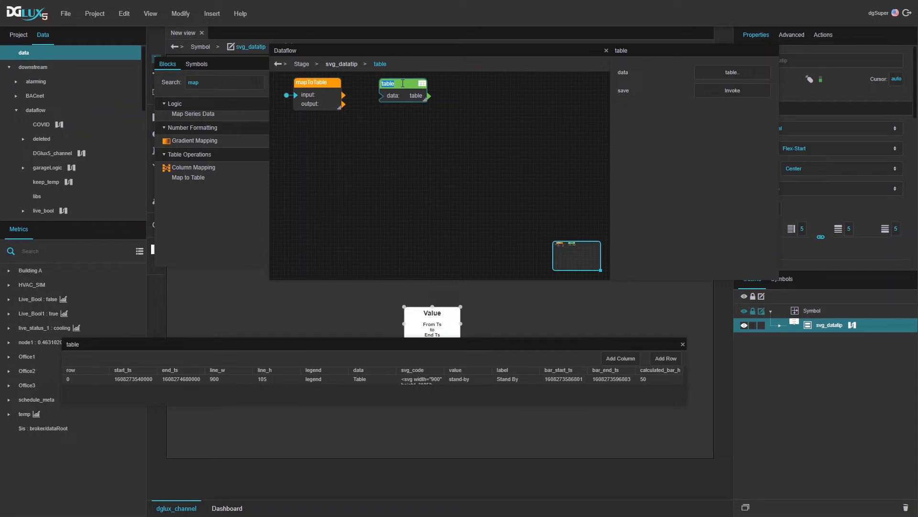
pyautogui.write('thisRow')
pyautogui.press('Return')
# Step: Bind the text of svg_datatip's first Text element to the label cell of the thisRow table
pyautogui.click(786, 326)
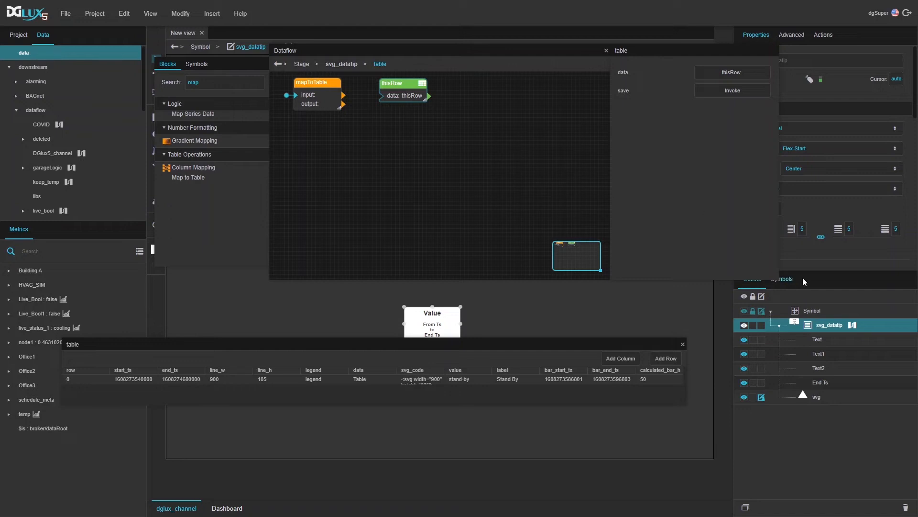
pyautogui.moveTo(608, 179); pyautogui.dragTo(526, 184)
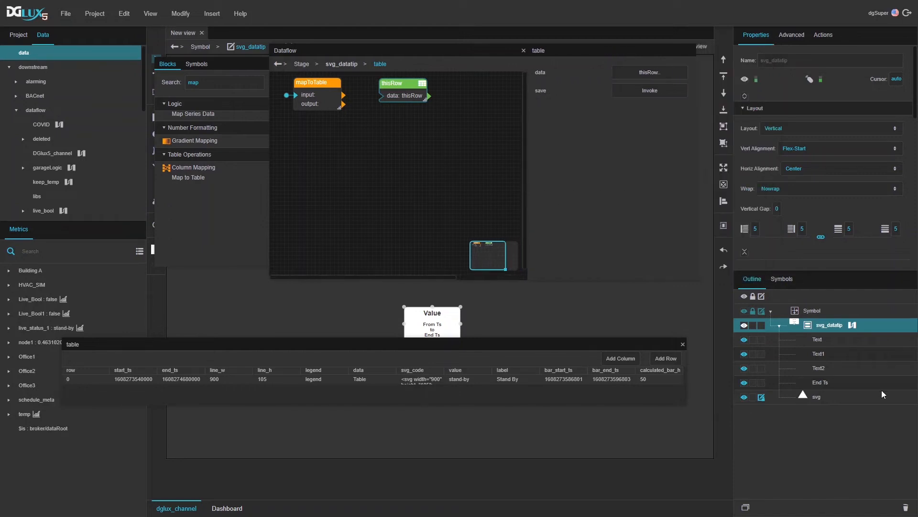
pyautogui.click(818, 340)
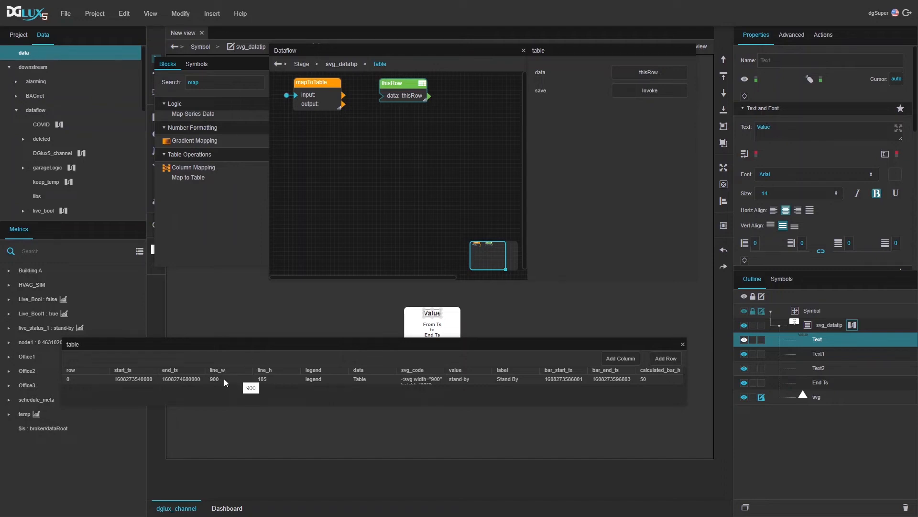
pyautogui.moveTo(503, 380); pyautogui.dragTo(791, 131)
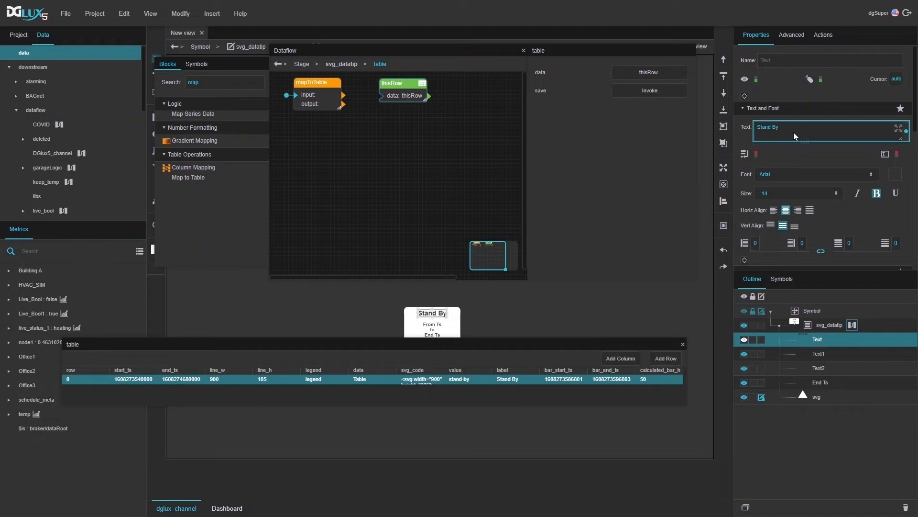
# Step: Add a Date Format block below mapToTable and bind its input to the bar_start_ts cell of thisRow
pyautogui.moveTo(446, 340); pyautogui.dragTo(439, 346)
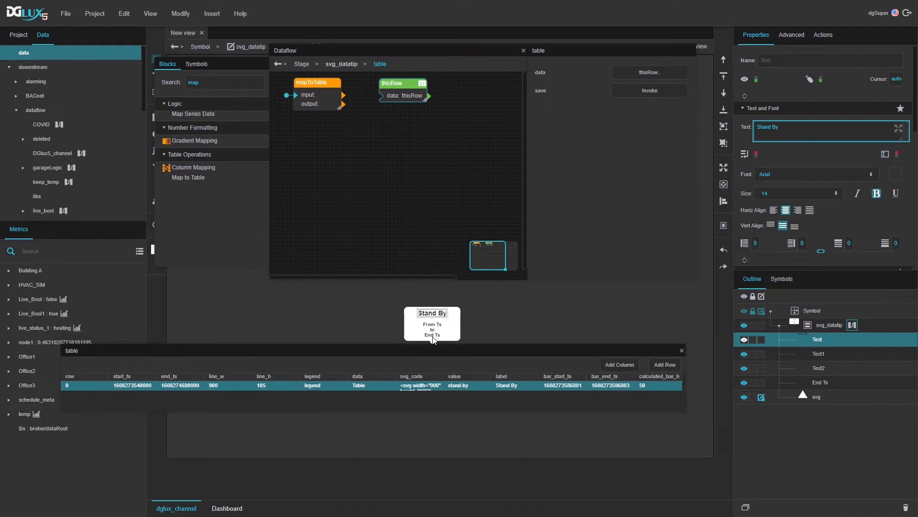
pyautogui.doubleClick(220, 82)
pyautogui.write('date')
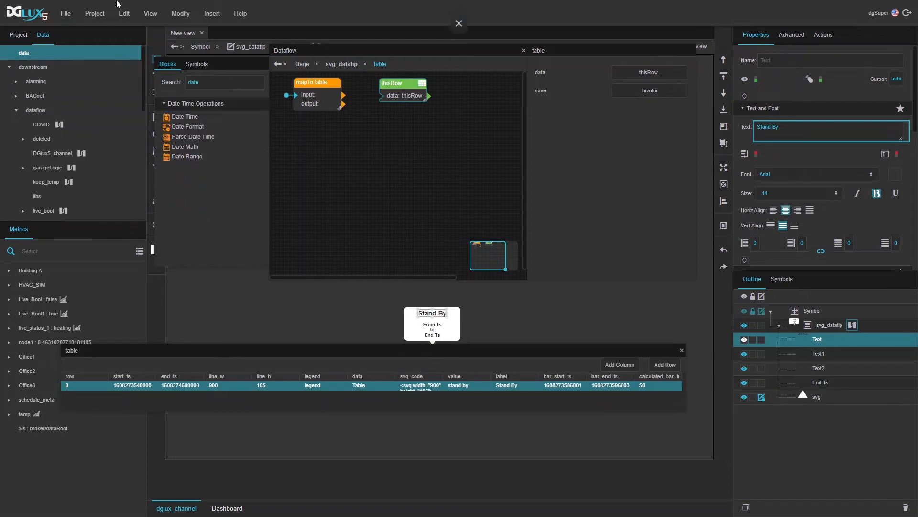
pyautogui.moveTo(188, 126); pyautogui.dragTo(309, 131)
pyautogui.moveTo(558, 389); pyautogui.dragTo(640, 74)
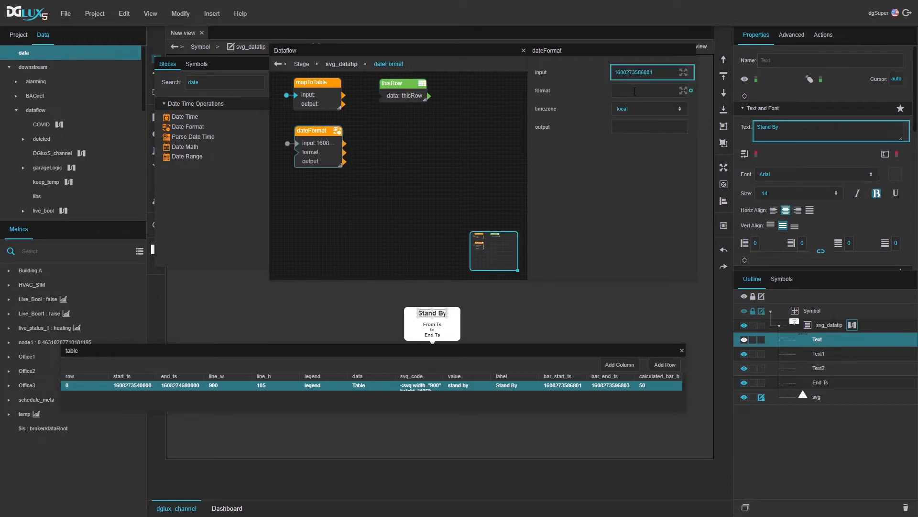
# Step: Set dateFormat's timezone to auto and format to h:mm:ss a, and bind Text1's text to its output
pyautogui.click(627, 111)
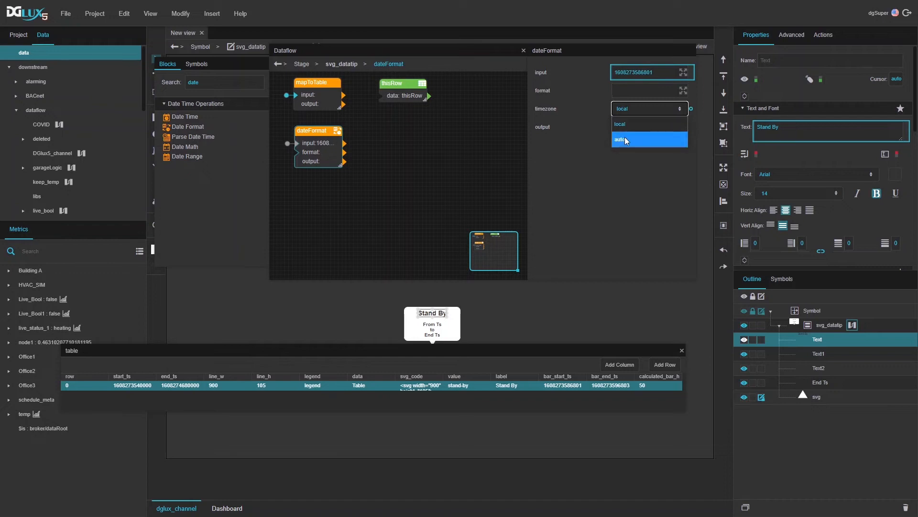
pyautogui.click(624, 136)
pyautogui.click(618, 94)
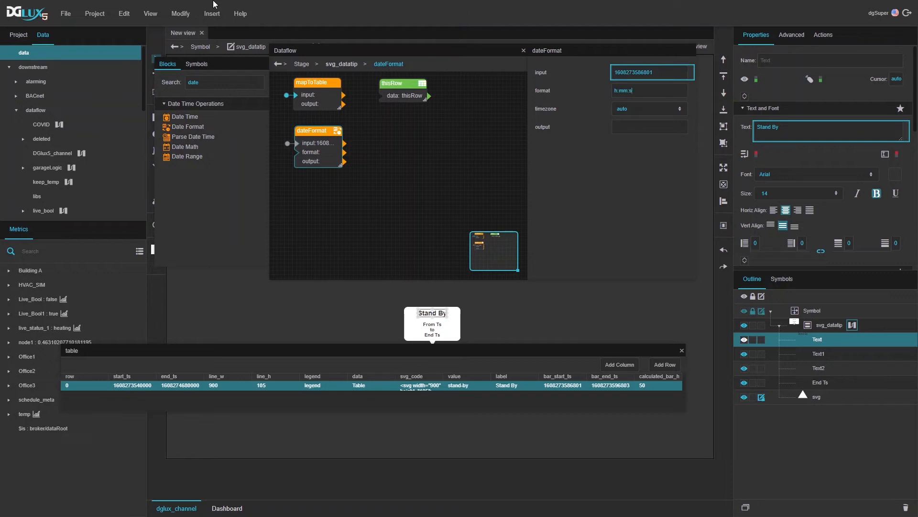
pyautogui.press('Return')
pyautogui.click(819, 353)
pyautogui.moveTo(342, 161); pyautogui.dragTo(843, 134)
# Step: Duplicate the dateFormat block beside the original and bind the copy's input to the bar_end_ts cell of thisRow
pyautogui.click(316, 131)
pyautogui.hotkey('ctrl', 'c')
pyautogui.hotkey('ctrl', 'v')
pyautogui.moveTo(316, 132); pyautogui.dragTo(402, 128)
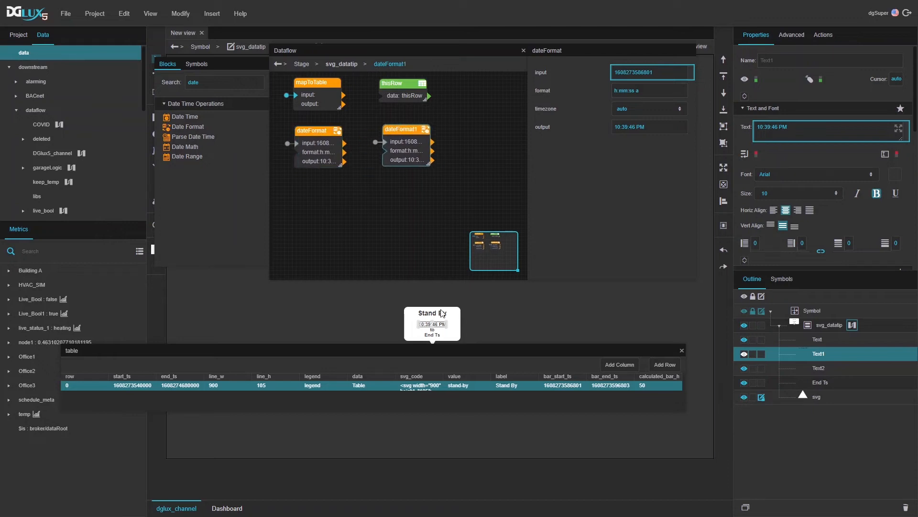
pyautogui.moveTo(609, 389); pyautogui.dragTo(779, 138)
pyautogui.click(819, 367)
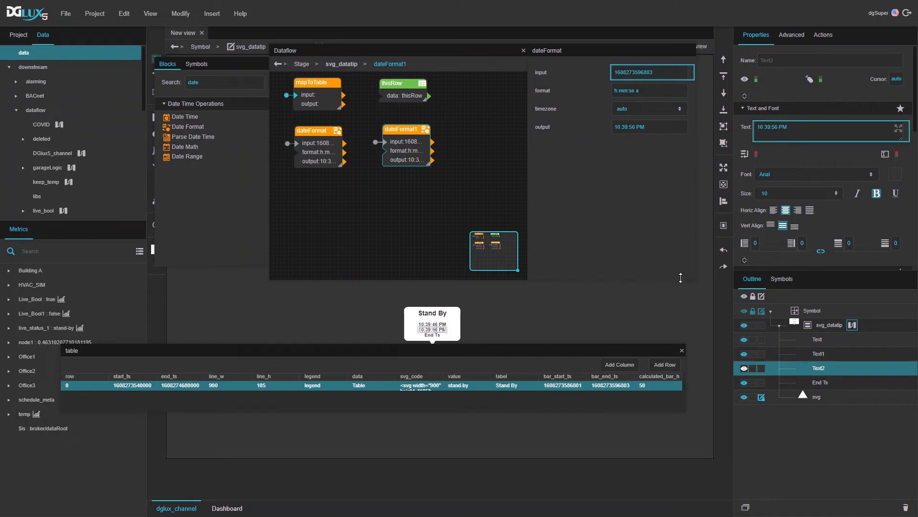
pyautogui.click(906, 132)
pyautogui.click(873, 153)
pyautogui.click(797, 128)
pyautogui.write('to')
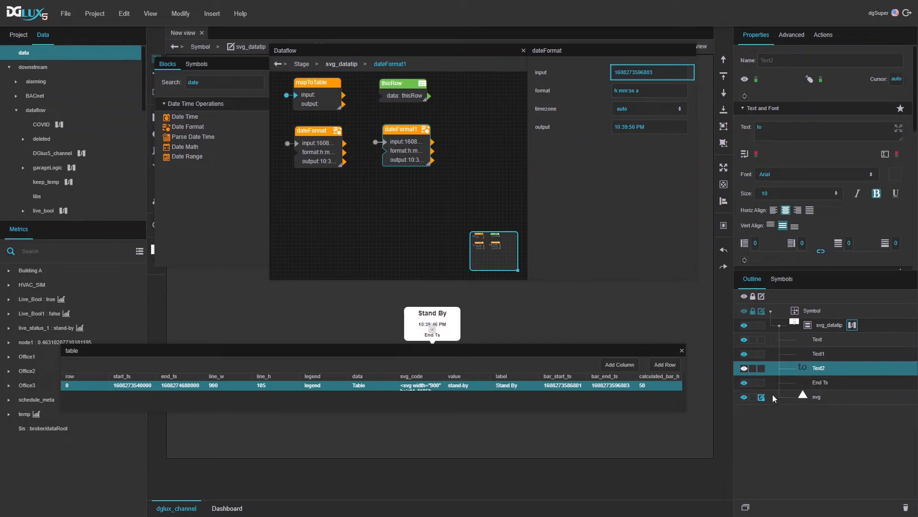
# Step: Bind the End Ts element's text to dateFormat1's output and align the dateFormat1 and thisRow blocks in the dataflow
pyautogui.click(831, 384)
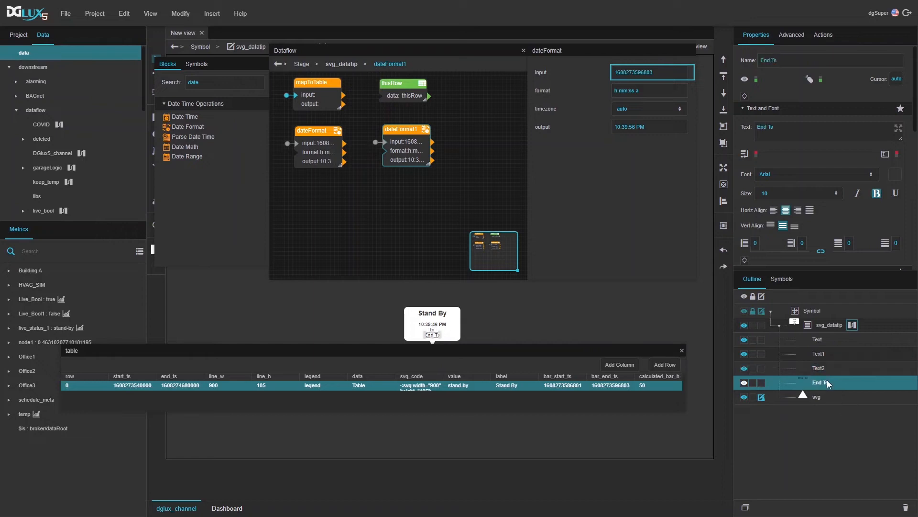
pyautogui.moveTo(432, 160); pyautogui.dragTo(781, 142)
pyautogui.moveTo(407, 130); pyautogui.dragTo(383, 128)
pyautogui.moveTo(402, 83); pyautogui.dragTo(394, 83)
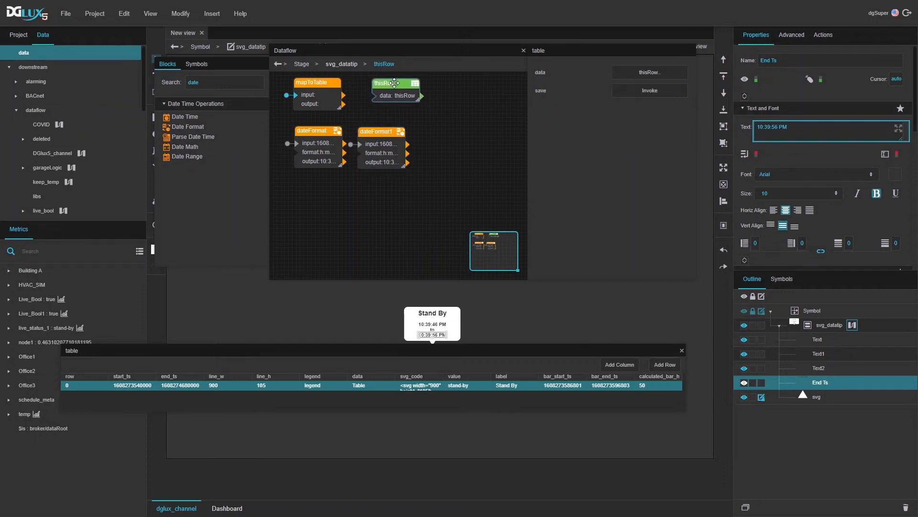
pyautogui.moveTo(372, 130); pyautogui.dragTo(389, 132)
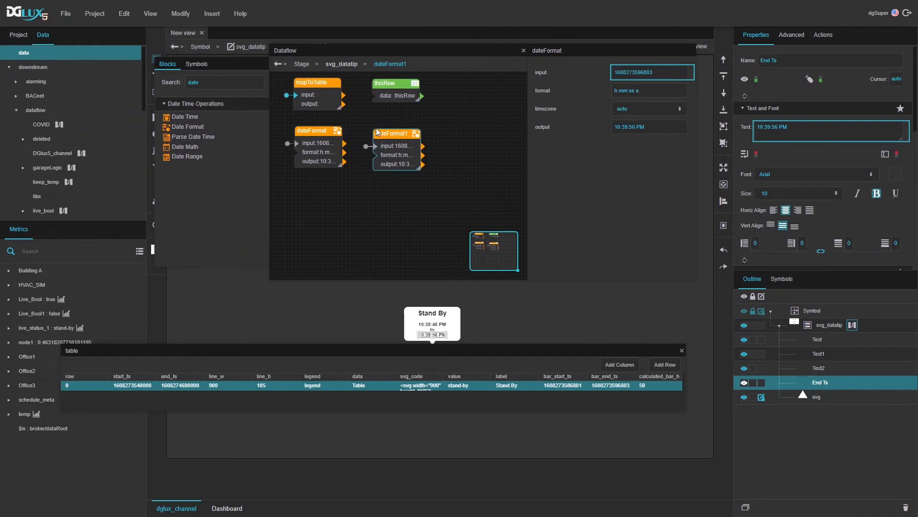
# Step: Bind the mapToTable output to the thisRow data input in the dataflow and finish editing the svg_datatip symbol
pyautogui.moveTo(310, 107); pyautogui.dragTo(385, 98)
pyautogui.moveTo(386, 99); pyautogui.dragTo(385, 98)
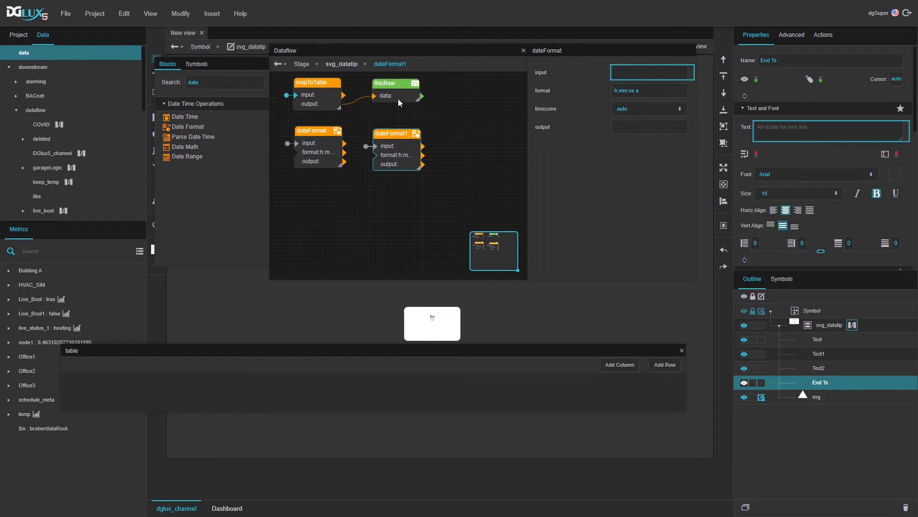
pyautogui.click(685, 352)
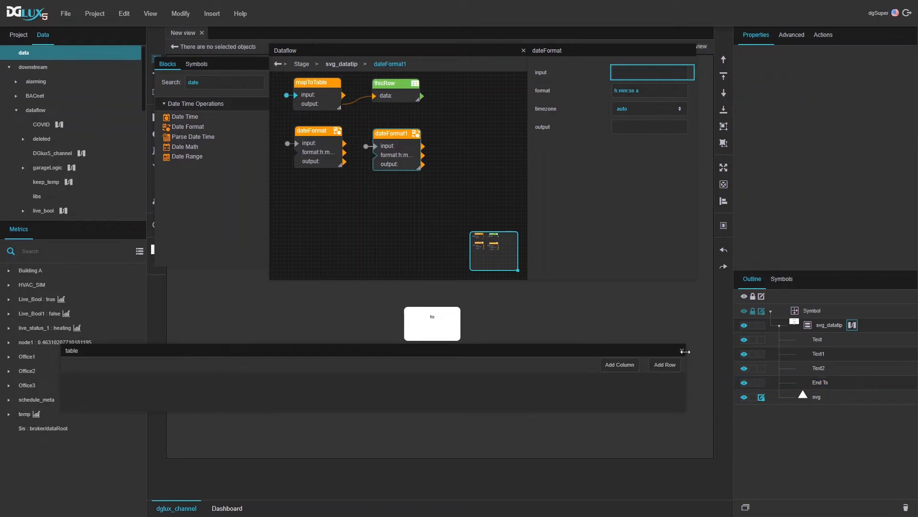
pyautogui.click(683, 351)
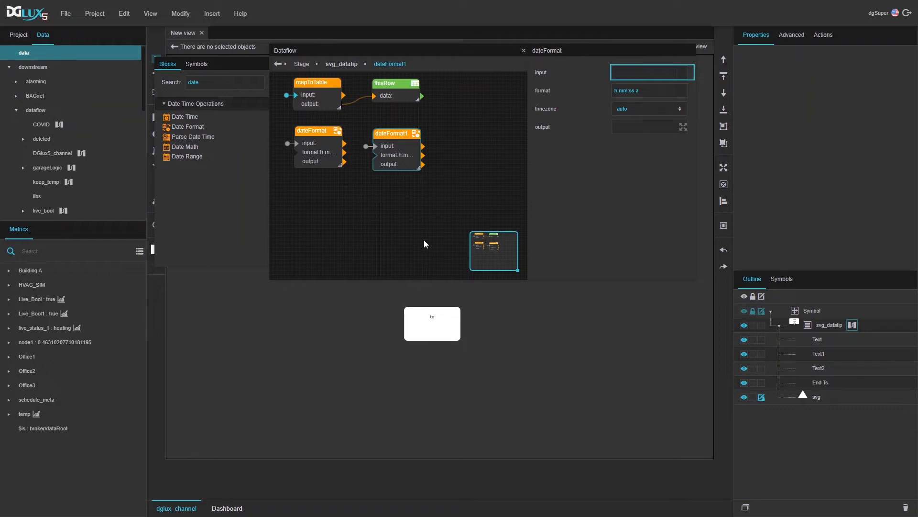
pyautogui.click(523, 50)
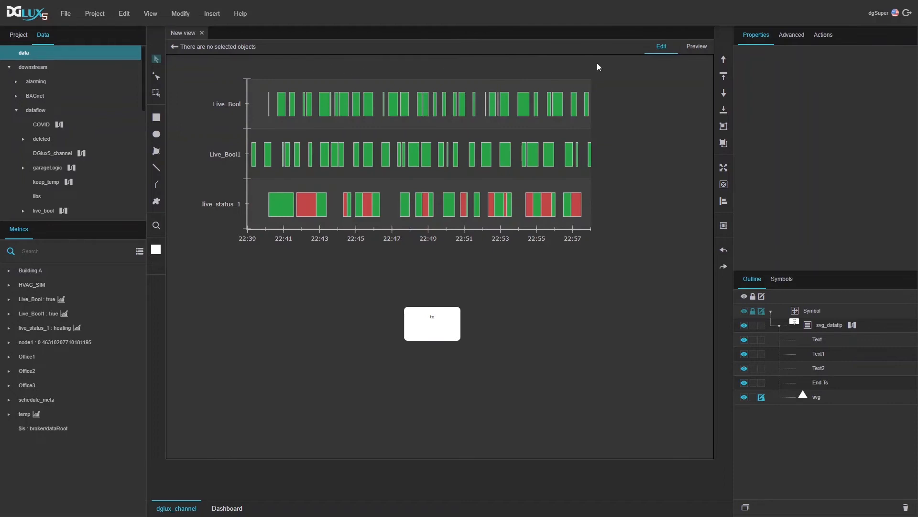
pyautogui.click(830, 325)
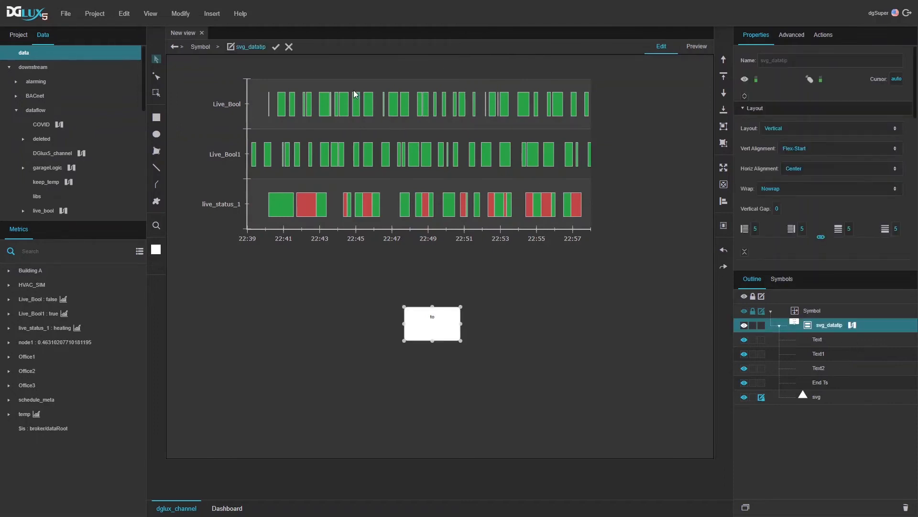
pyautogui.click(275, 47)
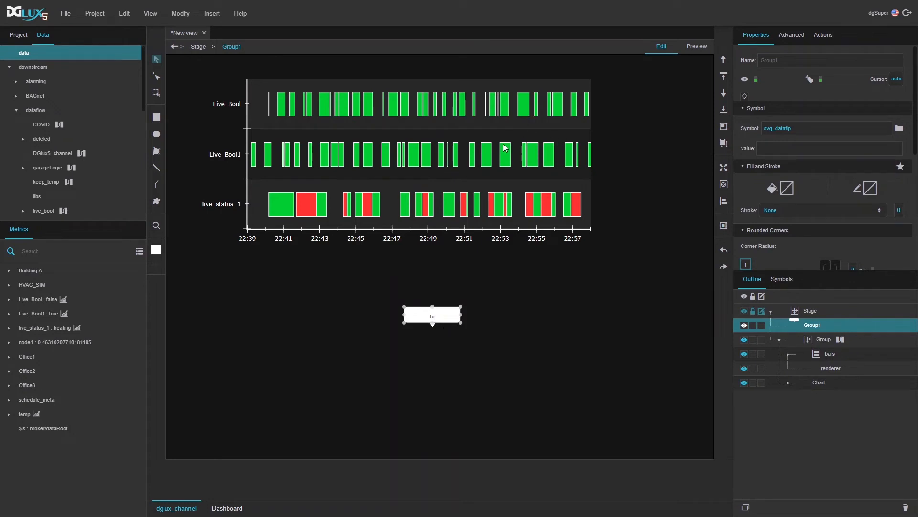
# Step: Open the live_status_1 row's svg_line symbol for editing and display the Raw_SVG_Repeater's data table
pyautogui.doubleClick(497, 167)
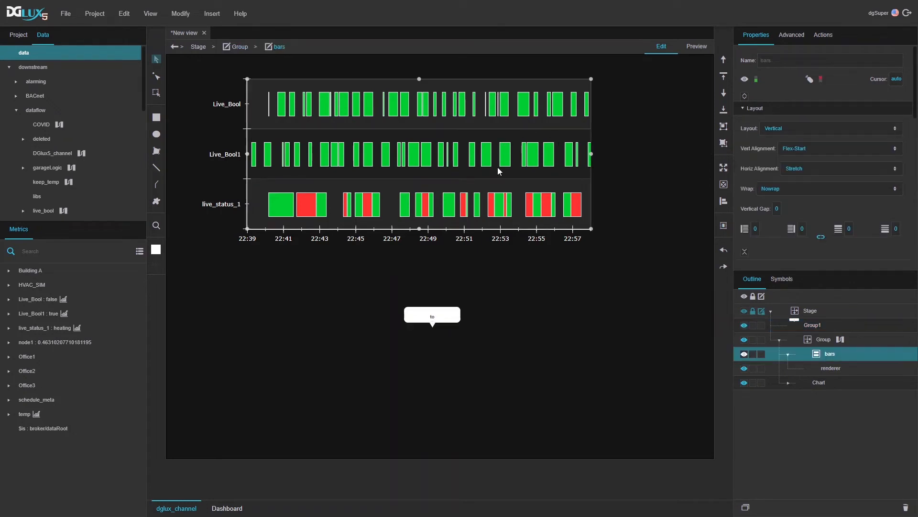
pyautogui.doubleClick(507, 195)
pyautogui.click(889, 338)
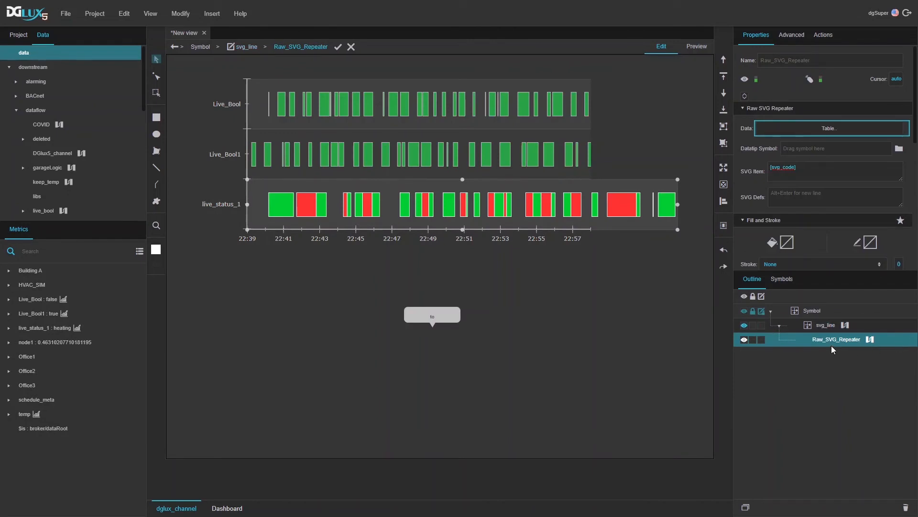
pyautogui.click(806, 131)
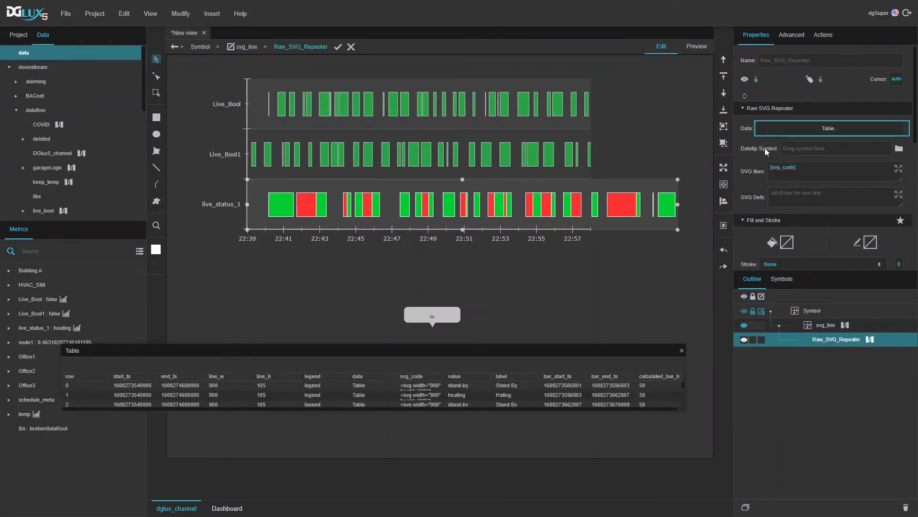
# Step: Assign the svg_datatip symbol as the Raw_SVG_Repeater's datatip symbol and save the view
pyautogui.click(780, 279)
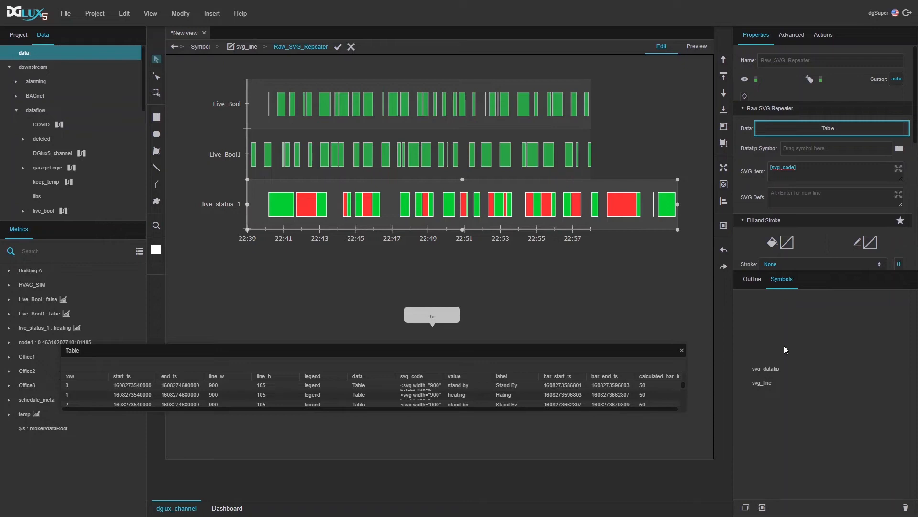
pyautogui.moveTo(816, 150); pyautogui.dragTo(816, 150)
pyautogui.hotkey('ctrl', 's')
pyautogui.click(750, 280)
pyautogui.click(787, 339)
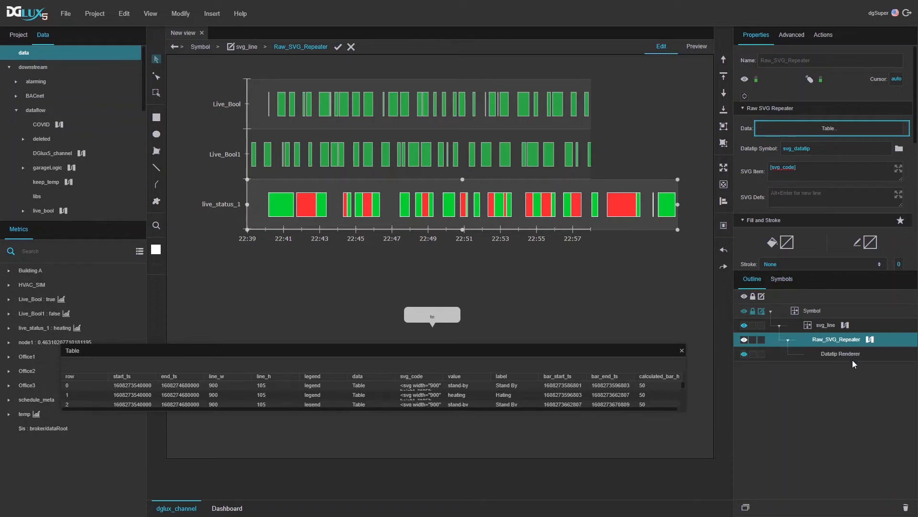
# Step: Bind the value column of the Raw_SVG_Repeater's data table to the Datatip Renderer's value
pyautogui.click(852, 359)
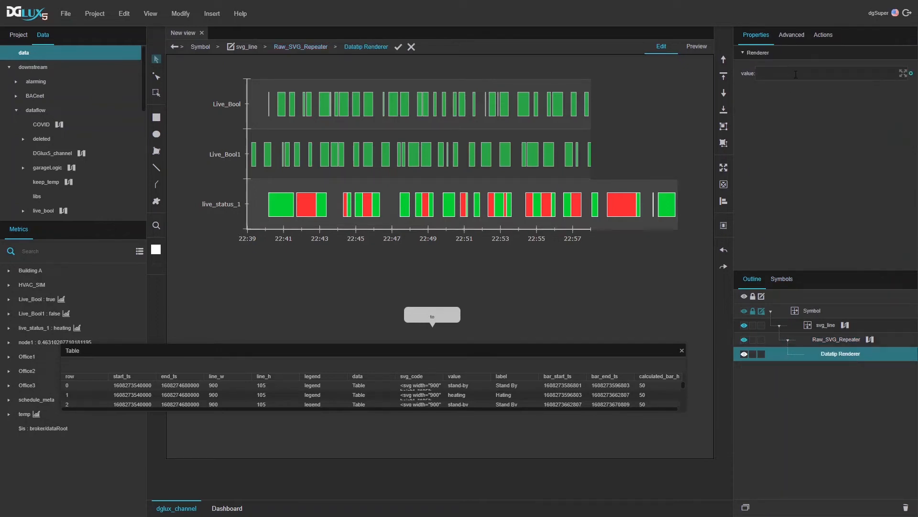
pyautogui.click(857, 340)
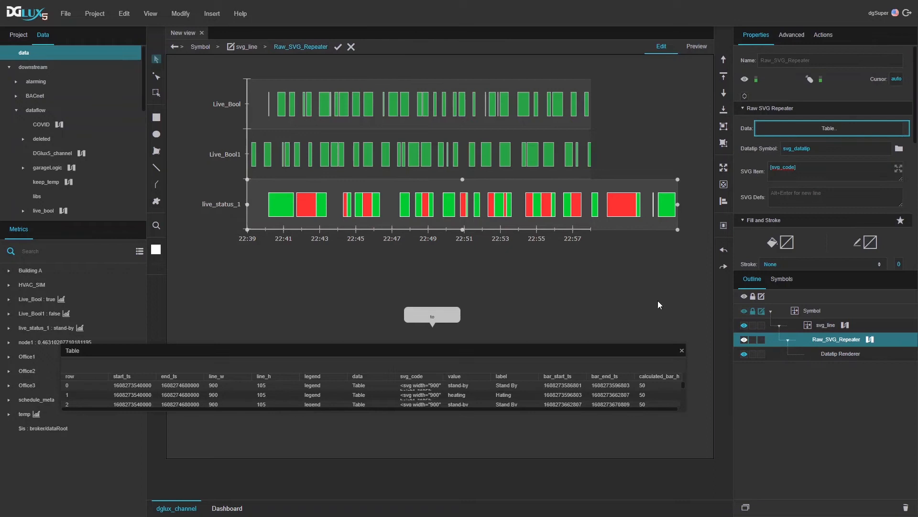
pyautogui.click(682, 350)
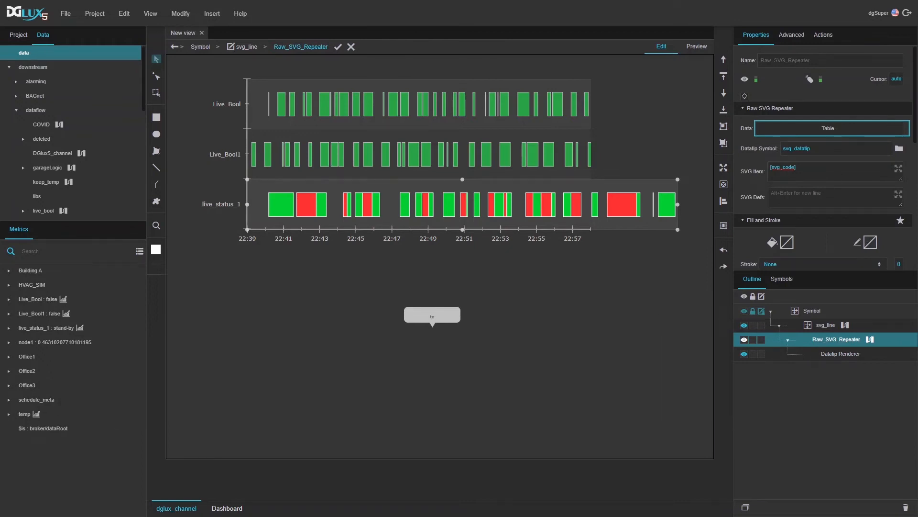
pyautogui.click(899, 135)
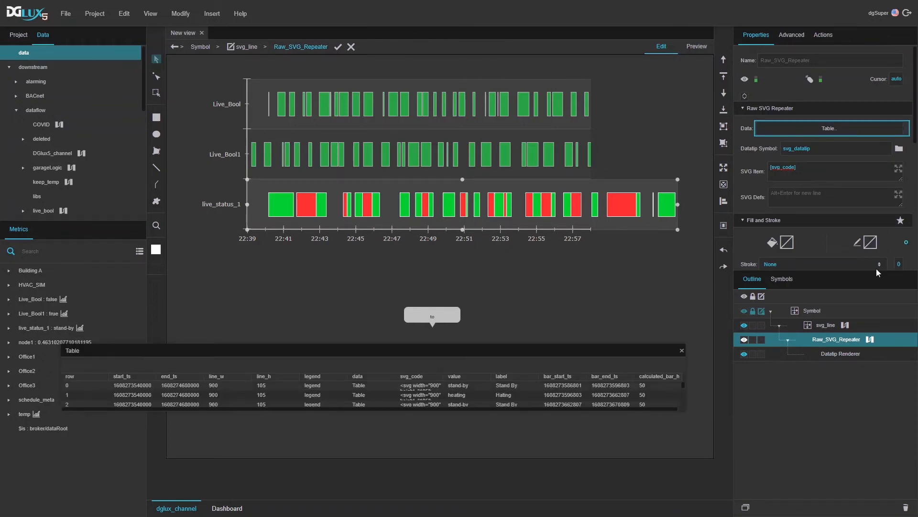
pyautogui.click(842, 355)
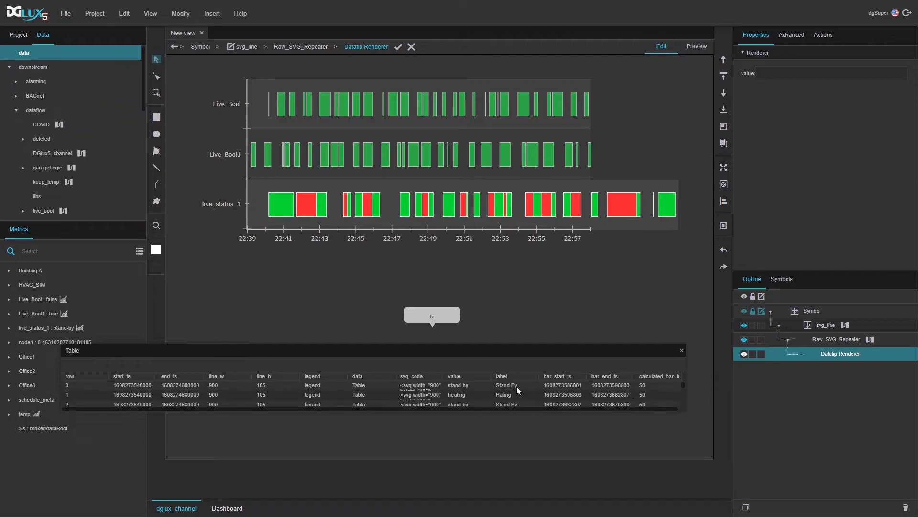
pyautogui.moveTo(487, 376); pyautogui.dragTo(780, 73)
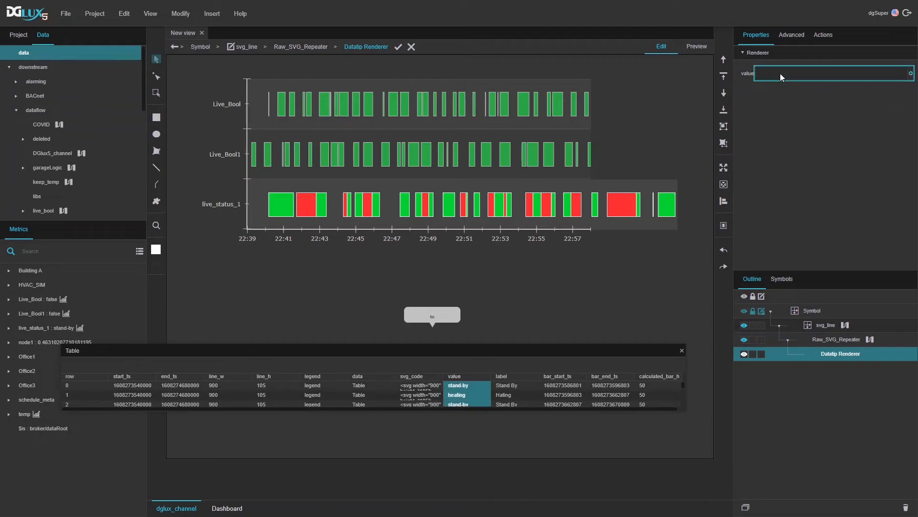
pyautogui.click(682, 351)
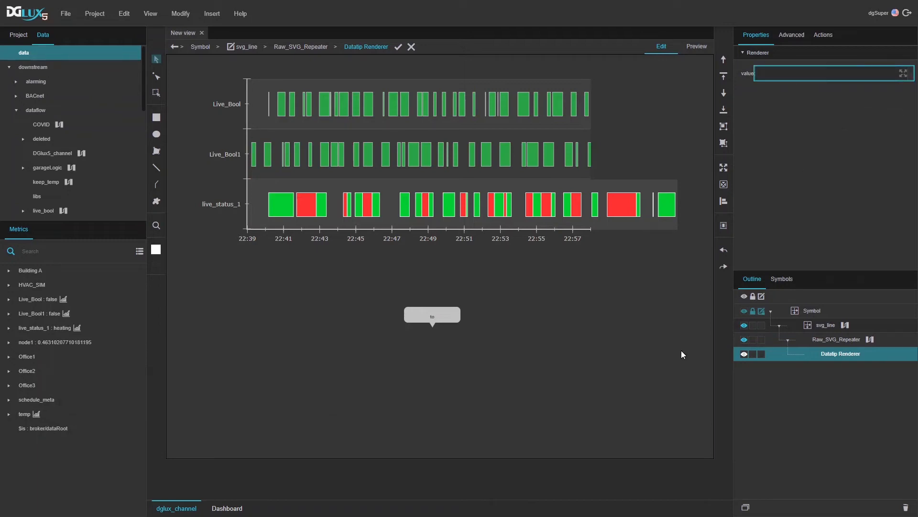
# Step: Finish editing the svg_line symbol, enable mouse interaction on the bars group, and preview the datatip on the live_status_1 row
pyautogui.click(399, 47)
pyautogui.click(696, 46)
pyautogui.moveTo(562, 209)
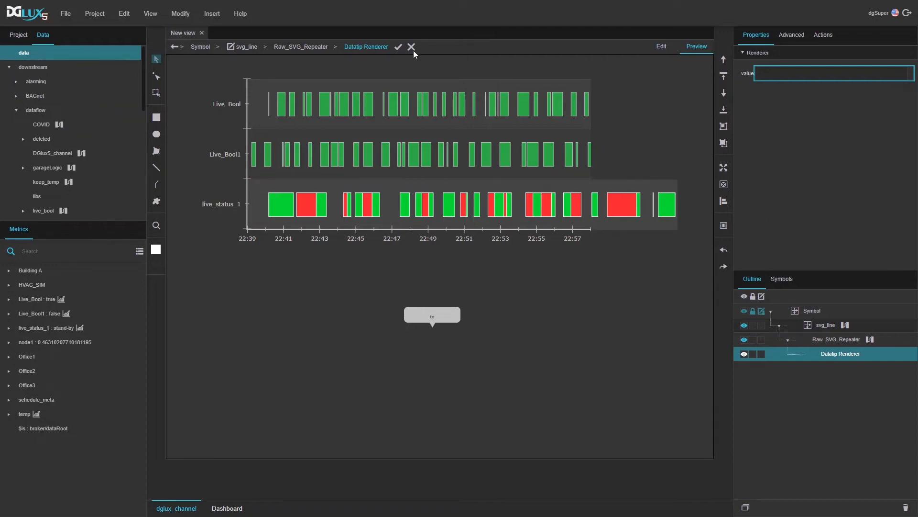
pyautogui.click(397, 48)
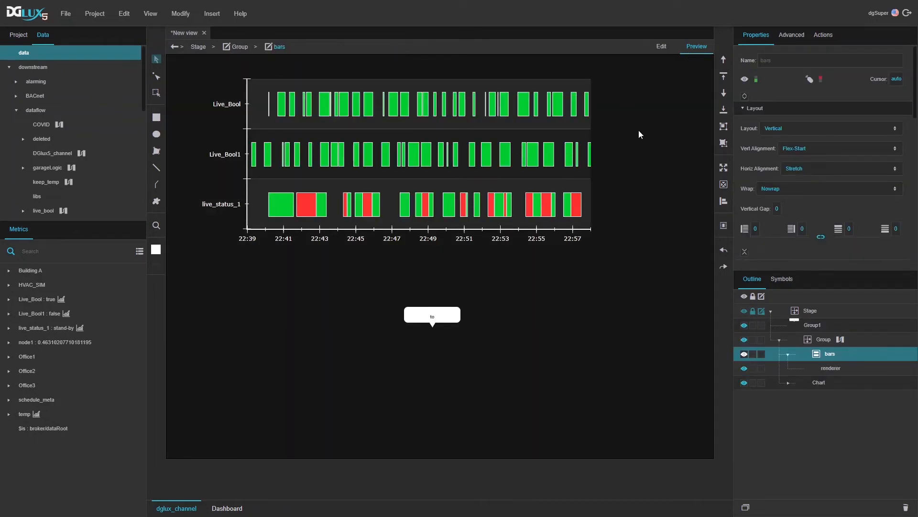
pyautogui.click(823, 340)
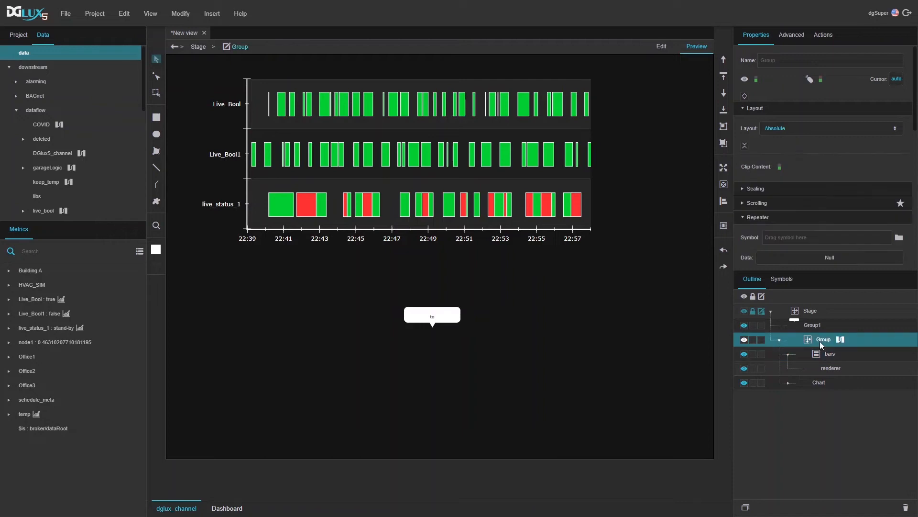
pyautogui.click(827, 353)
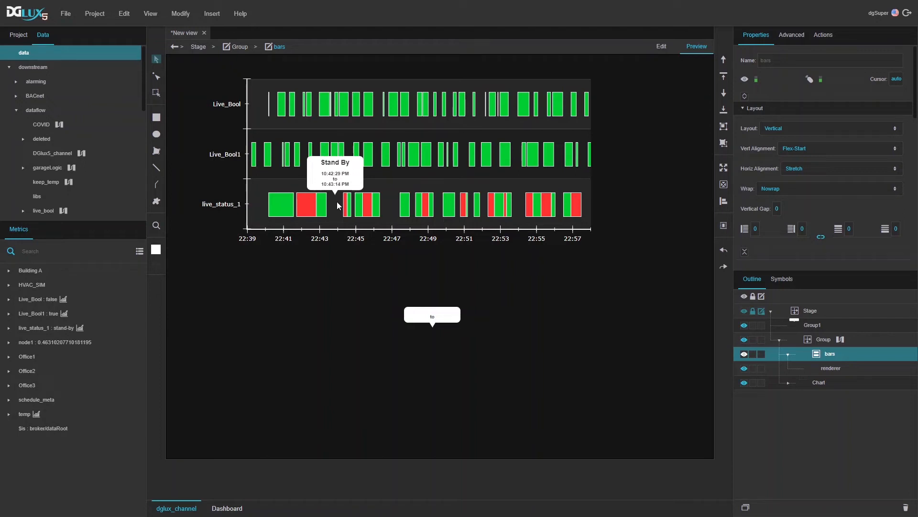
# Step: Delete the standalone datatip instance below the chart and preview the bar datatips again
pyautogui.click(661, 48)
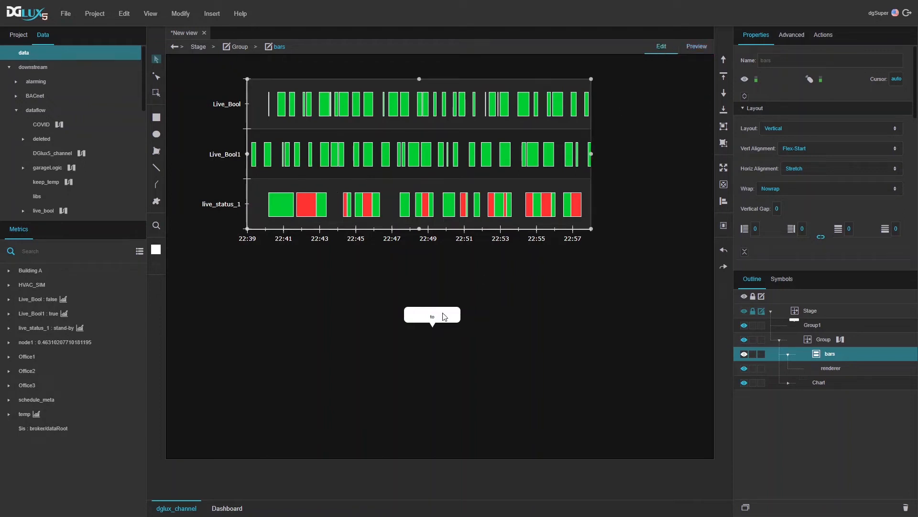
pyautogui.click(443, 315)
pyautogui.press('Delete')
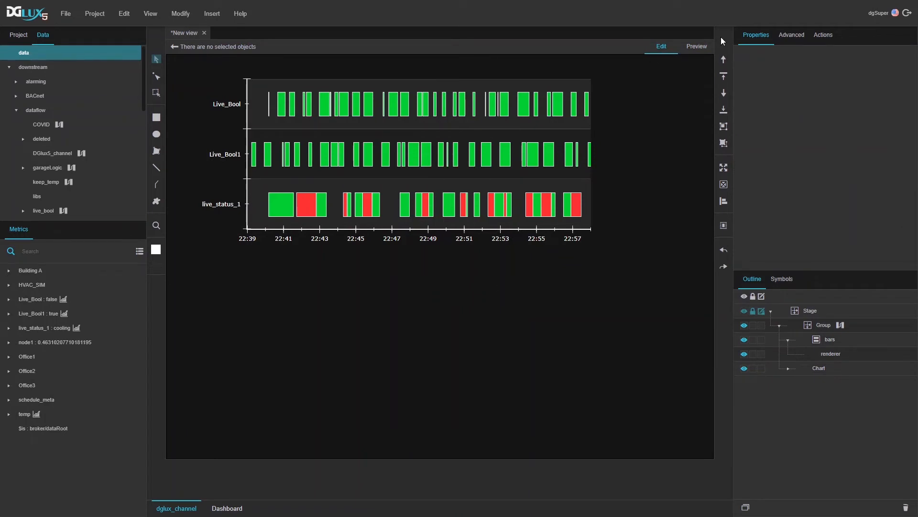
pyautogui.click(692, 46)
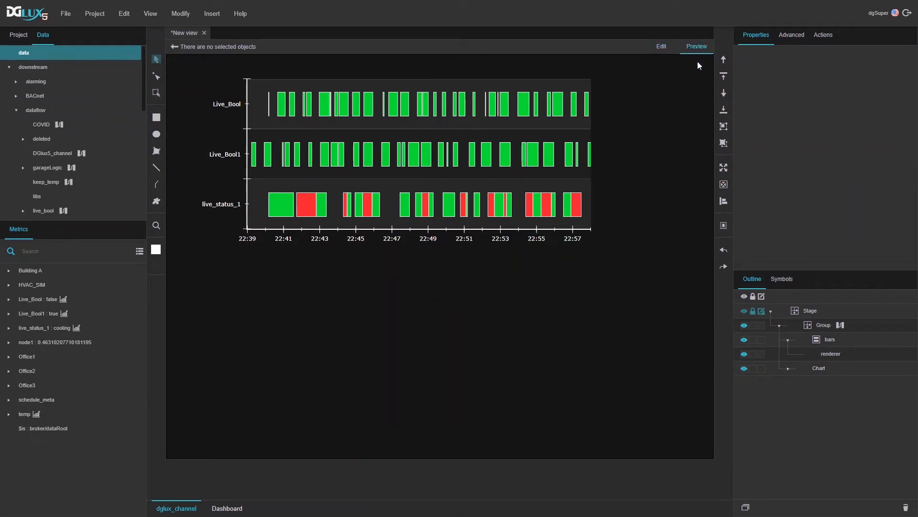
pyautogui.click(827, 339)
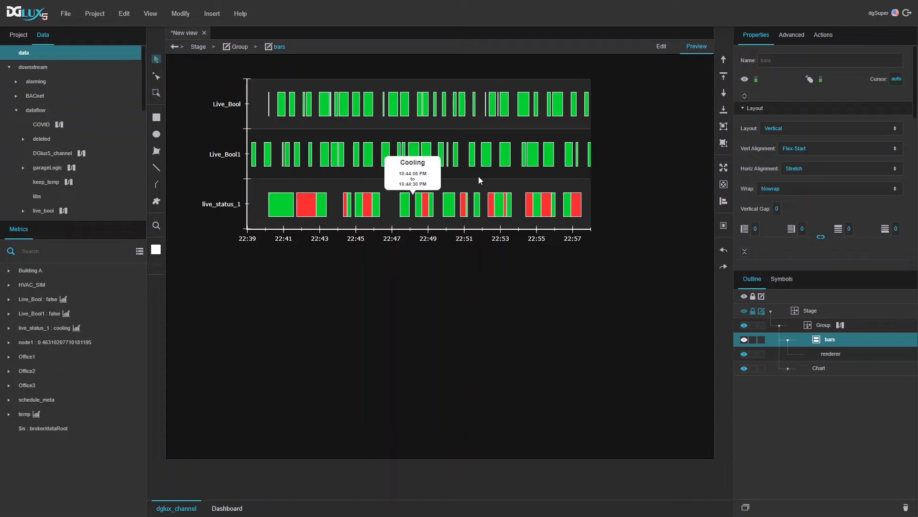
# Step: Return to editing and enable the clickThrough property on the bars group
pyautogui.click(661, 46)
pyautogui.click(788, 339)
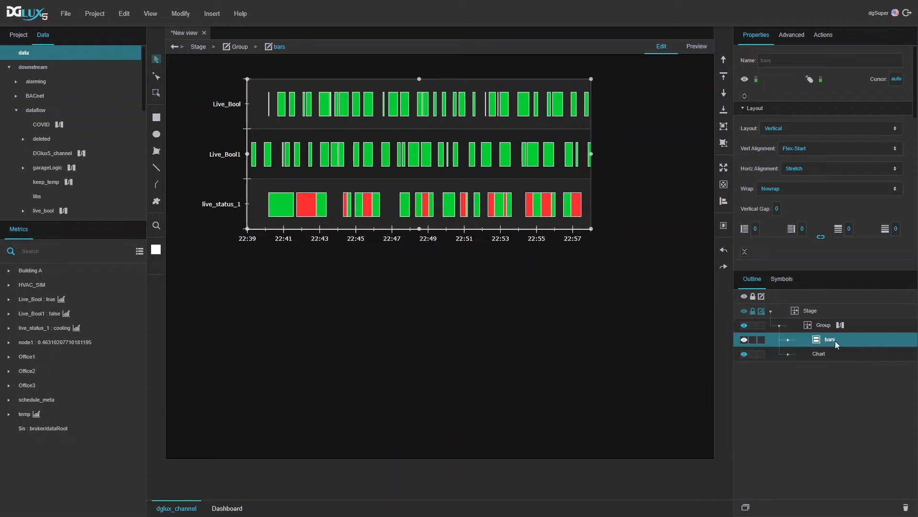
pyautogui.click(785, 33)
pyautogui.write('res')
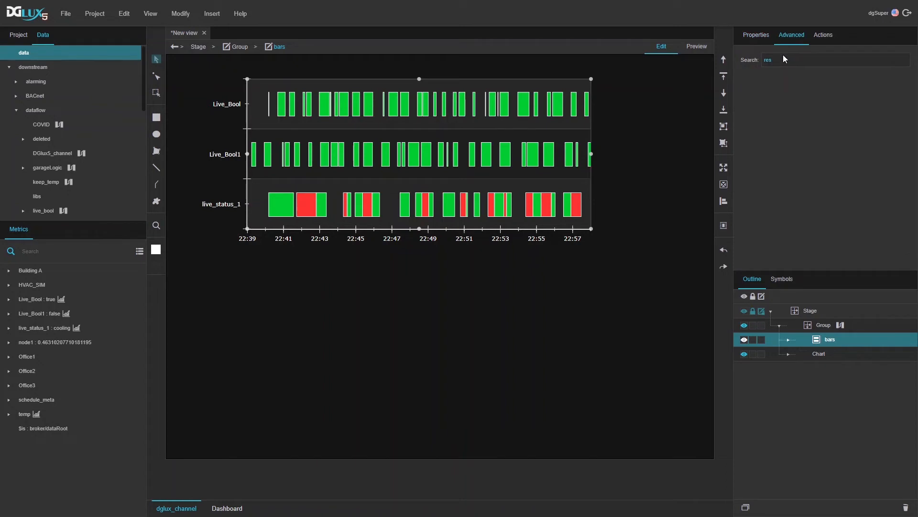
pyautogui.doubleClick(774, 62)
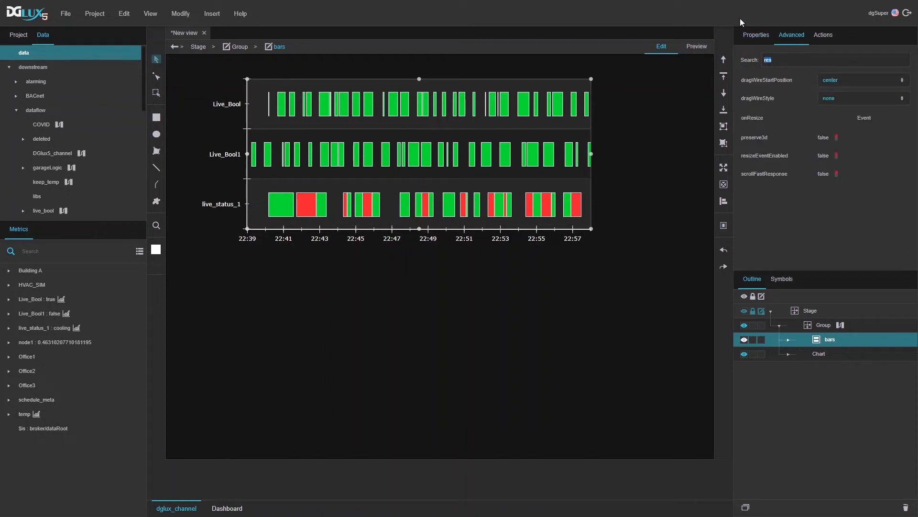
pyautogui.write('clock')
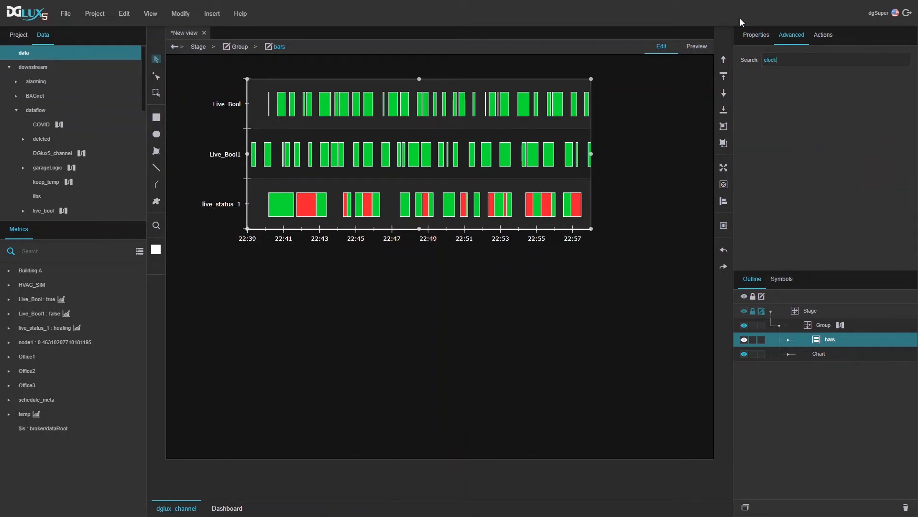
pyautogui.press('BackSpace')
pyautogui.write('ick')
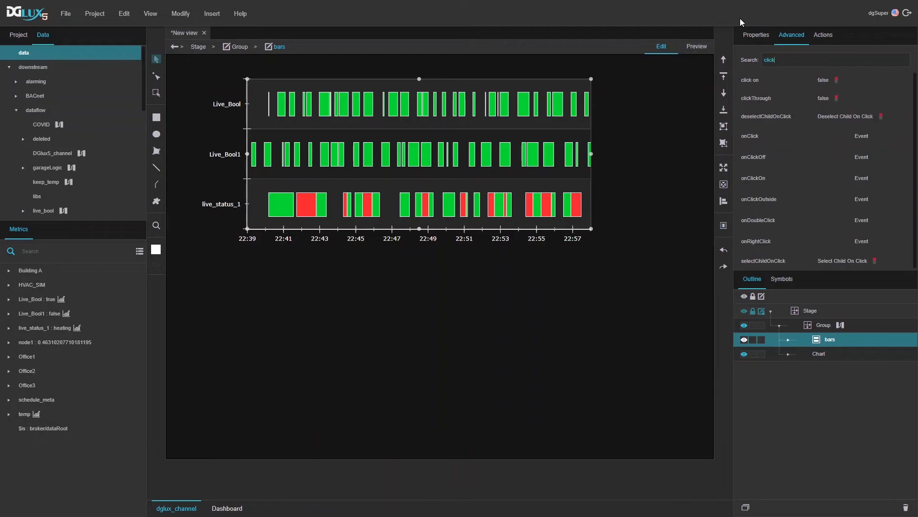
pyautogui.click(832, 99)
pyautogui.click(758, 38)
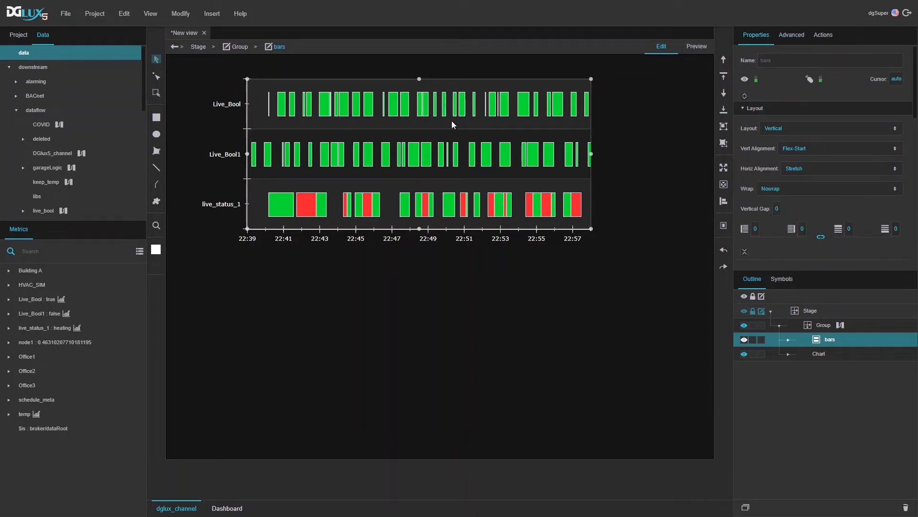
# Step: Open the Live_Bool row's svg_line symbol, set its clickThrough property to true, and save the view
pyautogui.doubleClick(468, 112)
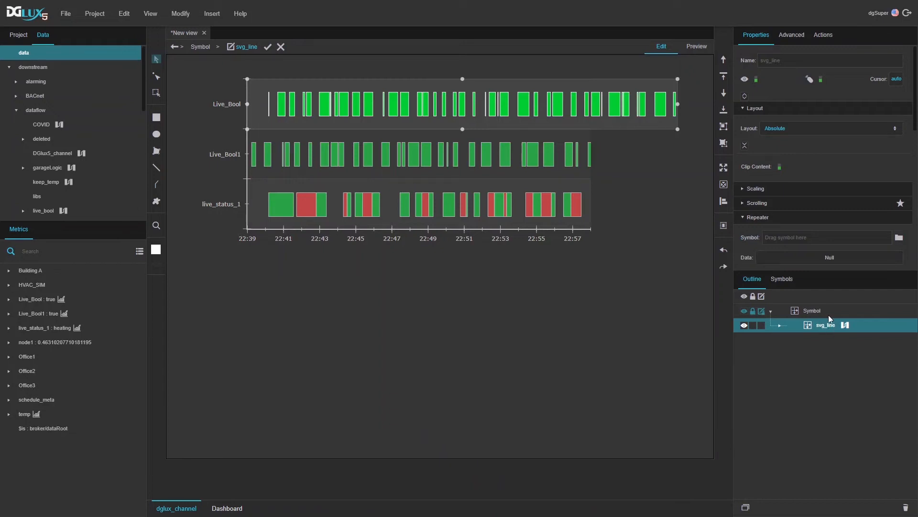
pyautogui.click(789, 34)
pyautogui.click(819, 98)
pyautogui.hotkey('ctrl', 's')
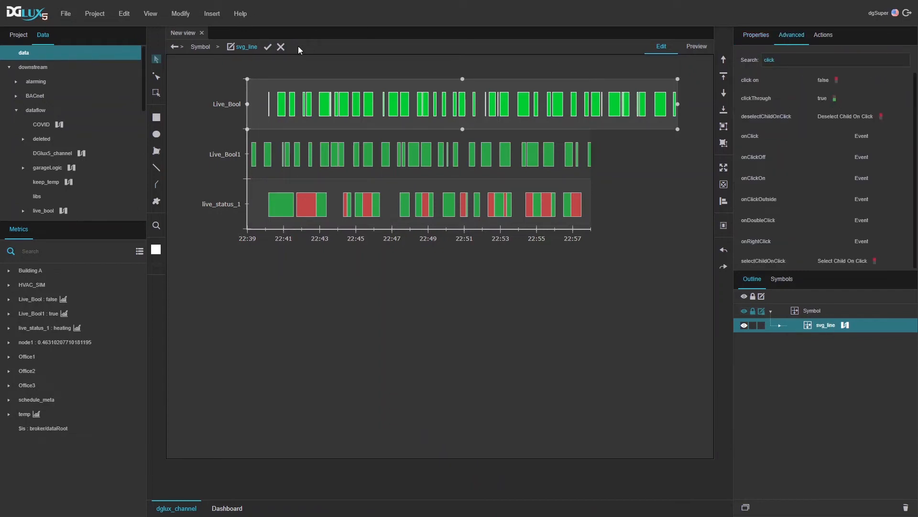
pyautogui.click(758, 37)
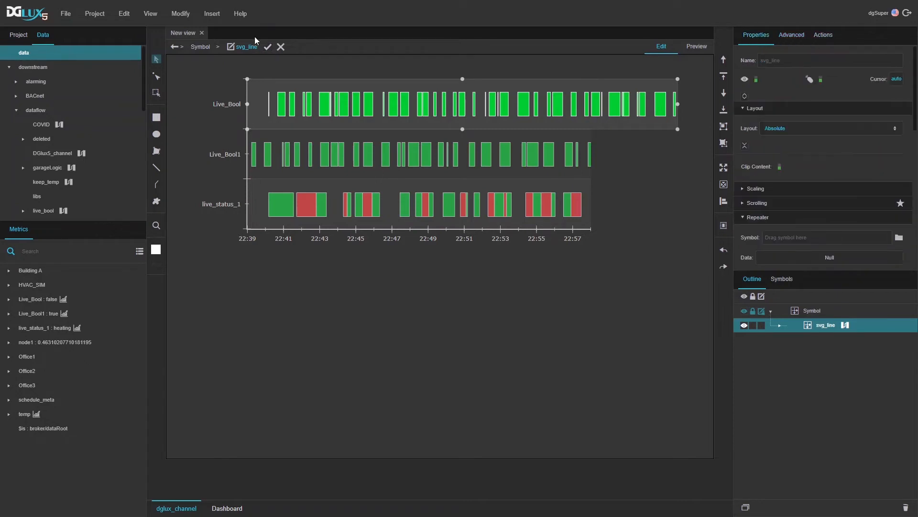
# Step: Finish editing the svg_line symbol and test zooming and resetting the status chart's time axis in preview
pyautogui.click(267, 46)
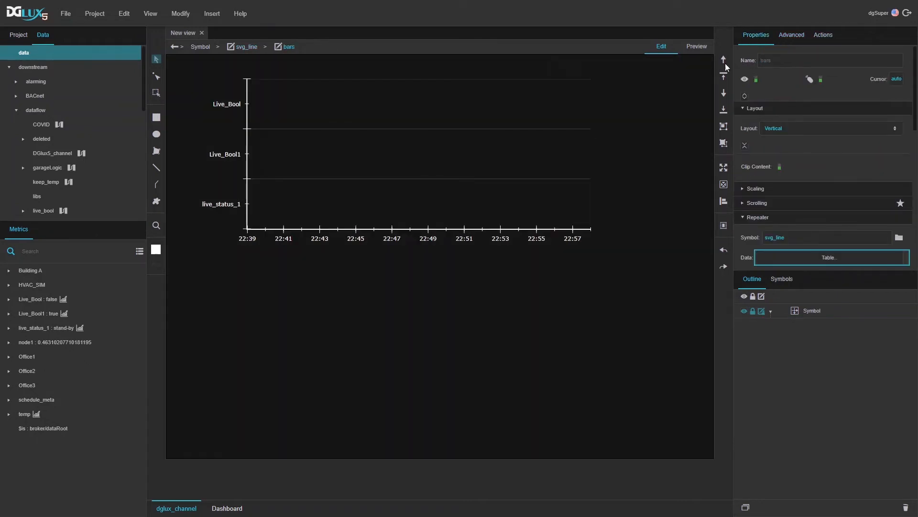
pyautogui.click(696, 46)
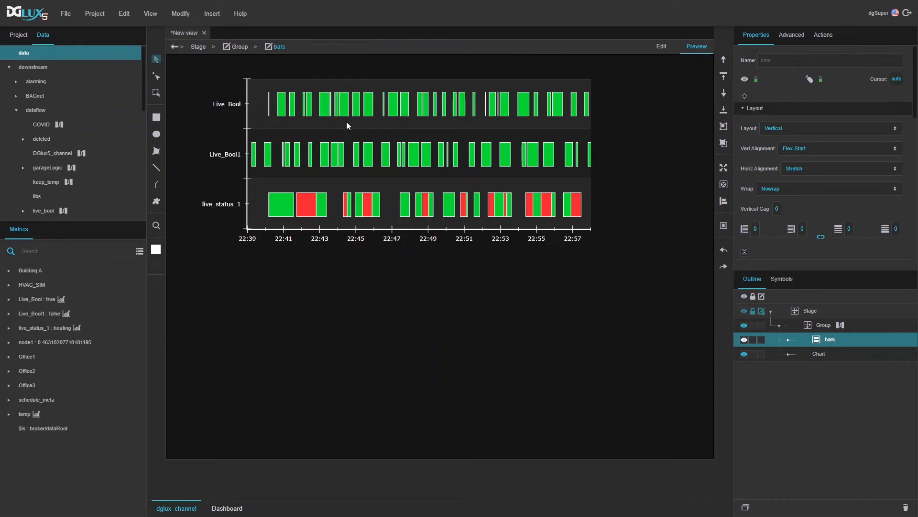
pyautogui.moveTo(346, 131); pyautogui.dragTo(313, 128)
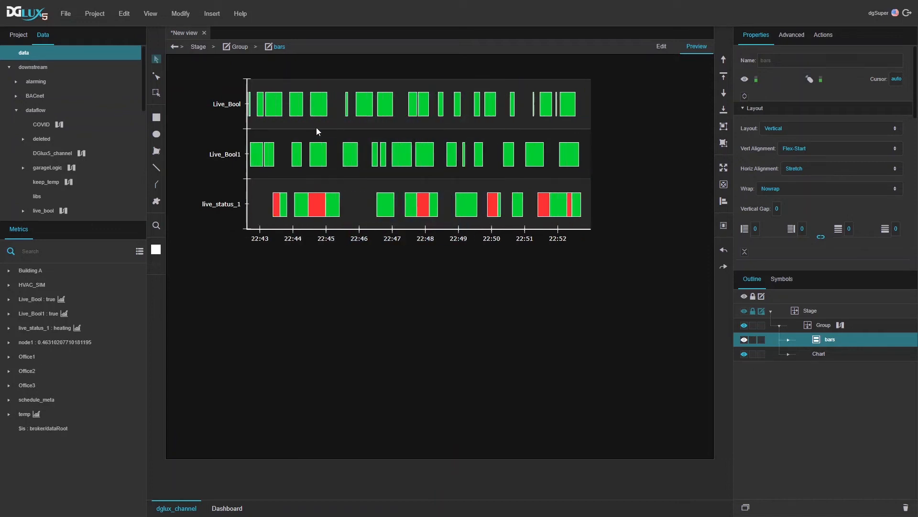
pyautogui.doubleClick(362, 133)
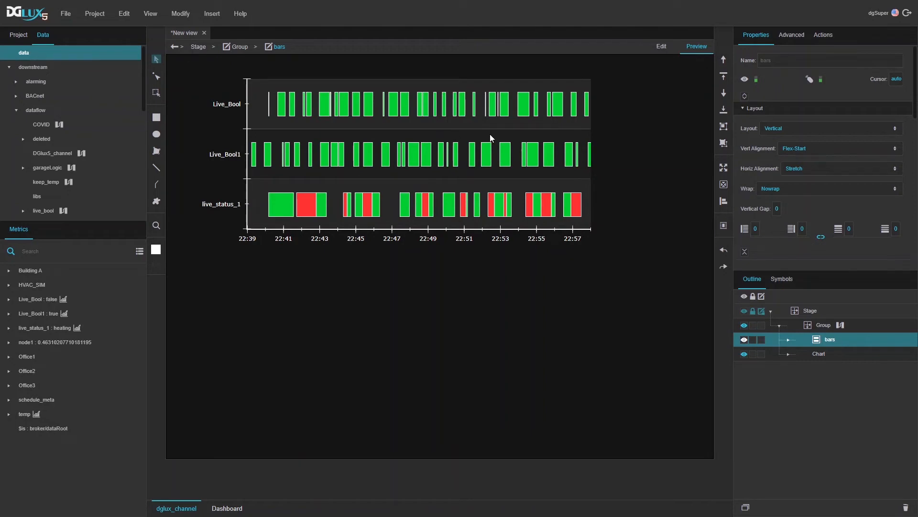
# Step: Examine the chart's Live_Bool line series properties, including its datip, marker and stroke settings
pyautogui.click(792, 354)
pyautogui.click(797, 368)
pyautogui.click(839, 381)
pyautogui.moveTo(841, 198)
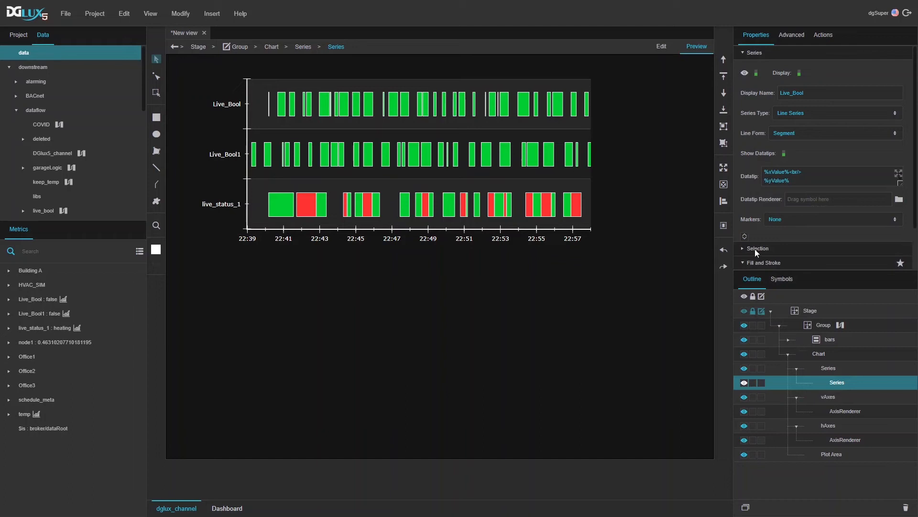
pyautogui.scroll(-1, 802, 228)
pyautogui.scroll(-1, 802, 228)
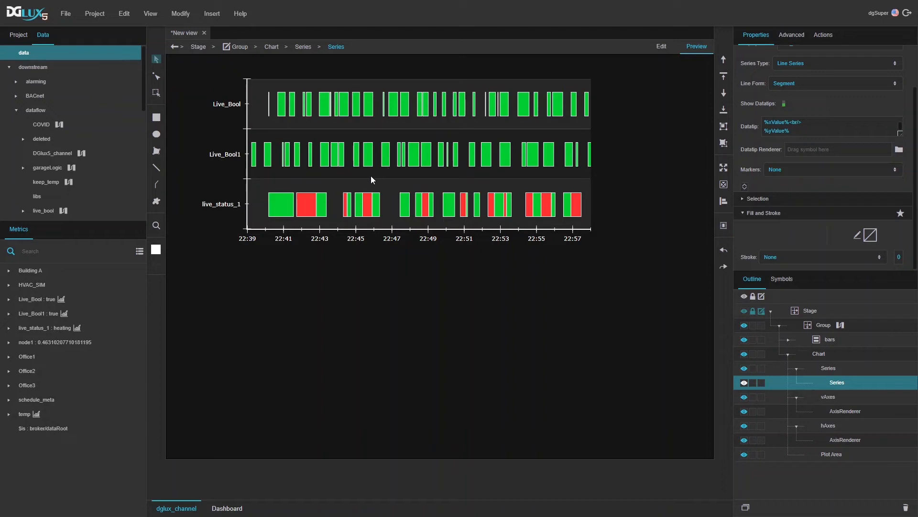
pyautogui.scroll(2, 798, 179)
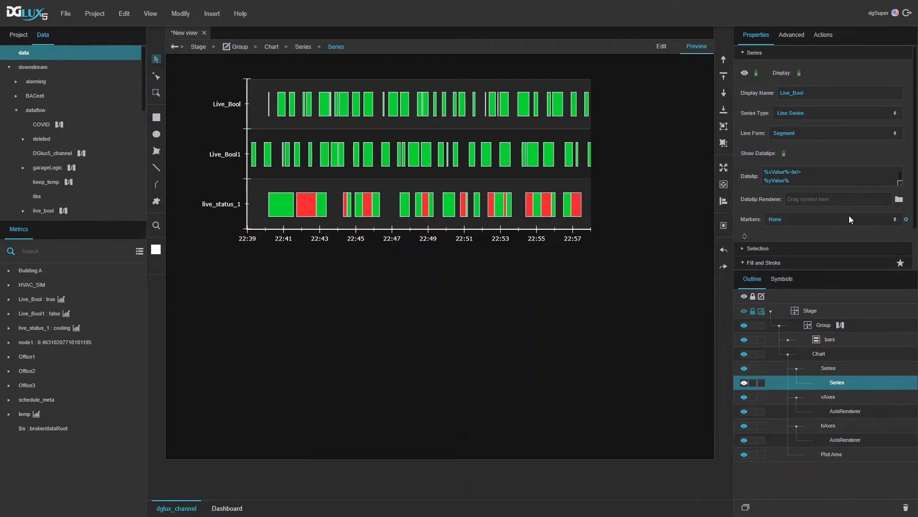
pyautogui.scroll(-1, 849, 215)
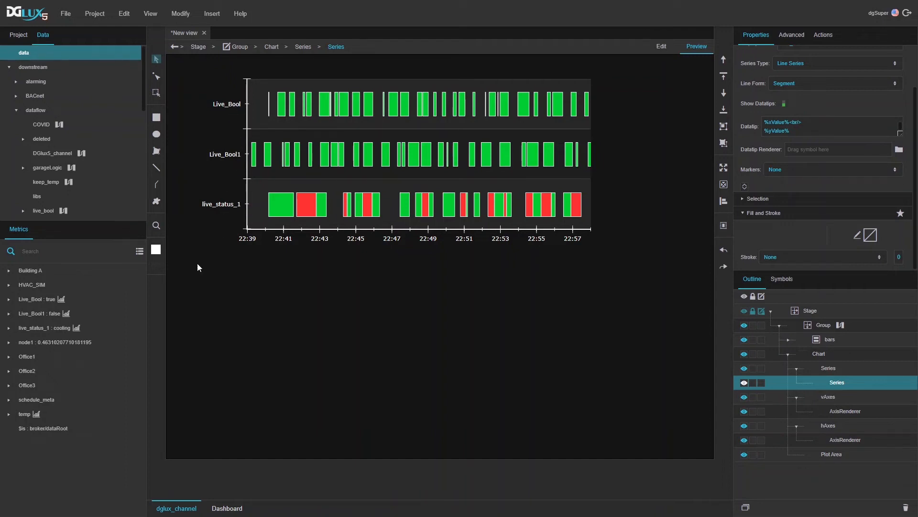
# Step: Return to editing and convert the chart's group to a symbol named status_bar_chart
pyautogui.click(788, 354)
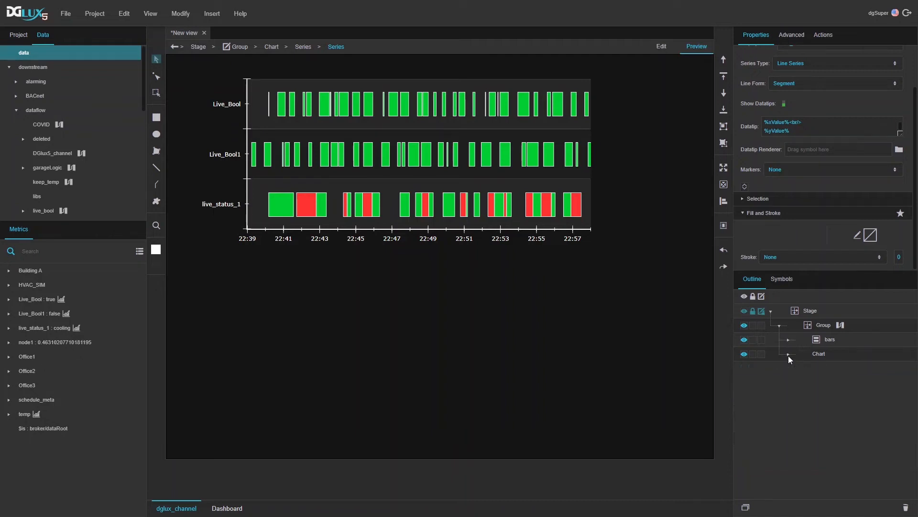
pyautogui.click(828, 327)
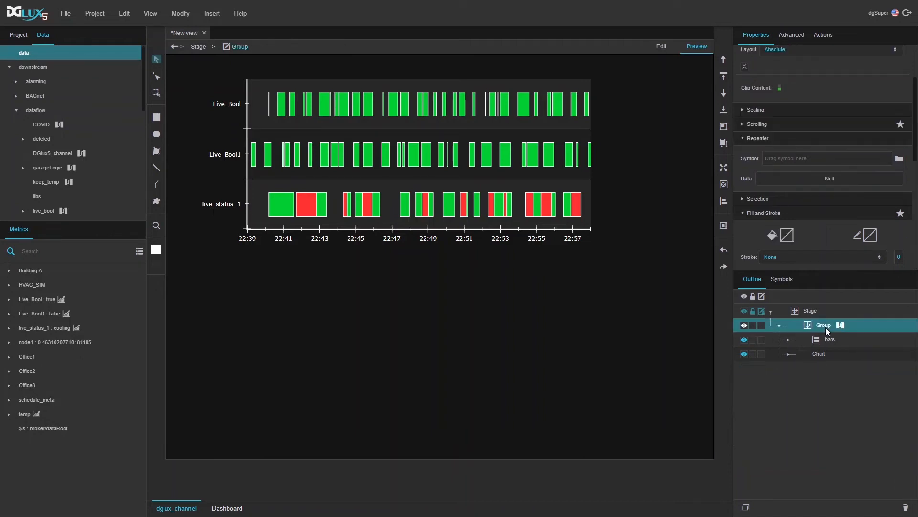
pyautogui.click(663, 48)
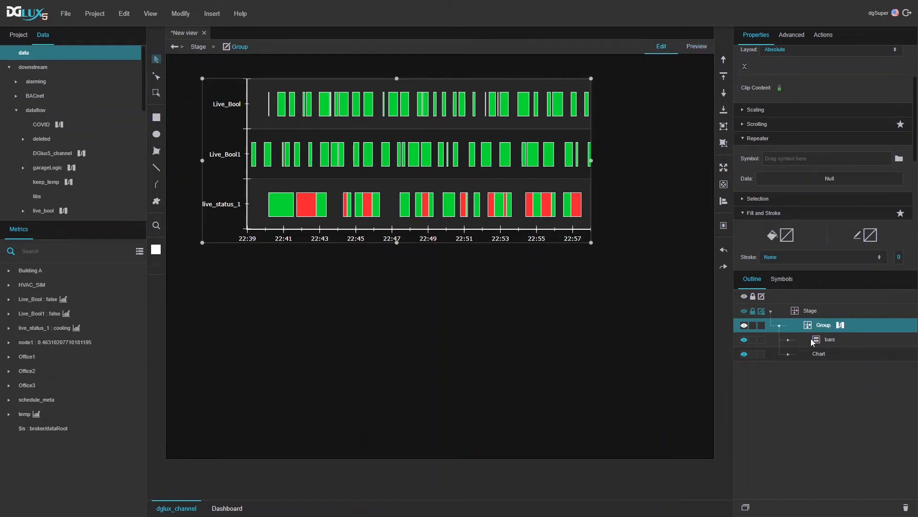
pyautogui.click(780, 326)
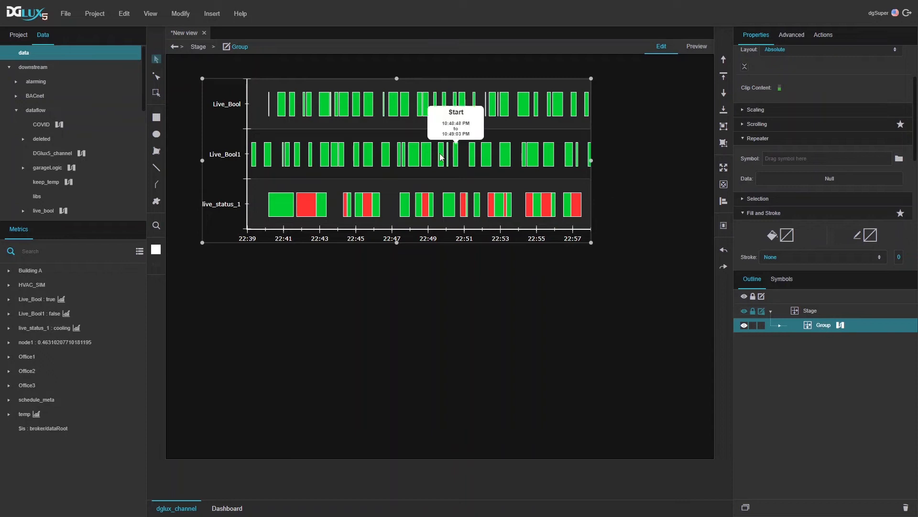
pyautogui.rightClick(375, 184)
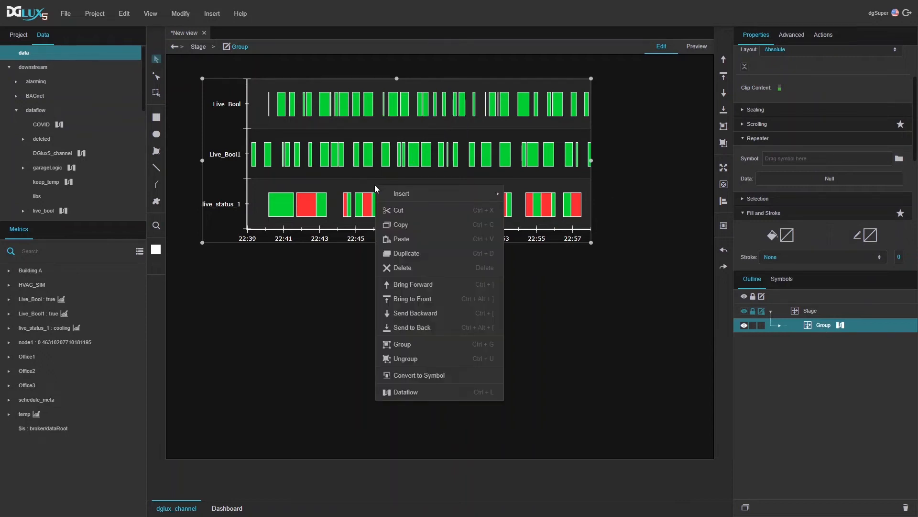
pyautogui.click(445, 376)
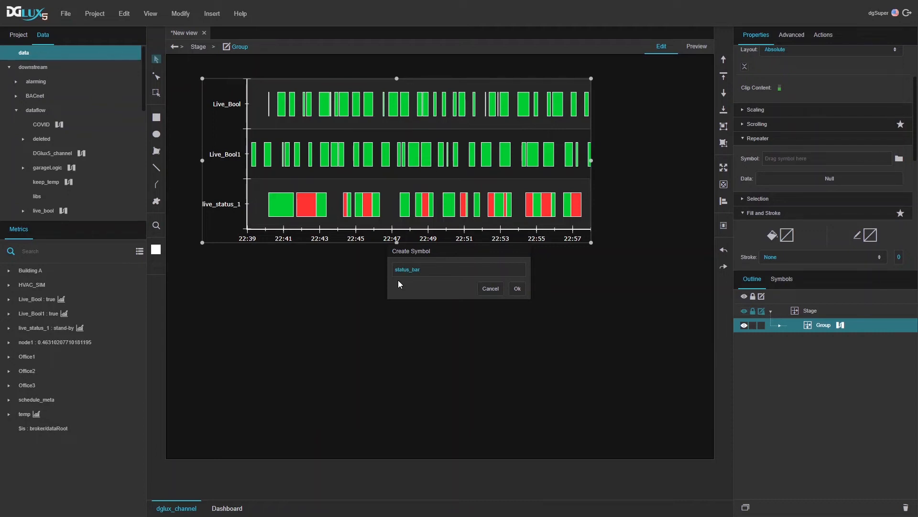
pyautogui.press('Return')
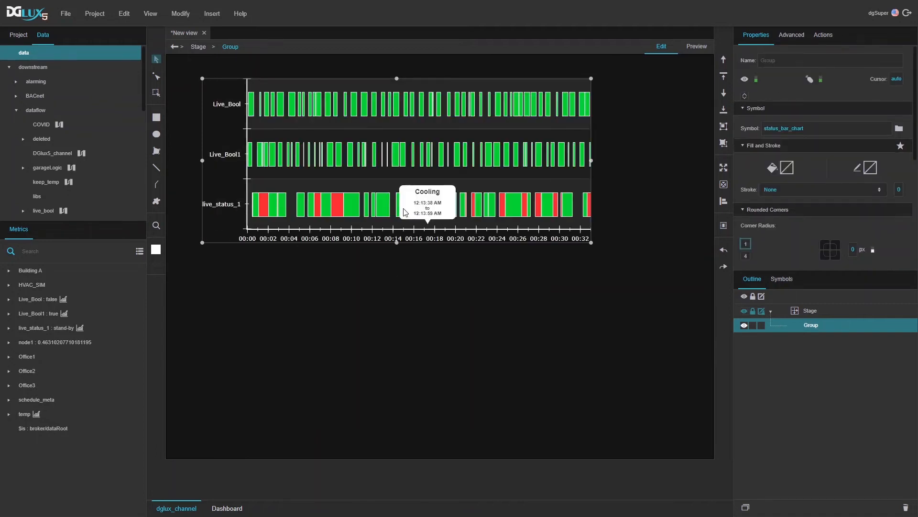
# Step: Open the status_bar_chart symbol for editing and add a textarea parameter named histories
pyautogui.rightClick(425, 205)
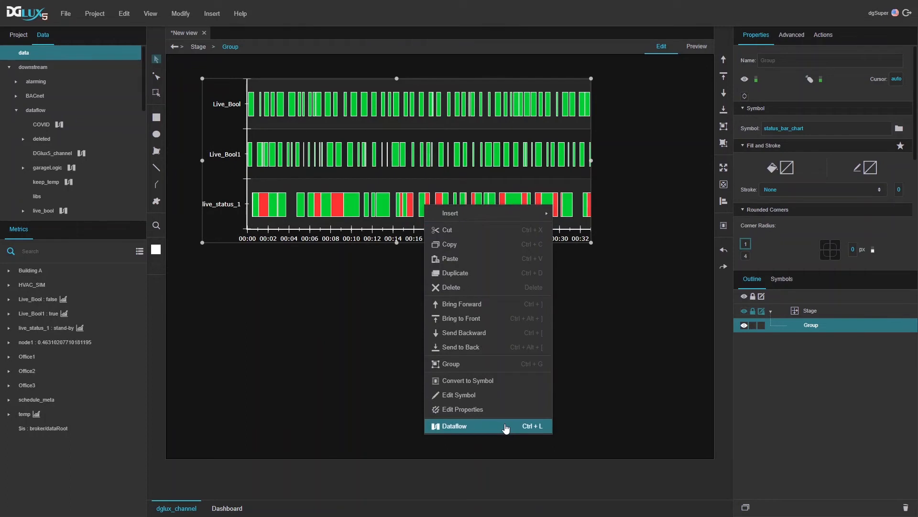
pyautogui.click(460, 395)
pyautogui.click(178, 19)
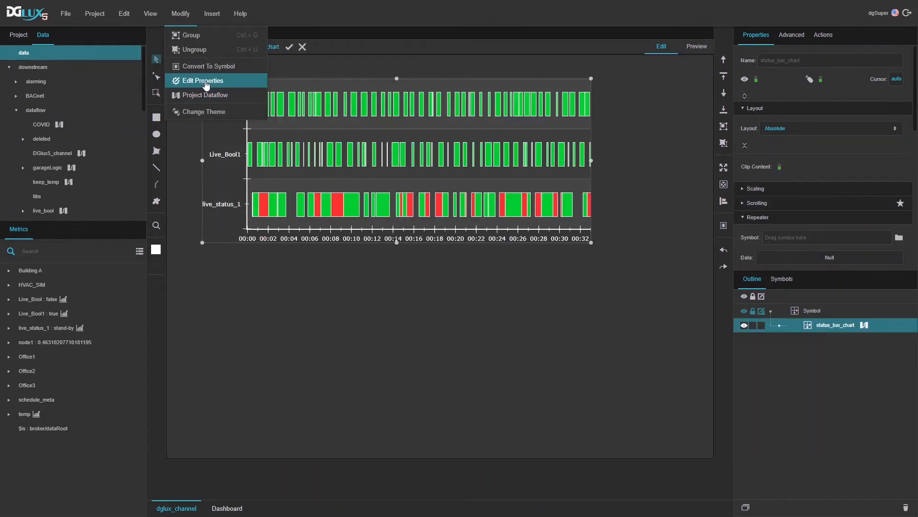
pyautogui.click(198, 90)
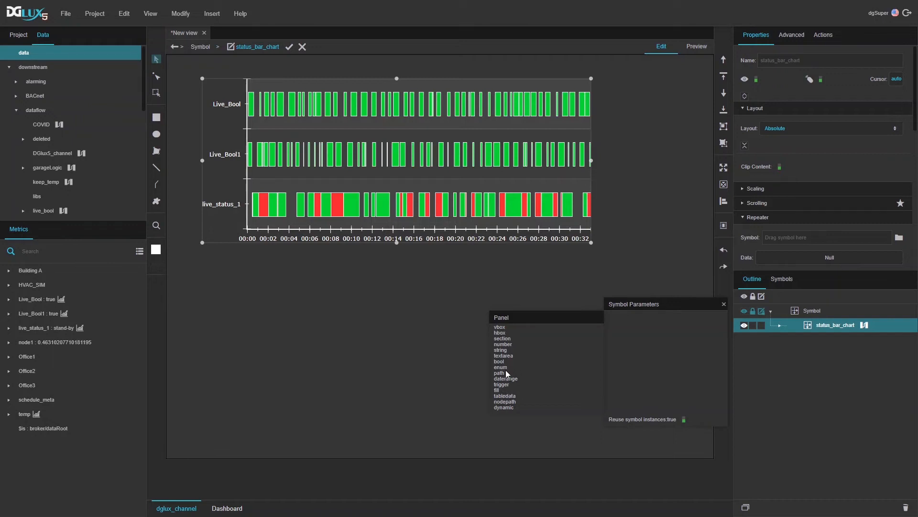
pyautogui.moveTo(504, 356); pyautogui.dragTo(473, 299)
pyautogui.doubleClick(476, 314)
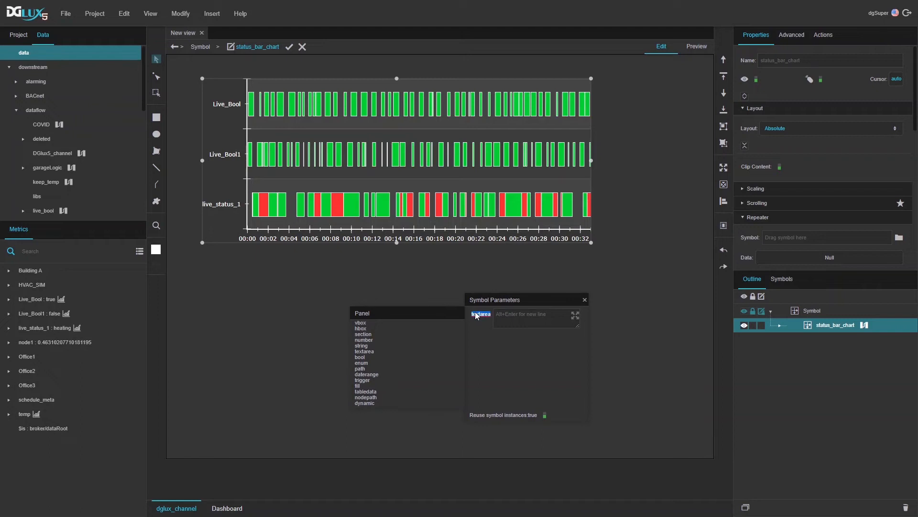
pyautogui.write('histories')
# Step: Add a daterange parameter to the symbol and set its default to the relative range current 12 hours
pyautogui.moveTo(367, 374); pyautogui.dragTo(485, 348)
pyautogui.click(514, 340)
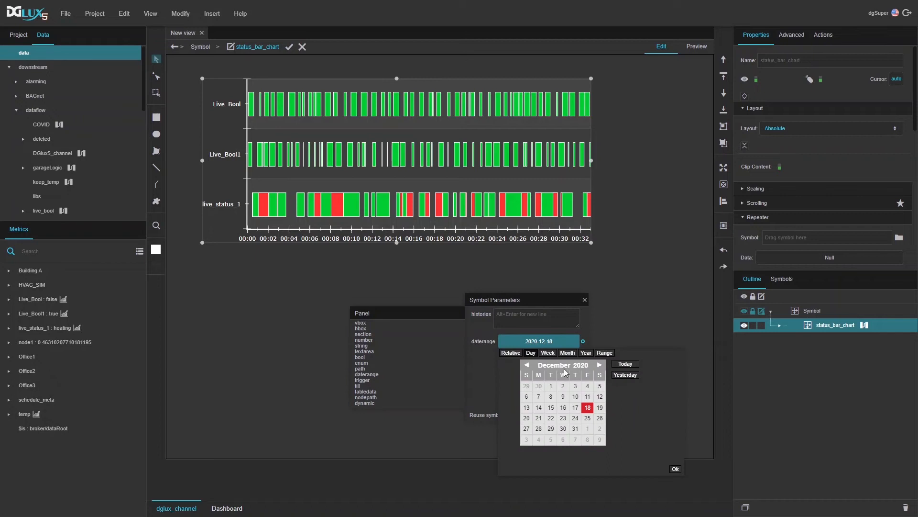
pyautogui.click(510, 353)
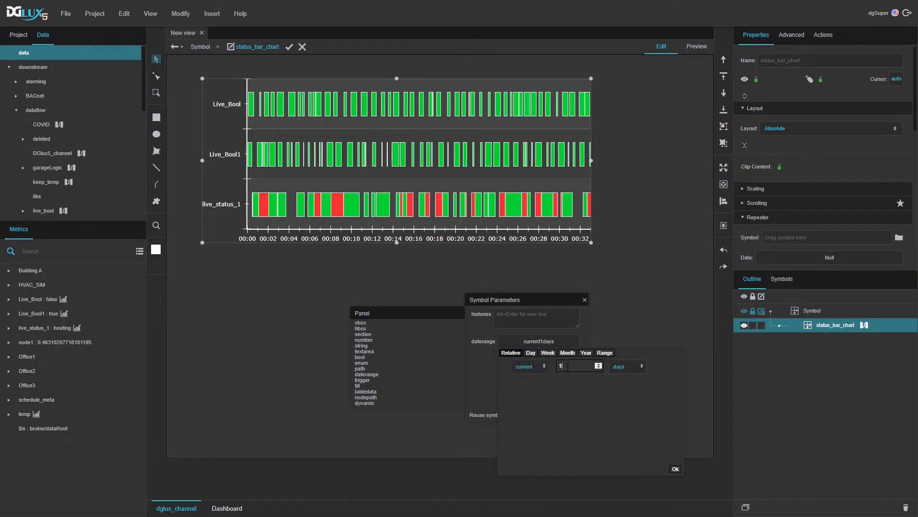
pyautogui.write('12')
pyautogui.click(620, 367)
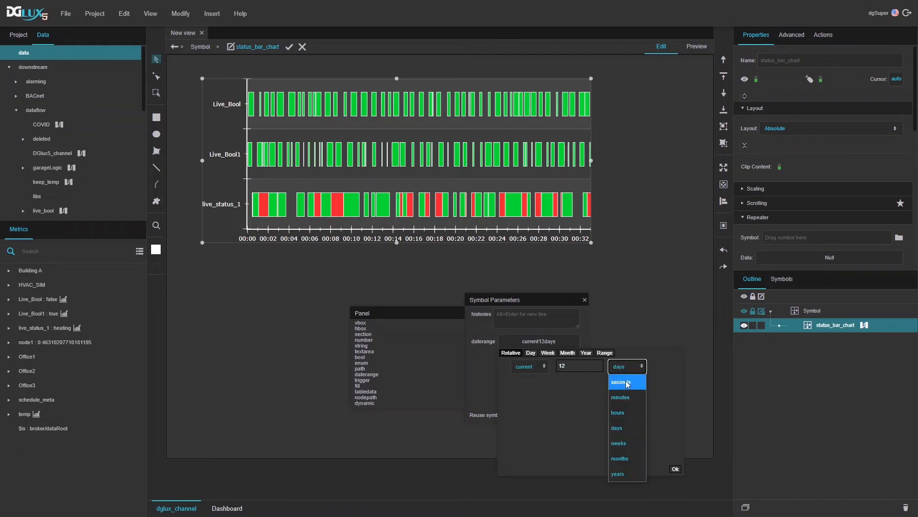
pyautogui.click(620, 413)
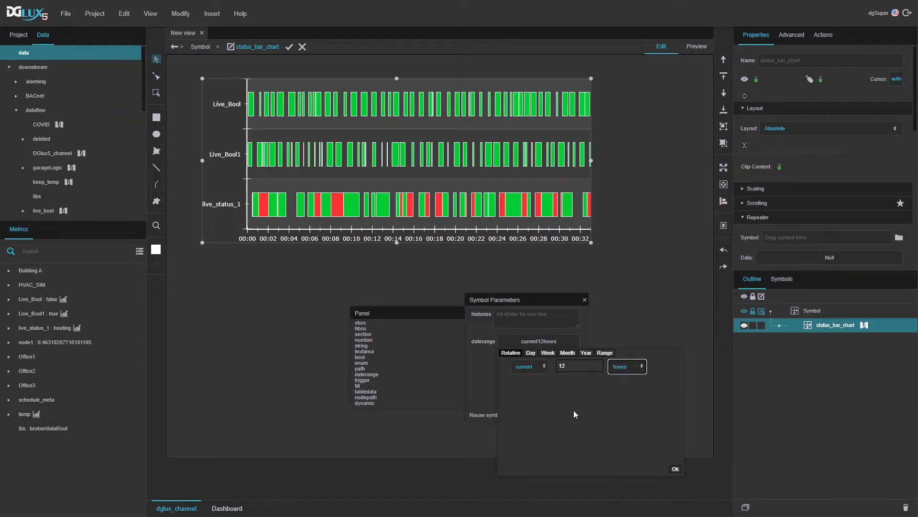
pyautogui.click(675, 469)
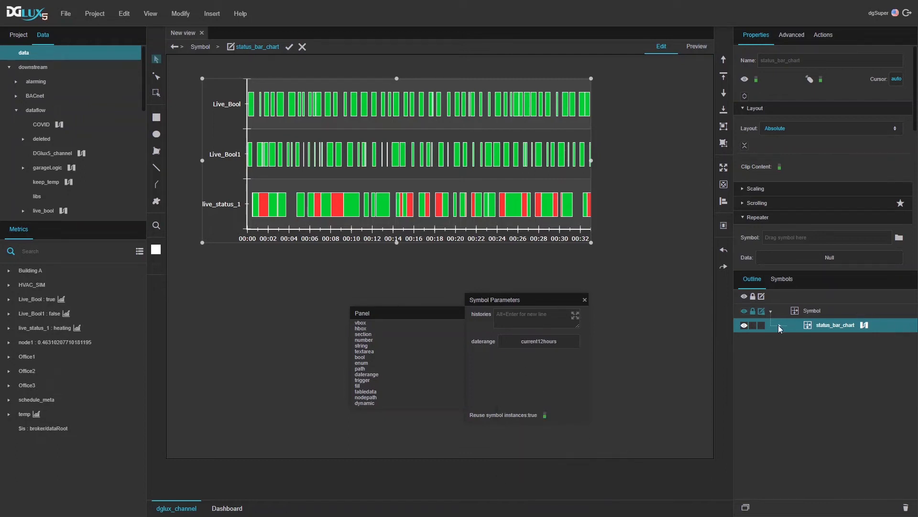
# Step: Bind the daterange parameter to the Multi-Histories block's timeRange and histories to its paths, and finish editing the symbol
pyautogui.moveTo(549, 301); pyautogui.dragTo(157, 270)
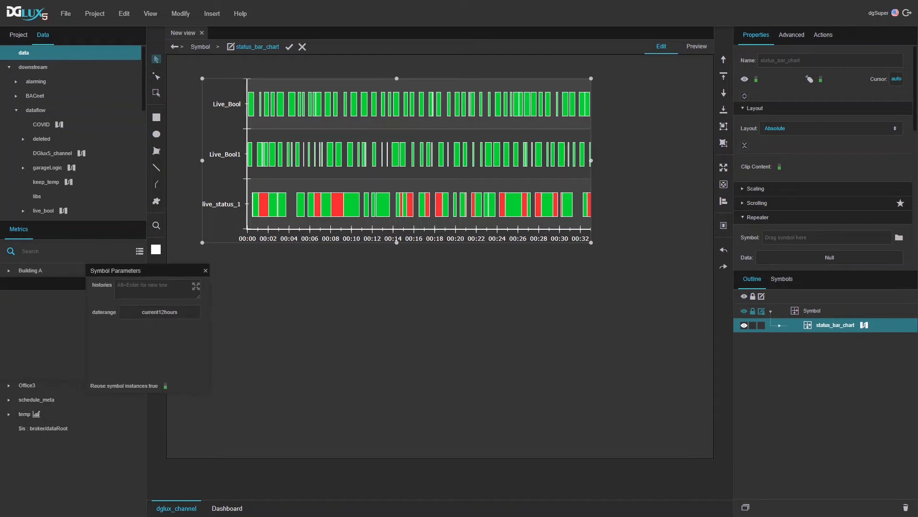
pyautogui.click(865, 325)
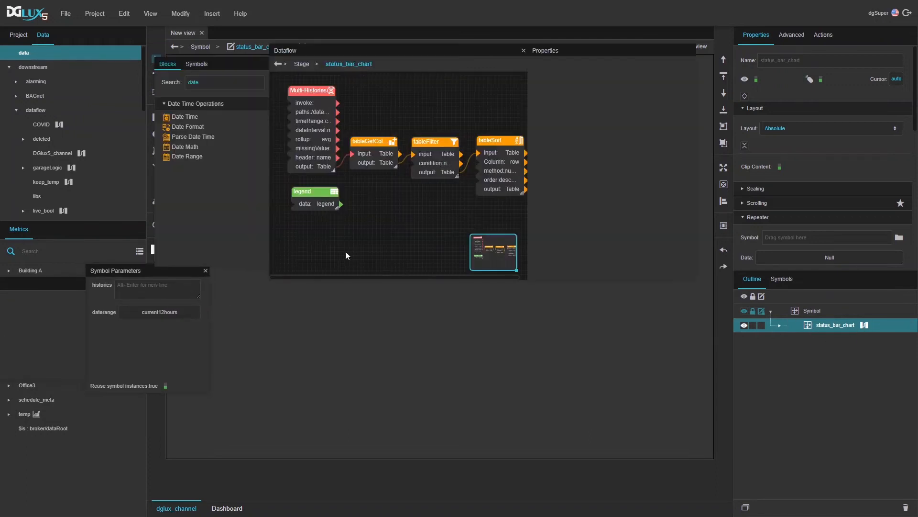
pyautogui.click(321, 151)
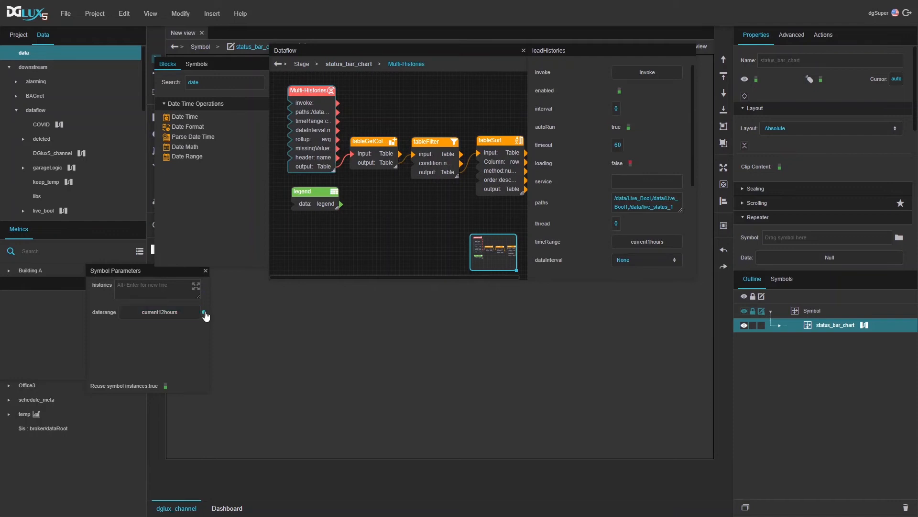
pyautogui.moveTo(205, 313); pyautogui.dragTo(657, 243)
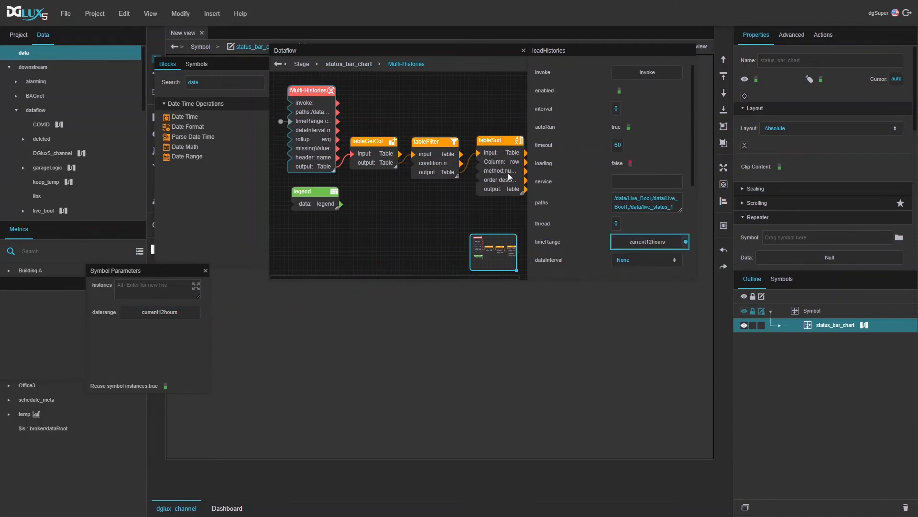
pyautogui.moveTo(204, 289); pyautogui.dragTo(651, 205)
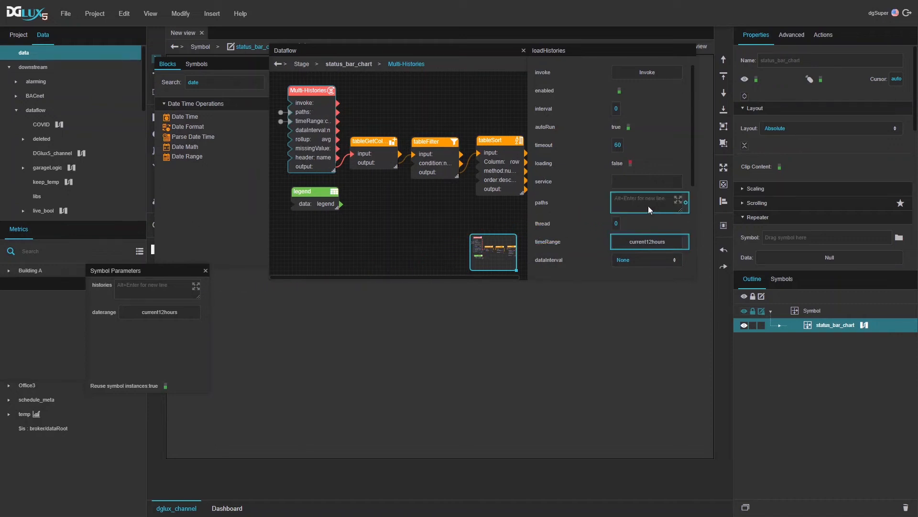
pyautogui.click(524, 50)
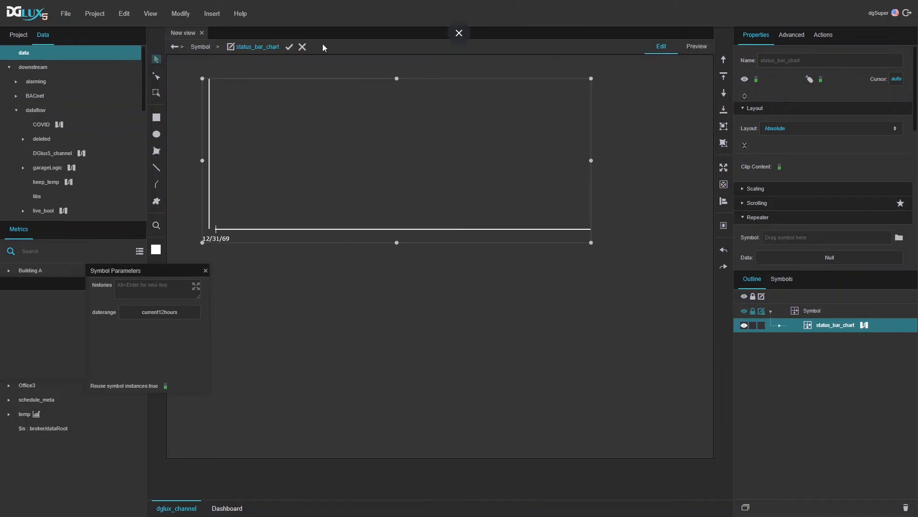
pyautogui.click(290, 47)
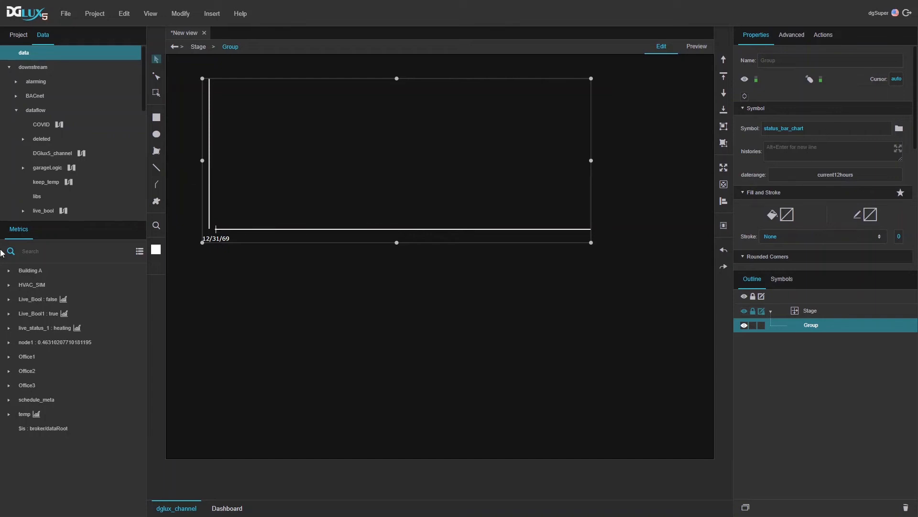
# Step: Assign the Live_Bool metric to the chart's histories parameter and shift the chart slightly right on the stage
pyautogui.moveTo(56, 305); pyautogui.dragTo(805, 153)
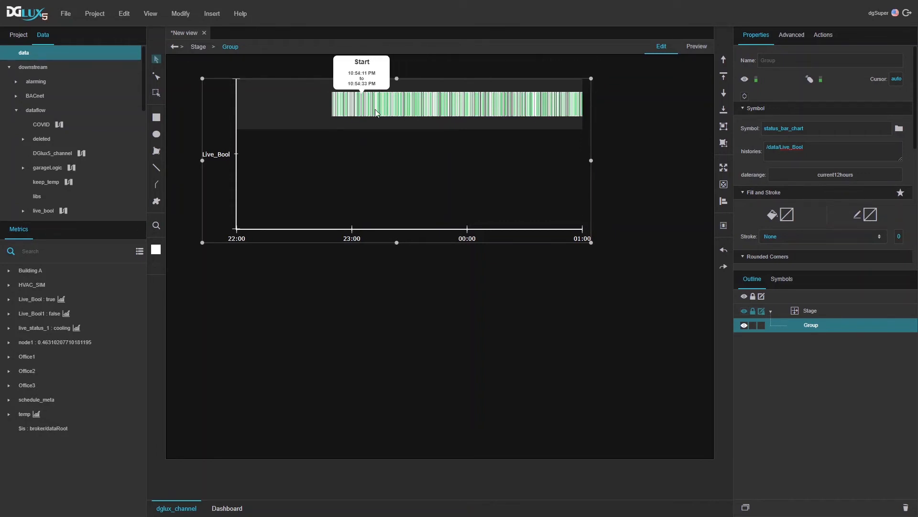
pyautogui.moveTo(367, 123); pyautogui.dragTo(432, 122)
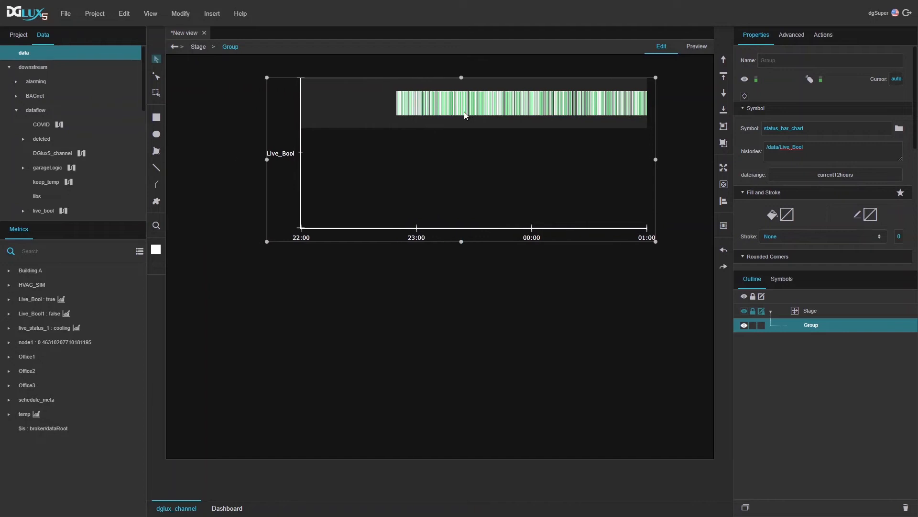
# Step: Preview the Live_Bool chart, zooming into a short time span and resetting the zoom
pyautogui.click(694, 48)
pyautogui.moveTo(493, 122); pyautogui.dragTo(533, 123)
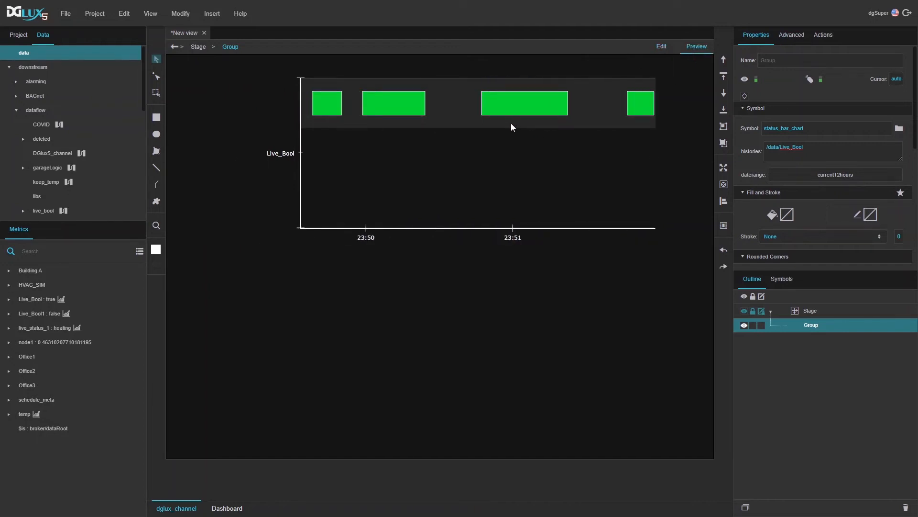
pyautogui.doubleClick(511, 127)
# Step: Return to editing and set the chart's daterange parameter to the relative range current 1 hours
pyautogui.click(660, 46)
pyautogui.click(823, 175)
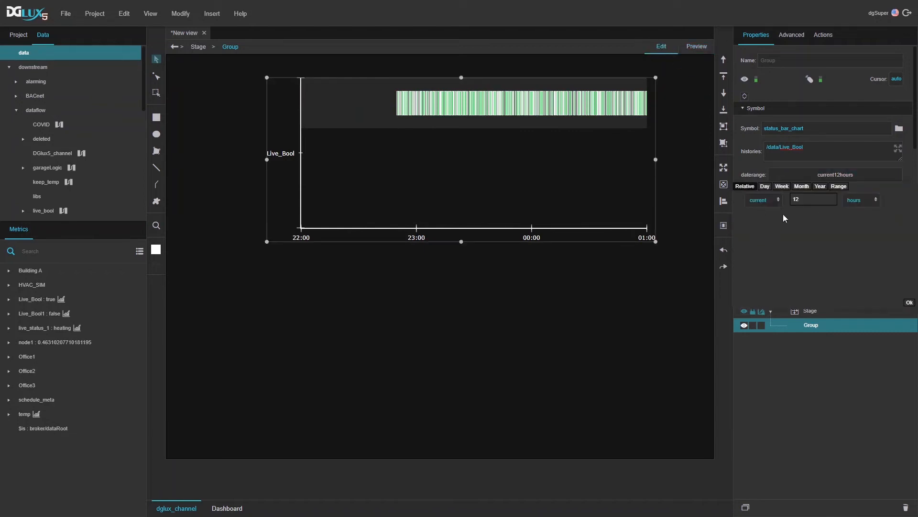
pyautogui.doubleClick(796, 199)
pyautogui.write('1')
pyautogui.click(908, 301)
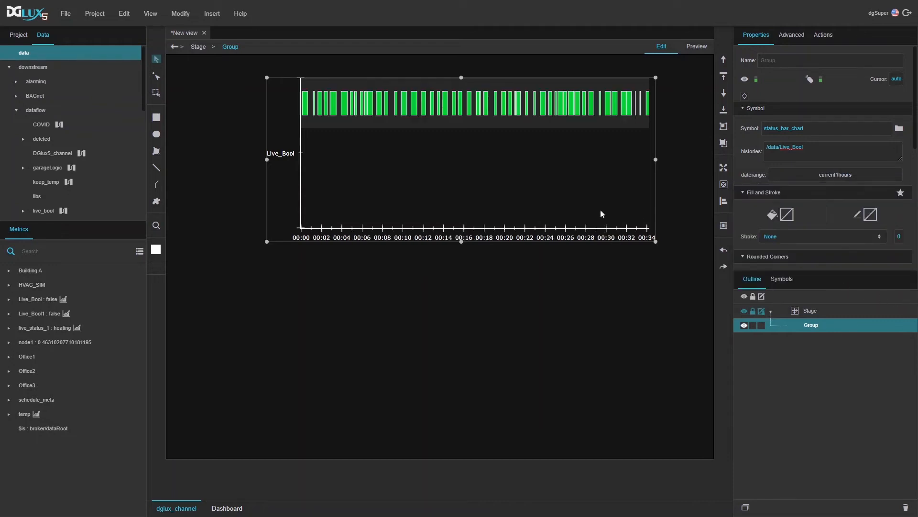
# Step: Append the live_status_1 metric after /data/Live_Bool in the chart's histories parameter, separated by a comma
pyautogui.click(822, 154)
pyautogui.write(',')
pyautogui.moveTo(30, 327); pyautogui.dragTo(833, 150)
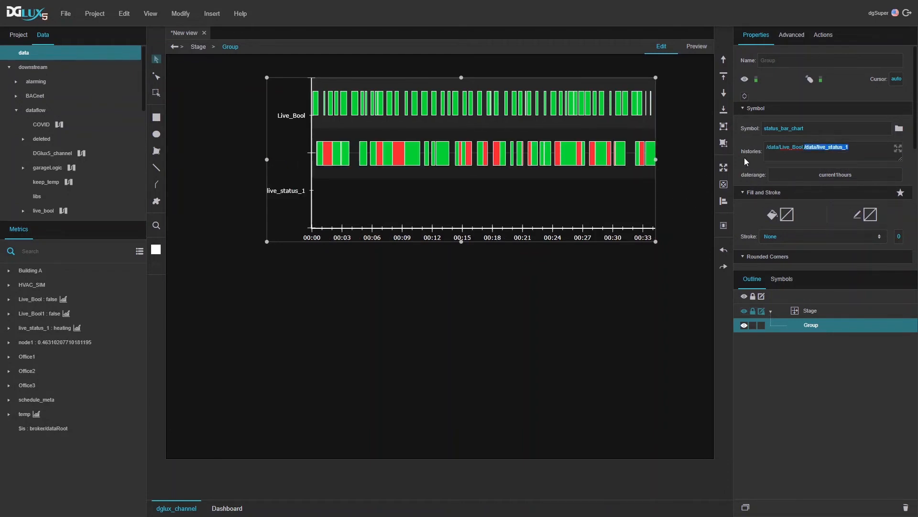
# Step: Open the status_bar_chart symbol for editing and copy the legend table block from its dataflow
pyautogui.rightClick(483, 201)
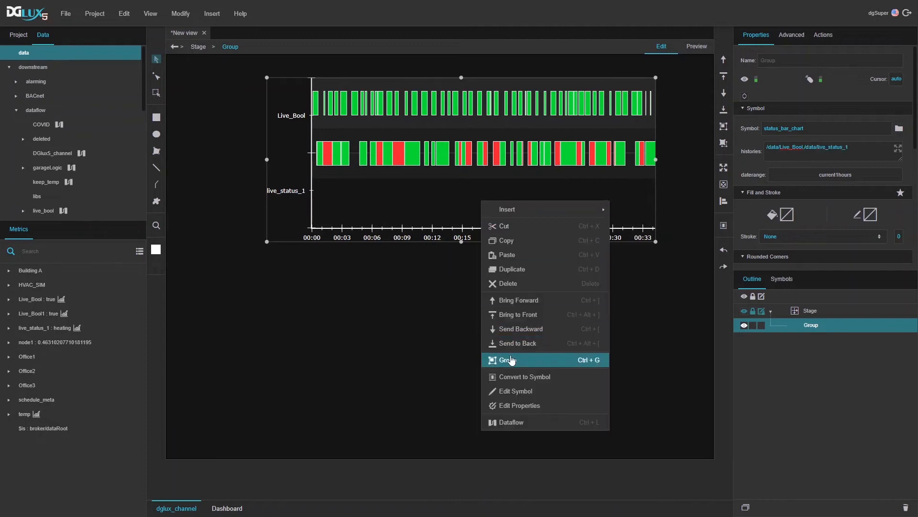
pyautogui.click(521, 393)
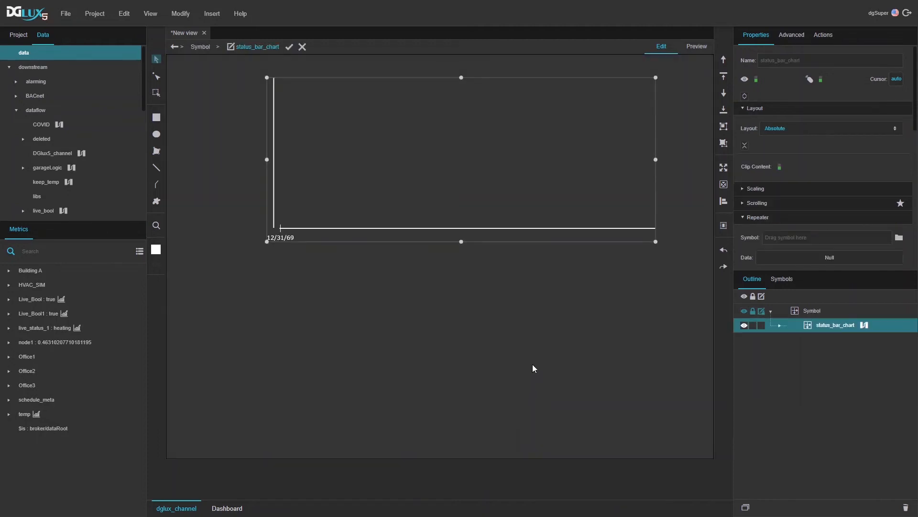
pyautogui.click(864, 324)
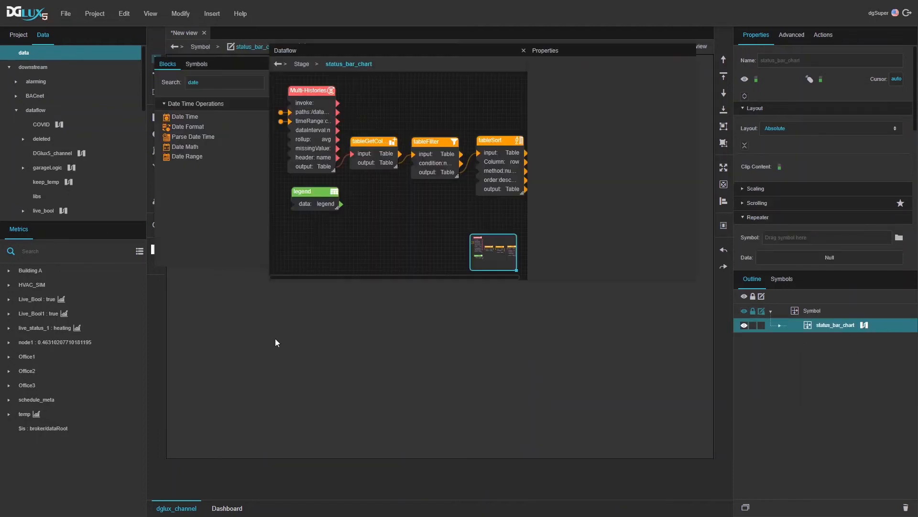
pyautogui.click(306, 192)
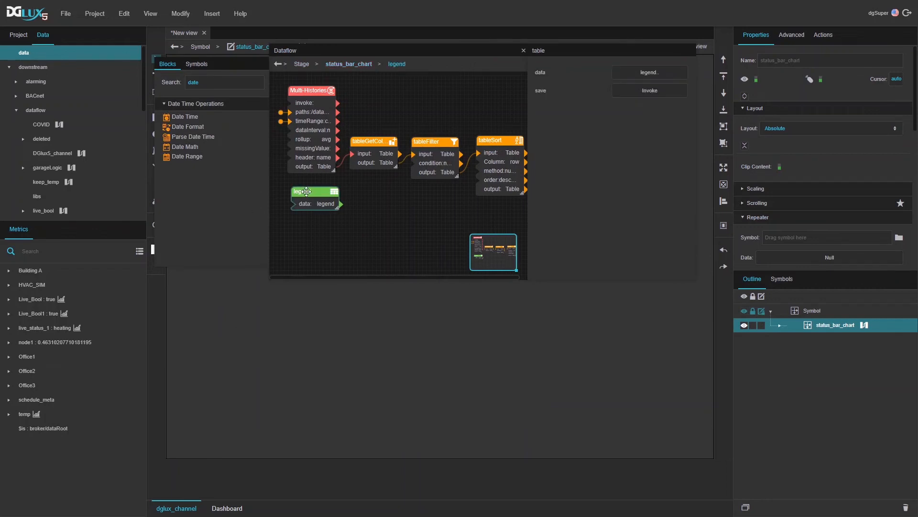
pyautogui.rightClick(354, 229)
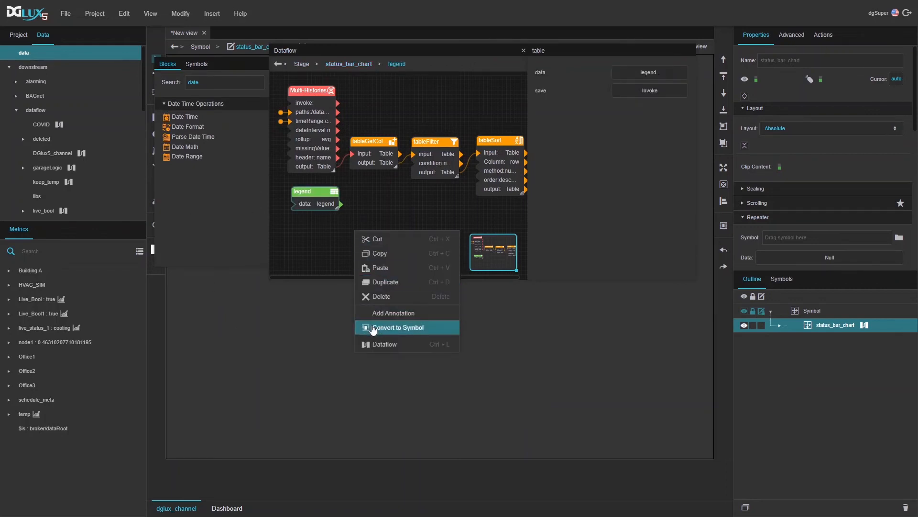
pyautogui.click(388, 327)
pyautogui.click(501, 287)
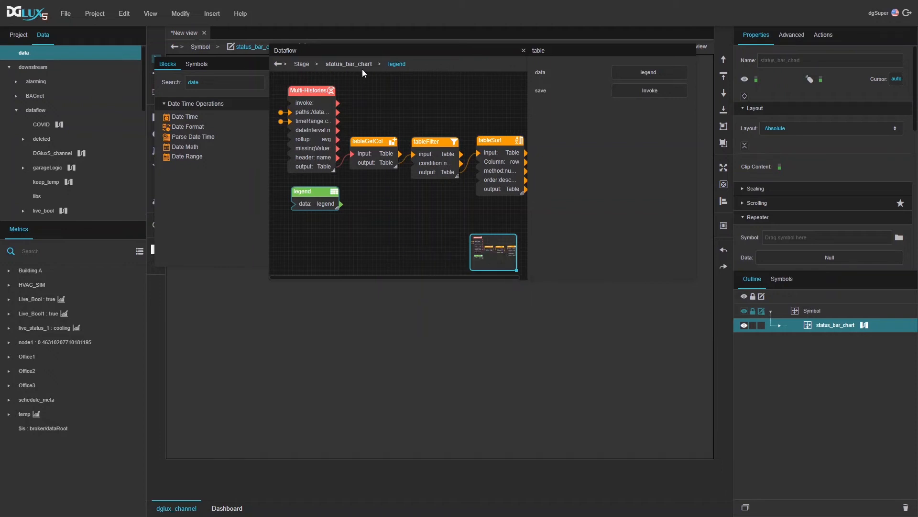
# Step: Add a tabledata parameter named legend to the status_bar_chart symbol's parameters
pyautogui.moveTo(357, 51); pyautogui.dragTo(312, 128)
pyautogui.click(174, 14)
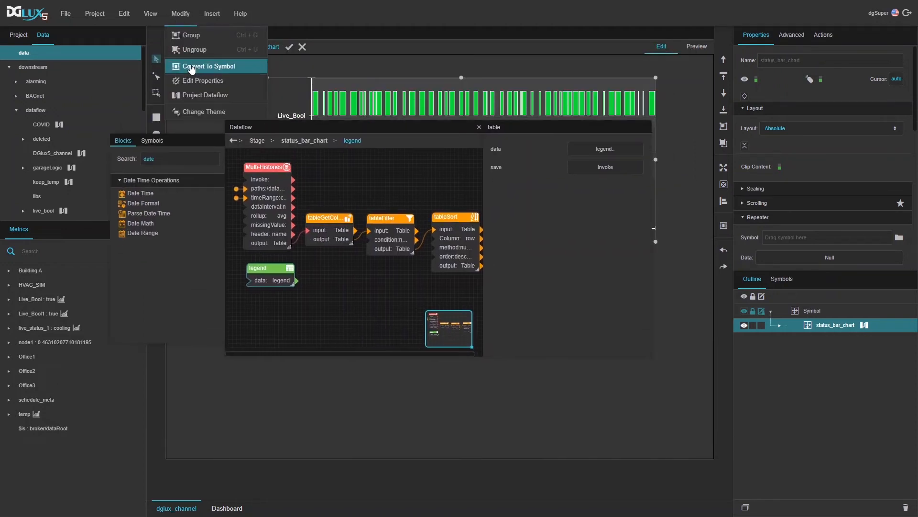
pyautogui.click(197, 80)
pyautogui.moveTo(125, 270); pyautogui.dragTo(269, 278)
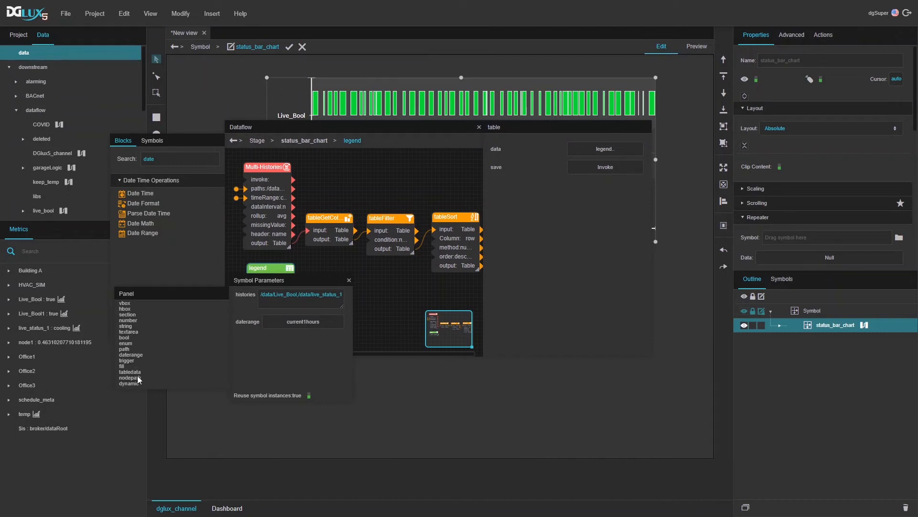
pyautogui.moveTo(131, 372); pyautogui.dragTo(253, 342)
pyautogui.doubleClick(248, 341)
pyautogui.write('legend')
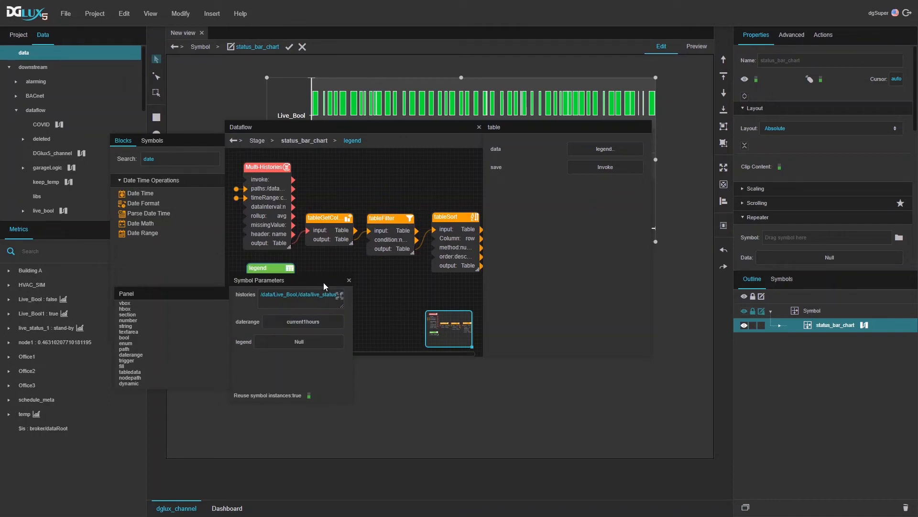
# Step: Finish editing the symbol and paste the copied legend table into the dataflow of the Group on the stage
pyautogui.click(289, 47)
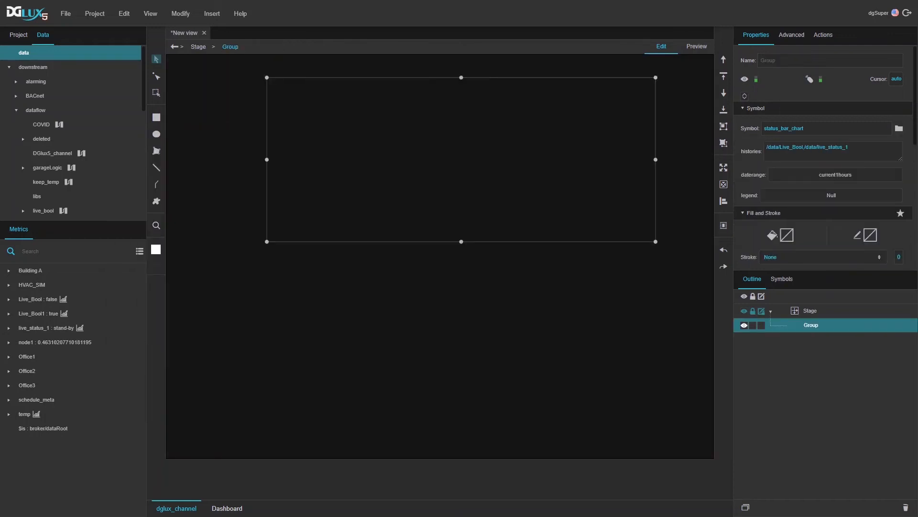
pyautogui.rightClick(804, 325)
pyautogui.click(809, 508)
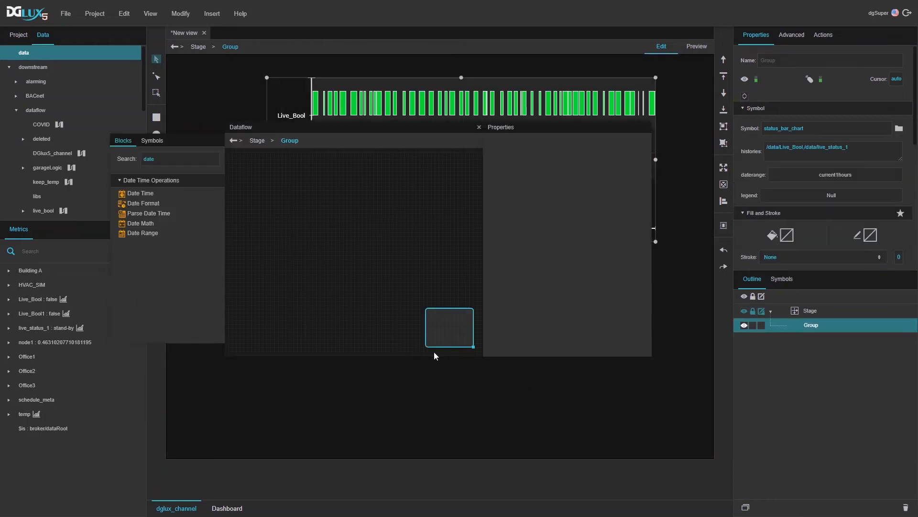
pyautogui.click(371, 223)
pyautogui.hotkey('ctrl', 'v')
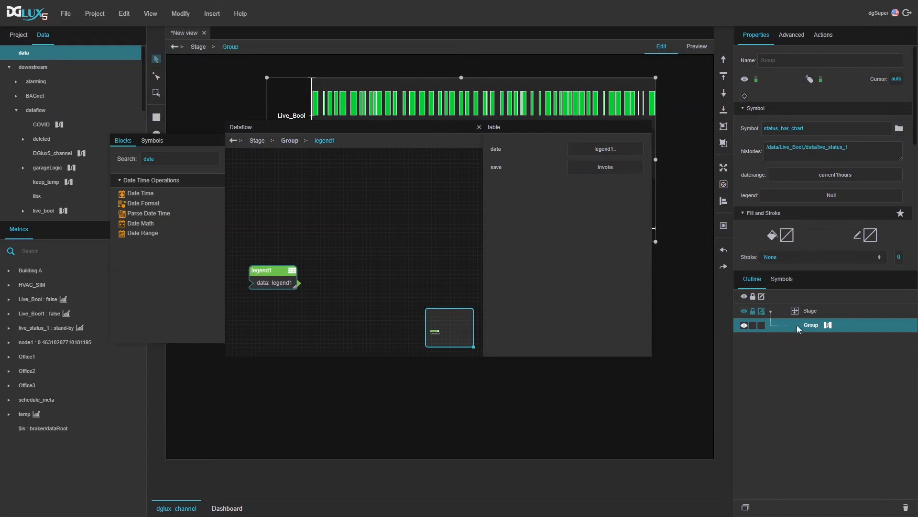
# Step: Bind the pasted legend1 table to the chart's legend parameter, move its block to the dataflow's upper left, and close the dataflow
pyautogui.moveTo(298, 282); pyautogui.dragTo(813, 195)
pyautogui.moveTo(270, 266); pyautogui.dragTo(259, 170)
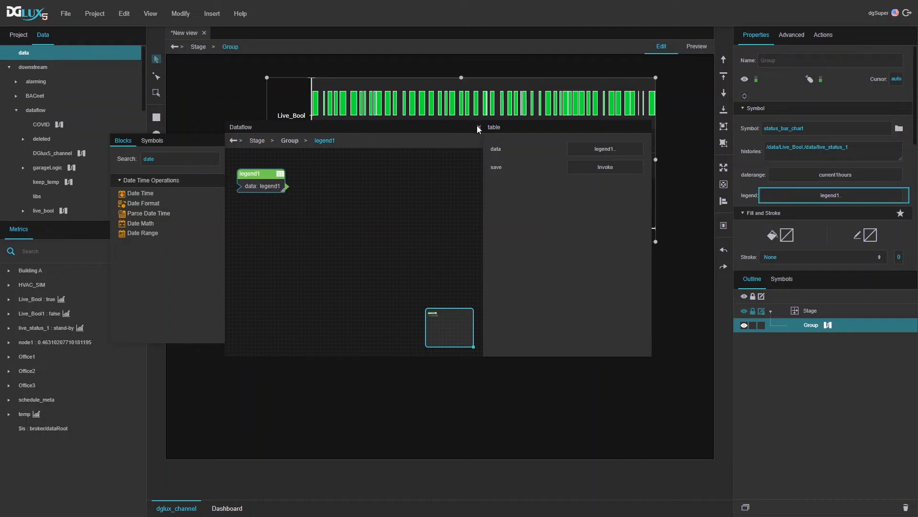
pyautogui.click(478, 127)
# Step: Reopen the status_bar_chart symbol, bind its legend parameter to the legend table block's data input, and finish editing the symbol
pyautogui.doubleClick(476, 188)
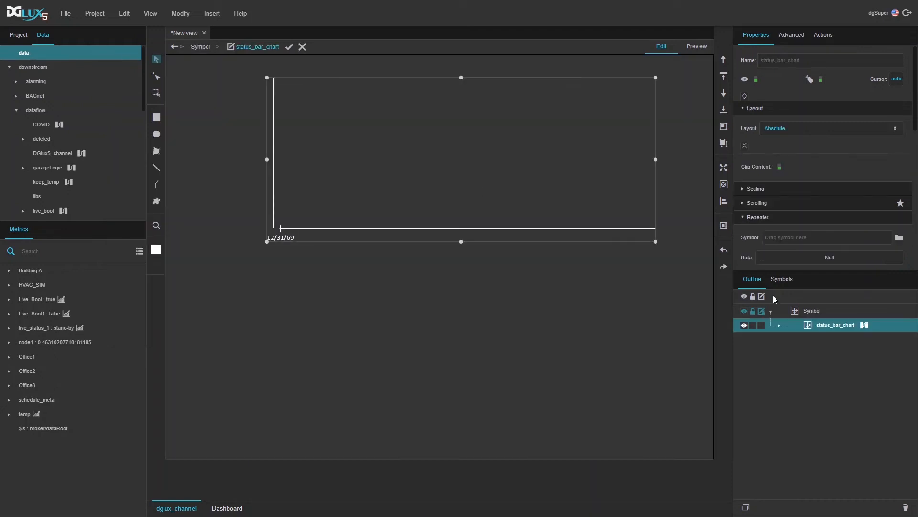
pyautogui.click(864, 325)
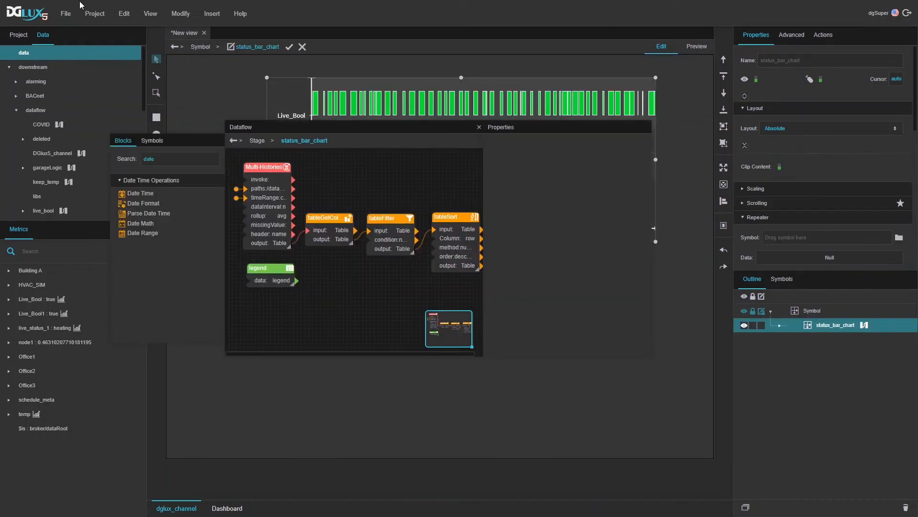
pyautogui.click(183, 14)
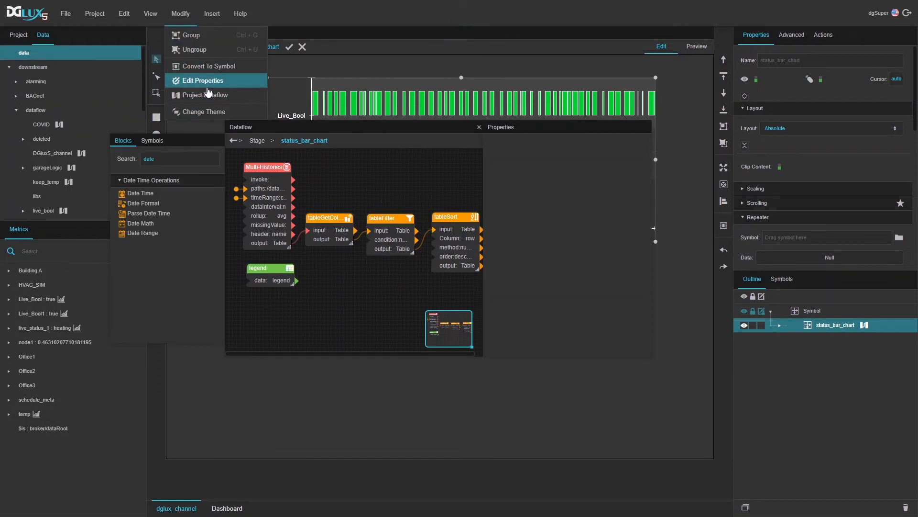
pyautogui.click(203, 81)
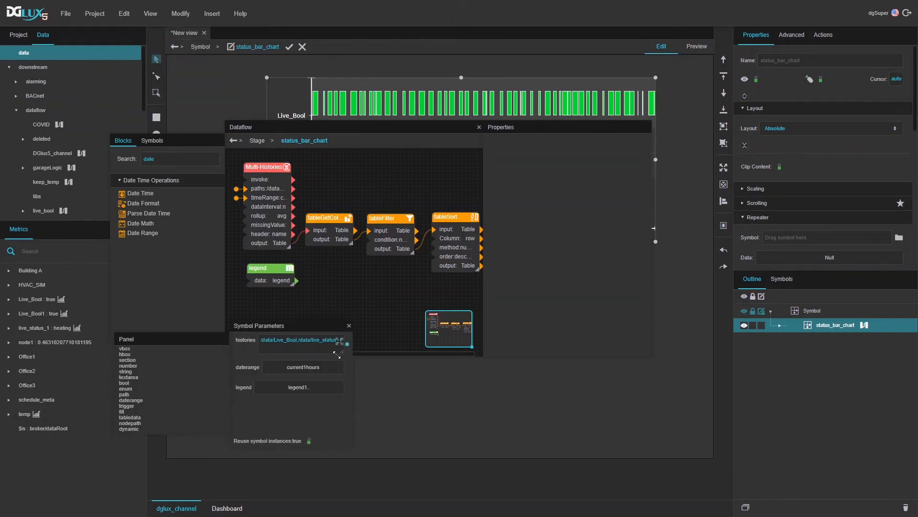
pyautogui.moveTo(347, 386); pyautogui.dragTo(257, 283)
pyautogui.click(289, 47)
# Step: Move the chart toward the stage's upper-left corner and open the legend1 table in the Group's dataflow for review
pyautogui.moveTo(418, 180); pyautogui.dragTo(428, 178)
pyautogui.click(828, 325)
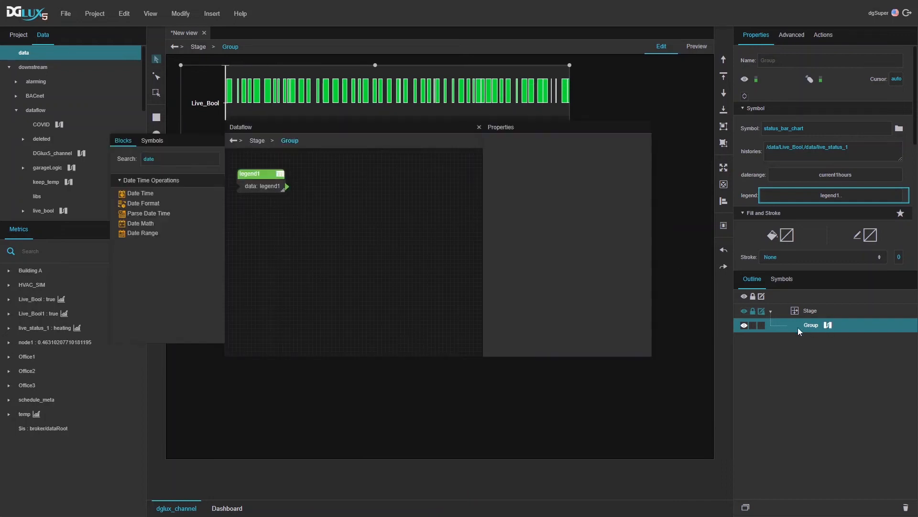
pyautogui.click(276, 185)
pyautogui.moveTo(289, 125); pyautogui.dragTo(283, 236)
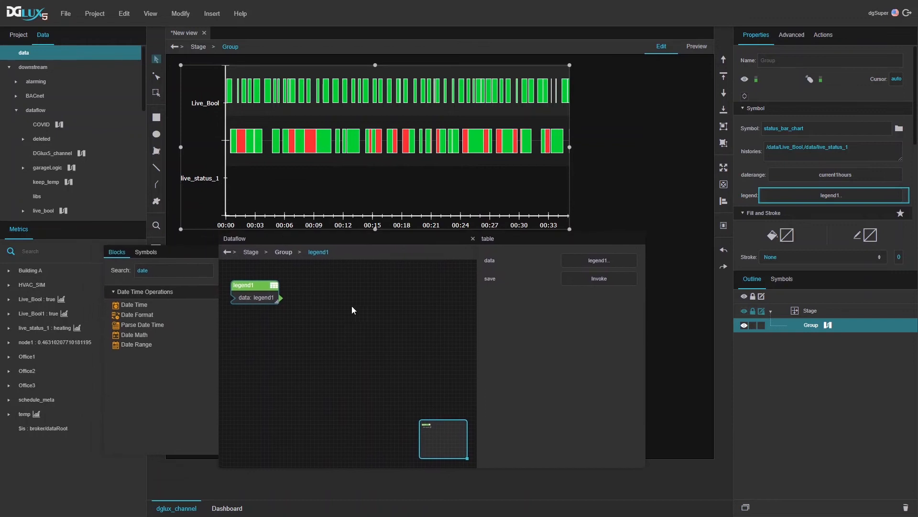
pyautogui.moveTo(375, 468); pyautogui.dragTo(374, 383)
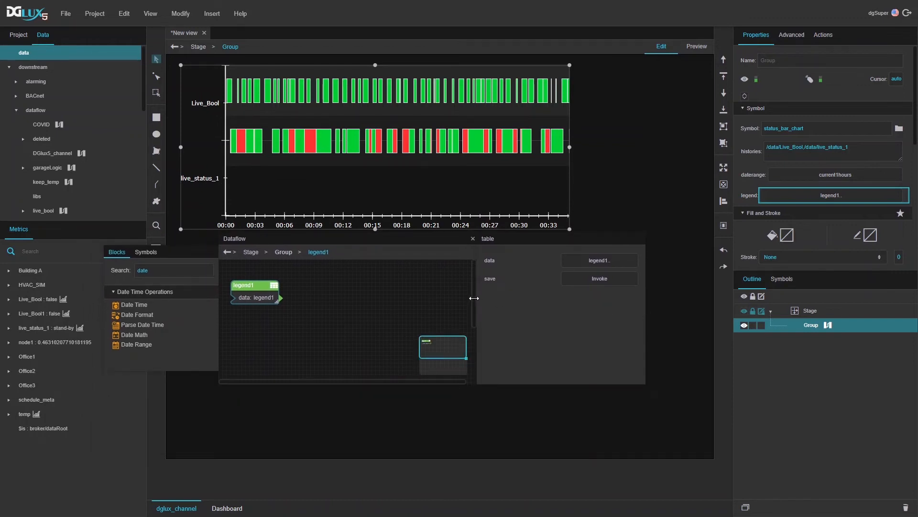
pyautogui.click(593, 261)
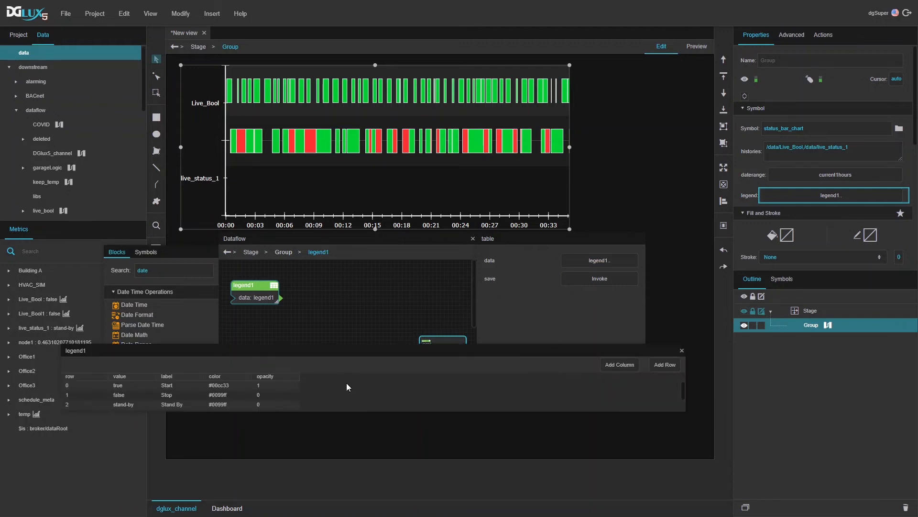
pyautogui.moveTo(684, 410); pyautogui.dragTo(311, 444)
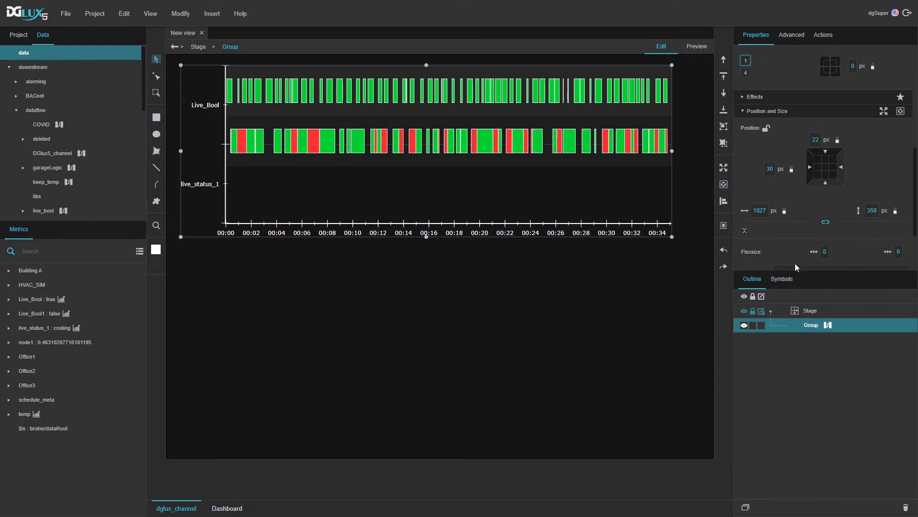
# Step: Widen the chart on the stage to about 1042 px and show the project's symbols
pyautogui.moveTo(672, 151)
pyautogui.mouseDown()
pyautogui.moveTo(637, 151)
pyautogui.moveTo(679, 151)
pyautogui.mouseUp()
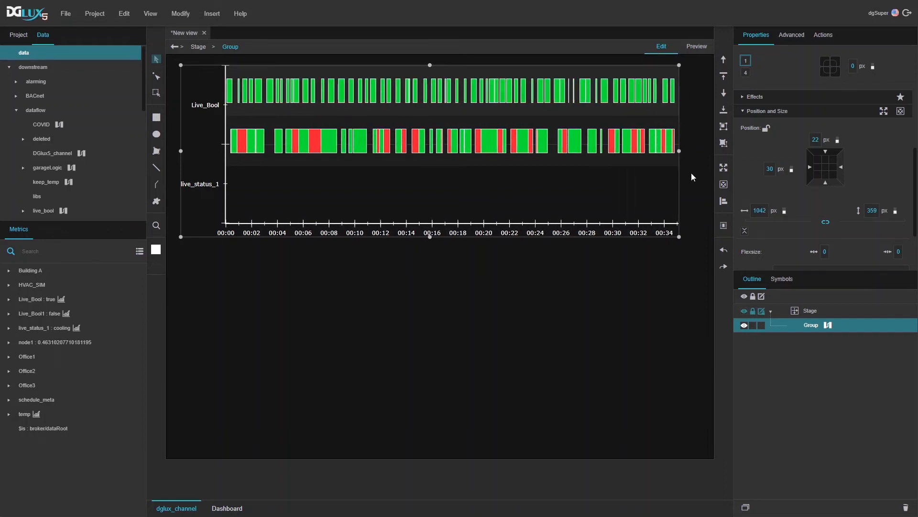
pyautogui.click(782, 279)
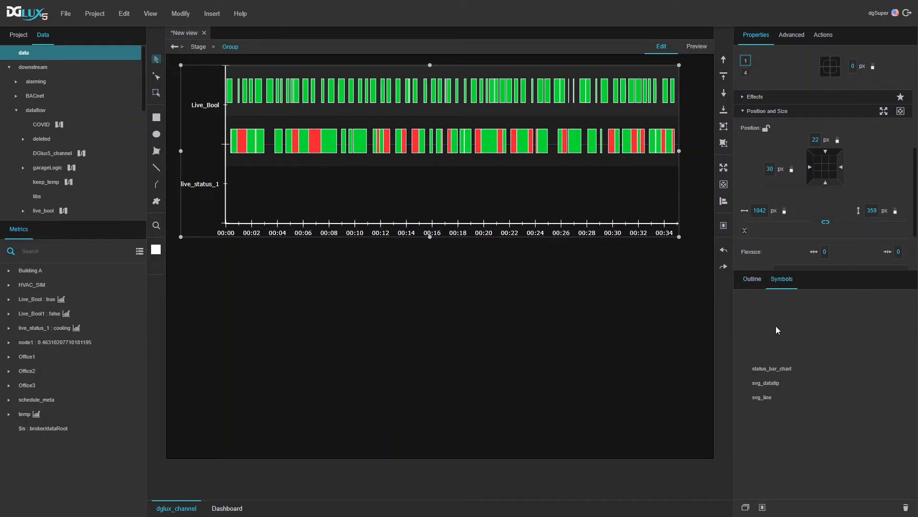
# Step: Enter the status_bar_chart symbol, open the second bar row's nested svg_line symbol for editing, and expand it in the outline
pyautogui.doubleClick(530, 165)
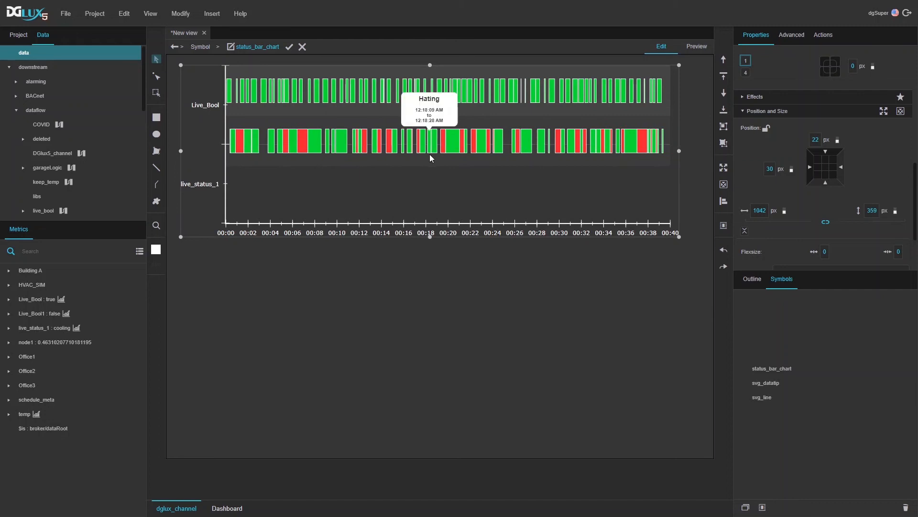
pyautogui.doubleClick(430, 156)
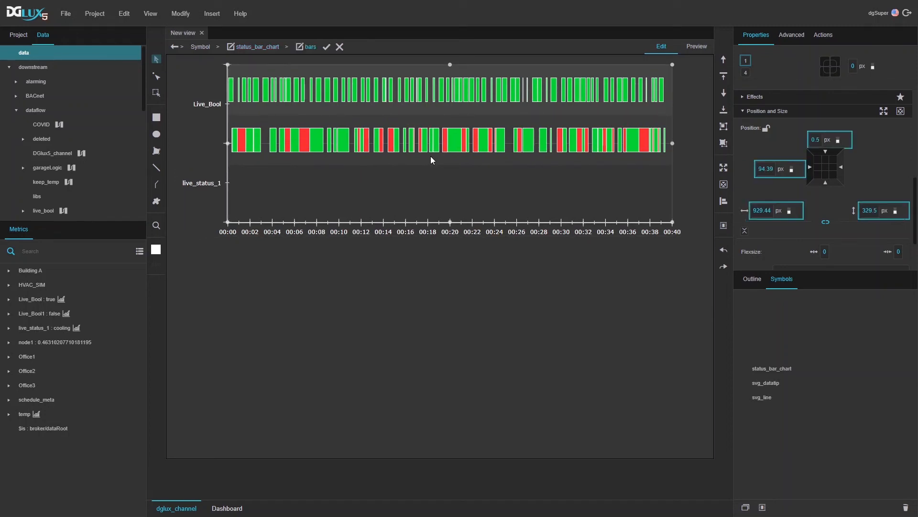
pyautogui.click(405, 282)
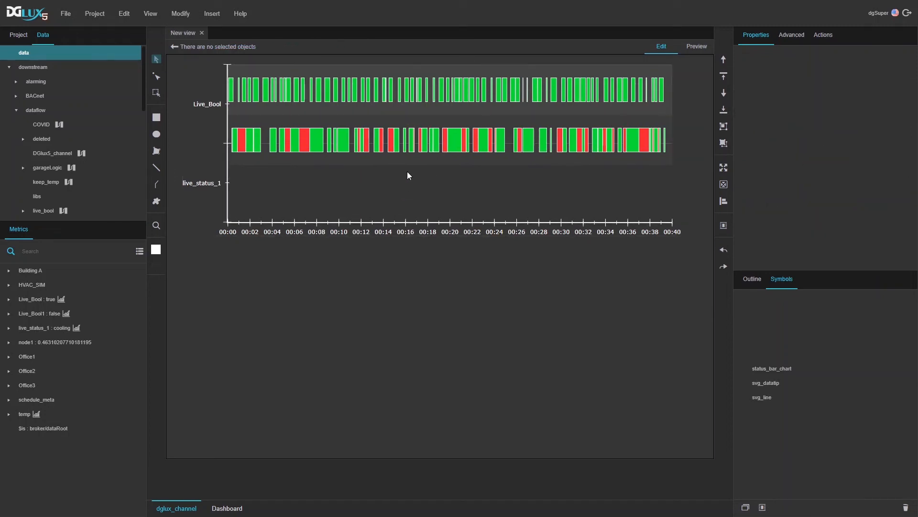
pyautogui.doubleClick(409, 164)
pyautogui.click(752, 282)
pyautogui.doubleClick(598, 159)
pyautogui.doubleClick(598, 160)
pyautogui.doubleClick(598, 165)
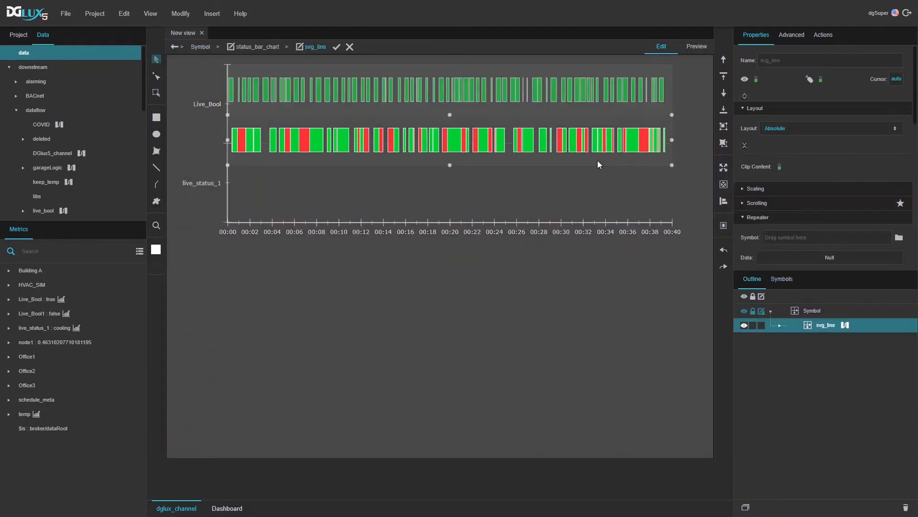
pyautogui.click(780, 326)
# Step: Set the svg_line symbol's width to 100% and finish editing it
pyautogui.scroll(-5, 794, 213)
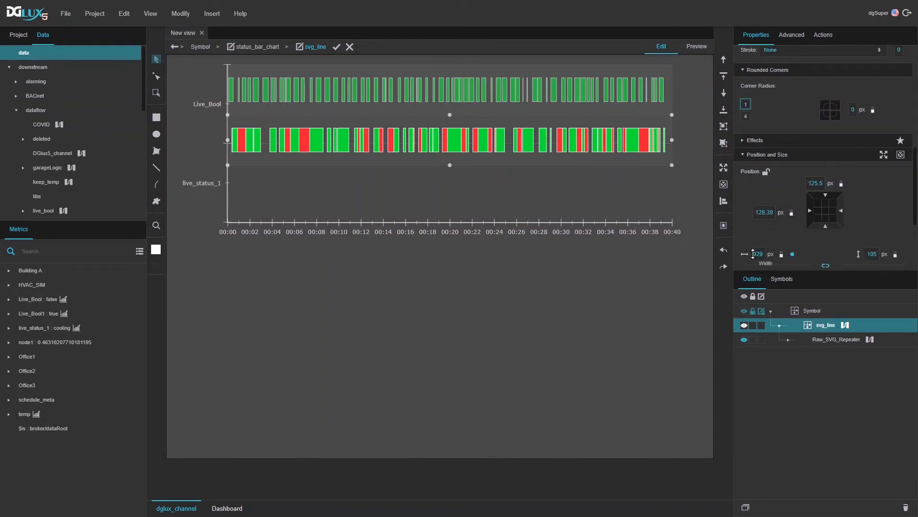
pyautogui.scroll(-1, 755, 256)
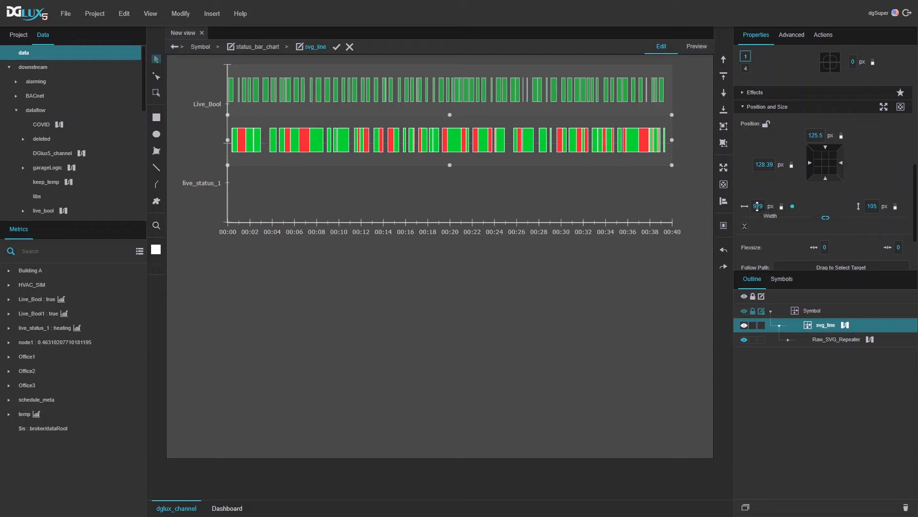
pyautogui.click(757, 206)
pyautogui.write('100')
pyautogui.write('%')
pyautogui.press('Return')
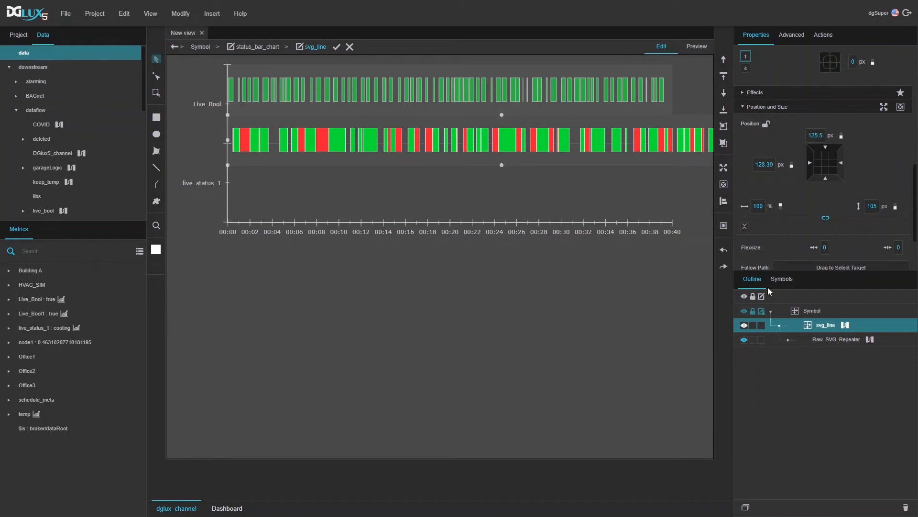
pyautogui.click(337, 46)
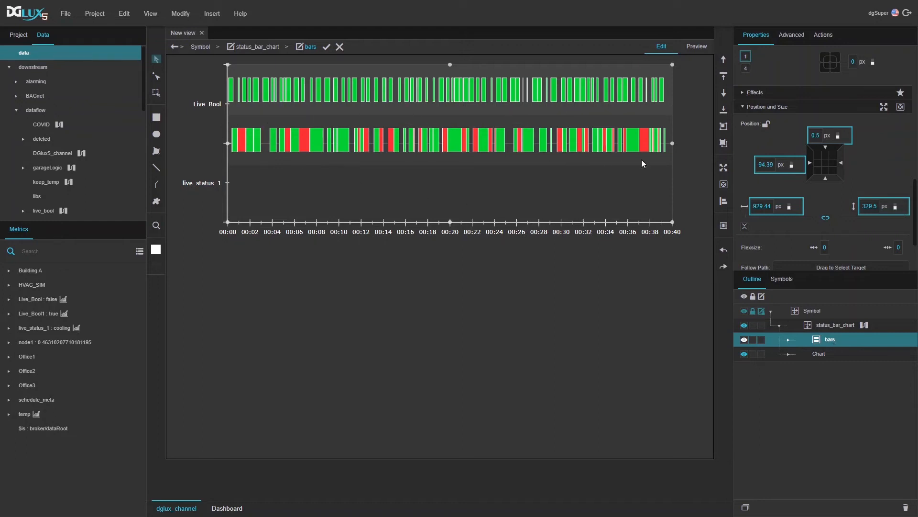
# Step: Narrow the status_bar_chart symbol on the stage to about 964 px
pyautogui.click(821, 328)
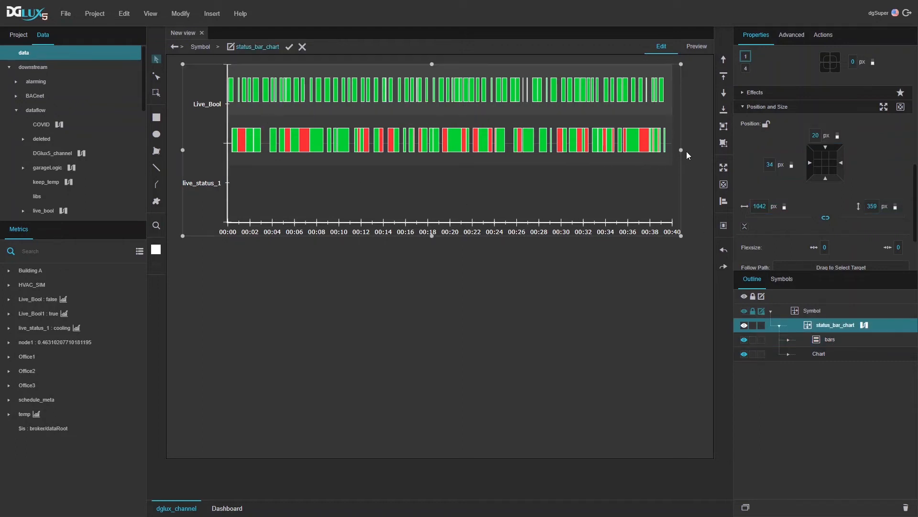
pyautogui.moveTo(682, 150); pyautogui.dragTo(644, 160)
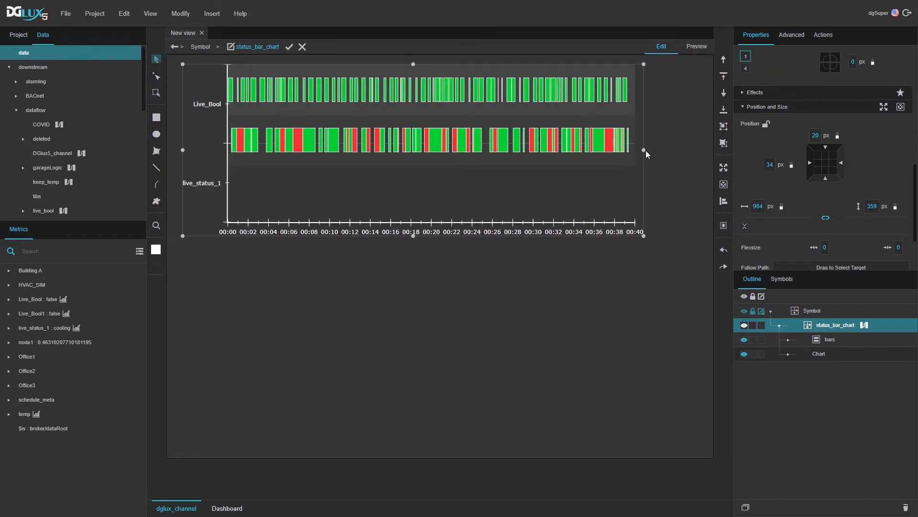
pyautogui.click(644, 151)
pyautogui.click(627, 179)
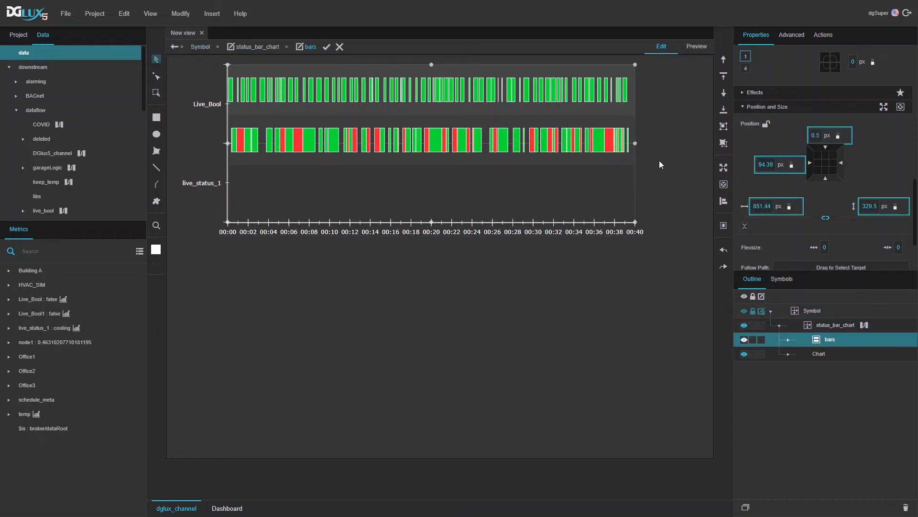
# Step: Widen the status_bar_chart symbol to about 1050 px and move it to about X 17 px, Y 18 px
pyautogui.click(839, 327)
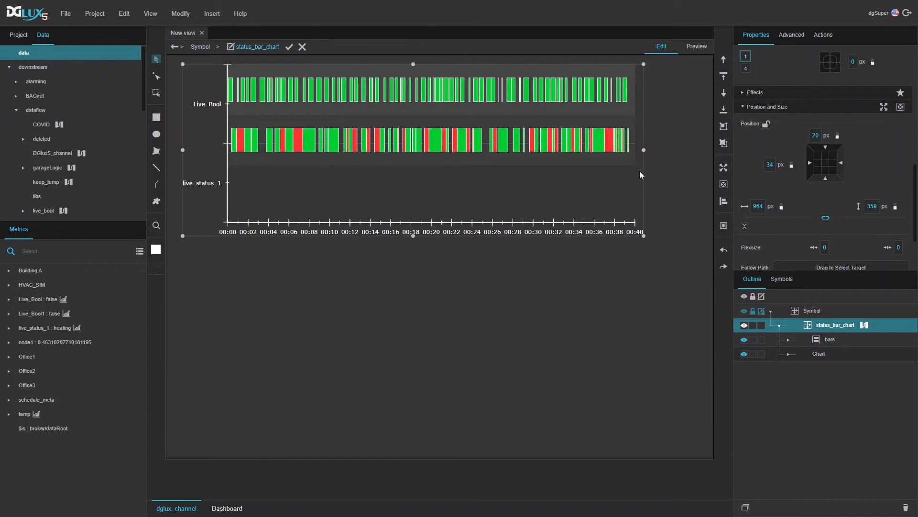
pyautogui.moveTo(644, 152); pyautogui.dragTo(687, 163)
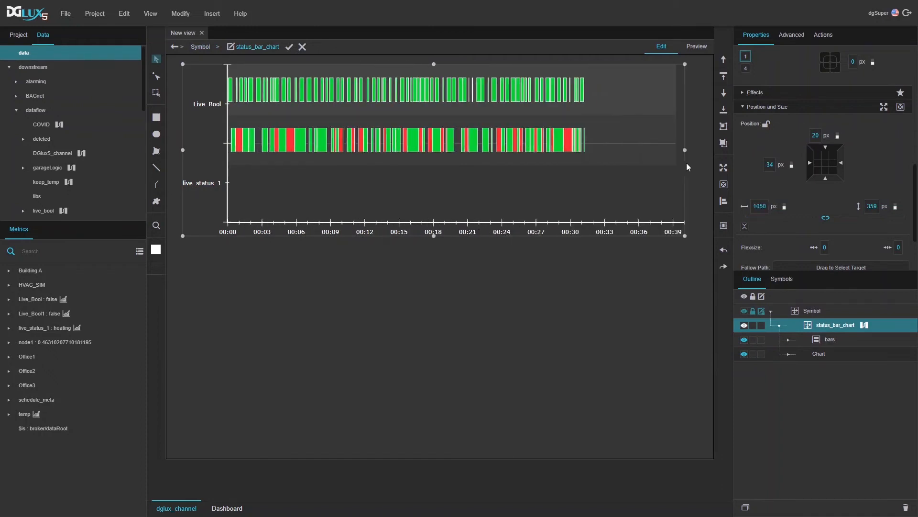
pyautogui.moveTo(563, 208); pyautogui.dragTo(556, 206)
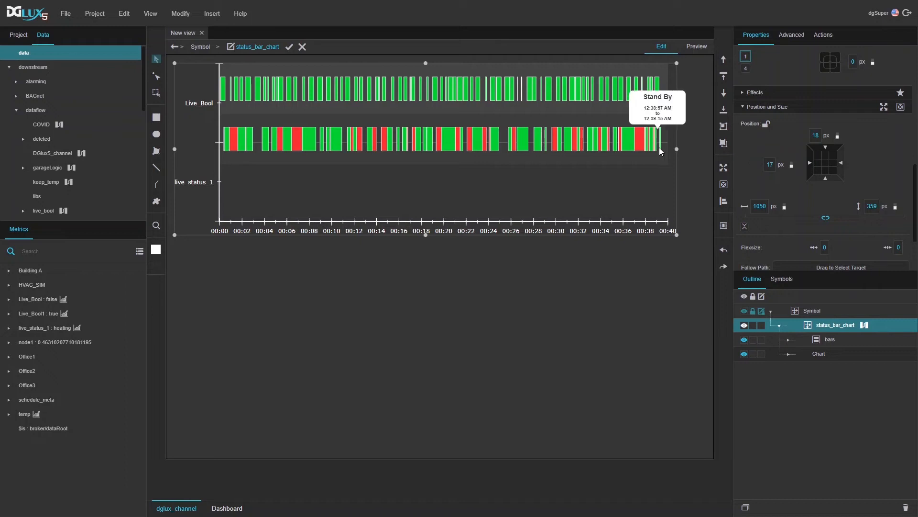
# Step: Inspect the second bar row's datatips and its nested svg_line symbol's width, and finish editing that symbol
pyautogui.moveTo(622, 151)
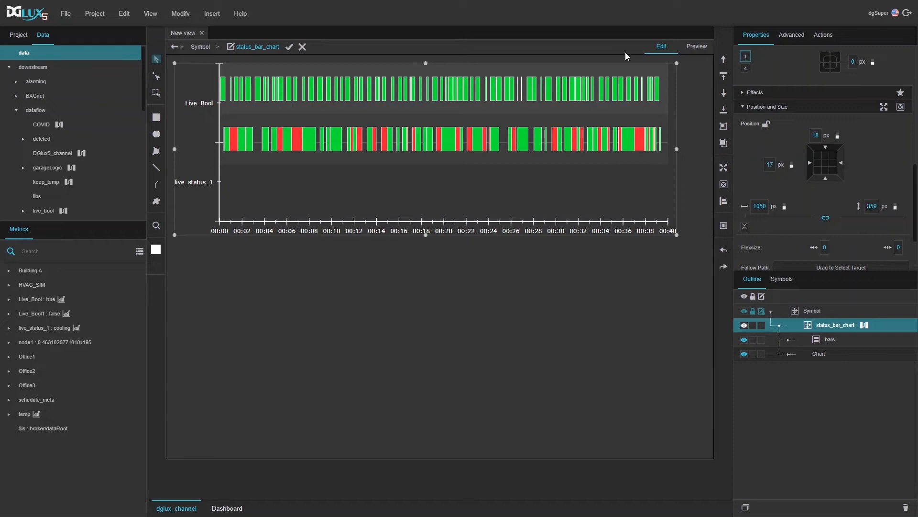
pyautogui.moveTo(590, 143)
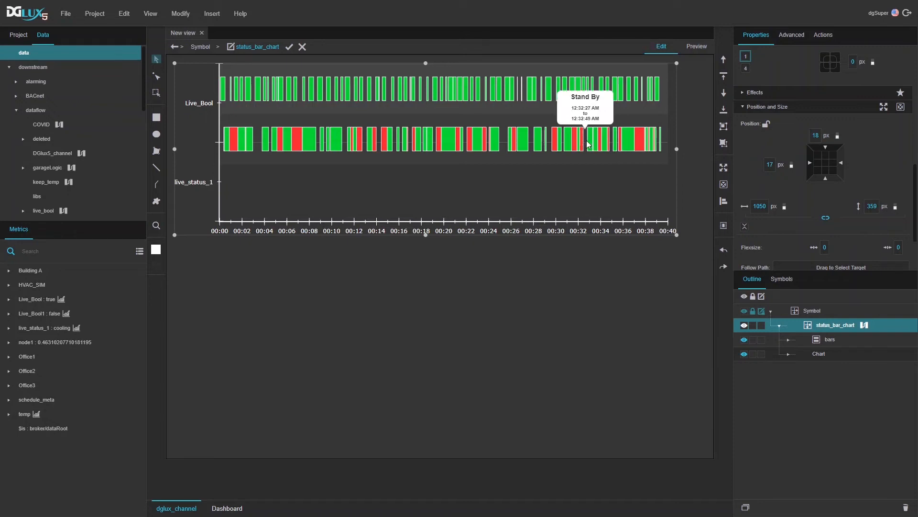
pyautogui.click(588, 144)
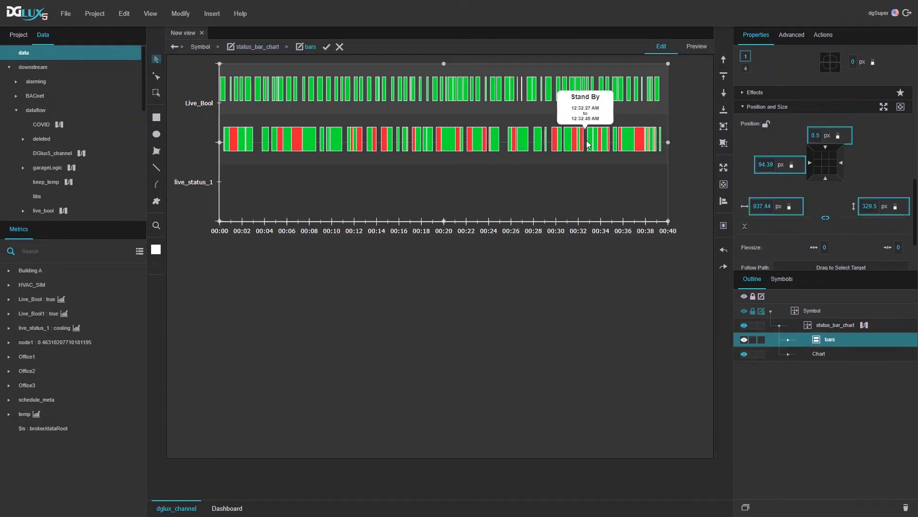
pyautogui.doubleClick(588, 144)
pyautogui.doubleClick(760, 206)
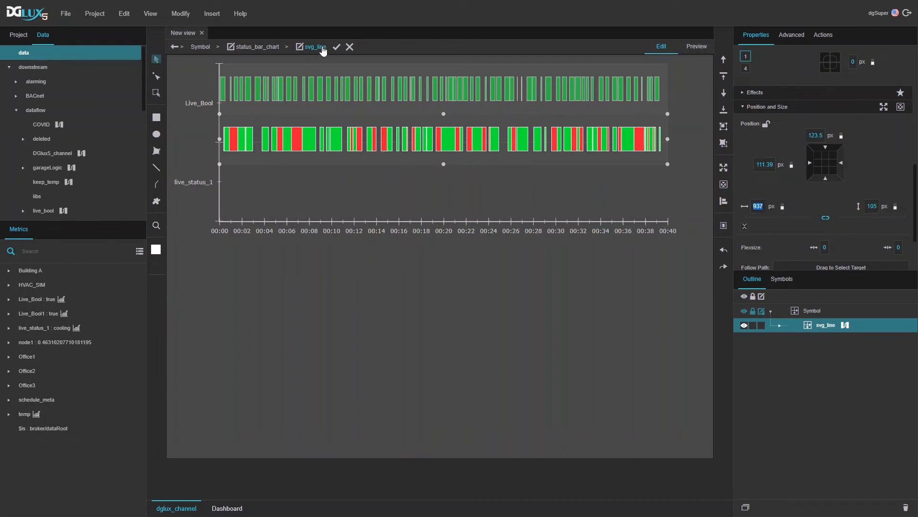
pyautogui.click(338, 46)
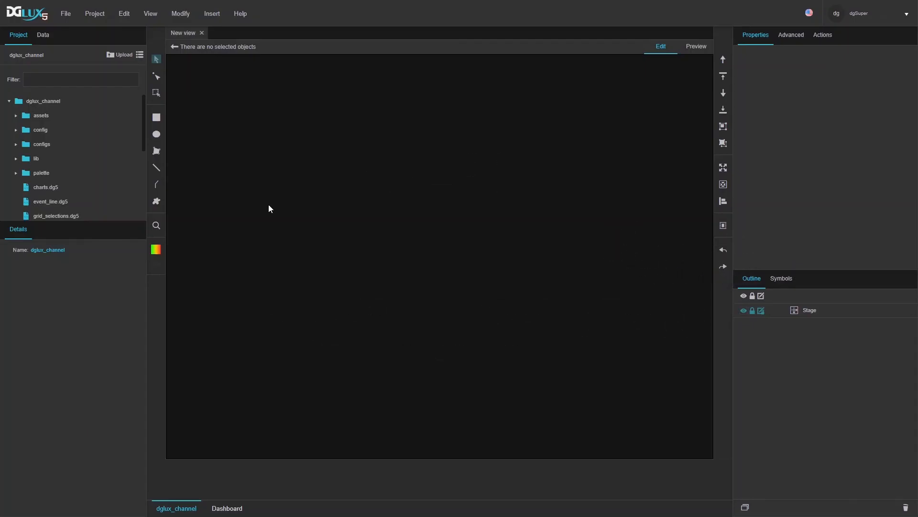
# Step: Insert a Group component on the empty stage and enlarge it into a wide rectangle across the stage's upper half
pyautogui.rightClick(257, 183)
pyautogui.moveTo(282, 191)
pyautogui.moveTo(393, 190)
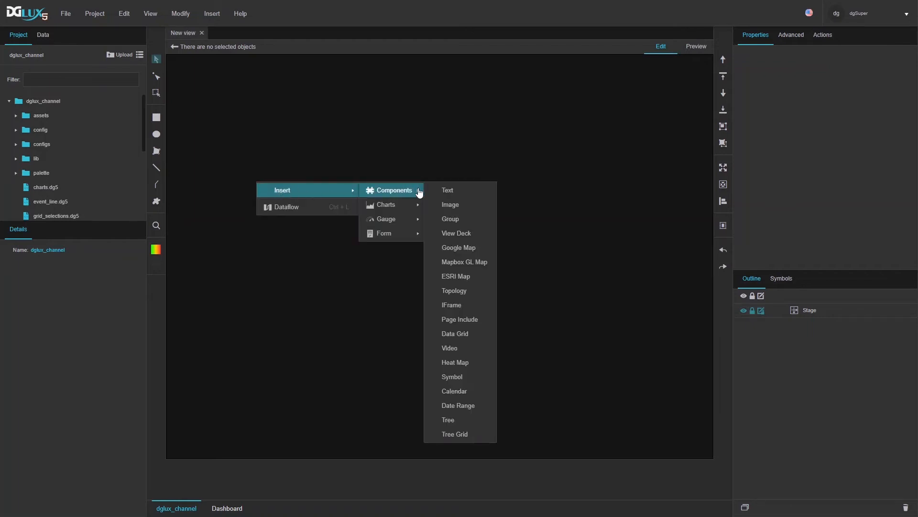
pyautogui.click(454, 218)
pyautogui.moveTo(331, 198); pyautogui.dragTo(288, 162)
pyautogui.click(316, 201)
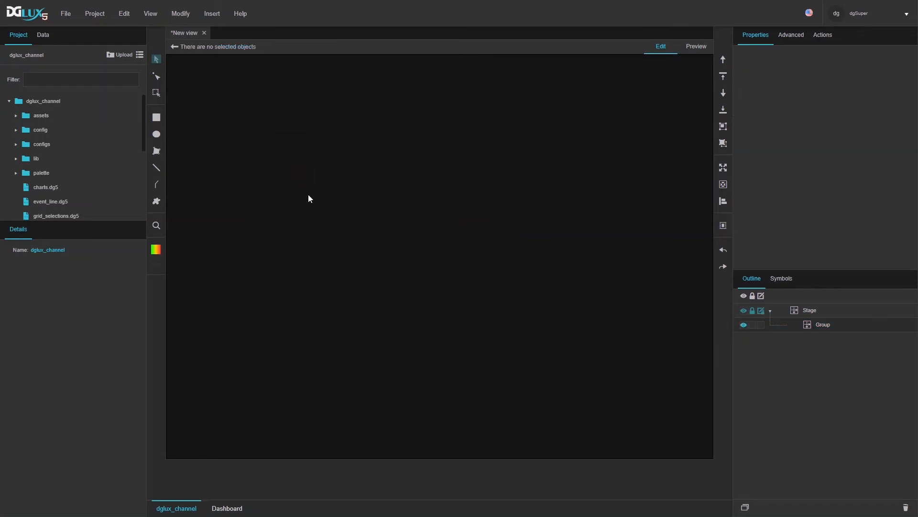
pyautogui.click(311, 200)
pyautogui.moveTo(311, 201); pyautogui.dragTo(650, 319)
pyautogui.moveTo(576, 282); pyautogui.dragTo(551, 237)
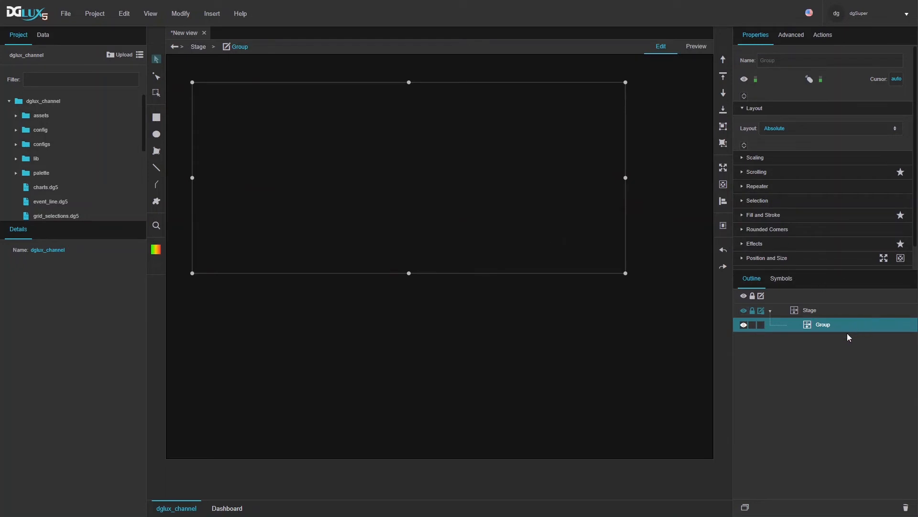
# Step: Open the new Group's dataflow and move its window lower over the stage
pyautogui.rightClick(828, 326)
pyautogui.click(794, 506)
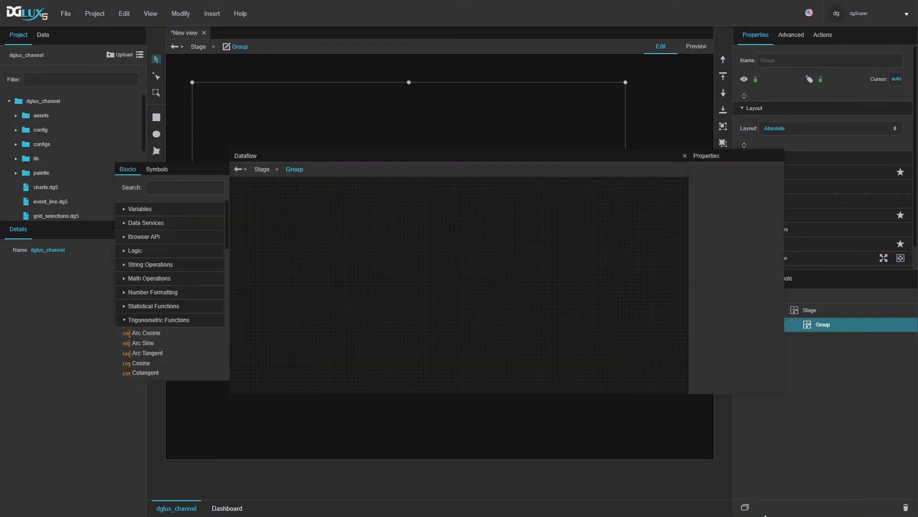
pyautogui.moveTo(408, 160); pyautogui.dragTo(466, 225)
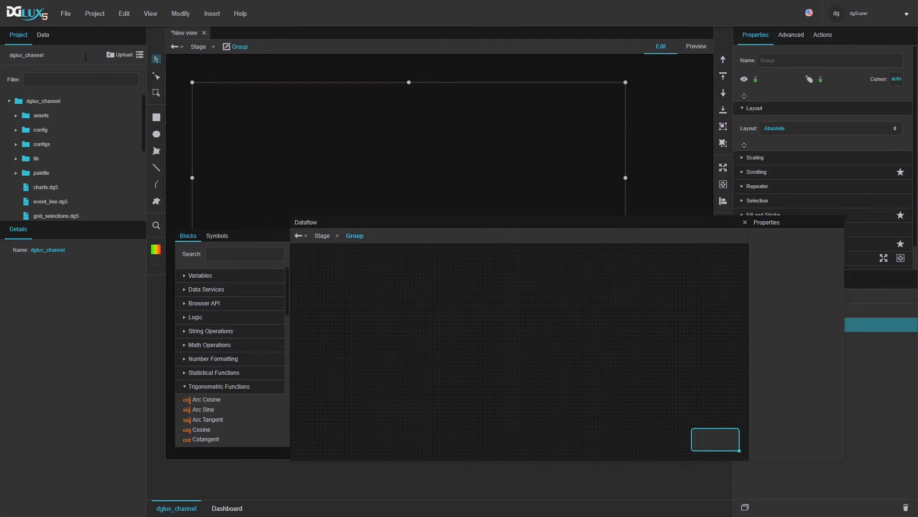
# Step: Display the metrics of the temp watch group in the project's data under downstream/etsdb/temp_db
pyautogui.click(47, 36)
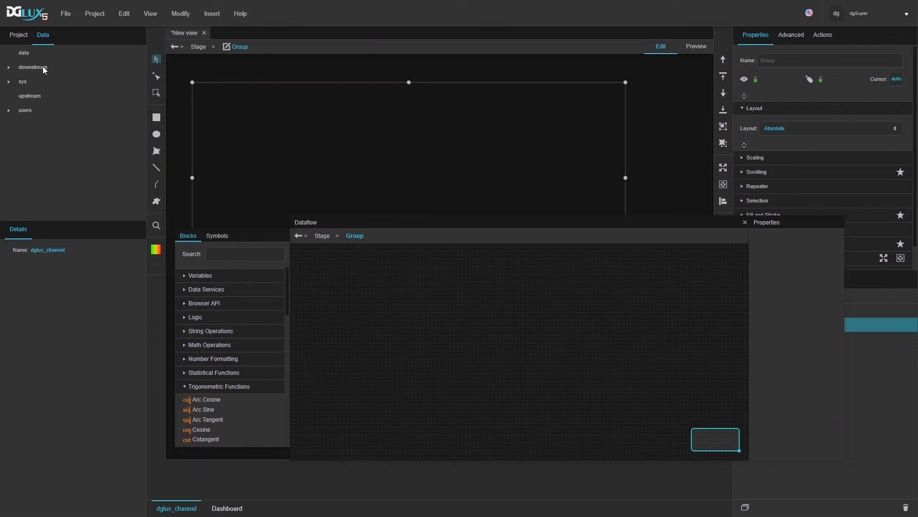
pyautogui.click(8, 68)
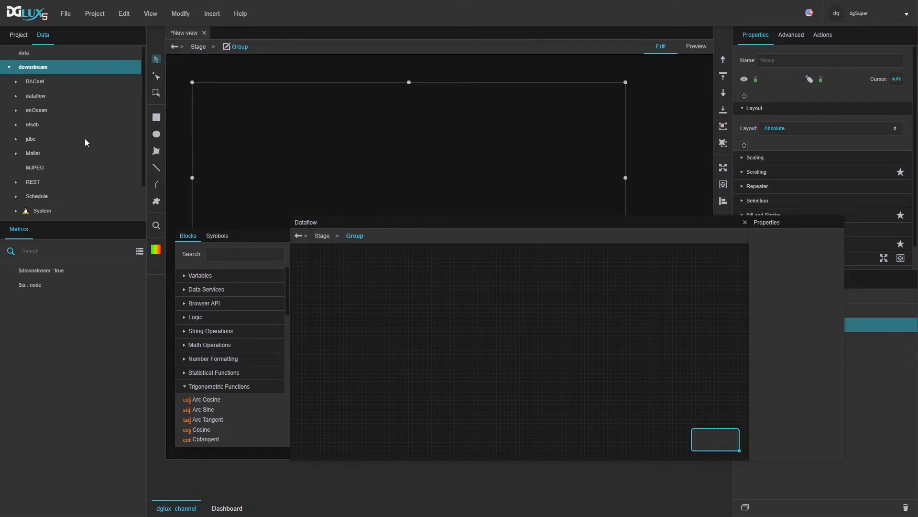
pyautogui.scroll(-2, 85, 139)
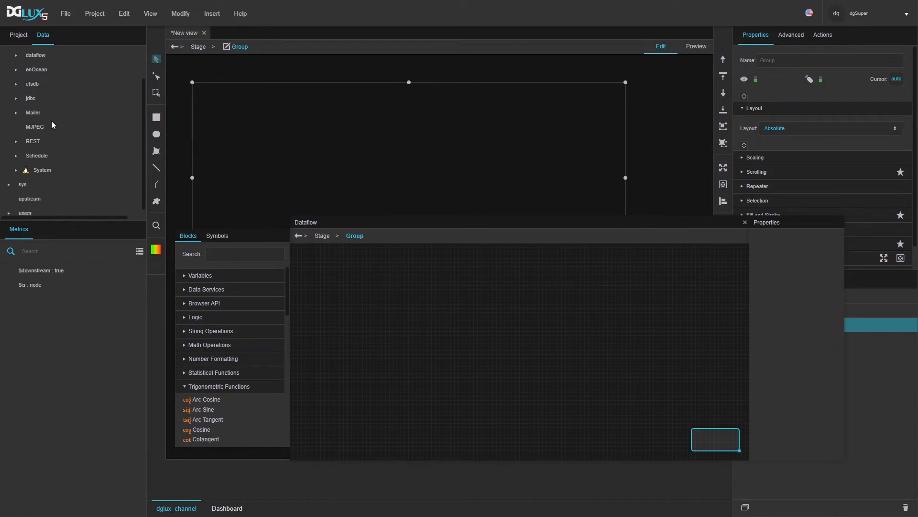
pyautogui.scroll(2, 53, 125)
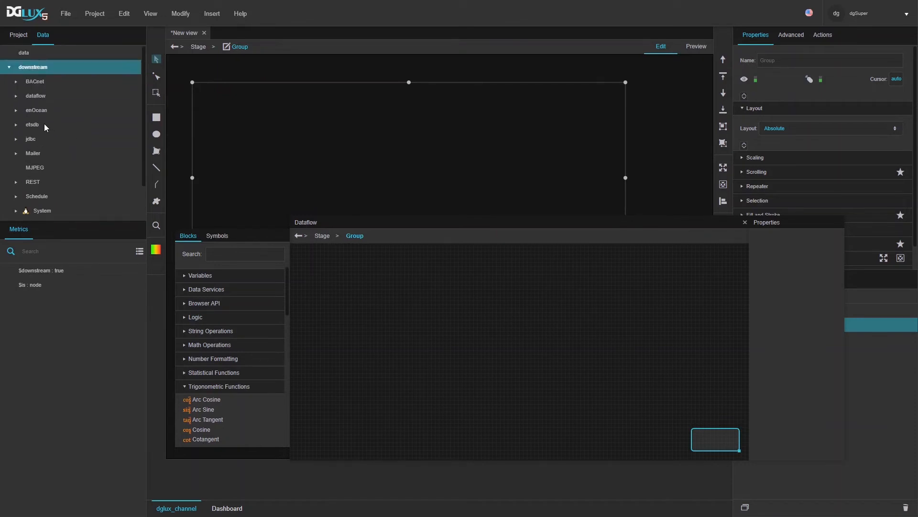
pyautogui.click(16, 126)
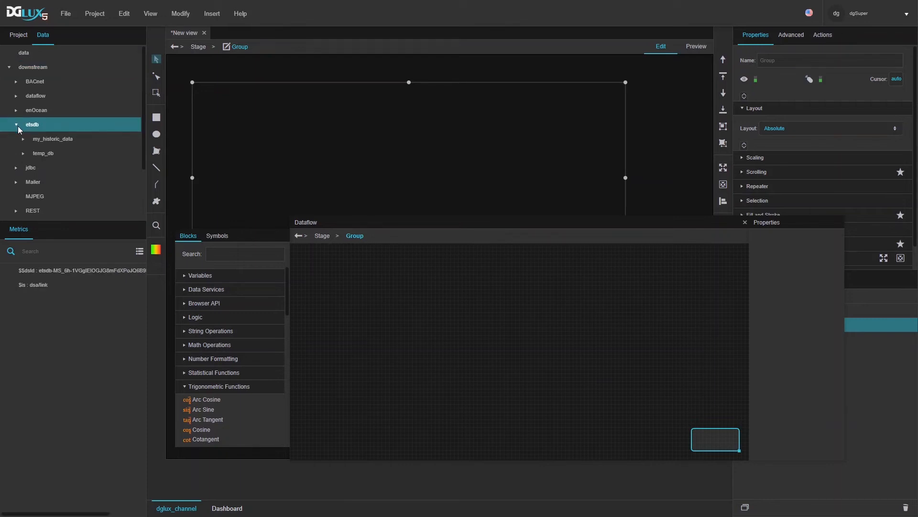
pyautogui.click(23, 153)
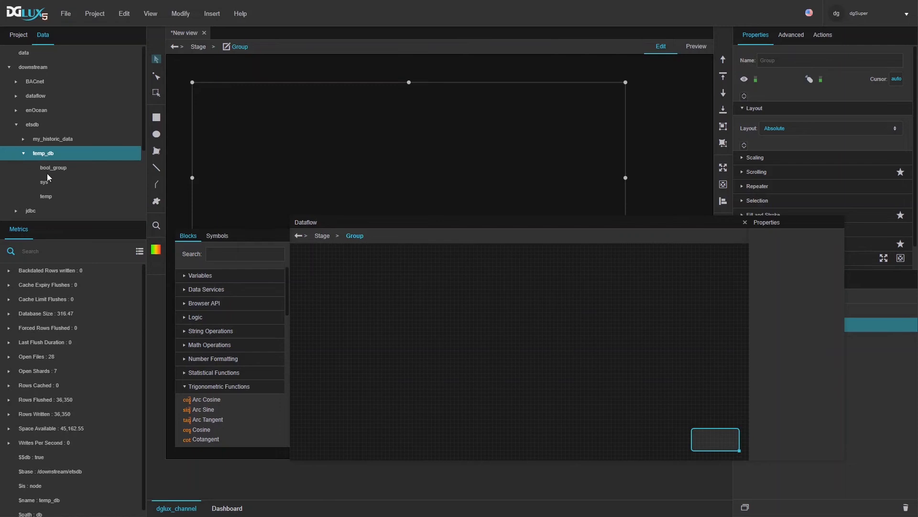
pyautogui.click(50, 197)
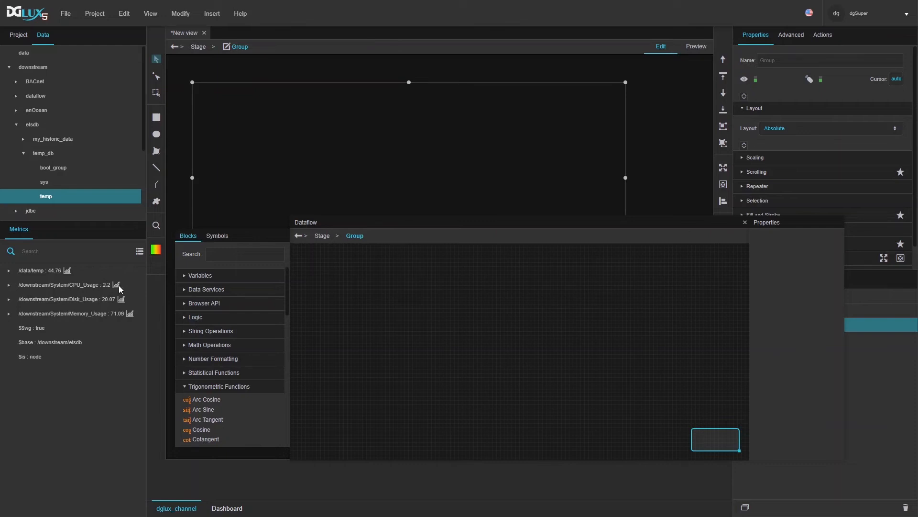
# Step: Add a history block for /downstream/System/CPU_Usage to the Group's dataflow and enlarge the dataflow window
pyautogui.moveTo(385, 297); pyautogui.dragTo(328, 252)
pyautogui.click(353, 269)
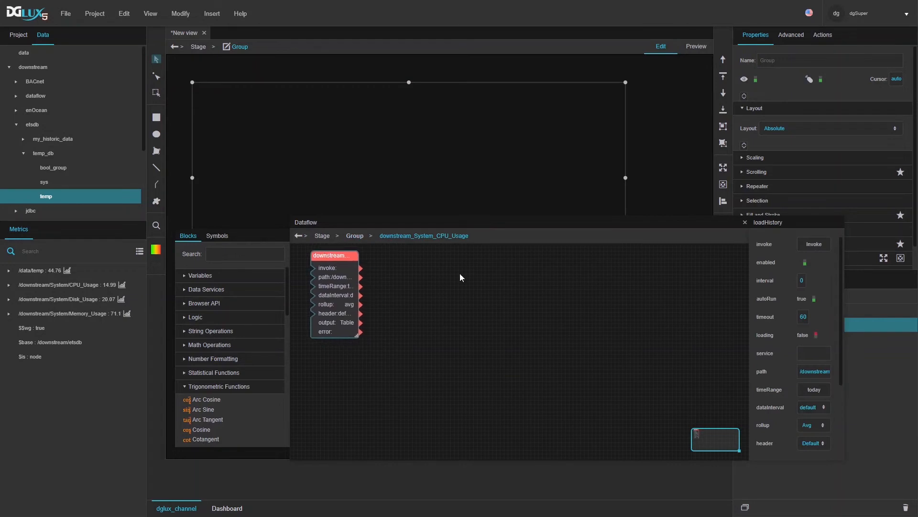
pyautogui.scroll(-3, 798, 407)
pyautogui.moveTo(844, 458); pyautogui.dragTo(873, 493)
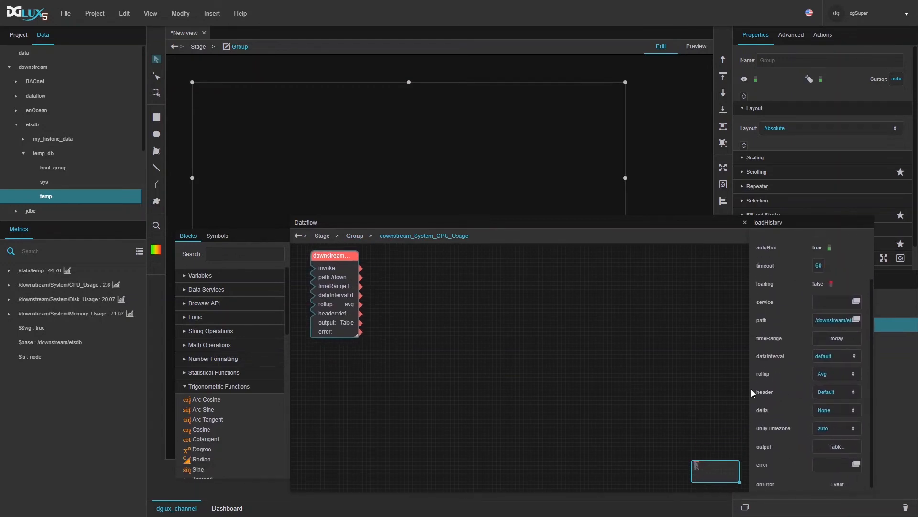
pyautogui.moveTo(556, 222); pyautogui.dragTo(457, 352)
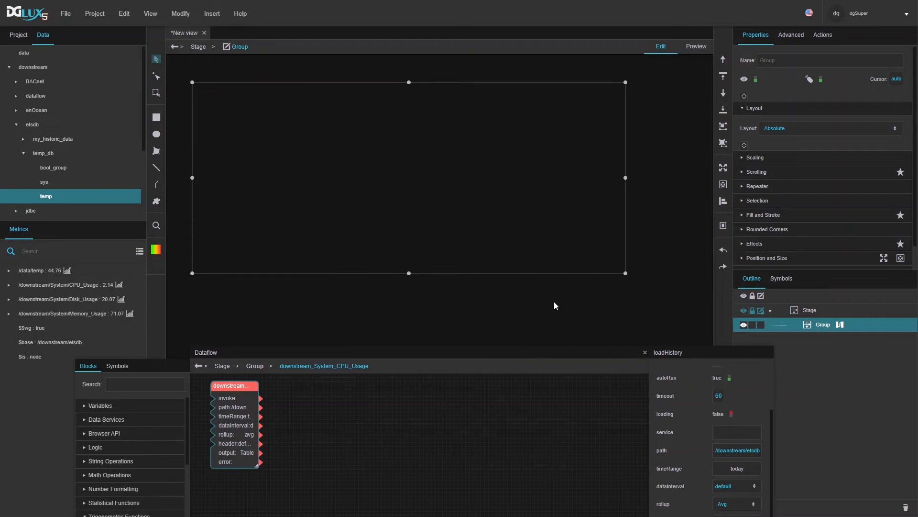
pyautogui.moveTo(508, 351); pyautogui.dragTo(524, 209)
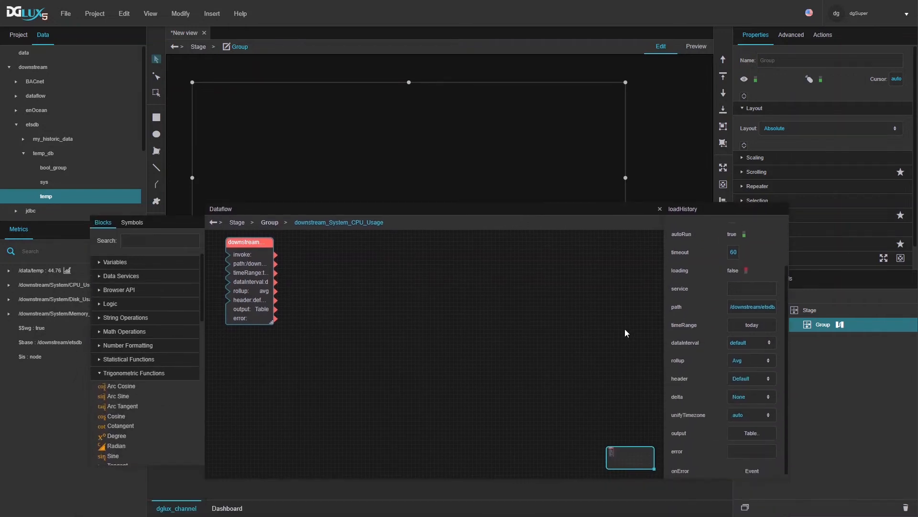
# Step: Set the CPU_Usage history block's timeRange to thisWeek
pyautogui.click(752, 325)
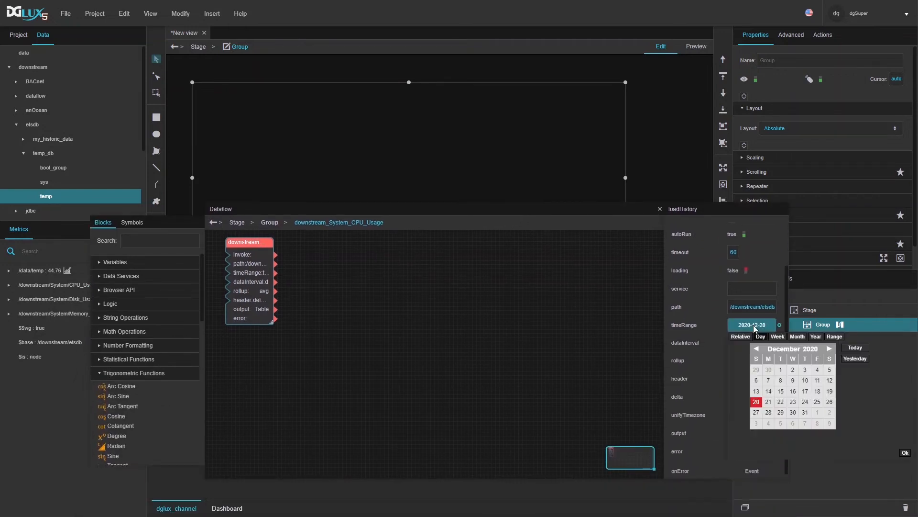
pyautogui.click(778, 337)
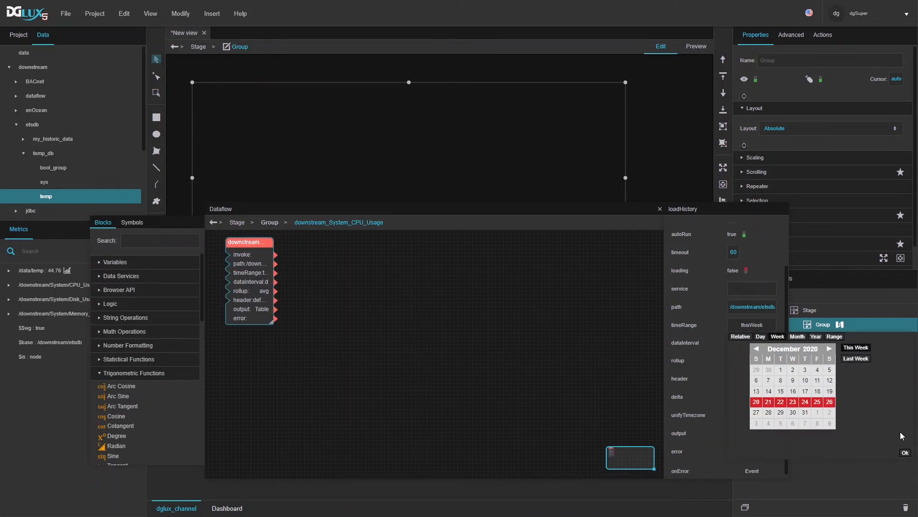
pyautogui.click(905, 453)
# Step: Set the CPU_Usage history block's timeRange to the relative range of the current 7 days
pyautogui.click(756, 326)
pyautogui.click(741, 337)
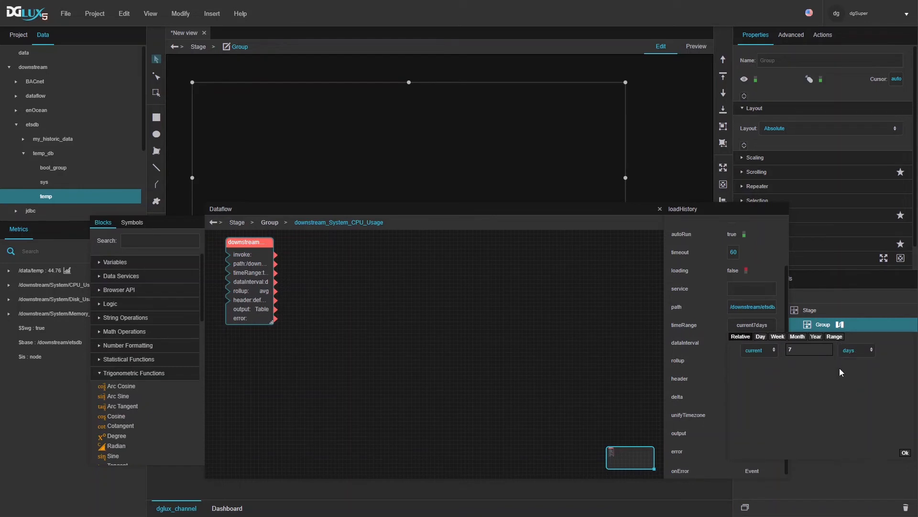
pyautogui.click(905, 453)
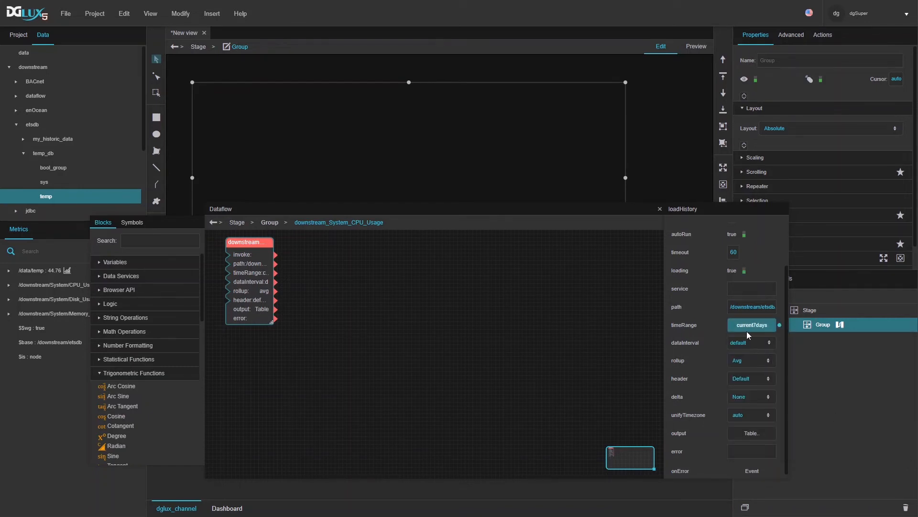
# Step: Set the CPU_Usage history block's dataInterval to One hour and review its output table
pyautogui.click(769, 343)
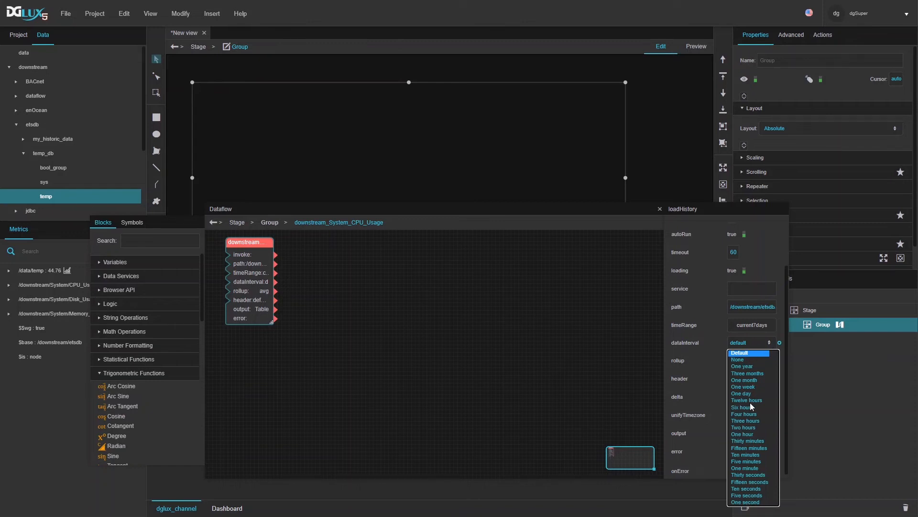
pyautogui.click(743, 434)
pyautogui.click(743, 433)
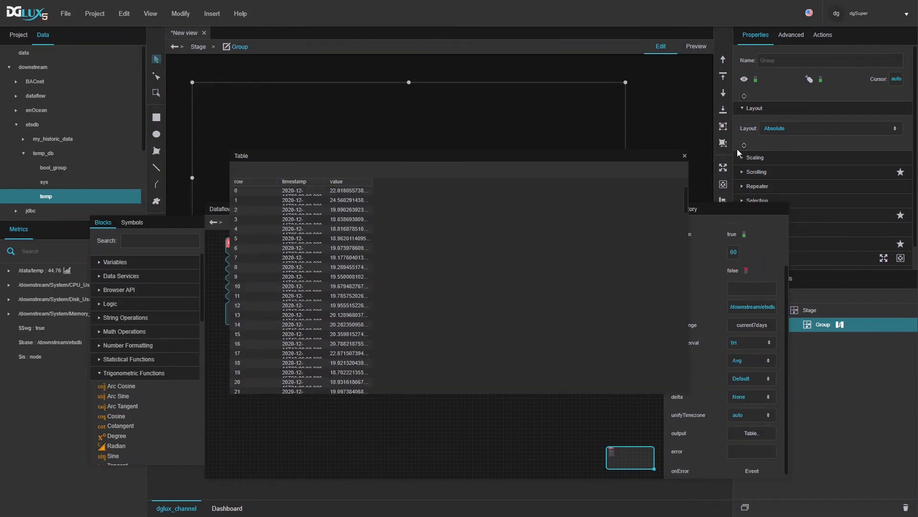
pyautogui.click(685, 156)
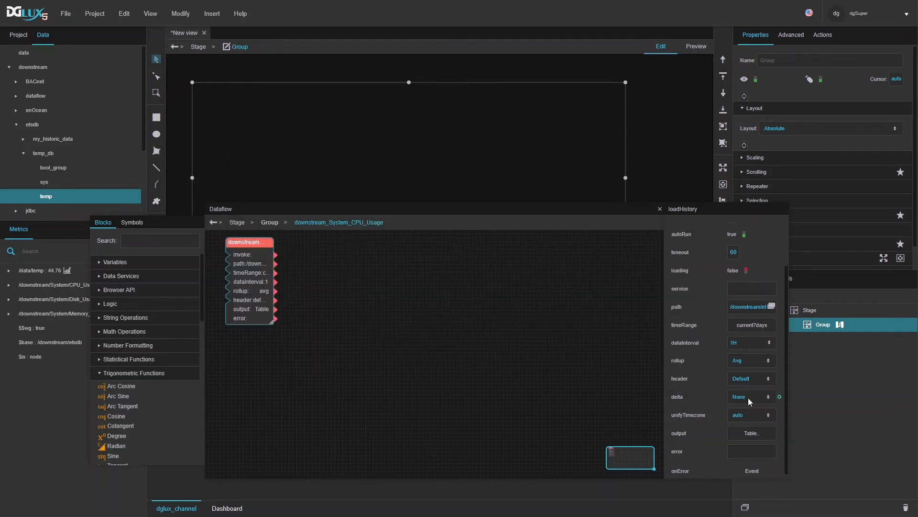
# Step: Check the CPU_Usage history block's rollup options and review its output table through the last rows with a wider timestamp column
pyautogui.click(748, 360)
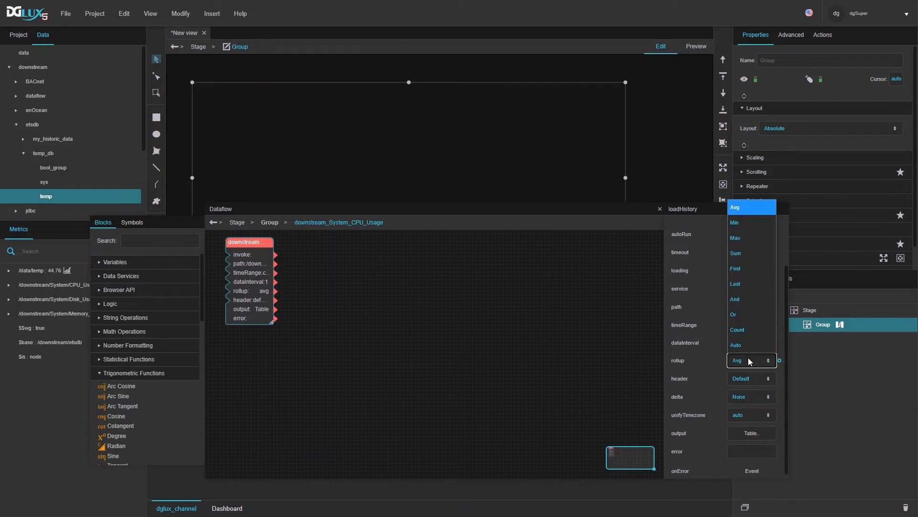
pyautogui.click(700, 352)
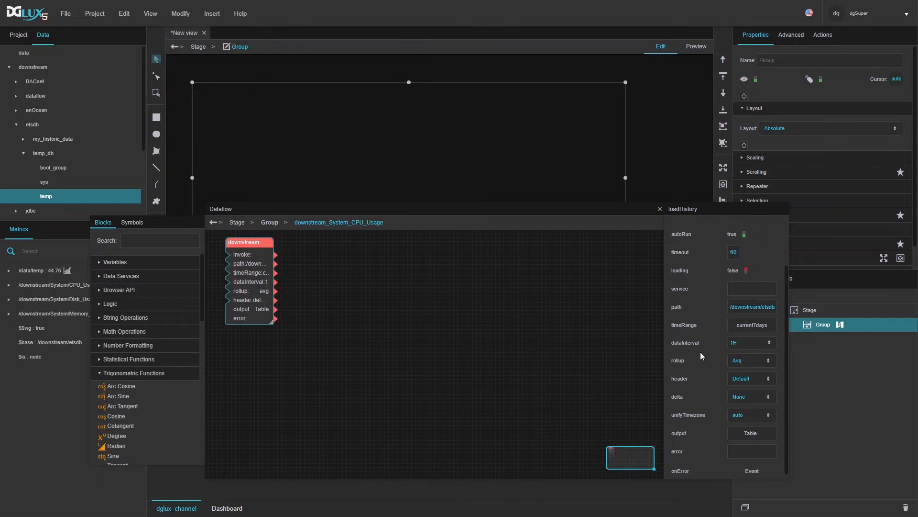
pyautogui.click(746, 431)
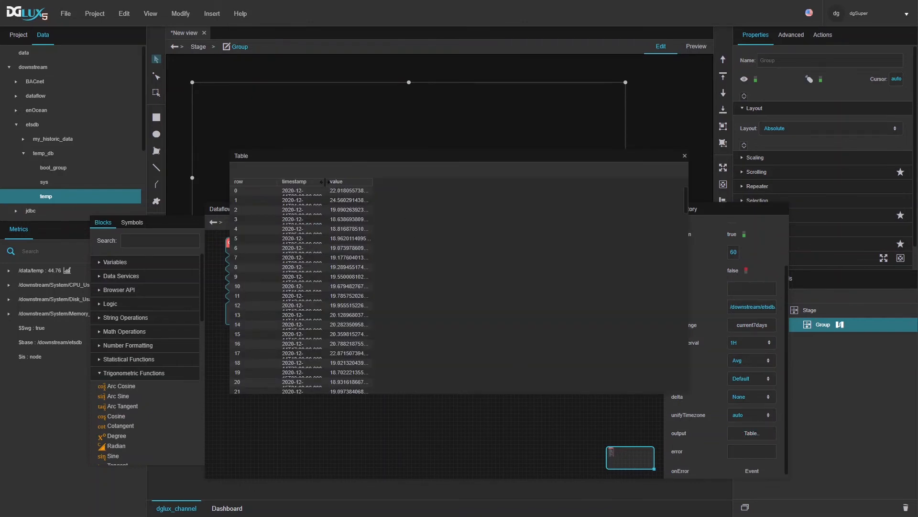
pyautogui.moveTo(325, 181); pyautogui.dragTo(382, 182)
pyautogui.scroll(-20, 346, 255)
pyautogui.scroll(-6, 306, 285)
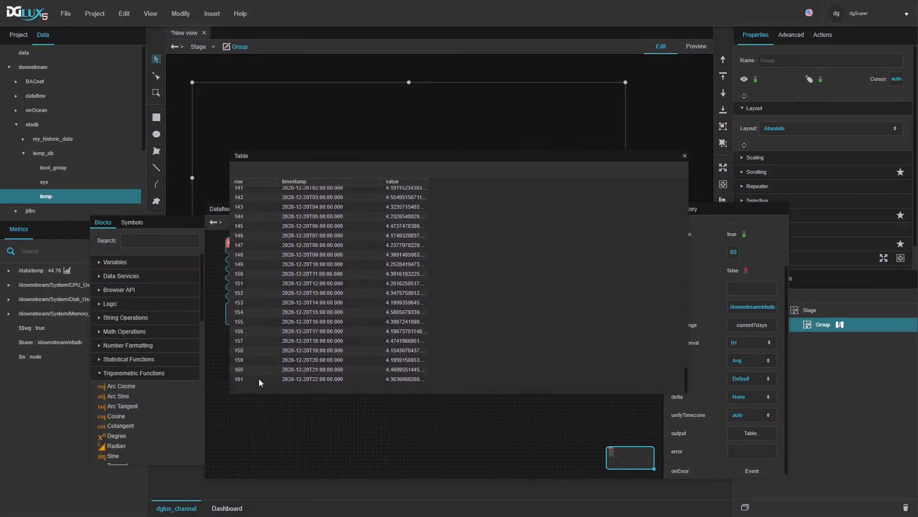
pyautogui.scroll(6, 316, 369)
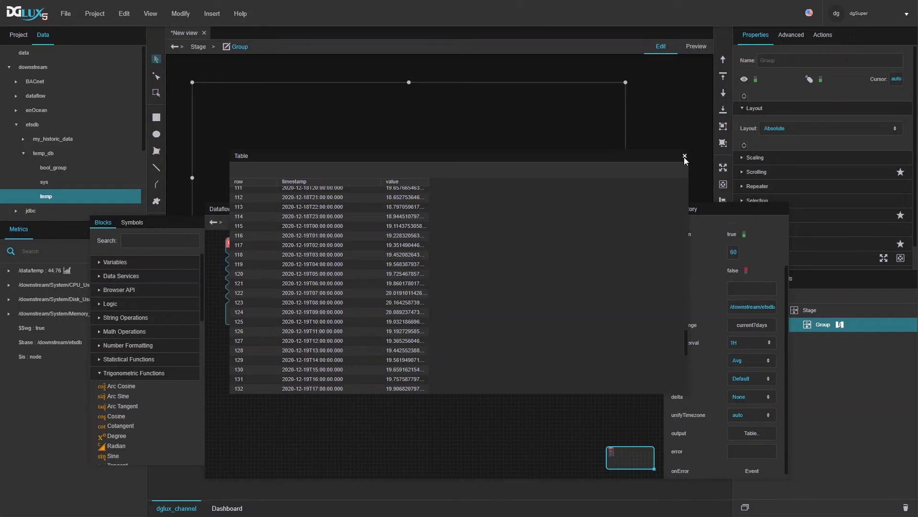
pyautogui.click(685, 156)
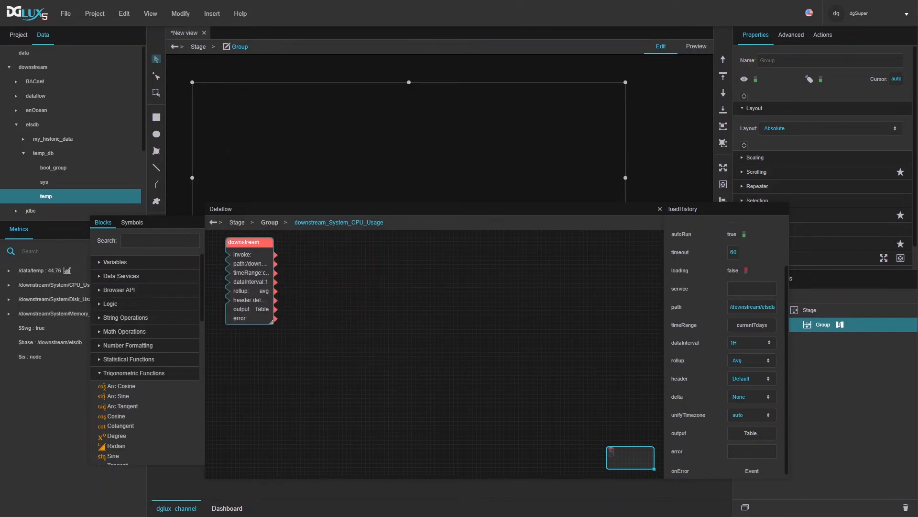
# Step: Add a Column Mapping block below the history block and connect the history block's output to its input
pyautogui.click(152, 240)
pyautogui.write('map')
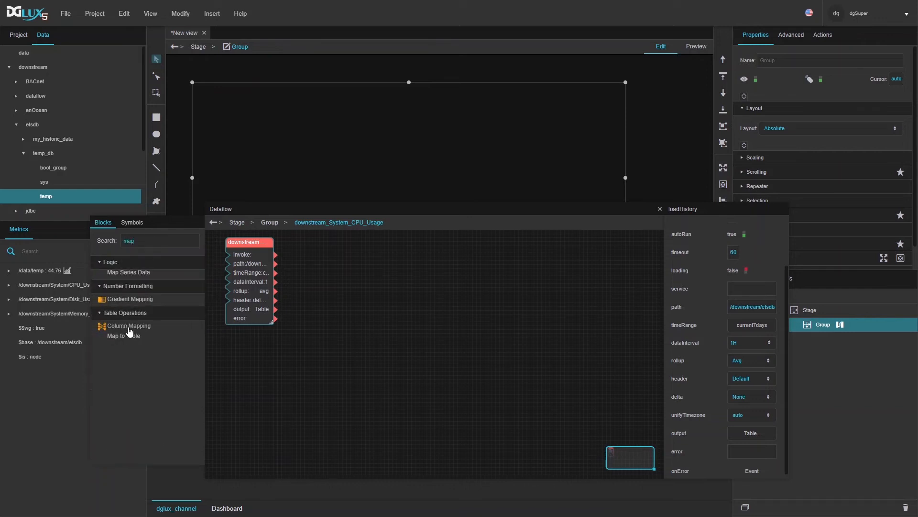
pyautogui.moveTo(125, 327); pyautogui.dragTo(251, 340)
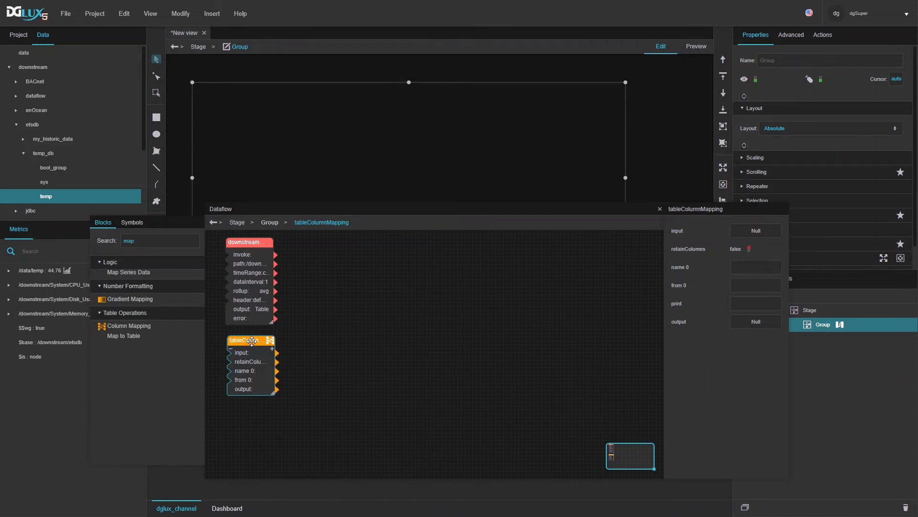
pyautogui.moveTo(280, 212)
pyautogui.mouseDown()
pyautogui.moveTo(276, 235)
pyautogui.moveTo(277, 223)
pyautogui.mouseUp()
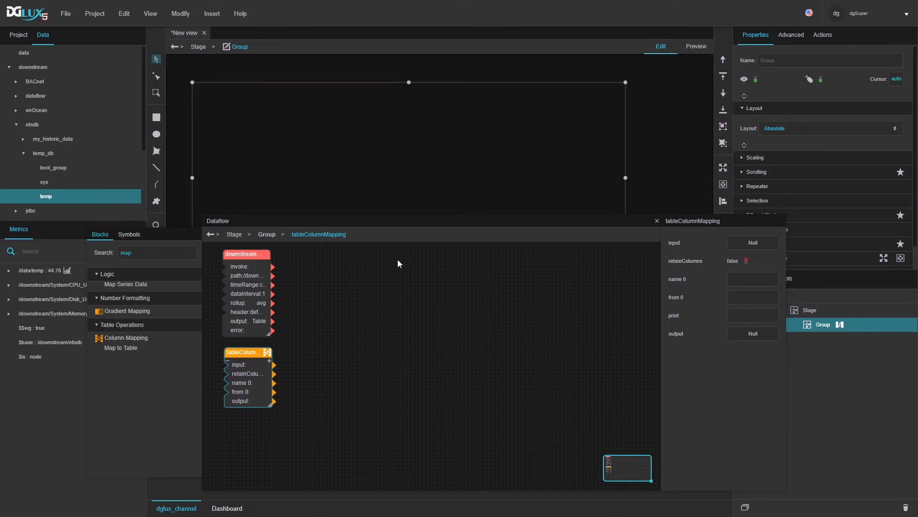
pyautogui.moveTo(254, 322); pyautogui.dragTo(228, 364)
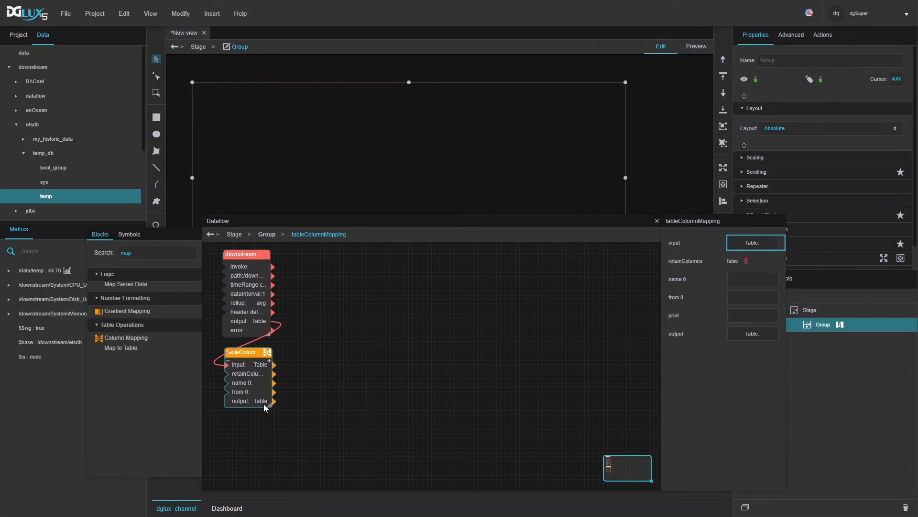
# Step: Widen the Column Mapping block and resize the dataflow window so its property fields are wider
pyautogui.moveTo(269, 405); pyautogui.dragTo(314, 404)
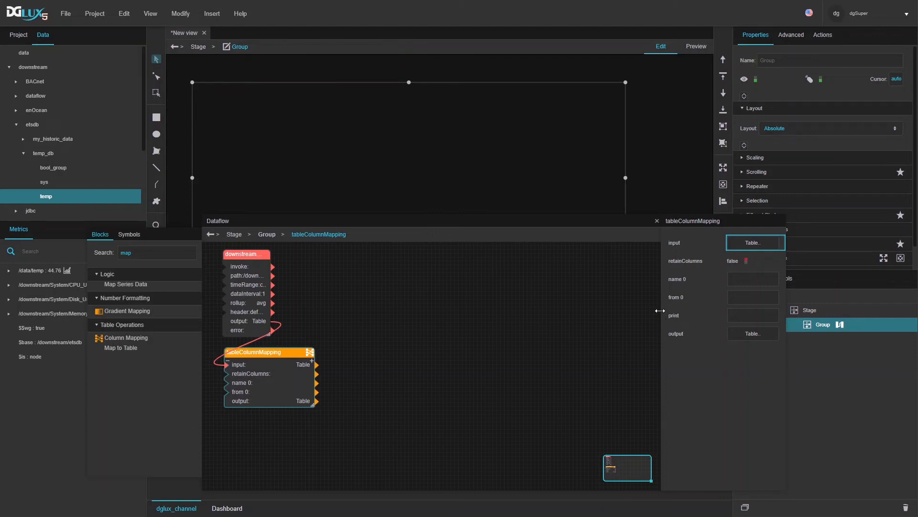
pyautogui.moveTo(660, 312); pyautogui.dragTo(544, 331)
pyautogui.moveTo(648, 338)
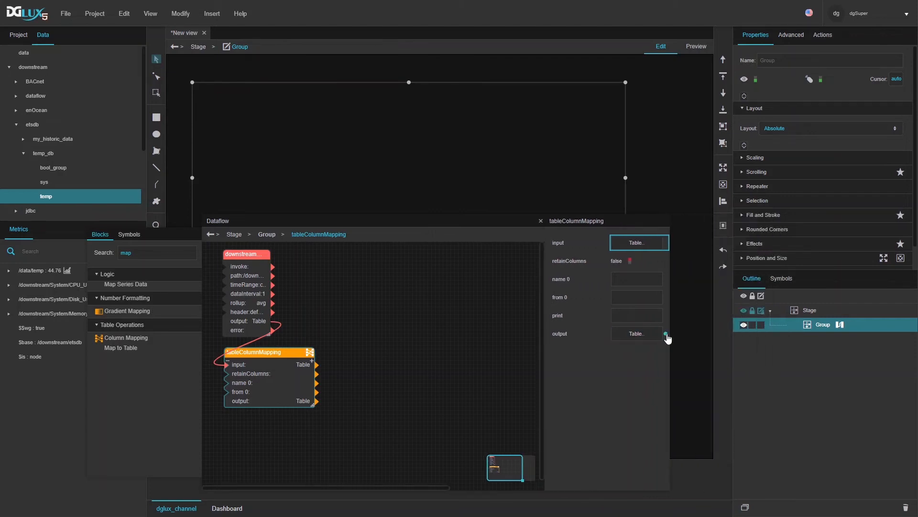
pyautogui.moveTo(668, 333); pyautogui.dragTo(771, 342)
pyautogui.moveTo(669, 362); pyautogui.dragTo(762, 364)
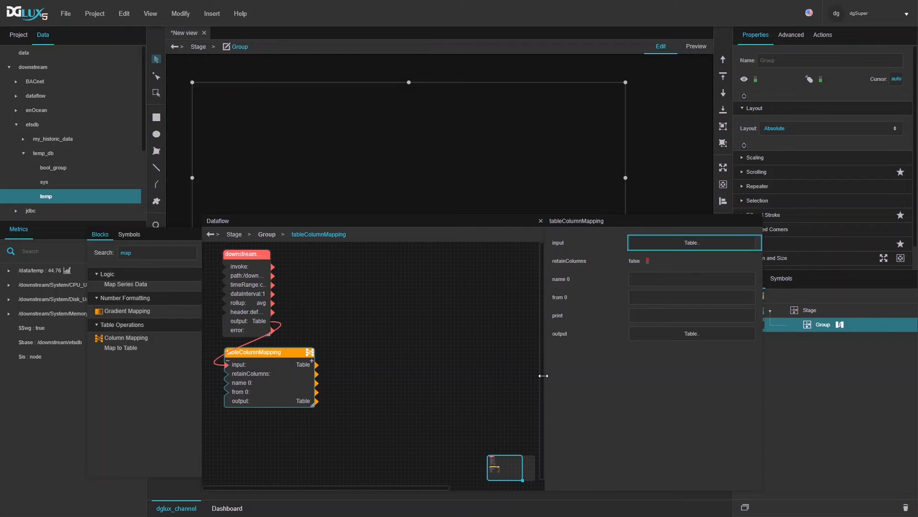
# Step: Add a second name/from pair to the Column Mapping block and set retainColumns to true
pyautogui.click(312, 361)
pyautogui.click(665, 280)
pyautogui.click(647, 261)
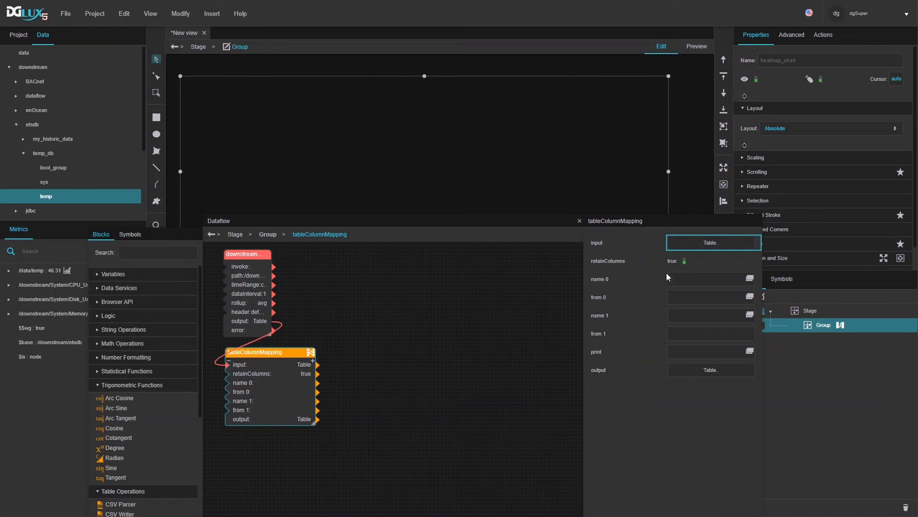
# Step: Set the Column Mapping block's name 0 to date and from 0 to =dateFormat(timestamp, 'yyyy-MM-dd')
pyautogui.click(670, 279)
pyautogui.write('date')
pyautogui.click(678, 297)
pyautogui.write('=dateFormat')
pyautogui.write('(to,')
pyautogui.write('imestamp')
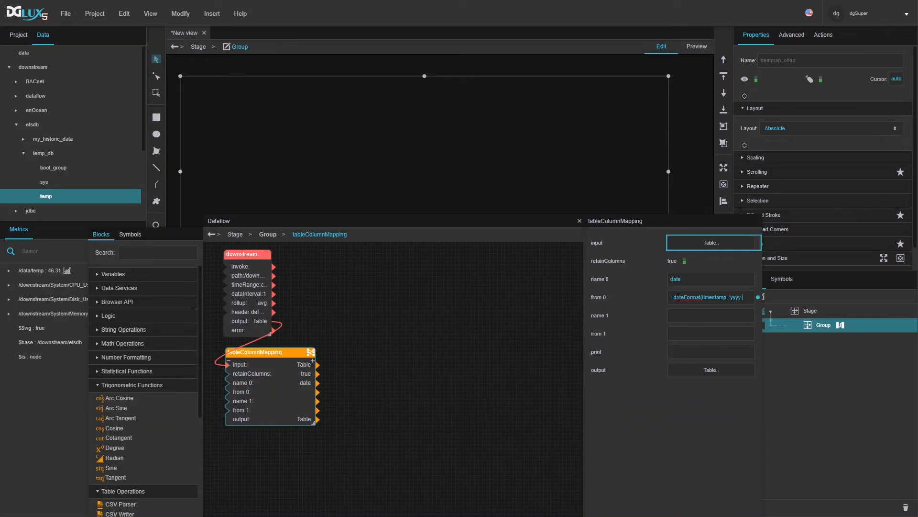
pyautogui.write(", 'yyyy-MM-dd")
pyautogui.write("'")
pyautogui.write(')')
pyautogui.press('Return')
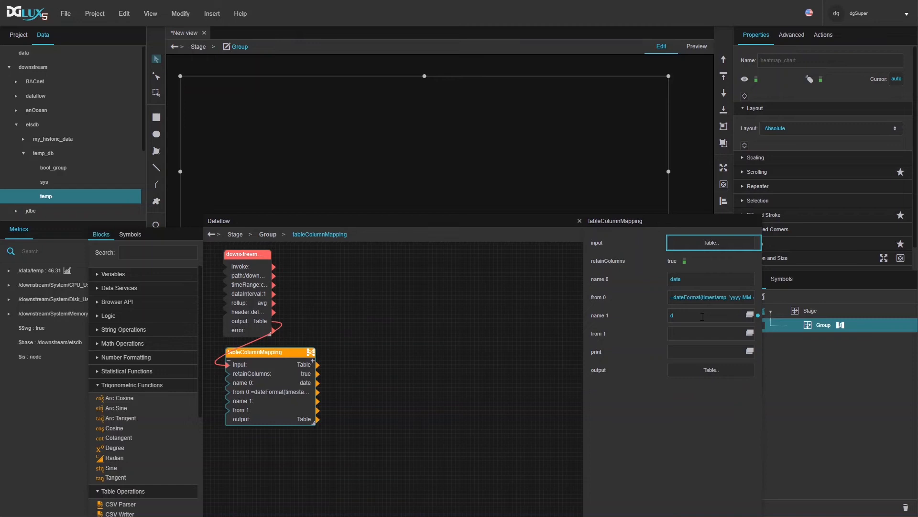
# Step: Set name 1 to display_date and from 1 to =dateFormat(timestamp, 'EEE, MMM d'), and check the Column Mapping block's output table
pyautogui.click(702, 317)
pyautogui.write('display_date')
pyautogui.tripleClick(717, 296)
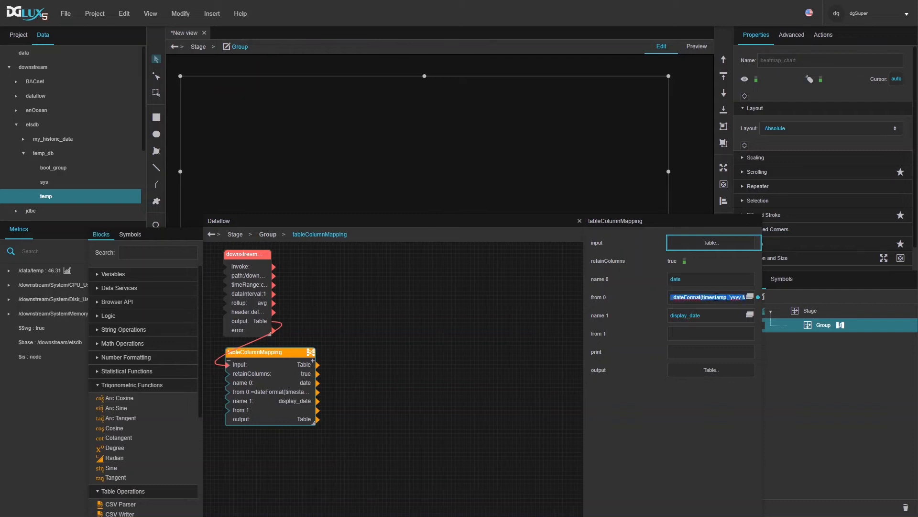
pyautogui.hotkey('ctrl', 'c')
pyautogui.click(703, 333)
pyautogui.hotkey('ctrl', 'v')
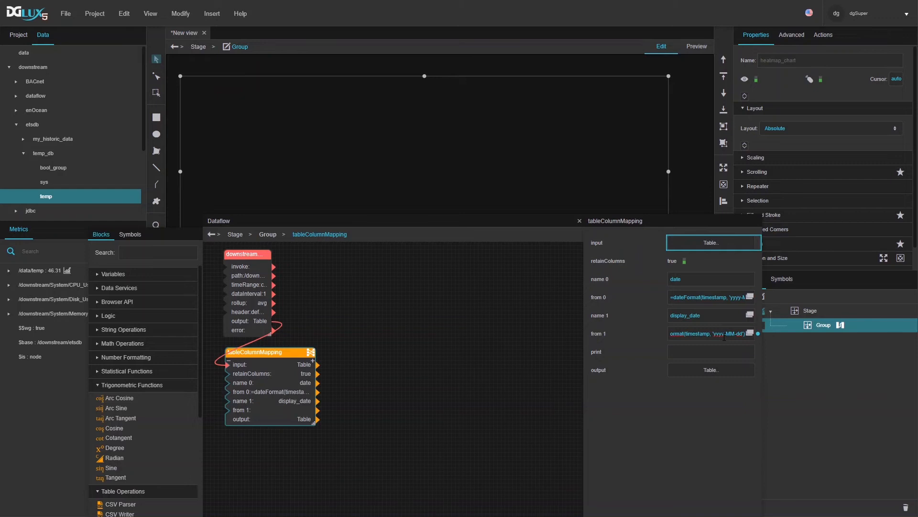
pyautogui.moveTo(712, 333); pyautogui.dragTo(742, 334)
pyautogui.press('BackSpace')
pyautogui.write('EEE, MMM d')
pyautogui.click(711, 369)
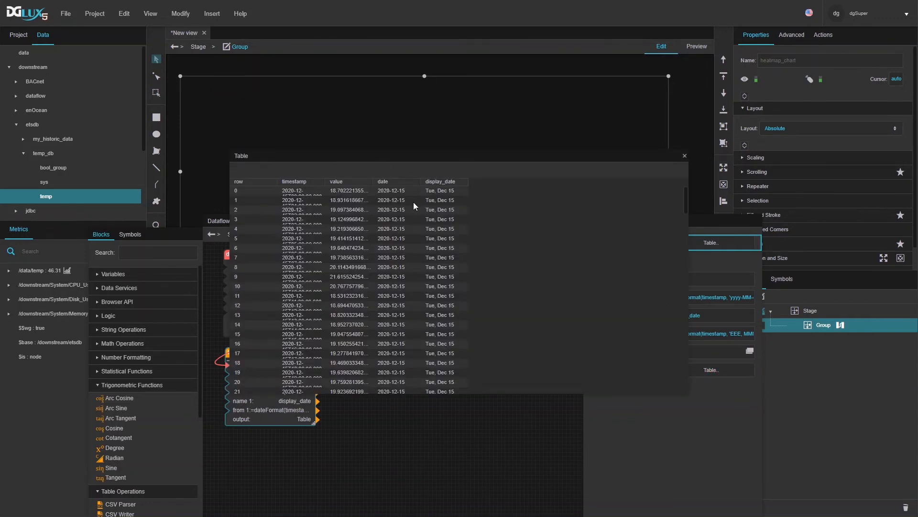
pyautogui.click(685, 156)
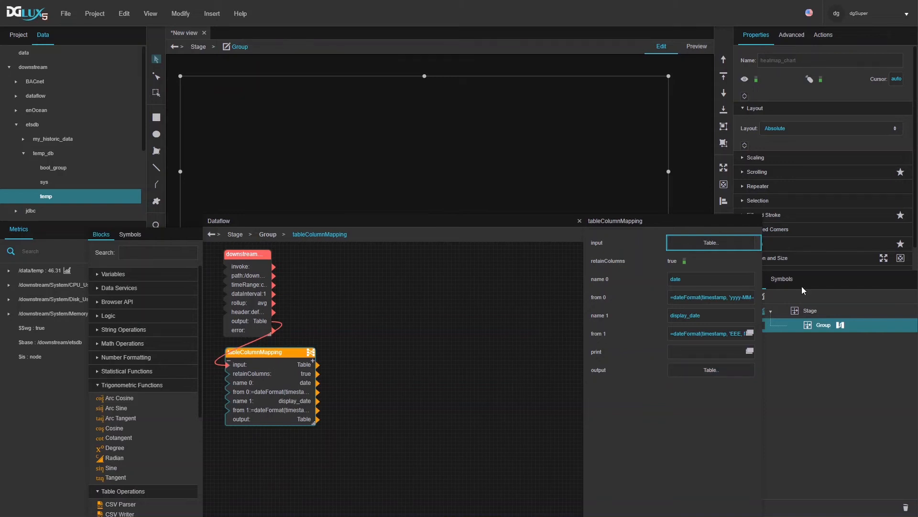
# Step: Add a Group By block beside the Column Mapping block and connect the mapping output to its input
pyautogui.click(168, 254)
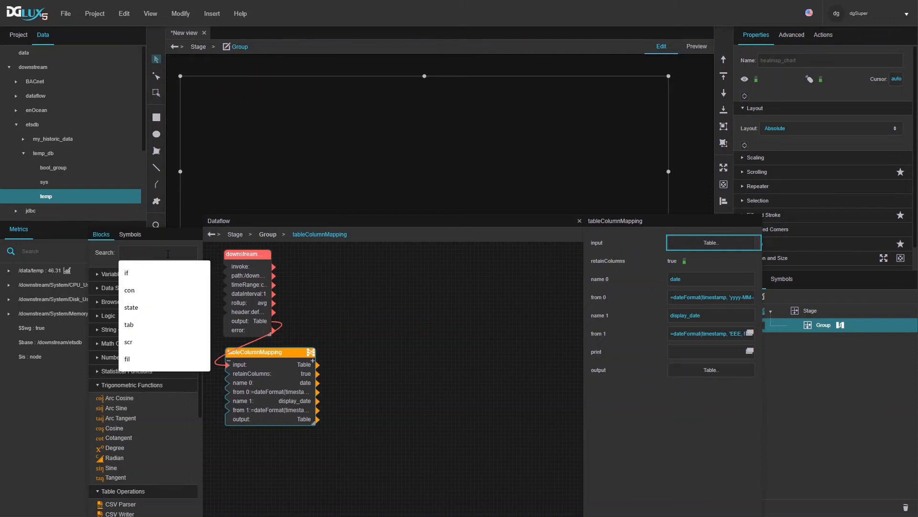
pyautogui.write('group')
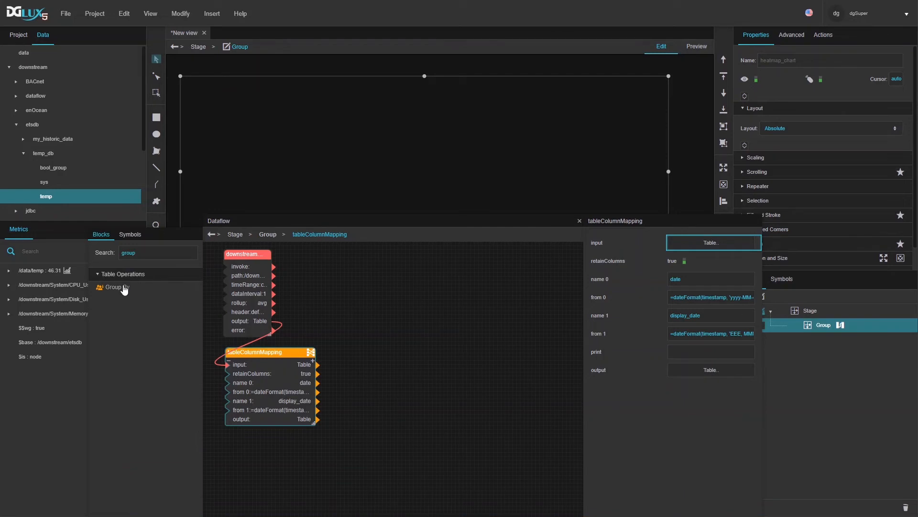
pyautogui.moveTo(119, 287); pyautogui.dragTo(364, 353)
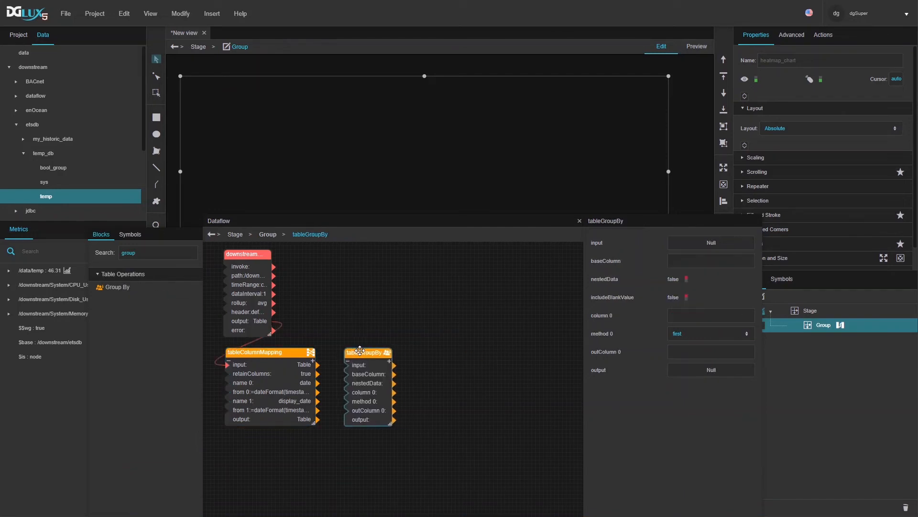
pyautogui.moveTo(317, 419); pyautogui.dragTo(348, 371)
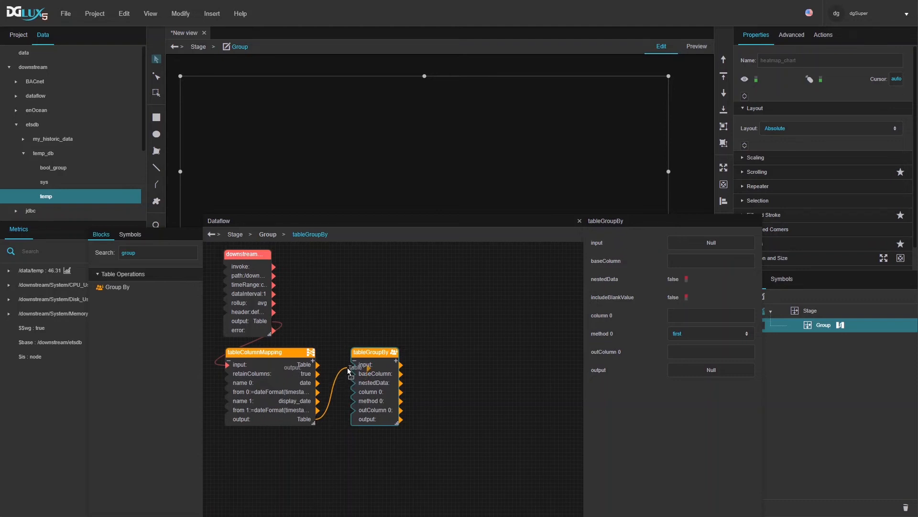
pyautogui.moveTo(349, 371); pyautogui.dragTo(355, 365)
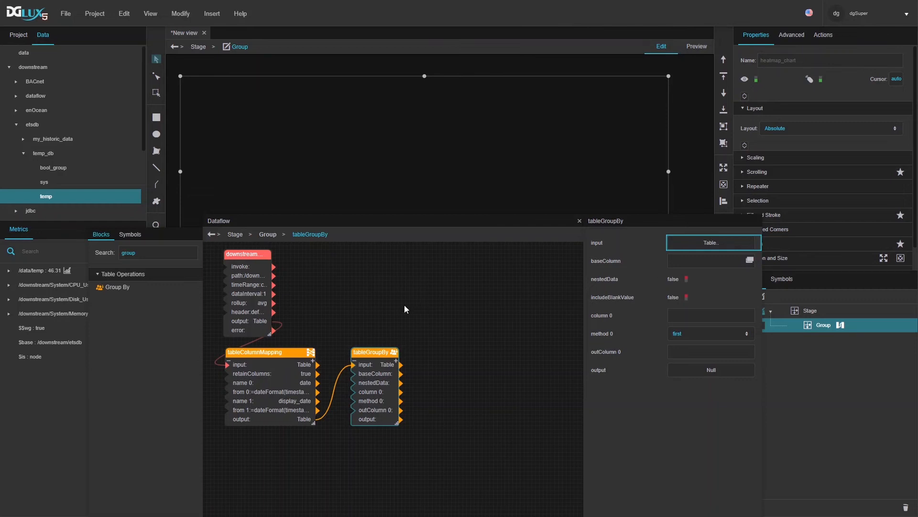
# Step: Set the Group By block's baseColumn to date, column 0 and outColumn 0 to display_date, and nestedData to true
pyautogui.click(677, 261)
pyautogui.write('date')
pyautogui.click(697, 312)
pyautogui.write('display_date')
pyautogui.press('Tab')
pyautogui.press('Tab')
pyautogui.write('display_date')
pyautogui.click(686, 280)
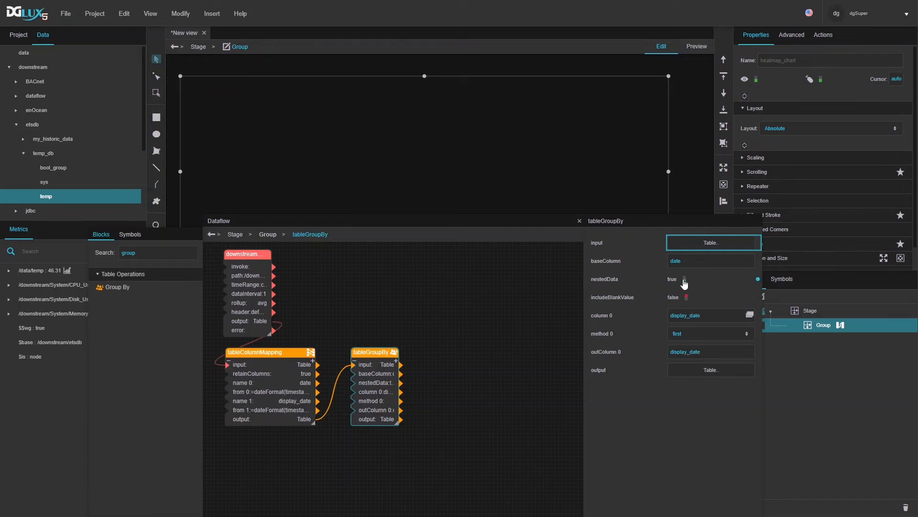
# Step: Open the Group By block's output table, shrink its window and place it above the dataflow window
pyautogui.click(708, 370)
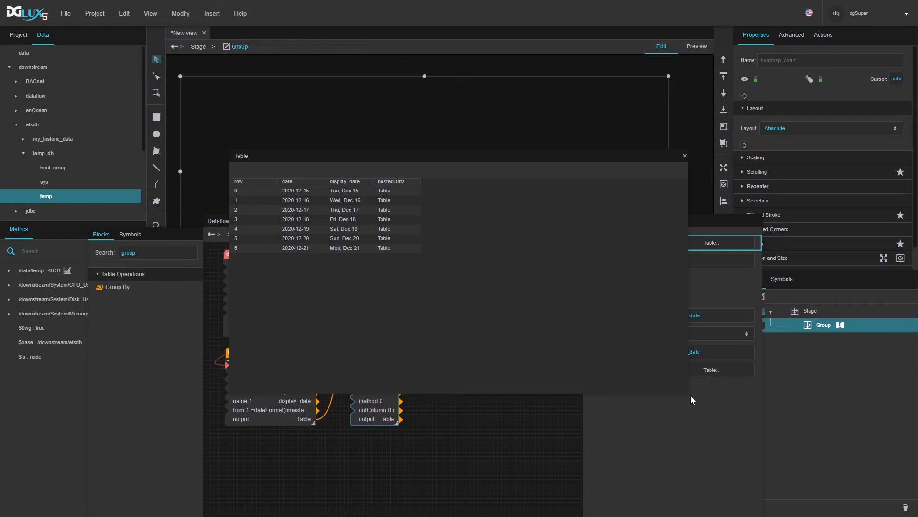
pyautogui.moveTo(689, 394); pyautogui.dragTo(452, 263)
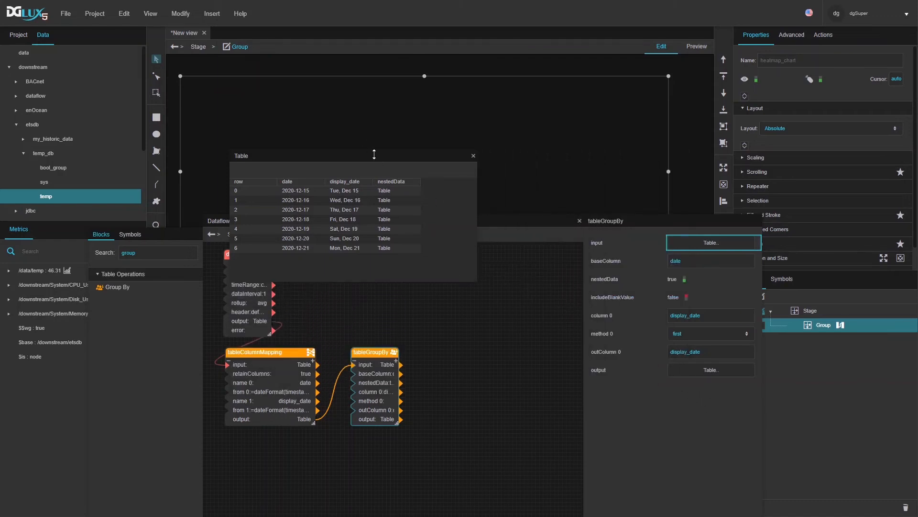
pyautogui.moveTo(376, 159); pyautogui.dragTo(478, 69)
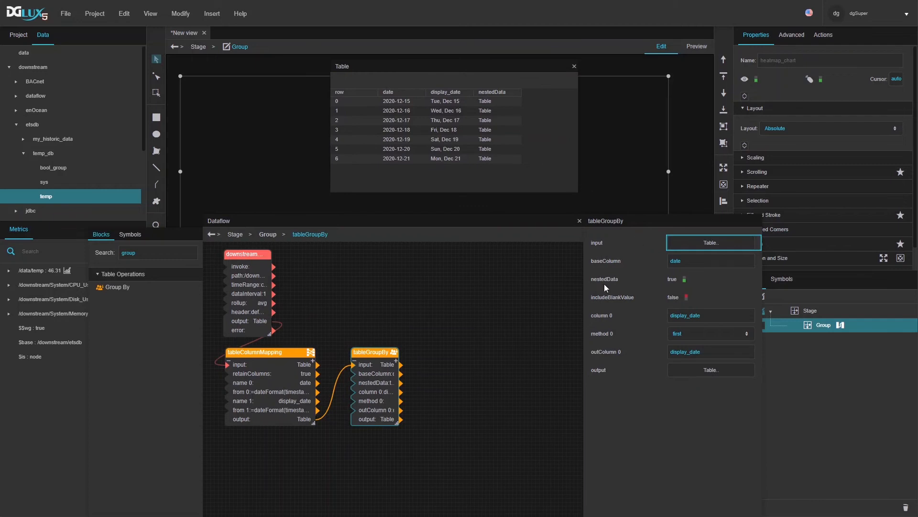
# Step: Examine the Group By block's input table to see which hourly rows share the same date
pyautogui.click(683, 244)
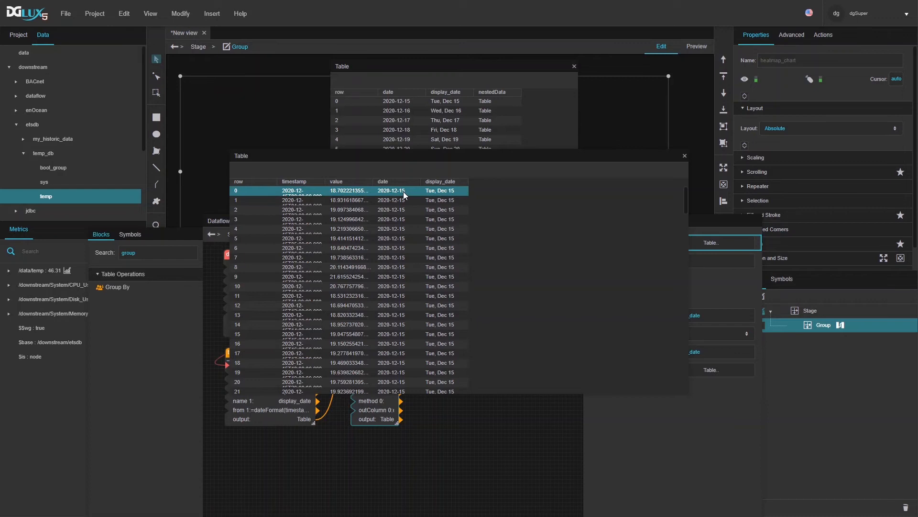
pyautogui.scroll(-2, 403, 191)
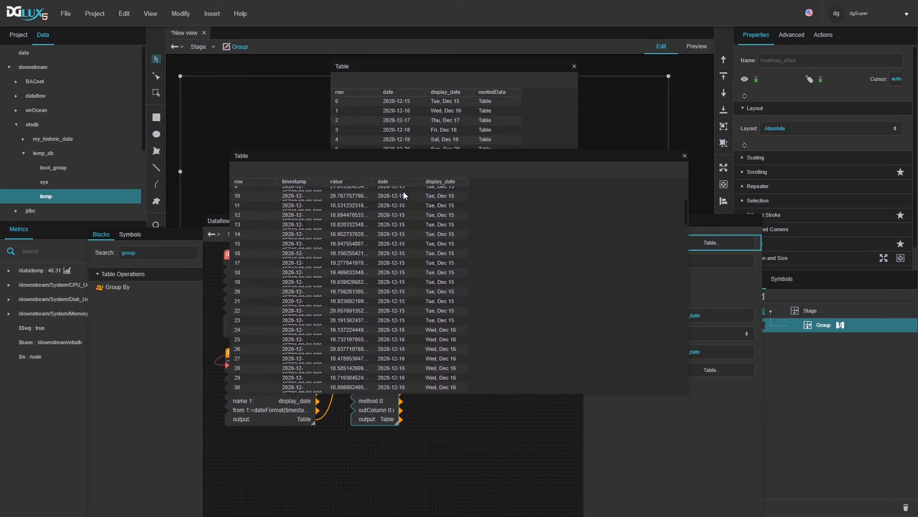
pyautogui.click(402, 319)
pyautogui.click(402, 316)
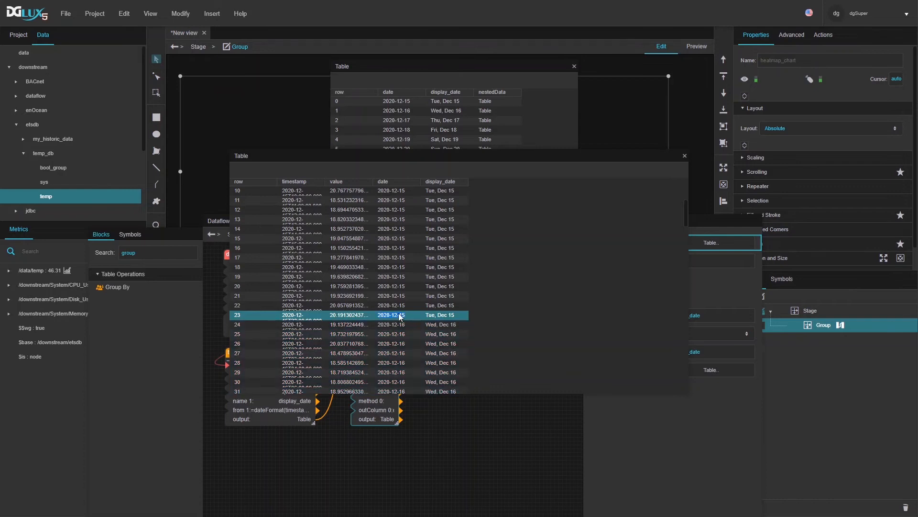
pyautogui.scroll(1, 393, 315)
pyautogui.scroll(1, 397, 266)
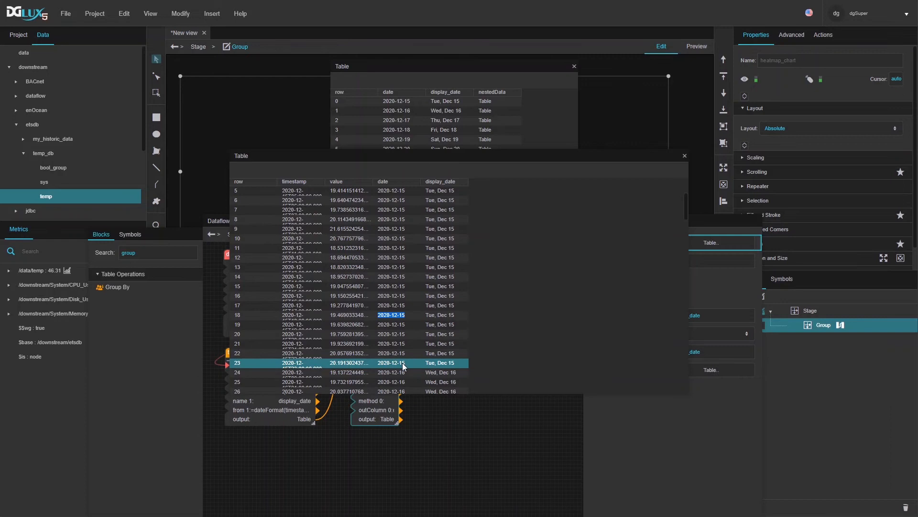
pyautogui.scroll(1, 417, 207)
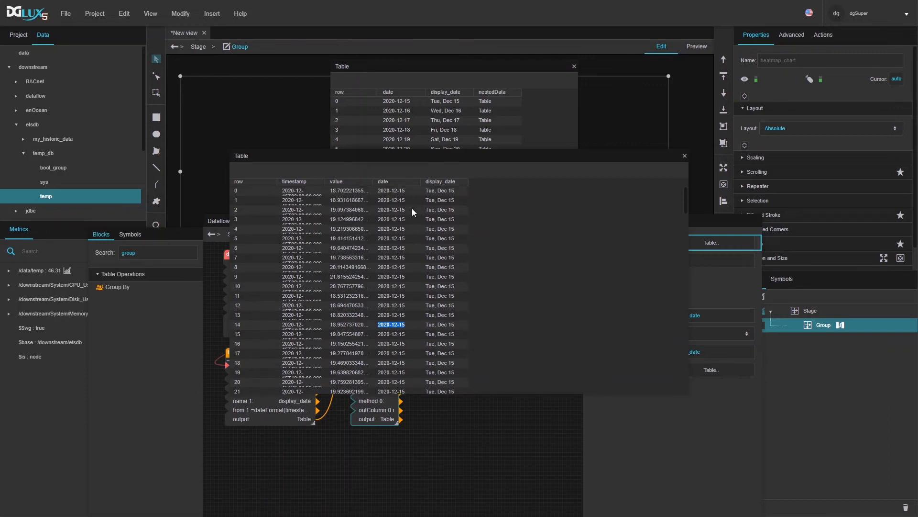
pyautogui.click(685, 156)
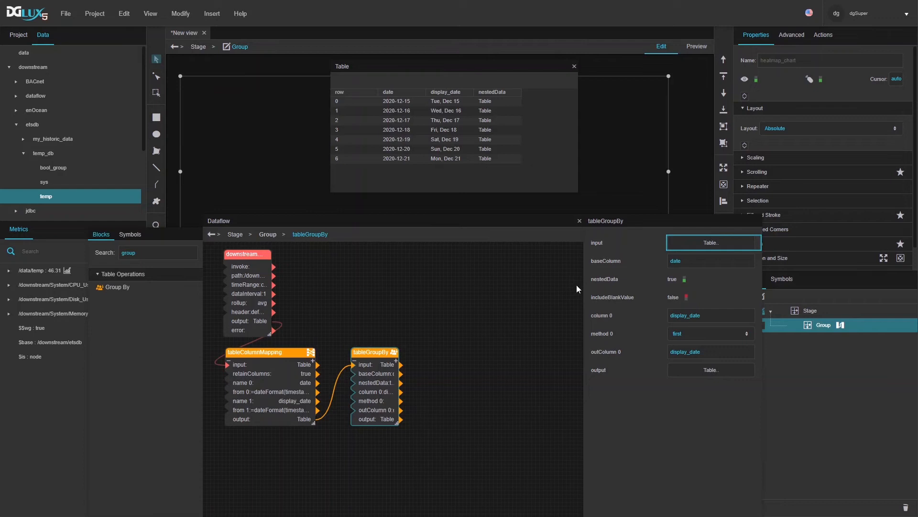
# Step: Narrow the dataflow window, insert a Chart inside the Group, and lower the dataflow window's upper edge to uncover the chart area
pyautogui.moveTo(583, 285); pyautogui.dragTo(542, 291)
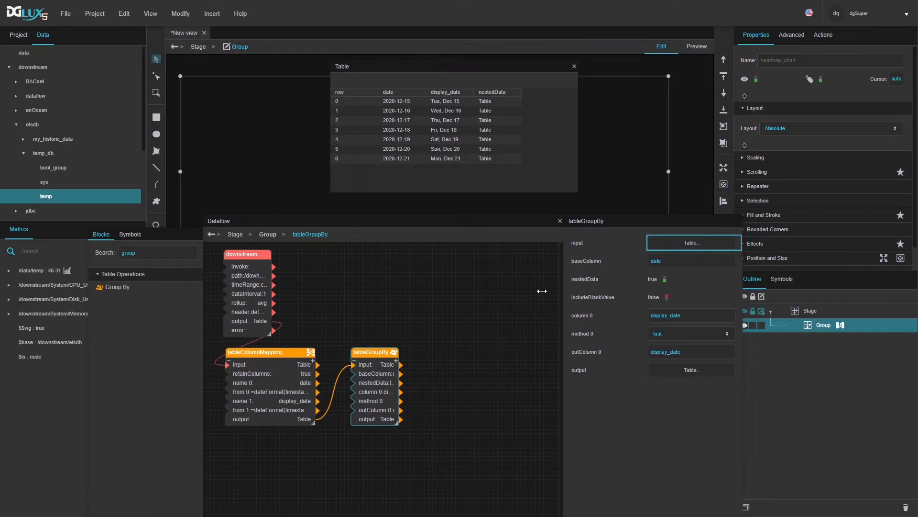
pyautogui.rightClick(816, 328)
pyautogui.moveTo(864, 317)
pyautogui.moveTo(792, 326)
pyautogui.click(843, 325)
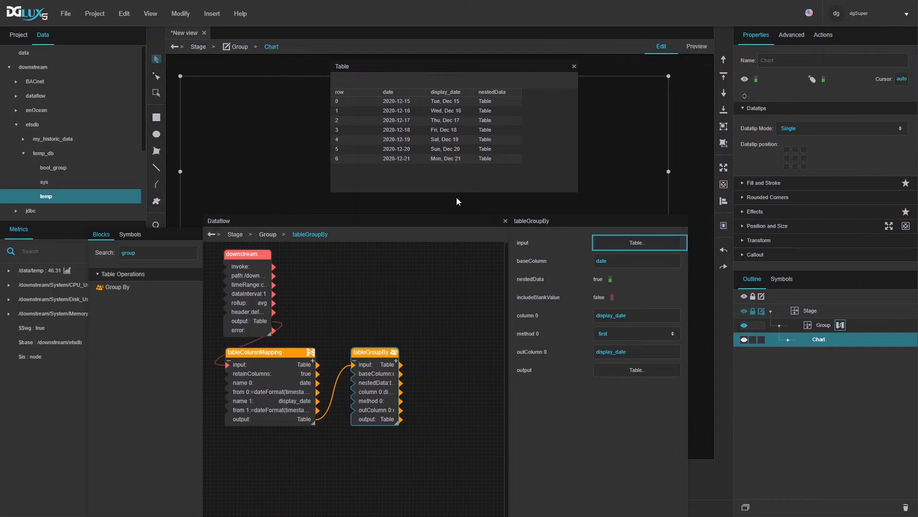
pyautogui.moveTo(452, 220); pyautogui.dragTo(448, 277)
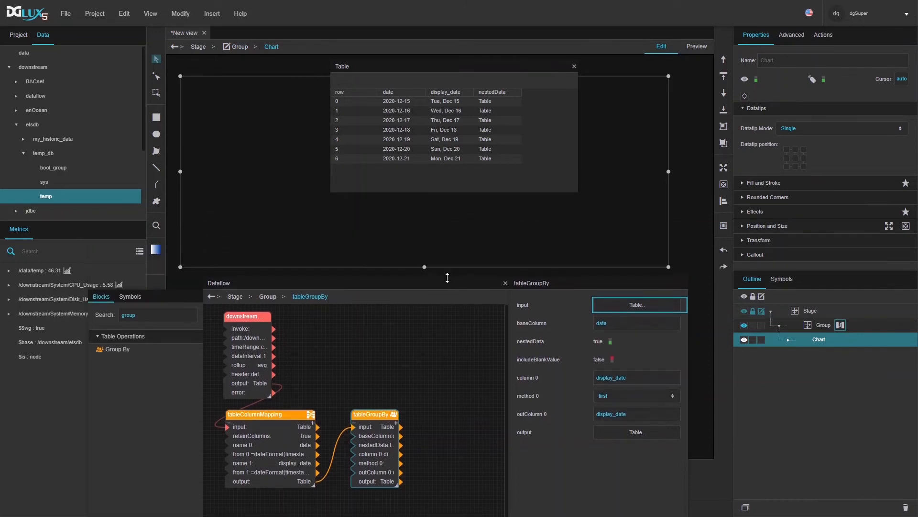
pyautogui.click(788, 340)
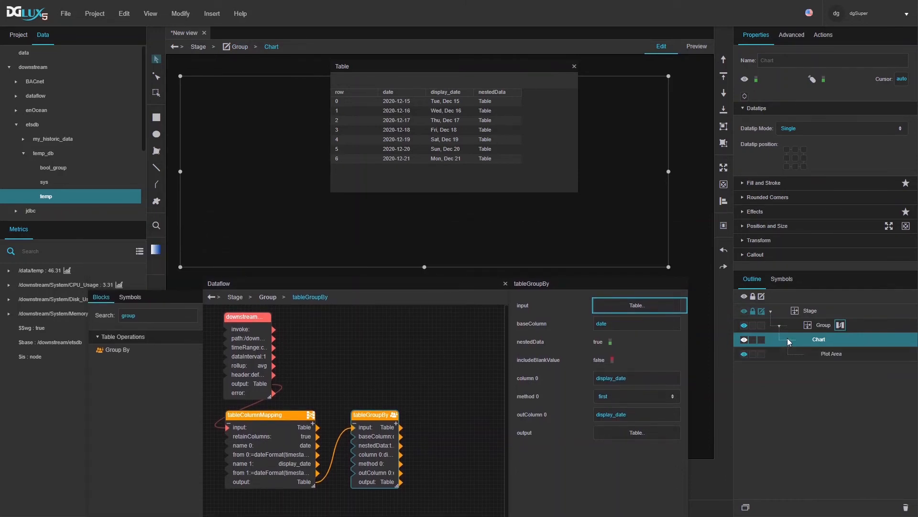
# Step: Add the date column to the chart as a Line Series with Category Axes, using display_date vertically and date horizontally
pyautogui.moveTo(409, 93); pyautogui.dragTo(297, 189)
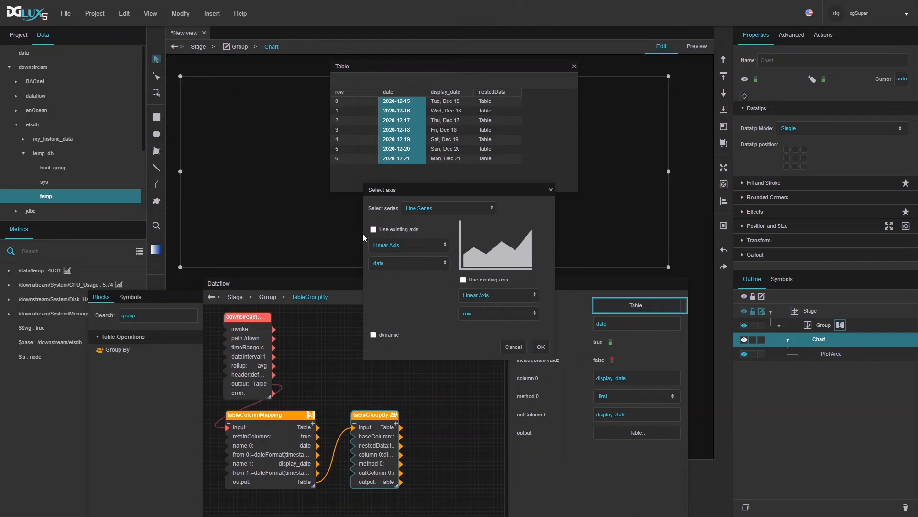
pyautogui.click(381, 243)
pyautogui.click(423, 289)
pyautogui.click(487, 298)
pyautogui.click(469, 343)
pyautogui.click(478, 314)
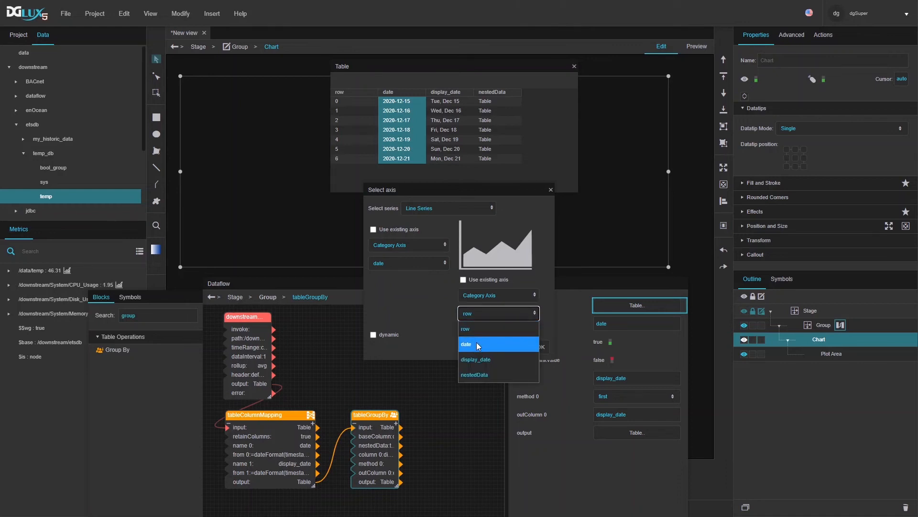
pyautogui.click(482, 342)
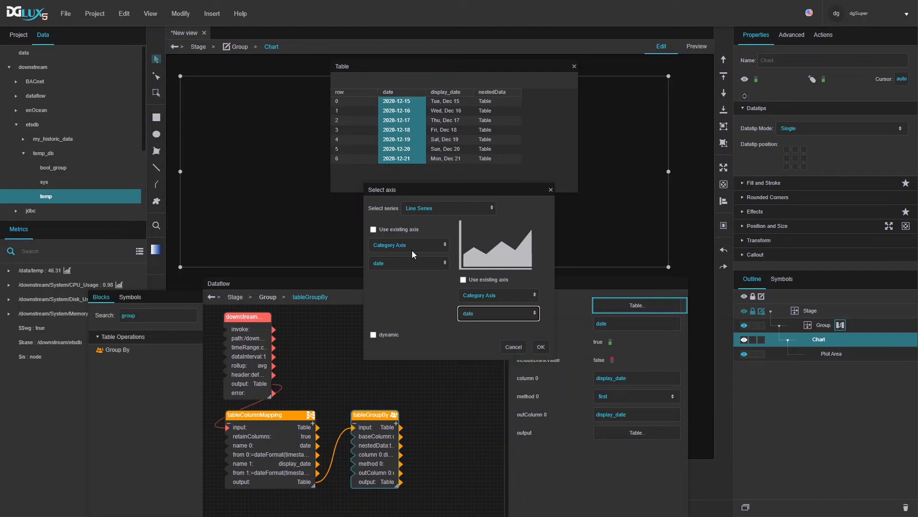
pyautogui.click(392, 263)
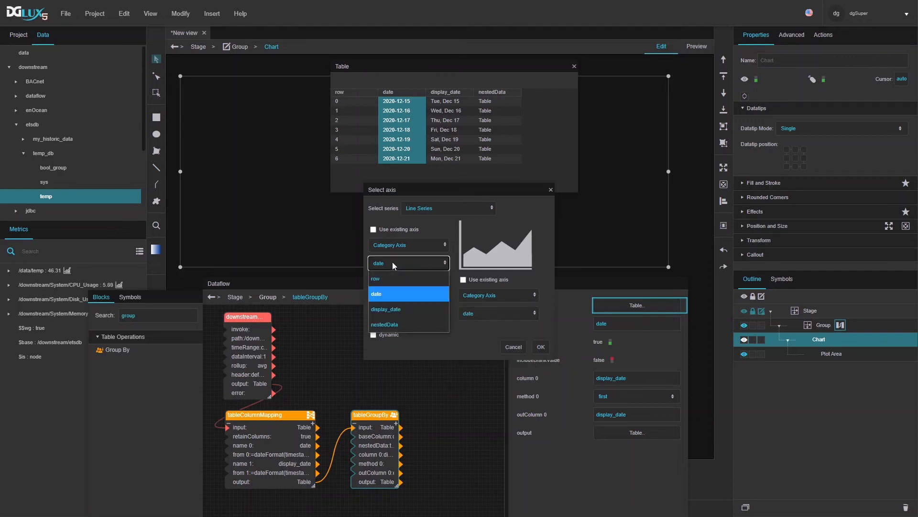
pyautogui.click(391, 310)
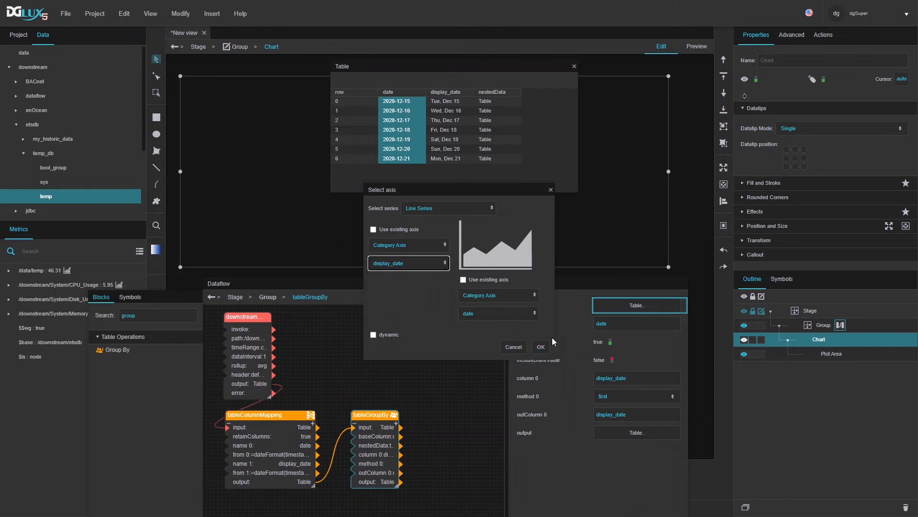
pyautogui.click(539, 347)
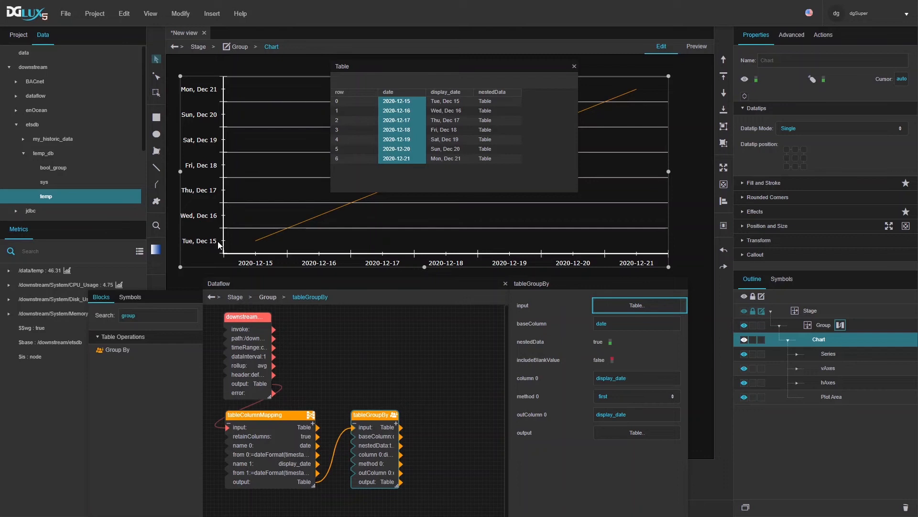
# Step: Add a Sort block beside the Group By block and connect the Group By output to its input
pyautogui.doubleClick(153, 311)
pyautogui.write('sort')
pyautogui.moveTo(102, 350); pyautogui.dragTo(427, 405)
pyautogui.moveTo(401, 481); pyautogui.dragTo(434, 414)
# Step: Set the Sort block's Column to row and its order to Descending
pyautogui.click(619, 323)
pyautogui.write('row')
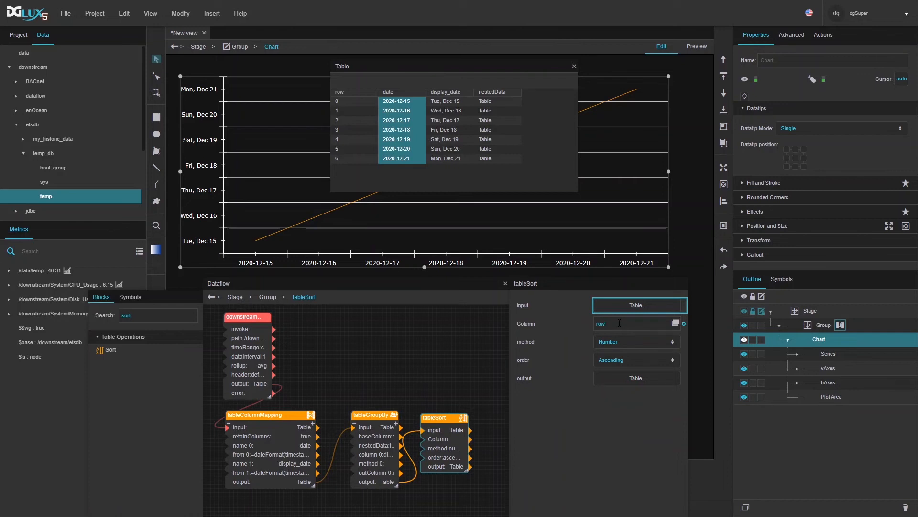
pyautogui.click(624, 360)
pyautogui.click(616, 387)
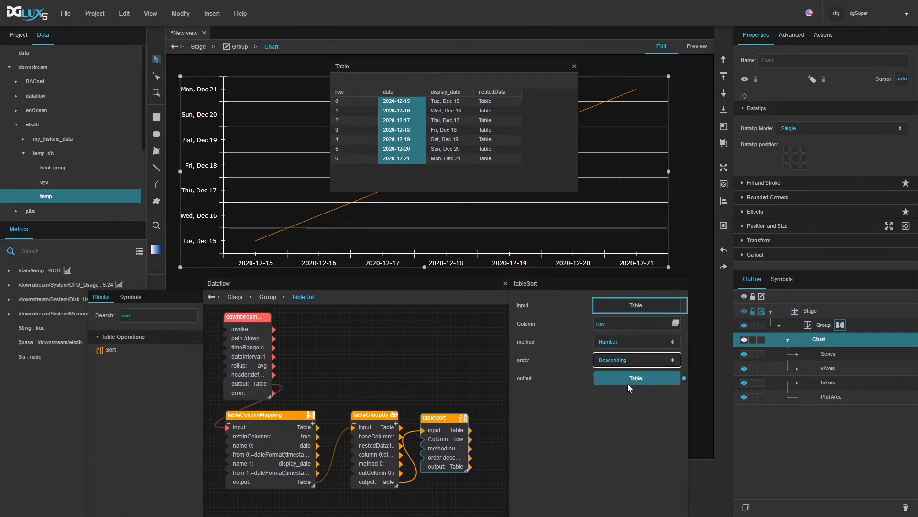
# Step: Bind the Sort block's output to the vertical axis renderer's Data Provider, and move the Group By and Sort blocks closer to Column Mapping
pyautogui.click(797, 368)
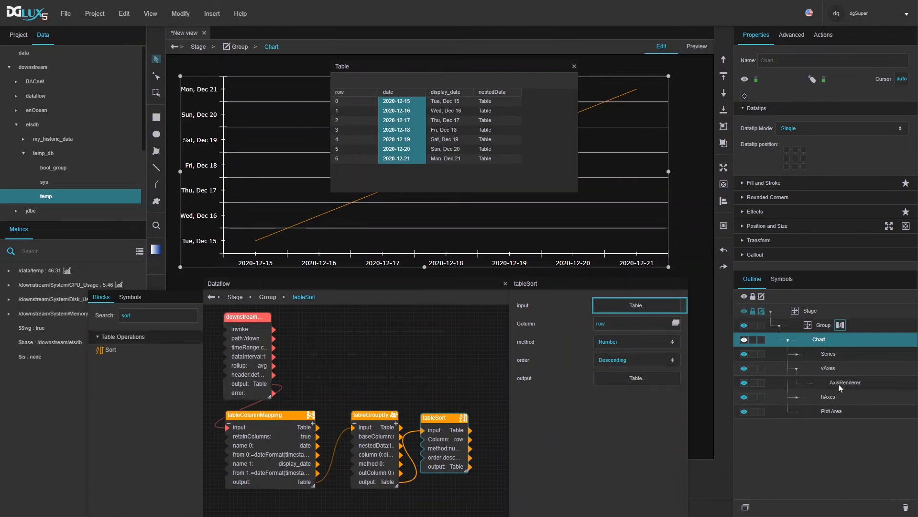
pyautogui.click(839, 383)
pyautogui.scroll(-5, 790, 142)
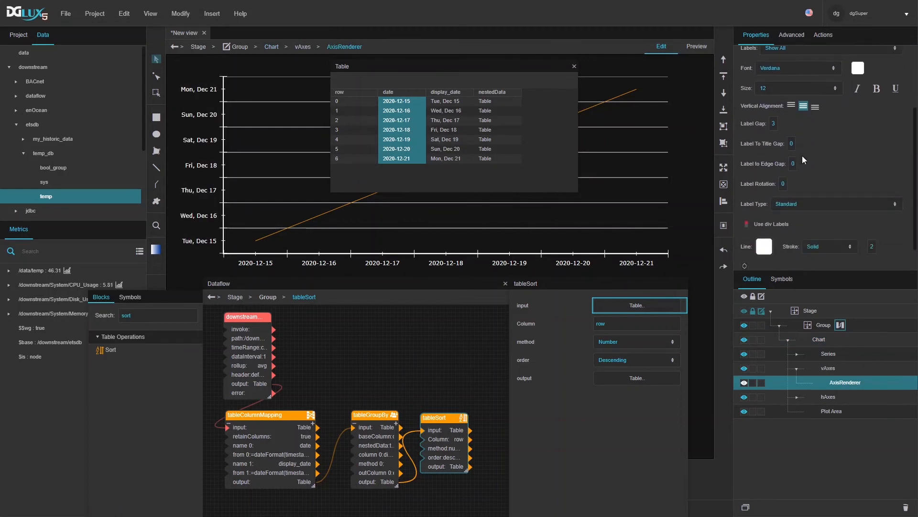
pyautogui.scroll(5, 789, 217)
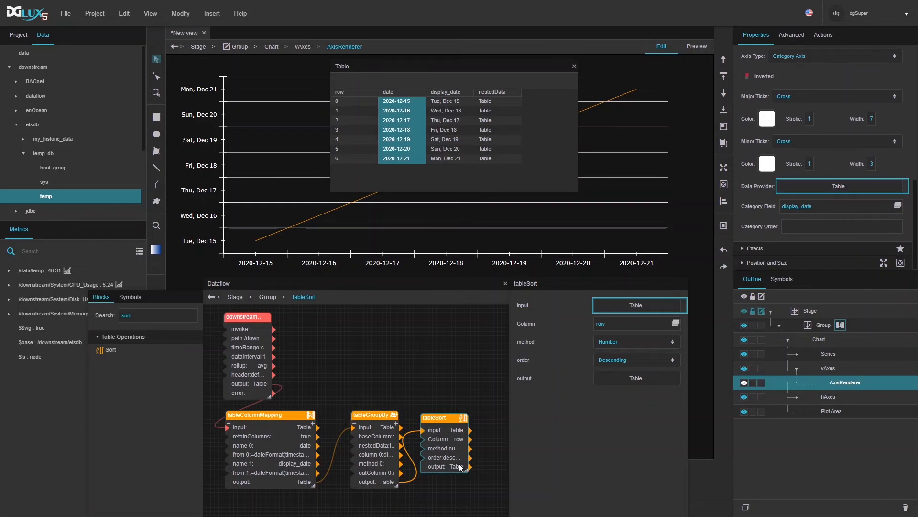
pyautogui.moveTo(470, 466); pyautogui.dragTo(784, 187)
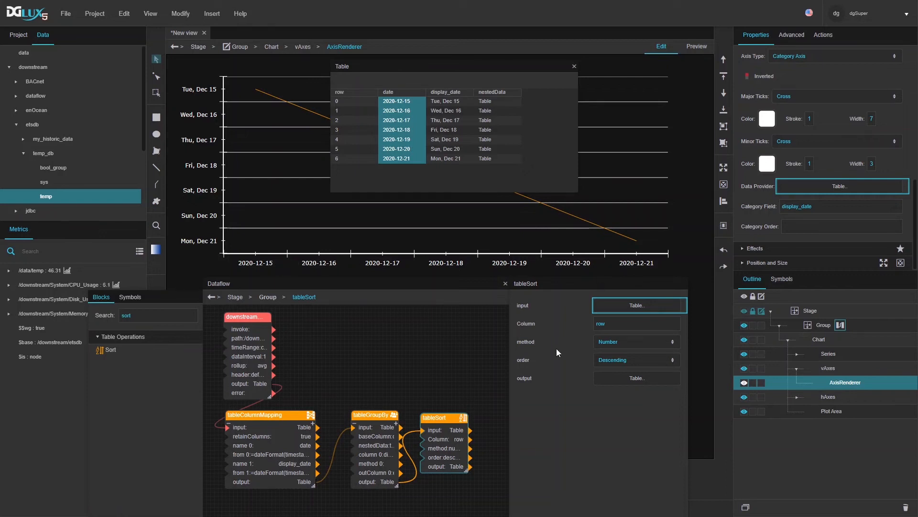
pyautogui.moveTo(372, 414); pyautogui.dragTo(356, 413)
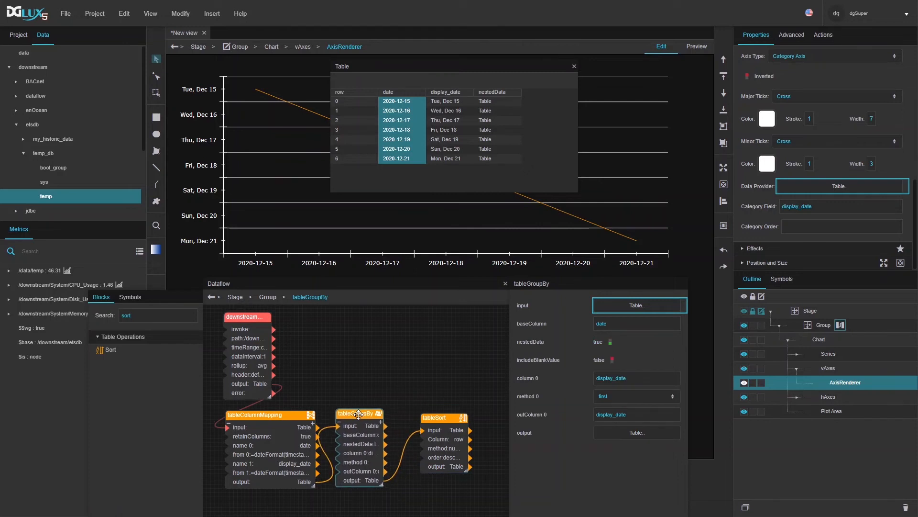
pyautogui.moveTo(431, 415); pyautogui.dragTo(416, 417)
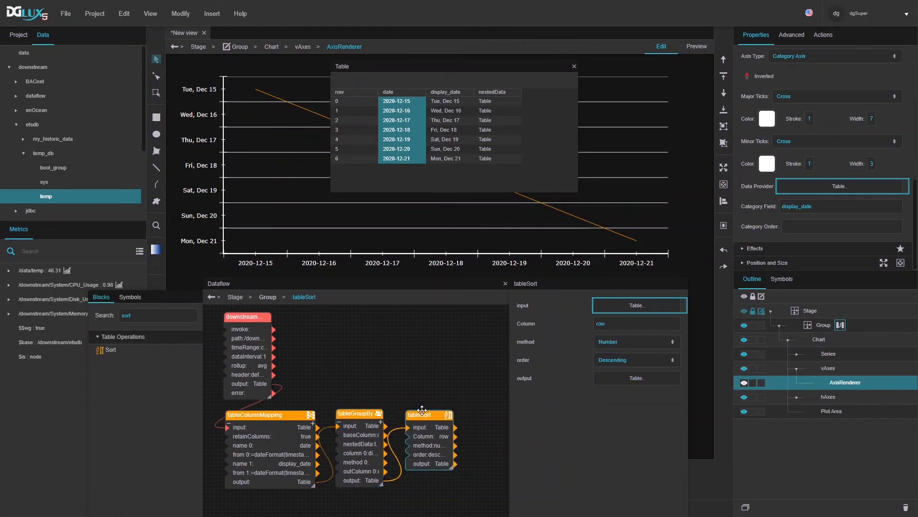
# Step: Inspect the first row of the Group By block's output table, then close the table
pyautogui.click(362, 414)
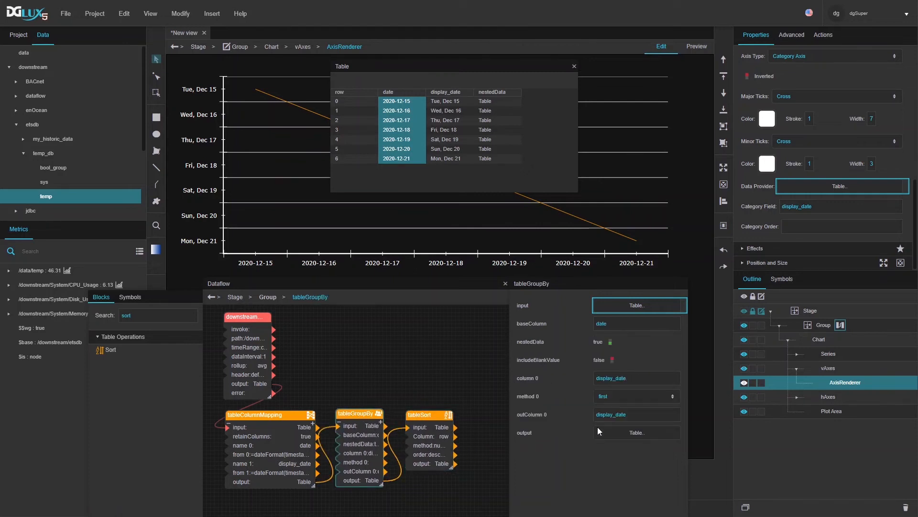
pyautogui.click(627, 432)
pyautogui.click(388, 191)
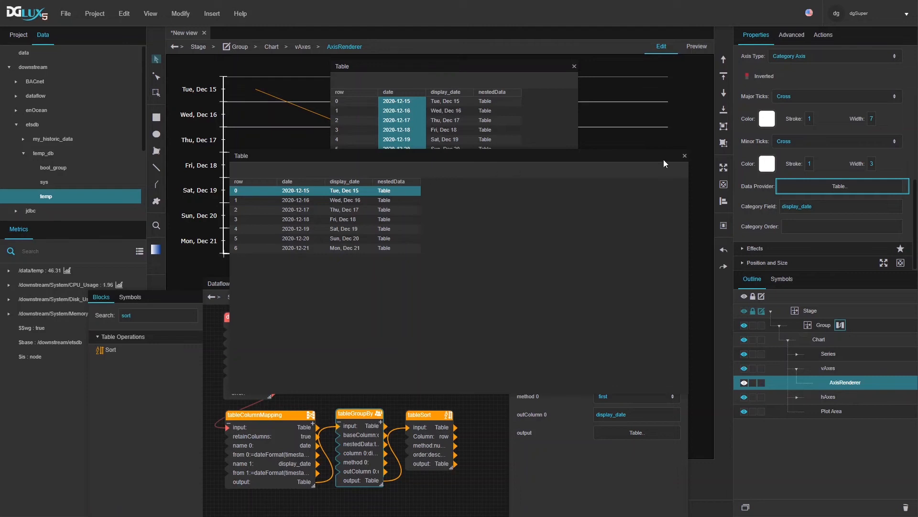
pyautogui.click(685, 156)
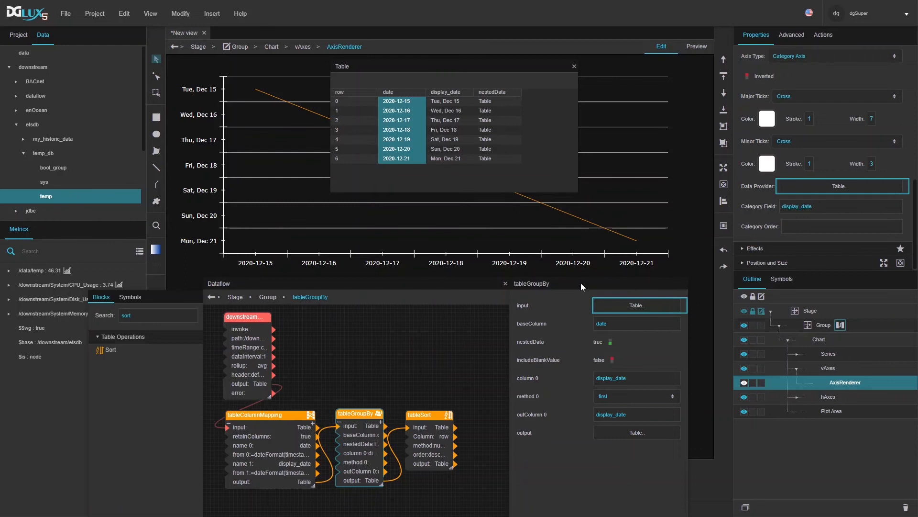
# Step: Add a Table block above the Sort block and rename it hour
pyautogui.doubleClick(152, 312)
pyautogui.write('ta')
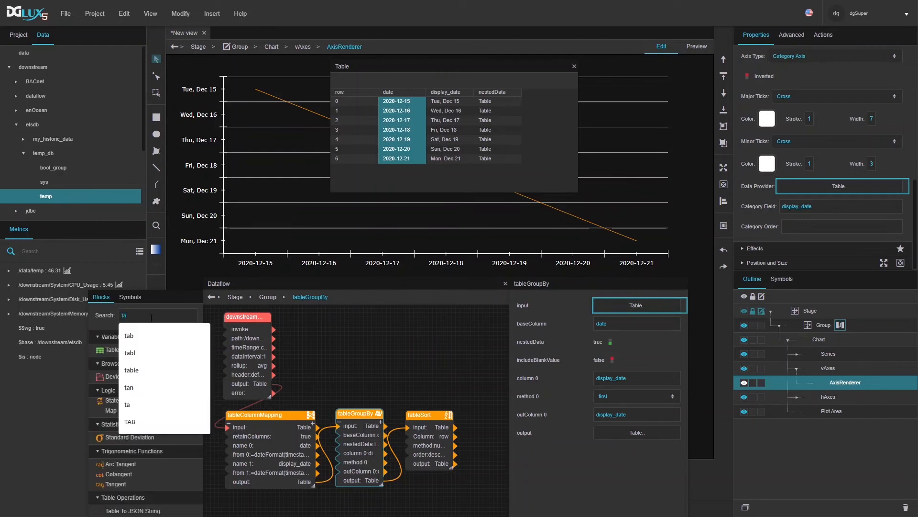
pyautogui.write('b')
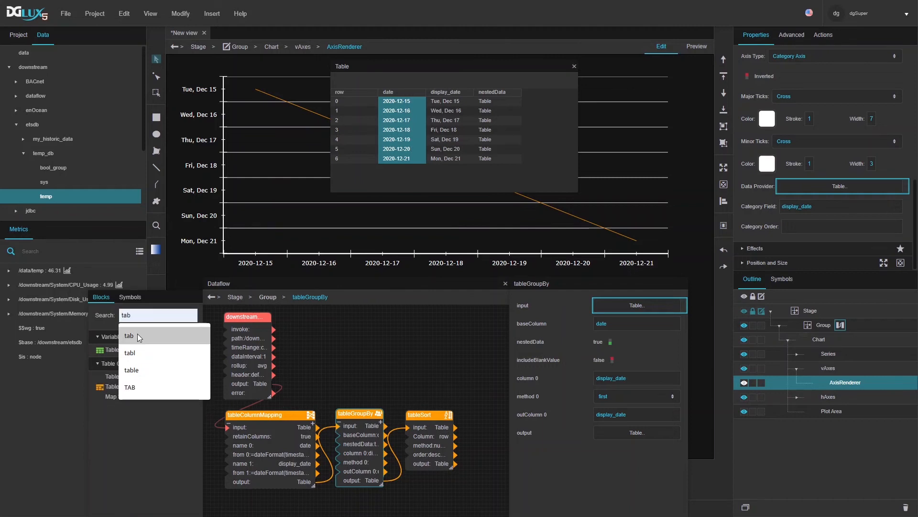
pyautogui.moveTo(111, 354); pyautogui.dragTo(415, 353)
pyautogui.doubleClick(414, 354)
pyautogui.write('hour')
pyautogui.press('Return')
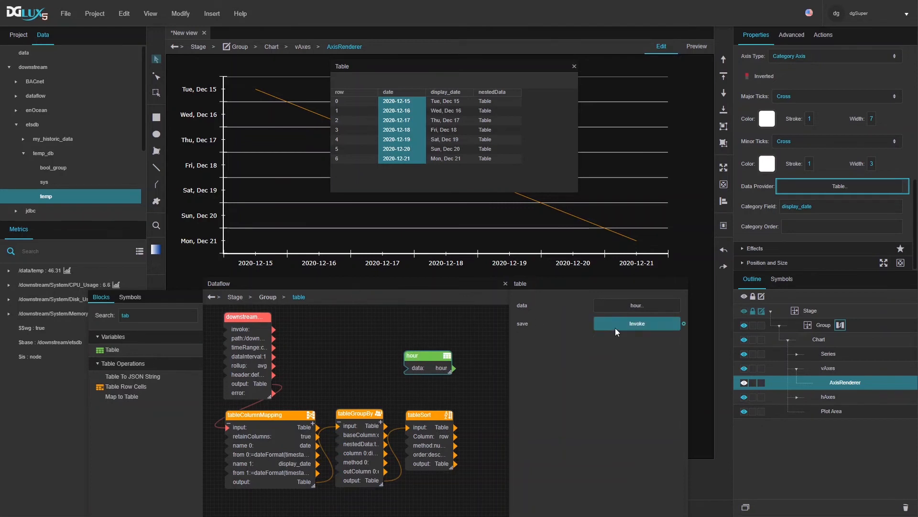
# Step: Open the hour block's data table and delete its v3 and v2 columns
pyautogui.click(645, 307)
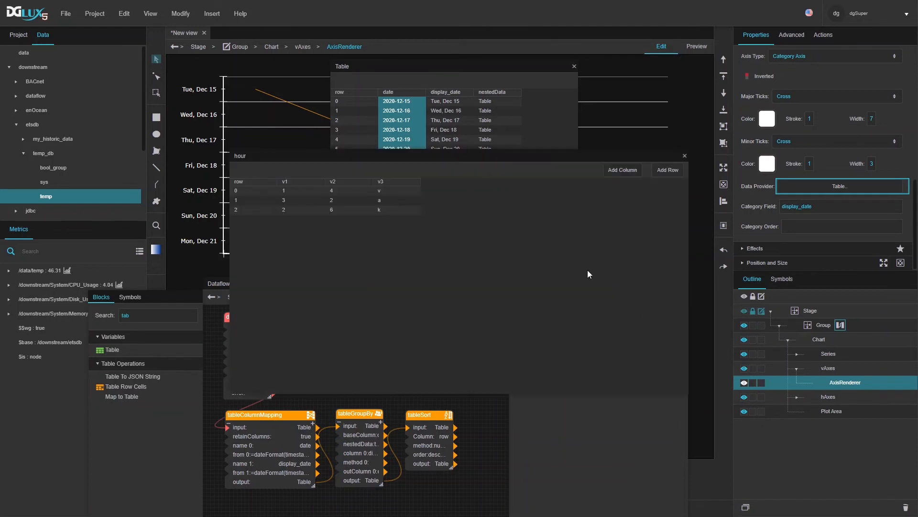
pyautogui.rightClick(403, 183)
pyautogui.rightClick(389, 183)
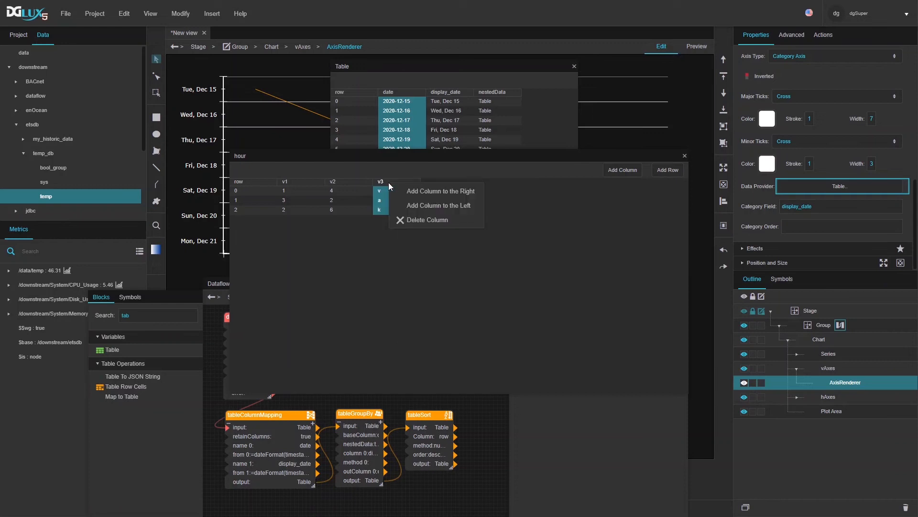
pyautogui.click(406, 223)
pyautogui.rightClick(358, 182)
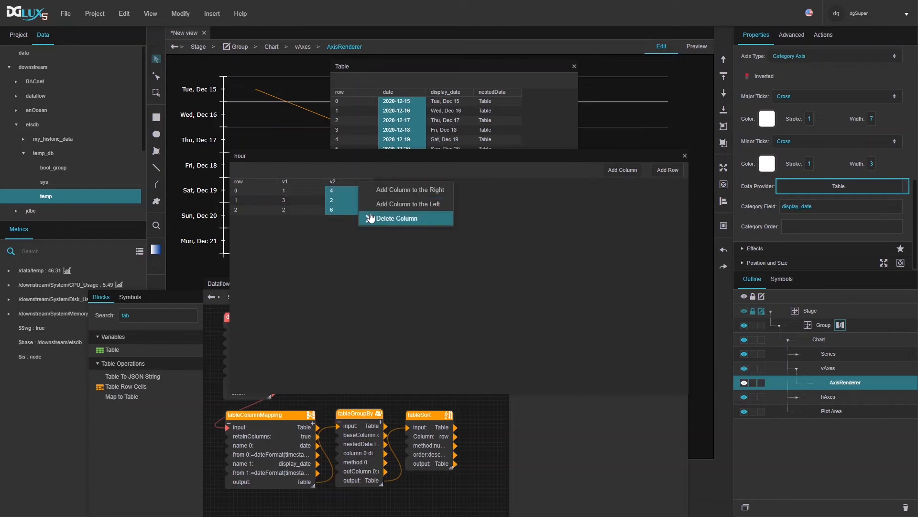
pyautogui.click(368, 221)
# Step: Move the hour table window up and add 21 rows so its rows run from 0 to 23
pyautogui.moveTo(562, 162); pyautogui.dragTo(617, 83)
pyautogui.doubleClick(709, 90)
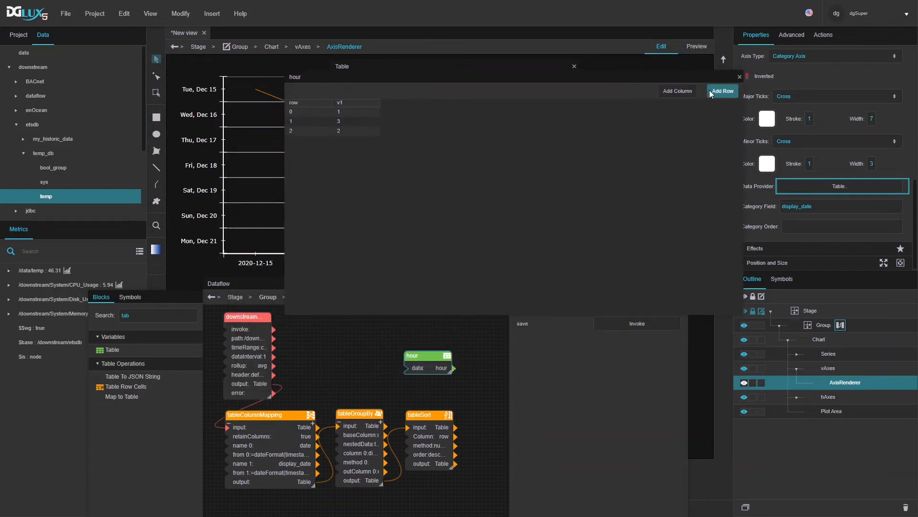
pyautogui.doubleClick(710, 90)
pyautogui.click(709, 89)
pyautogui.doubleClick(710, 90)
pyautogui.doubleClick(709, 89)
pyautogui.click(710, 90)
pyautogui.doubleClick(710, 90)
pyautogui.click(710, 90)
pyautogui.doubleClick(710, 90)
pyautogui.doubleClick(710, 90)
pyautogui.click(710, 90)
pyautogui.doubleClick(710, 91)
pyautogui.scroll(-2, 511, 193)
pyautogui.click(723, 91)
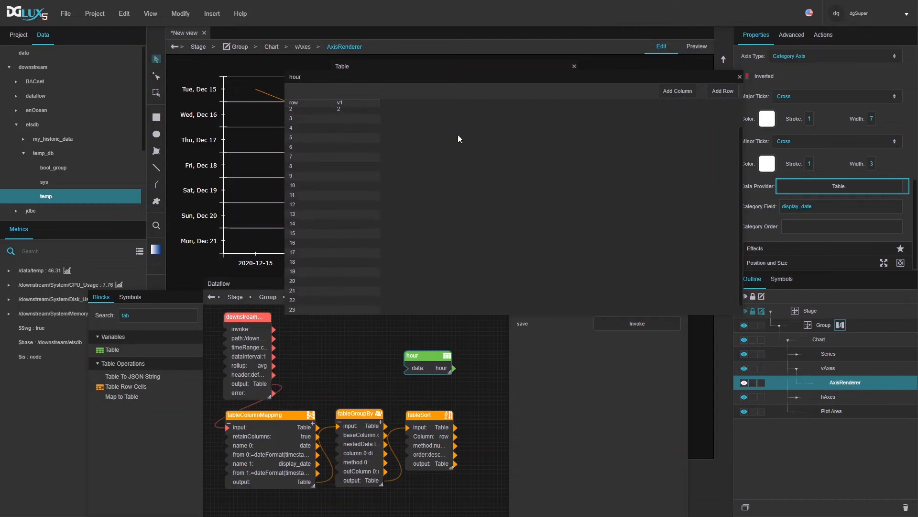
# Step: Delete the v1 column from the hour table and close the table window
pyautogui.rightClick(355, 103)
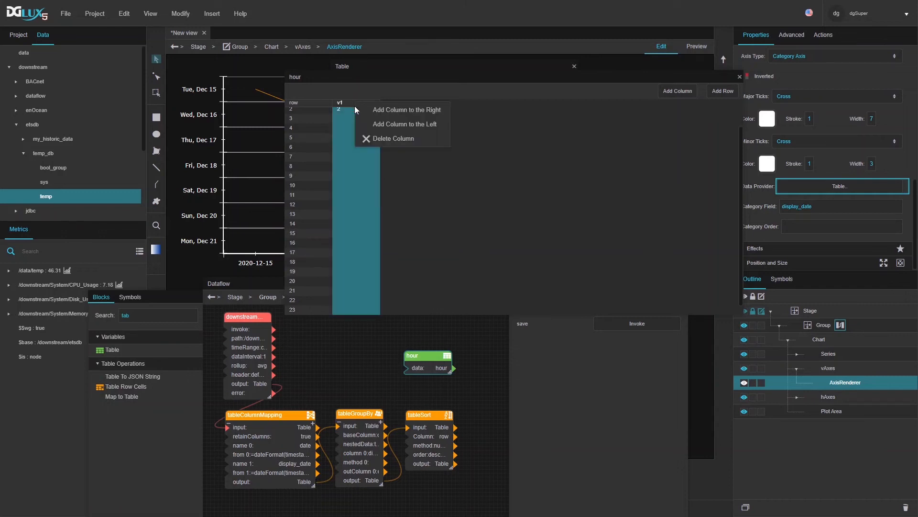
pyautogui.click(365, 139)
pyautogui.scroll(2, 405, 170)
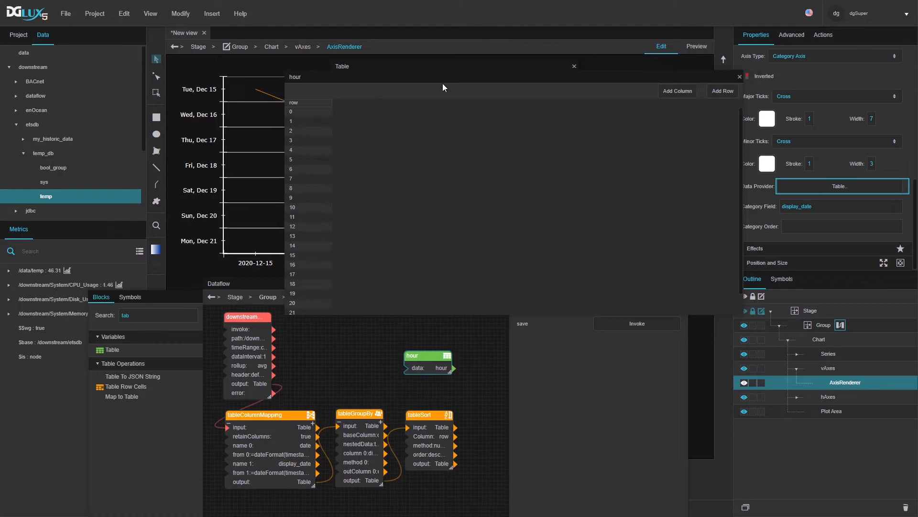
pyautogui.click(740, 77)
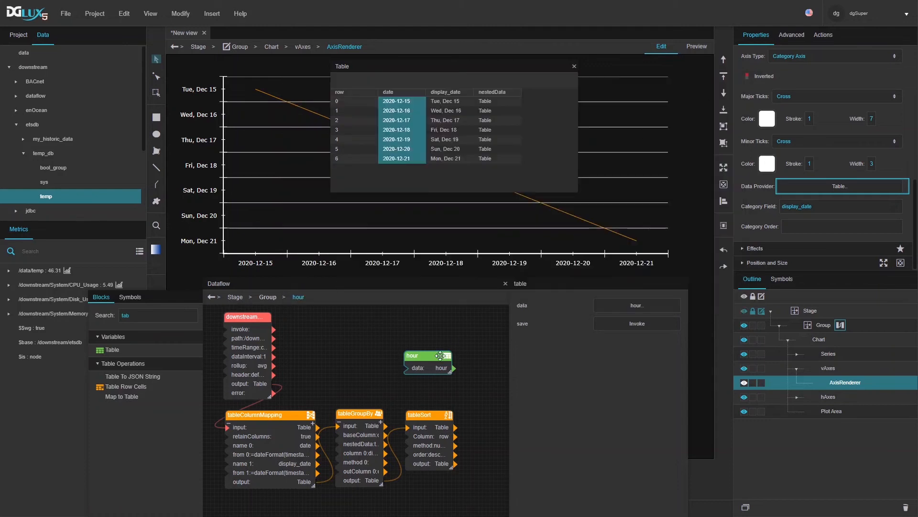
# Step: Duplicate the hour table block, and add a Column Mapping block below the copy with the copy's data as its input
pyautogui.moveTo(439, 355); pyautogui.dragTo(319, 326)
pyautogui.moveTo(403, 341); pyautogui.dragTo(439, 334)
pyautogui.doubleClick(173, 317)
pyautogui.write('map')
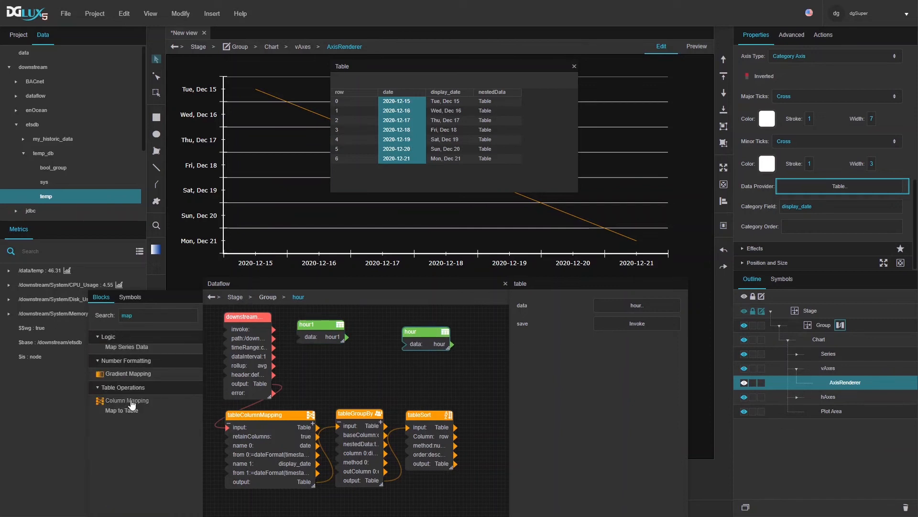
pyautogui.moveTo(127, 400); pyautogui.dragTo(309, 353)
# Step: Set name 0 of the new Column Mapping block to hour
pyautogui.click(613, 341)
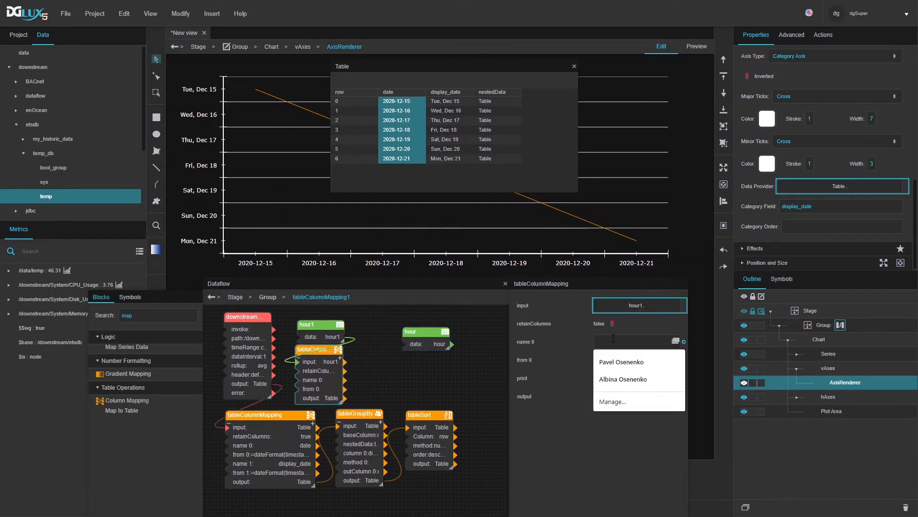
pyautogui.write('hour')
pyautogui.press('Return')
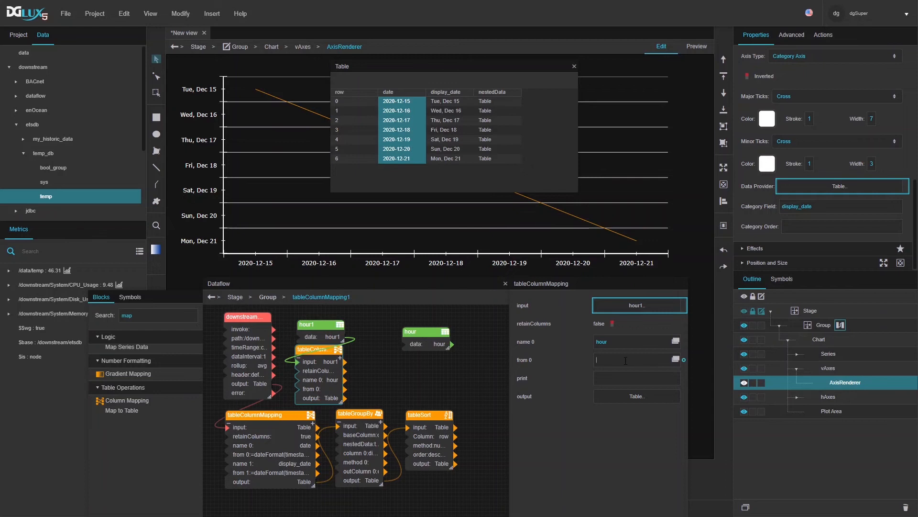
# Step: Set from 0 of the new Column Mapping block to row and add a second name/from pair to the block
pyautogui.write('=row')
pyautogui.press('Return')
pyautogui.moveTo(322, 324); pyautogui.dragTo(321, 311)
pyautogui.click(327, 336)
pyautogui.click(340, 345)
# Step: Set name 1 of the Column Mapping block to time and from 1 to =numberFormat(row, '00')
pyautogui.click(609, 378)
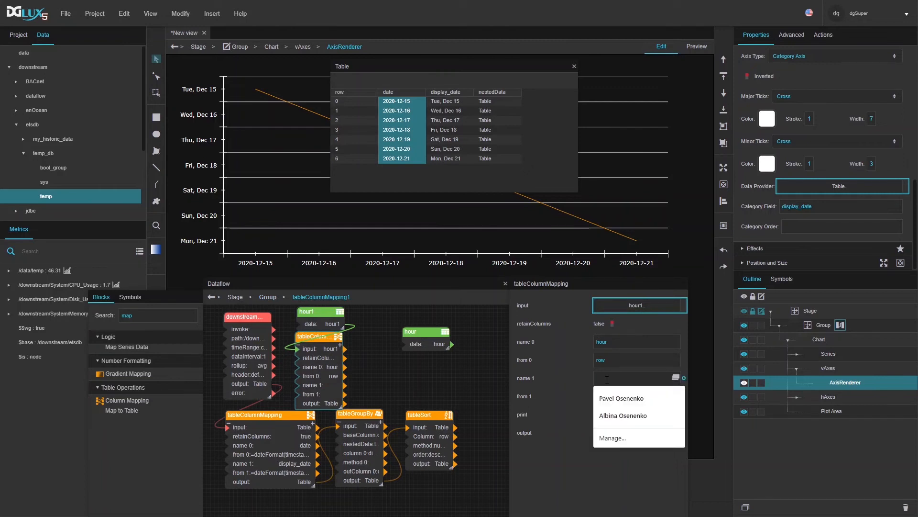
pyautogui.write('time')
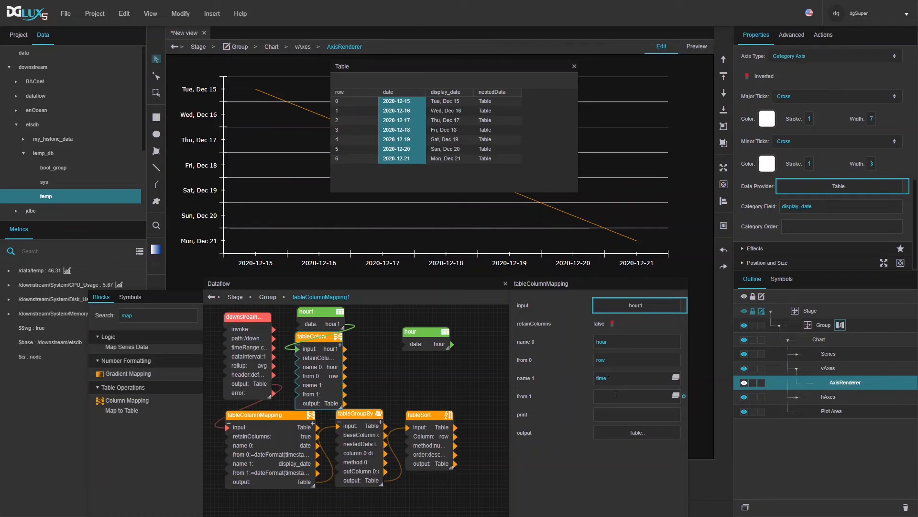
pyautogui.click(607, 396)
pyautogui.write('mve')
pyautogui.write('berForma')
pyautogui.write('t(')
pyautogui.write('row')
pyautogui.write(", '")
pyautogui.write('00')
pyautogui.write("')")
pyautogui.press('Return')
# Step: Show the mapping's output table in a smaller window, and extend from 1 to =String(numberFormat(row, '00')) + ':00'
pyautogui.click(613, 430)
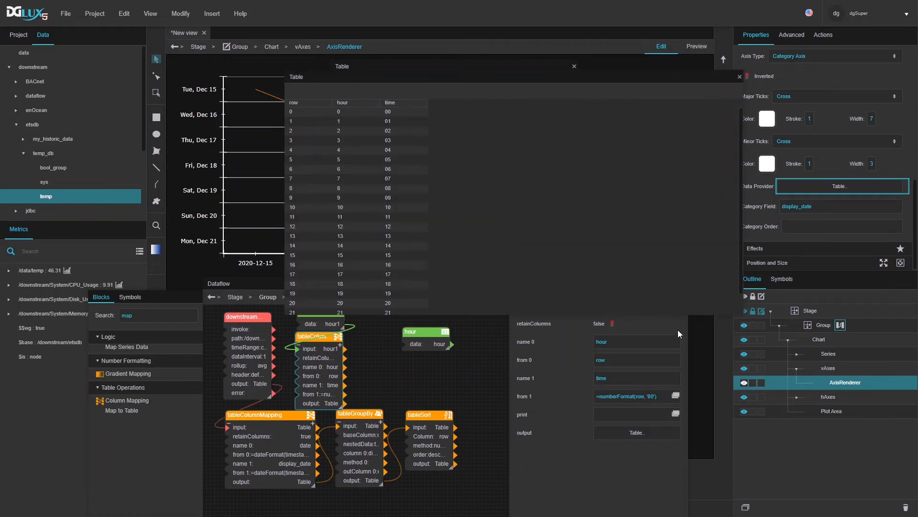
pyautogui.moveTo(737, 310); pyautogui.dragTo(442, 118)
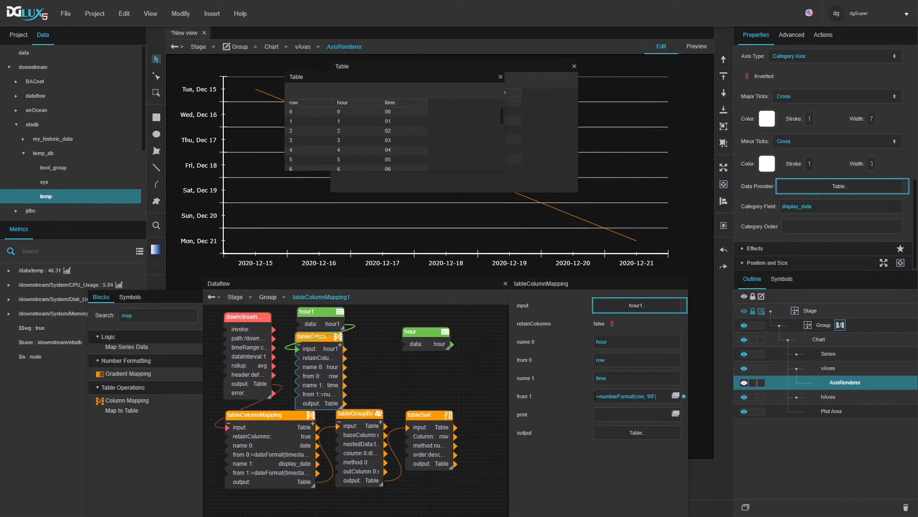
pyautogui.write('String(')
pyautogui.press('End')
pyautogui.write(") + ':00")
pyautogui.click(601, 461)
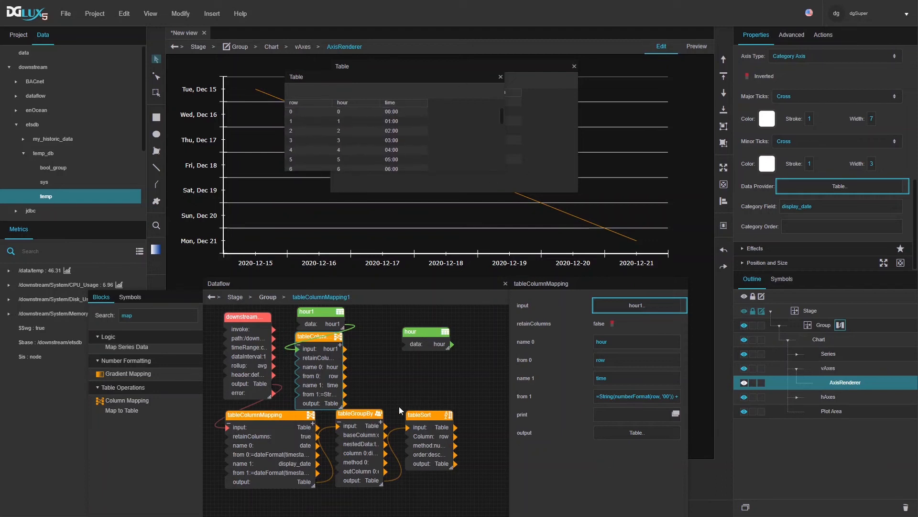
# Step: Connect the new Column Mapping block's output to the hour block's data and save the hour table
pyautogui.moveTo(344, 403); pyautogui.dragTo(415, 348)
pyautogui.click(421, 331)
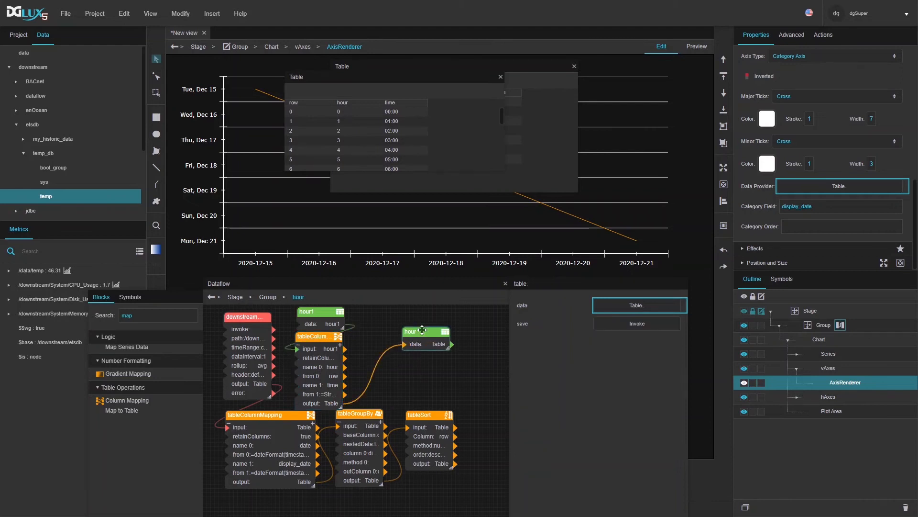
pyautogui.click(616, 323)
# Step: Delete the hour1 block and its Column Mapping block, and move the hour block down to just above tableSort
pyautogui.moveTo(378, 366); pyautogui.dragTo(331, 323)
pyautogui.press('Delete')
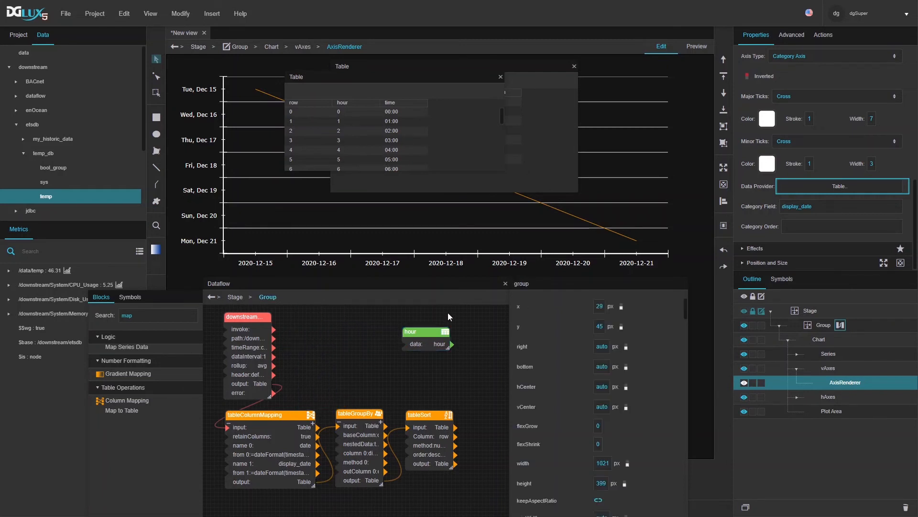
pyautogui.moveTo(429, 335); pyautogui.dragTo(431, 374)
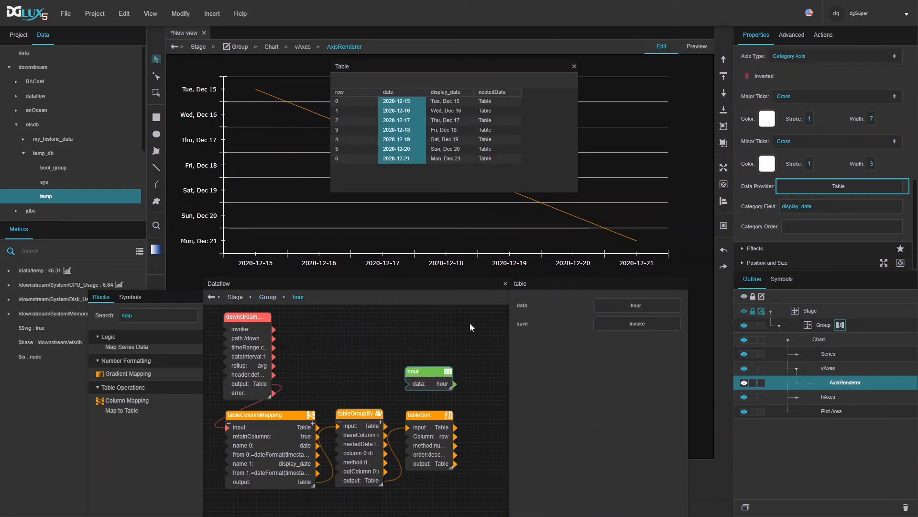
pyautogui.click(420, 353)
# Step: Examine the saved hour table from its first to its last row, and close both table windows
pyautogui.click(427, 372)
pyautogui.click(633, 306)
pyautogui.scroll(-6, 402, 127)
pyautogui.scroll(6, 408, 124)
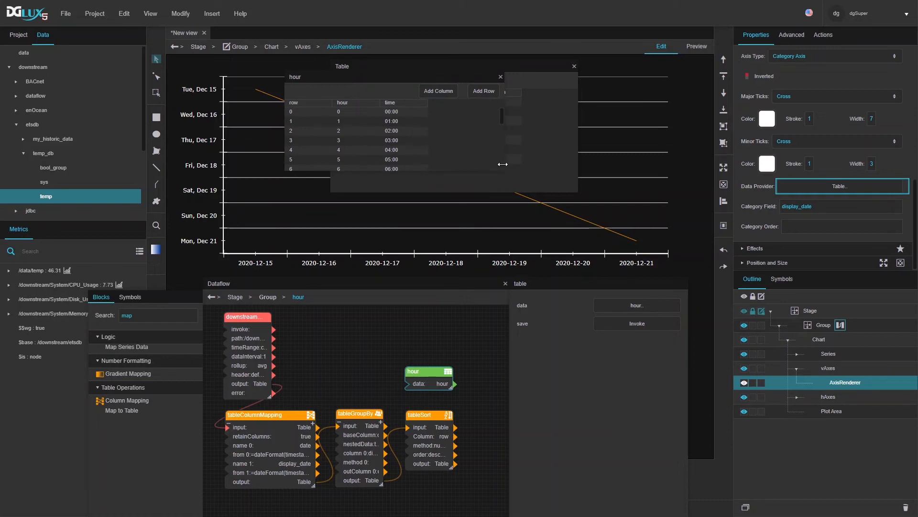
pyautogui.moveTo(504, 171); pyautogui.dragTo(440, 209)
pyautogui.scroll(-5, 409, 184)
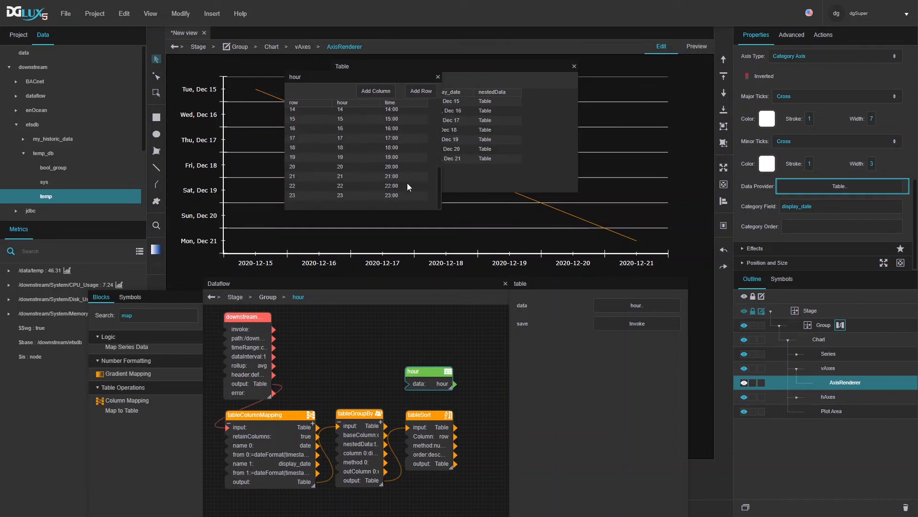
pyautogui.scroll(5, 408, 186)
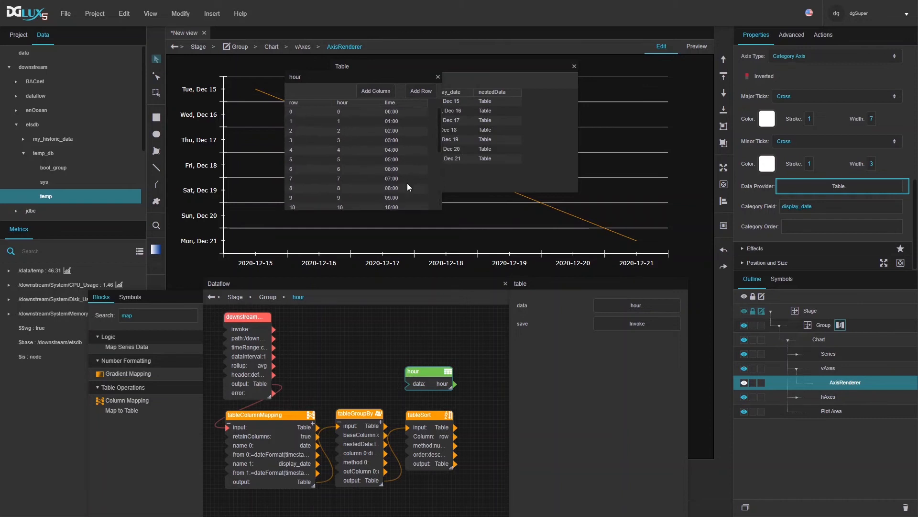
pyautogui.click(438, 76)
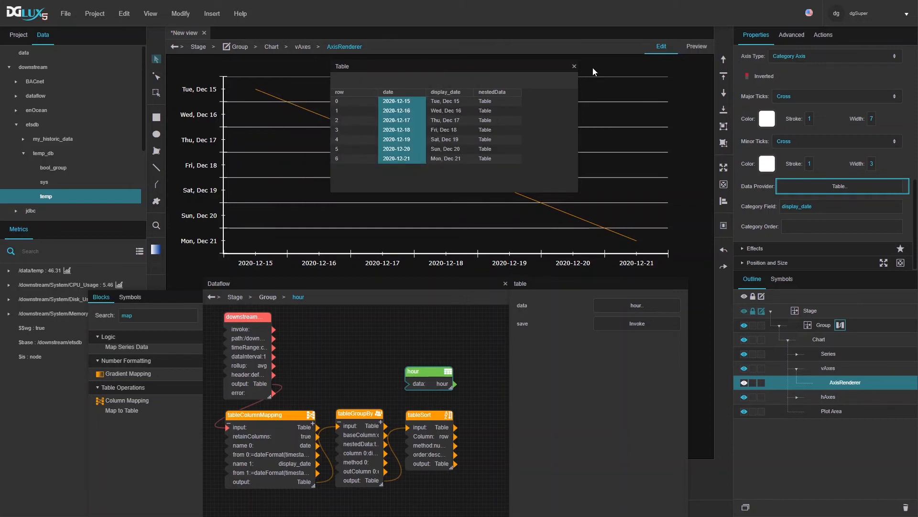
pyautogui.click(575, 67)
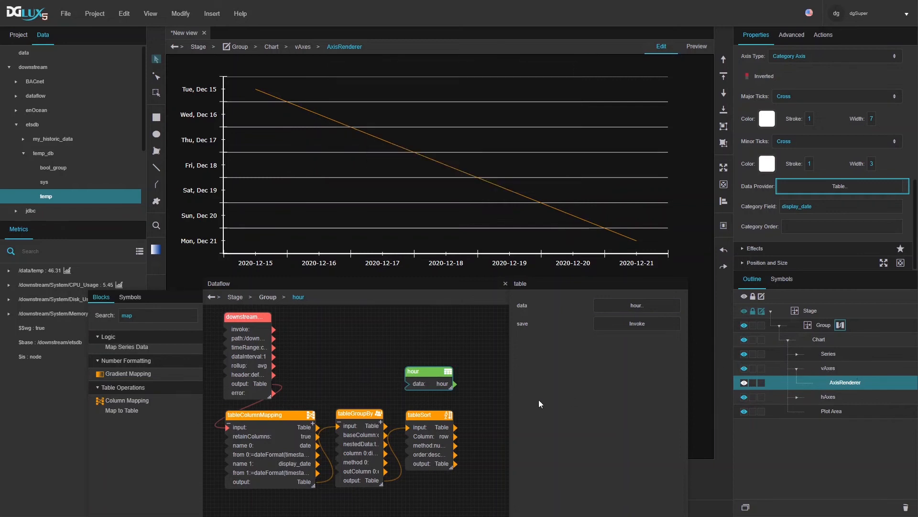
# Step: Set the horizontal axis's data provider to the hour block's table and its category field to time
pyautogui.click(797, 397)
pyautogui.click(840, 411)
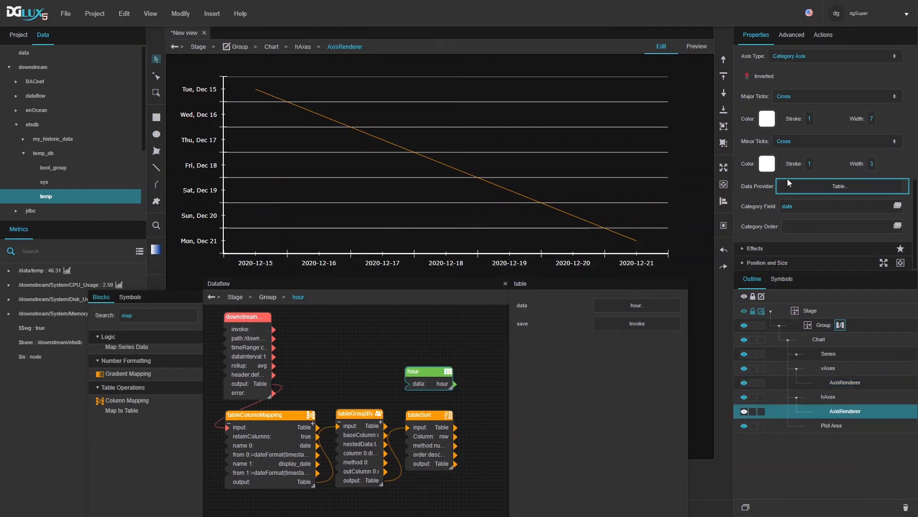
pyautogui.moveTo(455, 384); pyautogui.dragTo(839, 186)
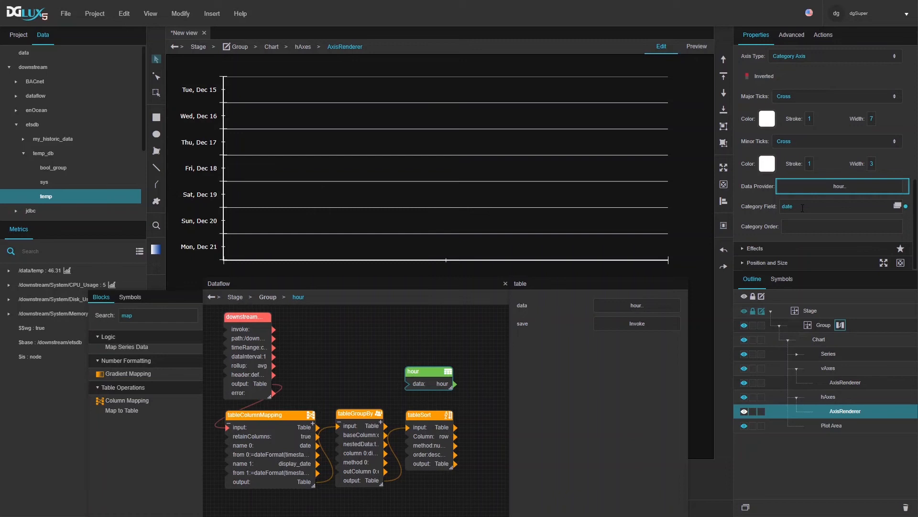
pyautogui.click(805, 187)
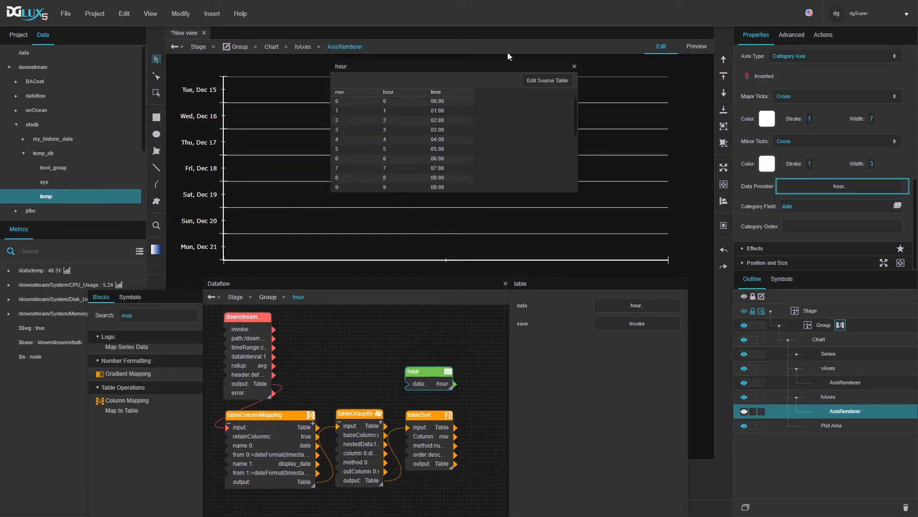
pyautogui.click(575, 66)
pyautogui.doubleClick(792, 207)
pyautogui.write('time')
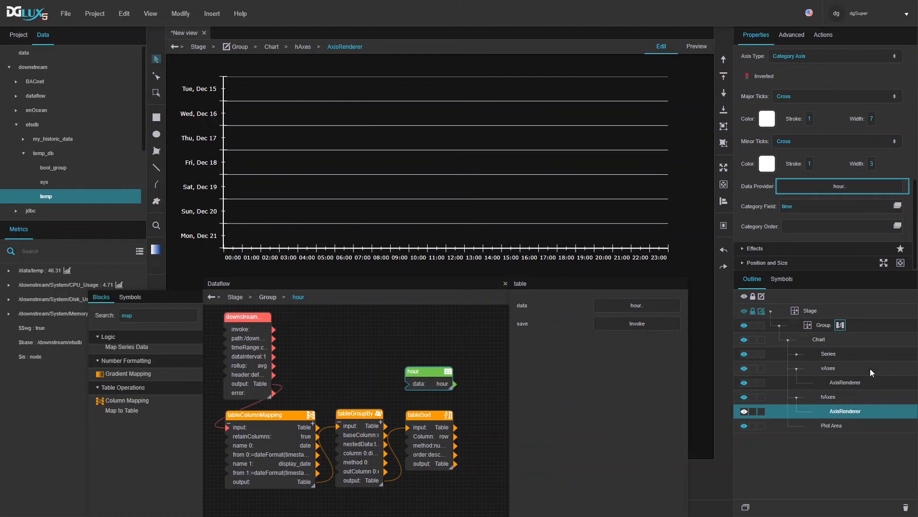
# Step: Set the horizontal axis's major tick width to 4 and minor tick width to 2, and colour both tick types light grey #cccccc
pyautogui.click(875, 117)
pyautogui.write('4')
pyautogui.click(872, 164)
pyautogui.write('2')
pyautogui.click(767, 164)
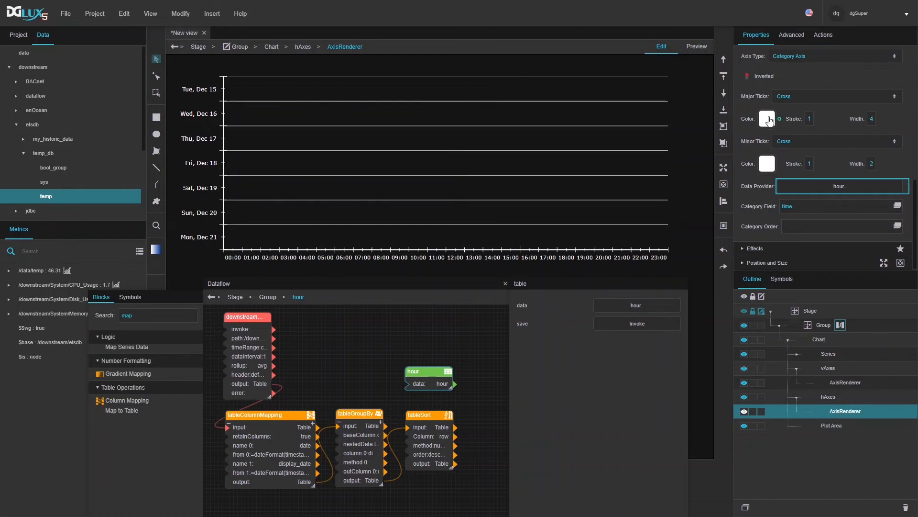
pyautogui.click(632, 184)
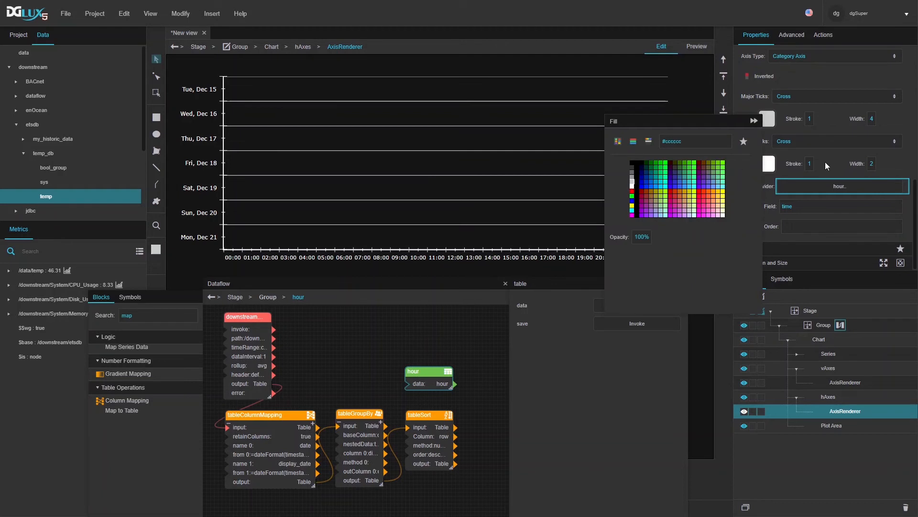
pyautogui.click(774, 169)
pyautogui.click(632, 227)
# Step: Place both the major and minor ticks of the horizontal axis Outside
pyautogui.scroll(2, 803, 182)
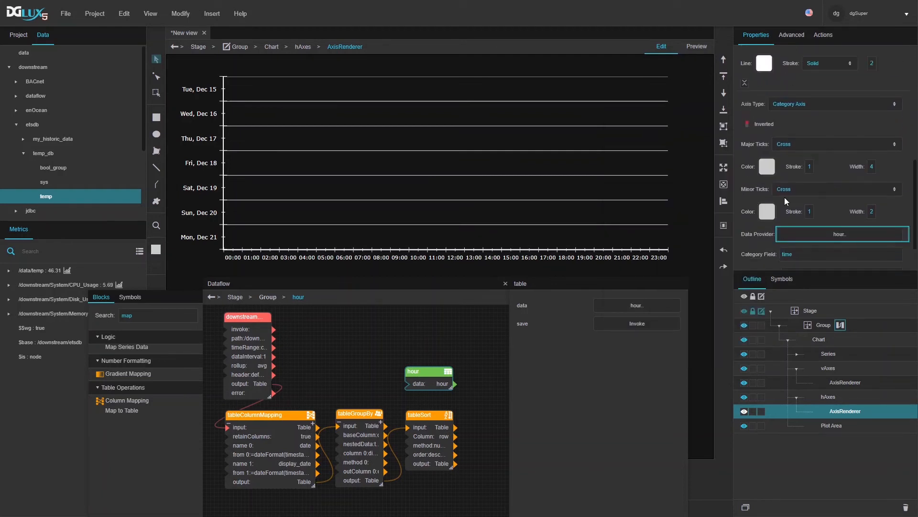
pyautogui.click(784, 145)
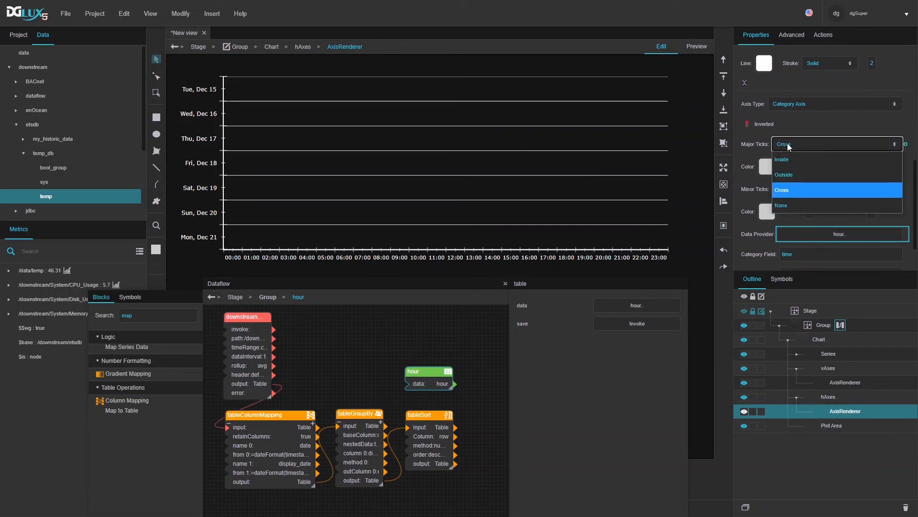
pyautogui.click(789, 174)
pyautogui.click(789, 190)
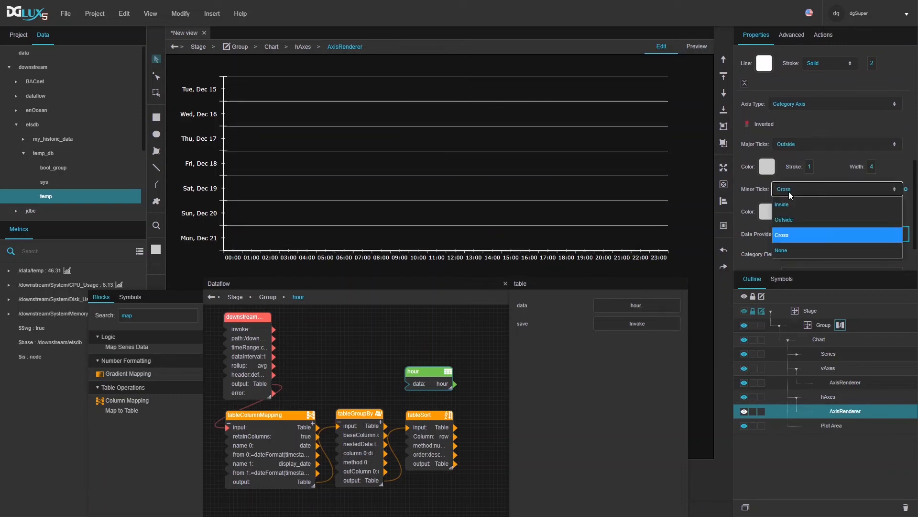
pyautogui.click(787, 217)
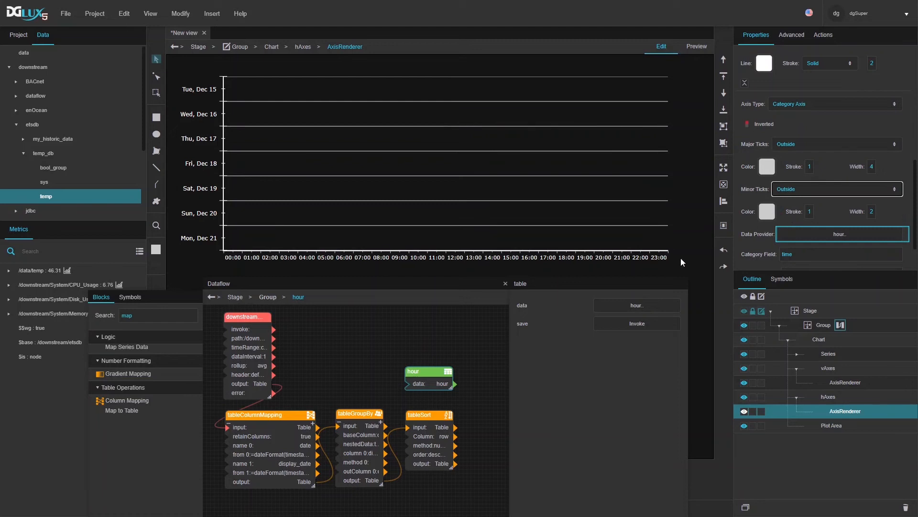
# Step: Set the horizontal axis's line stroke to 1 and its label font to LatoLight
pyautogui.click(869, 63)
pyautogui.write('1')
pyautogui.press('Return')
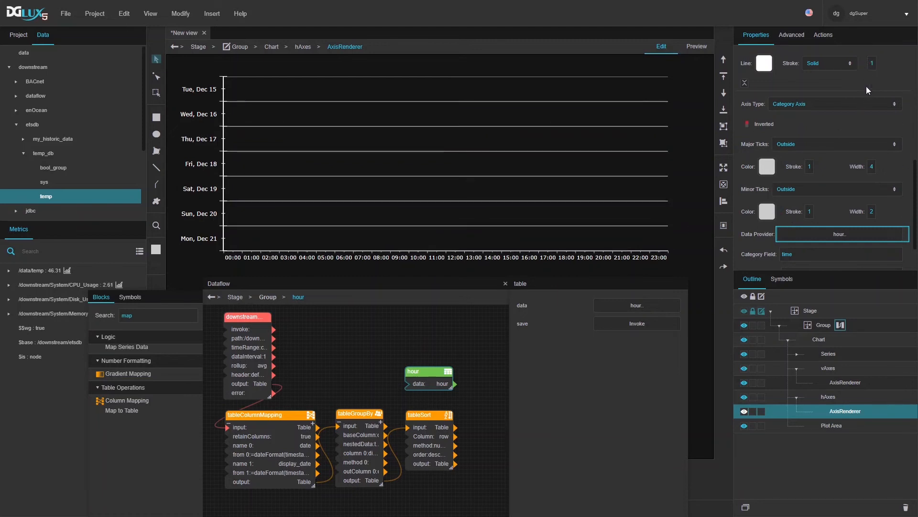
pyautogui.scroll(5, 845, 162)
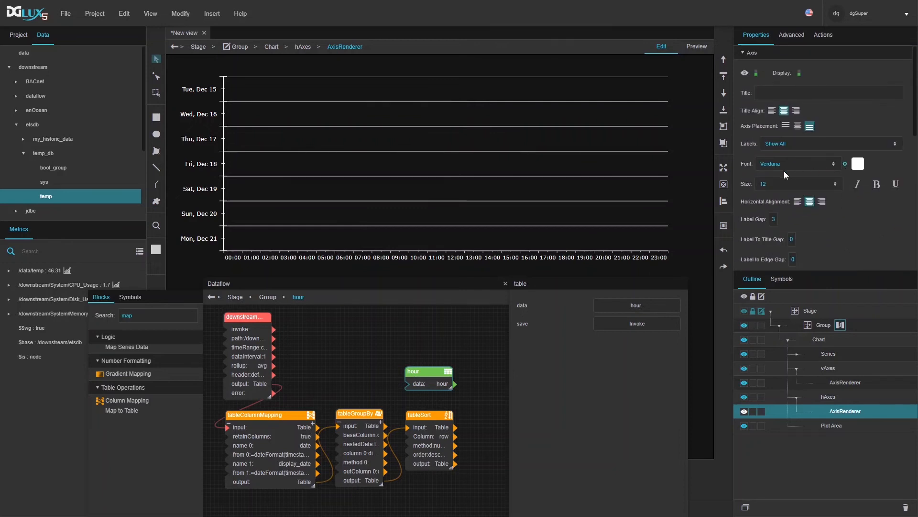
pyautogui.click(794, 164)
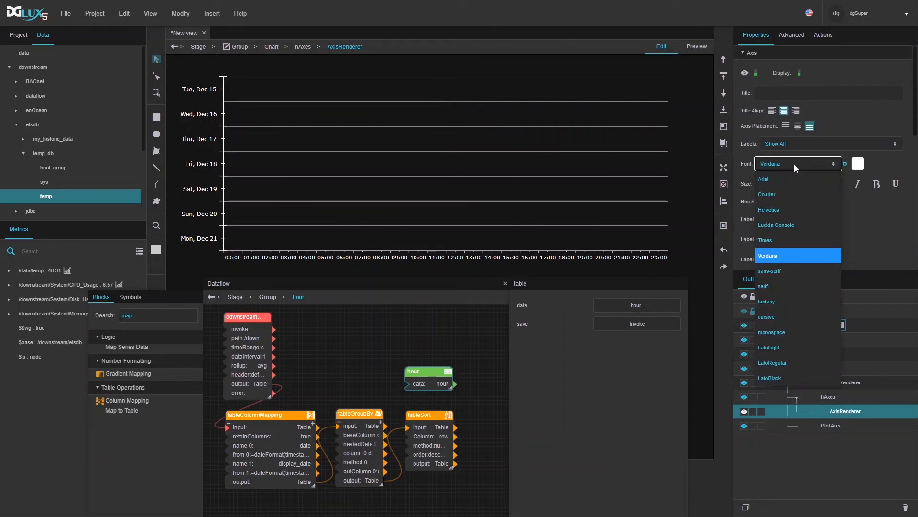
pyautogui.click(801, 346)
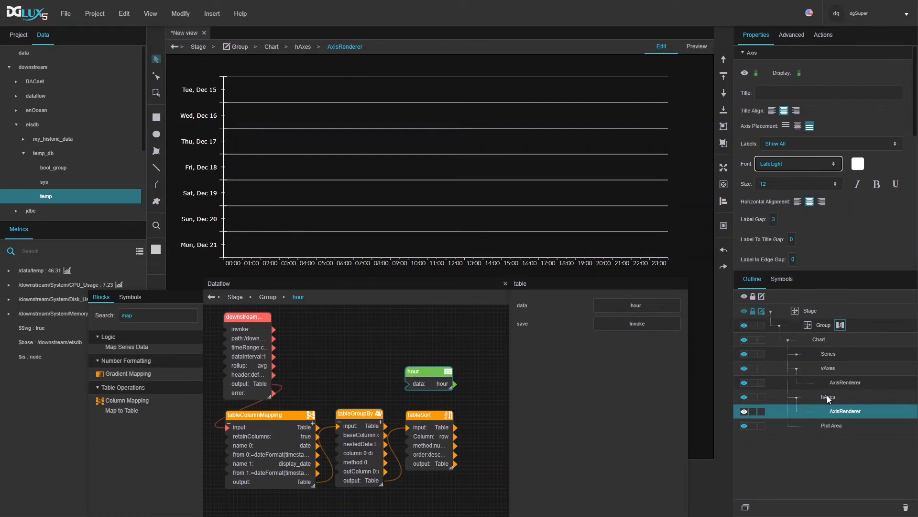
# Step: Change the vertical axis's label font to LatoLight
pyautogui.click(835, 383)
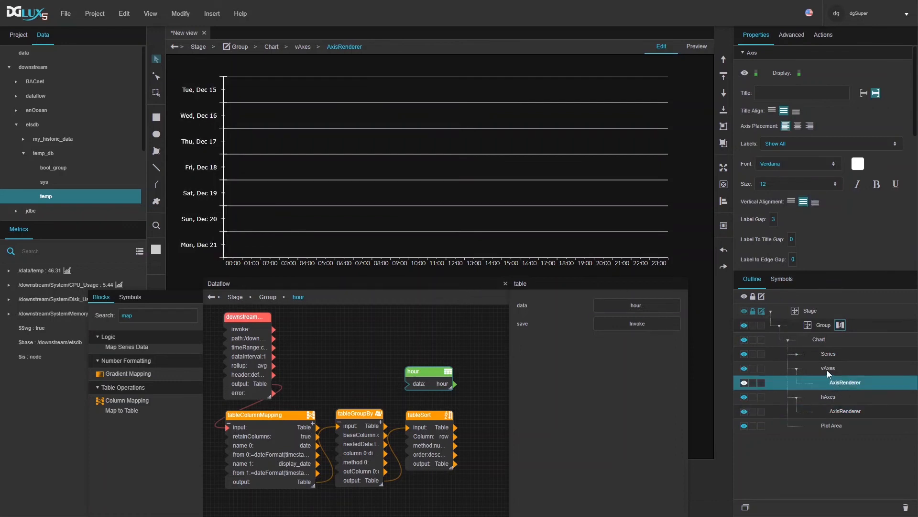
pyautogui.click(806, 163)
pyautogui.click(768, 348)
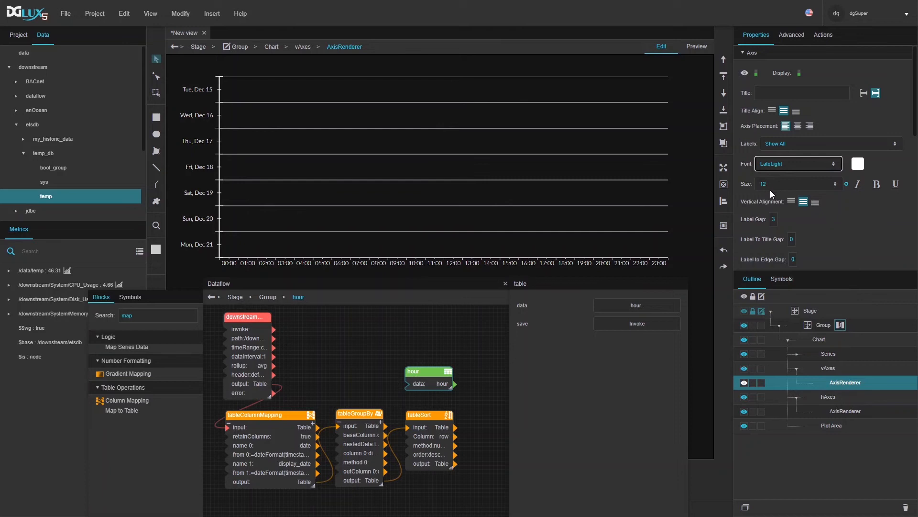
# Step: Place both the major and minor ticks of the vertical axis Outside
pyautogui.scroll(-5, 771, 191)
pyautogui.scroll(-2, 799, 191)
pyautogui.click(796, 186)
pyautogui.click(787, 213)
pyautogui.click(788, 229)
pyautogui.click(794, 259)
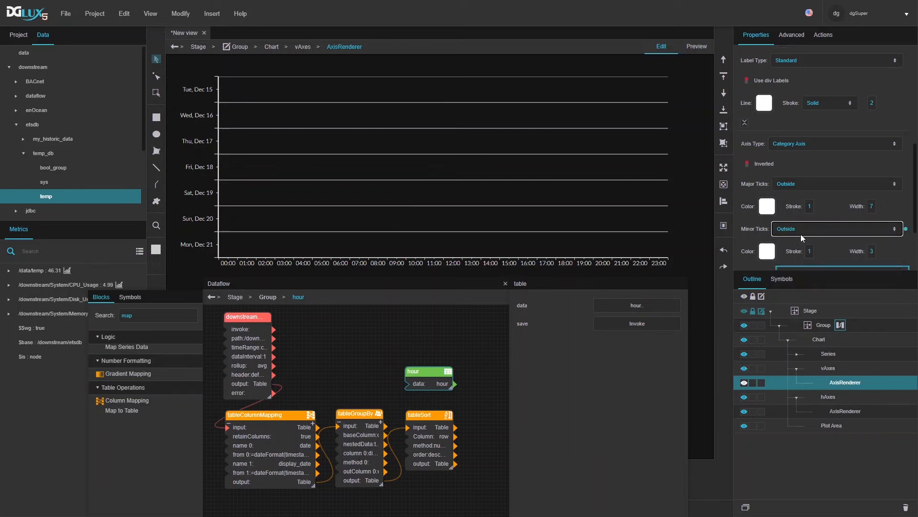
# Step: Set the vertical axis's major tick width to 4, minor tick width to 2 and line stroke to 1
pyautogui.scroll(-4, 804, 225)
pyautogui.click(872, 119)
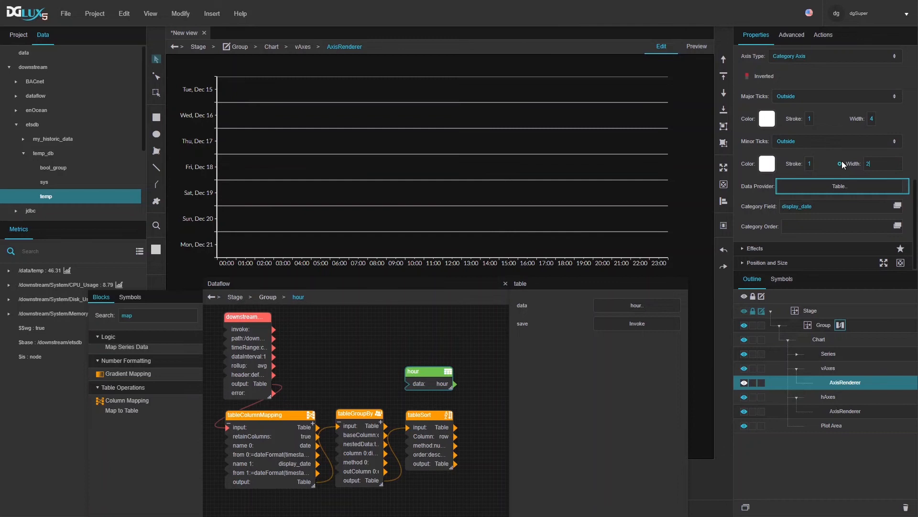
pyautogui.scroll(5, 842, 160)
pyautogui.scroll(-1, 784, 187)
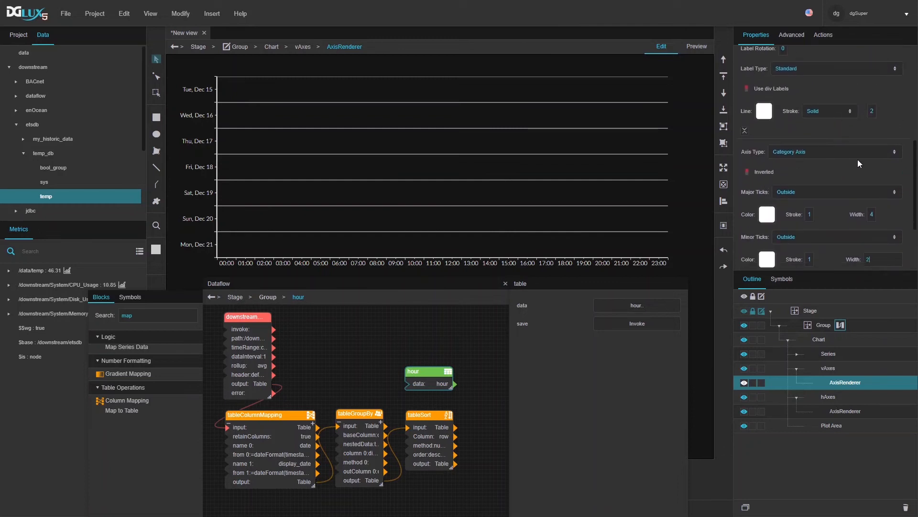
pyautogui.click(872, 111)
pyautogui.write('1')
pyautogui.press('Return')
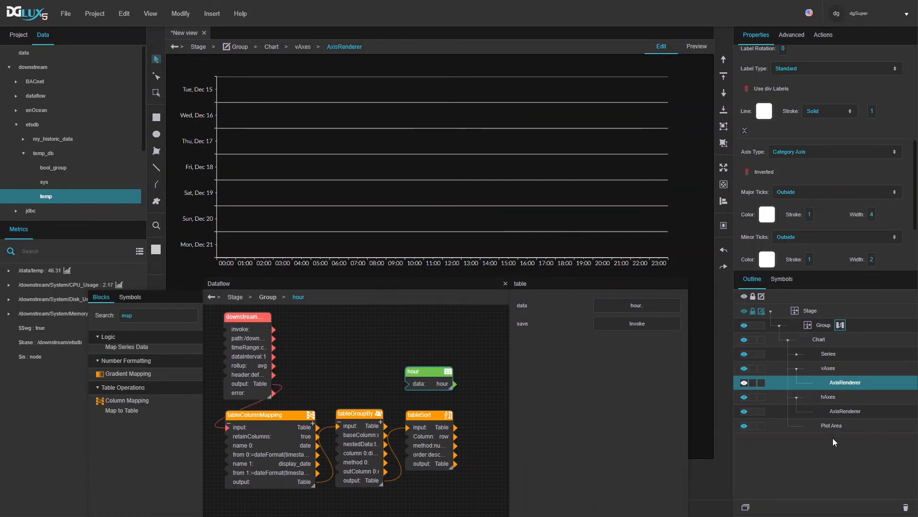
# Step: Set the plot area's gridlines to Both
pyautogui.click(824, 424)
pyautogui.click(794, 73)
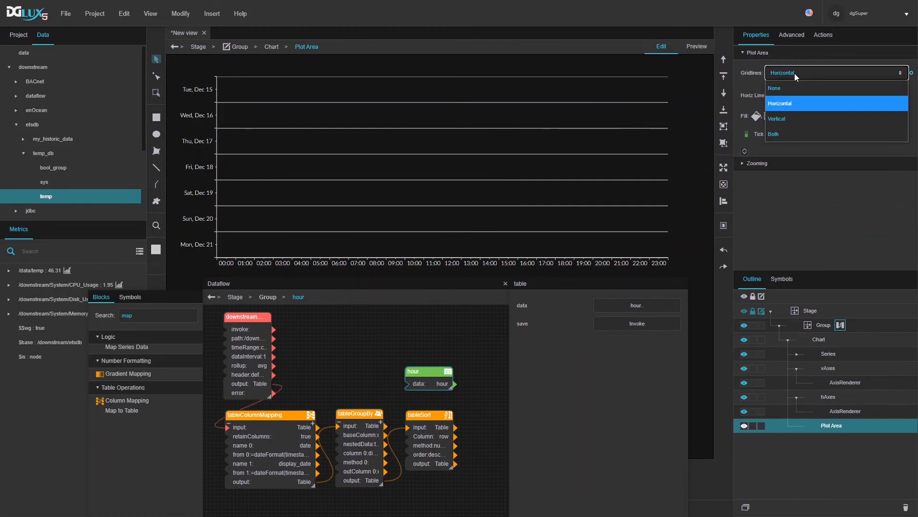
pyautogui.click(779, 134)
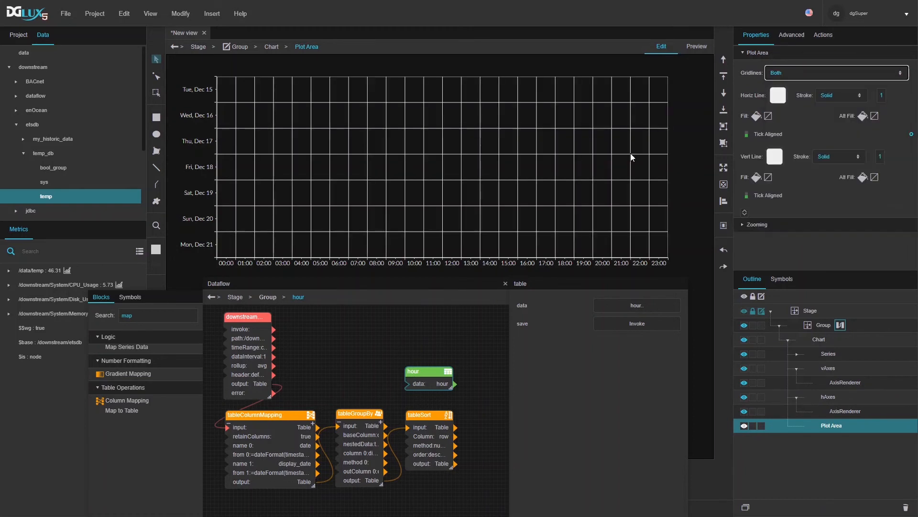
# Step: Set the opacity of both the horizontal and the vertical gridline colors to 20%
pyautogui.click(780, 98)
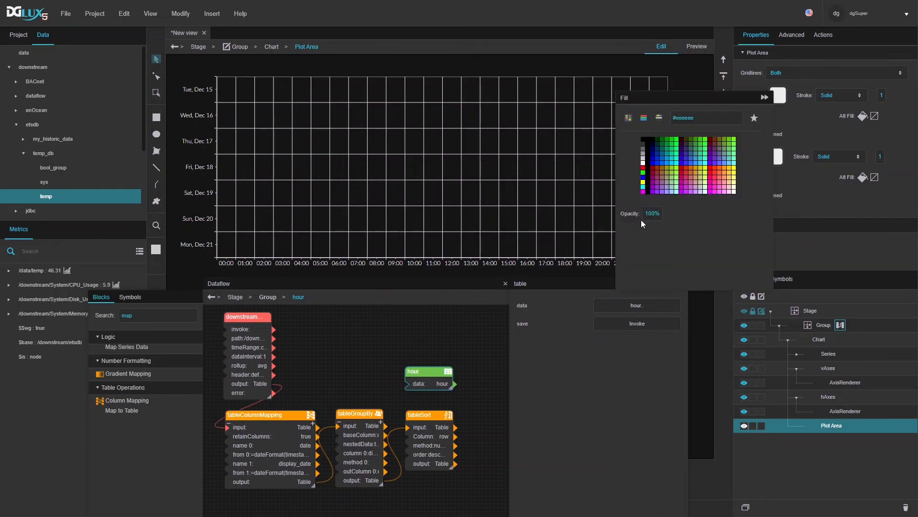
pyautogui.doubleClick(649, 214)
pyautogui.write('20')
pyautogui.press('Return')
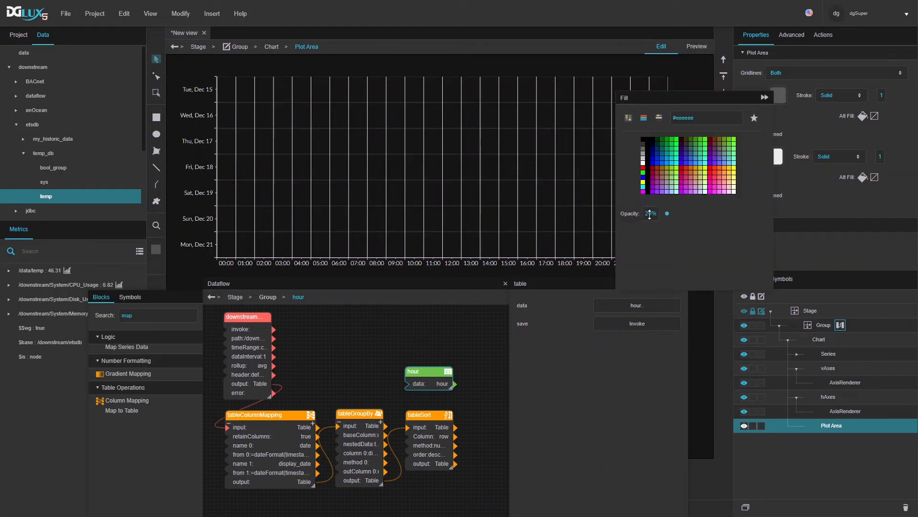
pyautogui.click(785, 160)
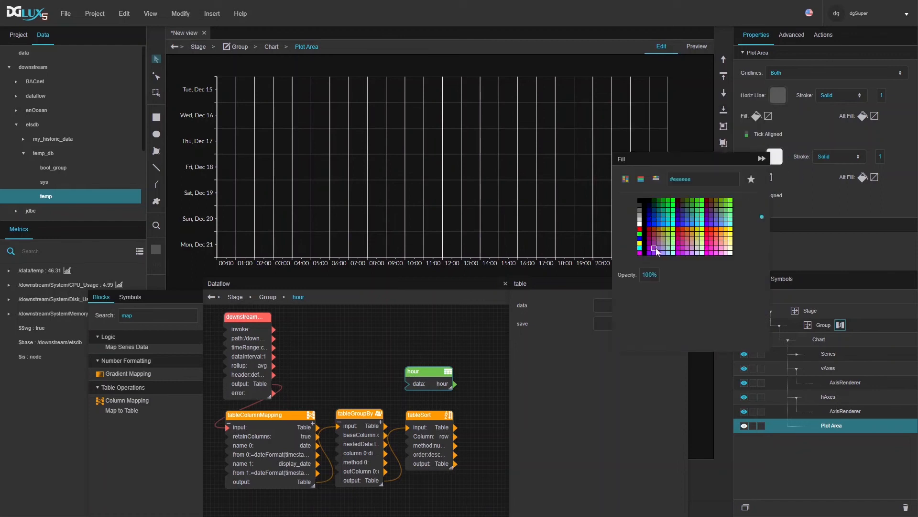
pyautogui.doubleClick(644, 274)
pyautogui.write('20')
pyautogui.press('Return')
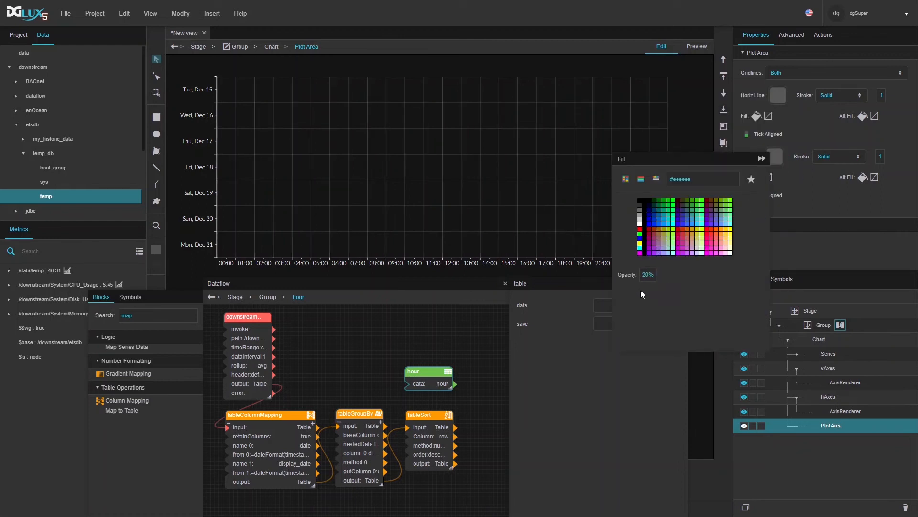
pyautogui.click(271, 166)
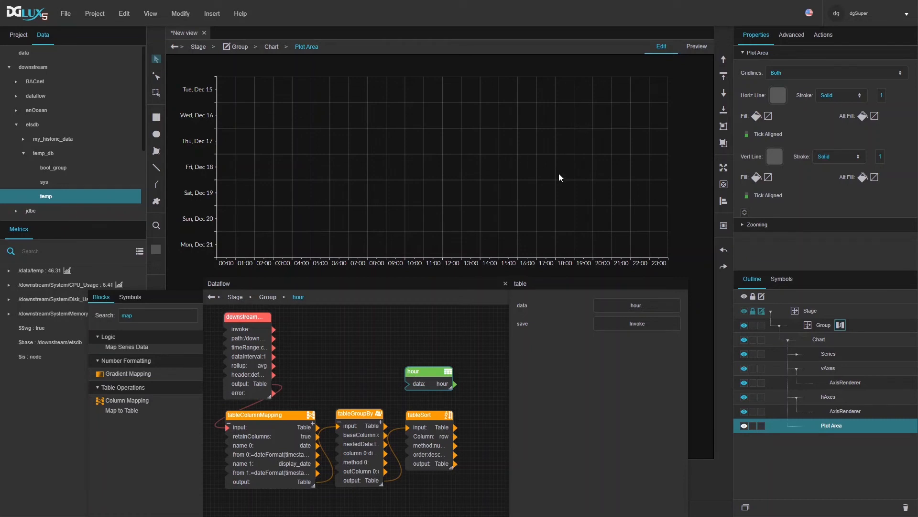
# Step: Collapse the chart's branches in the outline and insert a new Group component inside the existing Group
pyautogui.click(796, 368)
pyautogui.click(797, 383)
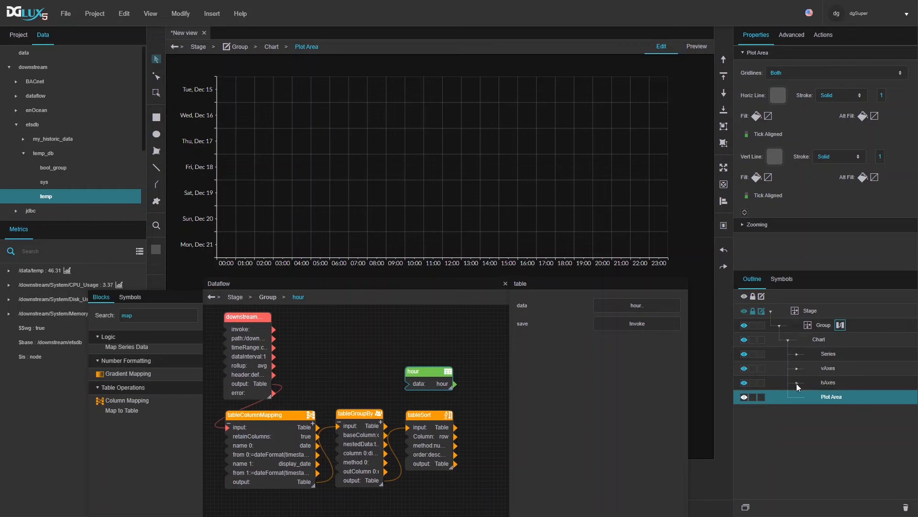
pyautogui.click(788, 340)
pyautogui.click(822, 326)
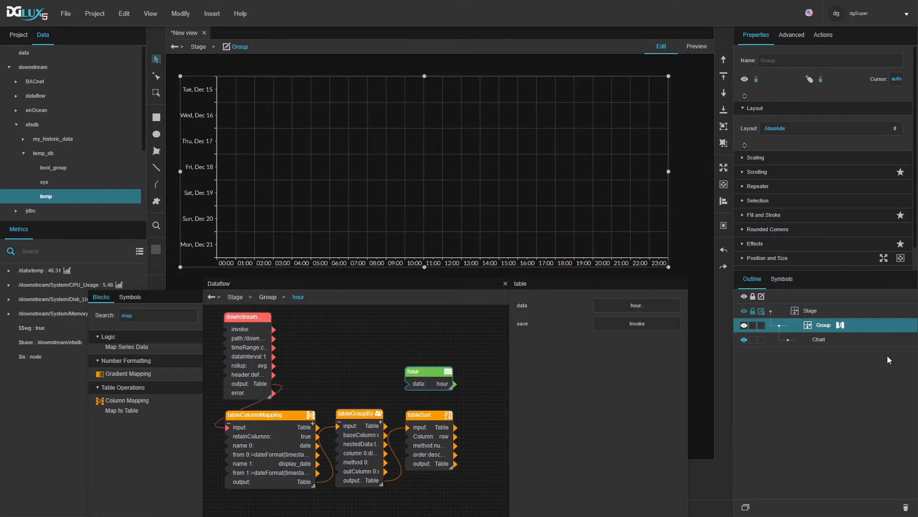
pyautogui.rightClick(822, 332)
pyautogui.moveTo(856, 309)
pyautogui.moveTo(792, 310)
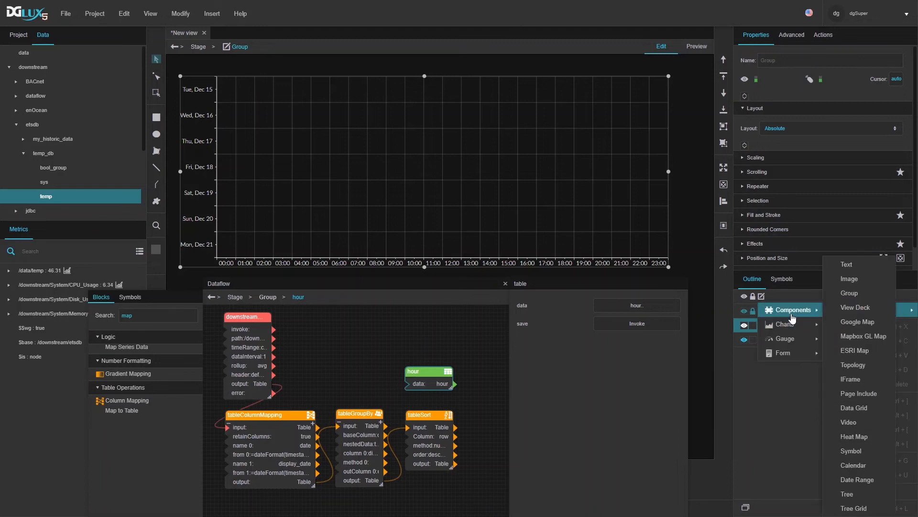
pyautogui.click(848, 303)
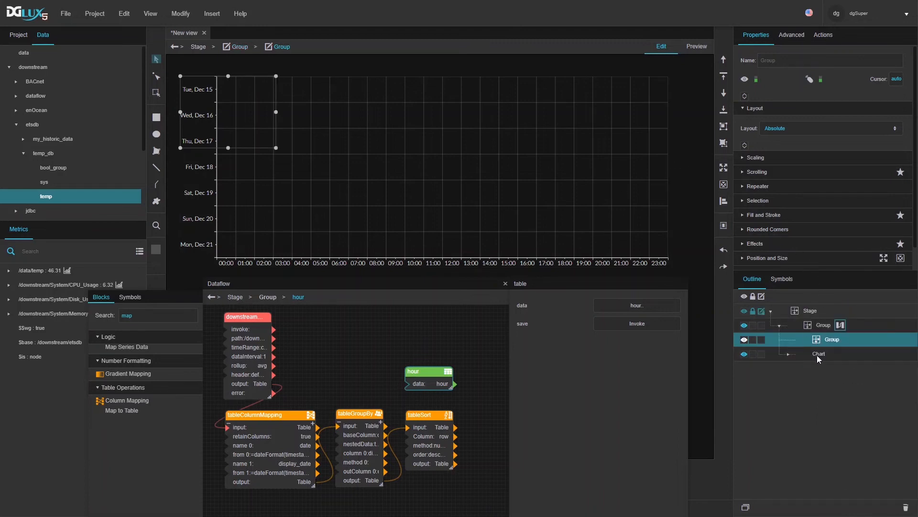
# Step: Expose the Plot Area's X, Y, Width and Height properties as binding sources
pyautogui.click(788, 354)
pyautogui.click(832, 411)
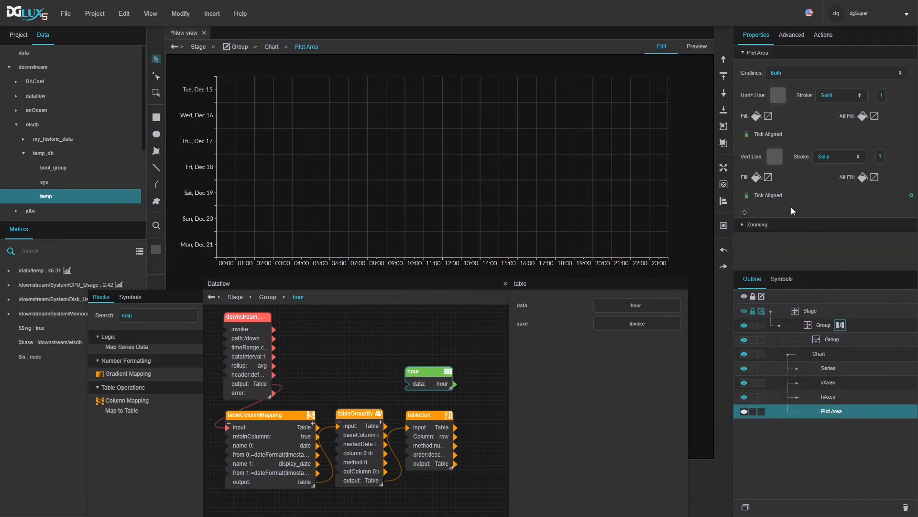
pyautogui.click(745, 212)
pyautogui.scroll(-3, 829, 201)
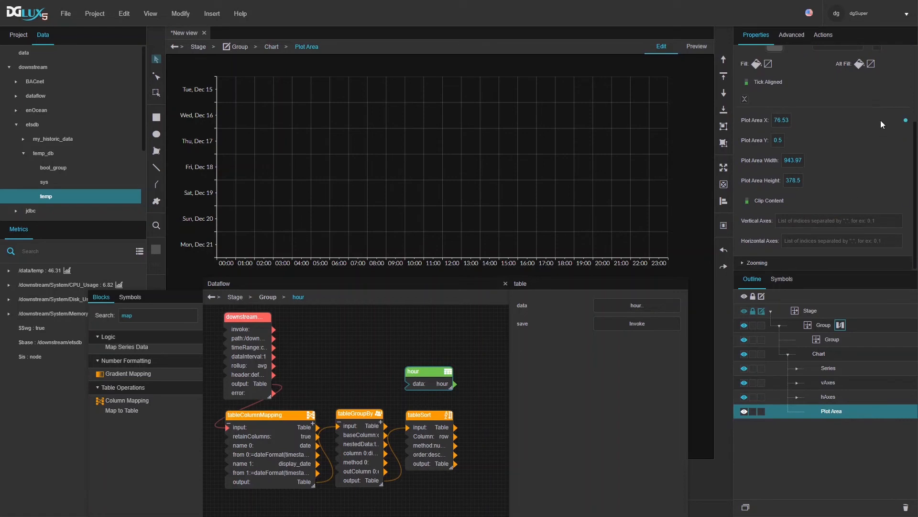
pyautogui.click(906, 121)
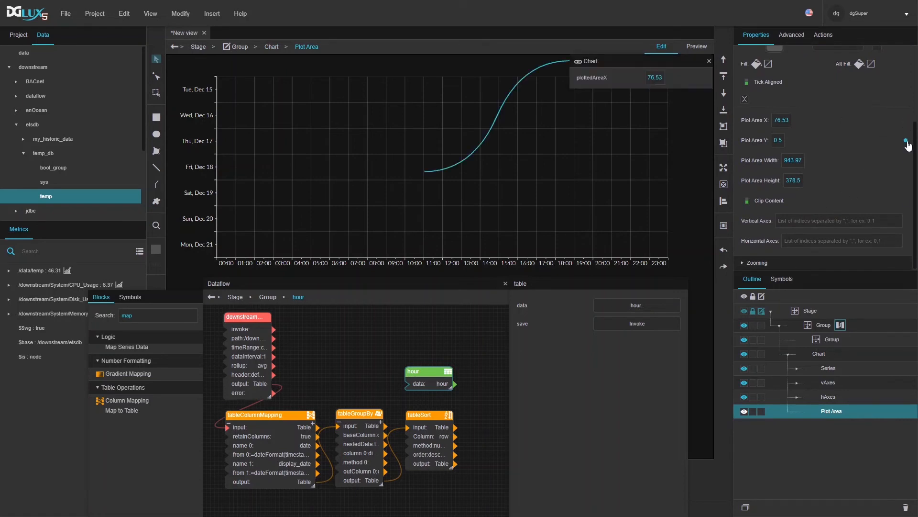
pyautogui.click(906, 142)
pyautogui.click(906, 163)
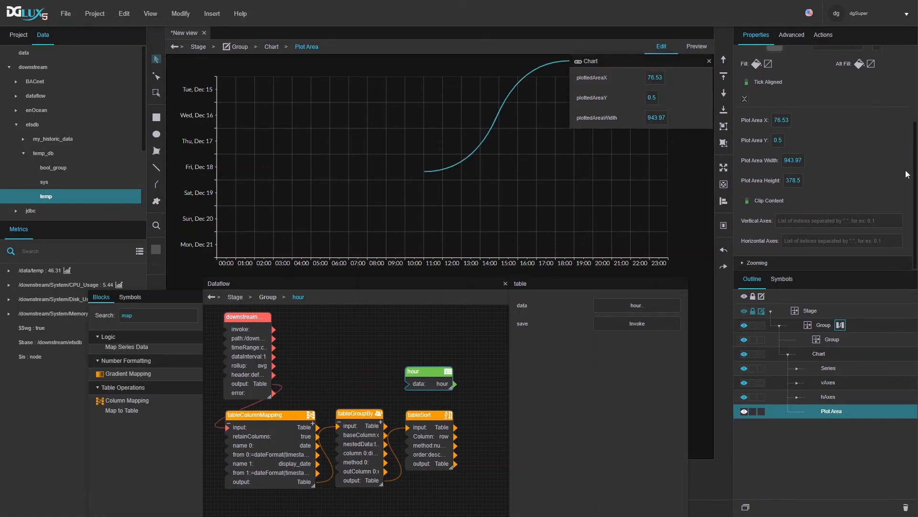
pyautogui.click(906, 181)
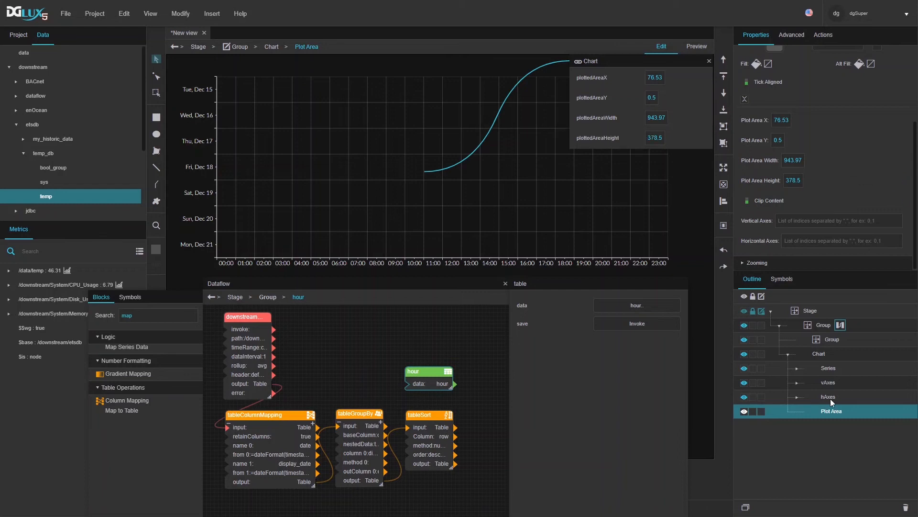
# Step: Bind the inner group's top to plottedAreaX, left to plottedAreaY, width to plottedAreaWidth and height to plottedAreaHeight
pyautogui.click(830, 340)
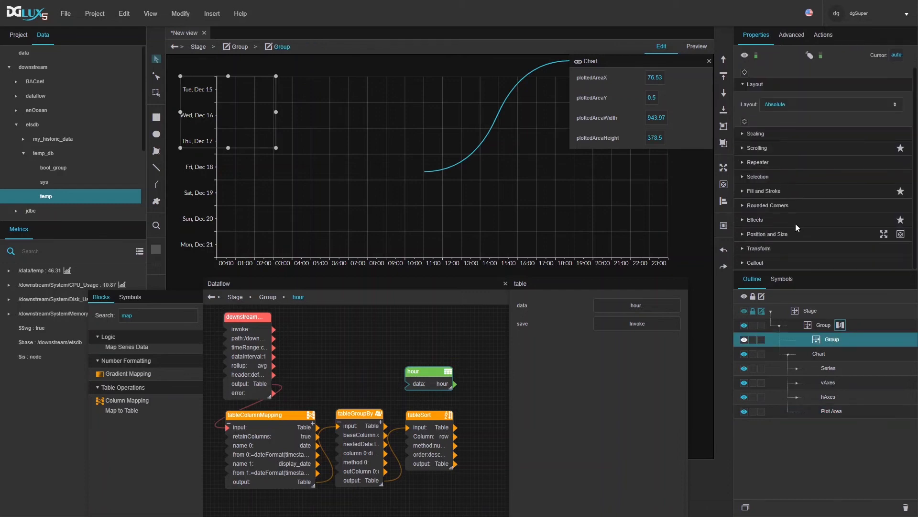
pyautogui.click(773, 233)
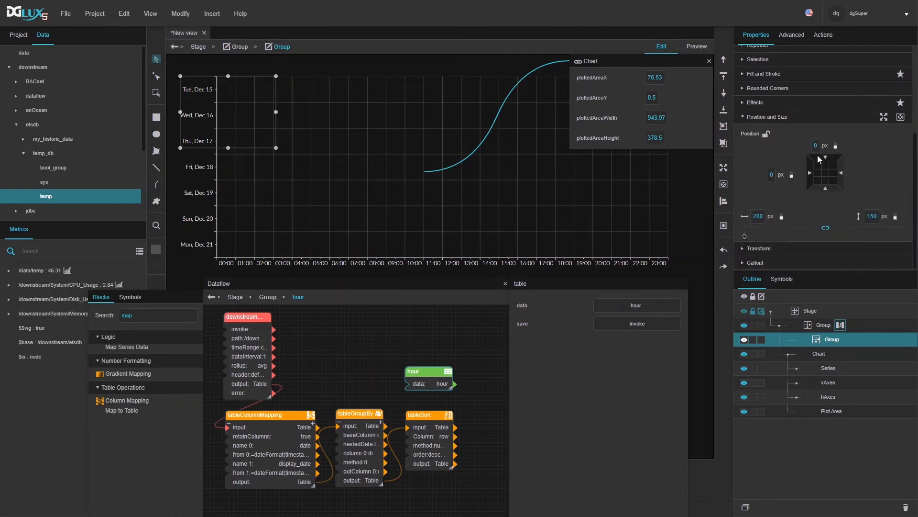
pyautogui.moveTo(702, 77); pyautogui.dragTo(826, 151)
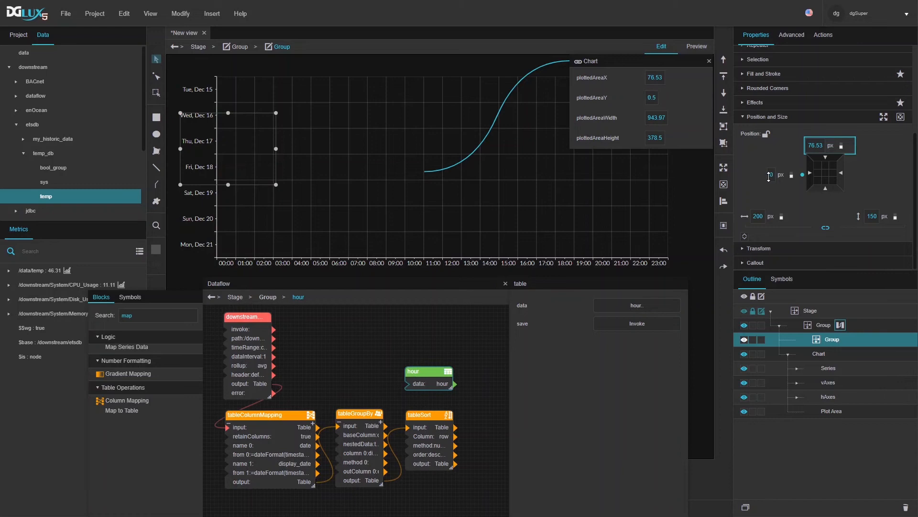
pyautogui.moveTo(701, 97); pyautogui.dragTo(771, 175)
pyautogui.moveTo(708, 118); pyautogui.dragTo(766, 216)
pyautogui.moveTo(703, 138); pyautogui.dragTo(874, 217)
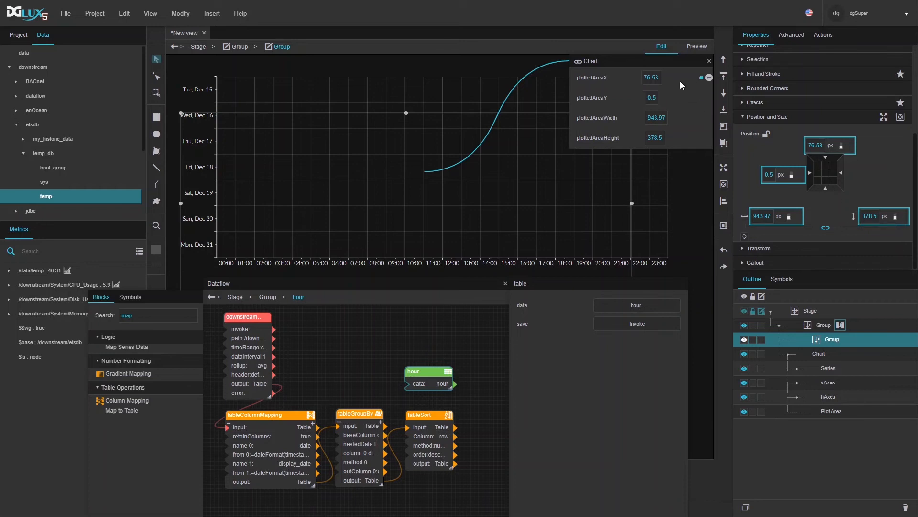
# Step: Rebind the inner group's left offset to plottedAreaX and its top offset to plottedAreaY, and close the list of binding sources
pyautogui.moveTo(702, 78); pyautogui.dragTo(771, 175)
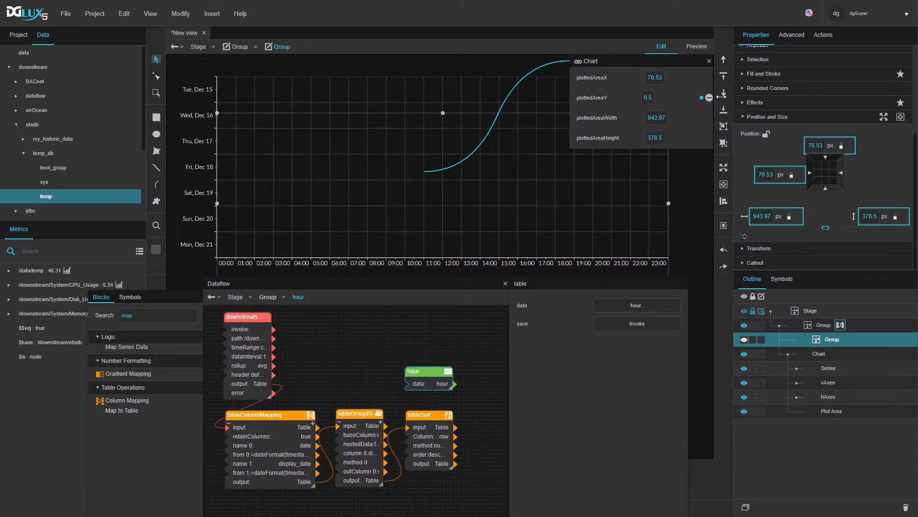
pyautogui.moveTo(702, 98); pyautogui.dragTo(821, 149)
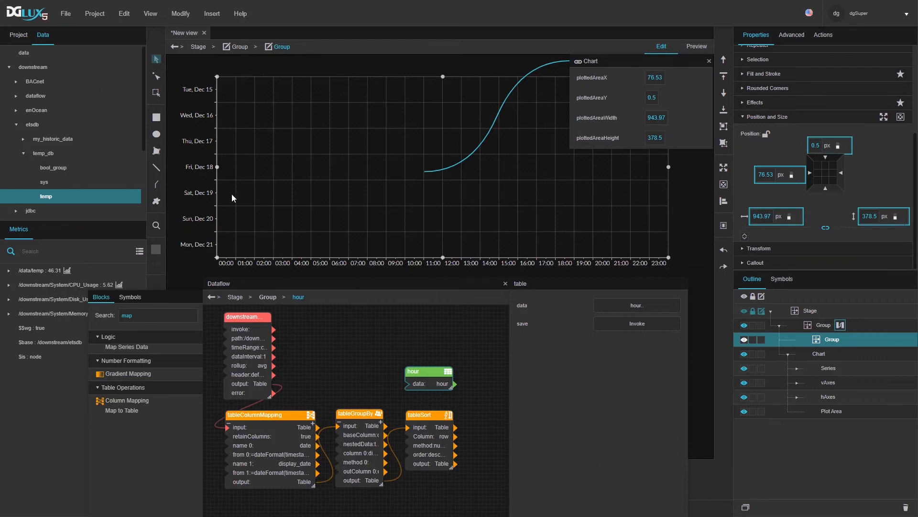
pyautogui.click(709, 62)
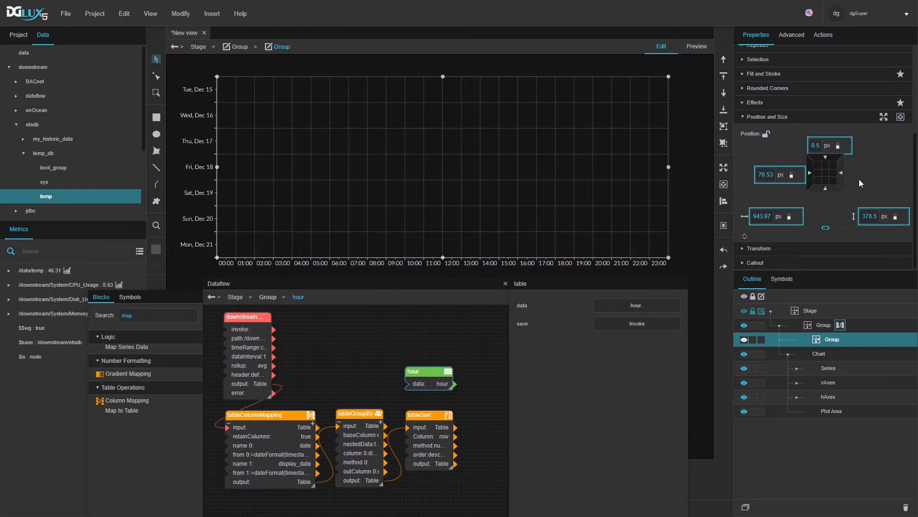
# Step: Switch the inner group's layout to Vertical with a vertical gap of 1
pyautogui.scroll(2, 859, 179)
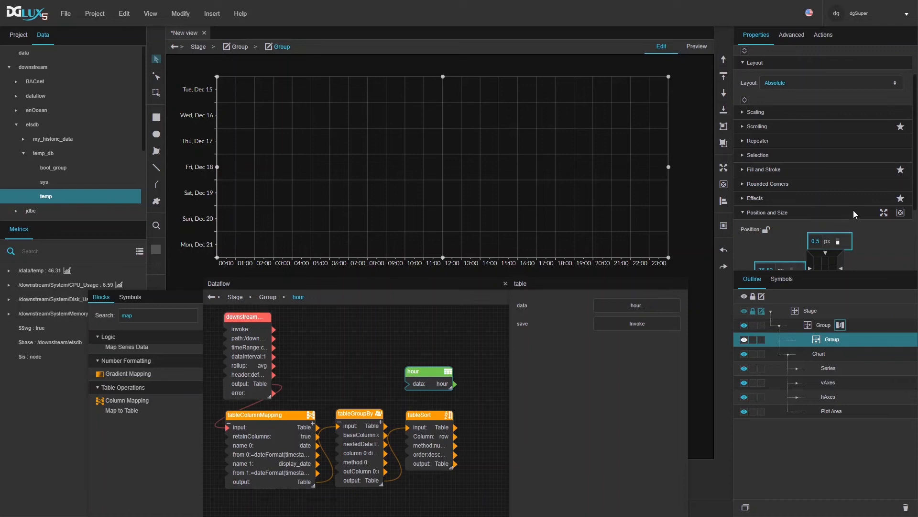
pyautogui.scroll(2, 850, 211)
pyautogui.click(790, 128)
pyautogui.click(779, 168)
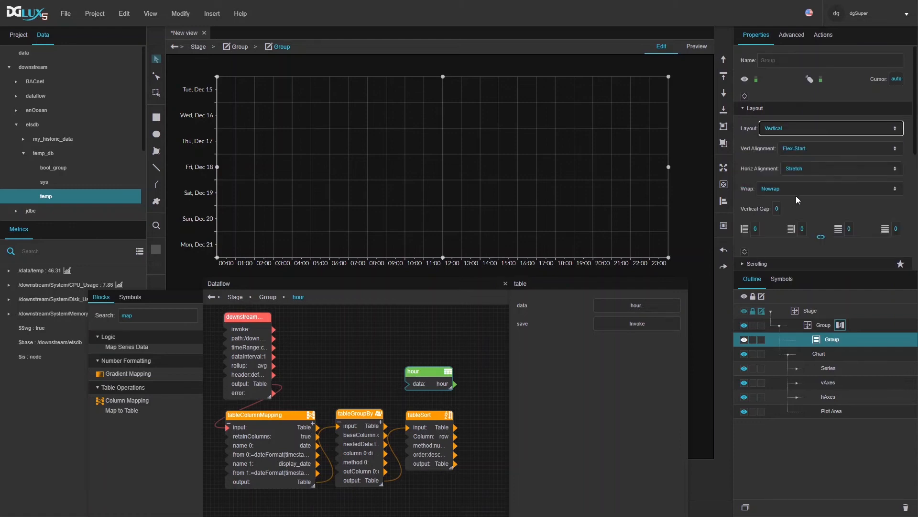
pyautogui.scroll(-4, 796, 191)
pyautogui.click(777, 114)
pyautogui.write('1')
pyautogui.press('Return')
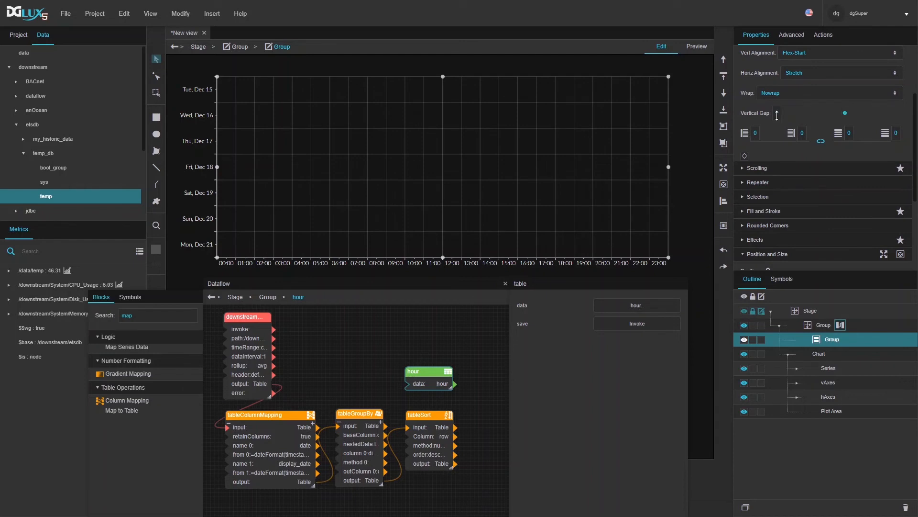
# Step: Rename the inner group as rows
pyautogui.doubleClick(837, 340)
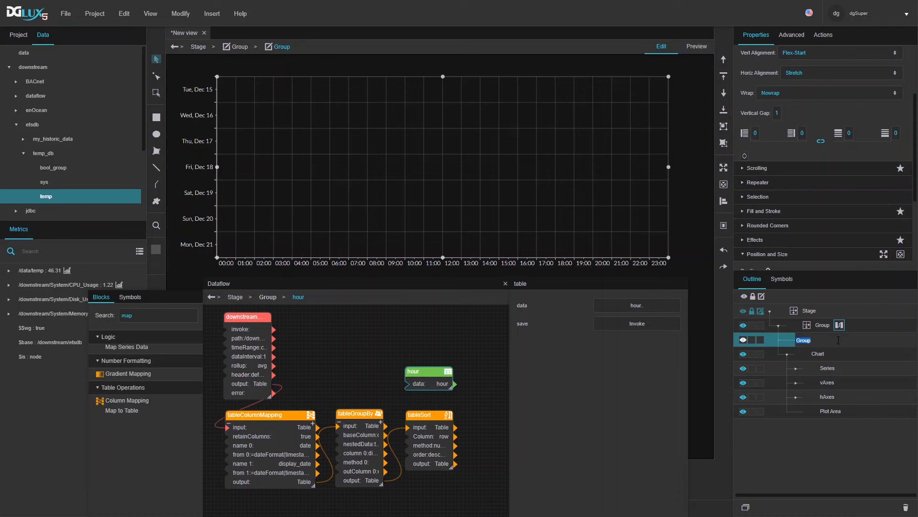
pyautogui.write('rows')
pyautogui.press('Return')
# Step: Insert a Group component inside rows and stretch it to fill its parent
pyautogui.rightClick(839, 339)
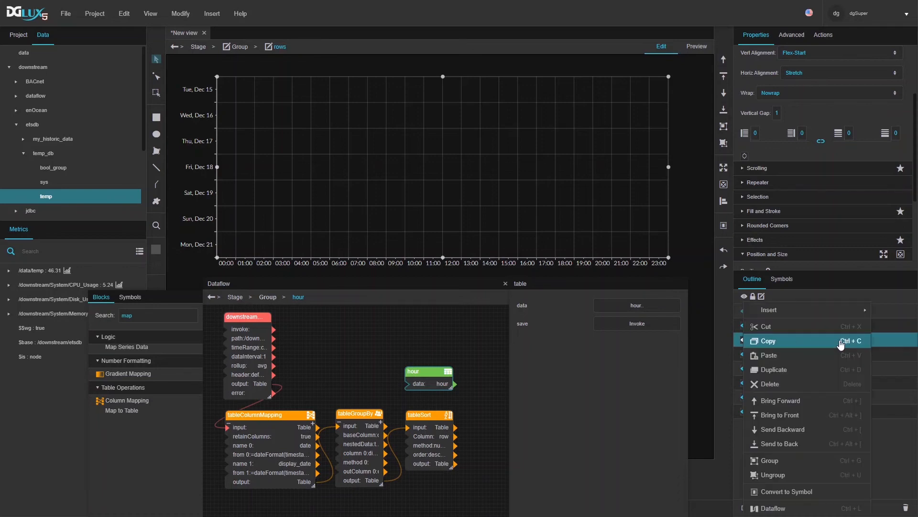
pyautogui.moveTo(756, 319)
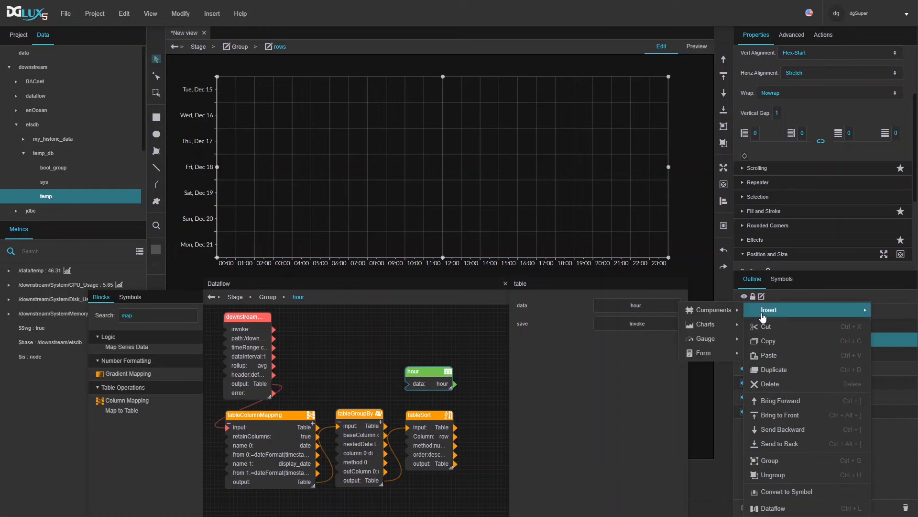
pyautogui.moveTo(715, 311)
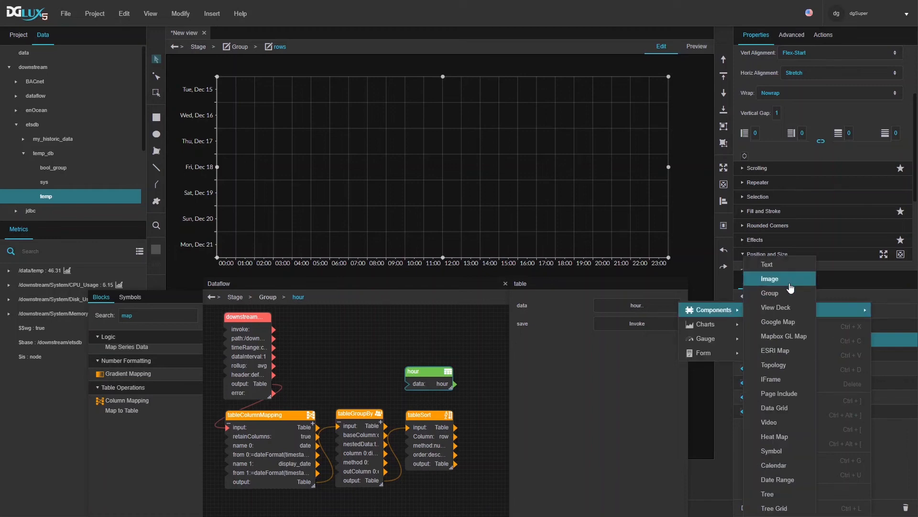
pyautogui.click(778, 293)
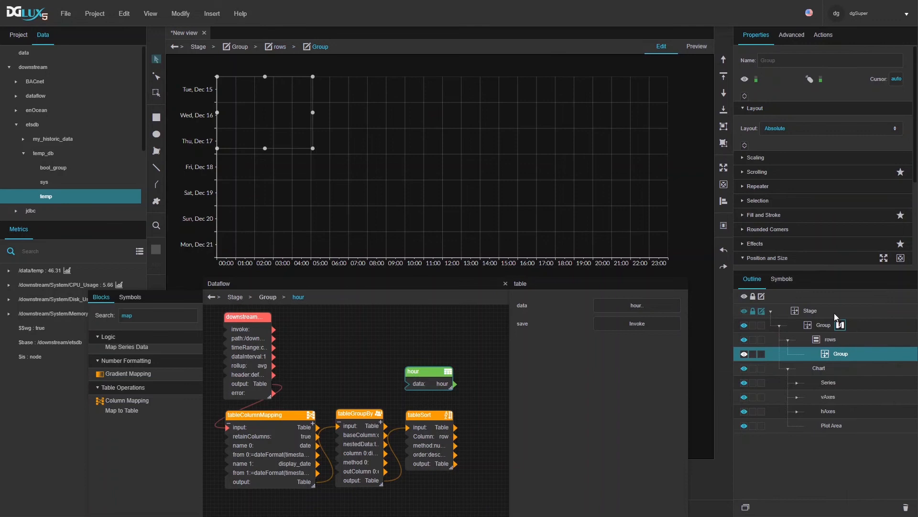
pyautogui.click(725, 167)
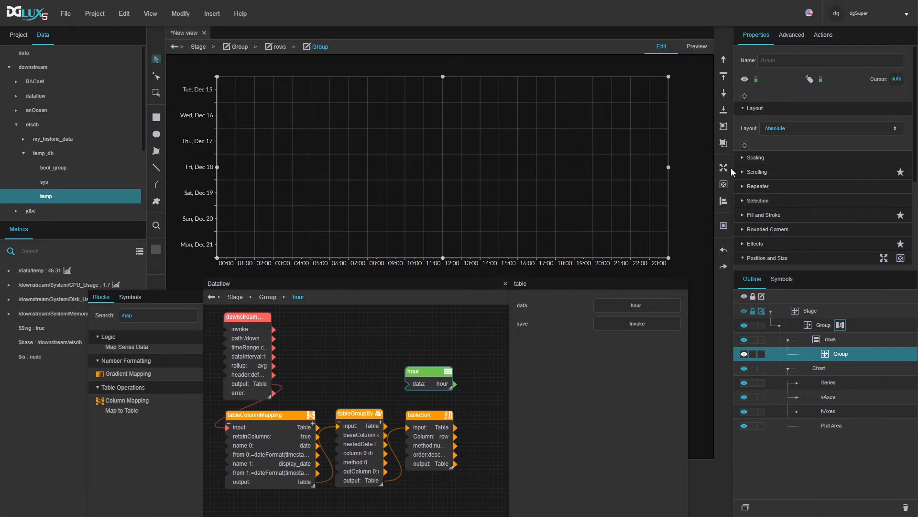
# Step: Convert the group inside rows into a symbol named svg_row and delete its instance from rows
pyautogui.rightClick(850, 350)
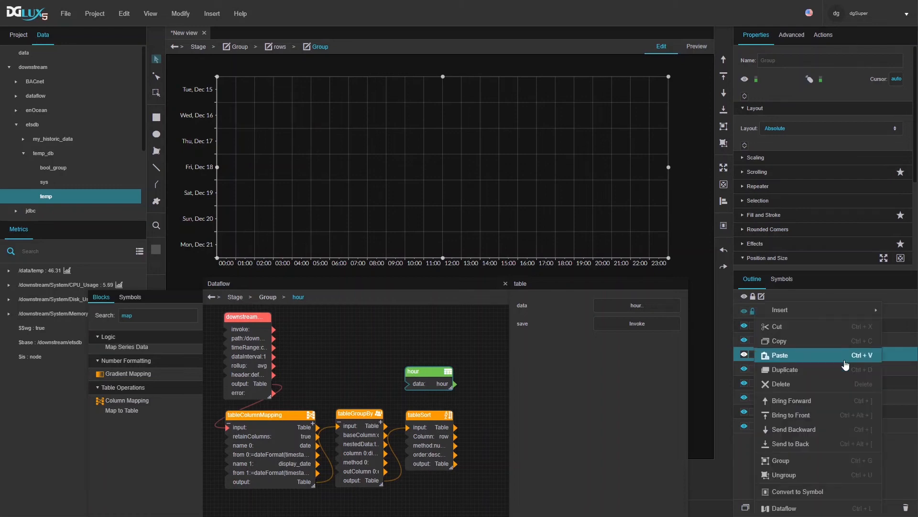
pyautogui.click(793, 491)
pyautogui.write('sv')
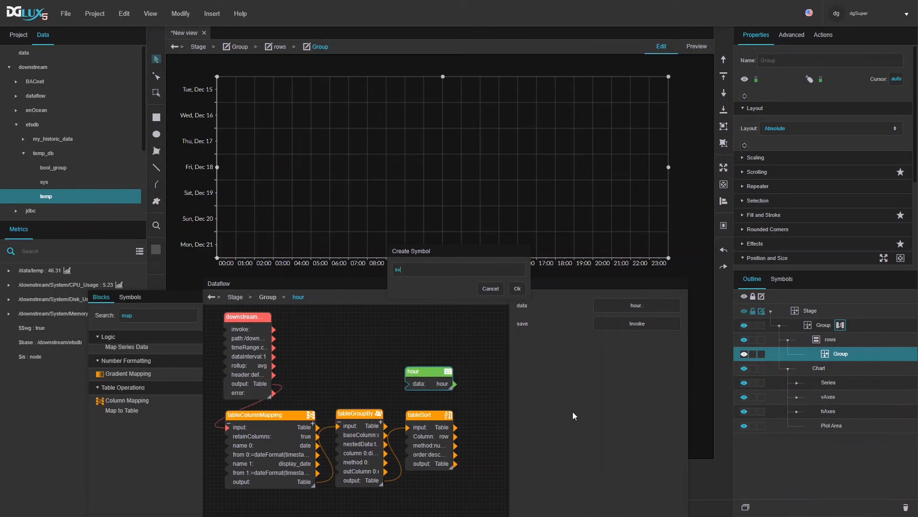
pyautogui.write('g_row')
pyautogui.click(520, 288)
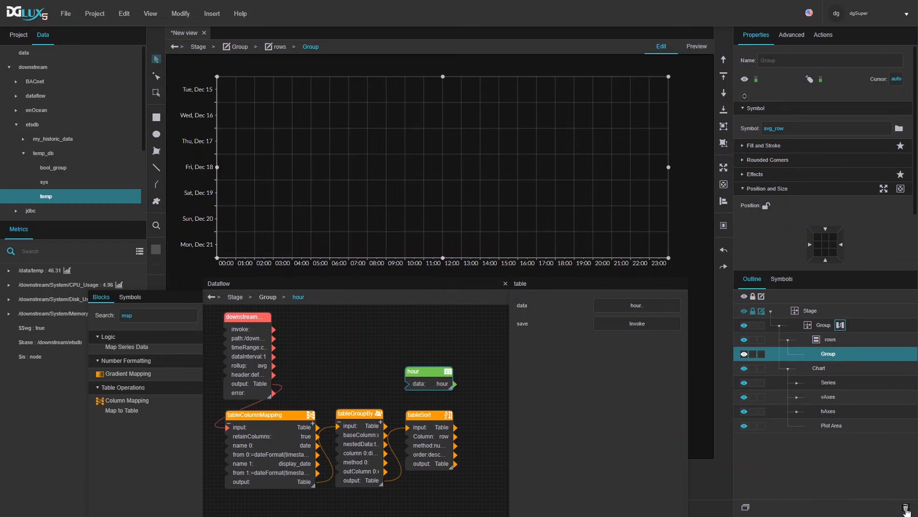
pyautogui.click(905, 510)
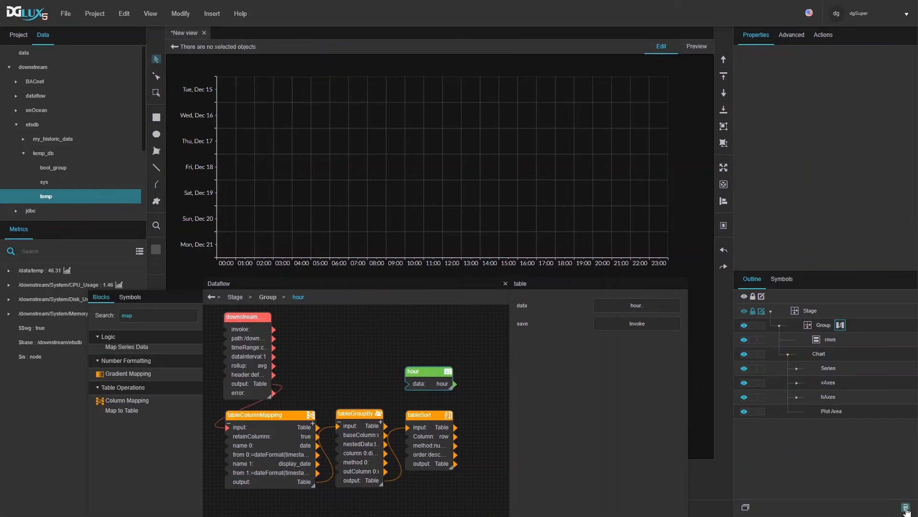
# Step: Set the rows group's repeater to use the tableGroupBy output as data and svg_row as its symbol
pyautogui.click(834, 341)
pyautogui.scroll(-2, 804, 177)
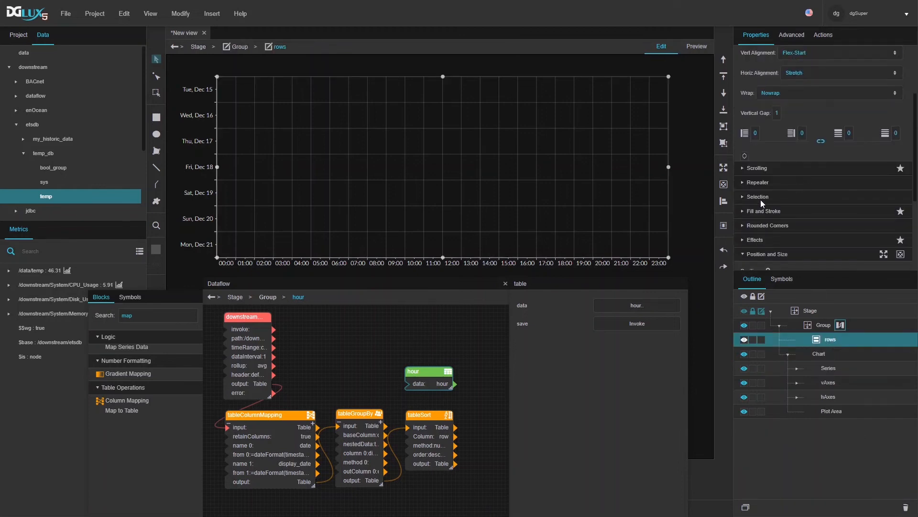
pyautogui.click(751, 182)
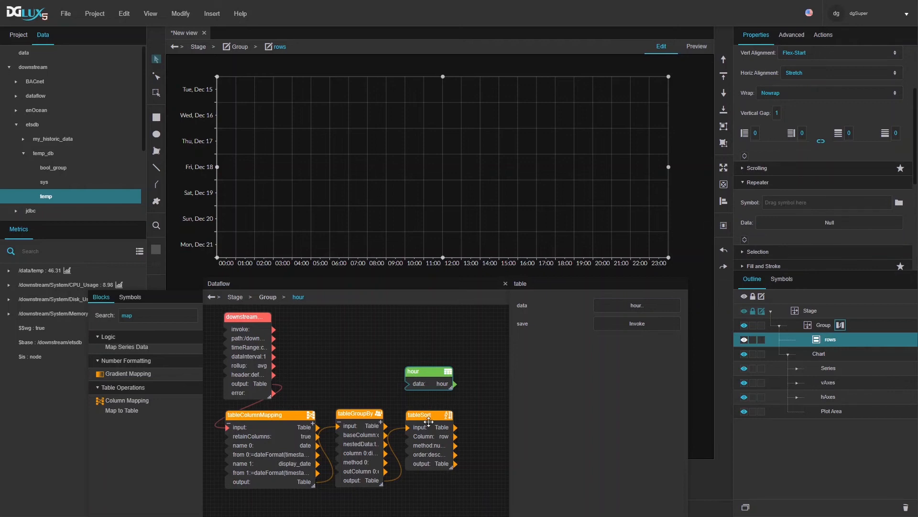
pyautogui.moveTo(369, 484); pyautogui.dragTo(784, 227)
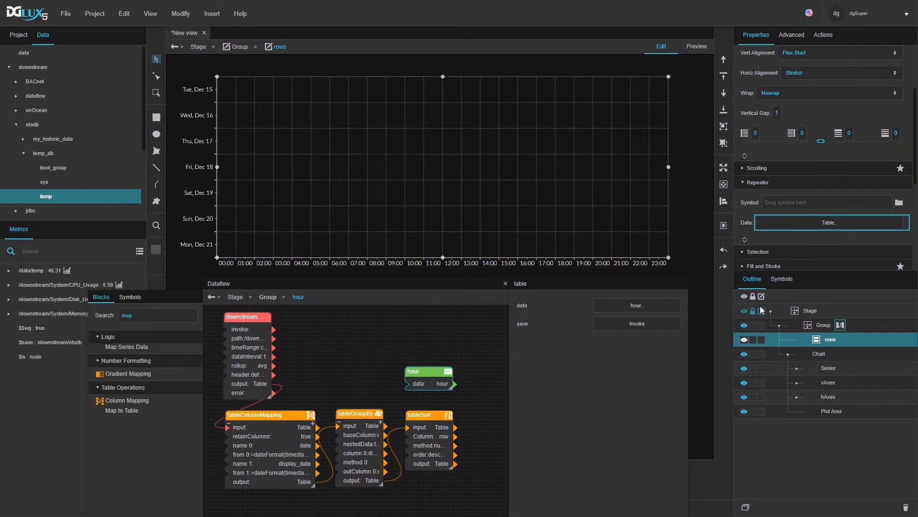
pyautogui.click(782, 278)
pyautogui.moveTo(758, 372); pyautogui.dragTo(774, 202)
pyautogui.click(752, 279)
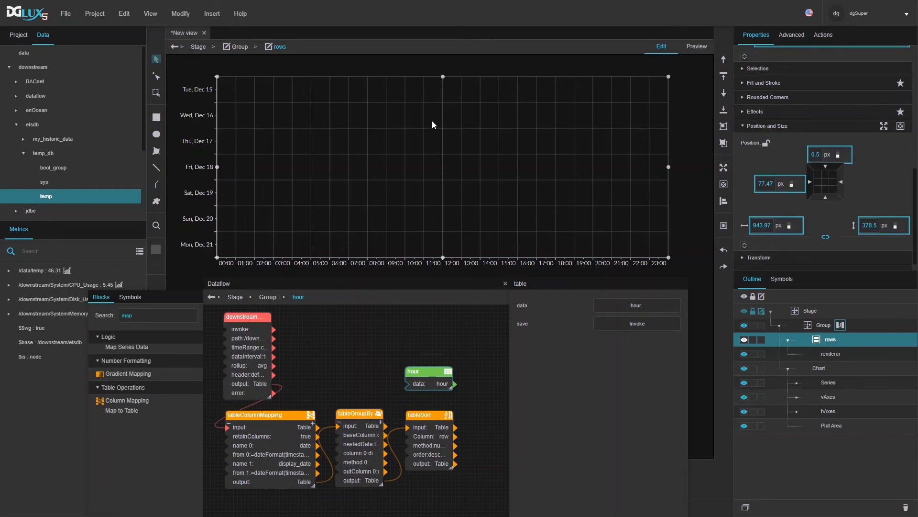
# Step: Open the svg_row symbol from rows, set its horizontal flexsize to 1, and save the symbol
pyautogui.doubleClick(432, 121)
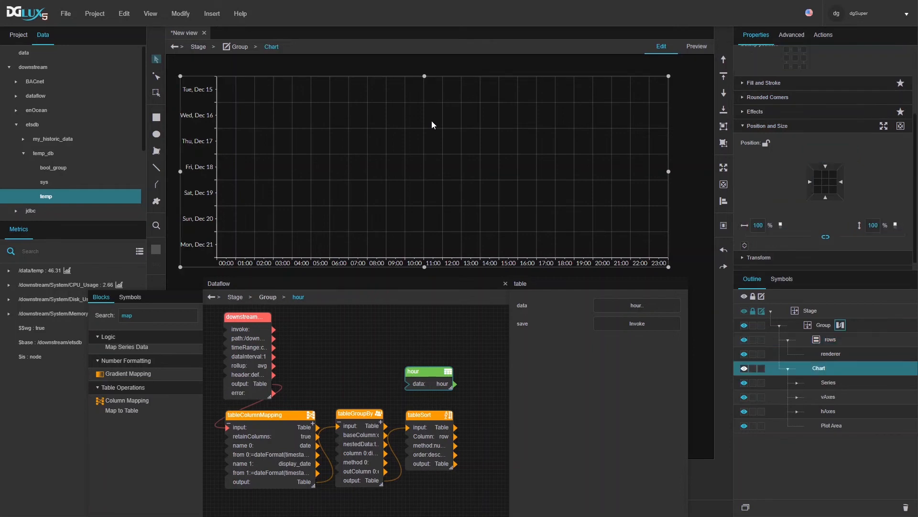
pyautogui.click(815, 339)
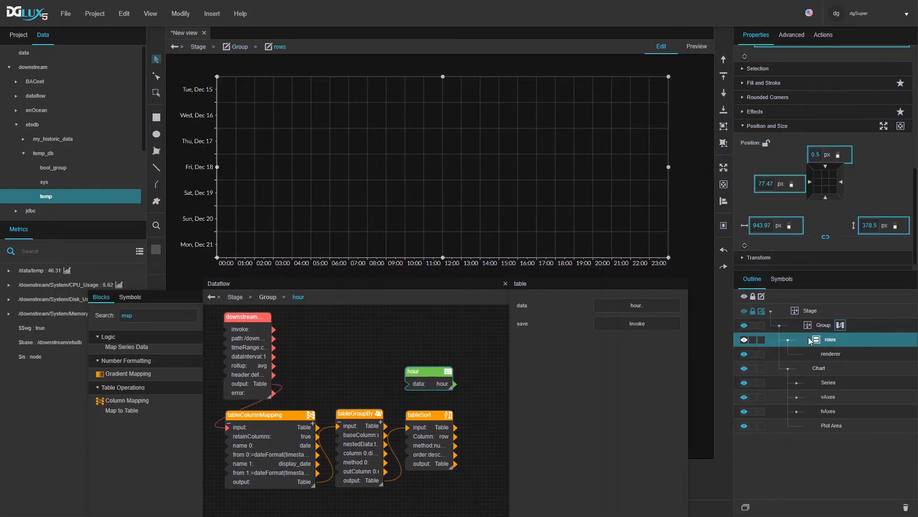
pyautogui.doubleClick(340, 108)
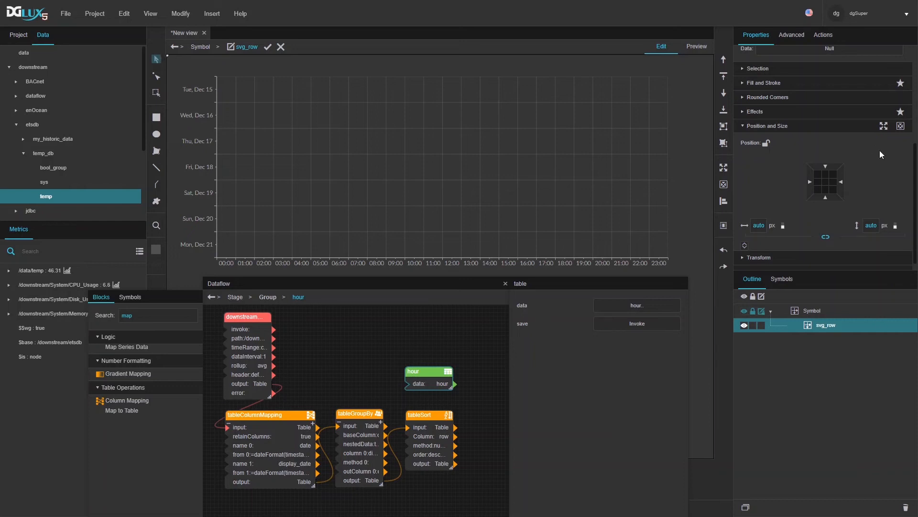
pyautogui.scroll(-1, 742, 226)
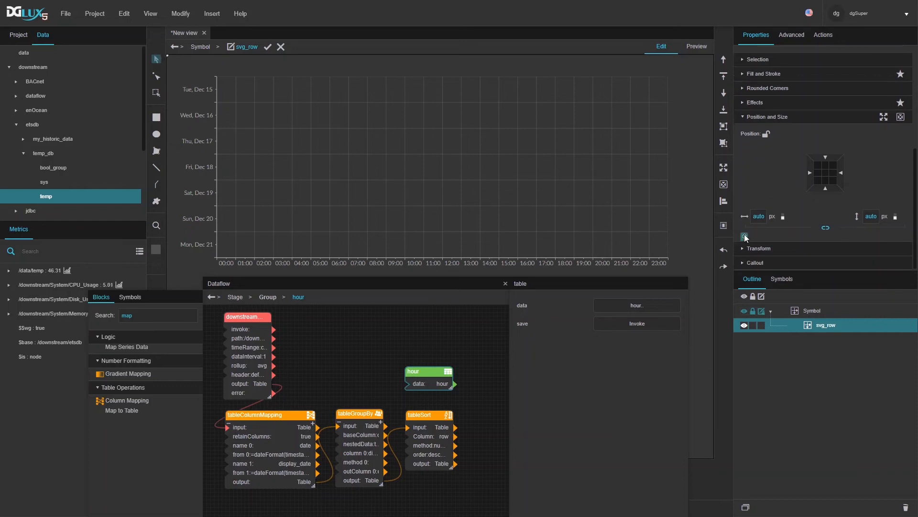
pyautogui.click(744, 237)
pyautogui.scroll(-1, 813, 223)
pyautogui.click(824, 209)
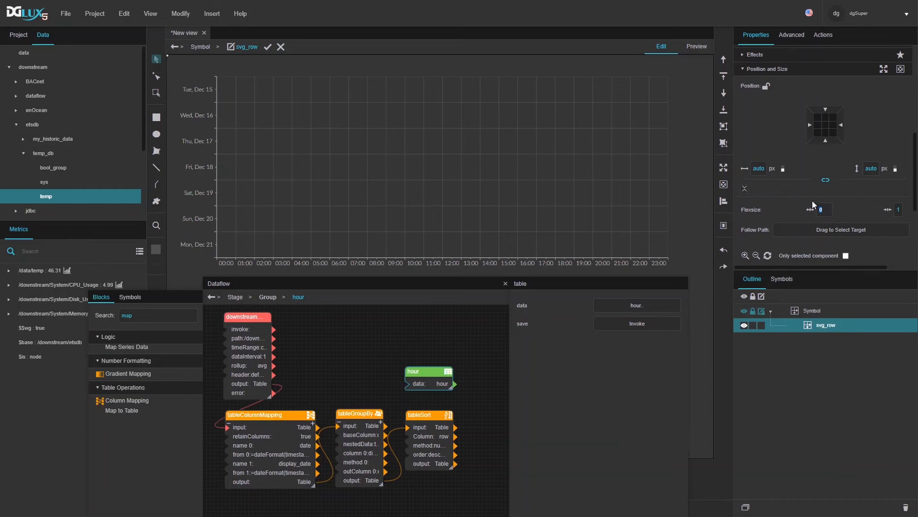
pyautogui.press('Return')
pyautogui.hotkey('ctrl', 's')
pyautogui.click(269, 47)
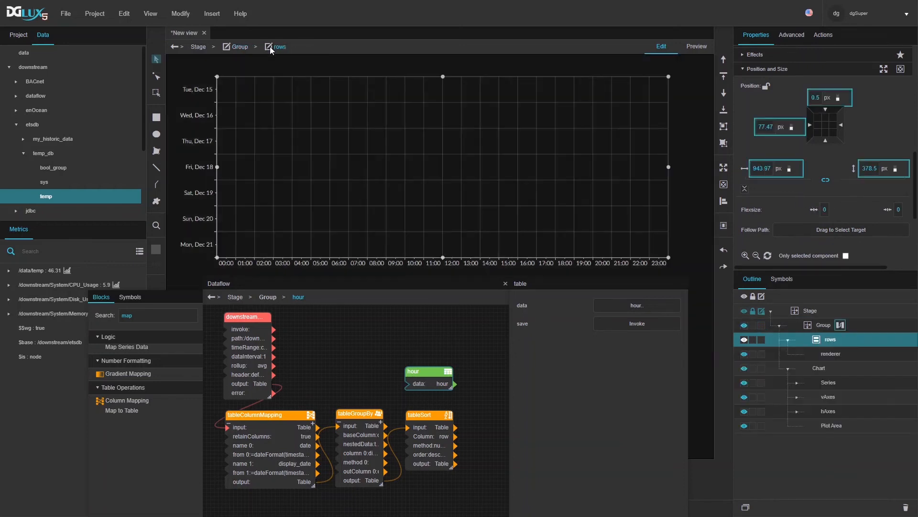
# Step: Reopen svg_row for editing and add a string parameter named date to its symbol parameters
pyautogui.doubleClick(411, 87)
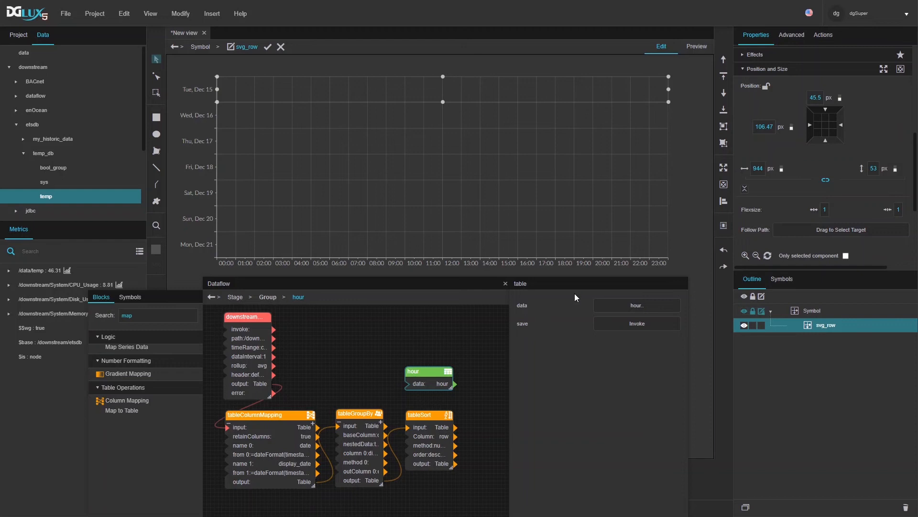
pyautogui.click(505, 284)
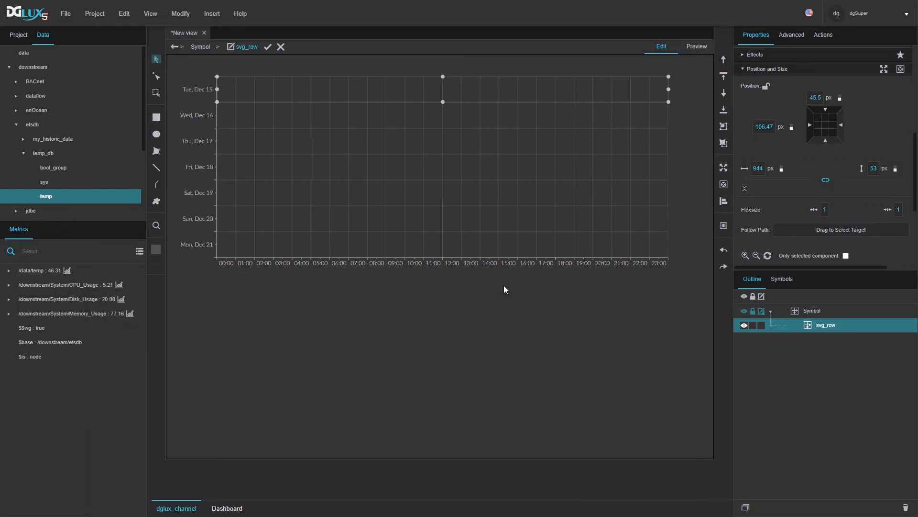
pyautogui.click(180, 14)
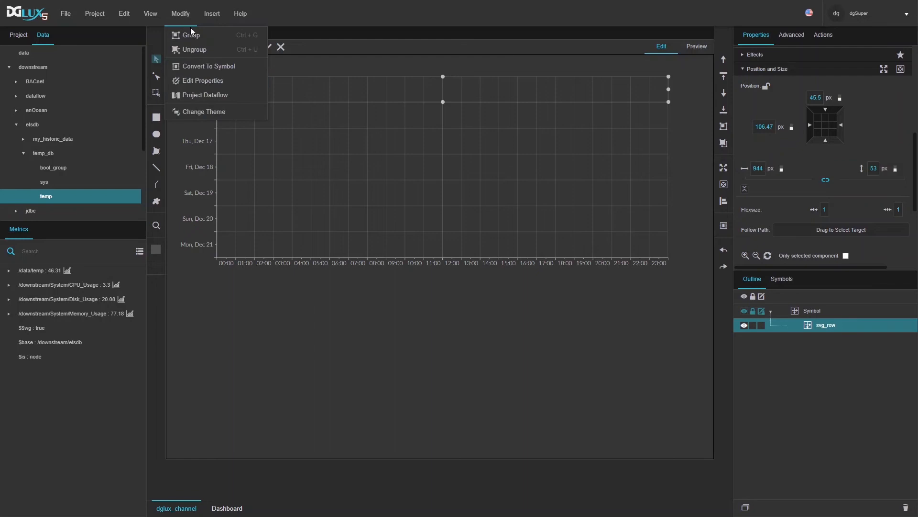
pyautogui.click(183, 95)
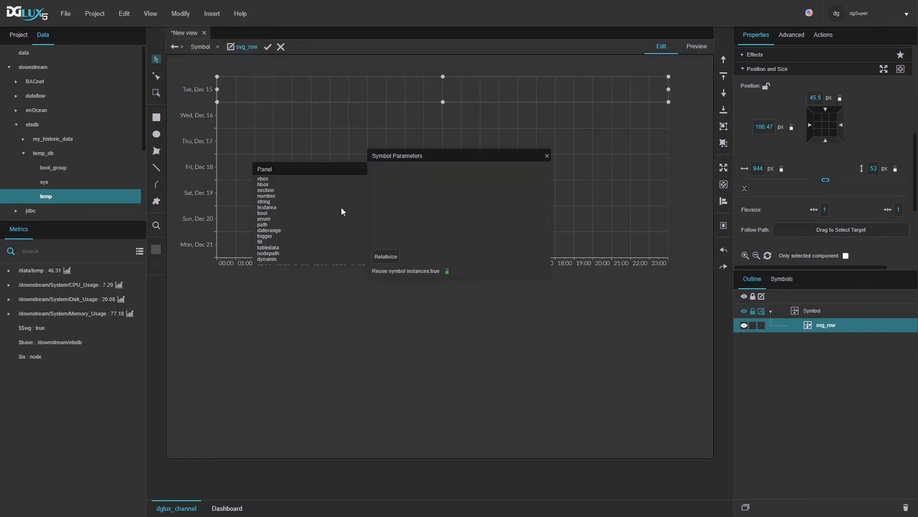
pyautogui.moveTo(263, 201); pyautogui.dragTo(382, 177)
pyautogui.doubleClick(381, 171)
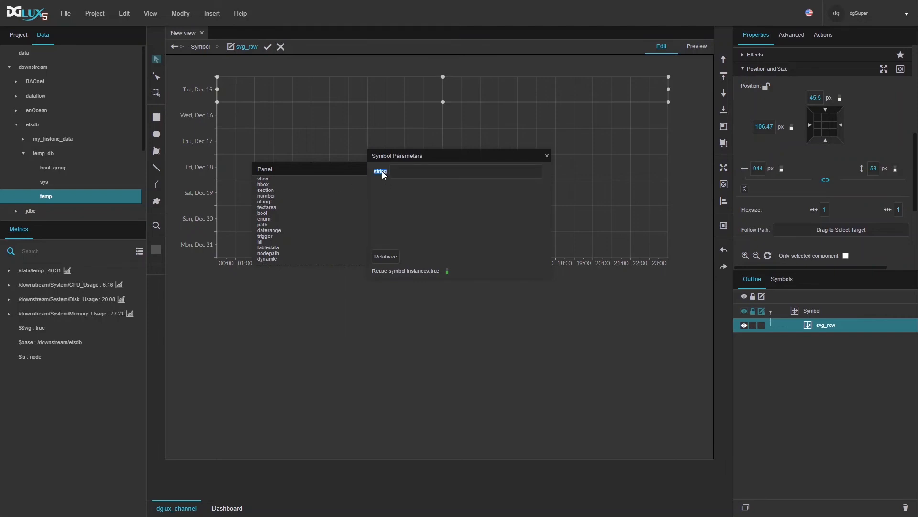
pyautogui.write('date')
# Step: Add a tabledata parameter named intervals below the date parameter
pyautogui.moveTo(271, 248); pyautogui.dragTo(386, 191)
pyautogui.write('in')
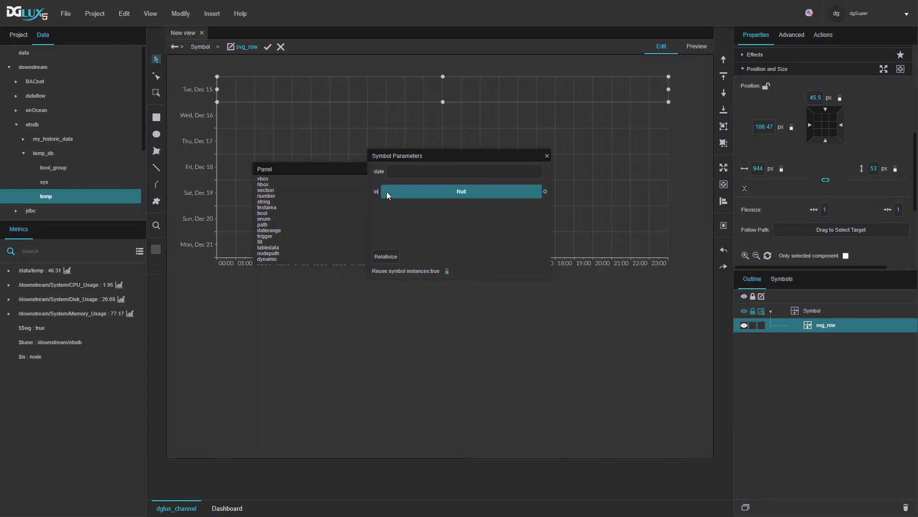
pyautogui.write('terva')
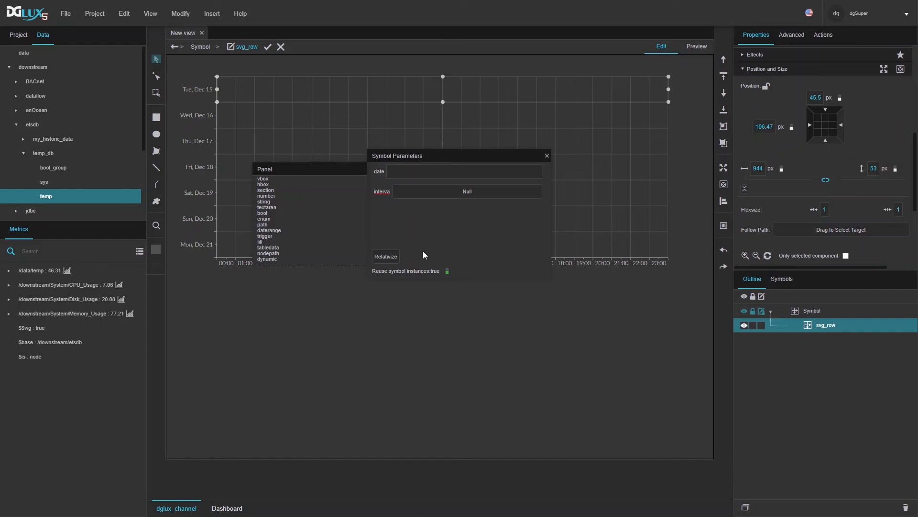
pyautogui.write('ls')
# Step: Add a string parameter named value_format with the default value #.00'%'
pyautogui.moveTo(266, 202); pyautogui.dragTo(383, 203)
pyautogui.write('value_format')
pyautogui.click(427, 213)
pyautogui.write('#.00')
pyautogui.write('%')
# Step: Add a section named tile settings and place a fill parameter named gradient inside it
pyautogui.moveTo(263, 192); pyautogui.dragTo(394, 230)
pyautogui.click(396, 233)
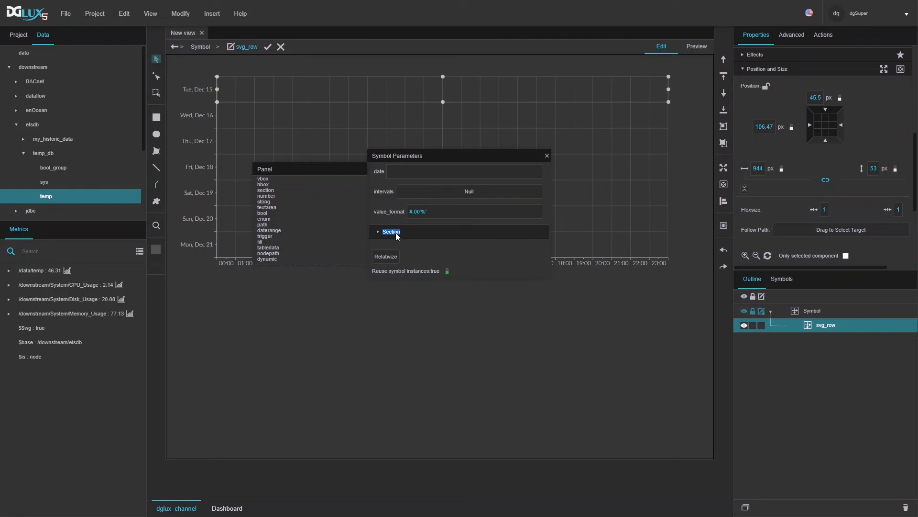
pyautogui.write('tile settings')
pyautogui.click(379, 234)
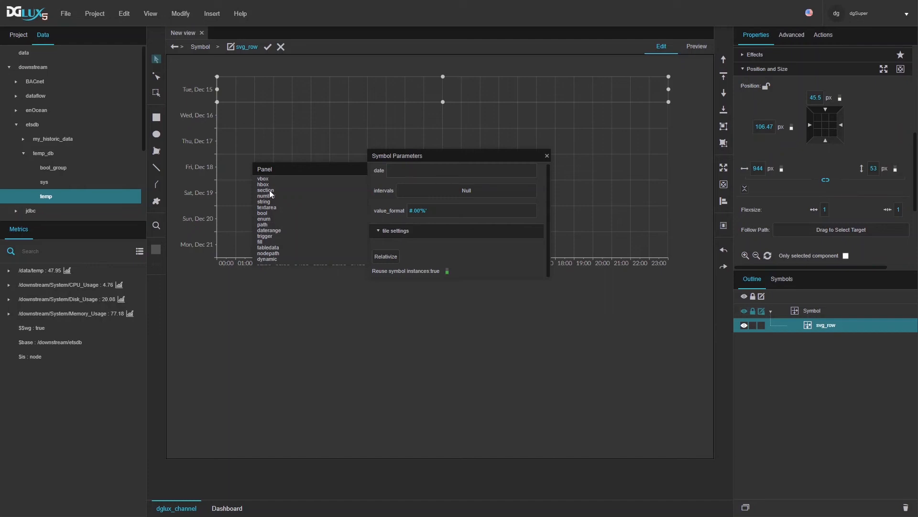
pyautogui.moveTo(262, 243); pyautogui.dragTo(396, 236)
pyautogui.write('radient')
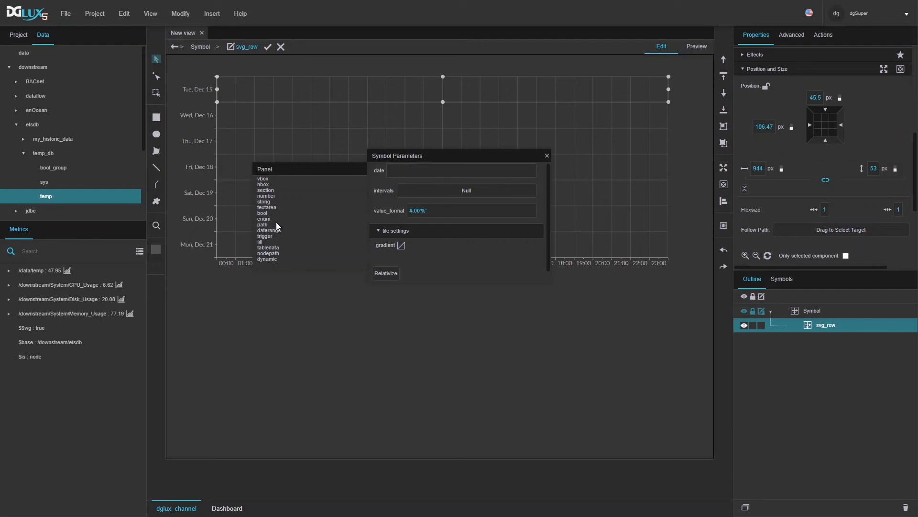
# Step: Add two number parameters to tile settings, min with default 0 and max with default 100
pyautogui.moveTo(271, 195); pyautogui.dragTo(389, 231)
pyautogui.moveTo(265, 195); pyautogui.dragTo(385, 269)
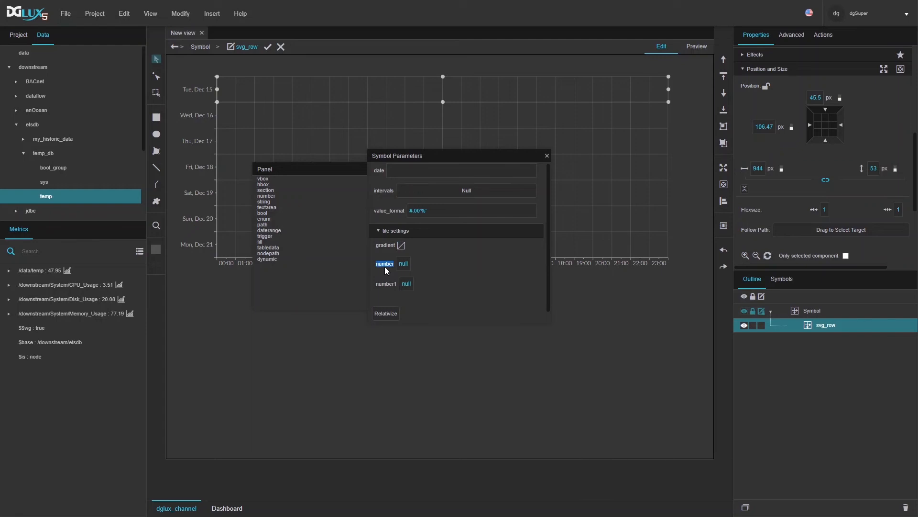
pyautogui.doubleClick(387, 284)
pyautogui.click(394, 265)
pyautogui.click(399, 283)
pyautogui.write('100')
pyautogui.click(435, 270)
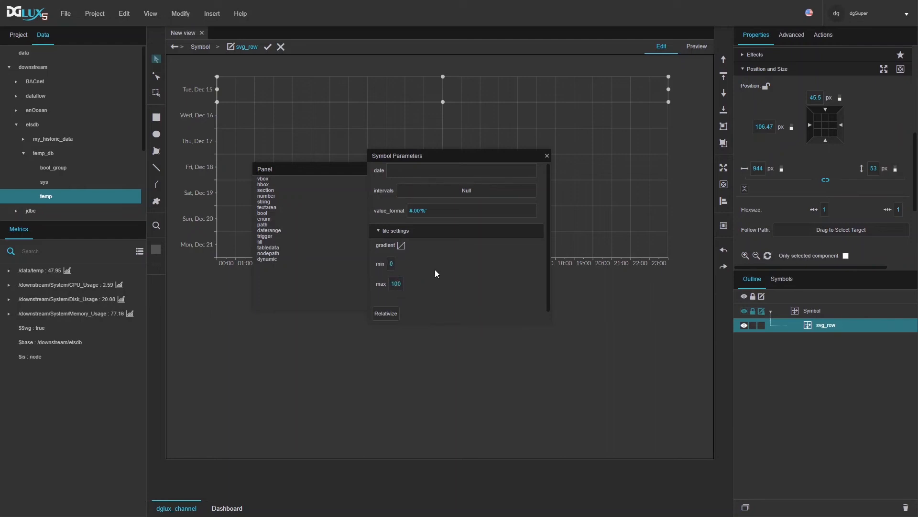
# Step: Set the gradient parameter's default to a linear gradient from green through yellow-orange in the middle to red
pyautogui.click(401, 245)
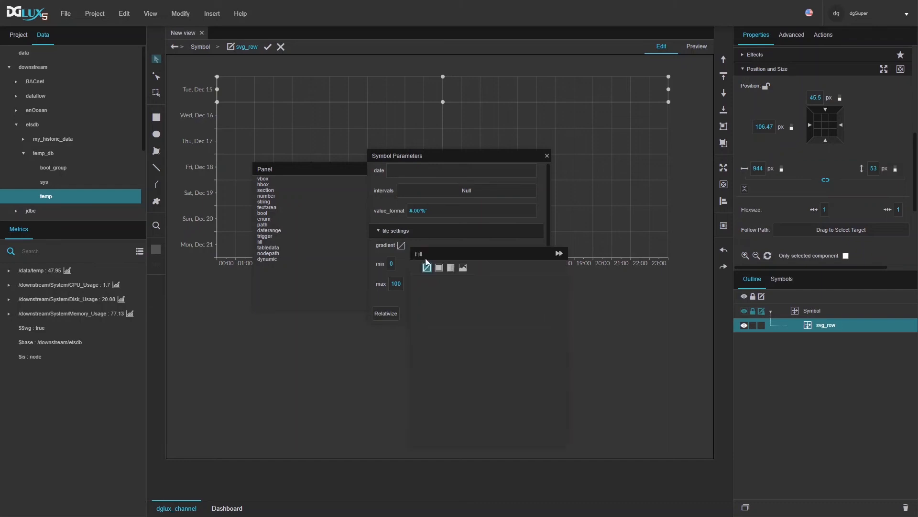
pyautogui.click(450, 268)
pyautogui.click(421, 322)
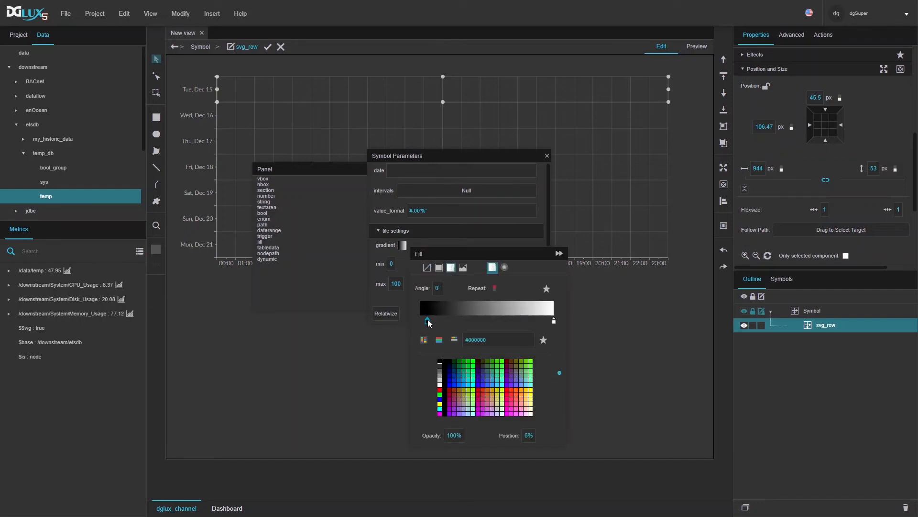
pyautogui.click(476, 363)
pyautogui.click(486, 322)
pyautogui.click(528, 389)
pyautogui.click(554, 321)
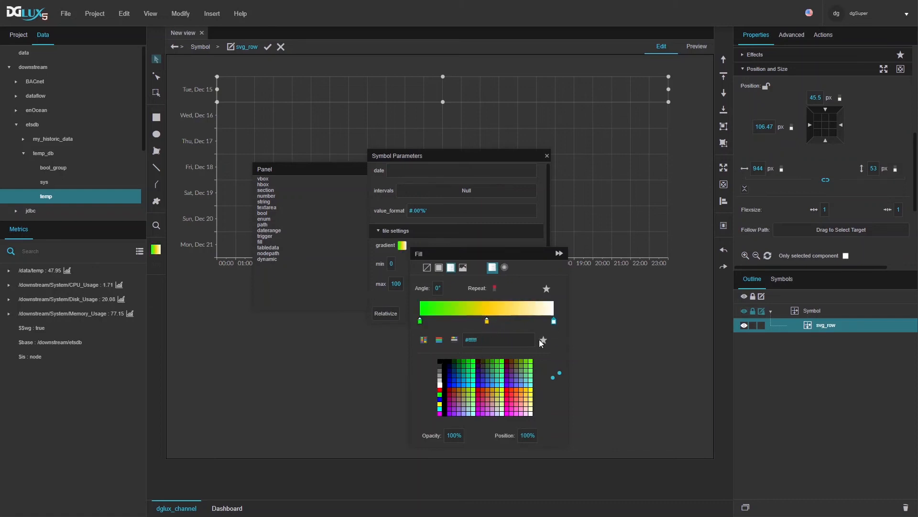
pyautogui.click(512, 395)
pyautogui.click(363, 267)
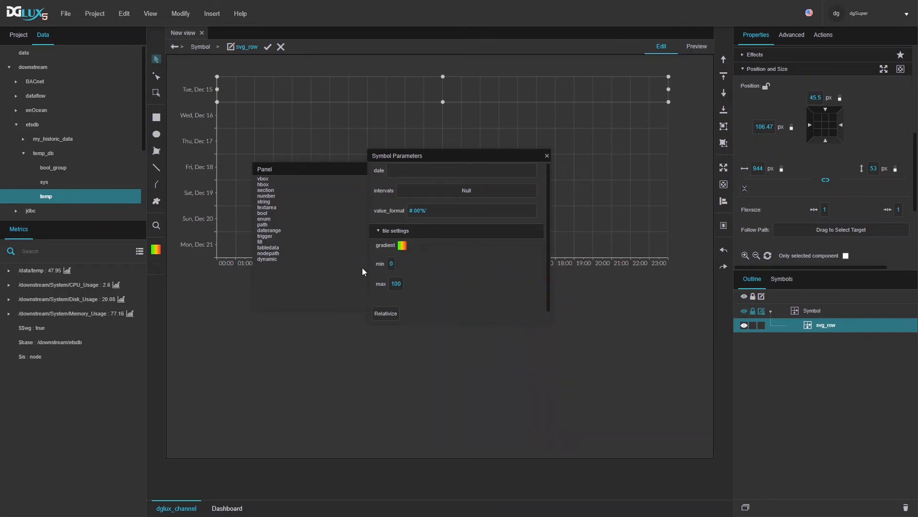
# Step: Save and leave svg_row, reopen the group's dataflow, and bind the hour table to the renderer's intervals parameter
pyautogui.click(268, 46)
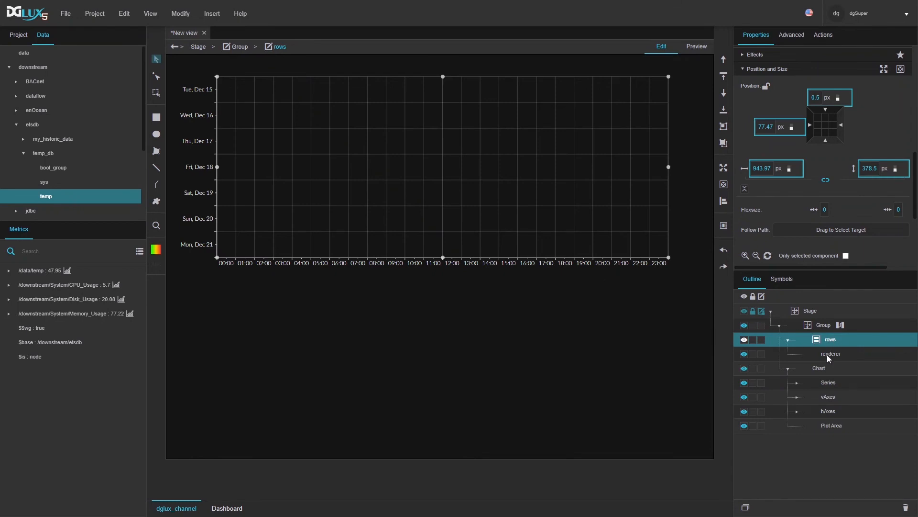
pyautogui.click(843, 325)
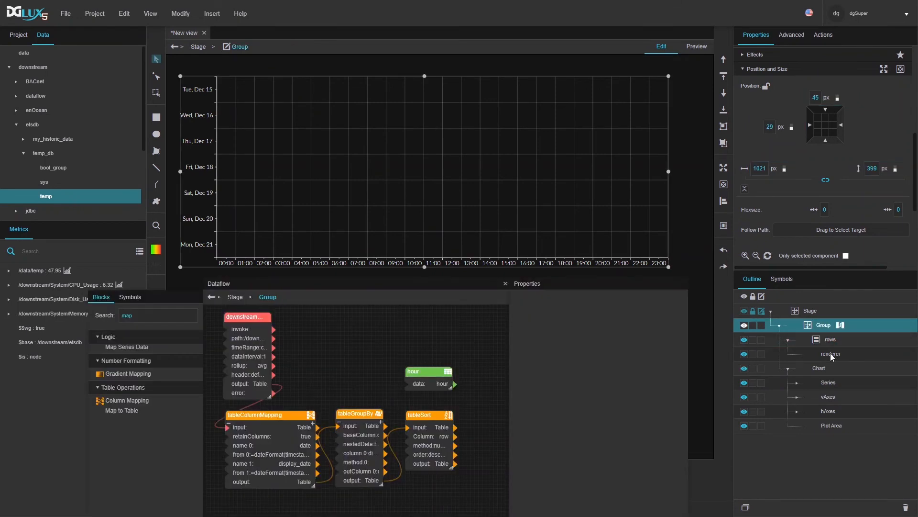
pyautogui.moveTo(455, 384); pyautogui.dragTo(805, 90)
# Step: Open the rows repeater's data table and bind its date column to the renderer's date parameter
pyautogui.click(821, 339)
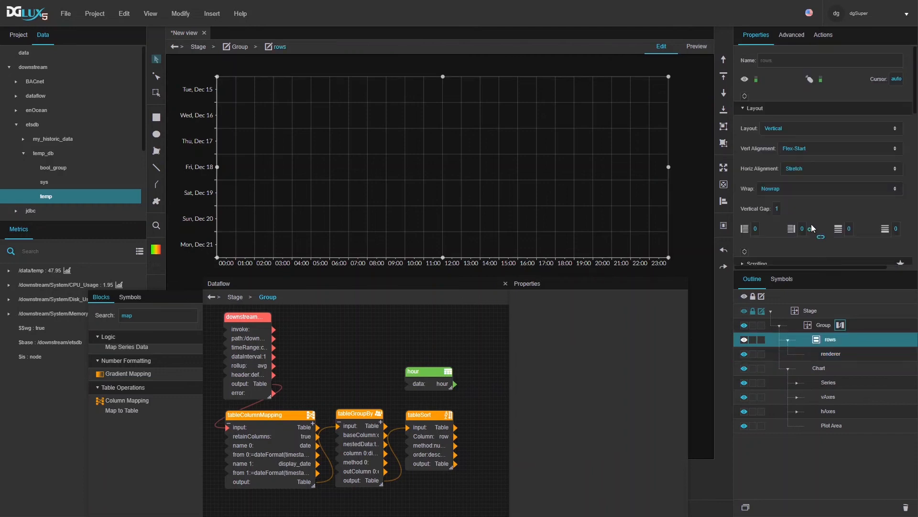
pyautogui.scroll(-3, 815, 193)
pyautogui.click(819, 176)
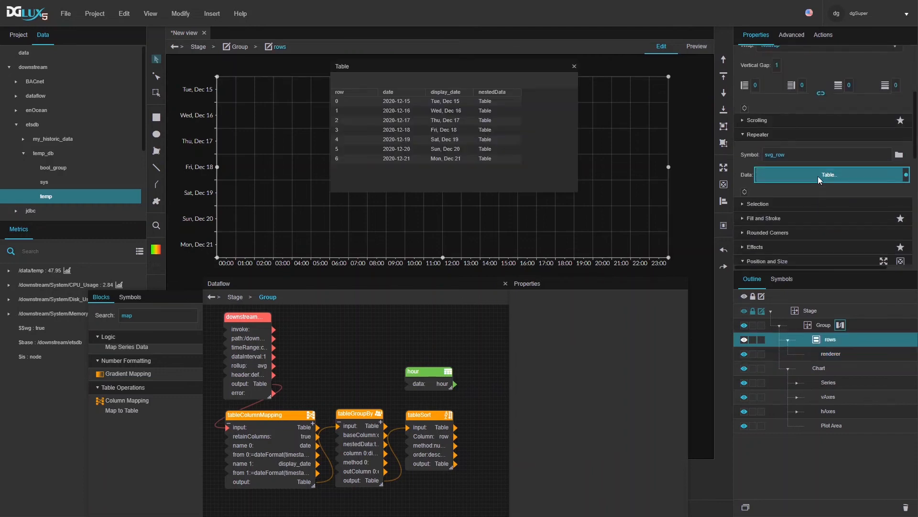
pyautogui.click(830, 355)
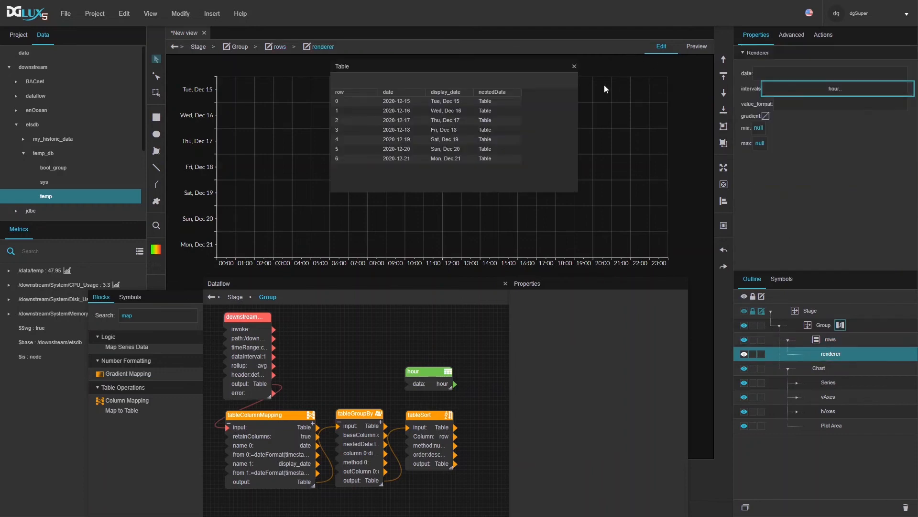
pyautogui.moveTo(398, 93); pyautogui.dragTo(822, 72)
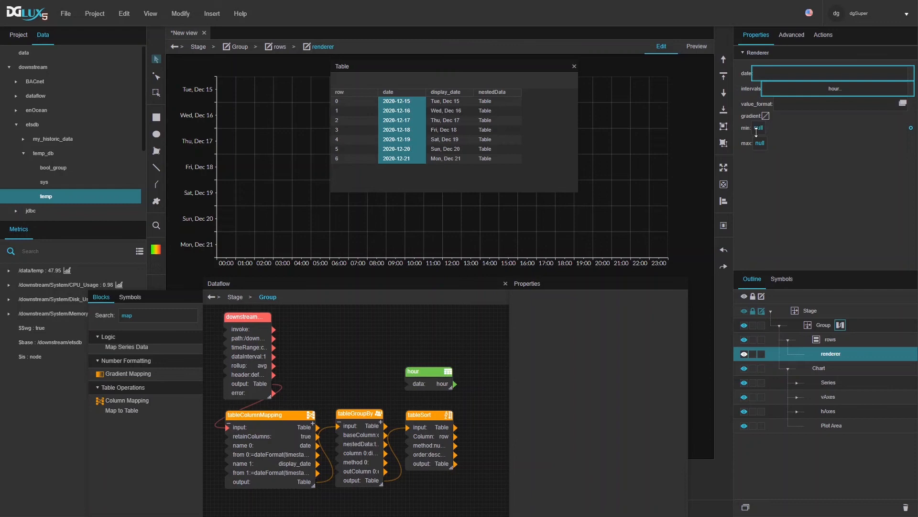
# Step: Set the renderer's min to 0 and max to 100
pyautogui.click(758, 128)
pyautogui.click(761, 144)
pyautogui.write('100')
pyautogui.press('Return')
# Step: Set the renderer's gradient to a linear fill from green through yellow-orange in the middle to red
pyautogui.click(766, 116)
pyautogui.click(650, 138)
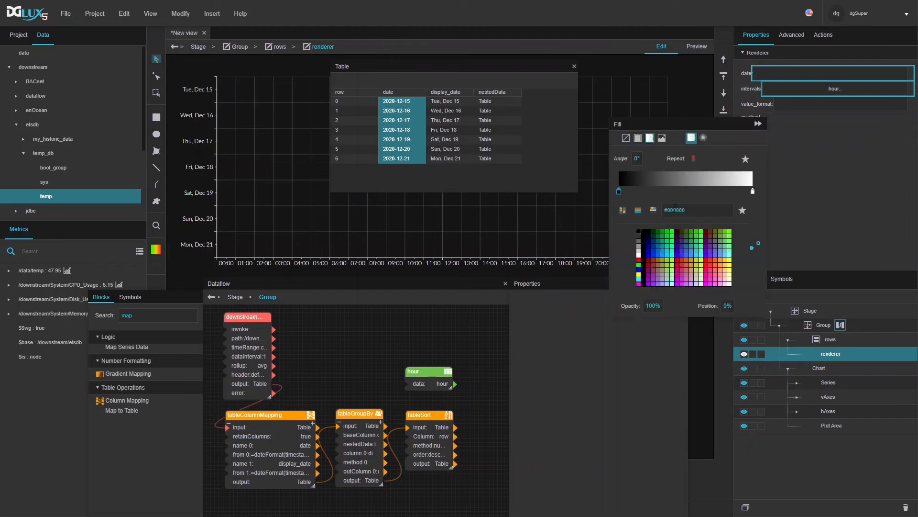
pyautogui.click(671, 232)
pyautogui.click(685, 191)
pyautogui.click(725, 259)
pyautogui.click(753, 192)
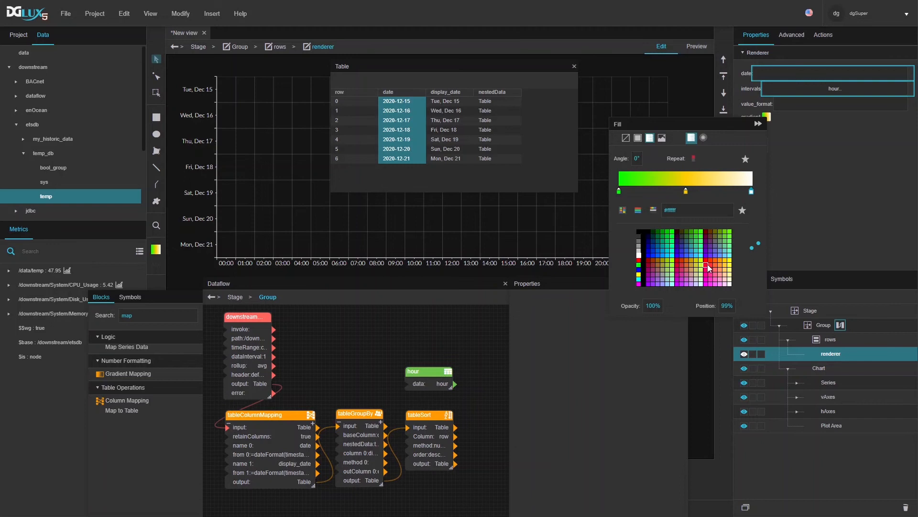
pyautogui.click(711, 264)
pyautogui.click(822, 156)
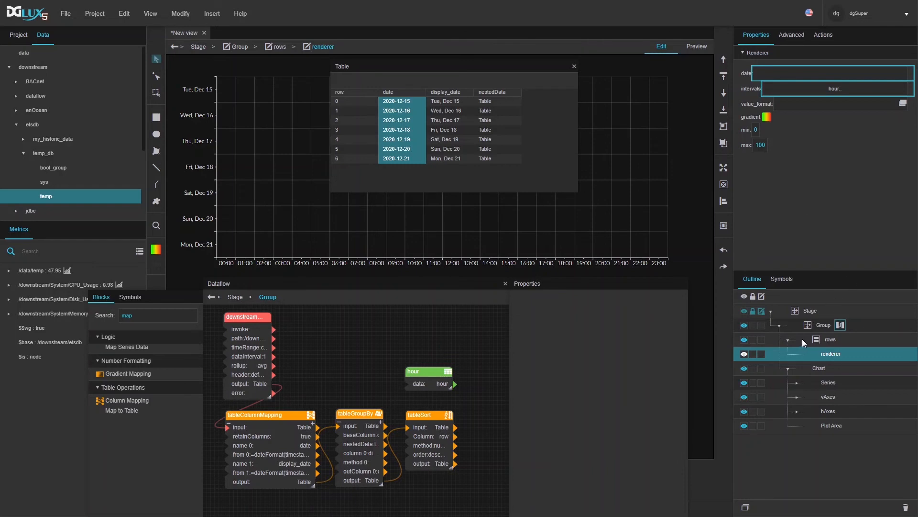
# Step: Close the table view and the group's dataflow, and open the svg_row symbol in the rows group for editing
pyautogui.click(820, 327)
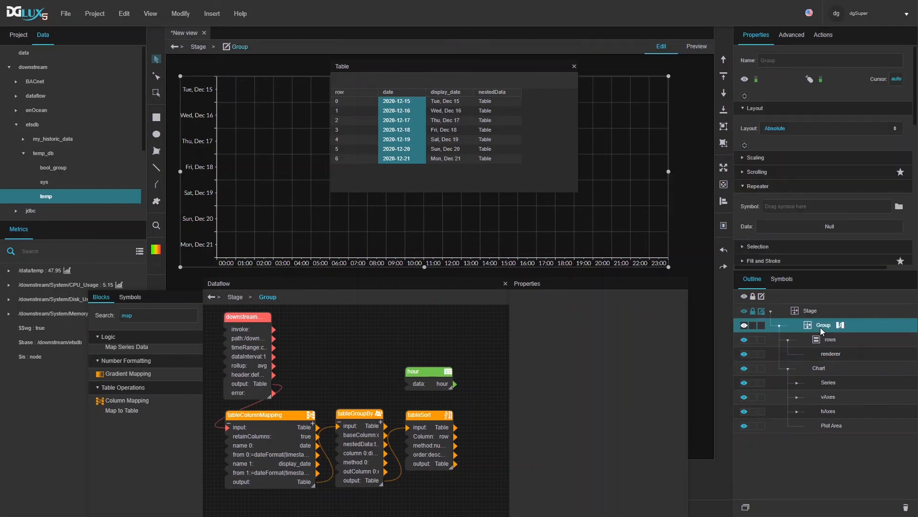
pyautogui.click(833, 353)
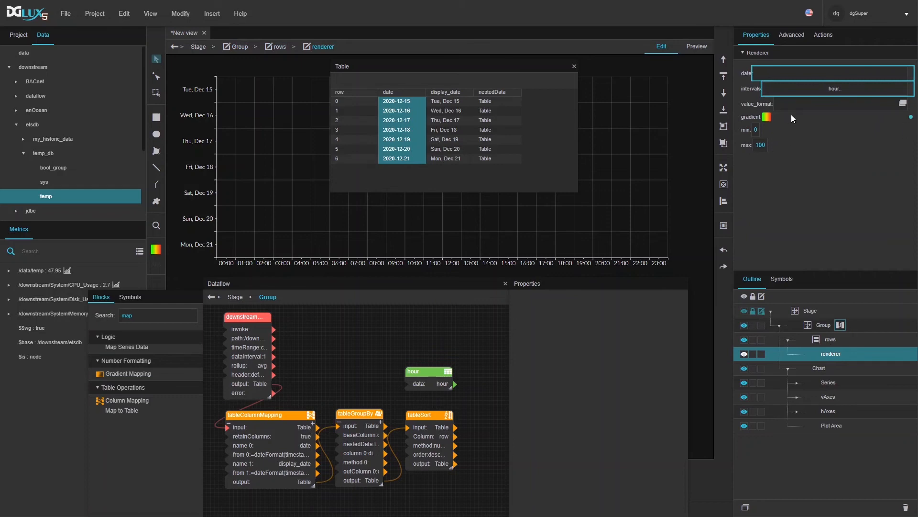
pyautogui.click(574, 66)
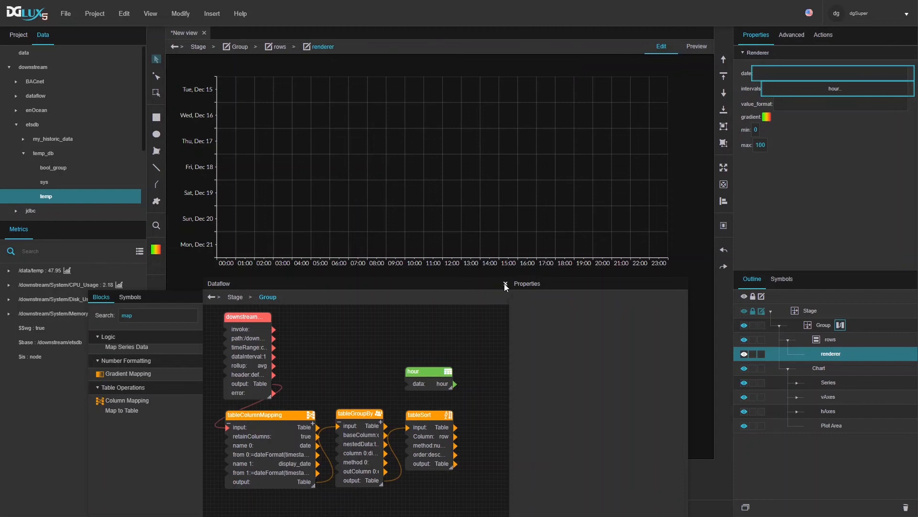
pyautogui.click(505, 283)
pyautogui.click(452, 90)
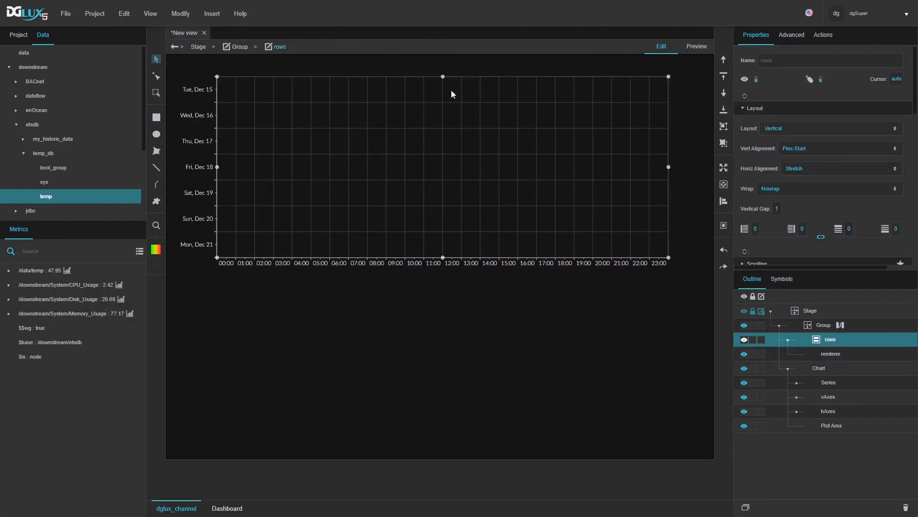
pyautogui.doubleClick(452, 90)
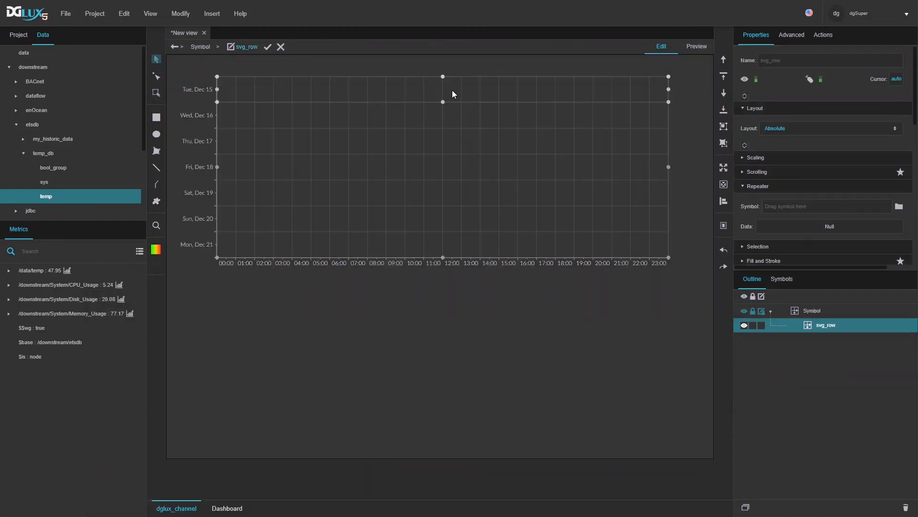
# Step: Insert a Raw SVG Repeater component into svg_row and maximize it to fill the row
pyautogui.rightClick(820, 326)
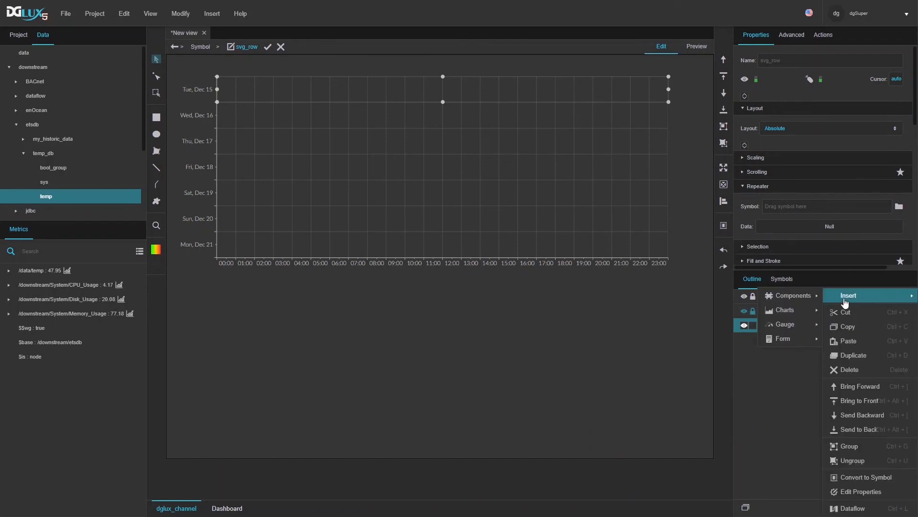
pyautogui.moveTo(848, 295)
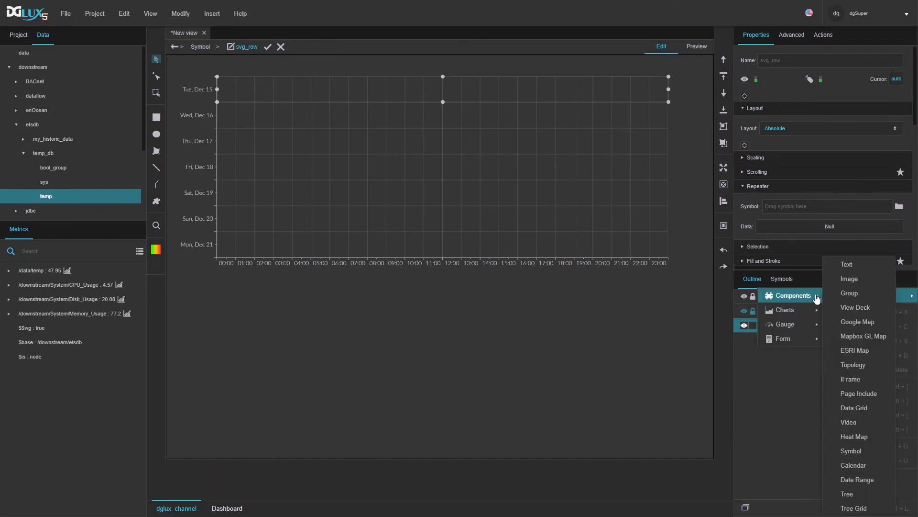
pyautogui.moveTo(786, 310)
pyautogui.click(863, 323)
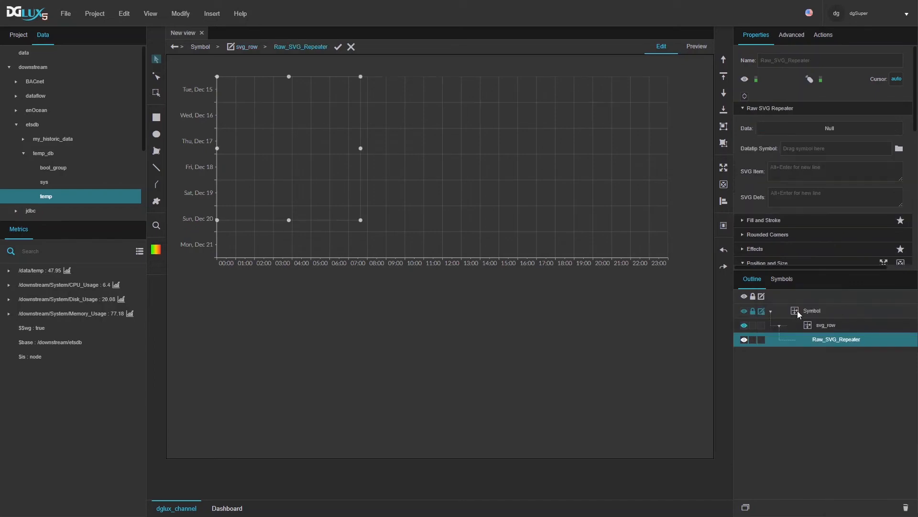
pyautogui.click(724, 168)
# Step: Open svg_row's dataflow and add a Resize Event block to it
pyautogui.click(823, 326)
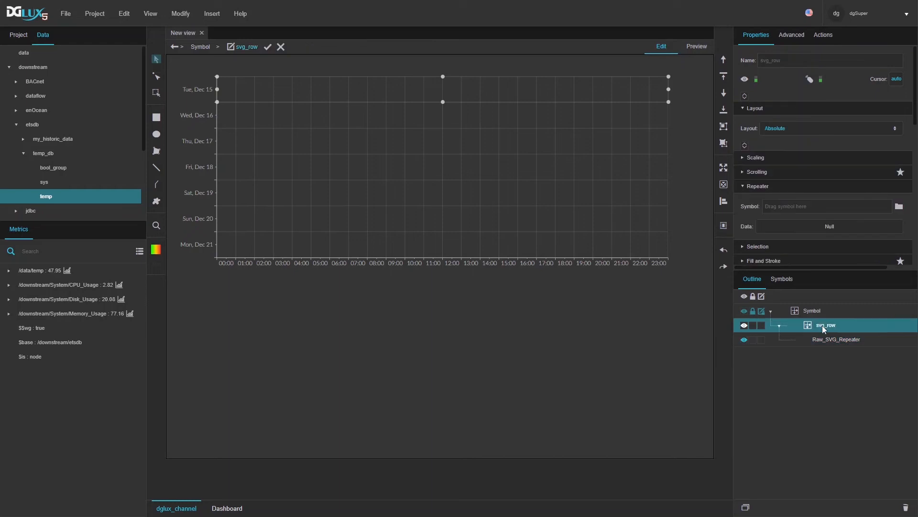
pyautogui.rightClick(822, 325)
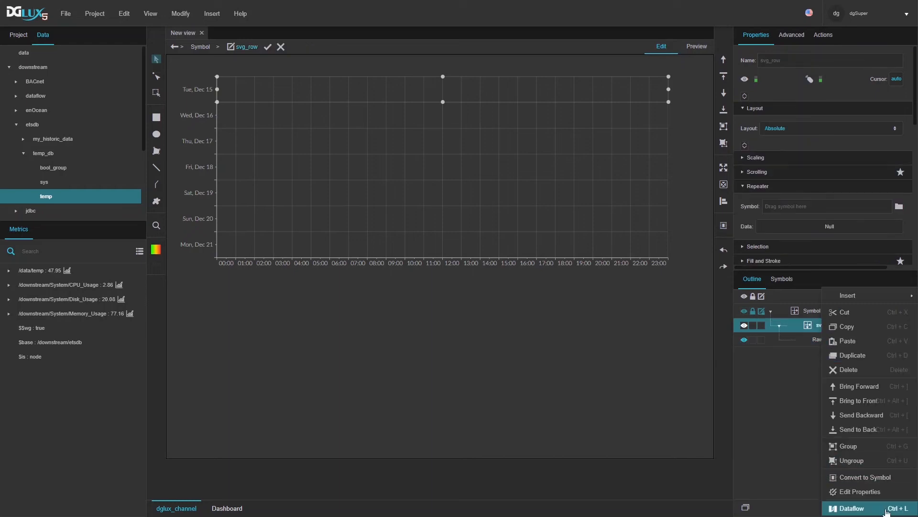
pyautogui.click(856, 508)
pyautogui.moveTo(442, 279)
pyautogui.mouseDown()
pyautogui.moveTo(437, 237)
pyautogui.moveTo(429, 307)
pyautogui.moveTo(430, 276)
pyautogui.mouseUp()
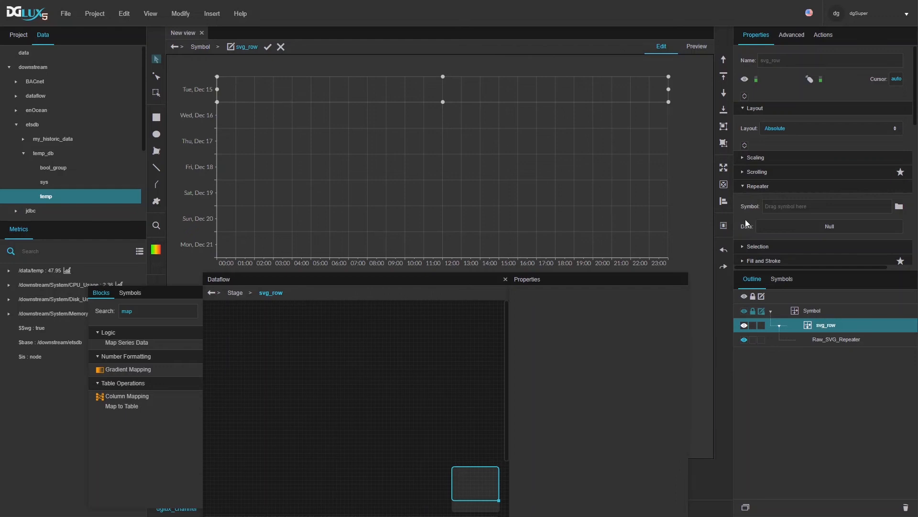
pyautogui.doubleClick(169, 312)
pyautogui.write('re')
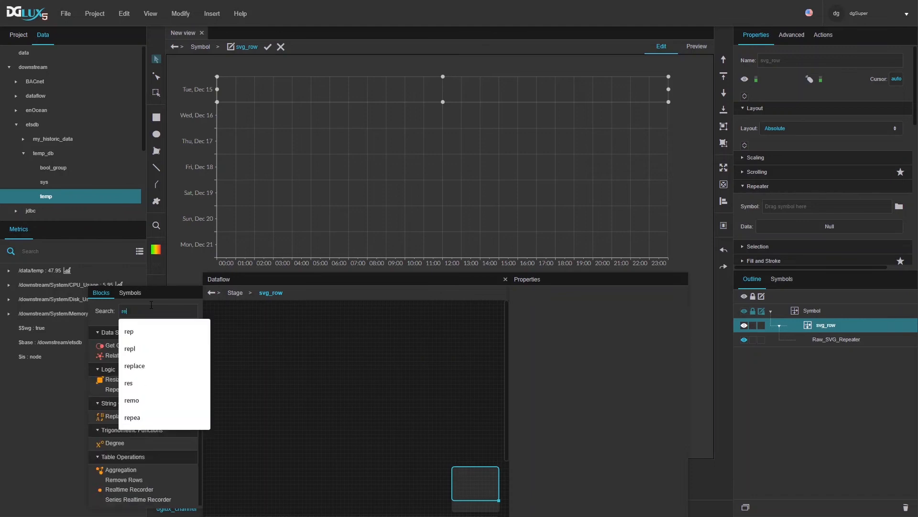
pyautogui.write('s')
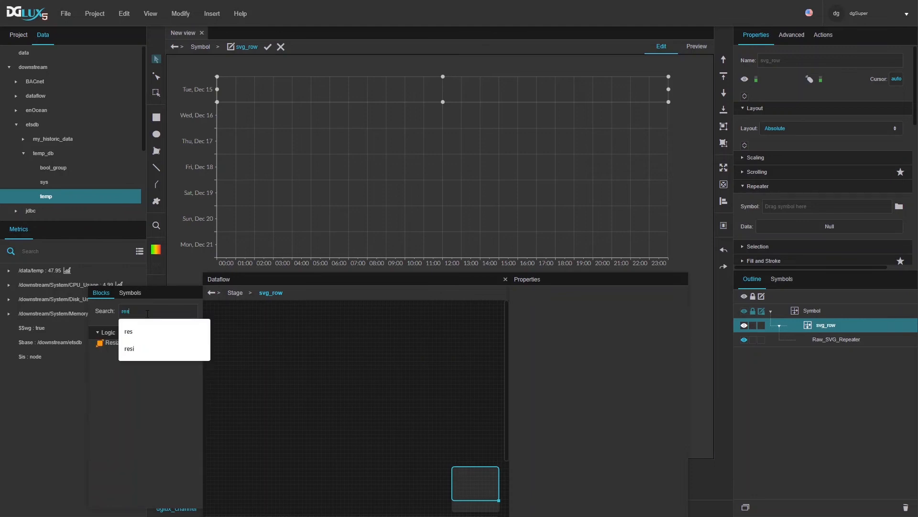
pyautogui.moveTo(118, 350); pyautogui.dragTo(221, 318)
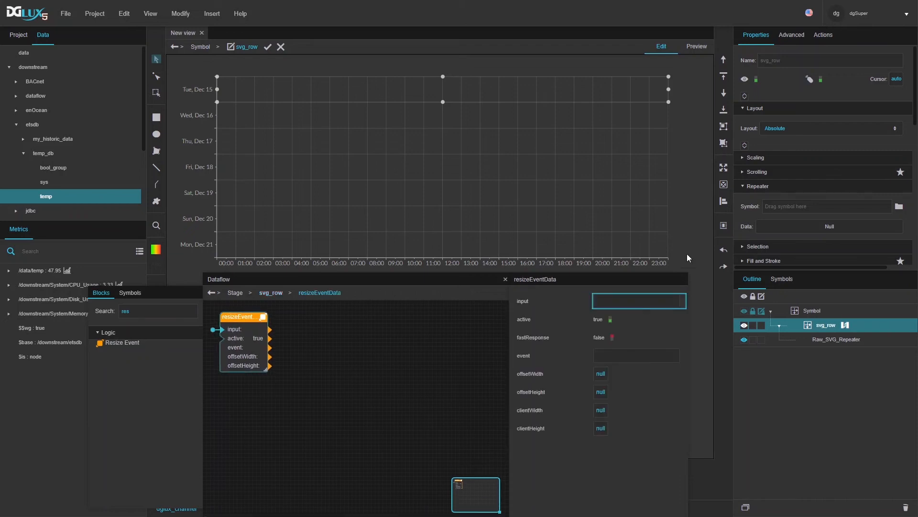
# Step: Enable resizeEventEnabled in svg_row's advanced properties
pyautogui.click(793, 38)
pyautogui.click(782, 60)
pyautogui.write('resi')
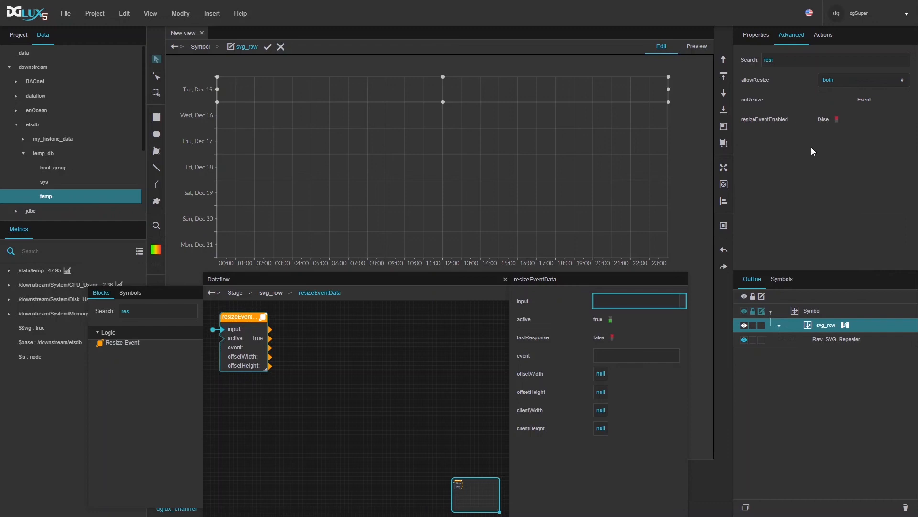
pyautogui.click(840, 121)
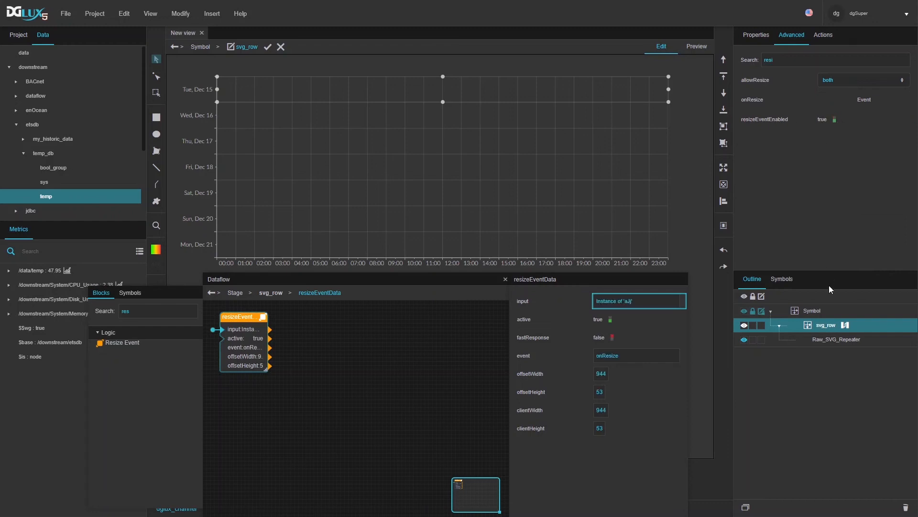
# Step: Return to svg_row's regular properties and widen the resizeEventData block so its values can be read
pyautogui.click(824, 340)
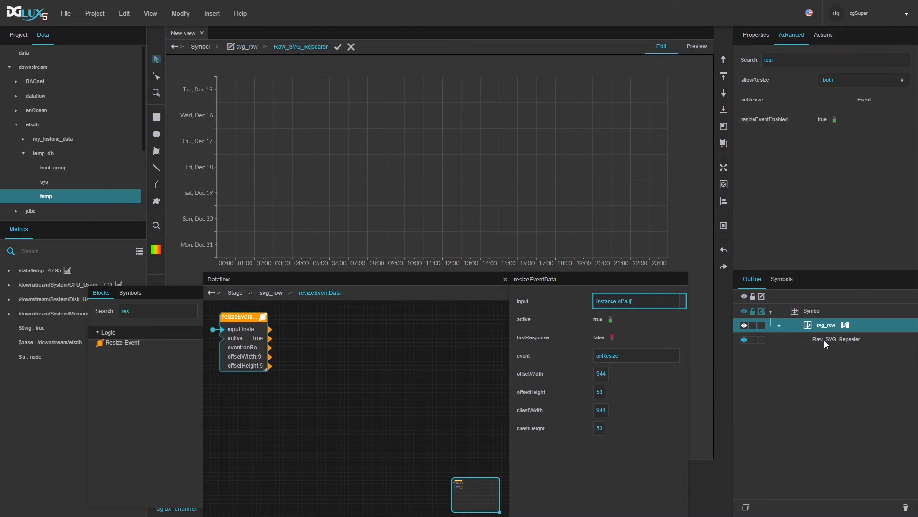
pyautogui.click(825, 340)
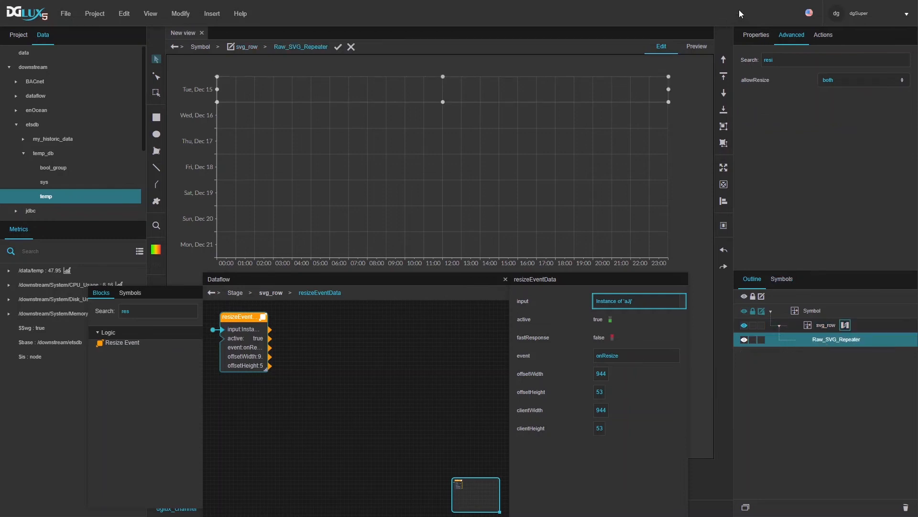
pyautogui.click(755, 35)
pyautogui.click(826, 326)
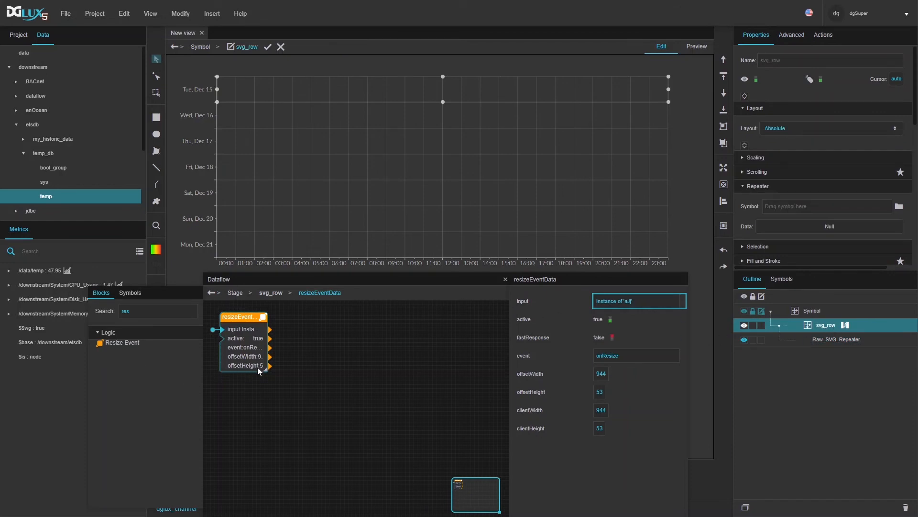
pyautogui.moveTo(266, 369); pyautogui.dragTo(315, 369)
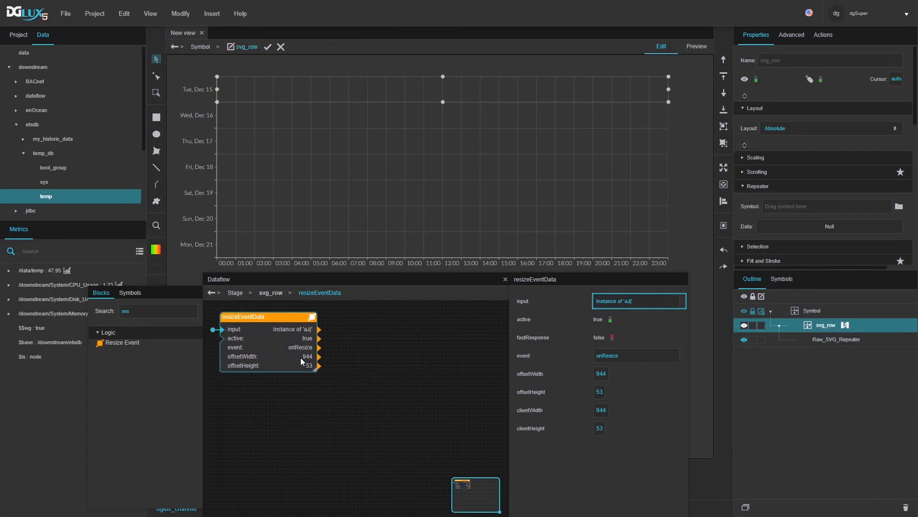
pyautogui.moveTo(316, 368); pyautogui.dragTo(296, 368)
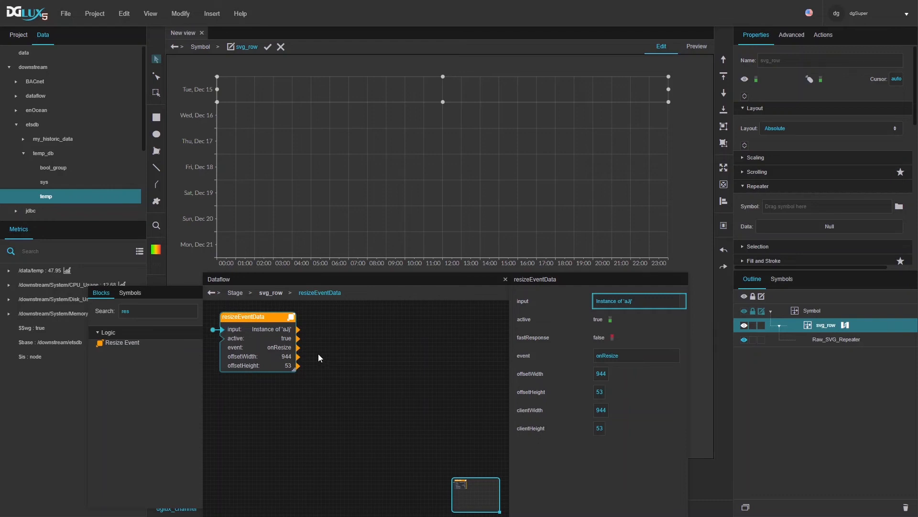
# Step: Add a Map to Table block beside resizeEventData and open its output table
pyautogui.doubleClick(143, 309)
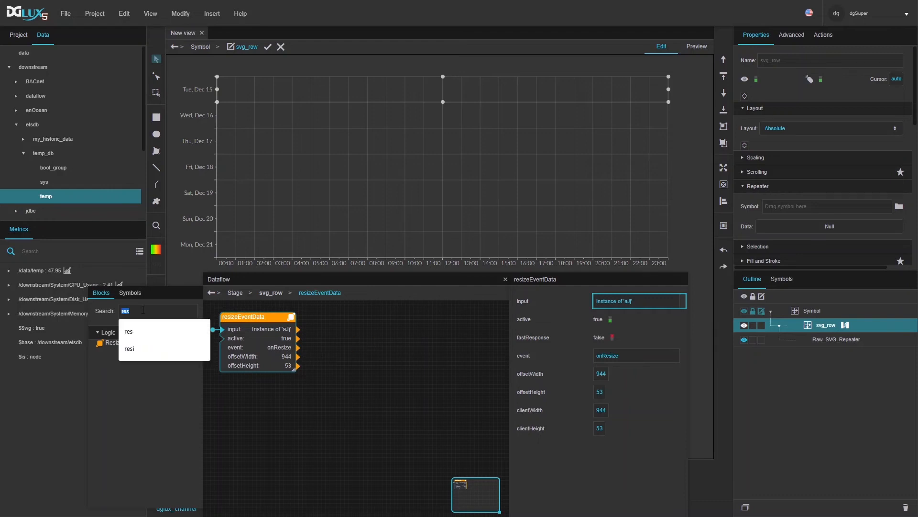
pyautogui.write('map')
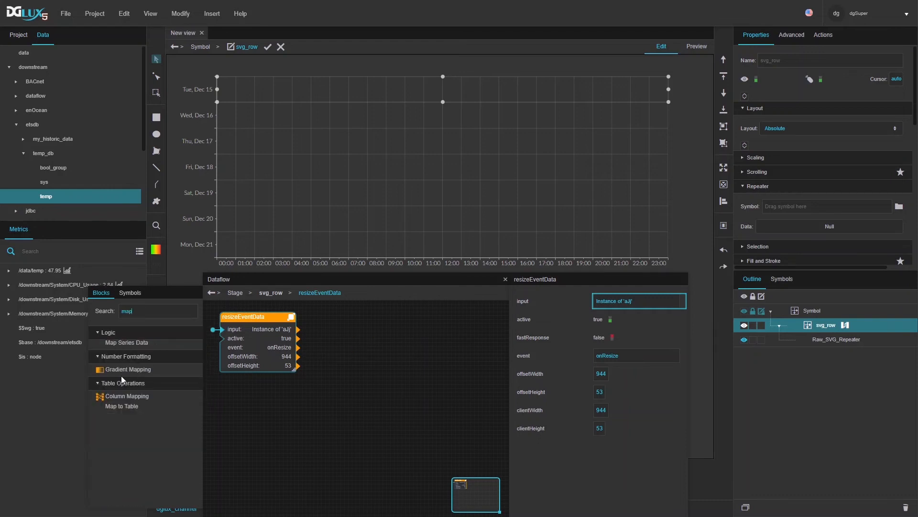
pyautogui.moveTo(125, 406); pyautogui.dragTo(333, 319)
pyautogui.click(343, 319)
pyautogui.click(653, 319)
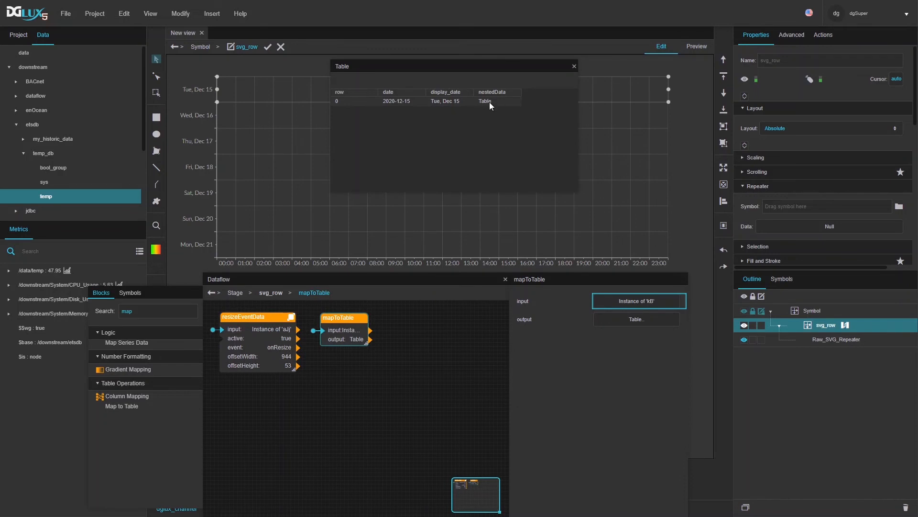
# Step: Add a Table variable block to svg_row's dataflow, just below mapToTable
pyautogui.doubleClick(130, 310)
pyautogui.write('table')
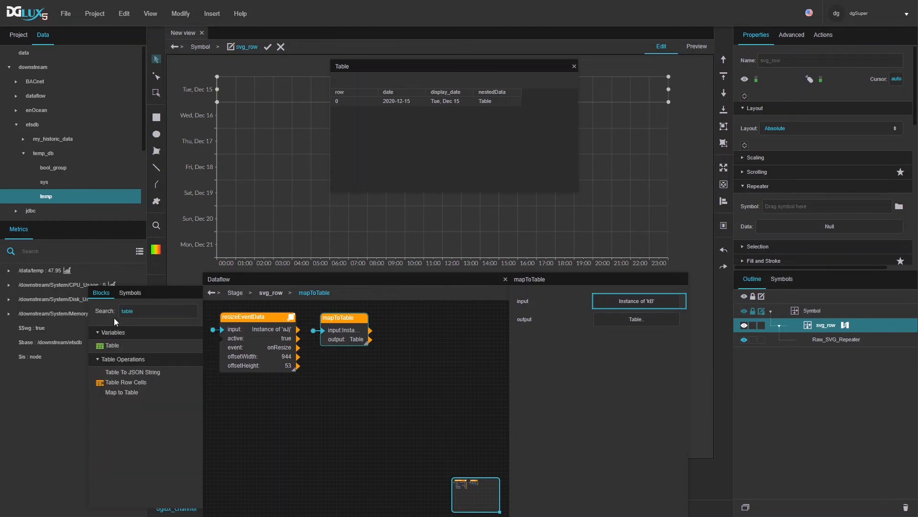
pyautogui.moveTo(119, 351); pyautogui.dragTo(432, 391)
pyautogui.moveTo(345, 360); pyautogui.dragTo(344, 360)
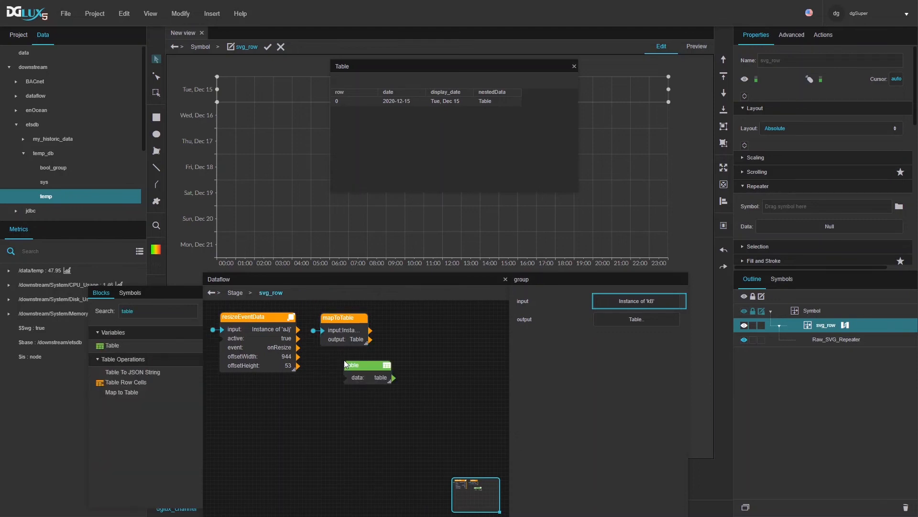
pyautogui.click(364, 358)
# Step: Try to rename the new table block as data
pyautogui.doubleClick(366, 365)
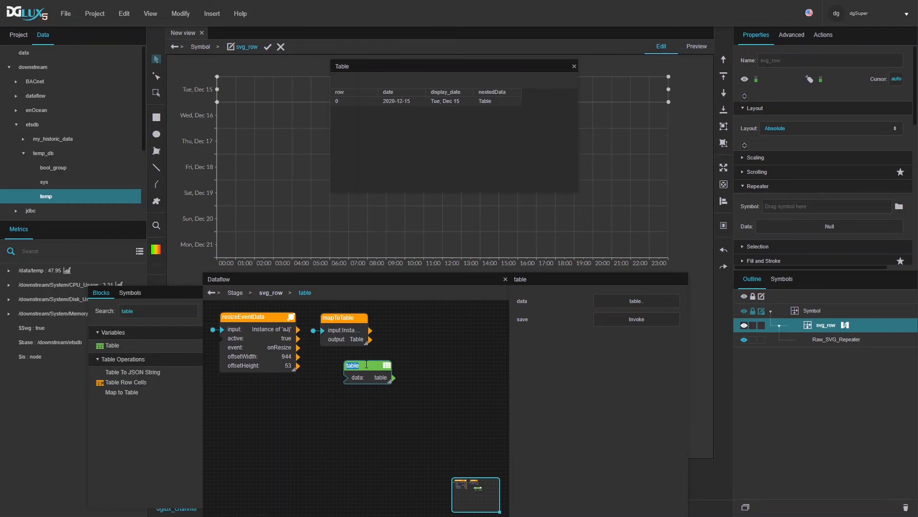
pyautogui.write('data')
pyautogui.press('Return')
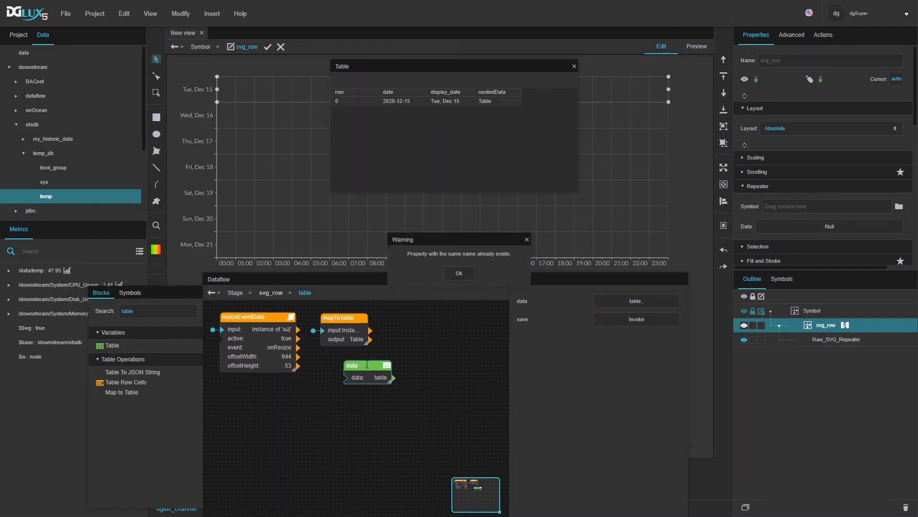
pyautogui.click(459, 273)
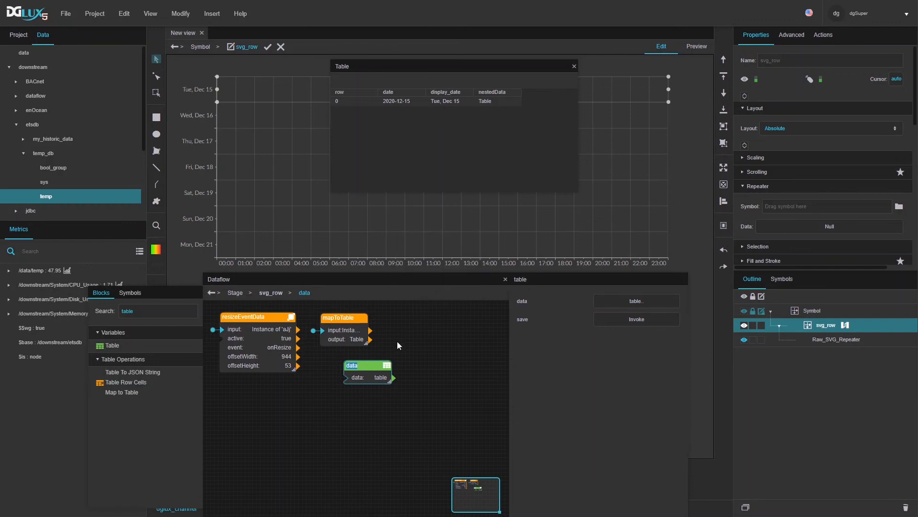
# Step: Rename the new table block as value_data and align it beneath mapToTable
pyautogui.doubleClick(361, 366)
pyautogui.click(362, 365)
pyautogui.write('value_data')
pyautogui.press('Return')
pyautogui.moveTo(361, 366); pyautogui.dragTo(338, 360)
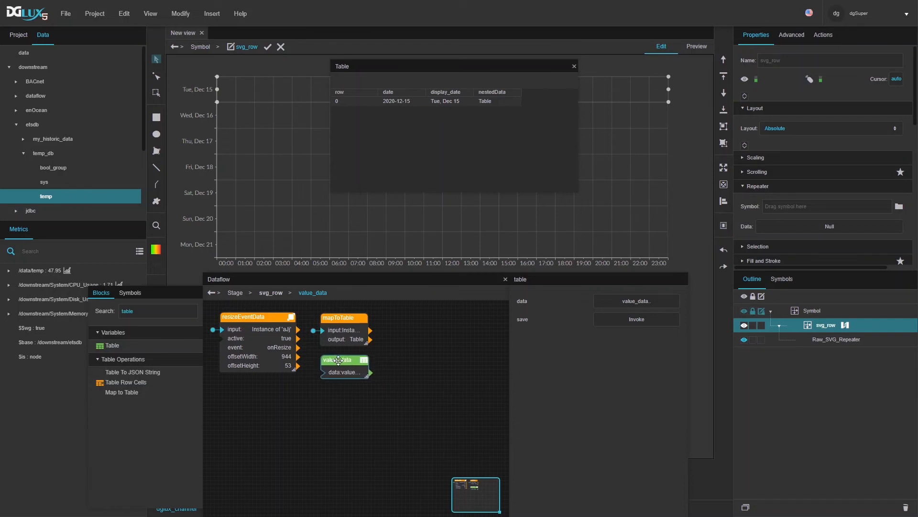
# Step: Bind the nestedData cell of mapToTable's output to value_data's data, inspect the hourly rows, and tidy the block's position
pyautogui.moveTo(489, 101); pyautogui.dragTo(326, 372)
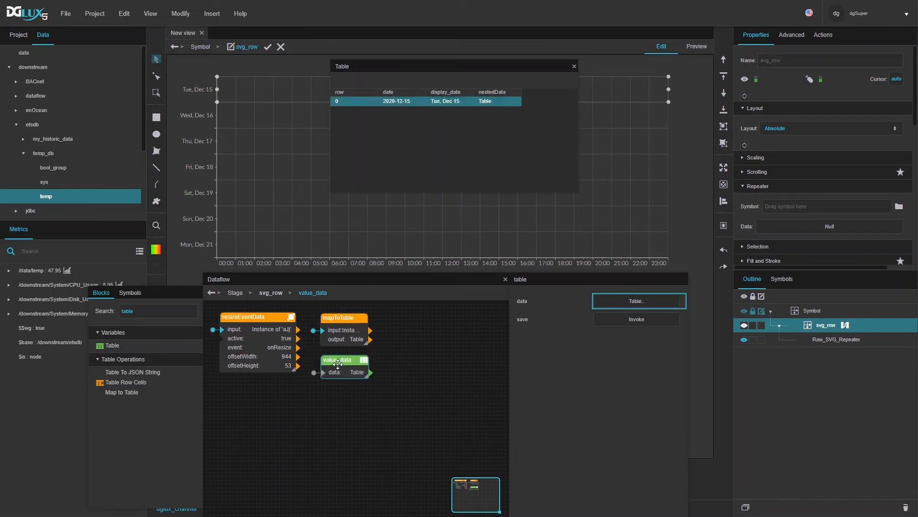
pyautogui.click(622, 301)
pyautogui.scroll(-2, 485, 127)
pyautogui.scroll(3, 485, 127)
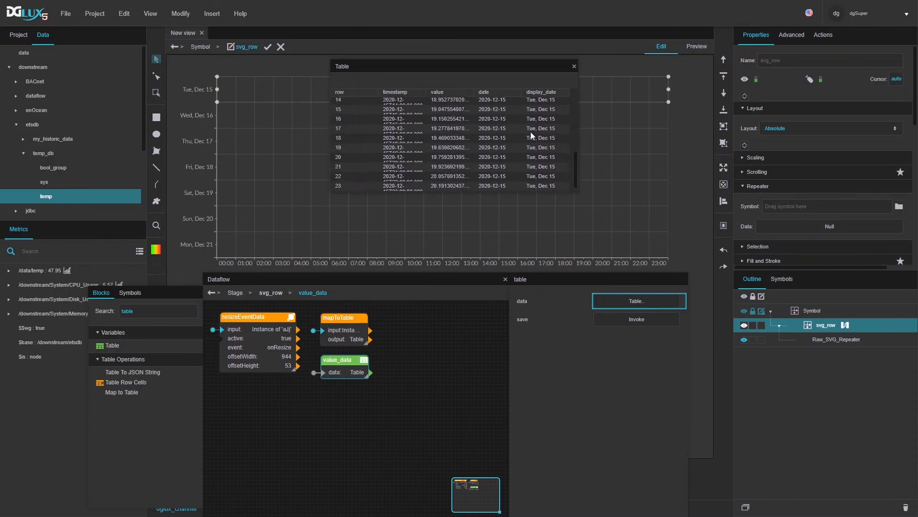
pyautogui.click(575, 67)
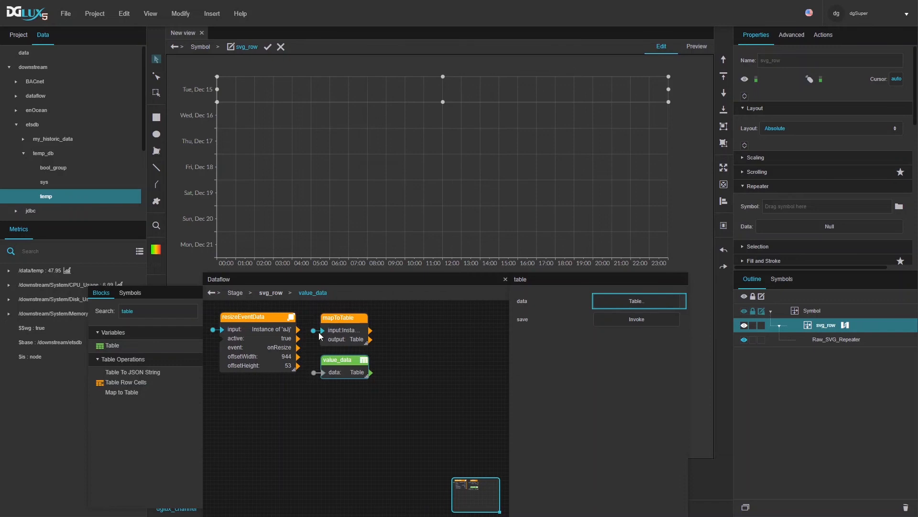
pyautogui.moveTo(344, 360); pyautogui.dragTo(338, 359)
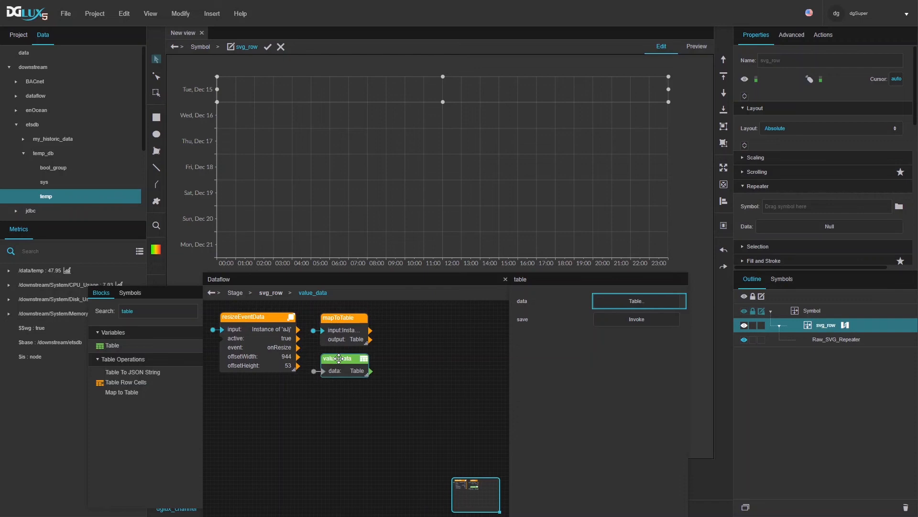
pyautogui.click(383, 445)
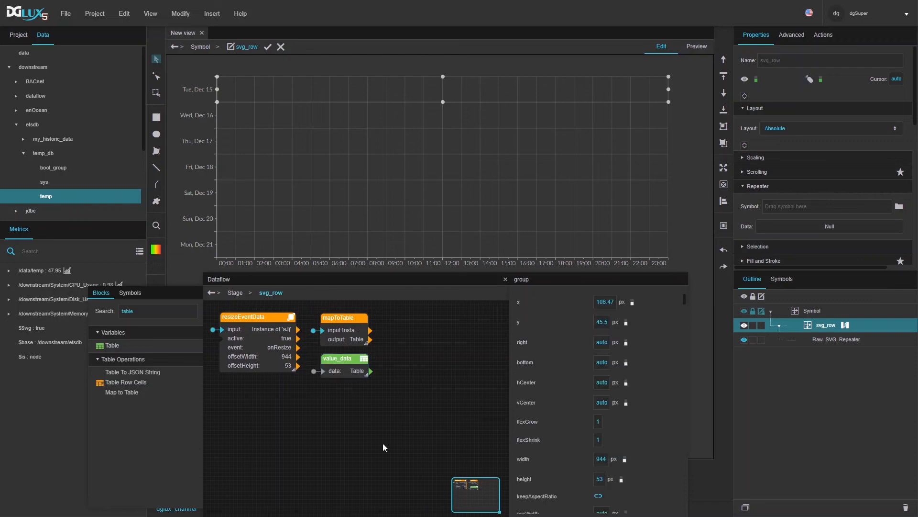
# Step: Find the Replace string block and add it to the svg_row dataflow beside the mapToTable block
pyautogui.doubleClick(146, 311)
pyautogui.write('t')
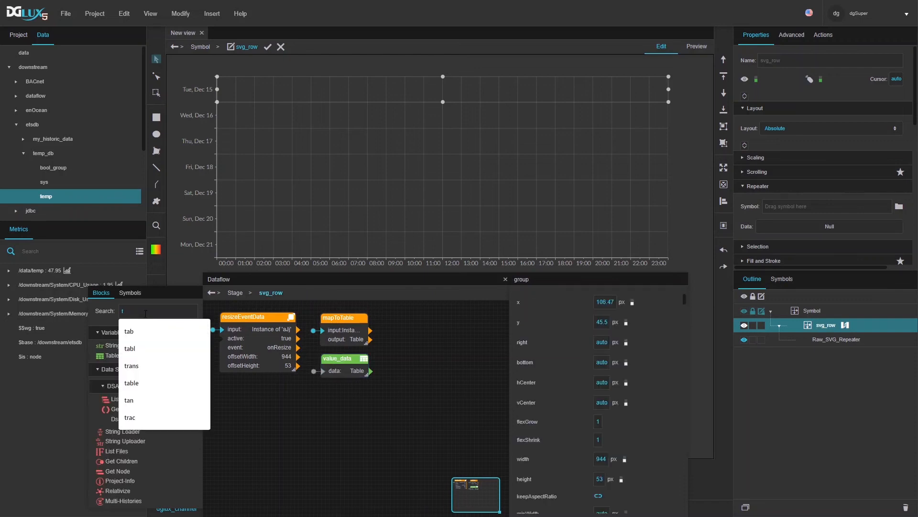
pyautogui.write('r')
pyautogui.press('BackSpace')
pyautogui.press('BackSpace')
pyautogui.press('BackSpace')
pyautogui.write('re')
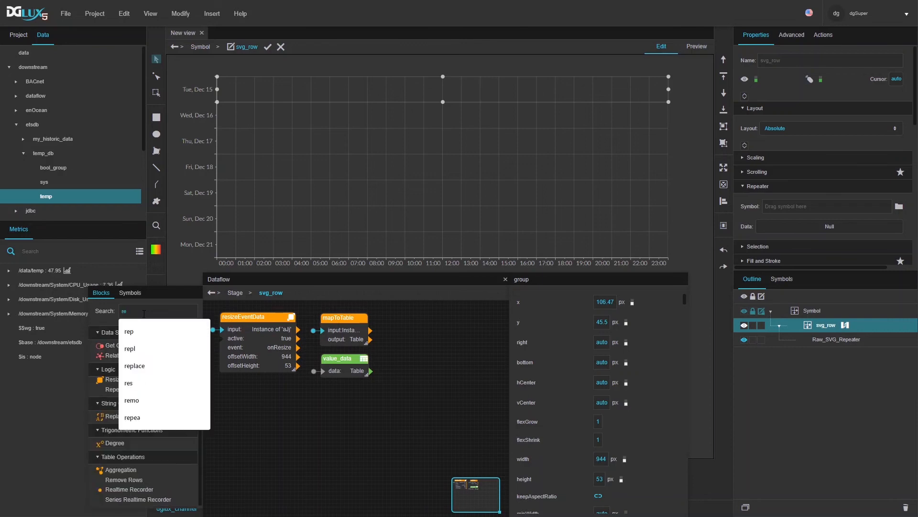
pyautogui.write('pla')
pyautogui.moveTo(119, 351); pyautogui.dragTo(426, 333)
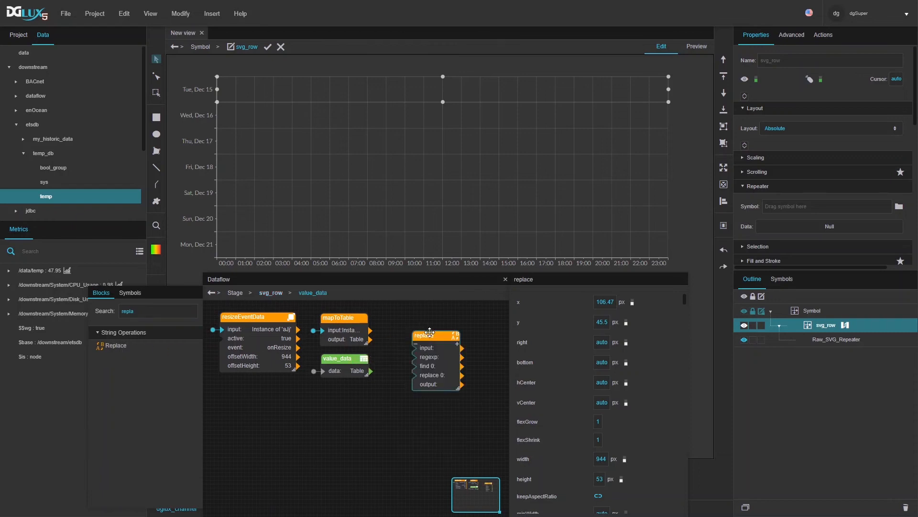
# Step: Convert the replace block to a symbol named svg_item and move it below the other blocks
pyautogui.rightClick(429, 331)
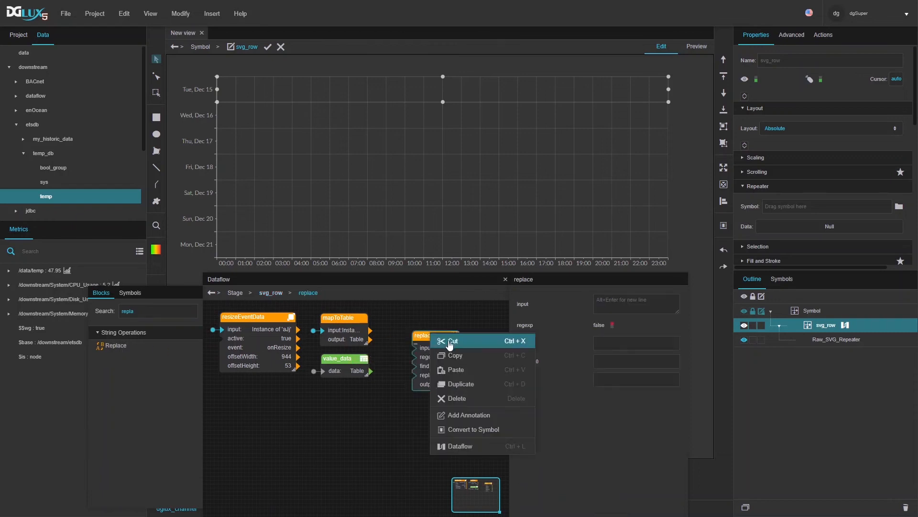
pyautogui.click(466, 437)
pyautogui.write('sv')
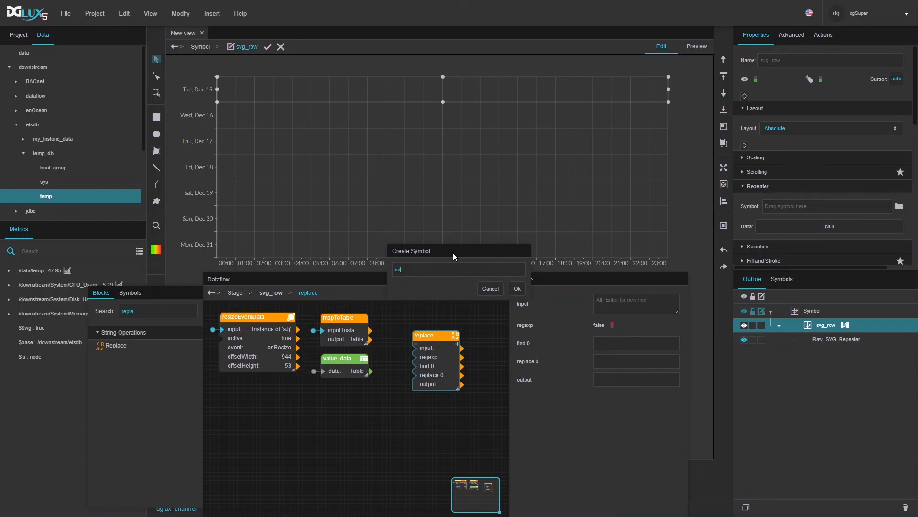
pyautogui.write('g_item')
pyautogui.click(517, 288)
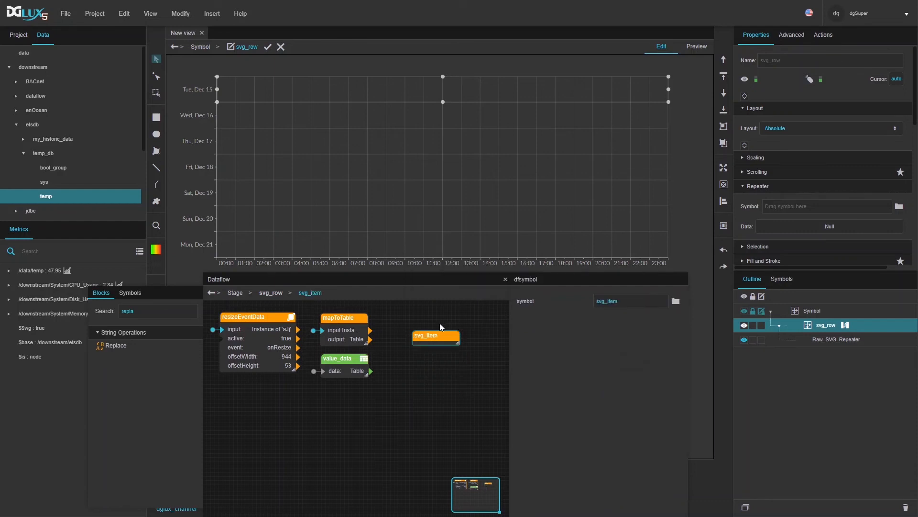
pyautogui.moveTo(434, 337); pyautogui.dragTo(347, 435)
# Step: Find the Repeater logic block and add it to the svg_row dataflow beside mapToTable
pyautogui.click(161, 312)
pyautogui.press('BackSpace')
pyautogui.press('BackSpace')
pyautogui.press('BackSpace')
pyautogui.write('pea')
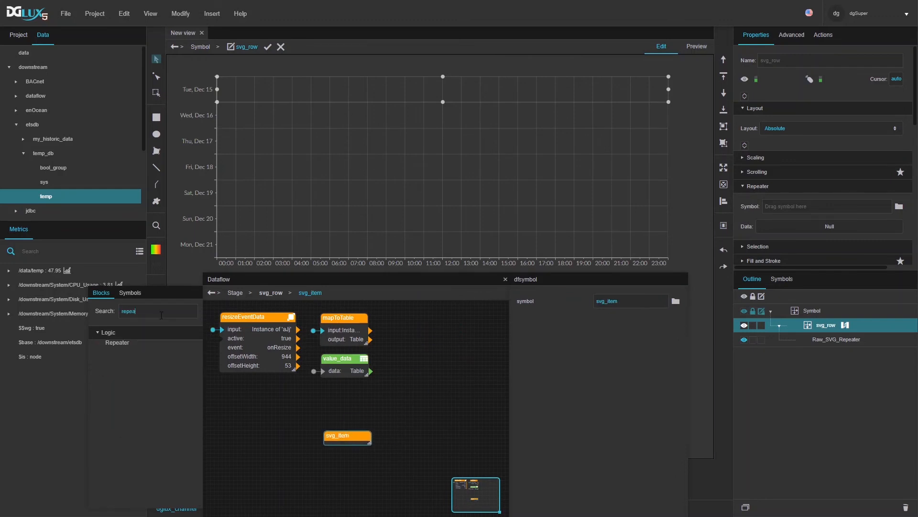
pyautogui.moveTo(120, 342); pyautogui.dragTo(402, 318)
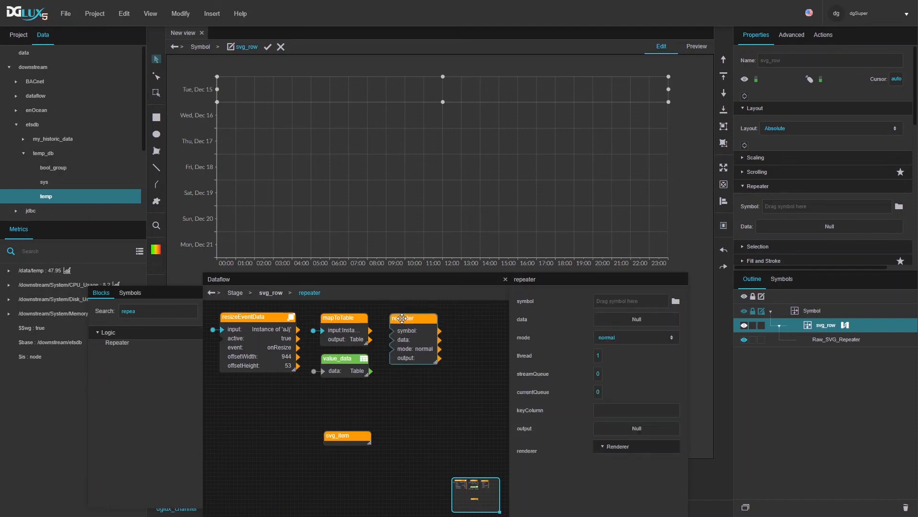
# Step: Rearrange the dataflow so mapToTable sits above value_data, with resizeEventData narrowed and placed below the repeater
pyautogui.moveTo(343, 359); pyautogui.dragTo(247, 390)
pyautogui.moveTo(293, 368); pyautogui.dragTo(282, 367)
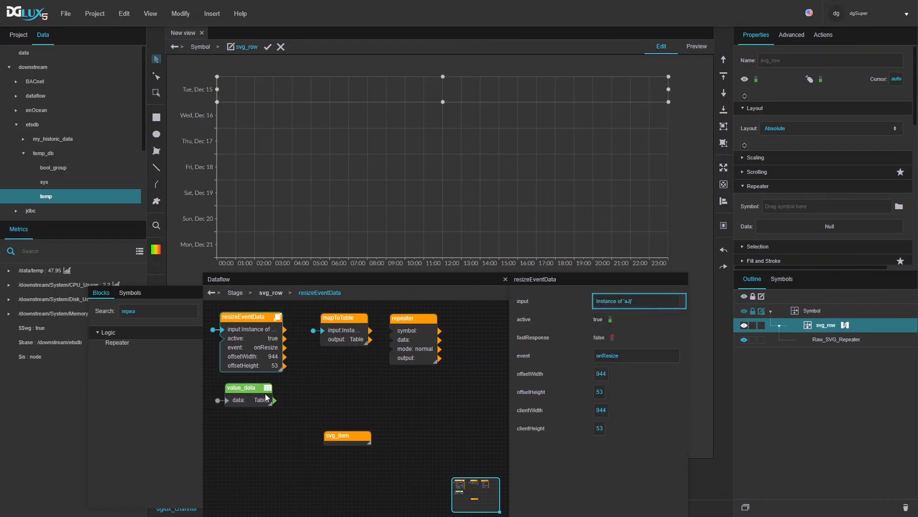
pyautogui.moveTo(350, 318); pyautogui.dragTo(320, 313)
pyautogui.moveTo(260, 318); pyautogui.dragTo(390, 355)
pyautogui.moveTo(304, 314); pyautogui.dragTo(235, 317)
pyautogui.moveTo(268, 342); pyautogui.dragTo(279, 341)
pyautogui.moveTo(254, 388); pyautogui.dragTo(254, 359)
pyautogui.moveTo(356, 350); pyautogui.dragTo(385, 372)
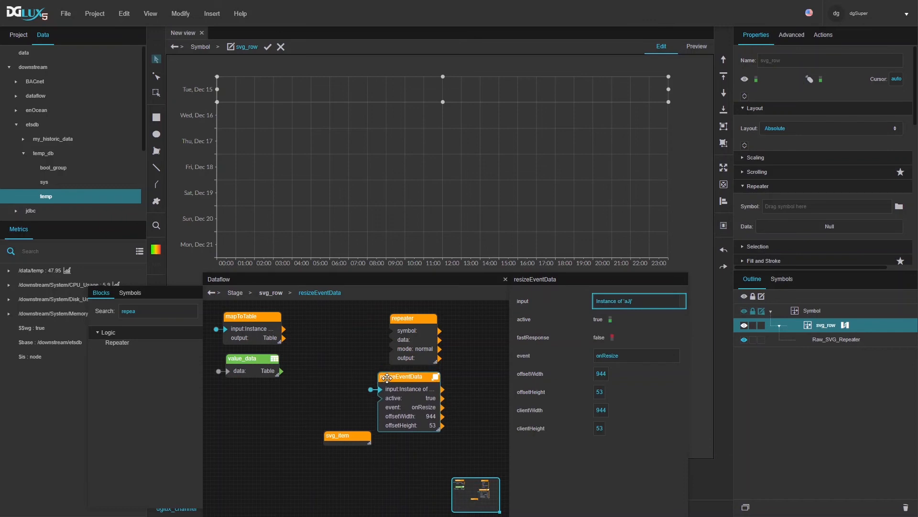
# Step: Move the repeater beside mapToTable, bind value_data's table to its data input, and place a narrowed resizeEventData below value_data
pyautogui.moveTo(409, 316); pyautogui.dragTo(317, 310)
pyautogui.moveTo(281, 372); pyautogui.dragTo(305, 333)
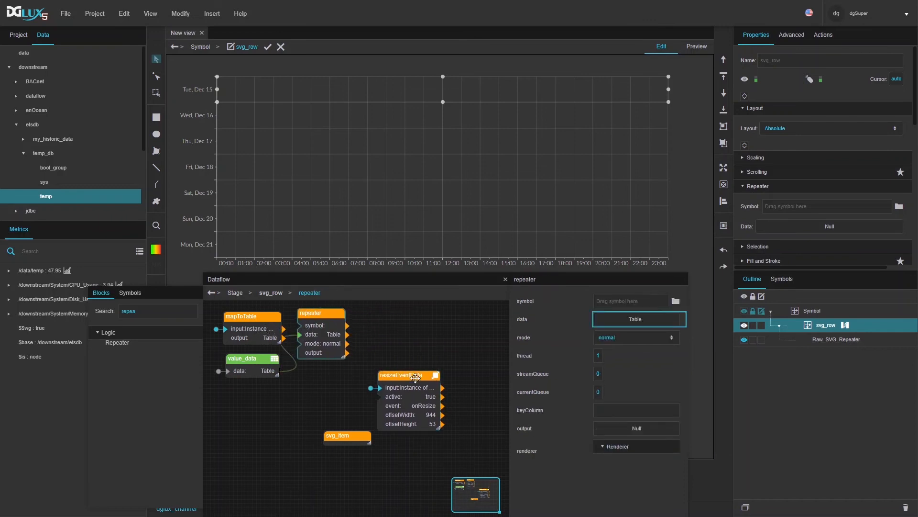
pyautogui.moveTo(422, 375); pyautogui.dragTo(270, 393)
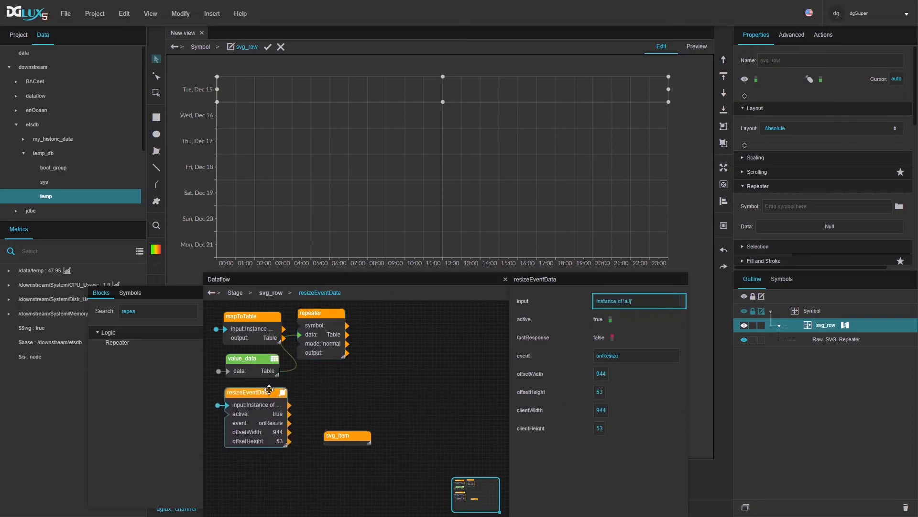
pyautogui.moveTo(285, 446); pyautogui.dragTo(278, 447)
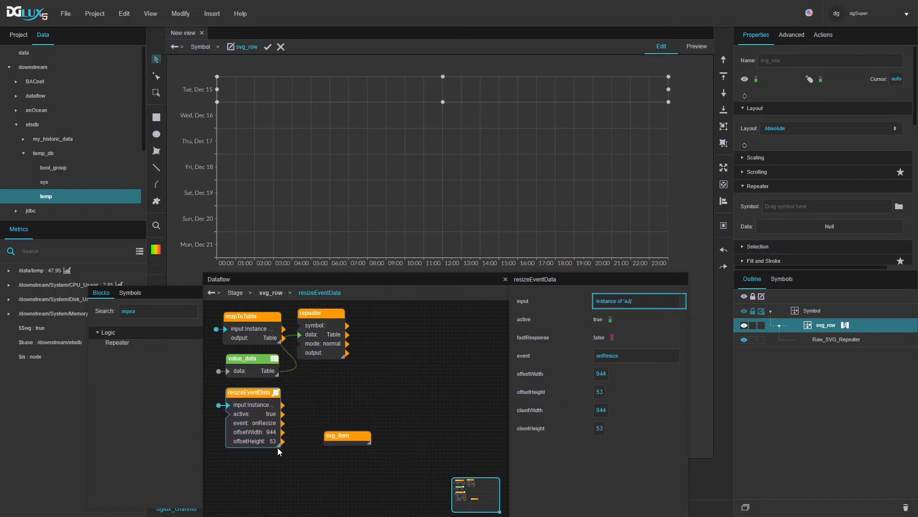
# Step: Delete the standalone svg_item block and assign the svg_item symbol to the repeater
pyautogui.click(347, 436)
pyautogui.press('Delete')
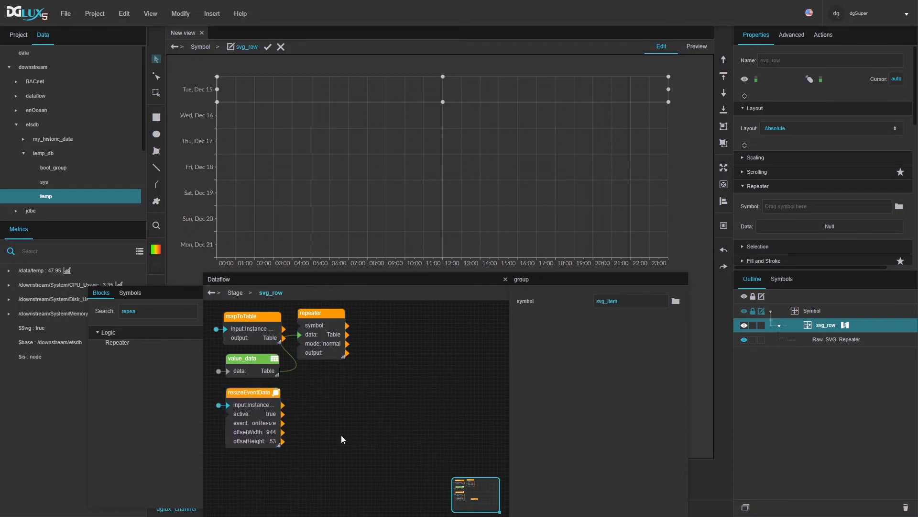
pyautogui.click(337, 356)
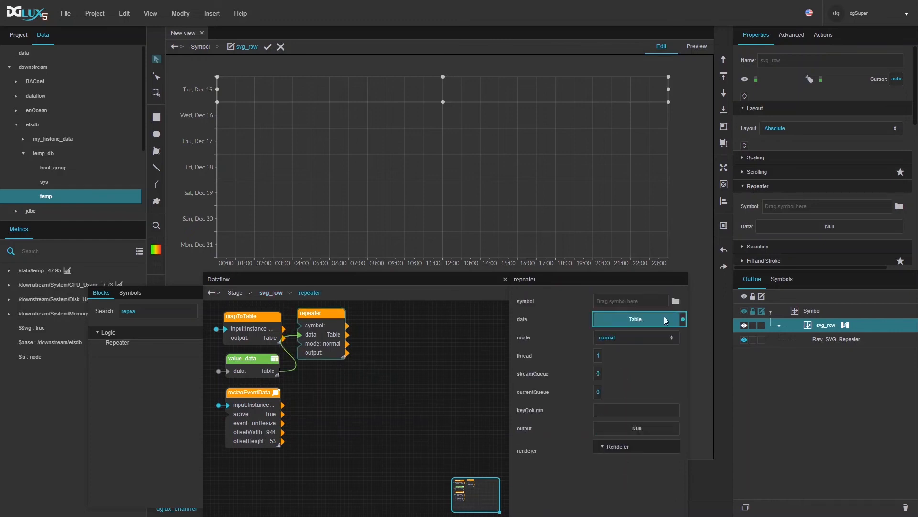
pyautogui.click(130, 293)
pyautogui.moveTo(120, 324); pyautogui.dragTo(595, 303)
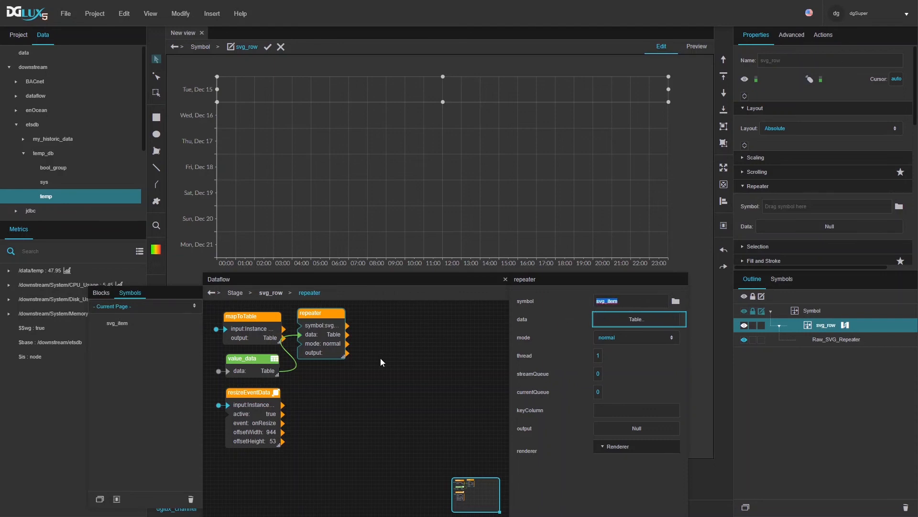
# Step: Open the repeater's svg_item symbol for editing and move its replace block aside to free up space
pyautogui.rightClick(331, 332)
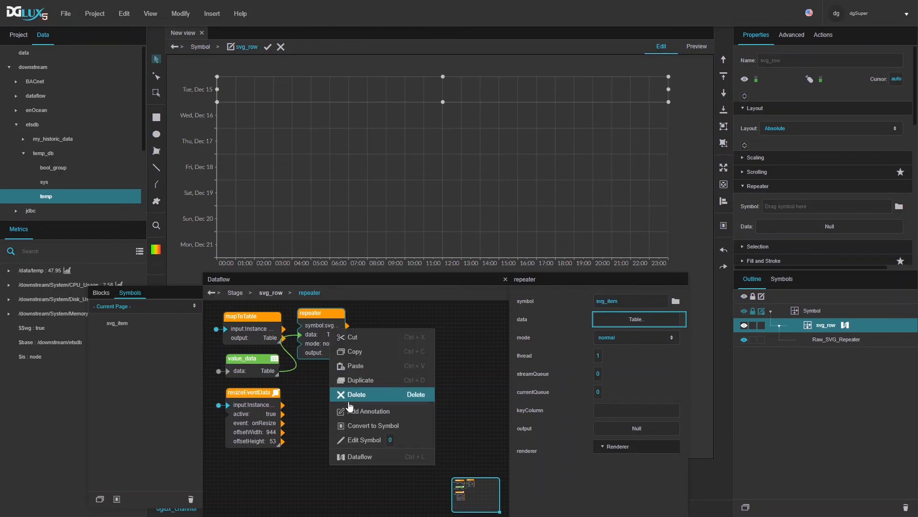
pyautogui.click(368, 440)
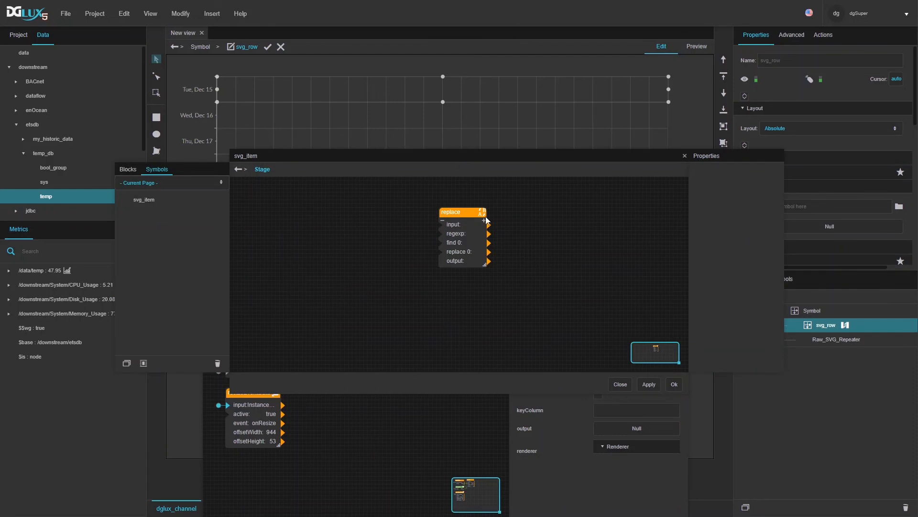
pyautogui.moveTo(450, 213); pyautogui.dragTo(326, 228)
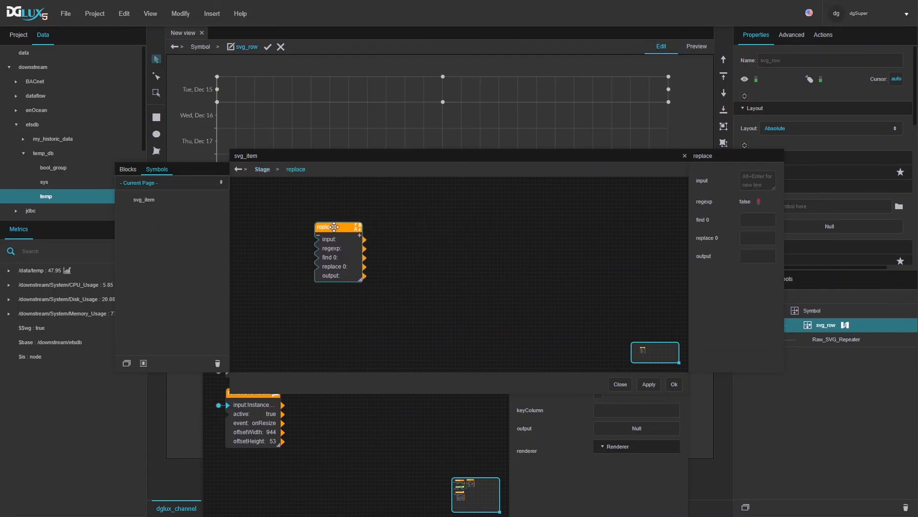
# Step: Open the symbol parameters of svg_item in an enlarged window and add a fill parameter named gradient
pyautogui.rightClick(406, 234)
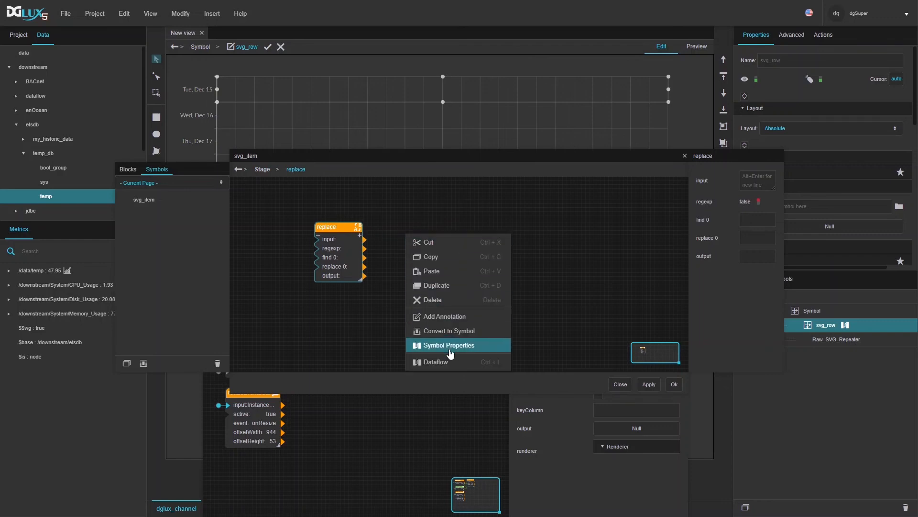
pyautogui.click(450, 345)
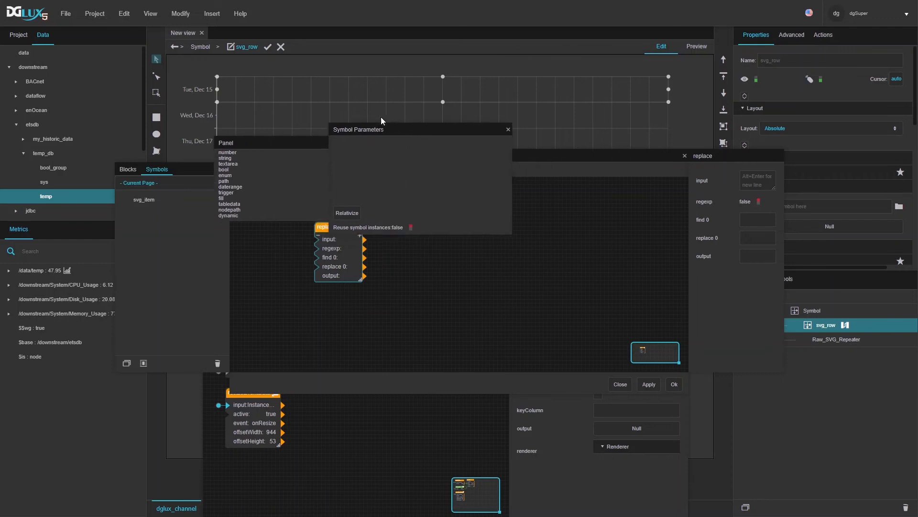
pyautogui.moveTo(478, 205); pyautogui.dragTo(498, 273)
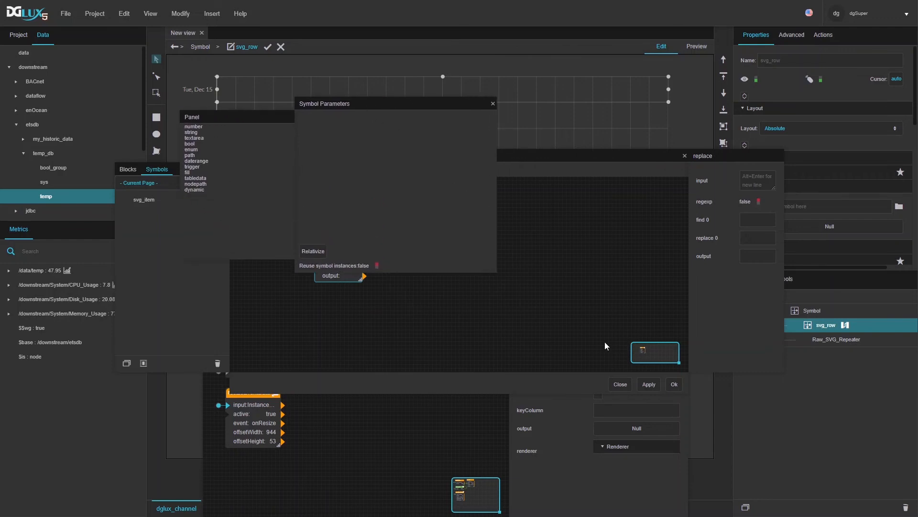
pyautogui.moveTo(380, 104); pyautogui.dragTo(567, 203)
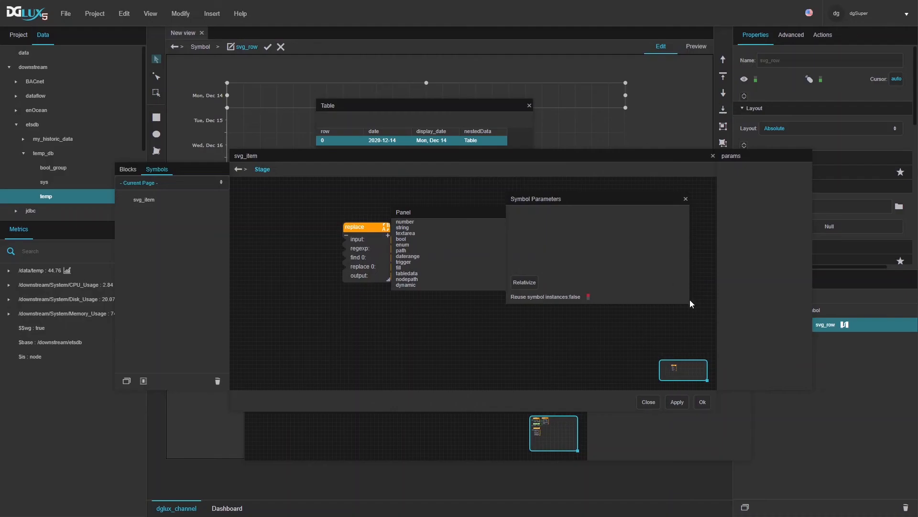
pyautogui.moveTo(692, 304); pyautogui.dragTo(718, 352)
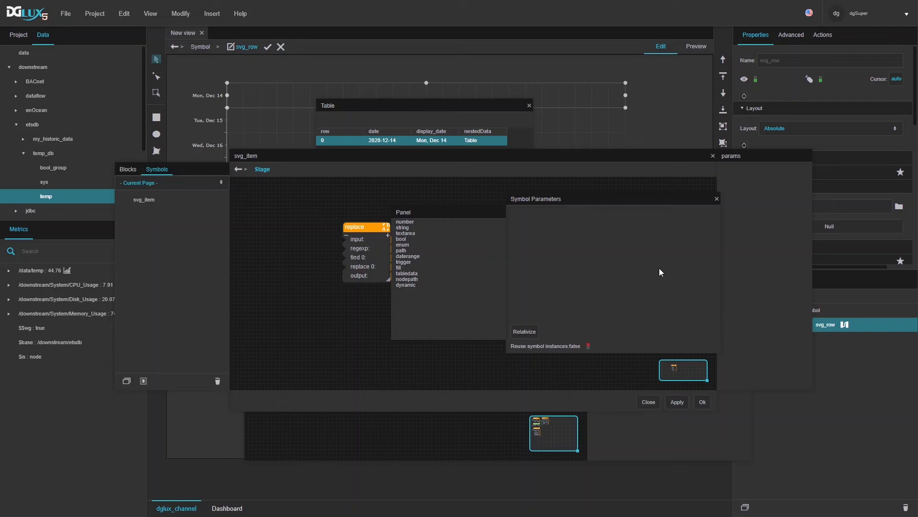
pyautogui.moveTo(633, 201); pyautogui.dragTo(628, 179)
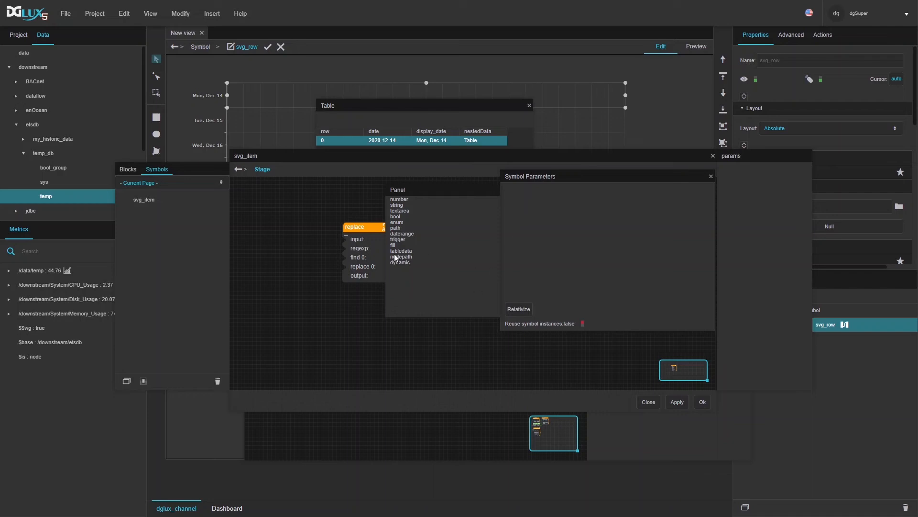
pyautogui.moveTo(394, 245); pyautogui.dragTo(548, 203)
pyautogui.click(509, 190)
pyautogui.write('gradient')
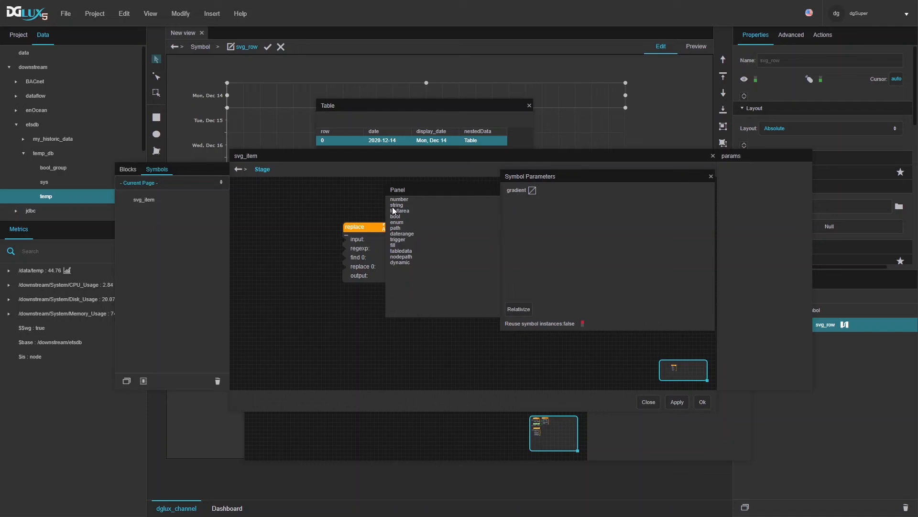
# Step: Add four number parameters named min, max, bar_w and bar_h to svg_item
pyautogui.moveTo(400, 198); pyautogui.dragTo(533, 207)
pyautogui.moveTo(400, 197); pyautogui.dragTo(521, 229)
pyautogui.moveTo(405, 198); pyautogui.dragTo(519, 248)
pyautogui.moveTo(400, 198); pyautogui.dragTo(528, 265)
pyautogui.write('ar_h')
# Step: Add two string parameters named value and cur_date to svg_item
pyautogui.moveTo(398, 205); pyautogui.dragTo(542, 283)
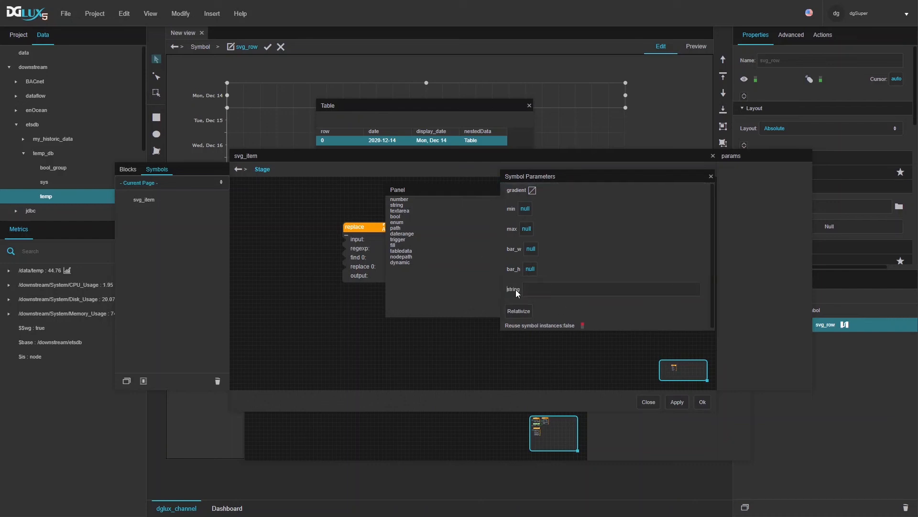
pyautogui.write('value')
pyautogui.moveTo(408, 205); pyautogui.dragTo(651, 297)
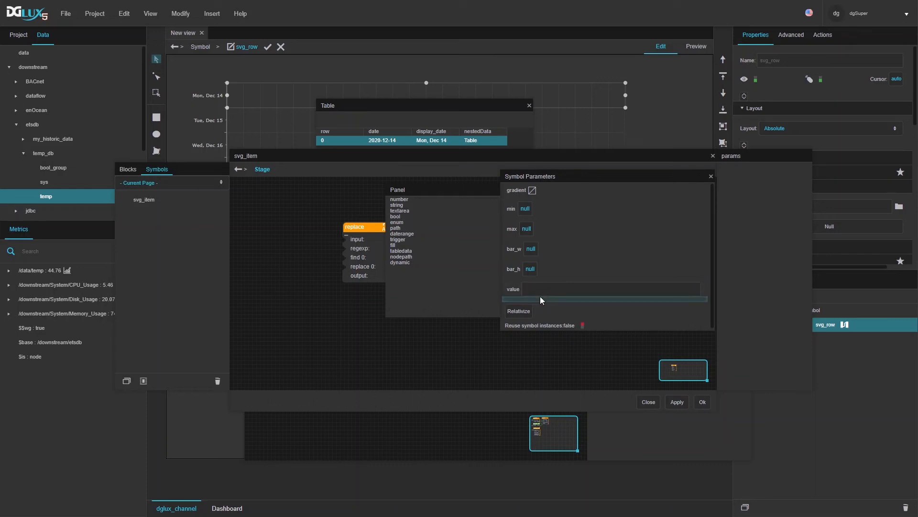
pyautogui.doubleClick(513, 311)
pyautogui.write('cur_date')
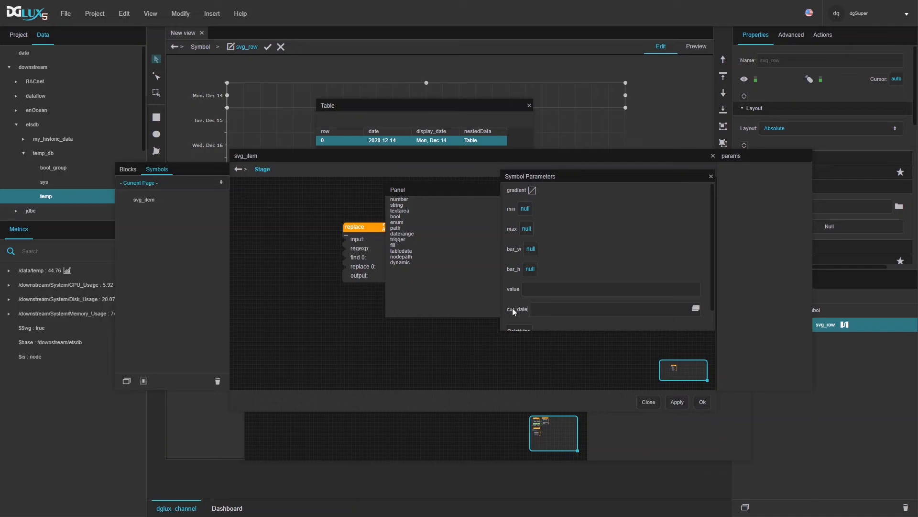
pyautogui.press('Return')
# Step: Add a tabledata parameter named intervals below cur_date
pyautogui.scroll(-1, 524, 300)
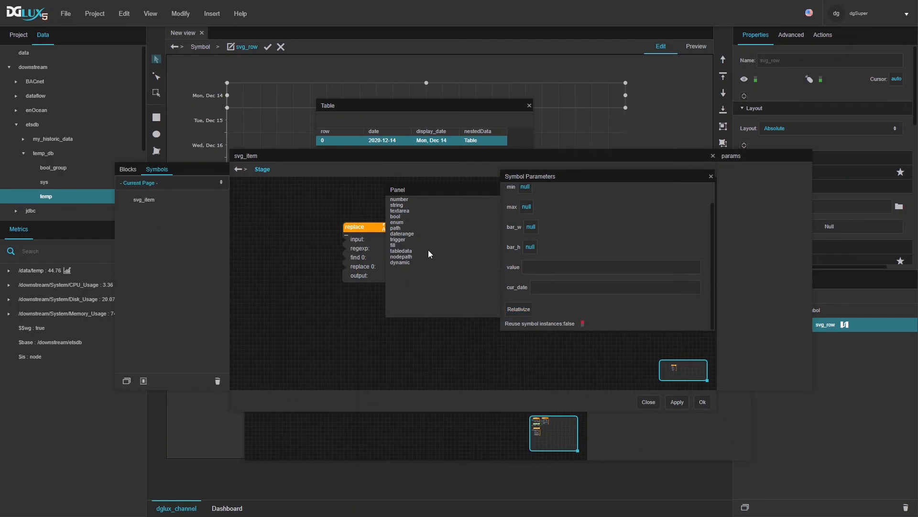
pyautogui.moveTo(403, 254); pyautogui.dragTo(535, 303)
pyautogui.doubleClick(516, 311)
pyautogui.write('interva')
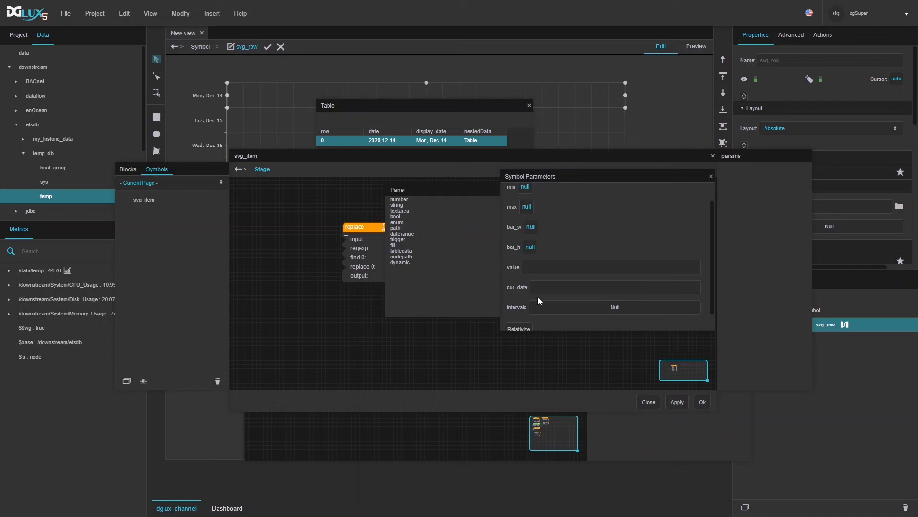
# Step: Add a textarea parameter named svg_code below intervals, and apply and confirm the svg_item symbol changes
pyautogui.scroll(-1, 538, 297)
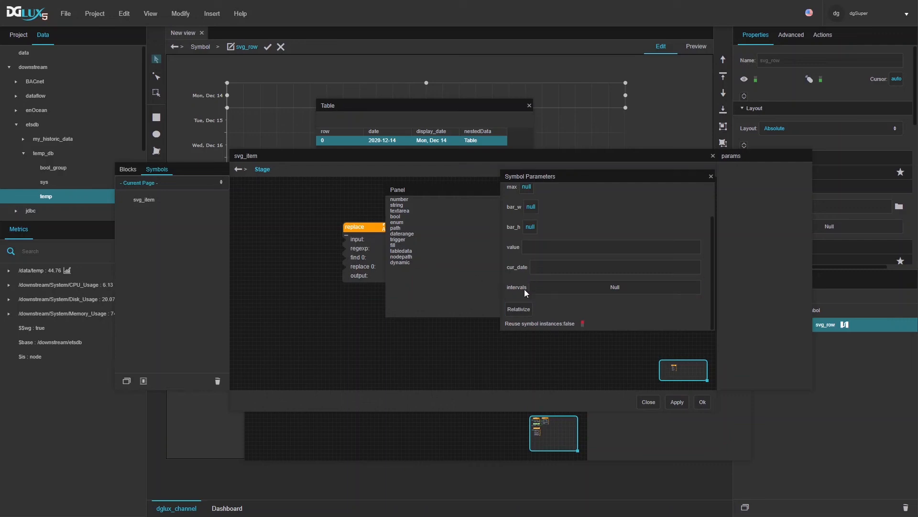
pyautogui.moveTo(403, 211); pyautogui.dragTo(516, 311)
pyautogui.write('svg_d')
pyautogui.write('ode')
pyautogui.rightClick(516, 308)
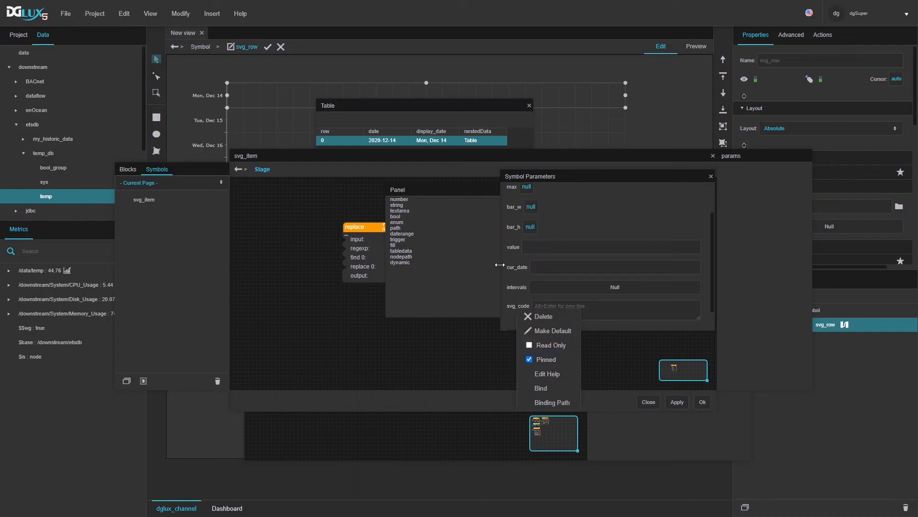
pyautogui.click(678, 403)
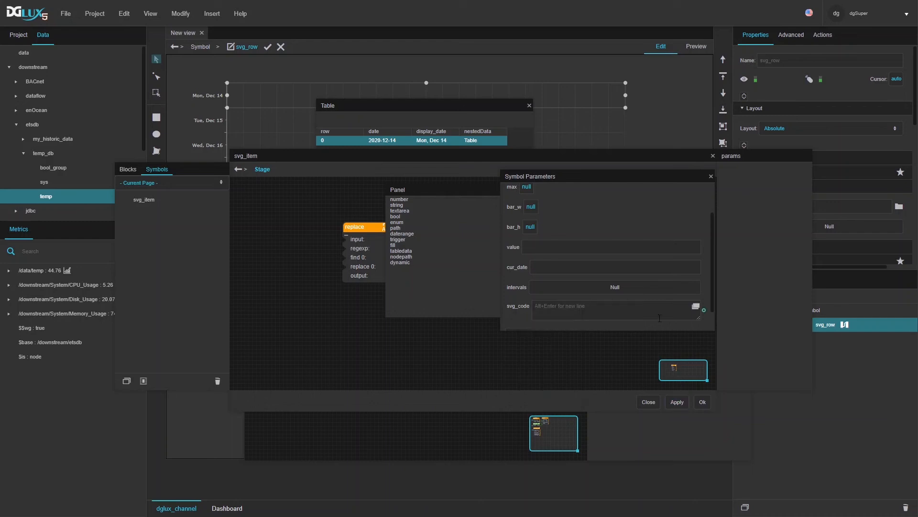
pyautogui.click(707, 405)
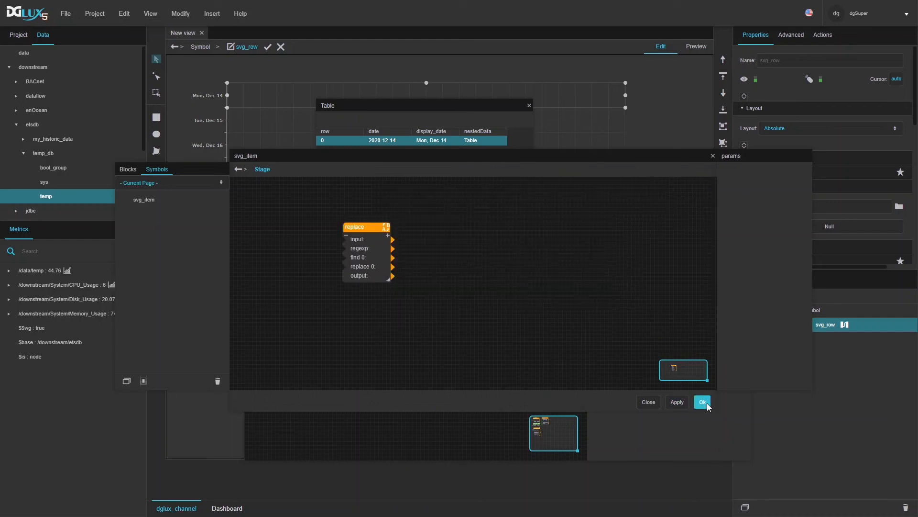
# Step: Show the repeater's properties and enlarge and reposition the Dataflow window so that all the renderer parameters fit
pyautogui.click(454, 316)
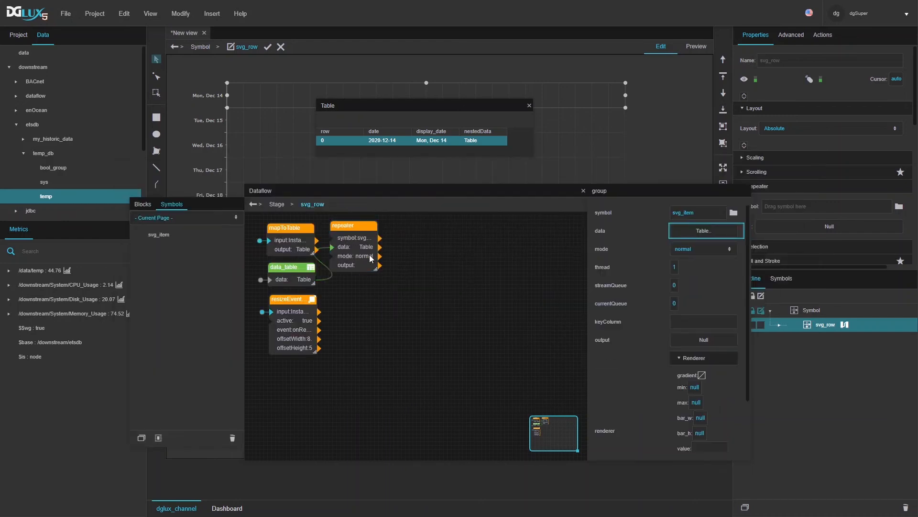
pyautogui.click(381, 258)
pyautogui.moveTo(751, 460); pyautogui.dragTo(849, 513)
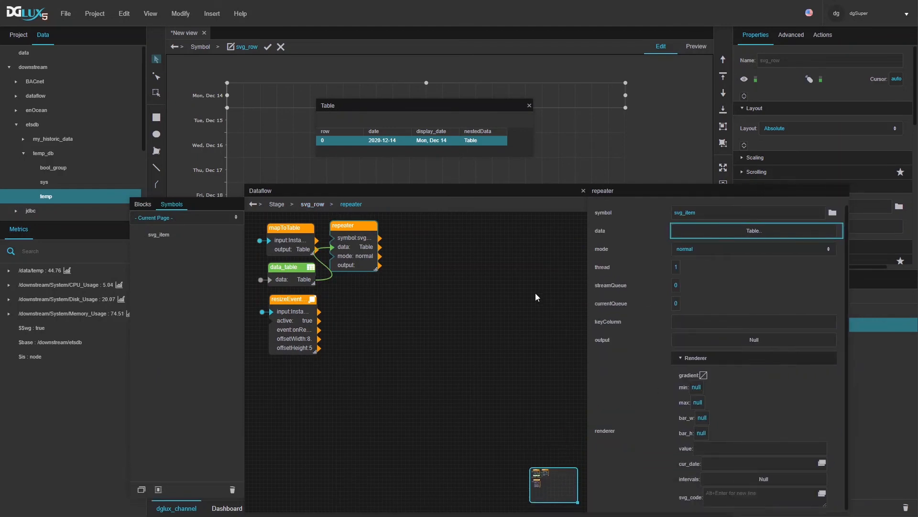
pyautogui.moveTo(467, 194); pyautogui.dragTo(414, 161)
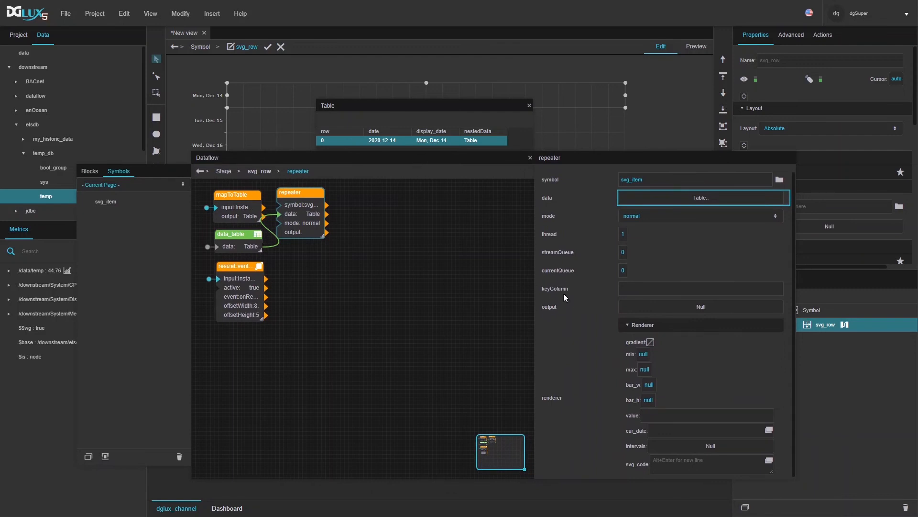
# Step: Open the svg_row symbol parameters, place their window clear of the repeater's properties, and expand the tile settings
pyautogui.click(181, 13)
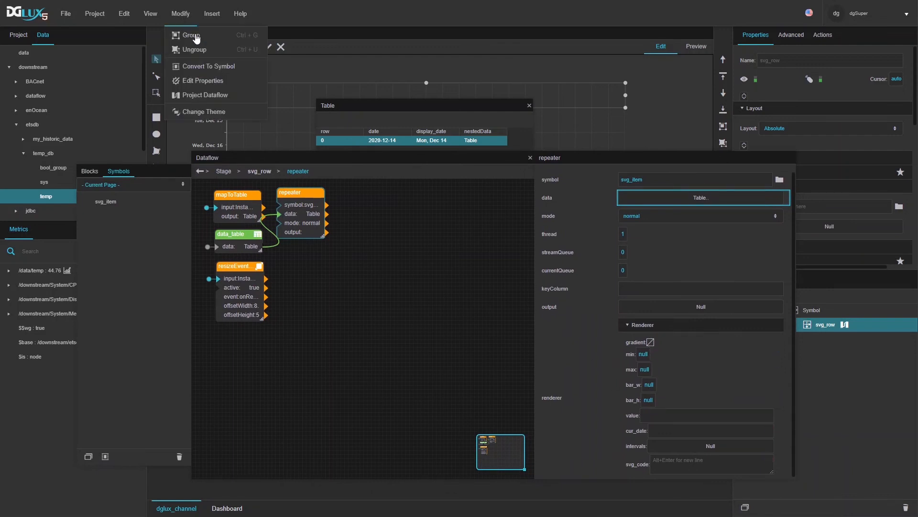
pyautogui.click(221, 78)
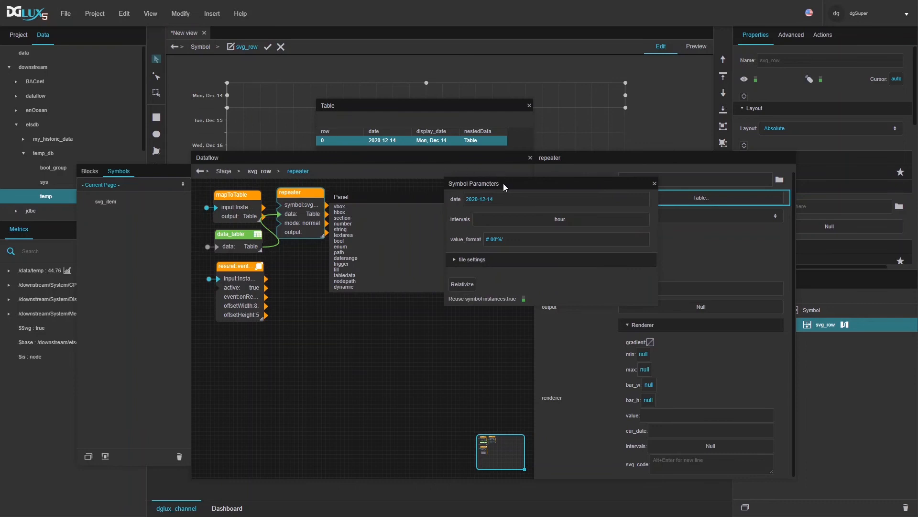
pyautogui.moveTo(503, 183); pyautogui.dragTo(197, 27)
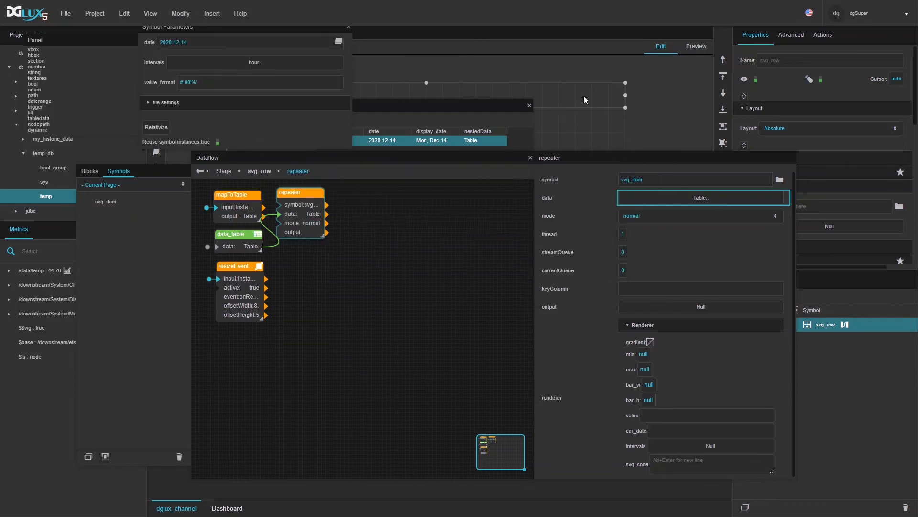
pyautogui.moveTo(212, 29); pyautogui.dragTo(256, 56)
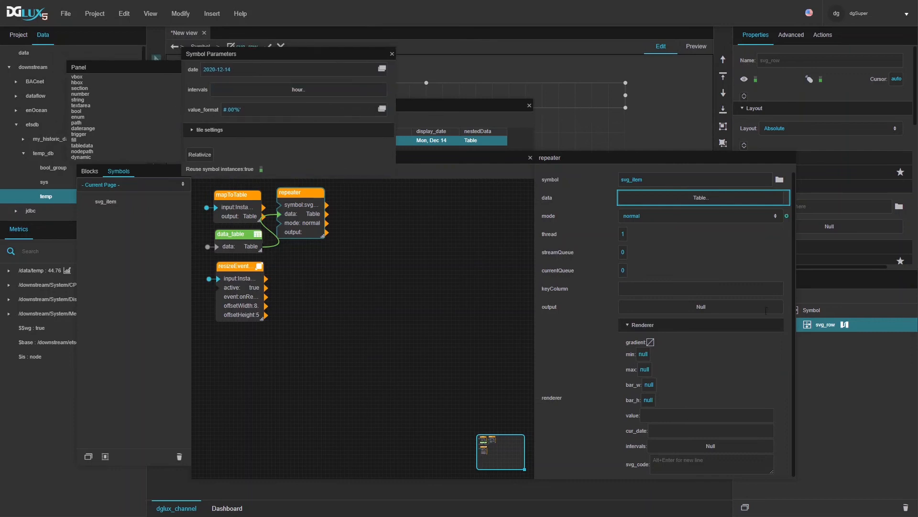
pyautogui.click(189, 129)
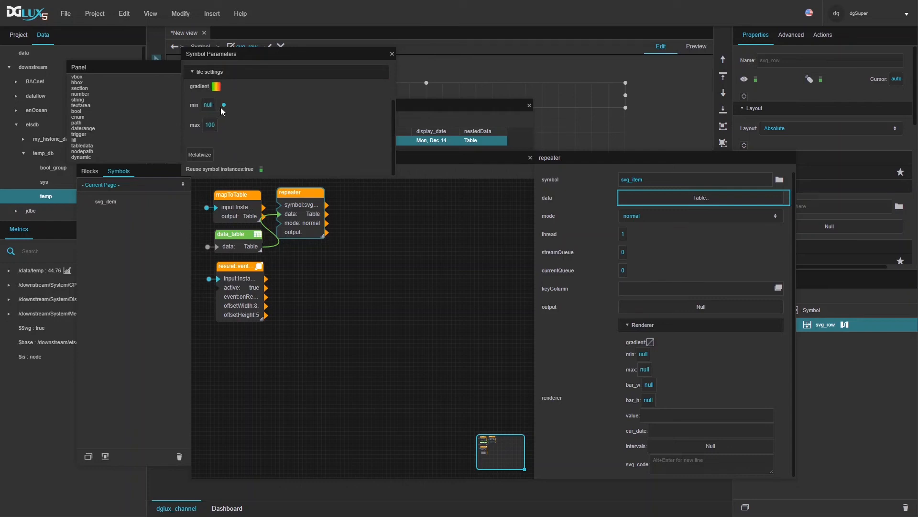
# Step: Set min to 0 in the svg_row tile settings and bind min and max to the repeater renderer's matching parameters
pyautogui.click(213, 105)
pyautogui.write('0')
pyautogui.press('Return')
pyautogui.moveTo(223, 104); pyautogui.dragTo(630, 361)
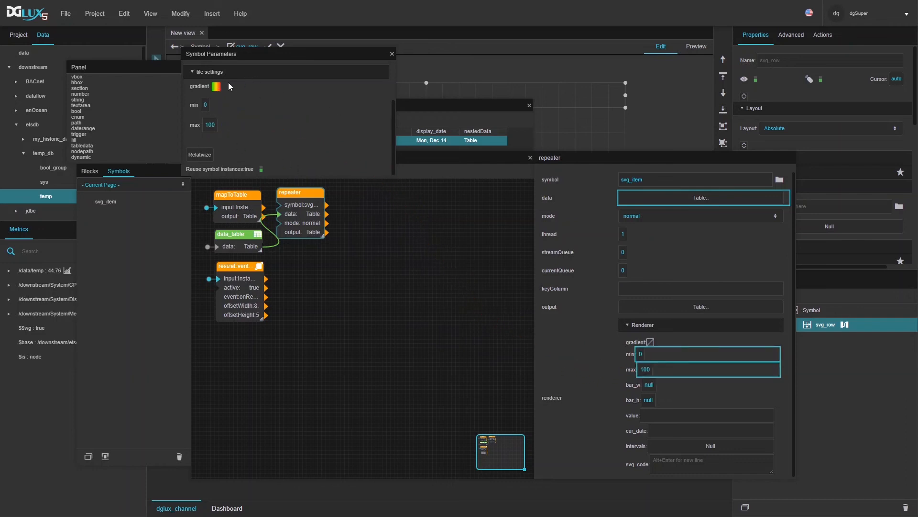
# Step: Bind the tile settings gradient to the renderer's gradient, and resizeEvent's offsetWidth and offsetHeight to bar_w and bar_h
pyautogui.moveTo(224, 91); pyautogui.dragTo(650, 343)
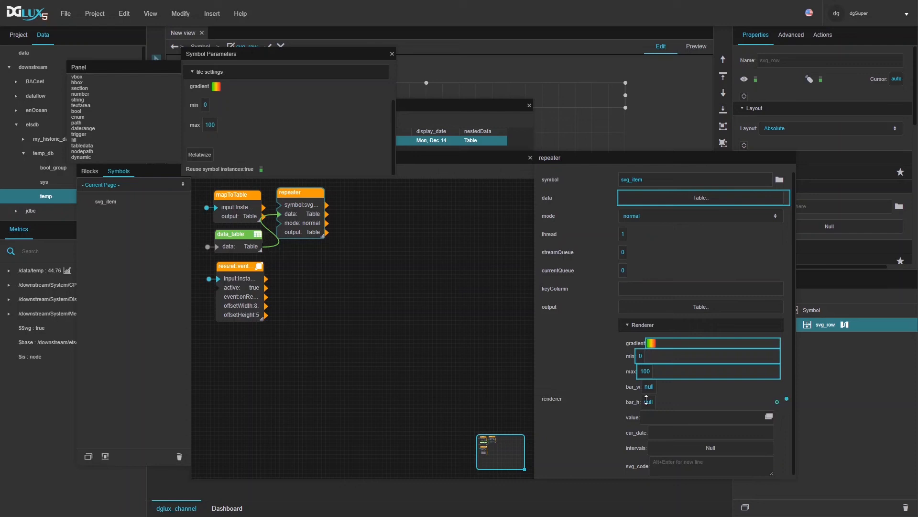
pyautogui.moveTo(233, 310); pyautogui.dragTo(649, 388)
pyautogui.moveTo(246, 315); pyautogui.dragTo(650, 403)
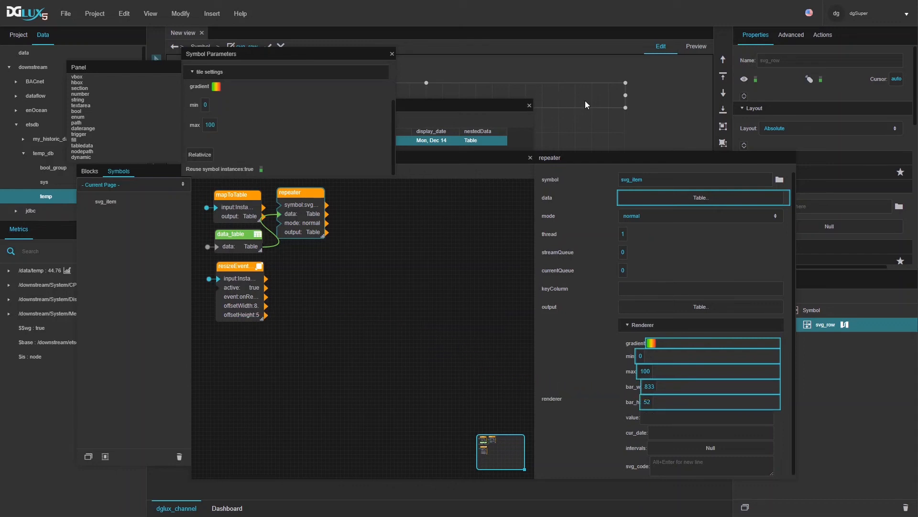
# Step: Examine the columns of the table output by the mapToTable block
pyautogui.scroll(-1, 722, 444)
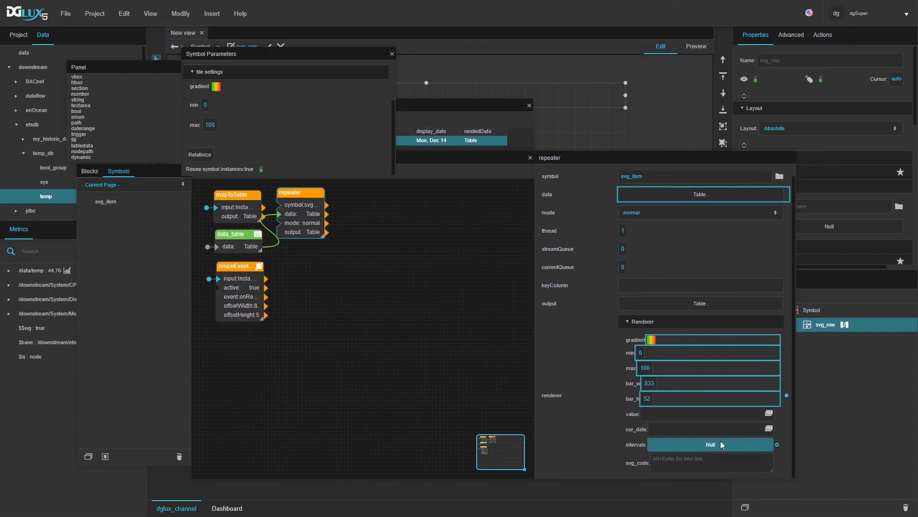
pyautogui.click(251, 217)
pyautogui.click(710, 203)
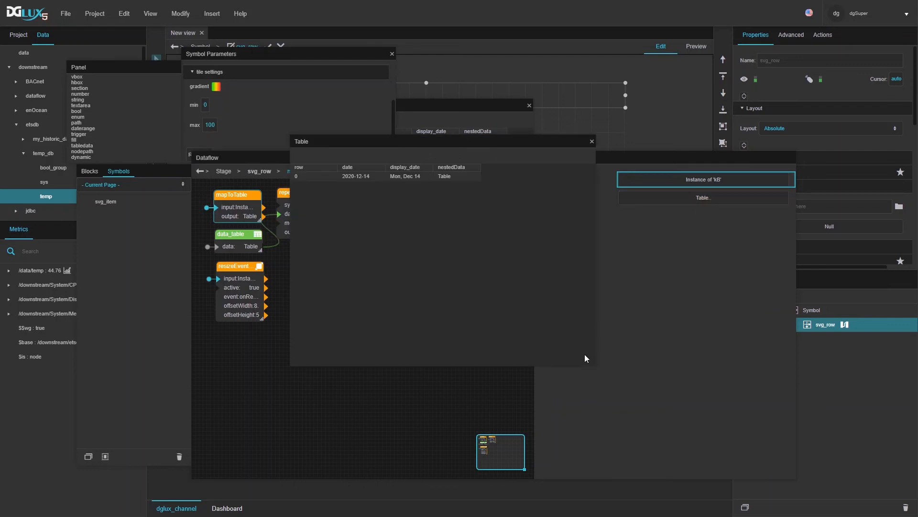
pyautogui.click(592, 142)
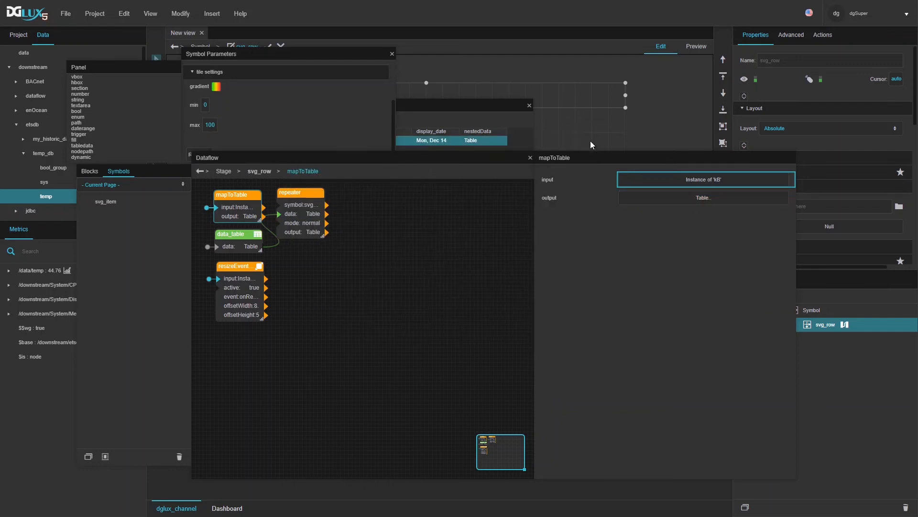
# Step: Bind the value column of the repeater's input data table to the renderer's value parameter
pyautogui.click(304, 212)
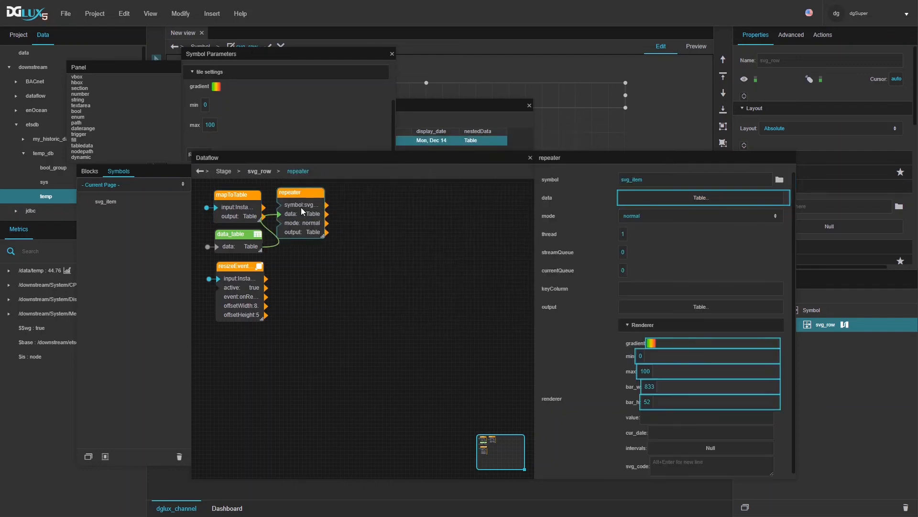
pyautogui.click(688, 200)
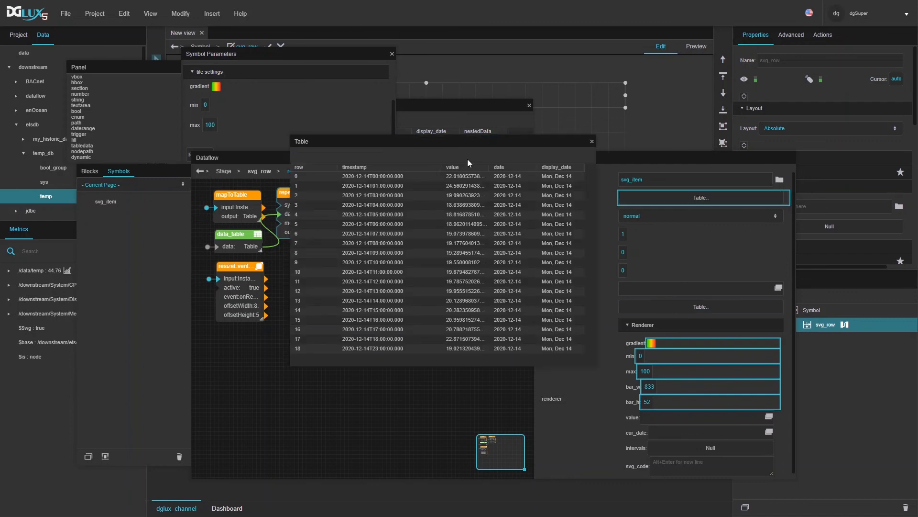
pyautogui.moveTo(455, 167); pyautogui.dragTo(662, 416)
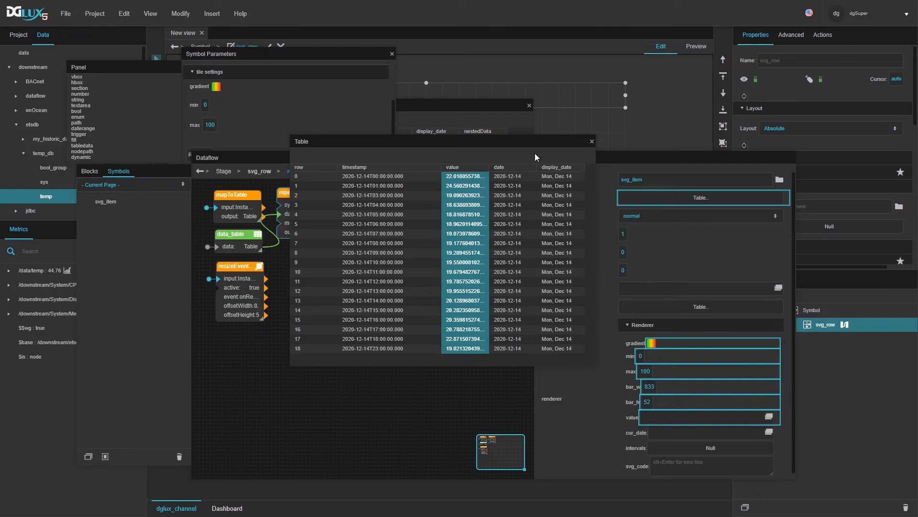
pyautogui.click(592, 142)
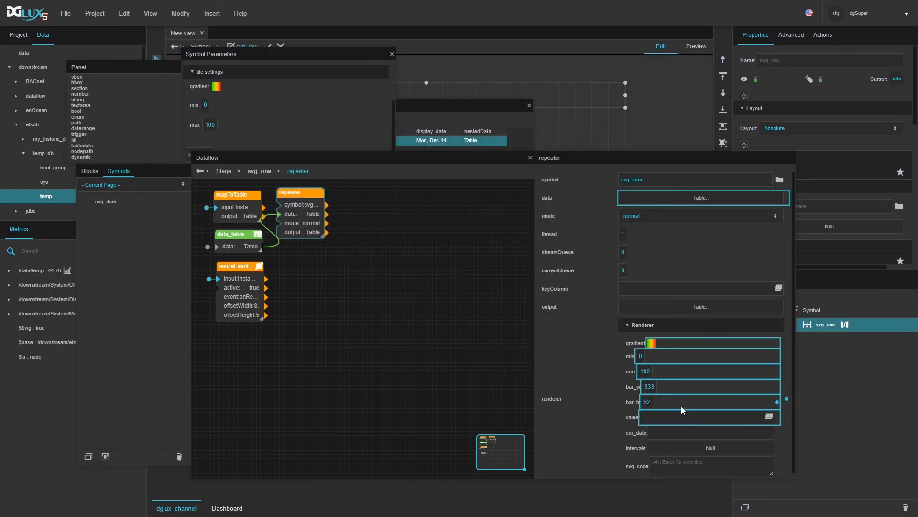
# Step: Bind the timestamp column of the repeater's input data table to the renderer's cur_date parameter
pyautogui.scroll(-1, 698, 391)
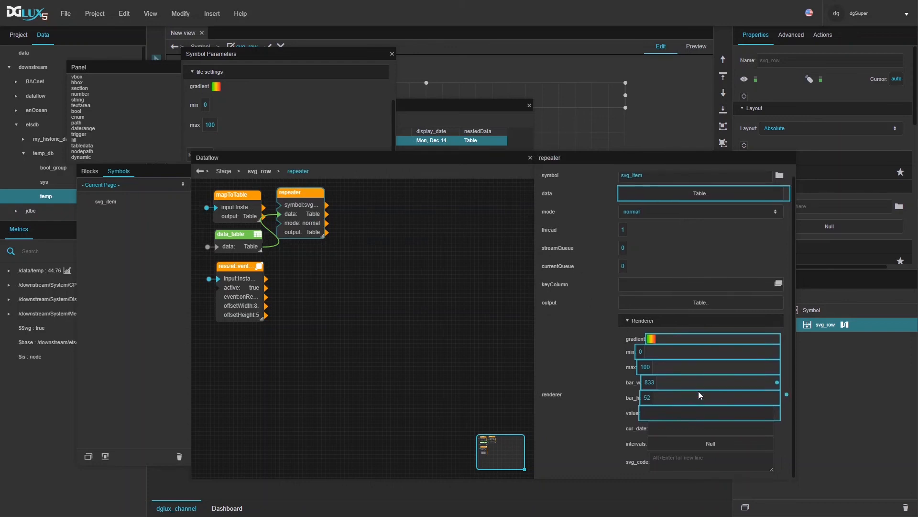
pyautogui.click(245, 206)
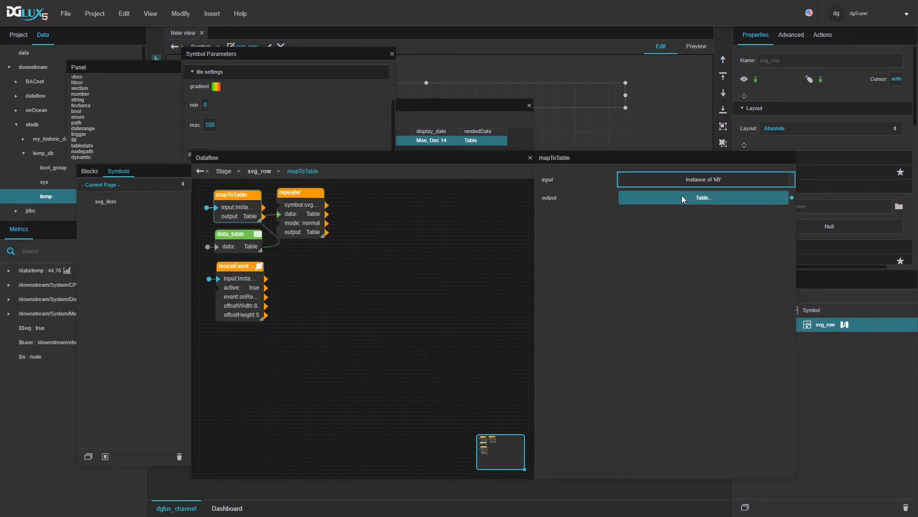
pyautogui.click(238, 296)
pyautogui.click(297, 235)
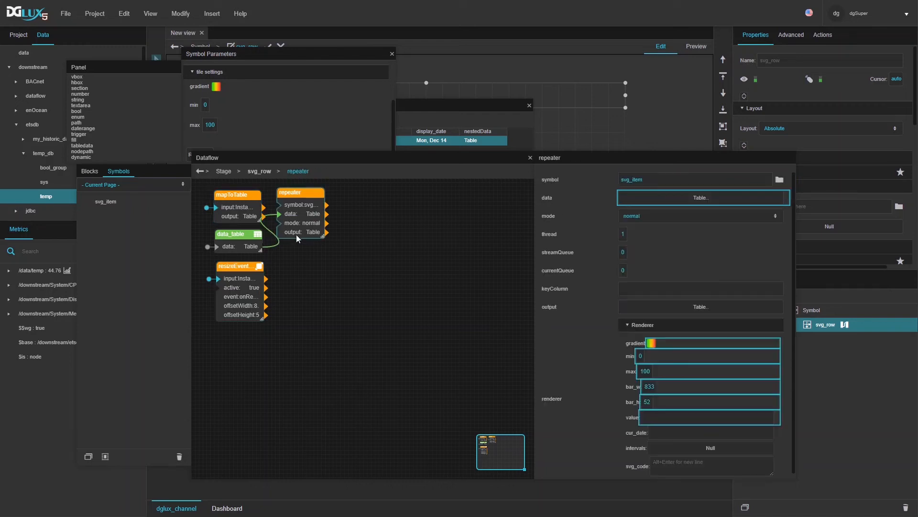
pyautogui.click(737, 199)
pyautogui.click(360, 168)
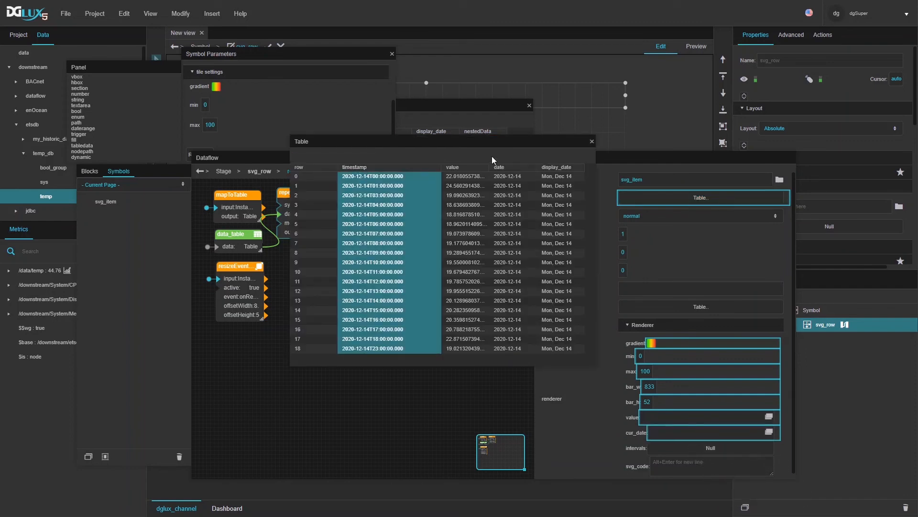
pyautogui.click(593, 142)
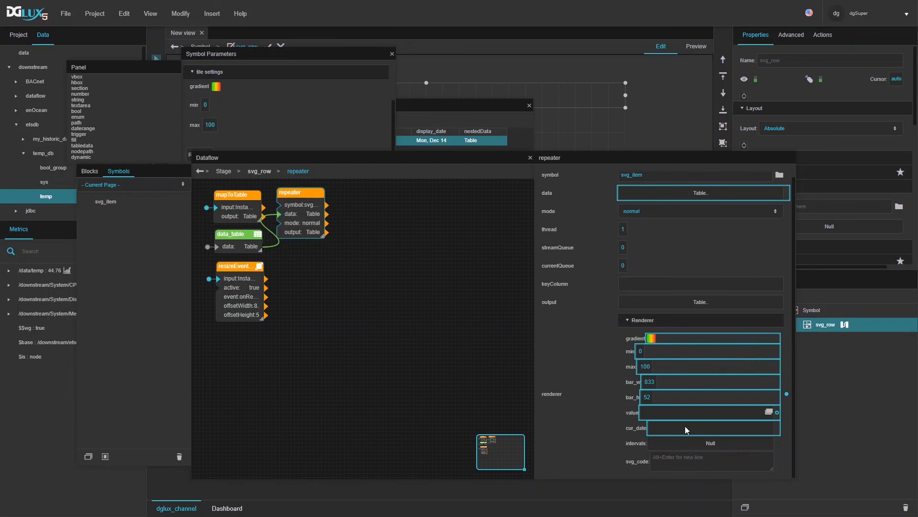
# Step: Bind the svg_row intervals parameter to the renderer's intervals and review all columns of the repeater's output table
pyautogui.click(280, 71)
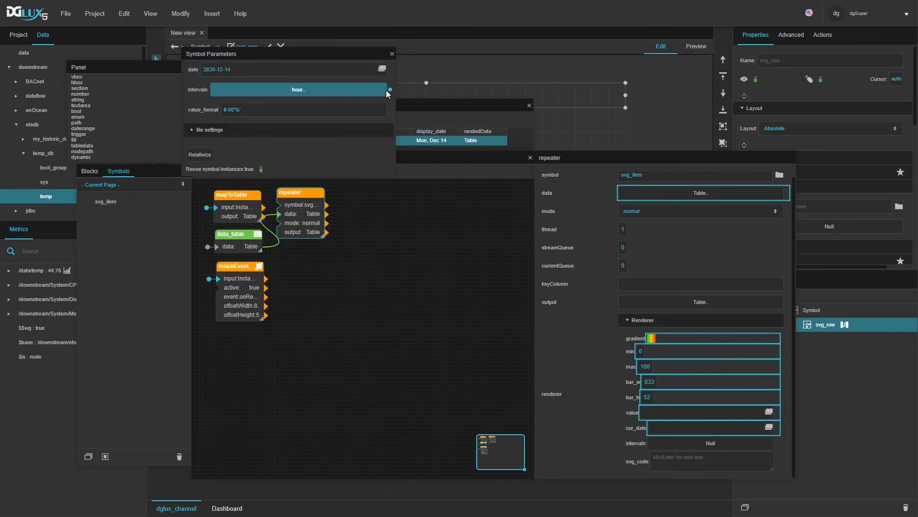
pyautogui.moveTo(390, 90); pyautogui.dragTo(665, 452)
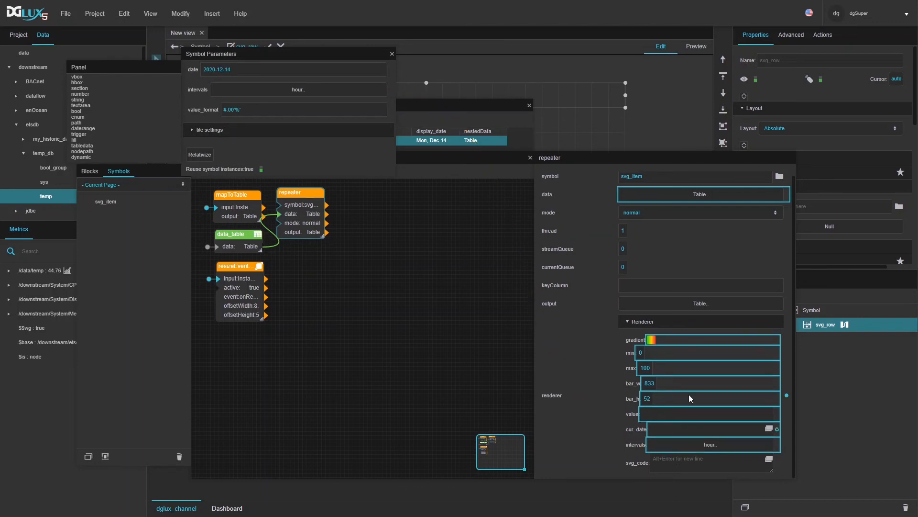
pyautogui.click(699, 304)
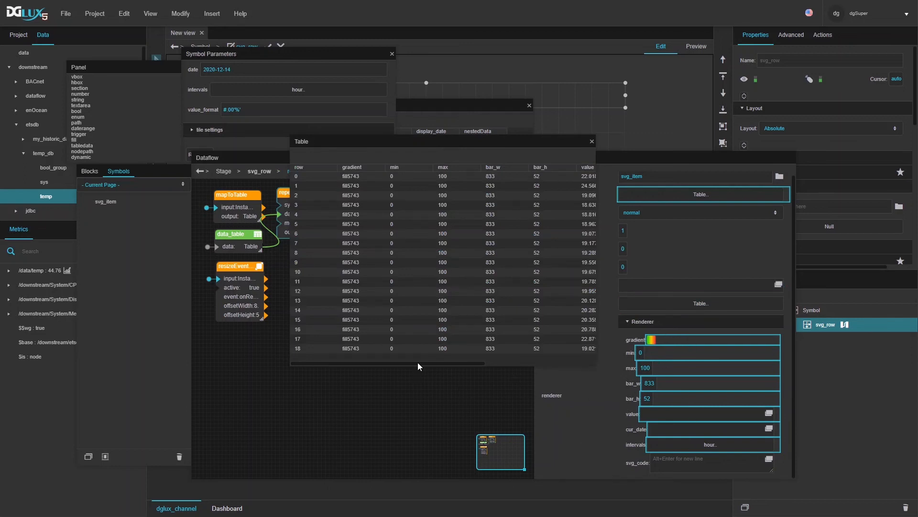
pyautogui.moveTo(457, 361); pyautogui.dragTo(584, 348)
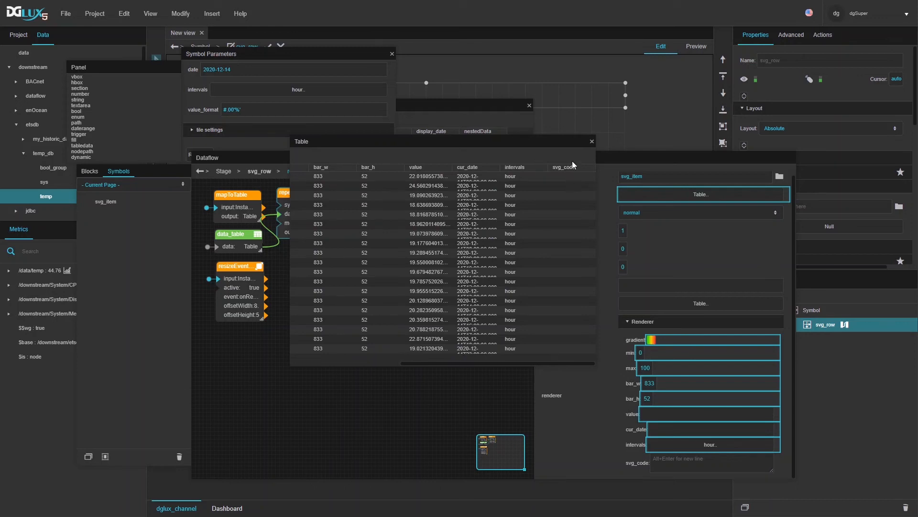
pyautogui.click(592, 141)
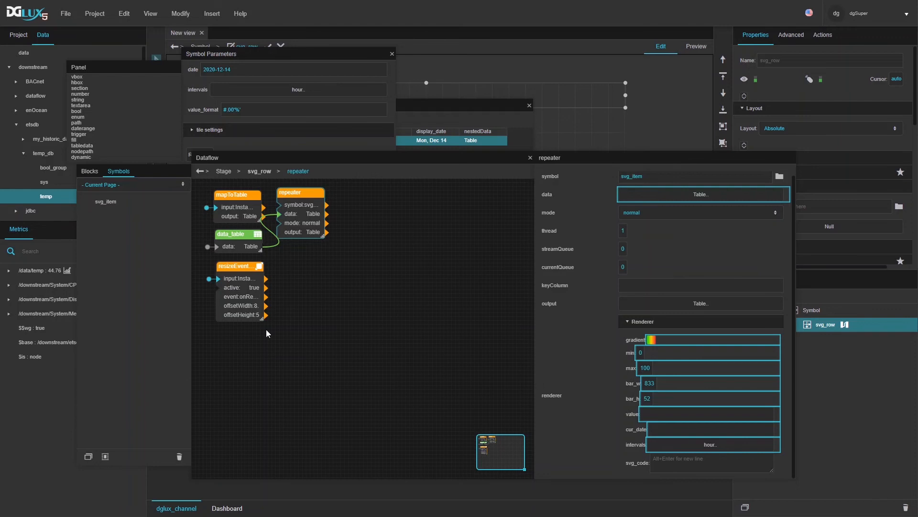
# Step: Open row 0 of the repeater's svg_item symbol for editing, show its symbol parameters, and arrange both windows without overlap
pyautogui.rightClick(307, 209)
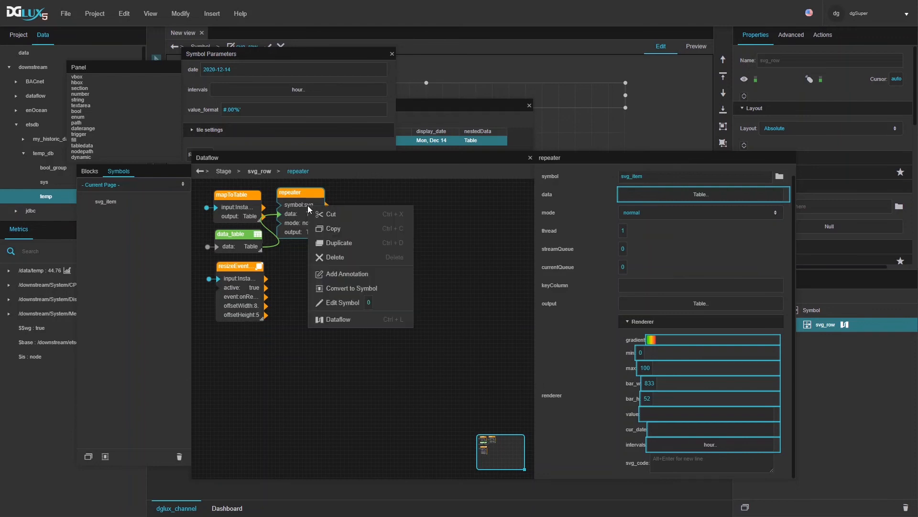
pyautogui.click(336, 303)
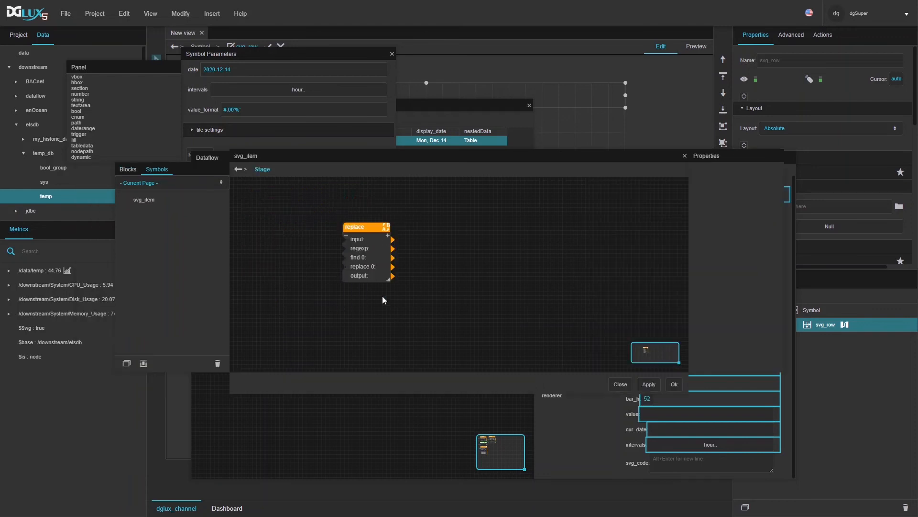
pyautogui.rightClick(541, 265)
pyautogui.click(562, 289)
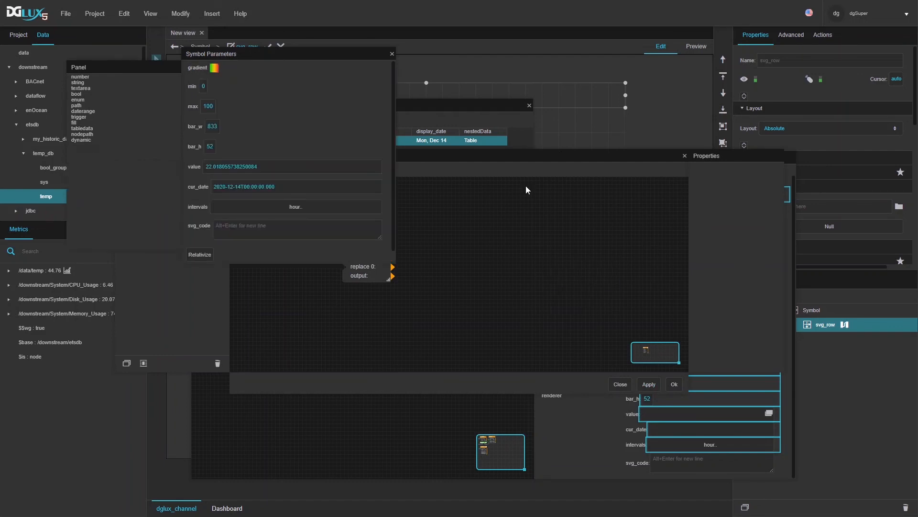
pyautogui.moveTo(484, 152); pyautogui.dragTo(515, 242)
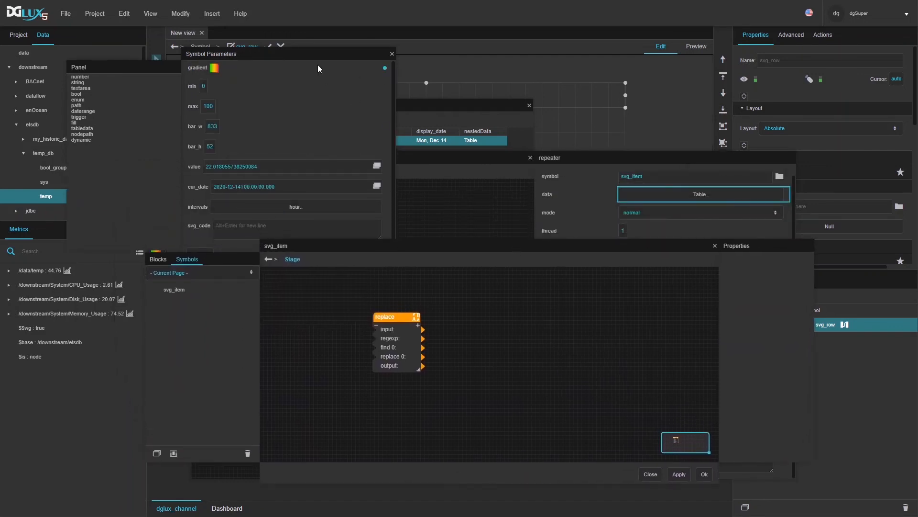
pyautogui.moveTo(314, 52); pyautogui.dragTo(316, 23)
pyautogui.moveTo(441, 245); pyautogui.dragTo(391, 246)
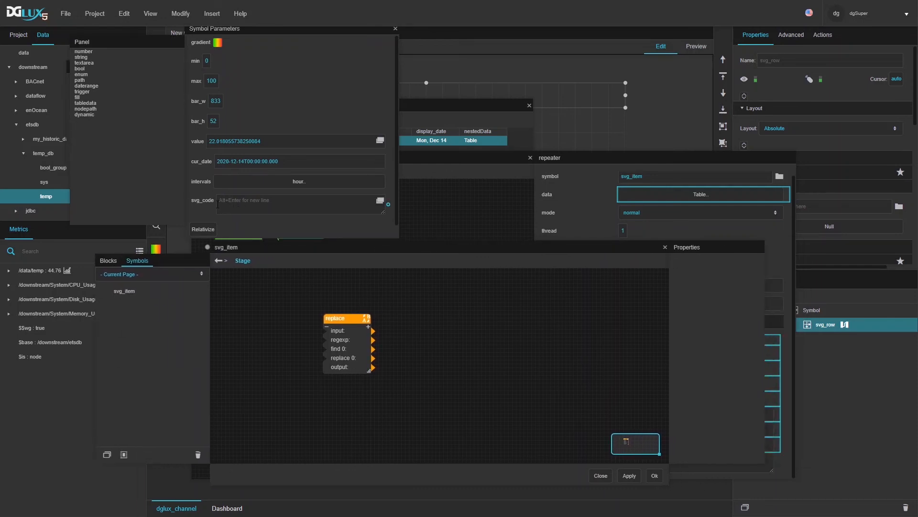
# Step: Add a Map to Table block to the svg_item dataflow near its upper-left corner
pyautogui.click(534, 352)
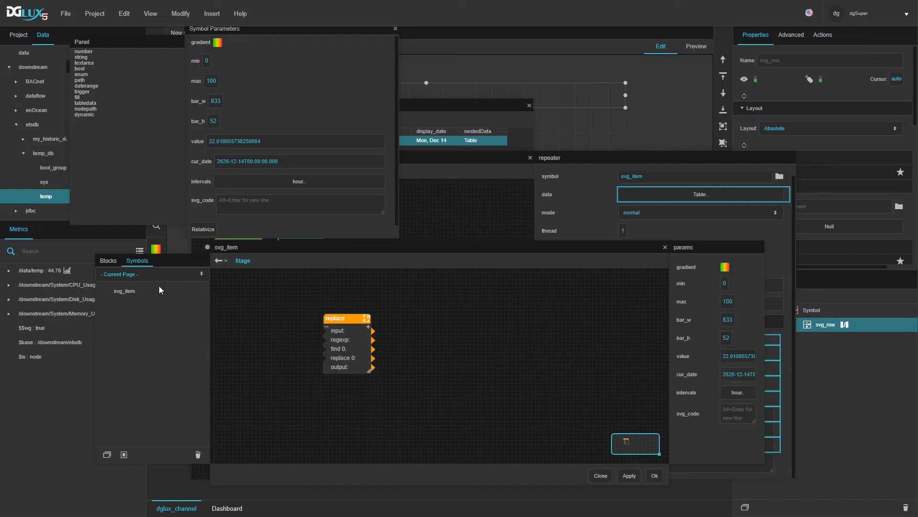
pyautogui.click(109, 261)
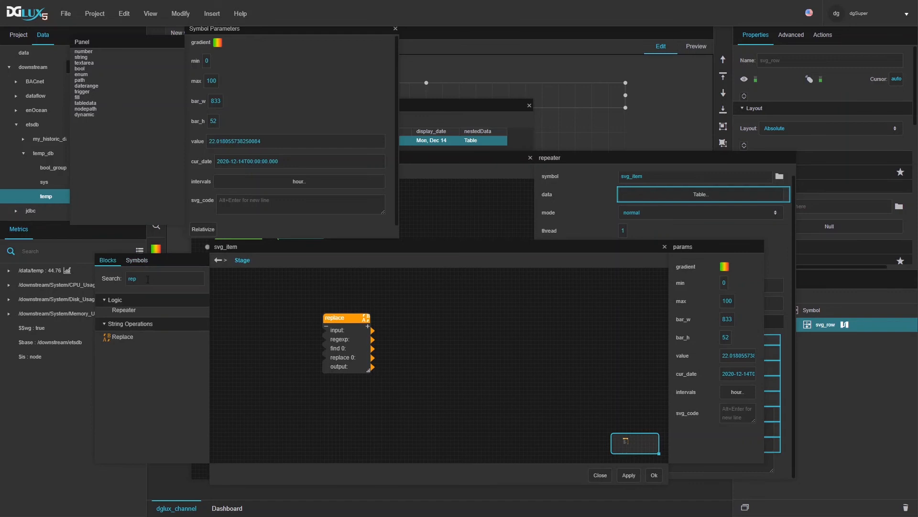
pyautogui.press('BackSpace')
pyautogui.press('BackSpace')
pyautogui.press('BackSpace')
pyautogui.write('ma')
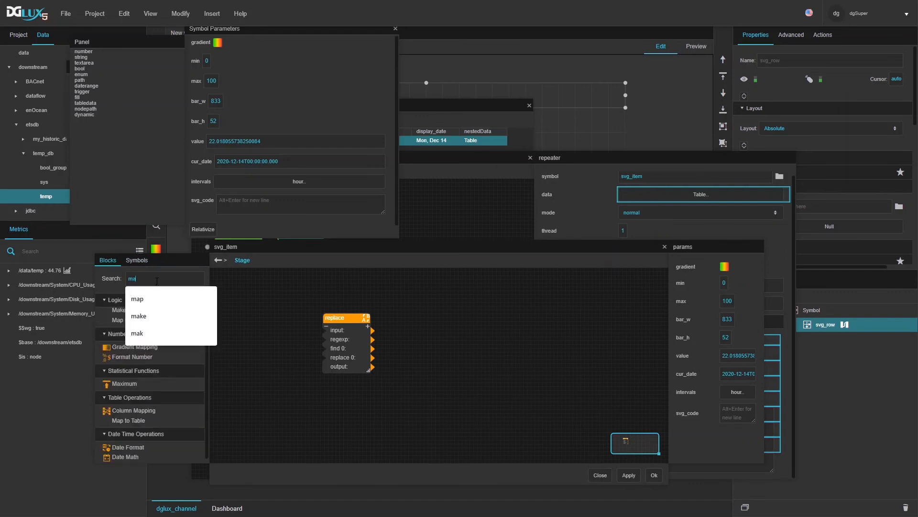
pyautogui.write('p')
pyautogui.moveTo(131, 382); pyautogui.dragTo(253, 284)
# Step: View the mapToTable block's output table in a smaller window placed clear of the dataflow
pyautogui.click(737, 287)
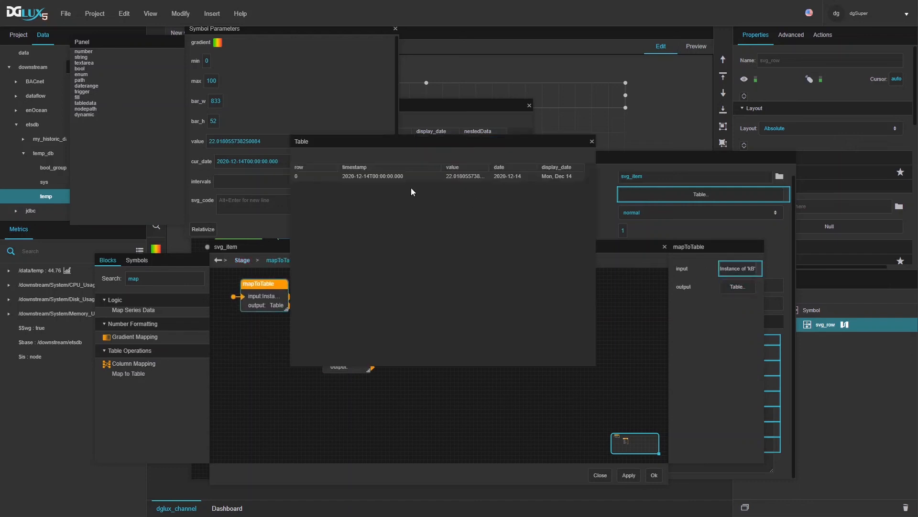
pyautogui.moveTo(593, 365); pyautogui.dragTo(607, 198)
pyautogui.moveTo(805, 84); pyautogui.dragTo(708, 97)
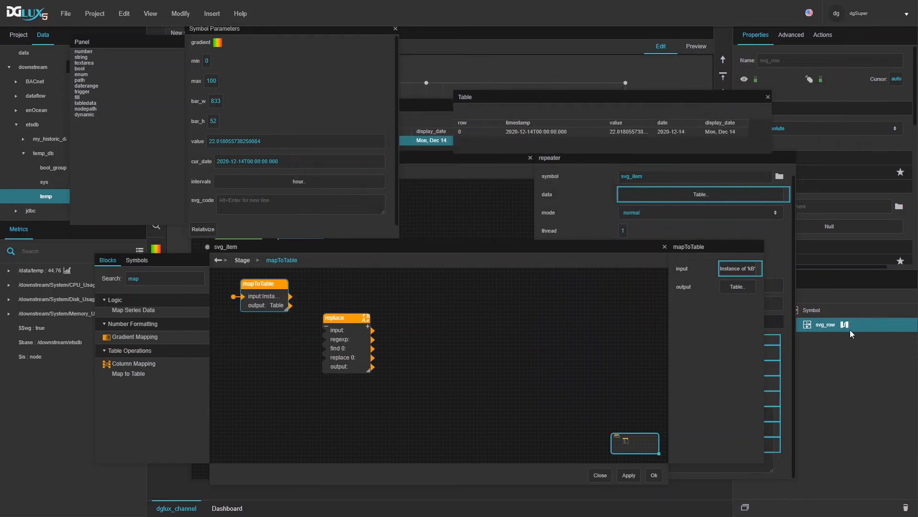
# Step: Reposition and widen the replace block, and apply an SVG rect template with <box_w>, <box_h>, <x>, <y>, <w>, <h>, <fill>, <stroke_color> and <opp> placeholders as its input
pyautogui.moveTo(347, 314); pyautogui.dragTo(458, 279)
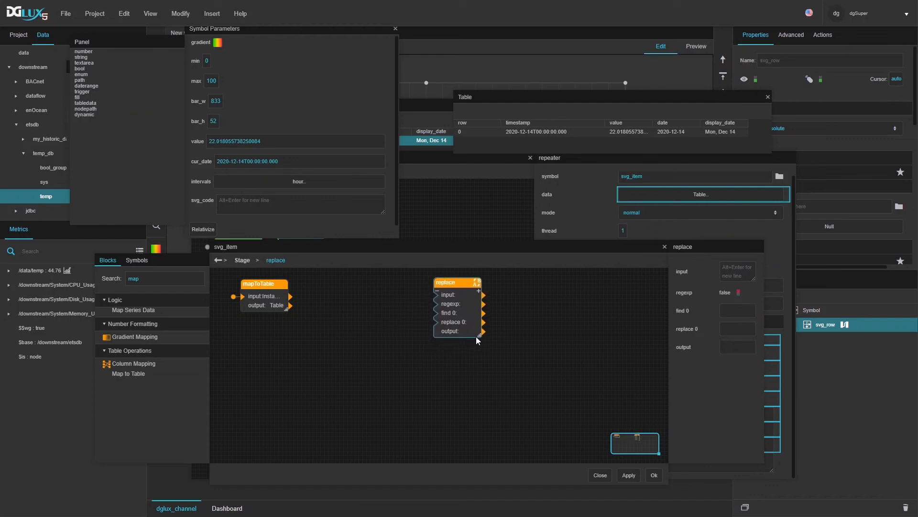
pyautogui.moveTo(478, 337); pyautogui.dragTo(517, 334)
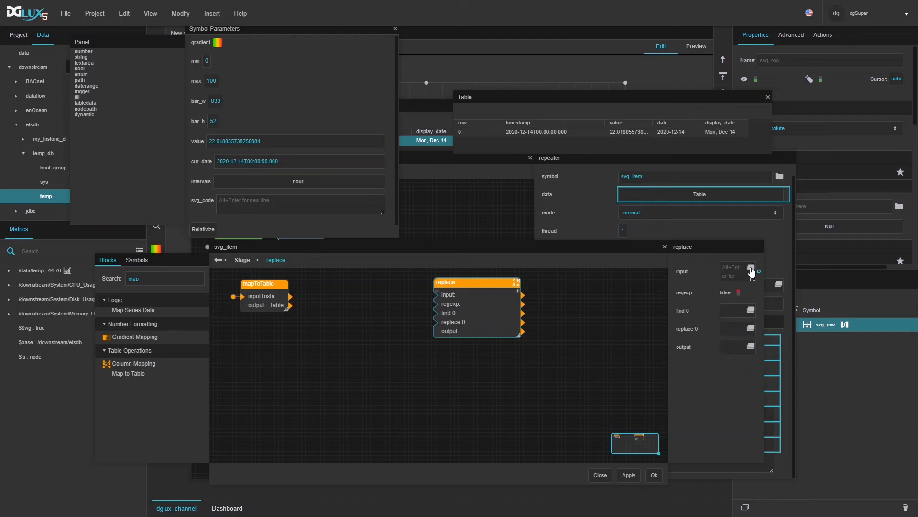
pyautogui.click(751, 268)
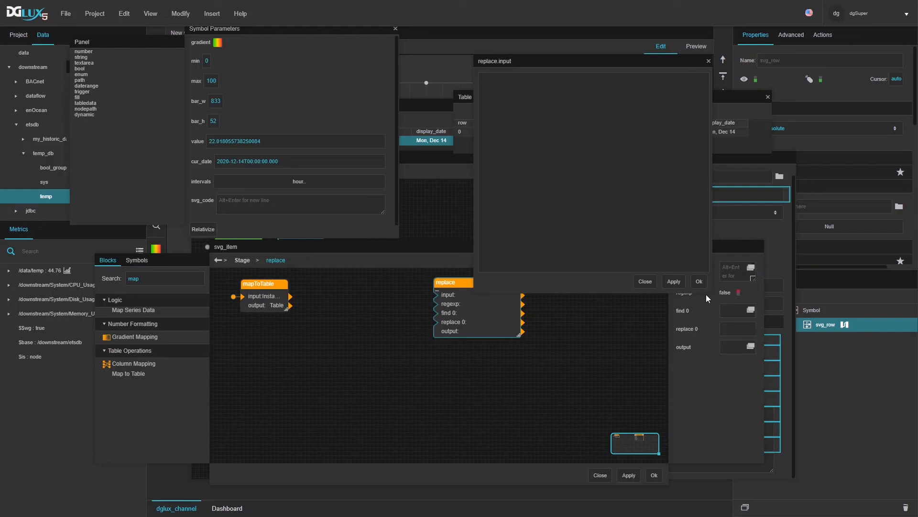
pyautogui.moveTo(706, 293); pyautogui.dragTo(727, 297)
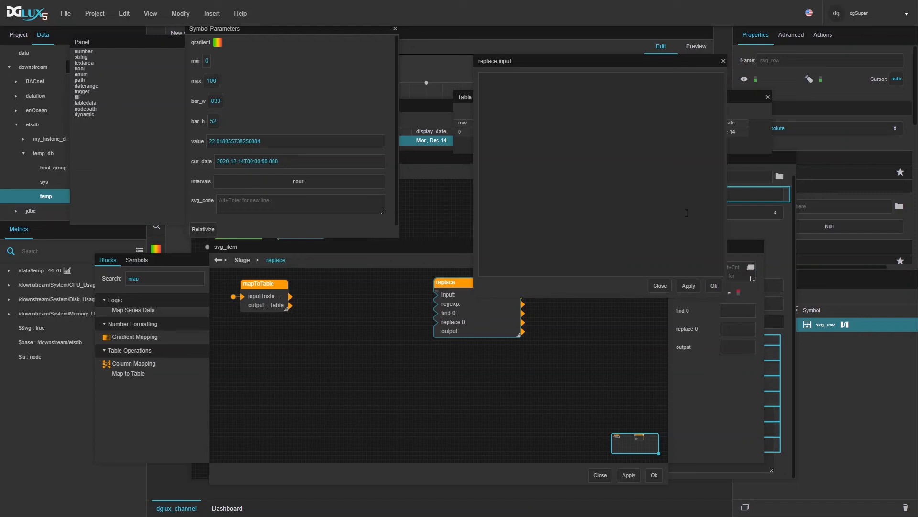
pyautogui.moveTo(621, 296); pyautogui.dragTo(613, 248)
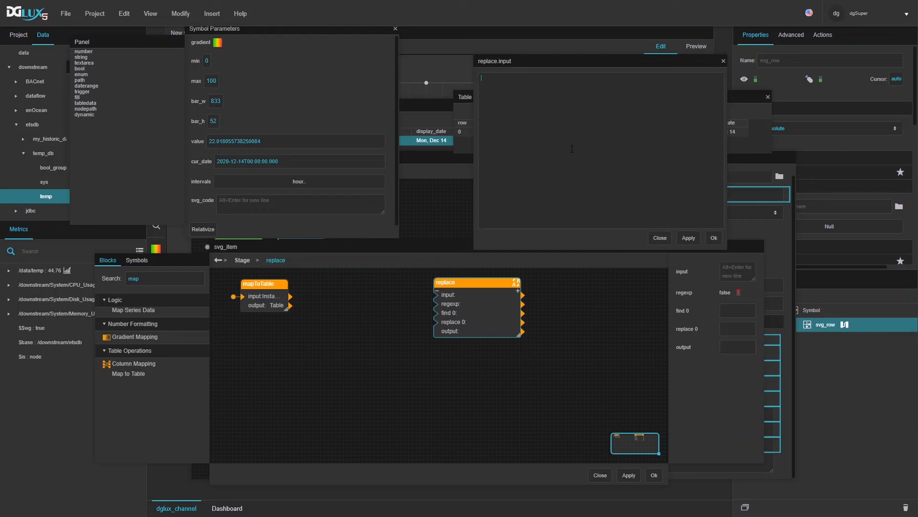
pyautogui.write('<svg width="<box_w>" height="<box_h>">   <rect x="<x>" y="<y>" width="<w>" height="<h>"   style="fill:<fill>;stroke:<stroke_color>;stroke-width:1;fill-opacity:<opp>;stroke-opacity:<opp>" /> </svg>')
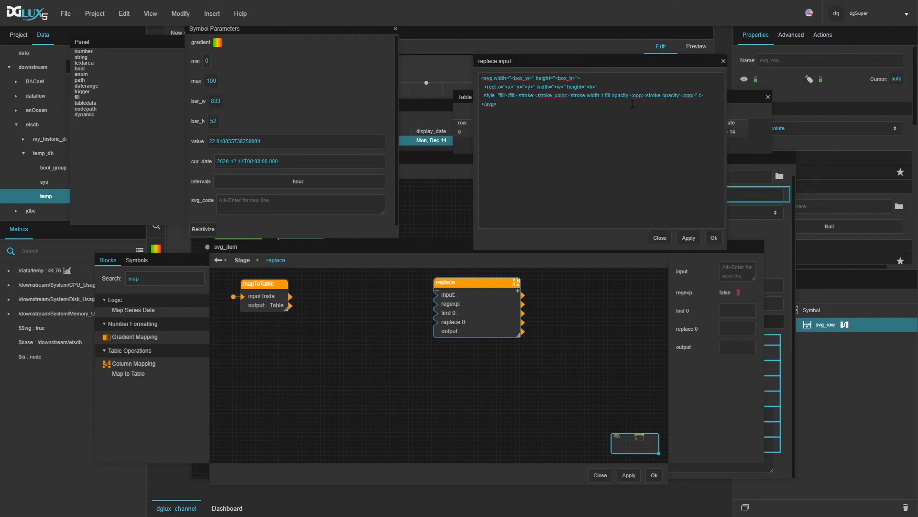
pyautogui.hotkey('ctrl', 'a')
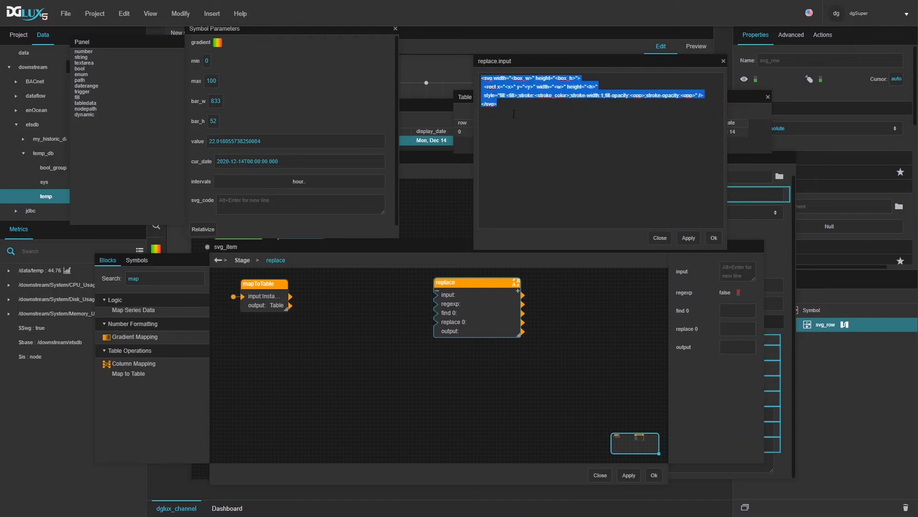
pyautogui.click(514, 114)
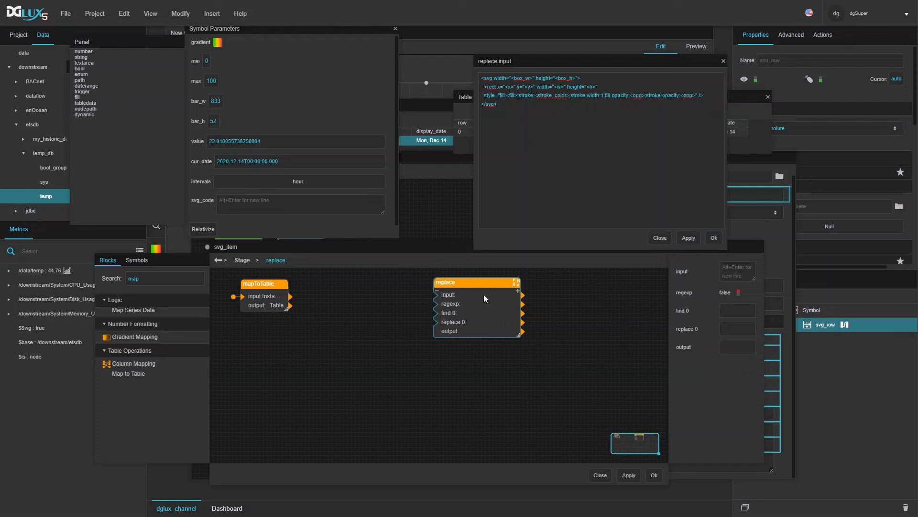
pyautogui.click(689, 238)
# Step: Widen the replace block further and add five more find/replace pairs to it
pyautogui.moveTo(521, 331); pyautogui.dragTo(572, 327)
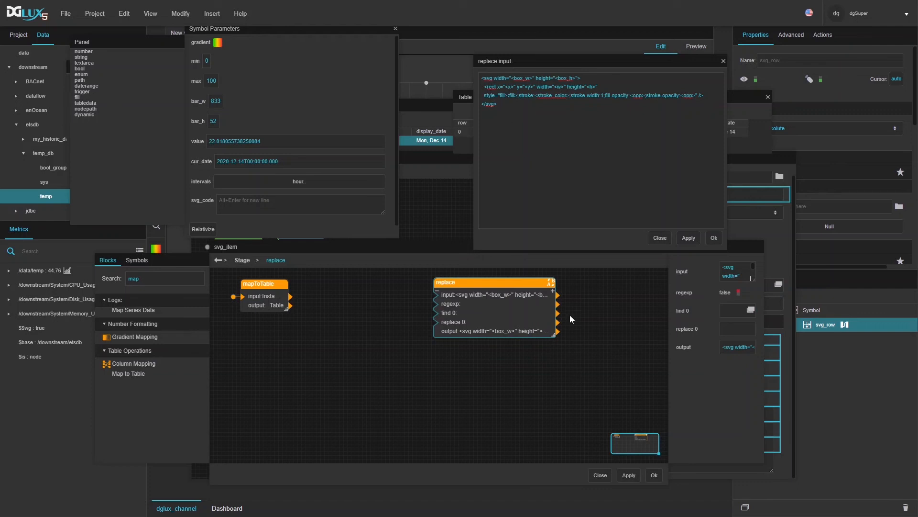
pyautogui.click(553, 291)
pyautogui.click(552, 291)
pyautogui.click(553, 291)
pyautogui.click(553, 291)
pyautogui.click(553, 291)
# Step: Set the replace block's find 0 to <x>, find 1 to <y> and find 2 to <box_w>
pyautogui.click(733, 316)
pyautogui.write('<x>')
pyautogui.press('Tab')
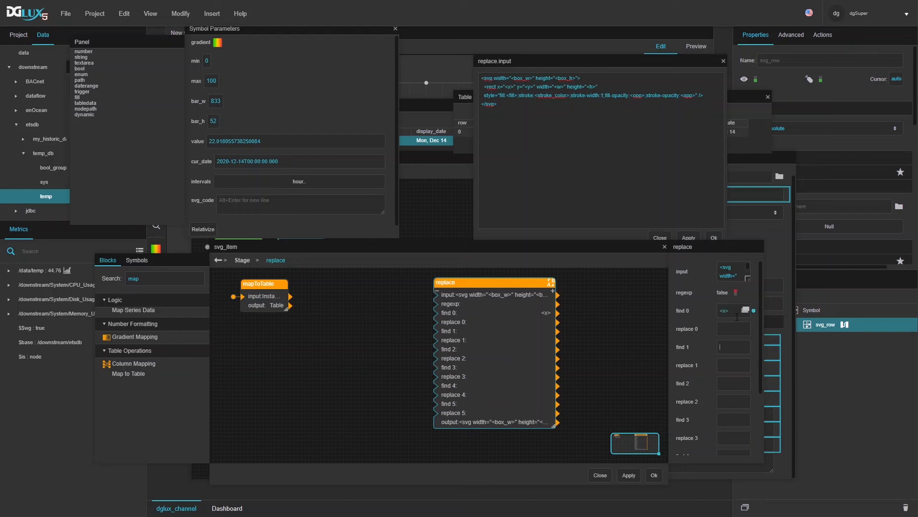
pyautogui.press('Tab')
pyautogui.write('<BOX_W')
pyautogui.press('Tab')
pyautogui.click(727, 385)
pyautogui.write('<box_w>')
pyautogui.press('Return')
# Step: Set the replace block's find 3 to <box_h>, find 4 to <w> and find 5 to <h>
pyautogui.write('<b')
pyautogui.press('Tab')
pyautogui.press('Tab')
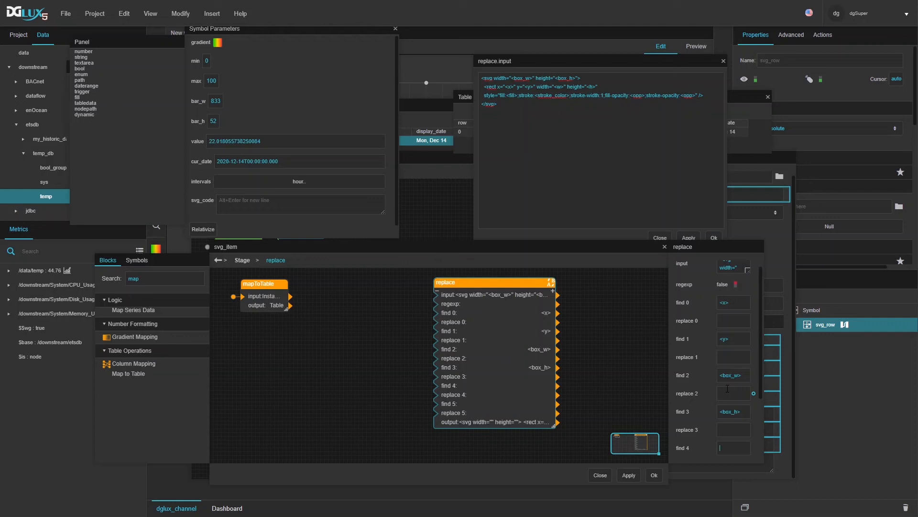
pyautogui.write('w')
pyautogui.scroll(-2, 727, 388)
pyautogui.click(727, 386)
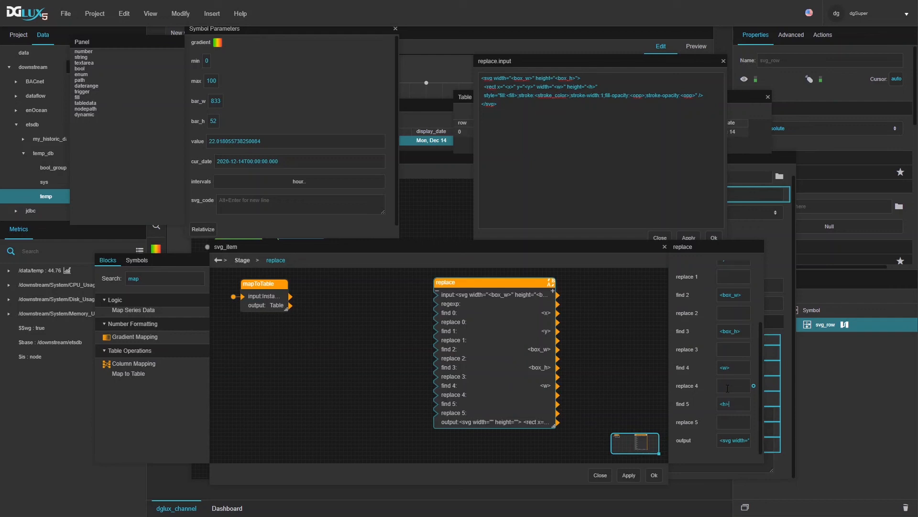
# Step: Add one more find/replace pair to the replace block and set find 6 to <fill>
pyautogui.click(553, 293)
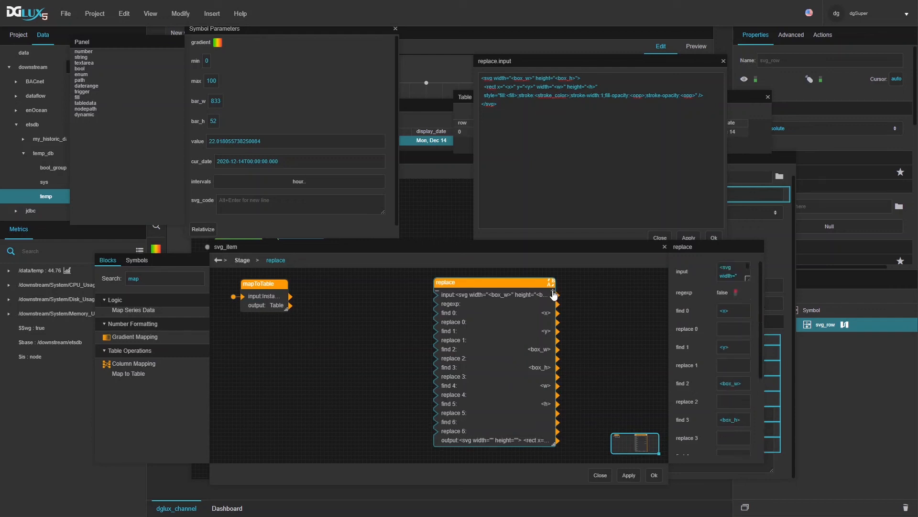
pyautogui.click(553, 292)
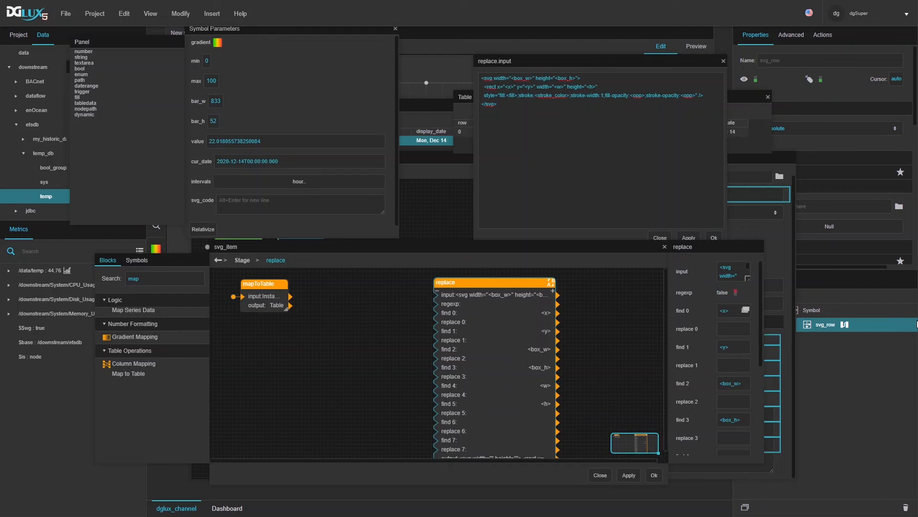
pyautogui.scroll(-3, 749, 379)
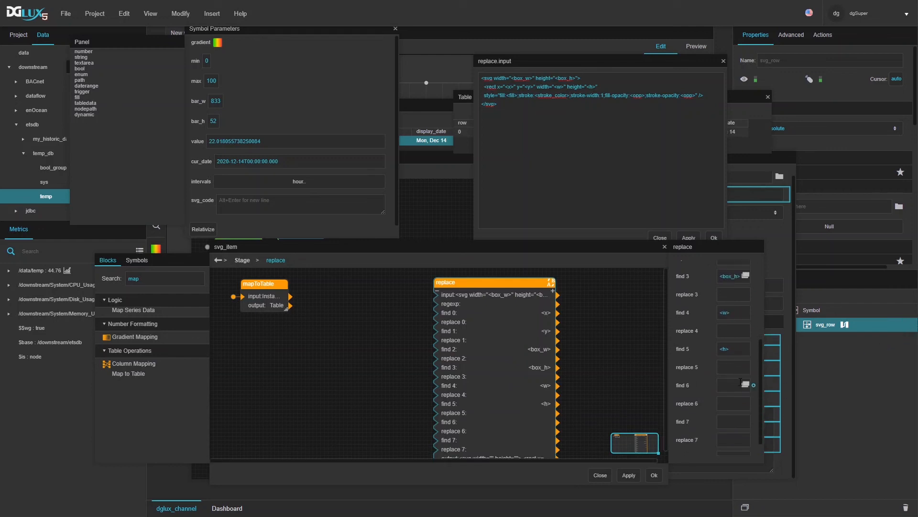
pyautogui.click(437, 290)
pyautogui.scroll(-3, 727, 439)
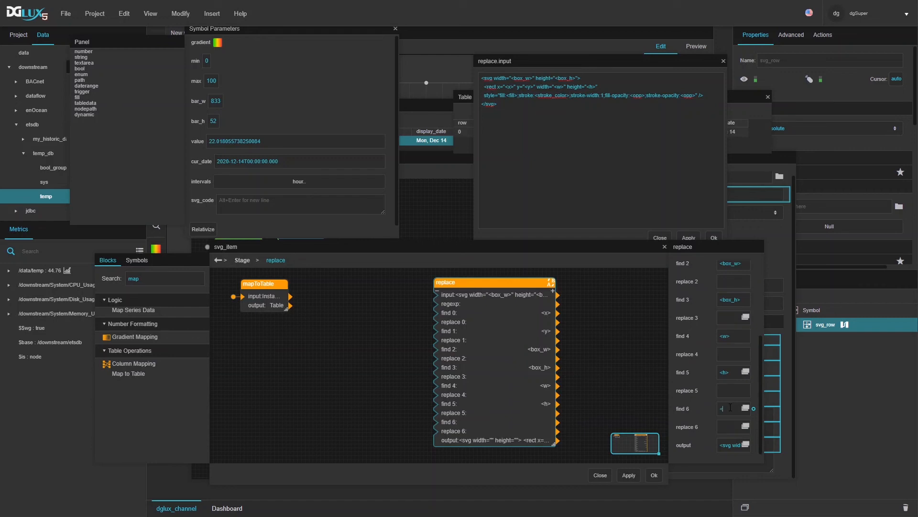
pyautogui.write('fill>')
pyautogui.press('Return')
pyautogui.scroll(-3, 720, 411)
pyautogui.scroll(3, 730, 424)
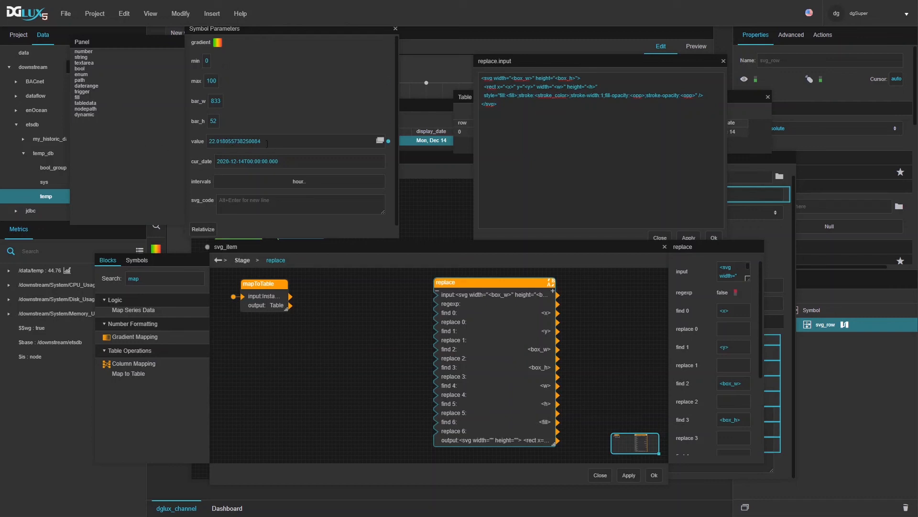
# Step: Add a Gradient Mapping block below mapToTable and widen it slightly
pyautogui.doubleClick(163, 281)
pyautogui.moveTo(138, 336); pyautogui.dragTo(298, 338)
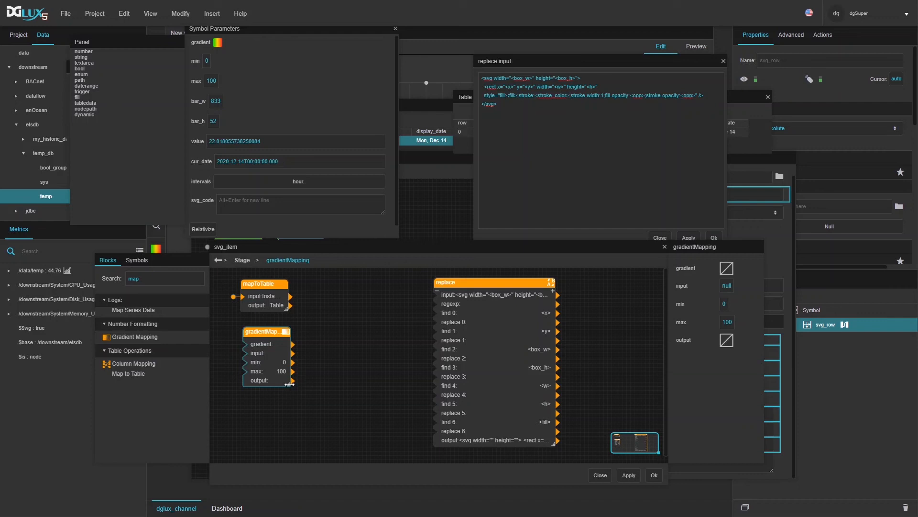
pyautogui.moveTo(290, 384); pyautogui.dragTo(294, 384)
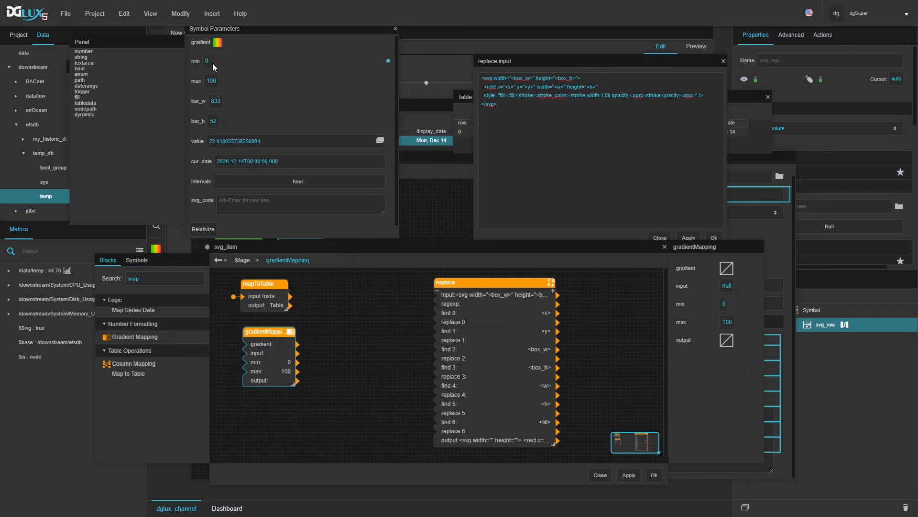
# Step: Close both open symbol parameter windows and reopen only the svg_item symbol's parameters
pyautogui.click(393, 29)
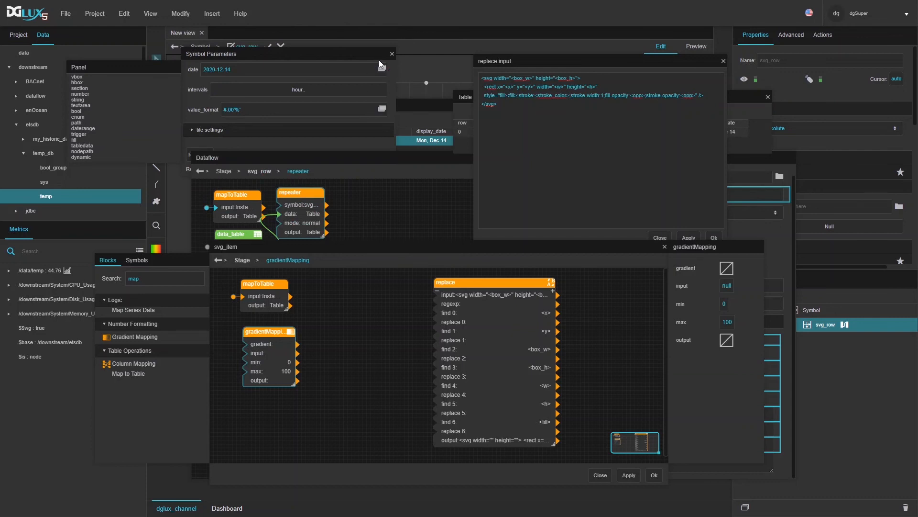
pyautogui.click(392, 54)
pyautogui.rightClick(366, 327)
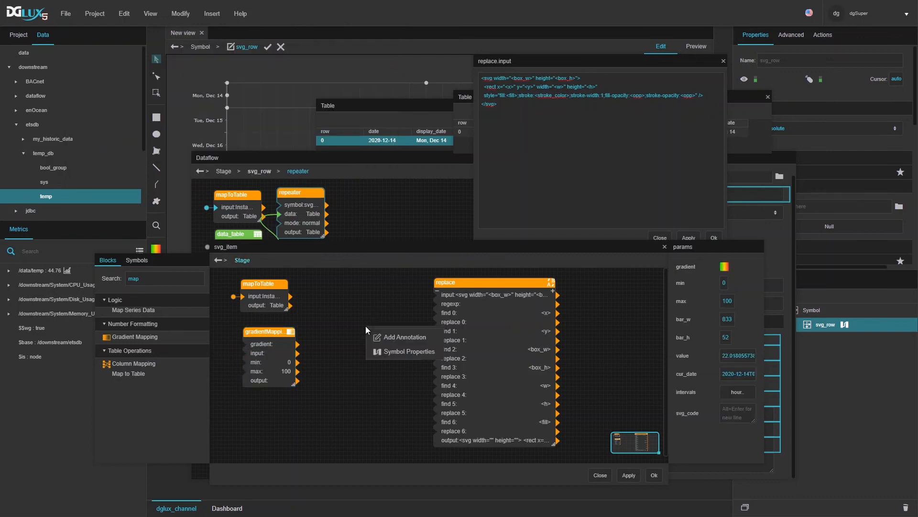
pyautogui.click(404, 351)
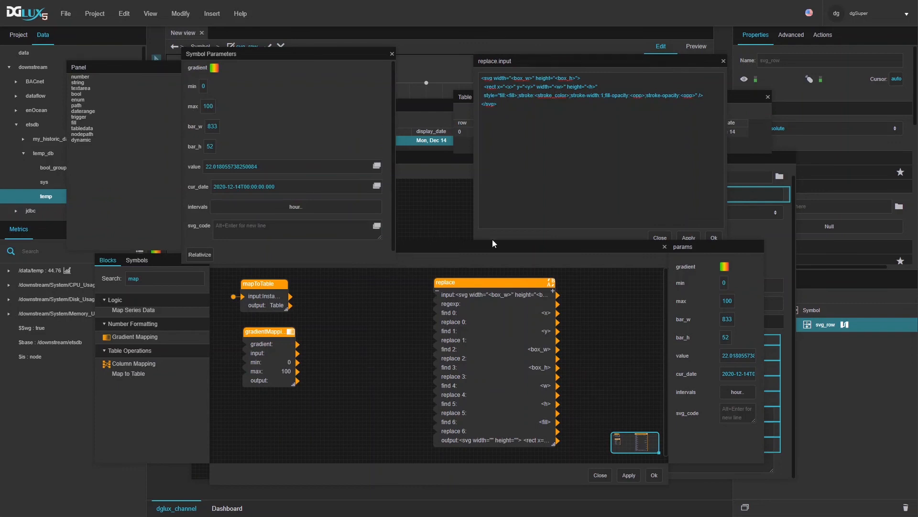
pyautogui.click(443, 248)
# Step: Bind the svg_item min, max and value parameters to the gradientMapping block's min, max and input
pyautogui.moveTo(277, 336); pyautogui.dragTo(270, 331)
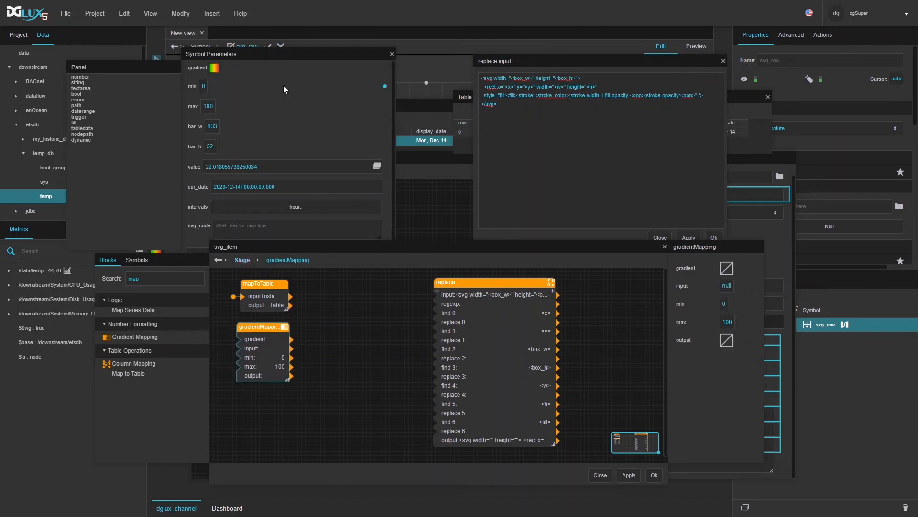
pyautogui.moveTo(386, 90); pyautogui.dragTo(730, 306)
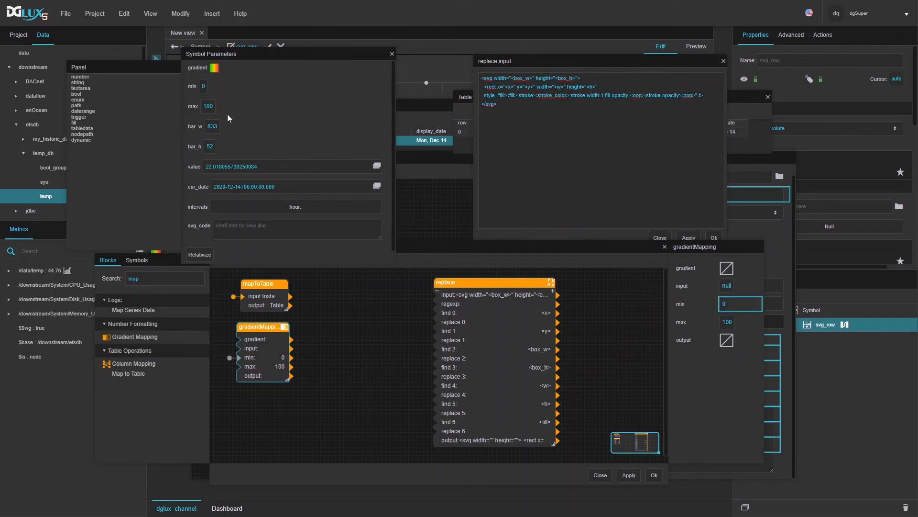
pyautogui.moveTo(385, 106); pyautogui.dragTo(726, 328)
pyautogui.moveTo(376, 168)
pyautogui.moveTo(385, 167); pyautogui.dragTo(723, 290)
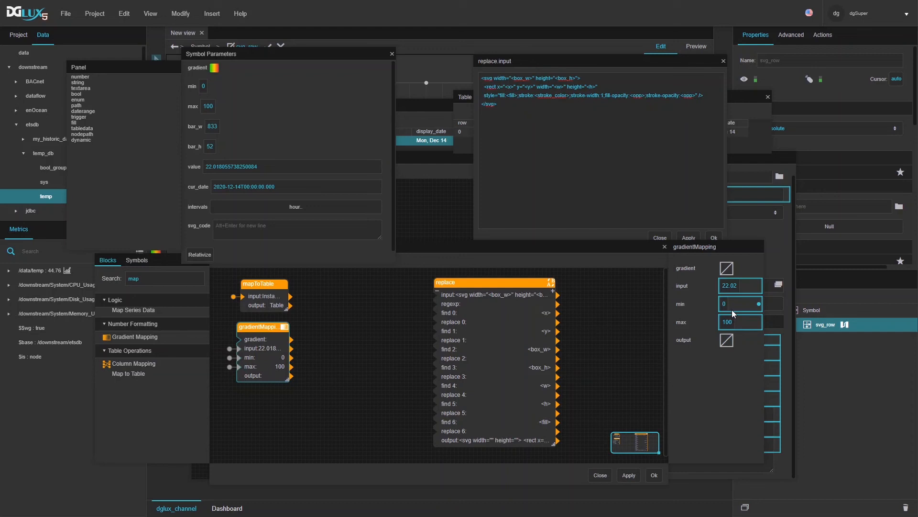
# Step: Bind the svg_item gradient parameter, as a linear gradient fill, to the gradientMapping block's gradient
pyautogui.click(727, 268)
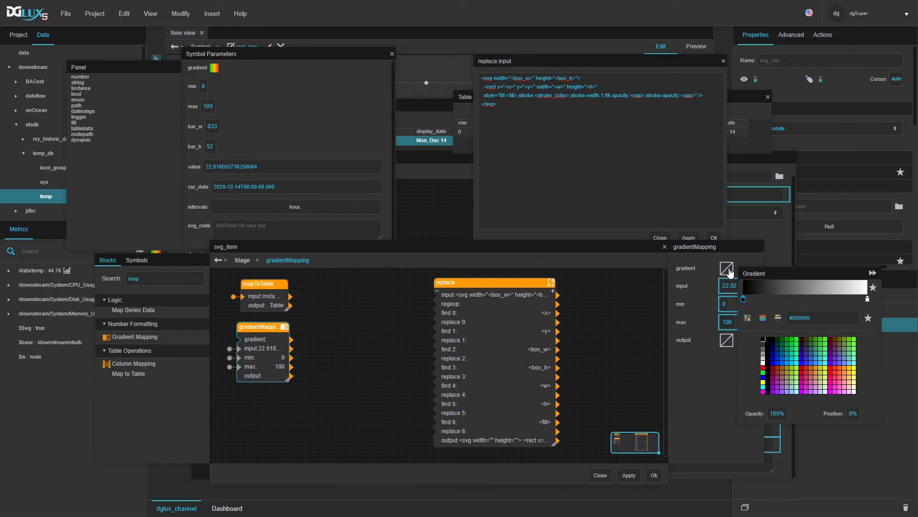
pyautogui.click(642, 380)
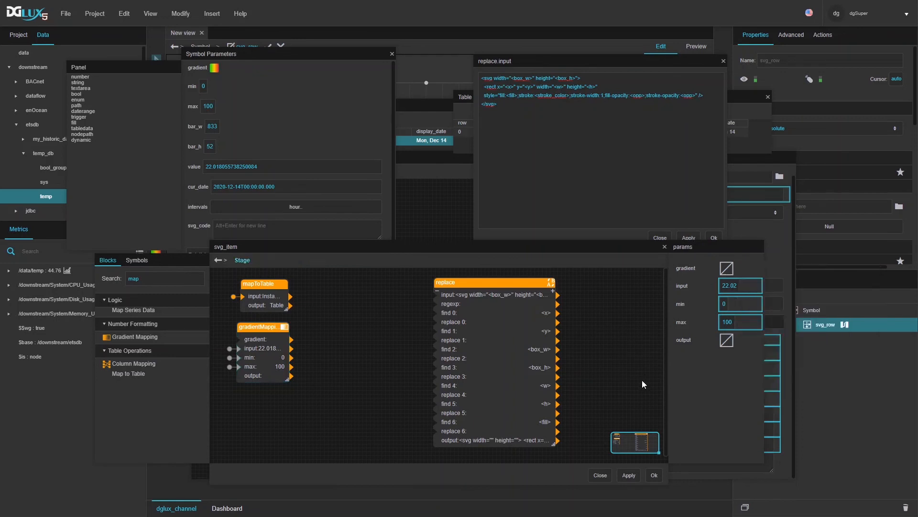
pyautogui.click(261, 338)
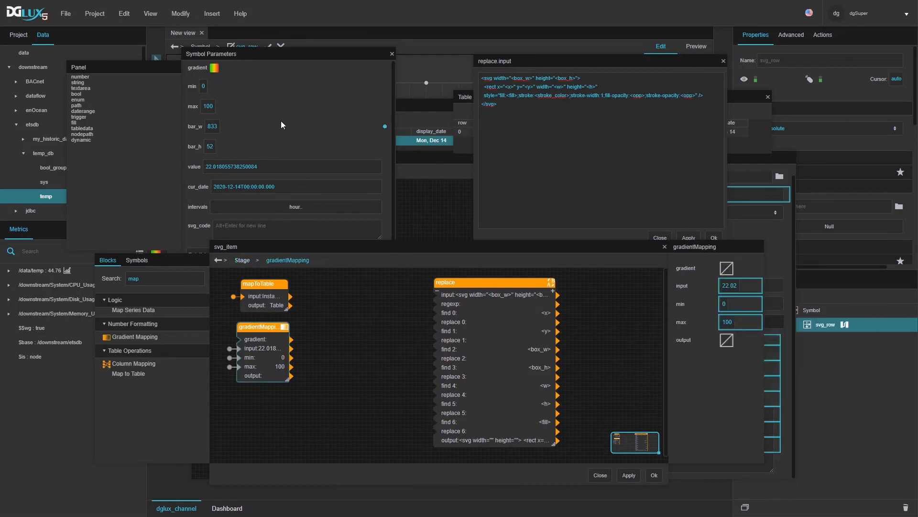
pyautogui.moveTo(385, 68); pyautogui.dragTo(353, 332)
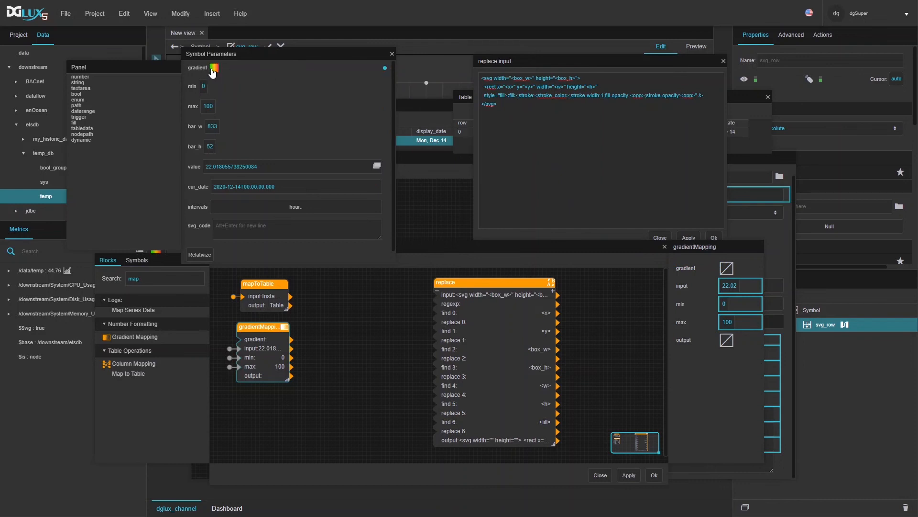
pyautogui.click(213, 68)
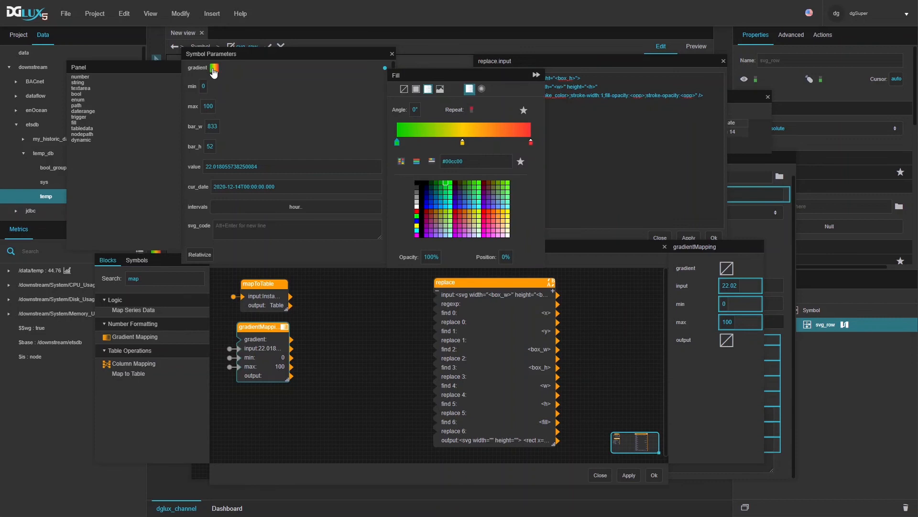
pyautogui.click(428, 90)
pyautogui.moveTo(537, 195); pyautogui.dragTo(727, 269)
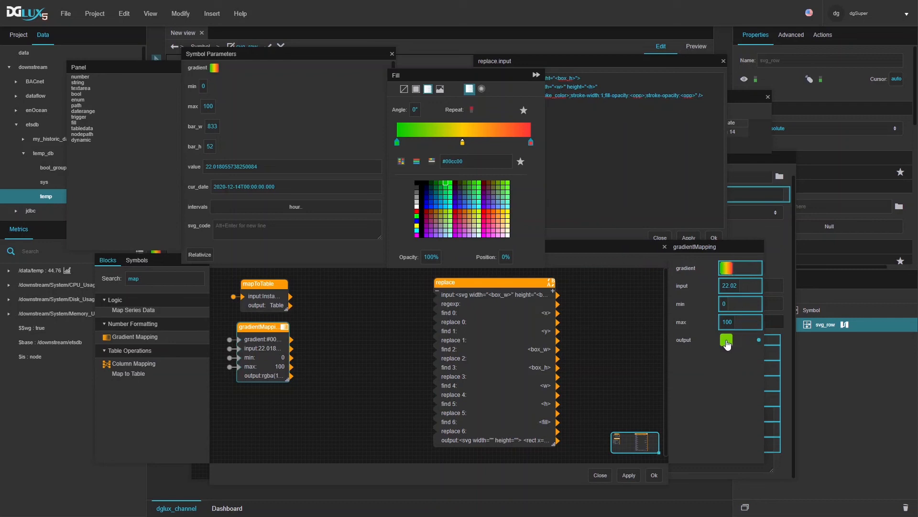
pyautogui.click(537, 75)
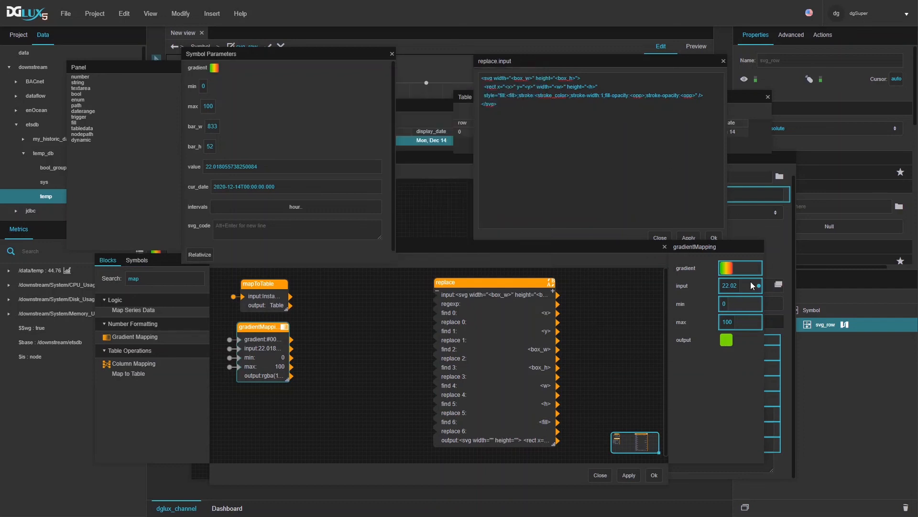
# Step: Close the replace input editor and widen the gradientMapping block enough to read its full rgba output
pyautogui.click(608, 237)
pyautogui.click(662, 237)
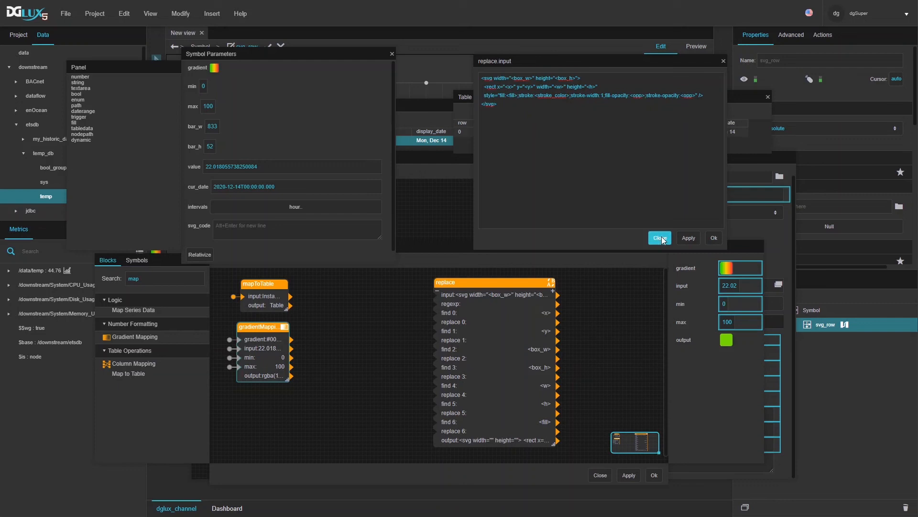
pyautogui.click(662, 238)
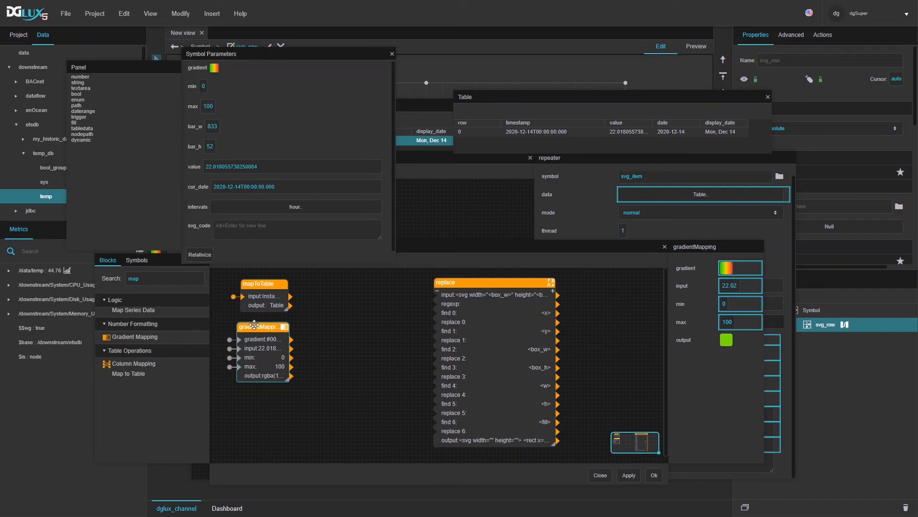
pyautogui.moveTo(255, 326); pyautogui.dragTo(256, 325)
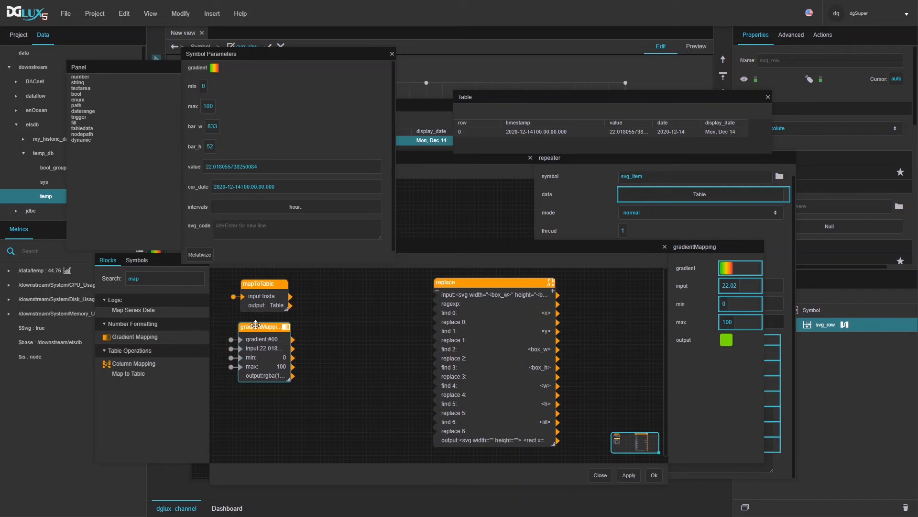
pyautogui.moveTo(289, 379); pyautogui.dragTo(362, 383)
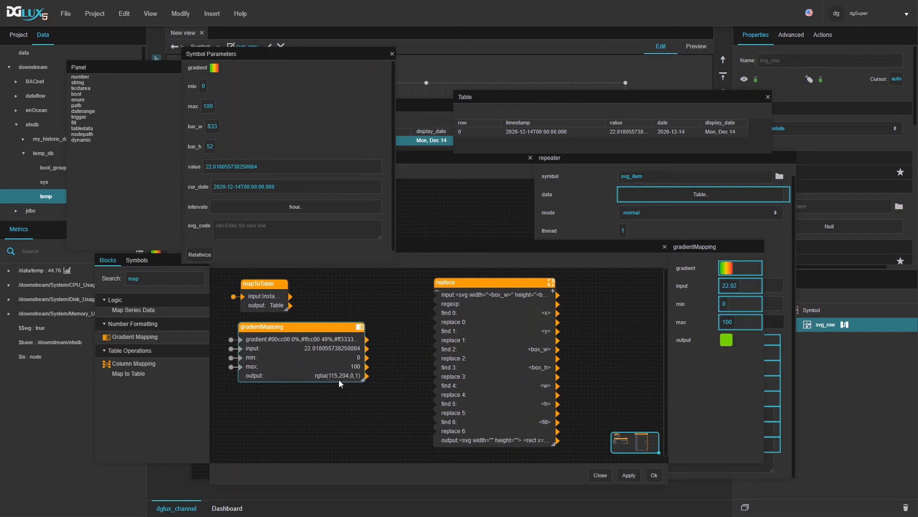
pyautogui.moveTo(361, 380); pyautogui.dragTo(325, 381)
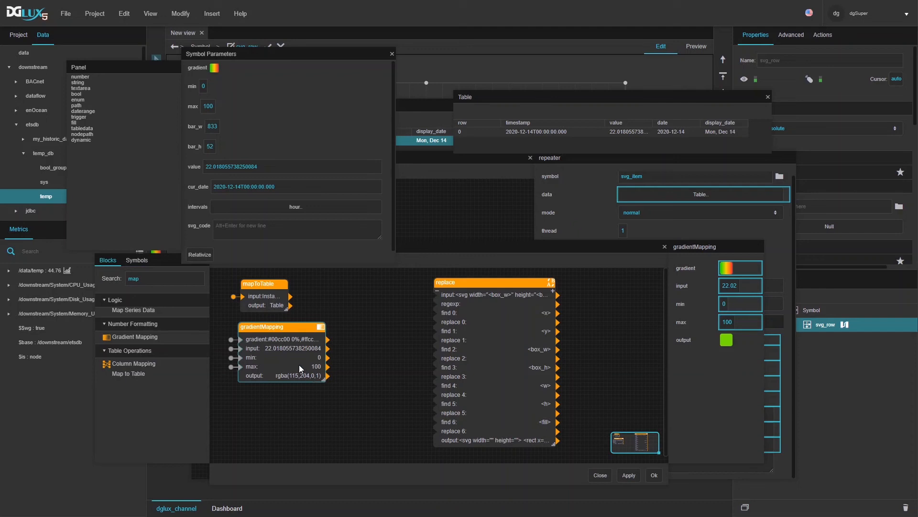
# Step: Find the Script block in the block library and add one below gradientMapping
pyautogui.doubleClick(153, 279)
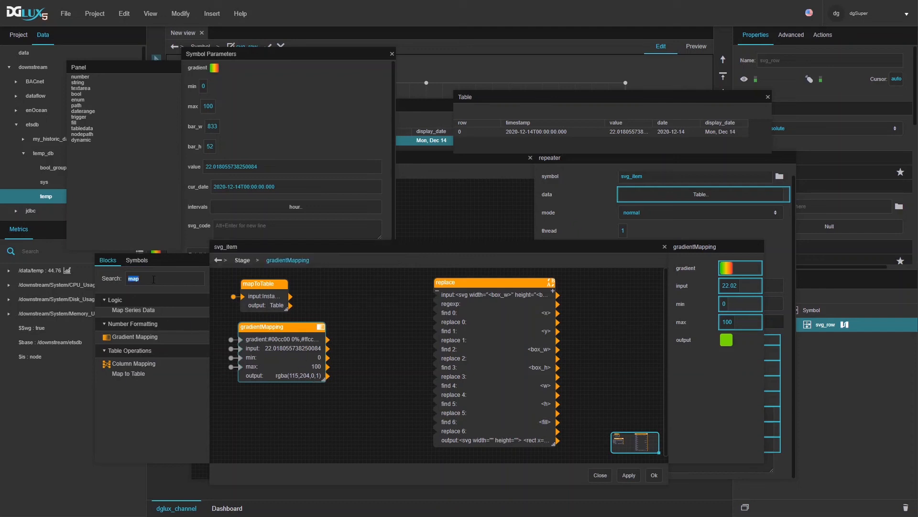
pyautogui.write('str')
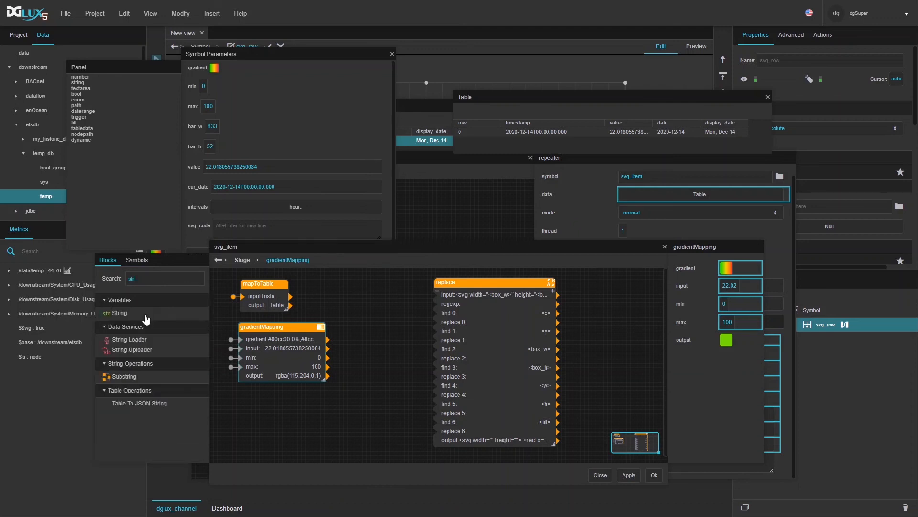
pyautogui.doubleClick(149, 279)
pyautogui.write('scr')
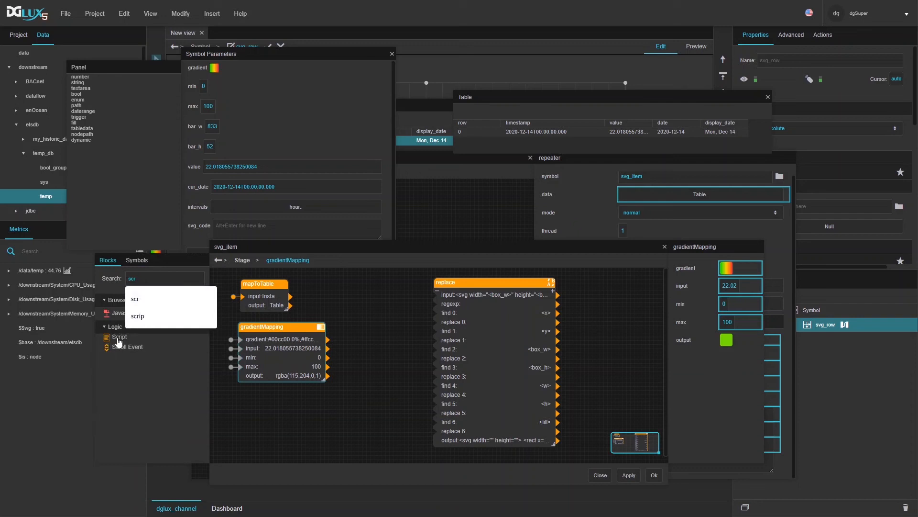
pyautogui.moveTo(118, 340); pyautogui.dragTo(245, 392)
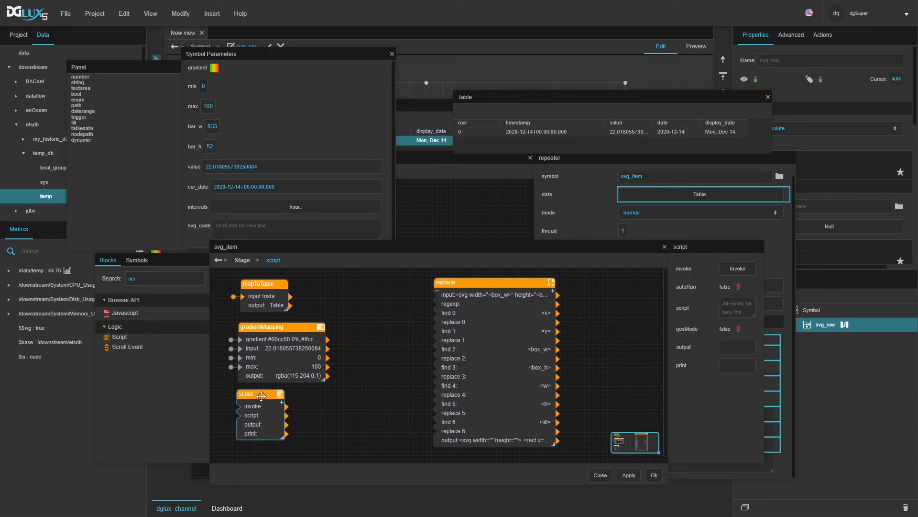
# Step: Add a string parameter named color to the script block and feed it from the gradientMapping output
pyautogui.click(283, 403)
pyautogui.write('color')
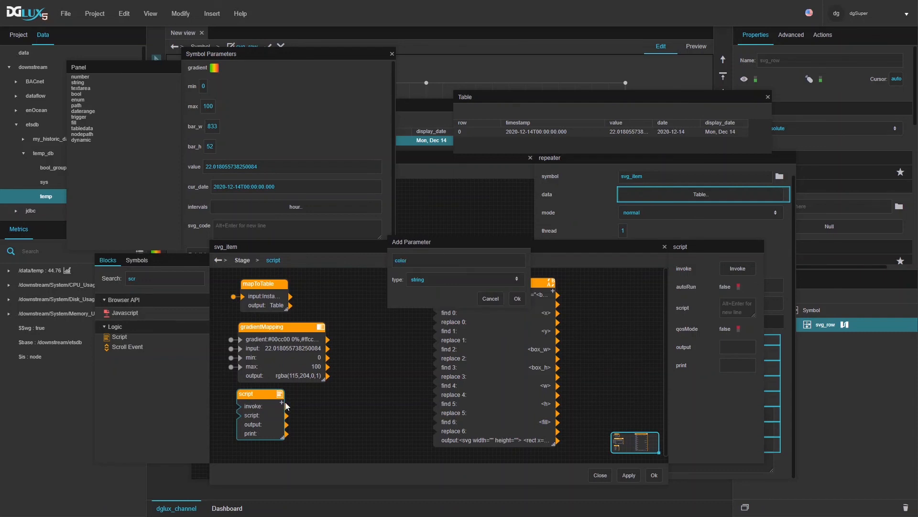
pyautogui.click(517, 299)
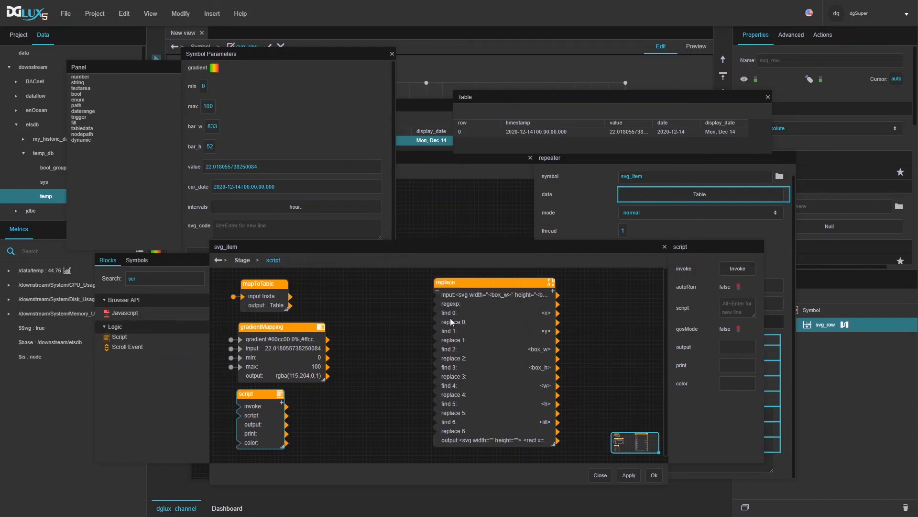
pyautogui.moveTo(305, 380); pyautogui.dragTo(239, 443)
# Step: Turn on autoRun for the script block and paste in the script that converts @.color from rgba to a # hex code
pyautogui.click(735, 287)
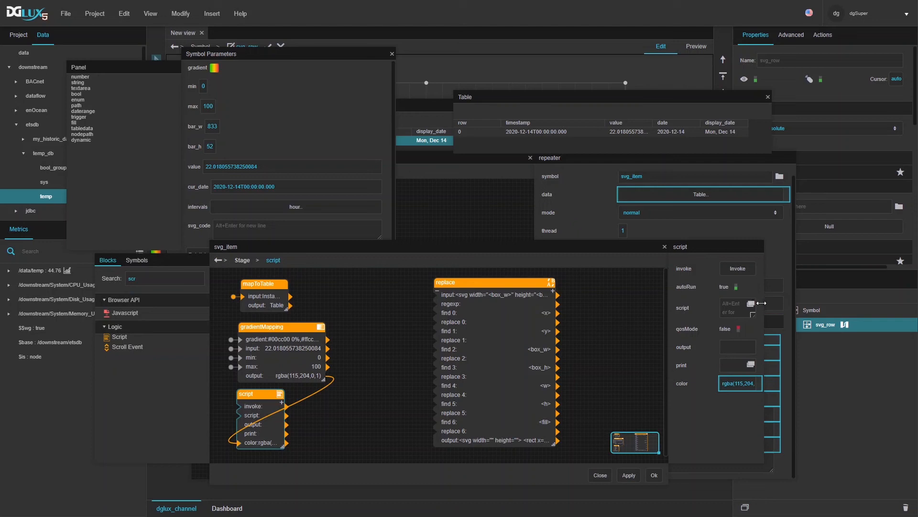
pyautogui.moveTo(763, 304); pyautogui.dragTo(798, 302)
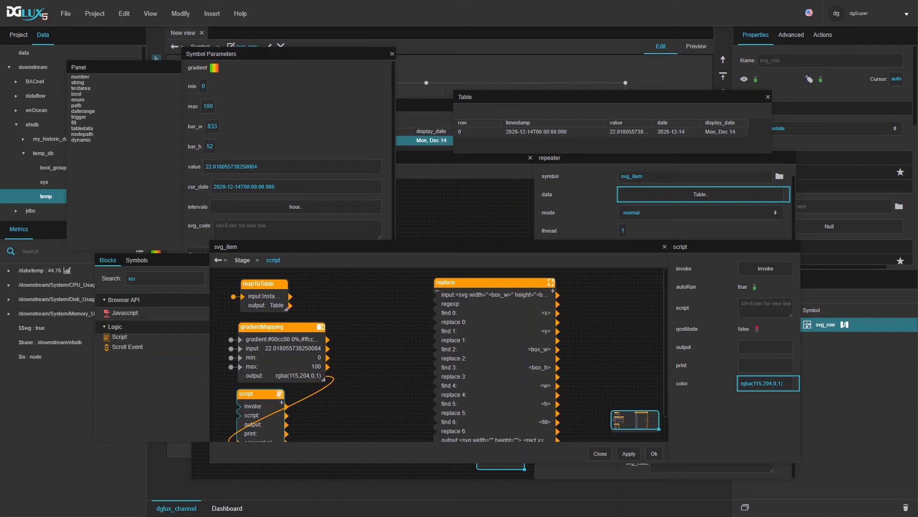
pyautogui.scroll(-1, 280, 388)
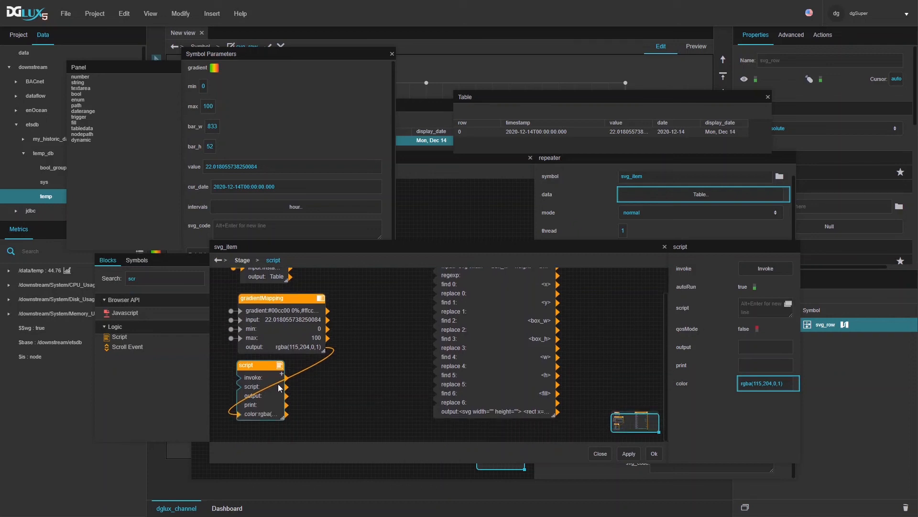
pyautogui.click(770, 305)
pyautogui.hotkey('ctrl', 'v')
pyautogui.click(788, 305)
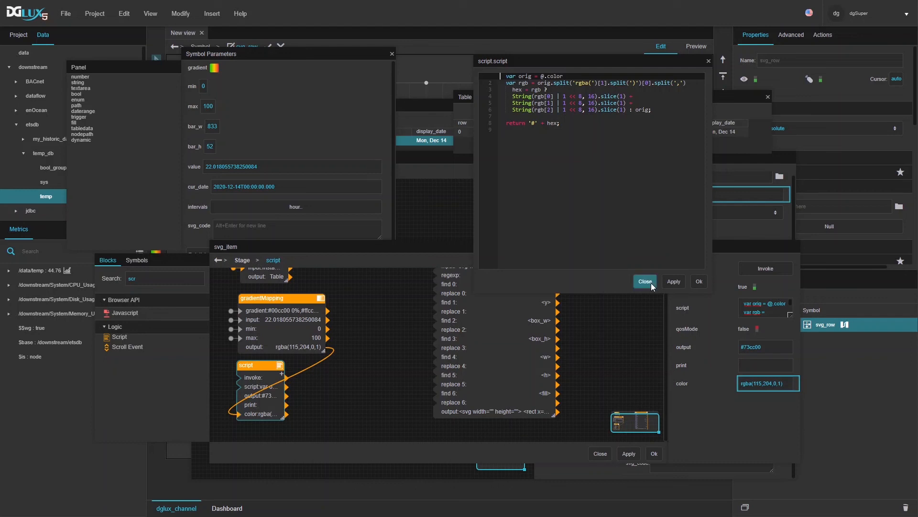
pyautogui.click(699, 281)
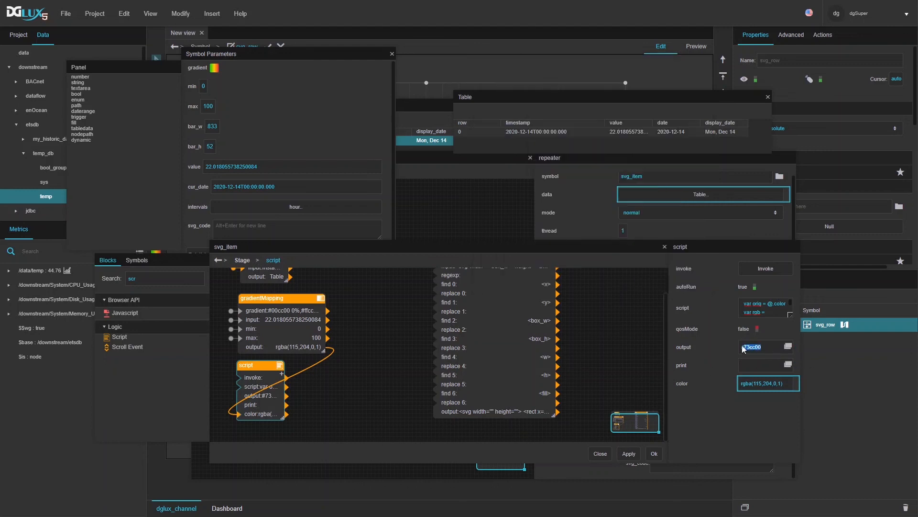
# Step: Connect the script block's output to replace 6 of the replace block, the substitute for <fill>
pyautogui.click(362, 392)
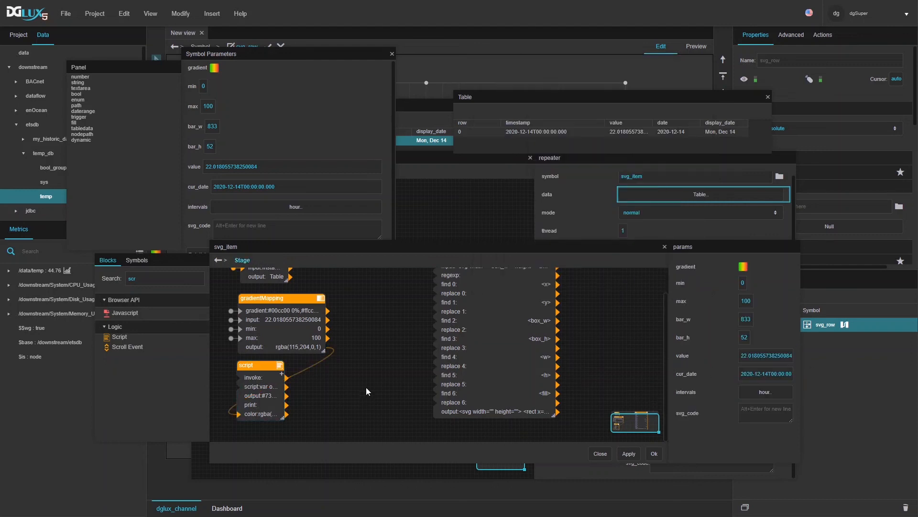
pyautogui.click(450, 384)
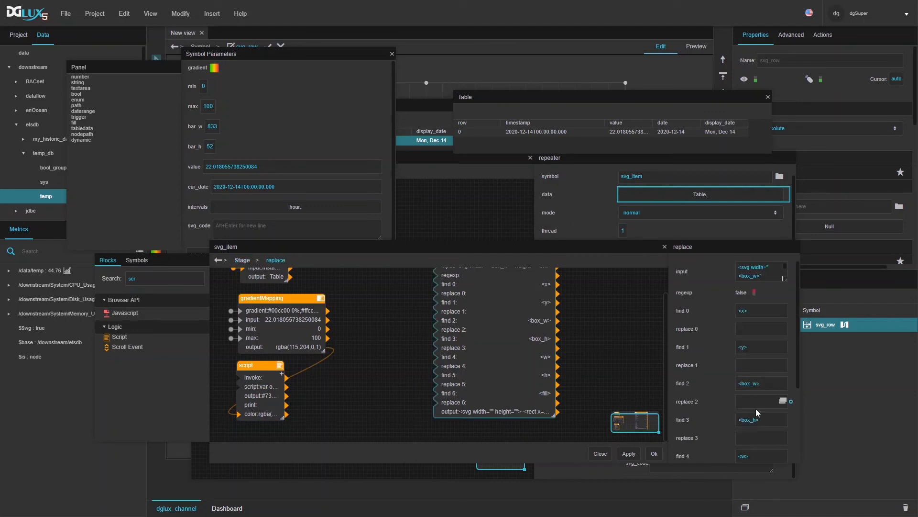
pyautogui.scroll(-3, 725, 409)
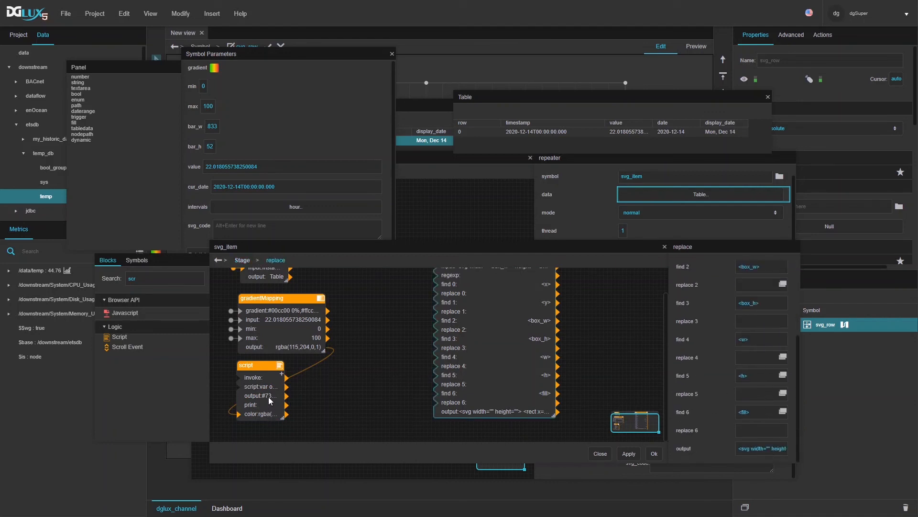
pyautogui.moveTo(287, 395); pyautogui.dragTo(761, 430)
pyautogui.scroll(1, 587, 400)
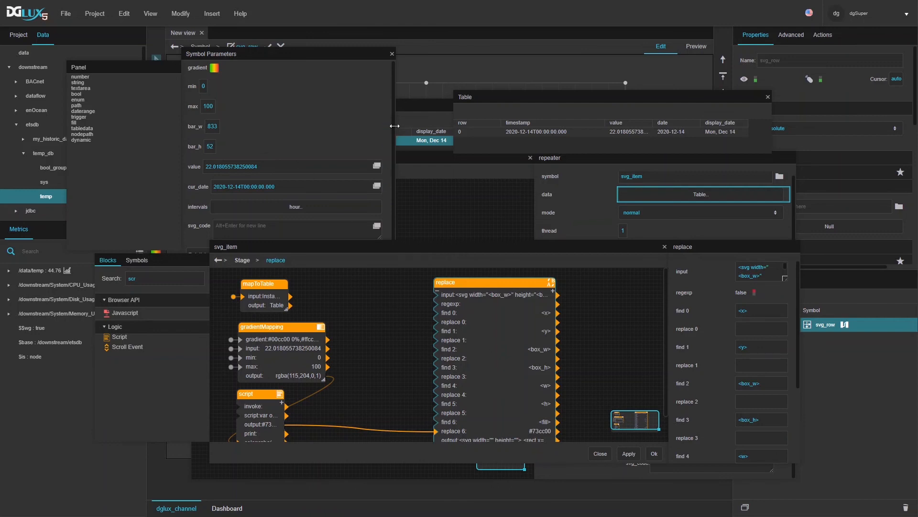
# Step: Bind the bar_w and bar_h parameters to replace 2 and replace 3, and move the replace block farther from the other blocks
pyautogui.moveTo(385, 129); pyautogui.dragTo(444, 362)
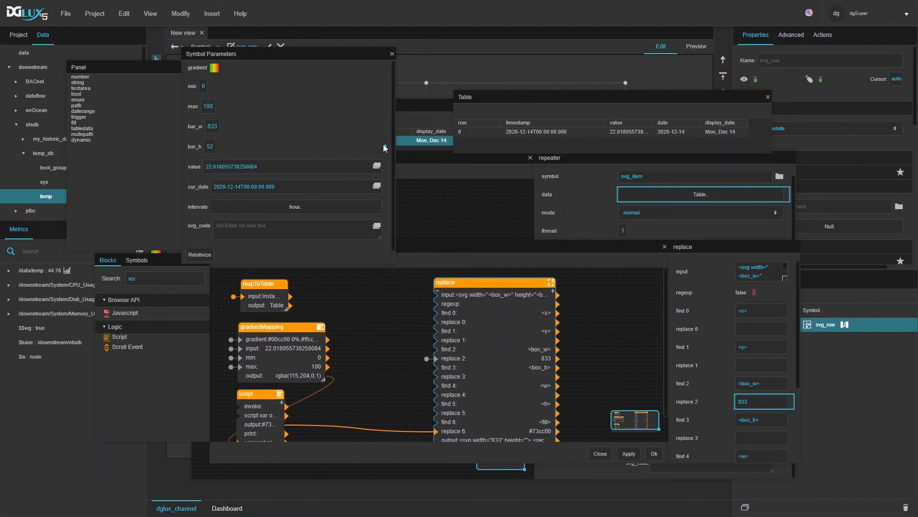
pyautogui.moveTo(385, 147); pyautogui.dragTo(435, 376)
pyautogui.moveTo(473, 283); pyautogui.dragTo(575, 276)
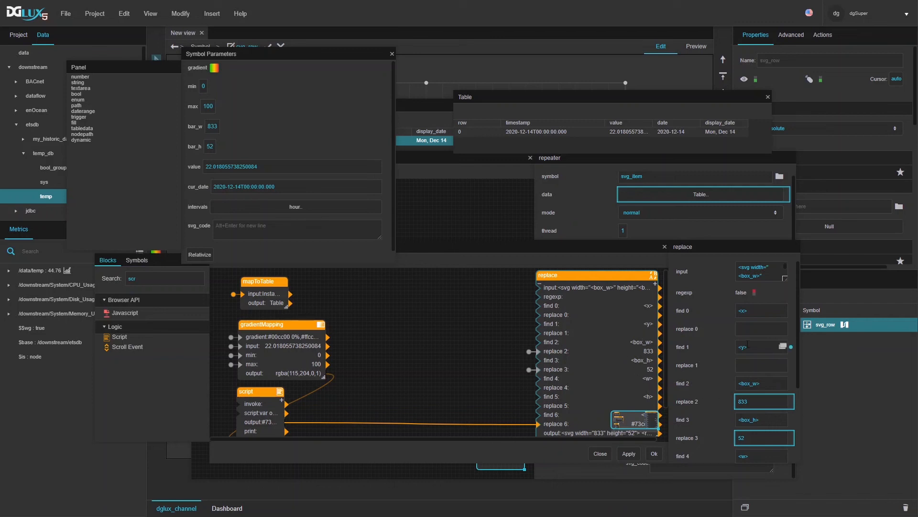
# Step: Set replace 1 to 0 for <y> and bind replace 3 to replace 5 so <h> uses the bar height
pyautogui.click(750, 365)
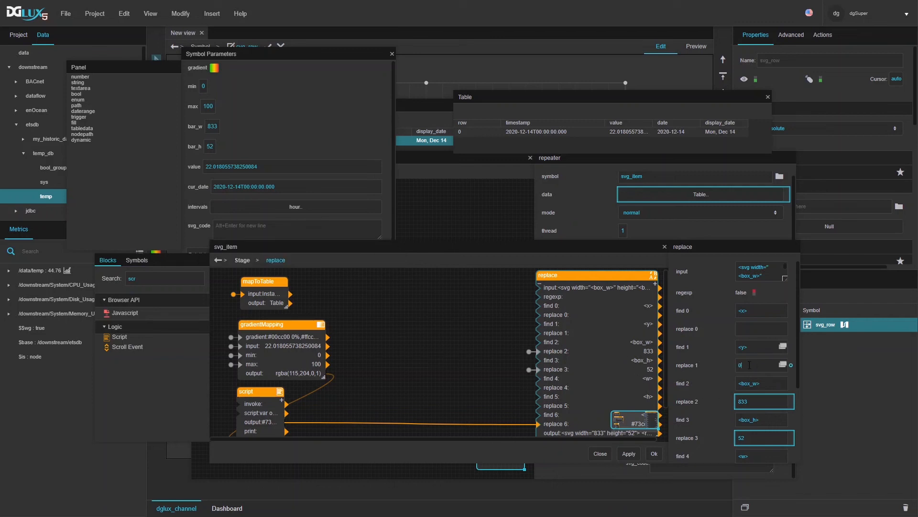
pyautogui.scroll(-5, 721, 373)
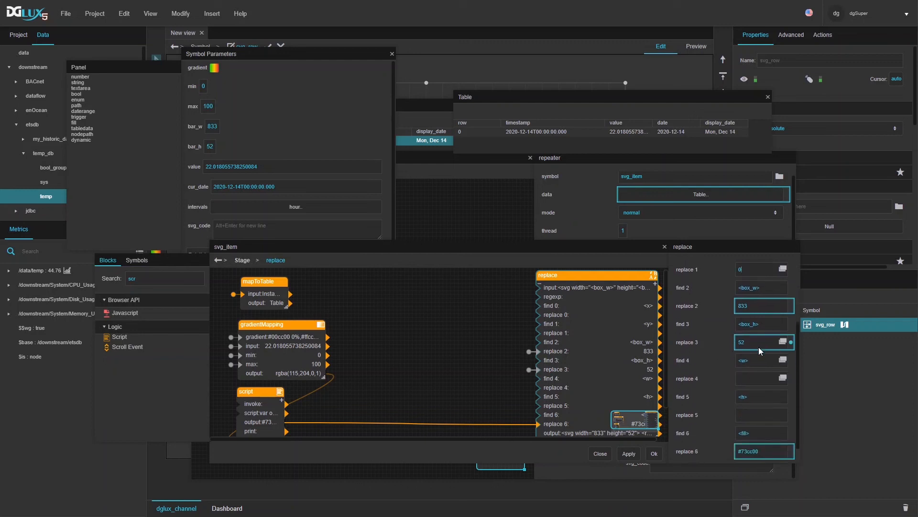
pyautogui.click(789, 346)
pyautogui.moveTo(790, 350); pyautogui.dragTo(743, 417)
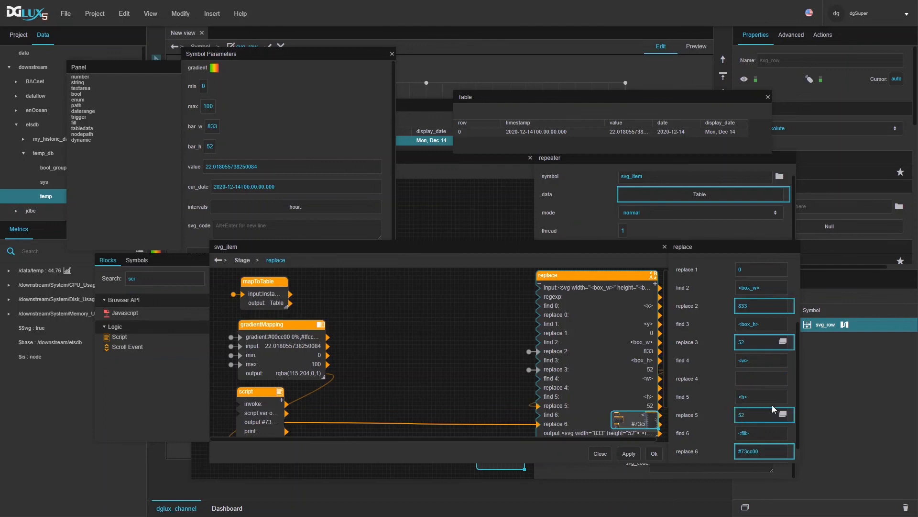
# Step: Move the Symbol Parameters window off the svg_row chart and review the replace block's remaining find/replace pairs
pyautogui.scroll(3, 733, 345)
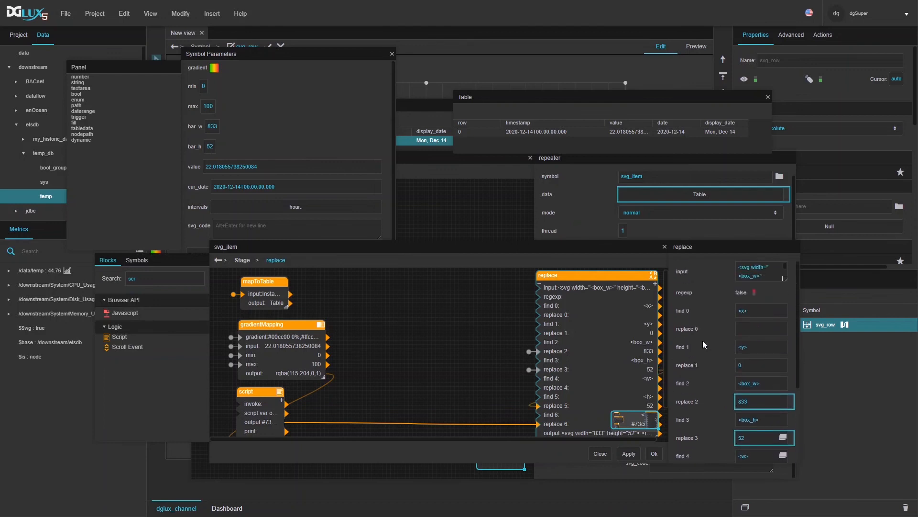
pyautogui.moveTo(370, 50); pyautogui.dragTo(289, 126)
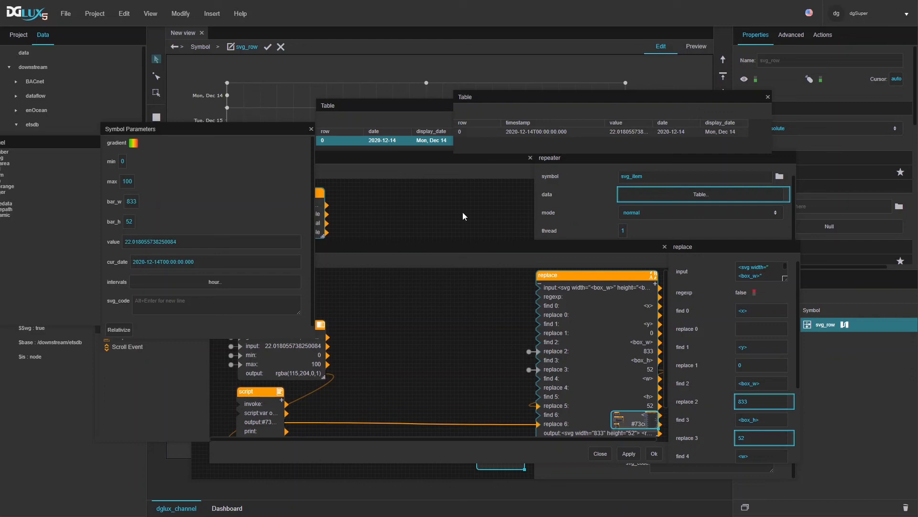
pyautogui.scroll(-5, 725, 348)
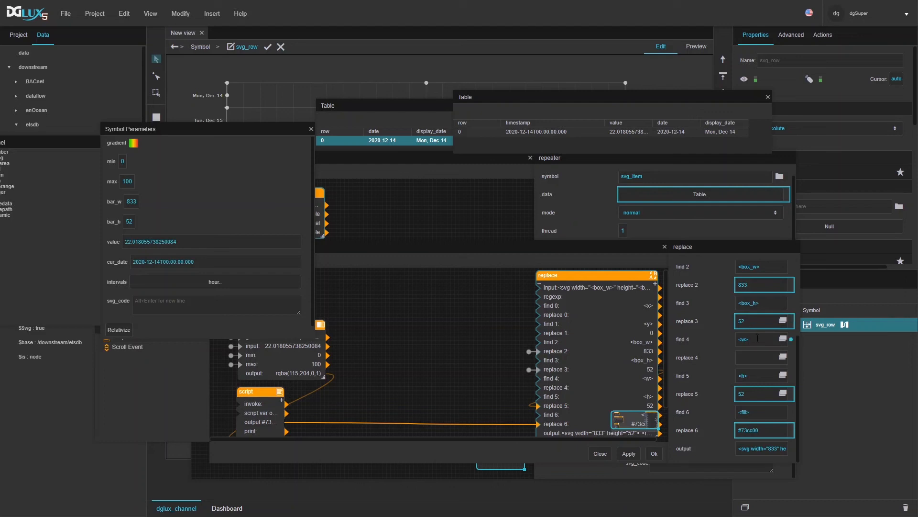
# Step: Check the replace block's remaining pairs and rearrange the svg_item and Symbol Parameters windows so both the blocks and the size parameters are accessible
pyautogui.scroll(5, 751, 320)
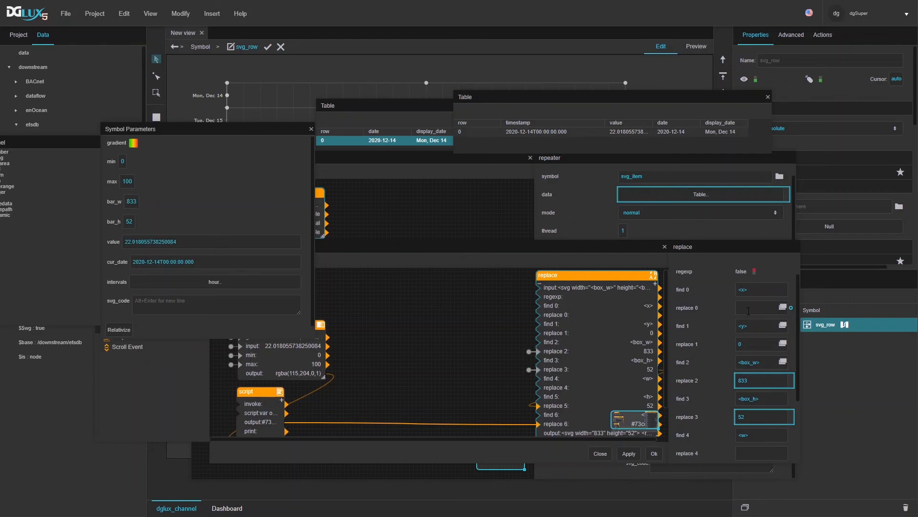
pyautogui.scroll(-1, 747, 359)
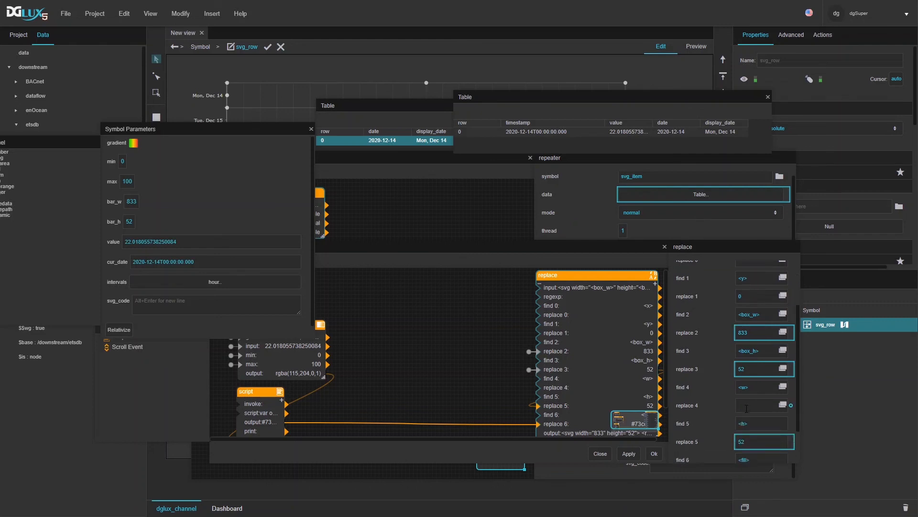
pyautogui.scroll(1, 734, 335)
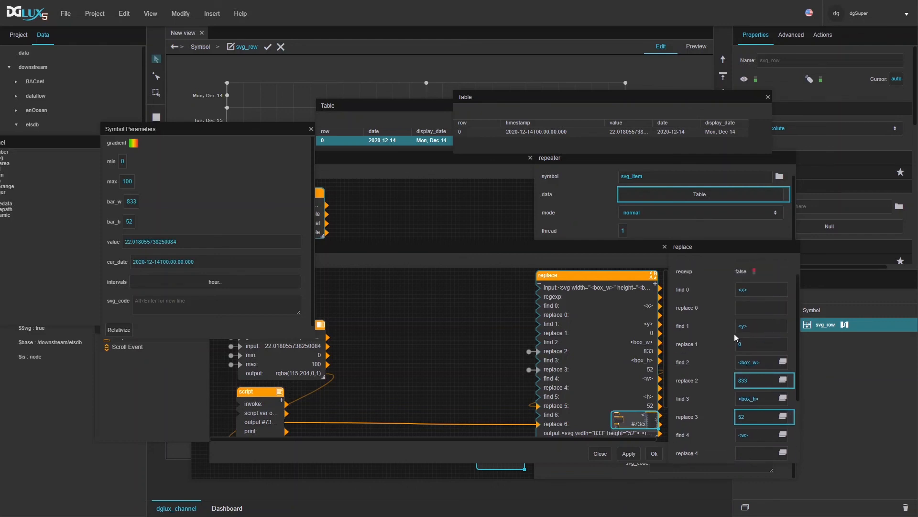
pyautogui.scroll(-2, 770, 356)
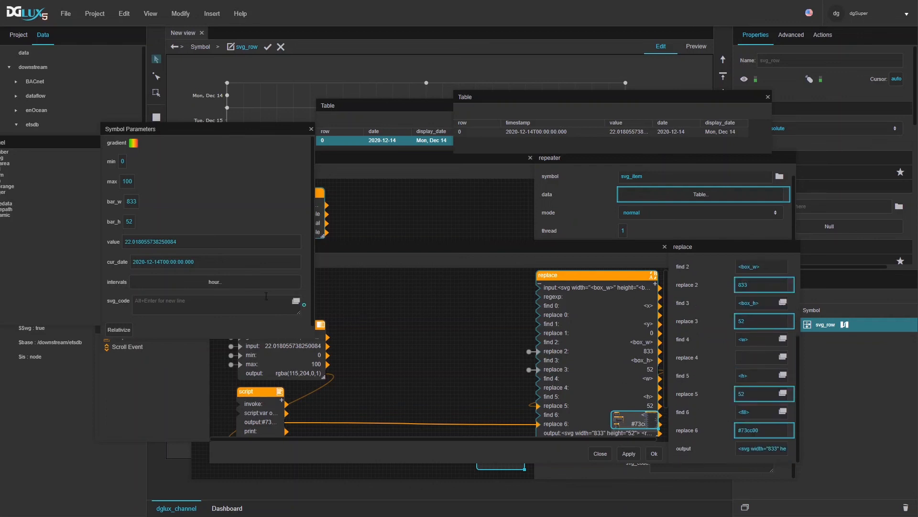
pyautogui.click(396, 245)
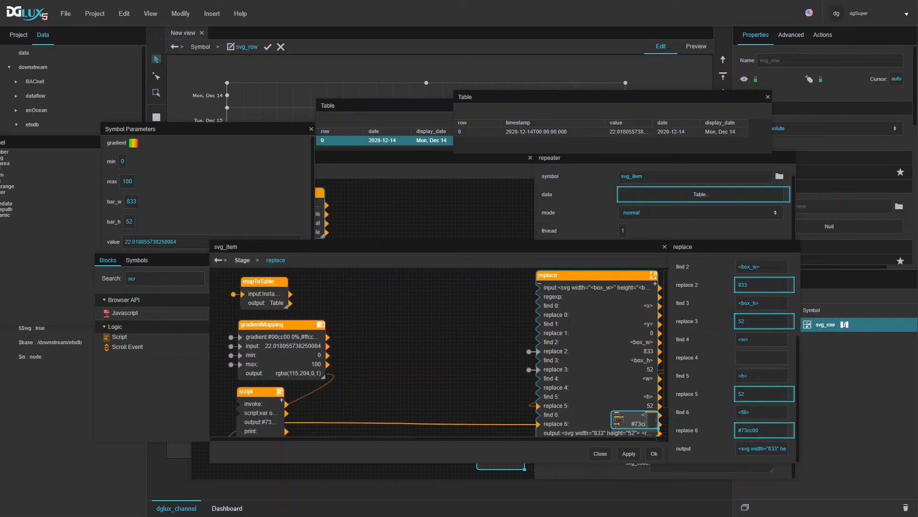
pyautogui.scroll(-2, 450, 350)
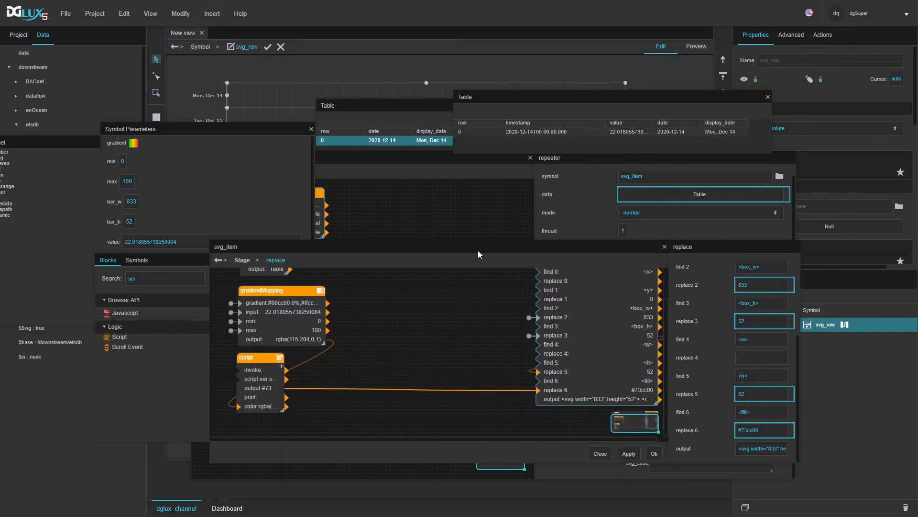
pyautogui.moveTo(485, 241); pyautogui.dragTo(499, 198)
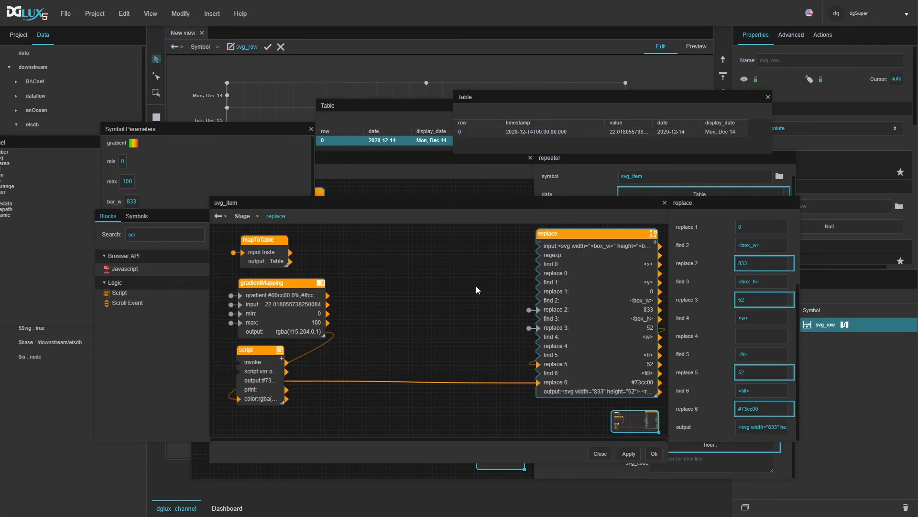
pyautogui.moveTo(193, 127); pyautogui.dragTo(193, 59)
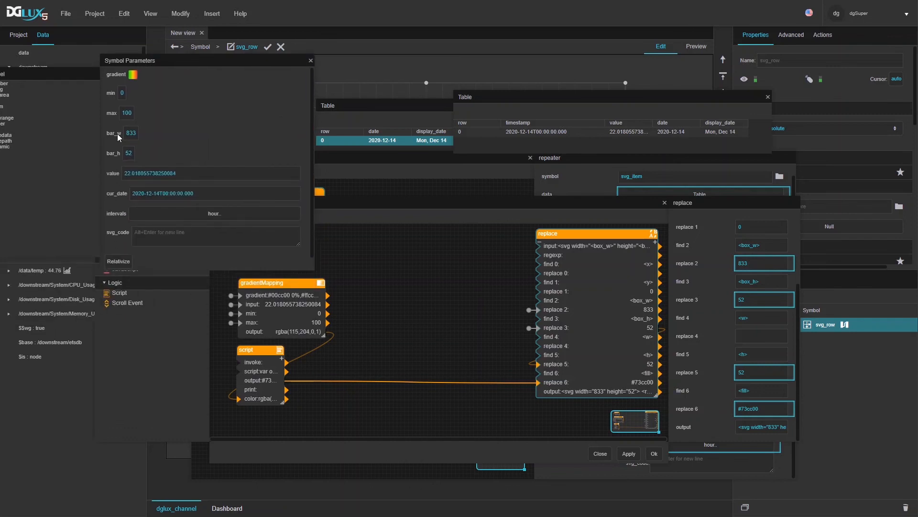
pyautogui.click(392, 203)
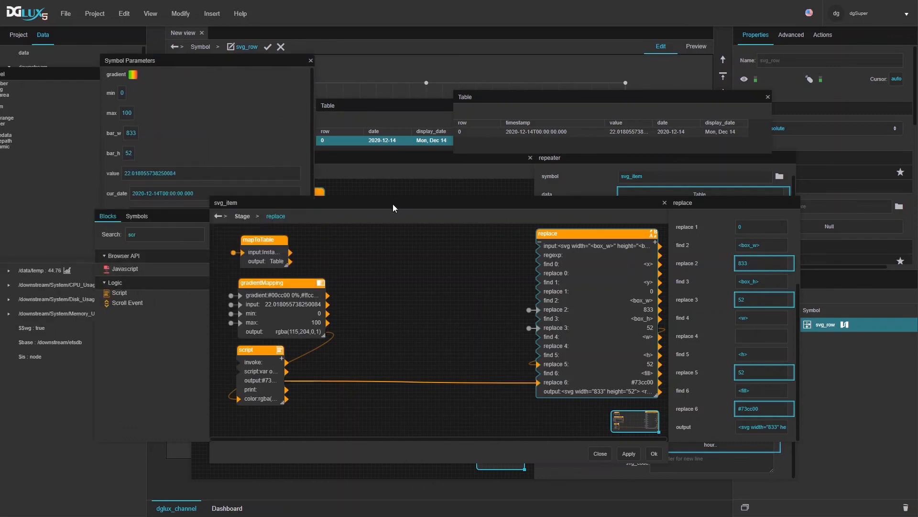
# Step: Add a Divide block beside gradientMapping and bind the bar_w parameter to its input 0
pyautogui.click(186, 236)
pyautogui.doubleClick(188, 236)
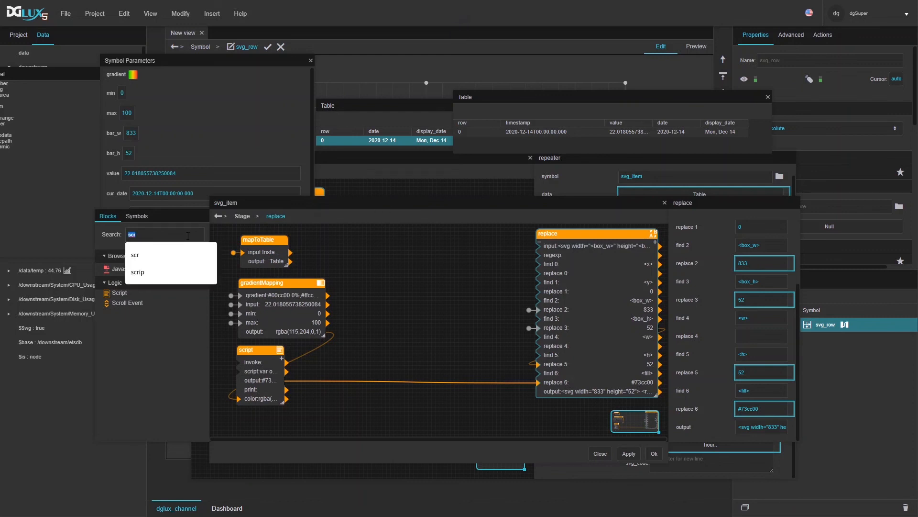
pyautogui.write('delv')
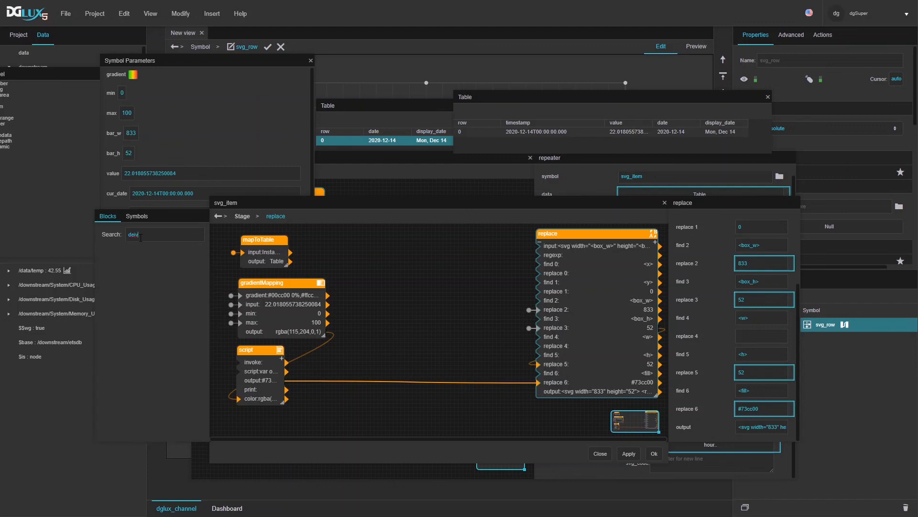
pyautogui.doubleClick(140, 237)
pyautogui.write('div')
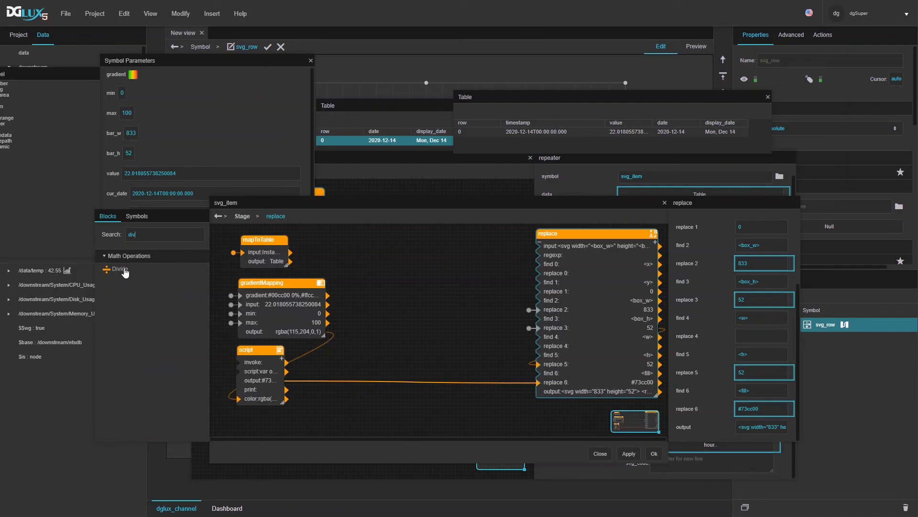
pyautogui.moveTo(126, 272); pyautogui.dragTo(381, 282)
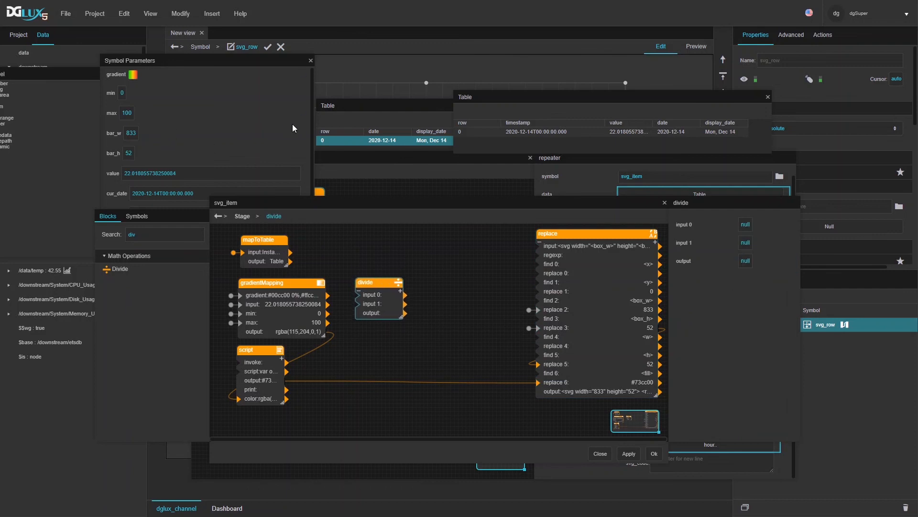
pyautogui.moveTo(304, 133); pyautogui.dragTo(379, 284)
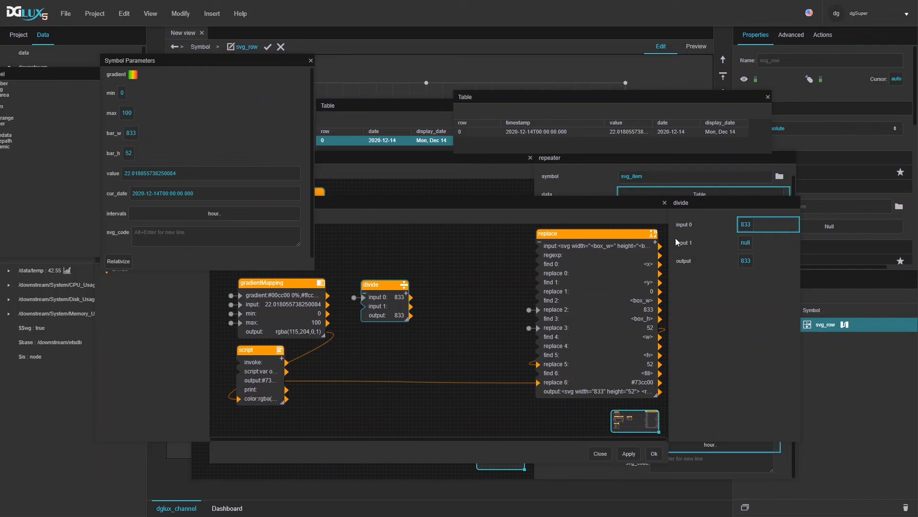
# Step: Add a Length block above the divide block, feed it the intervals parameter, and connect its output to the divide block's input 1
pyautogui.moveTo(260, 62); pyautogui.dragTo(251, 27)
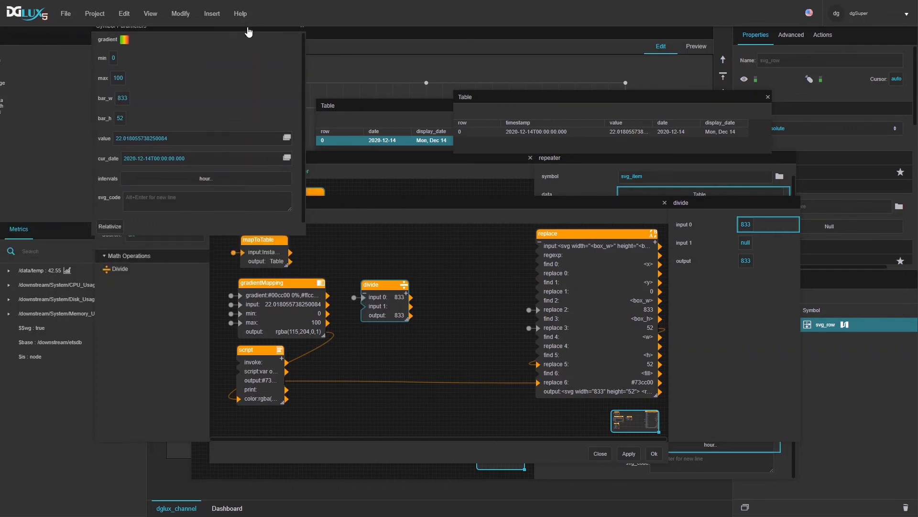
pyautogui.click(136, 311)
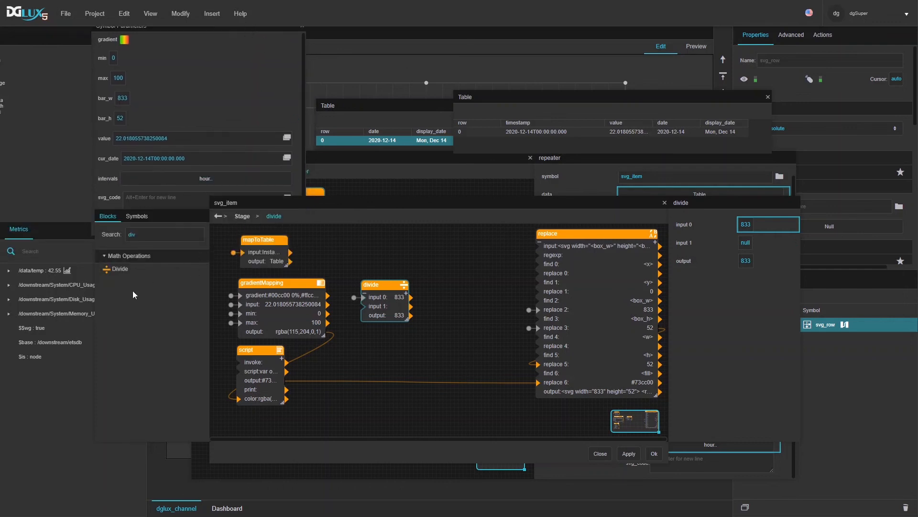
pyautogui.doubleClick(140, 234)
pyautogui.write('len')
pyautogui.moveTo(123, 273); pyautogui.dragTo(371, 245)
pyautogui.moveTo(295, 178); pyautogui.dragTo(365, 258)
pyautogui.moveTo(364, 306); pyautogui.dragTo(411, 267)
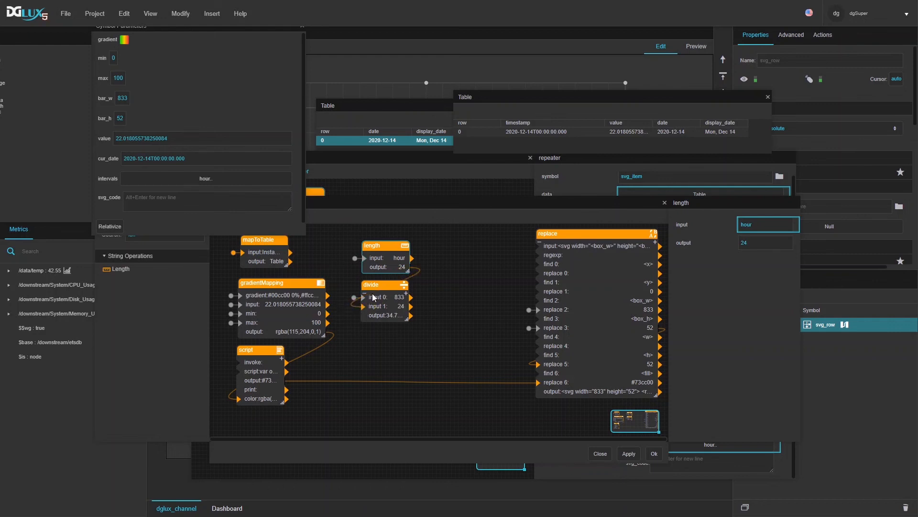
# Step: Connect the divide block's output to replace 4 for <w> and shorten the Symbol Parameters window so it clears the dataflow
pyautogui.click(385, 296)
pyautogui.moveTo(395, 315); pyautogui.dragTo(538, 345)
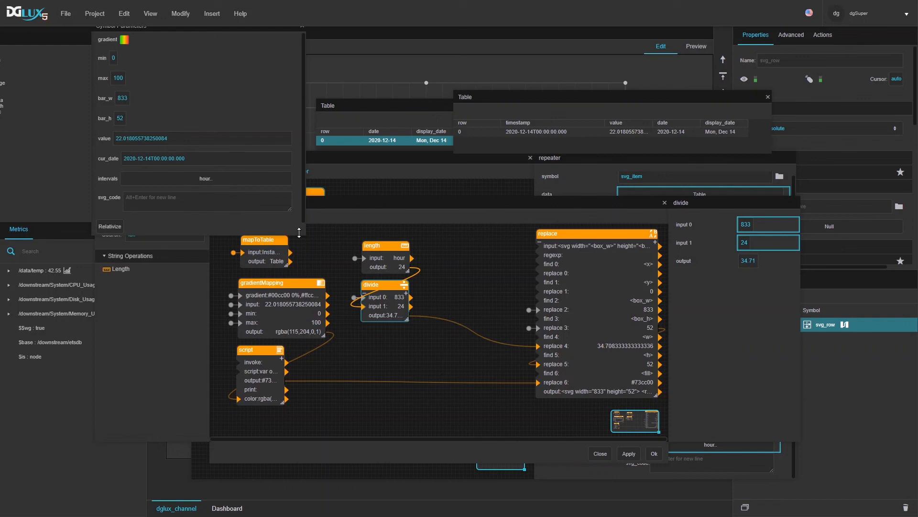
pyautogui.moveTo(300, 231); pyautogui.dragTo(306, 195)
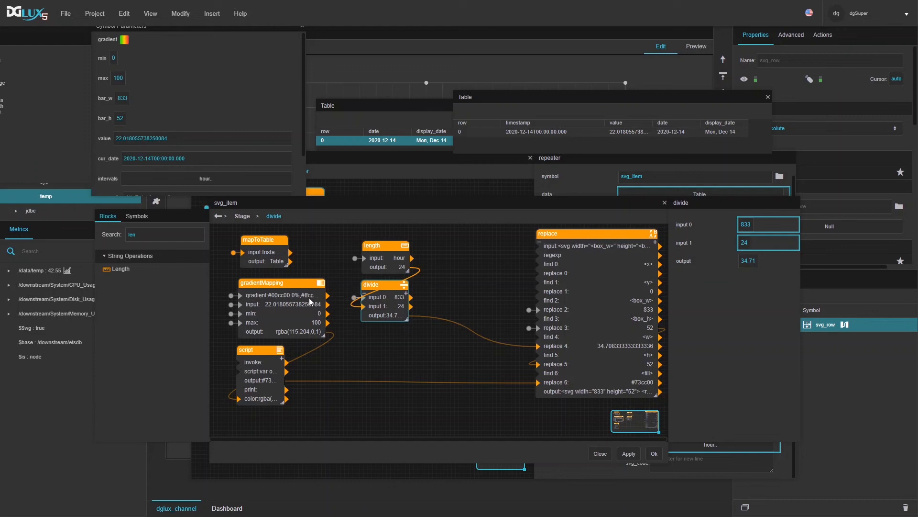
# Step: View the mapToTable block's output table and save the svg_item symbol
pyautogui.click(257, 254)
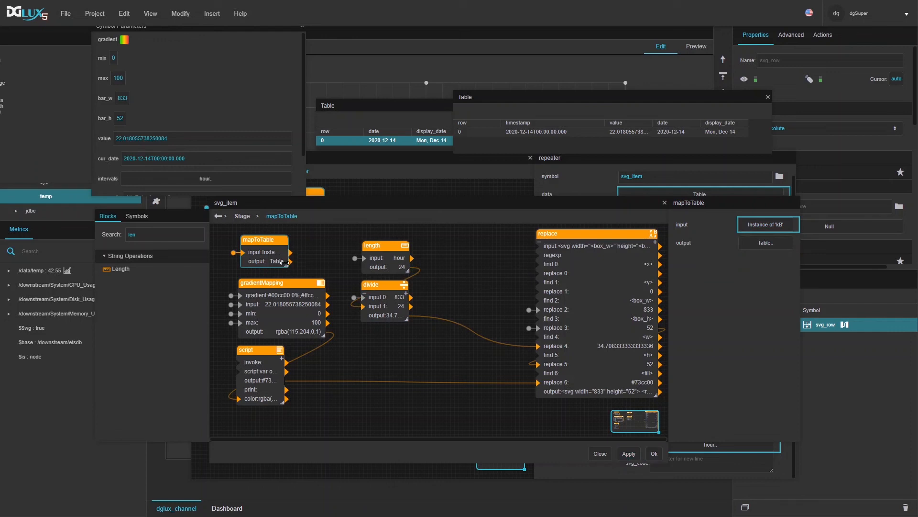
pyautogui.click(753, 243)
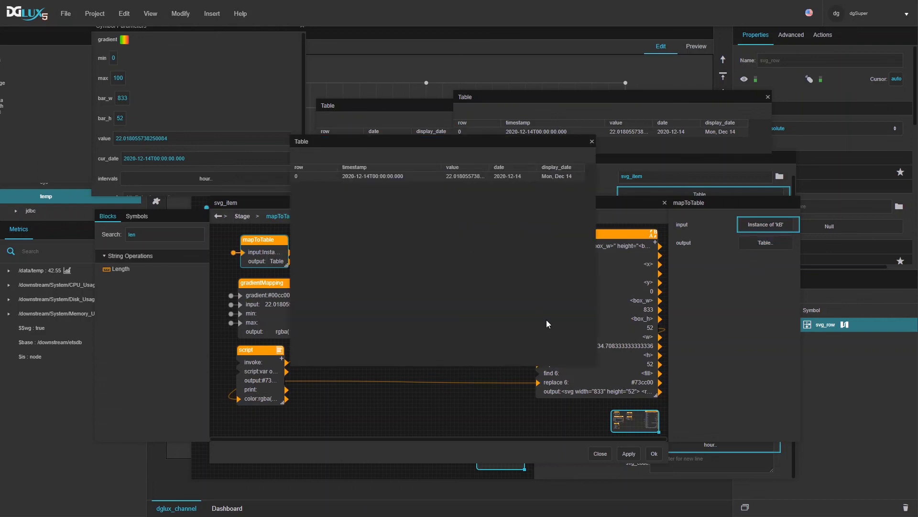
pyautogui.click(654, 454)
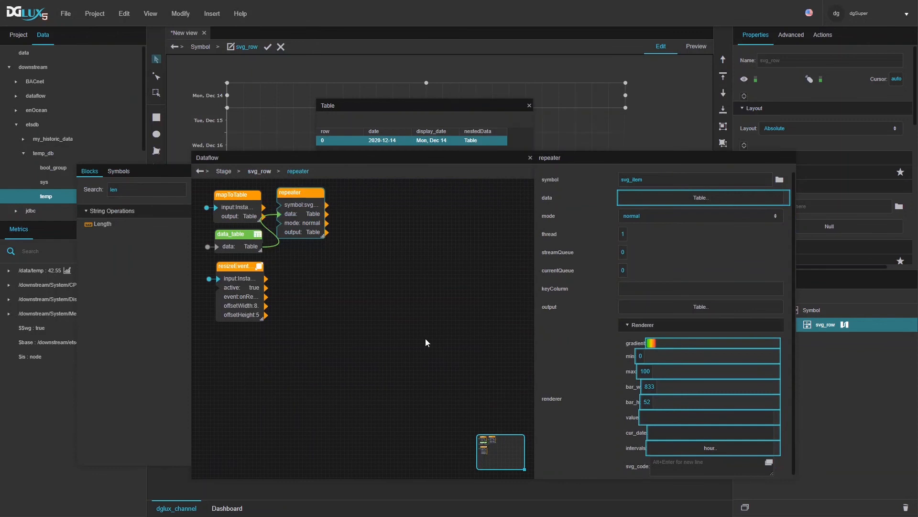
# Step: Reopen the repeater's svg_item for row 8 and select that row in the mapToTable block's output table
pyautogui.rightClick(309, 223)
pyautogui.click(370, 319)
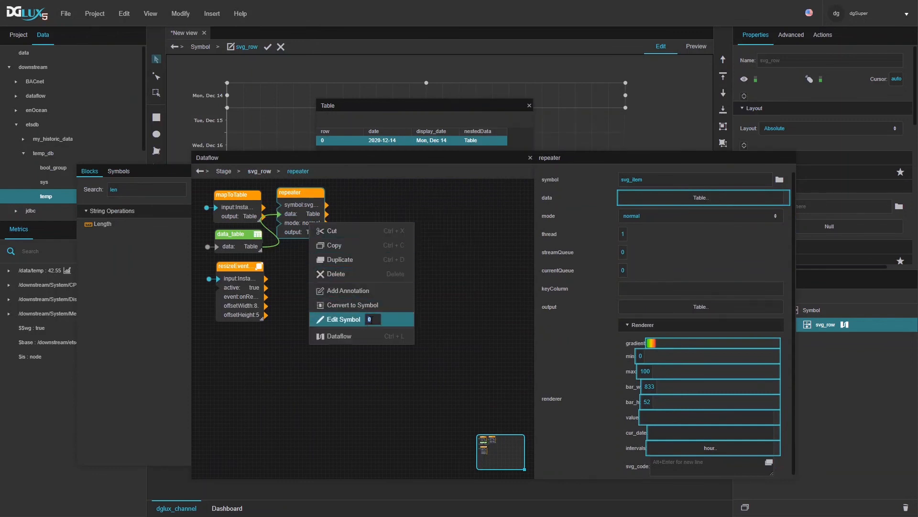
pyautogui.click(345, 321)
pyautogui.click(296, 213)
pyautogui.click(754, 196)
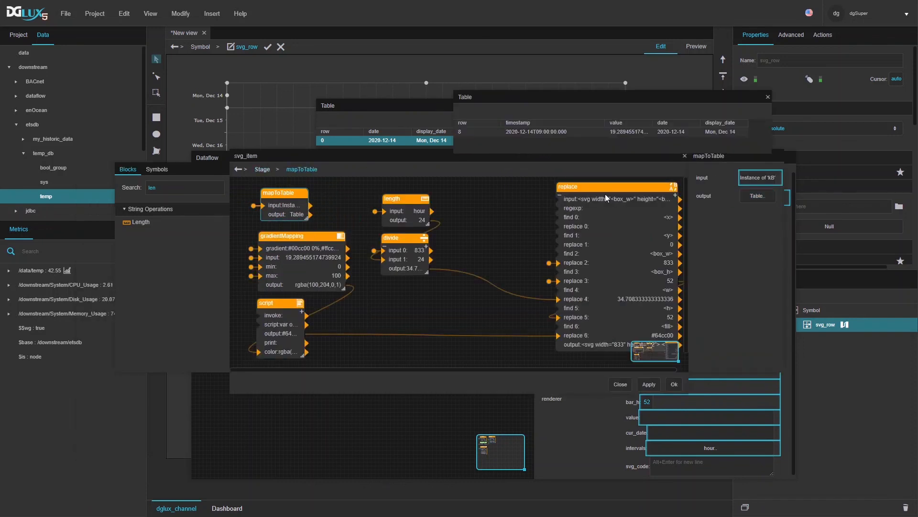
pyautogui.click(462, 131)
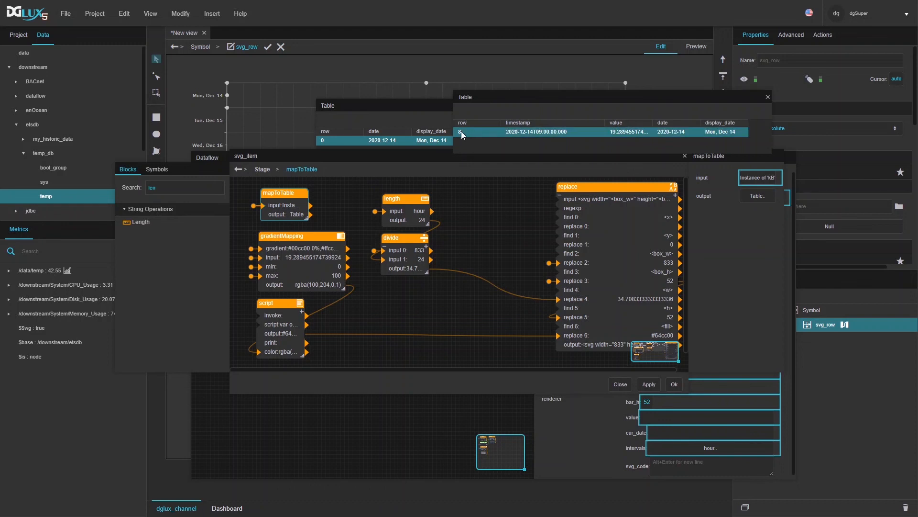
# Step: Add a Multiply block that multiplies the divide output by the table's row number, and connect its output to replace 0 for <x>
pyautogui.doubleClick(174, 187)
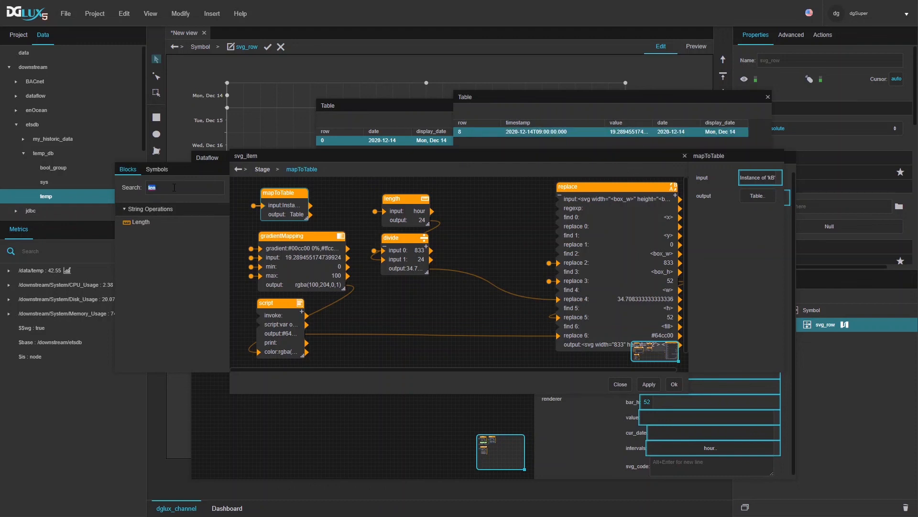
pyautogui.write('multi')
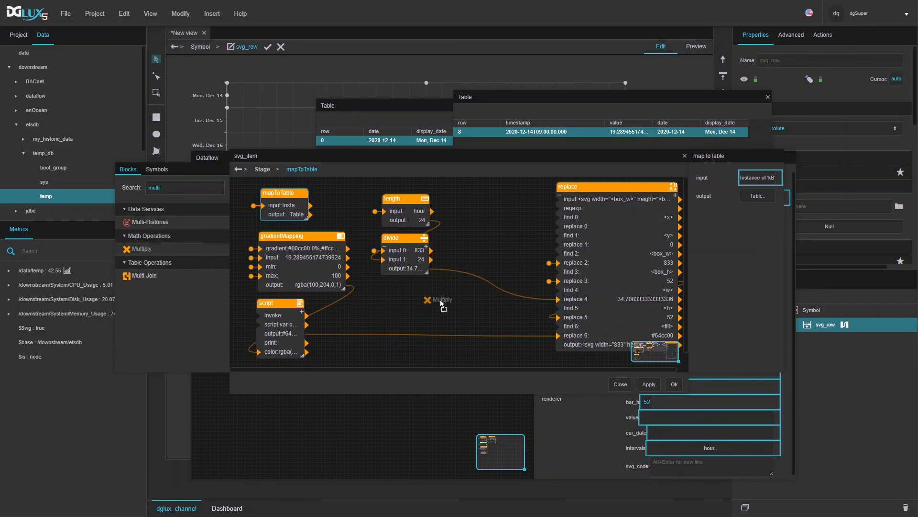
pyautogui.moveTo(403, 293)
pyautogui.mouseDown()
pyautogui.moveTo(405, 277)
pyautogui.moveTo(389, 296)
pyautogui.mouseUp()
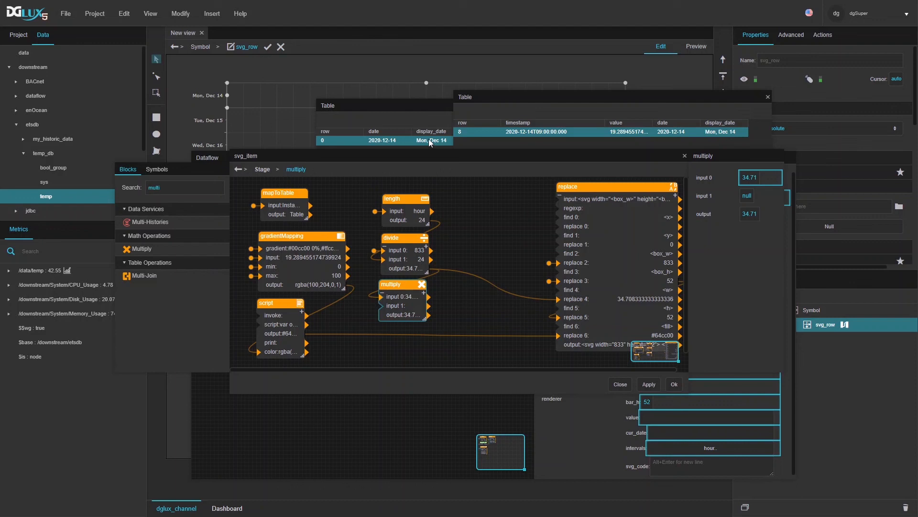
pyautogui.moveTo(460, 130); pyautogui.dragTo(394, 311)
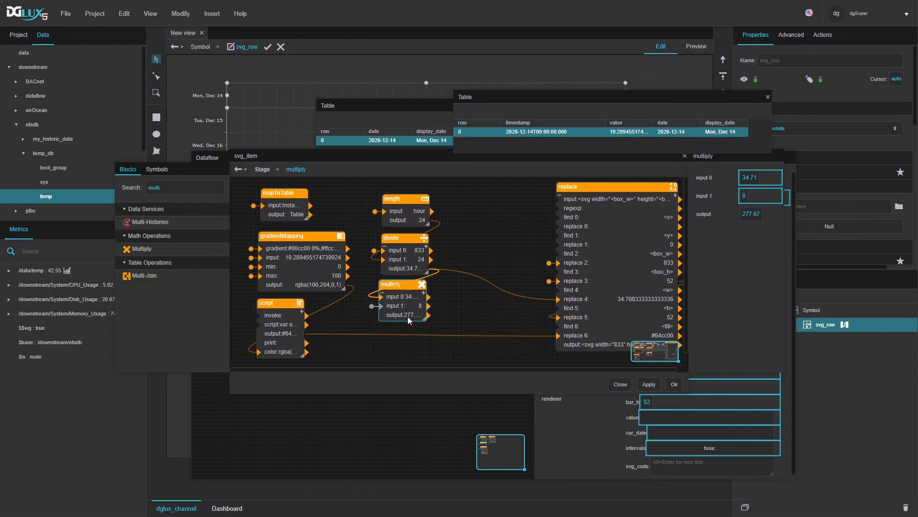
pyautogui.moveTo(408, 317); pyautogui.dragTo(571, 226)
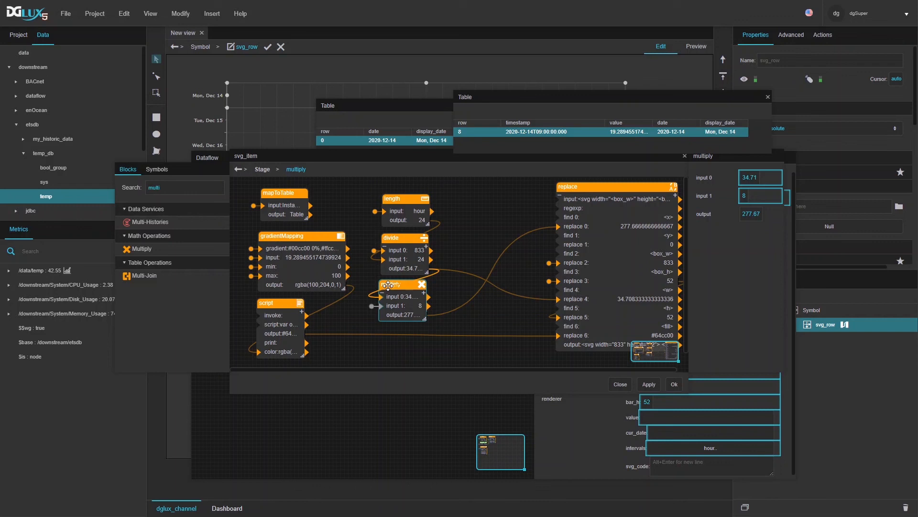
# Step: Inspect the replace block's full SVG output for placeholders that still need substitutes, such as <stroke_color>
pyautogui.click(648, 263)
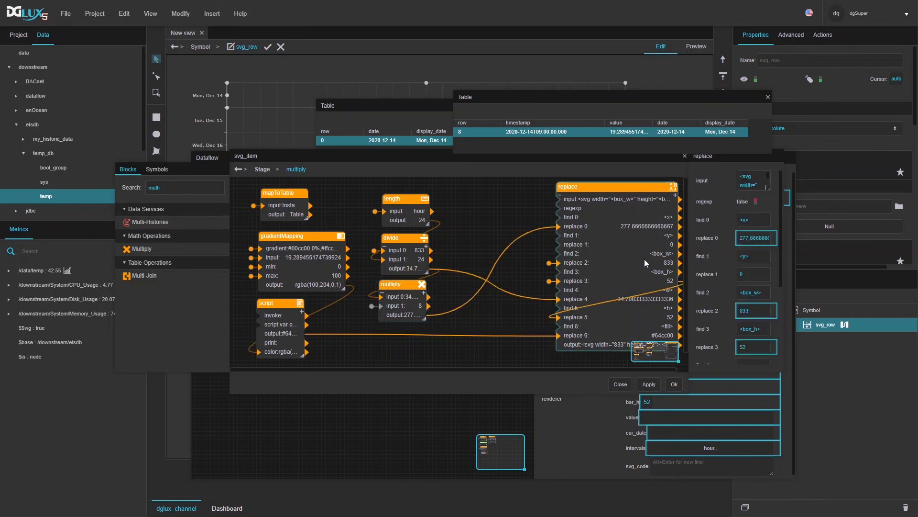
pyautogui.scroll(-5, 765, 330)
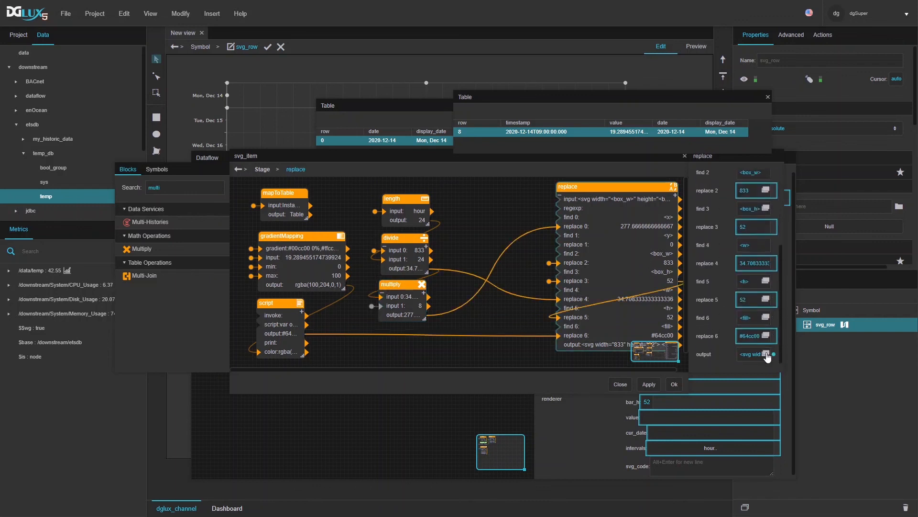
pyautogui.click(765, 354)
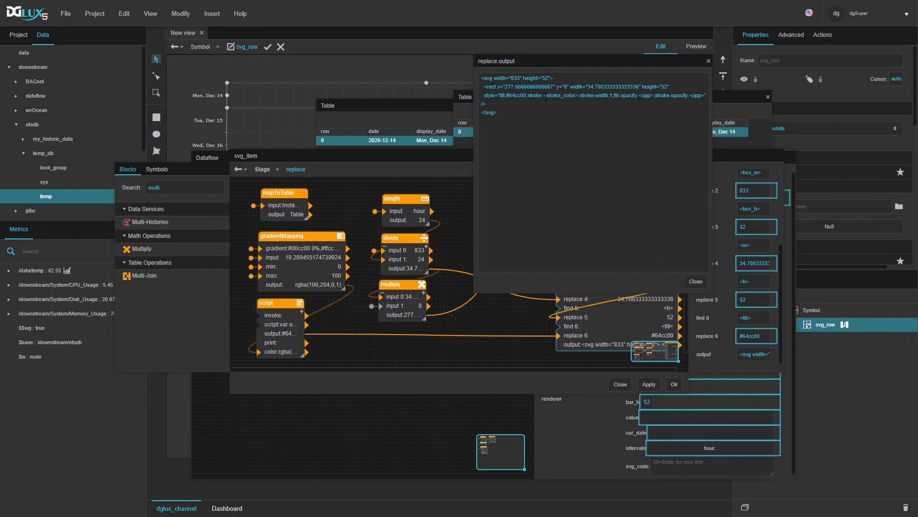
pyautogui.doubleClick(562, 96)
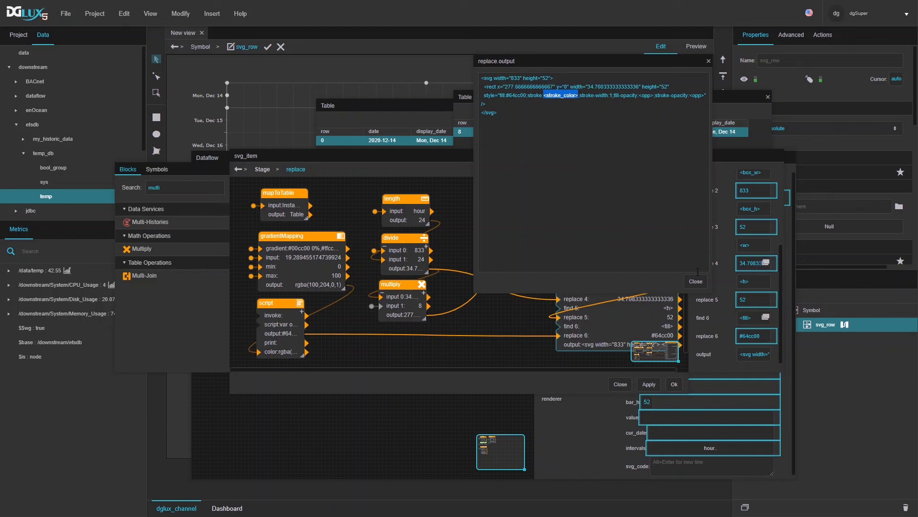
pyautogui.click(696, 281)
pyautogui.scroll(3, 741, 243)
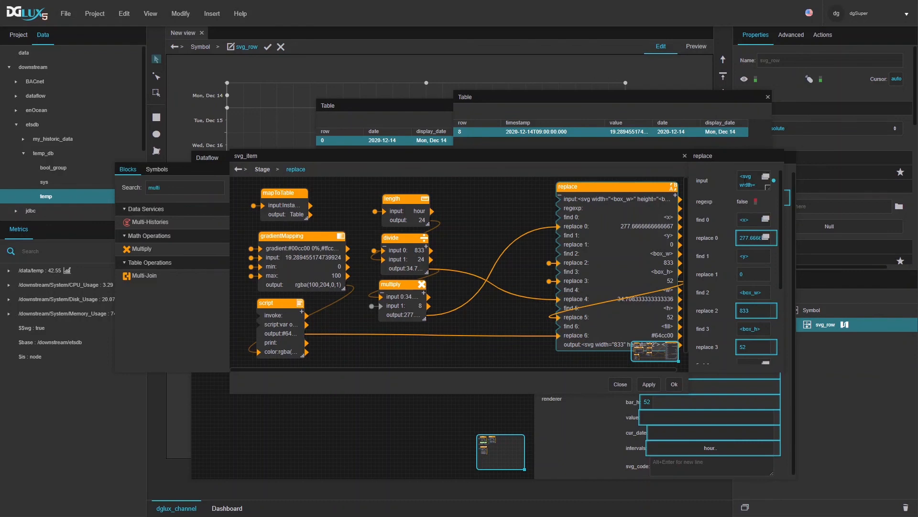
# Step: Replace the <stroke_color> placeholder in the replace block's input SVG with white
pyautogui.click(765, 177)
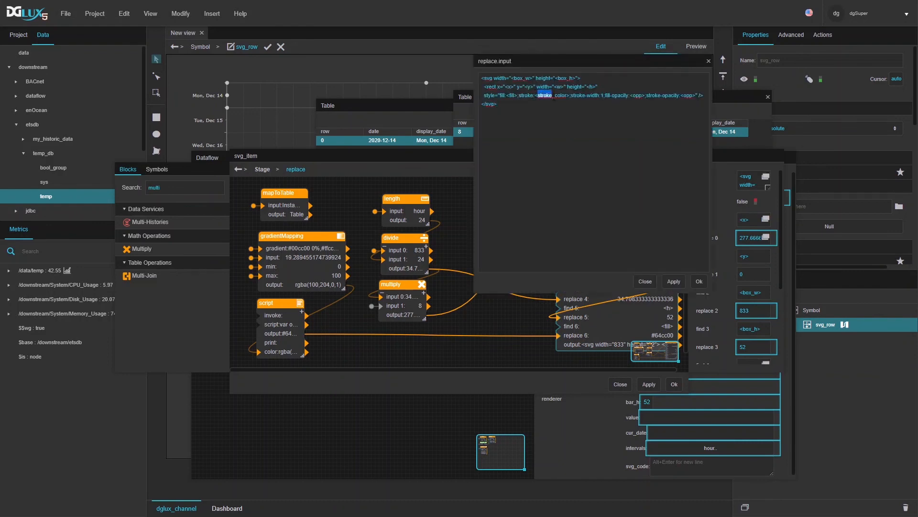
pyautogui.click(540, 95)
pyautogui.hotkey('shift', 'Right')
pyautogui.hotkey('shift', 'Right')
pyautogui.hotkey('shift', 'Right')
pyautogui.hotkey('shift', 'Right')
pyautogui.hotkey('shift', 'Right')
pyautogui.hotkey('shift', 'Right')
pyautogui.hotkey('shift', 'Right')
pyautogui.hotkey('shift', 'Right')
pyautogui.hotkey('shift', 'Right')
pyautogui.hotkey('shift', 'Right')
pyautogui.hotkey('shift', 'Right')
pyautogui.hotkey('shift', 'Right')
pyautogui.hotkey('shift', 'Right')
pyautogui.hotkey('shift', 'Right')
pyautogui.write('white')
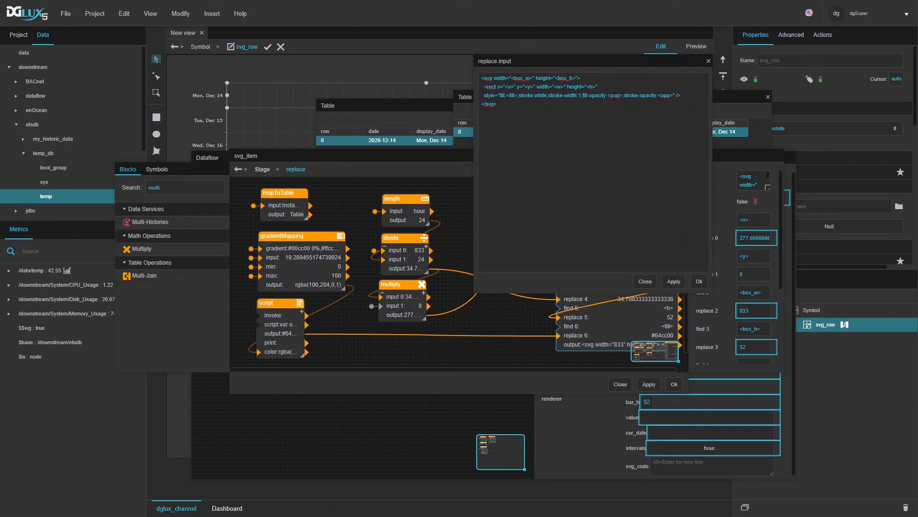
# Step: Set fill-opacity to 1 and stroke-opacity to 0 in the replace block's input SVG and save the text
pyautogui.moveTo(610, 96); pyautogui.dragTo(614, 96)
pyautogui.press('Left')
pyautogui.hotkey('shift', 'Right')
pyautogui.hotkey('shift', 'Right')
pyautogui.hotkey('shift', 'Right')
pyautogui.hotkey('shift', 'Right')
pyautogui.hotkey('shift', 'Right')
pyautogui.write('1')
pyautogui.hotkey('shift', 'Right')
pyautogui.hotkey('shift', 'Right')
pyautogui.hotkey('shift', 'Right')
pyautogui.hotkey('shift', 'Right')
pyautogui.hotkey('shift', 'Right')
pyautogui.write('1')
pyautogui.hotkey('shift', 'Right')
pyautogui.write('0')
pyautogui.press('BackSpace')
pyautogui.write('1')
pyautogui.press('BackSpace')
pyautogui.write('0')
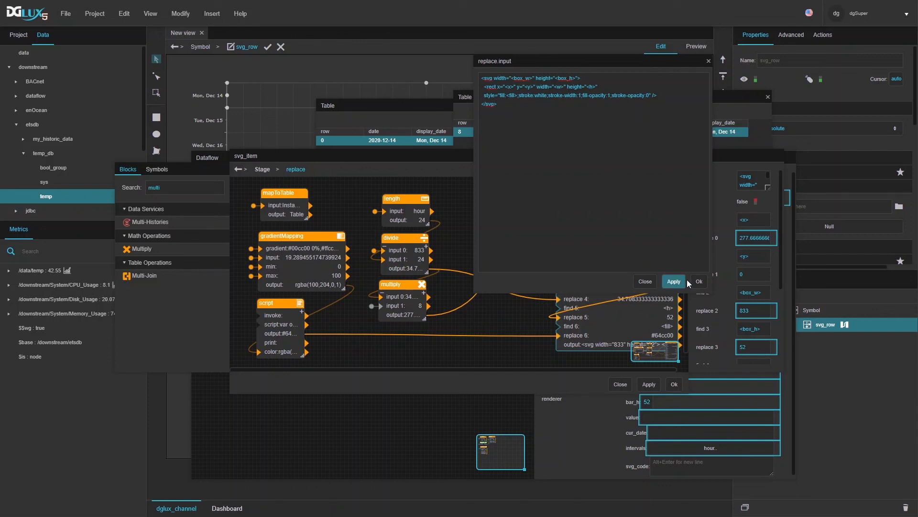
pyautogui.click(699, 282)
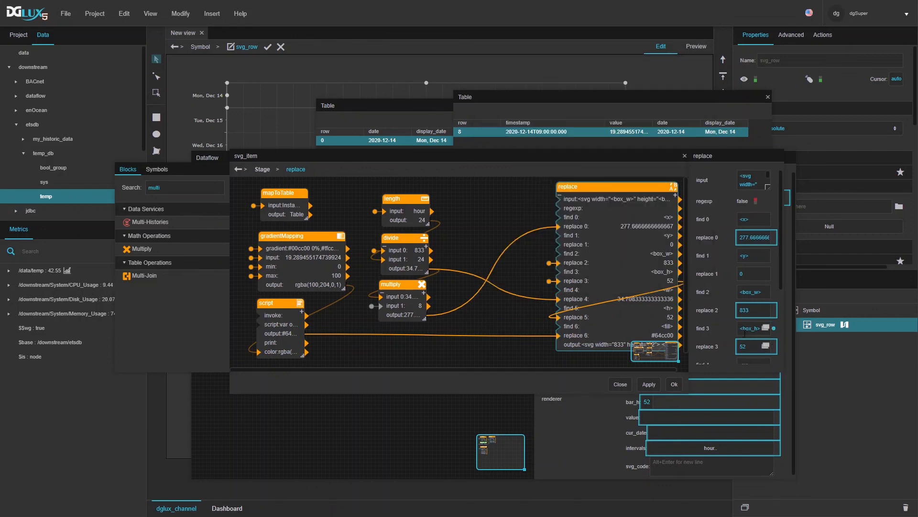
# Step: Bind the replace block's output to the svg_code parameter of the svg_item symbol and save the symbol
pyautogui.scroll(-3, 748, 353)
pyautogui.rightClick(490, 253)
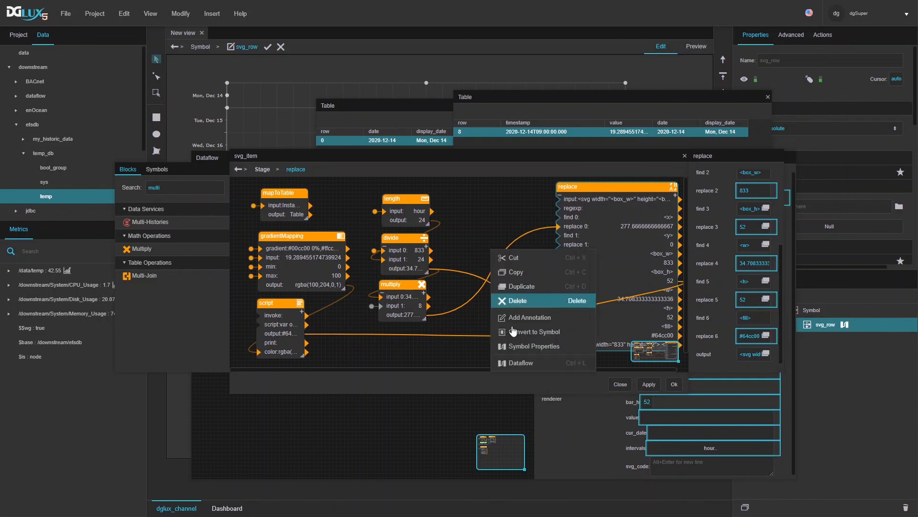
pyautogui.click(519, 348)
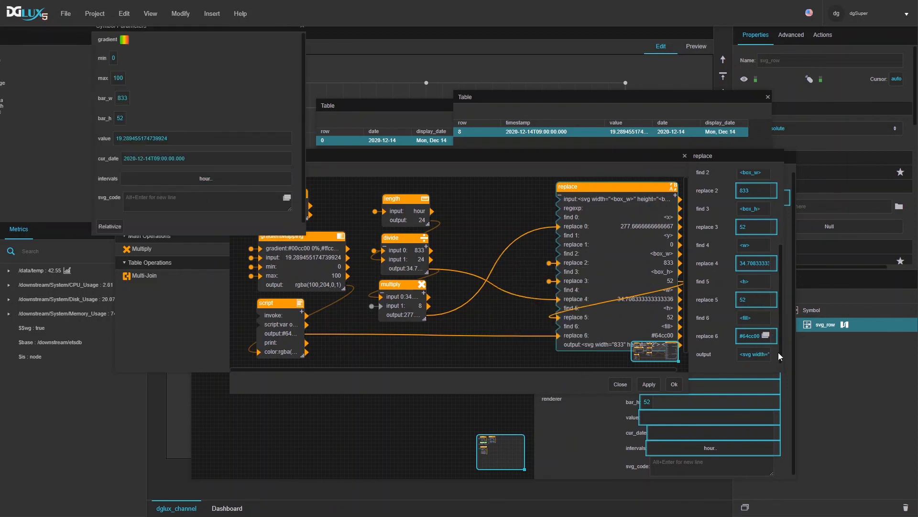
pyautogui.moveTo(774, 354); pyautogui.dragTo(107, 200)
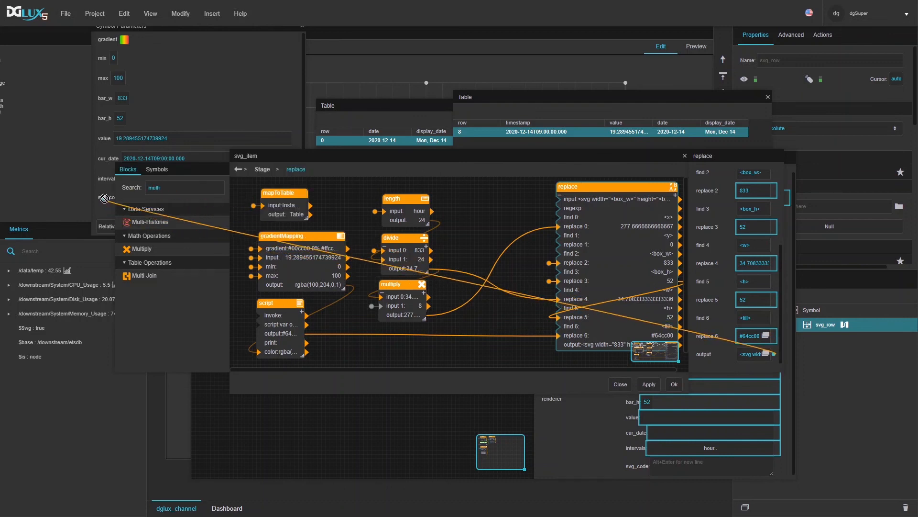
pyautogui.moveTo(401, 155); pyautogui.dragTo(481, 218)
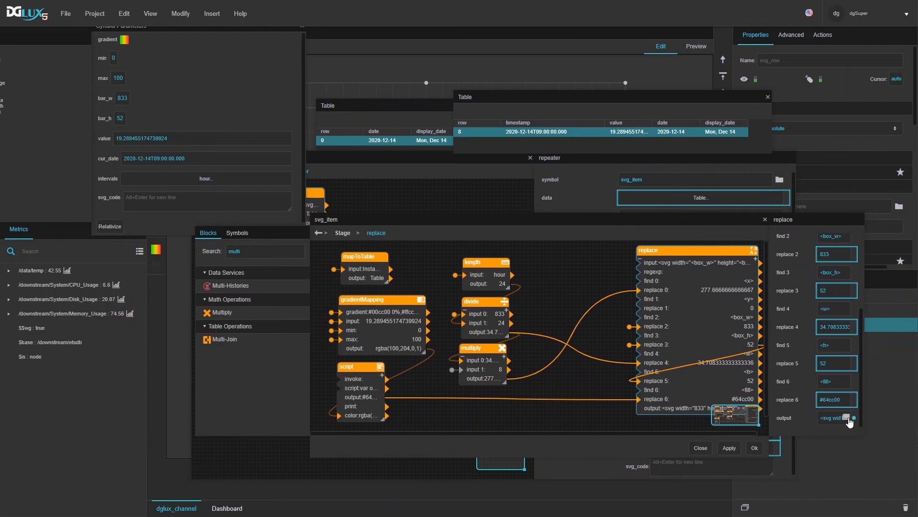
pyautogui.moveTo(854, 417); pyautogui.dragTo(206, 201)
pyautogui.click(755, 448)
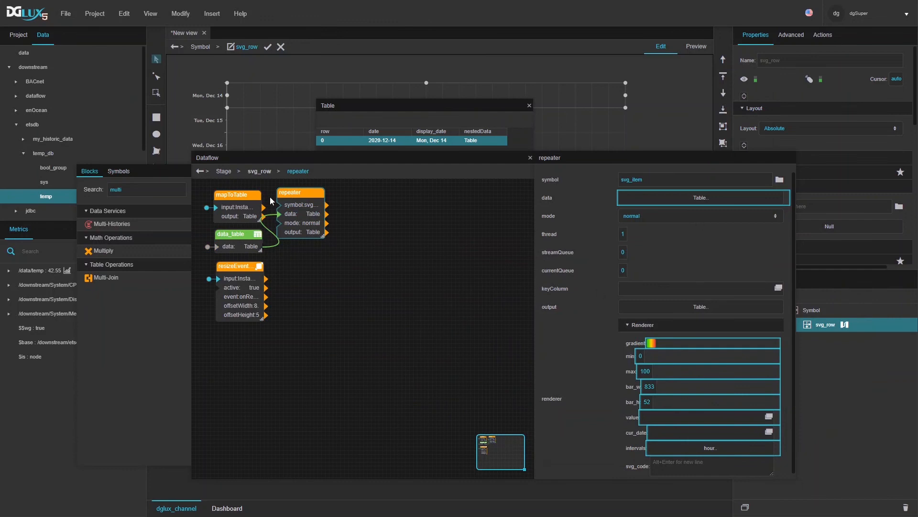
# Step: View the repeater block's output table and examine its svg_code column
pyautogui.click(701, 307)
pyautogui.moveTo(669, 95); pyautogui.dragTo(344, 247)
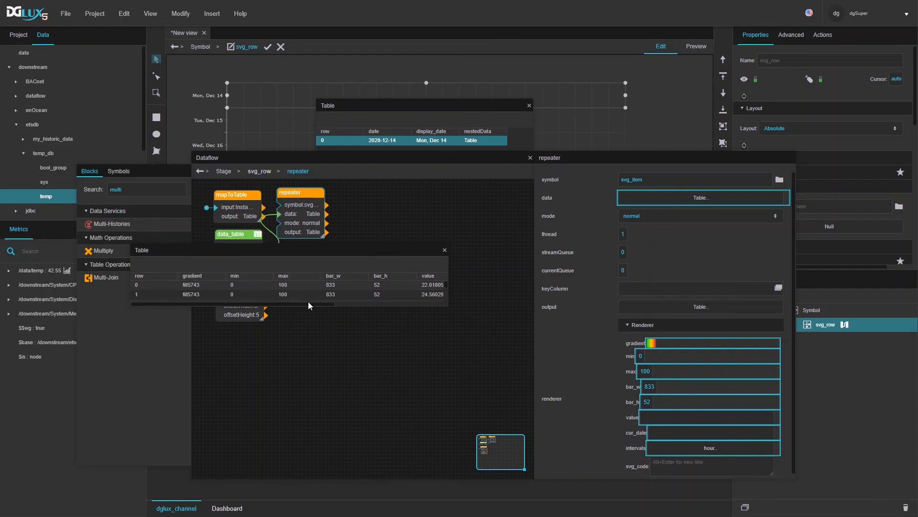
pyautogui.moveTo(308, 301); pyautogui.dragTo(423, 306)
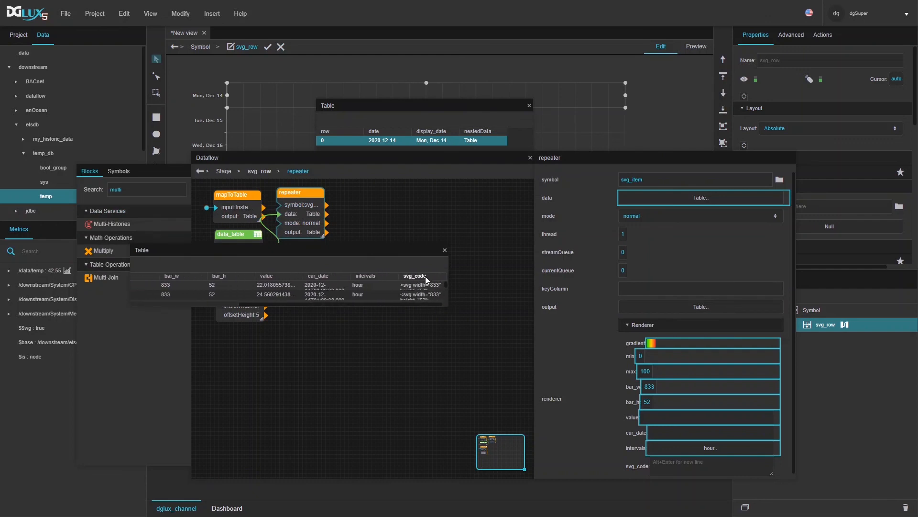
pyautogui.moveTo(446, 304); pyautogui.dragTo(529, 312)
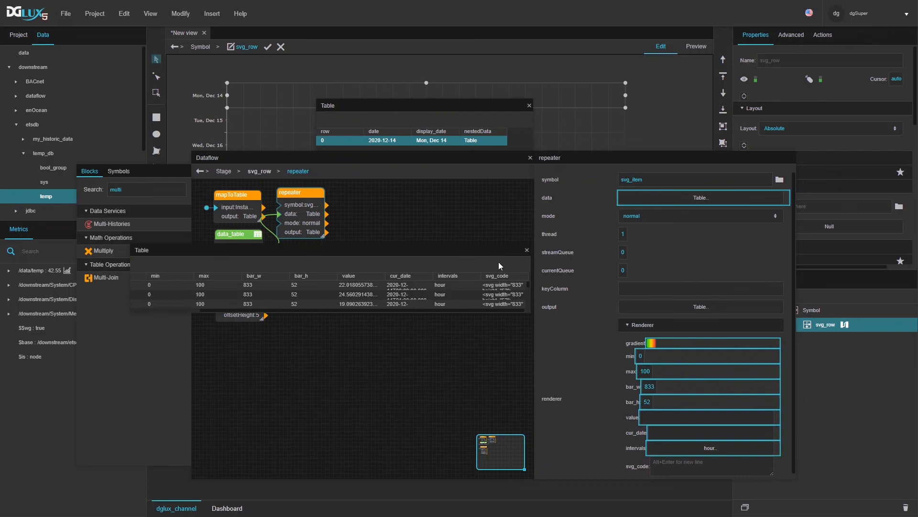
pyautogui.moveTo(501, 249); pyautogui.dragTo(378, 35)
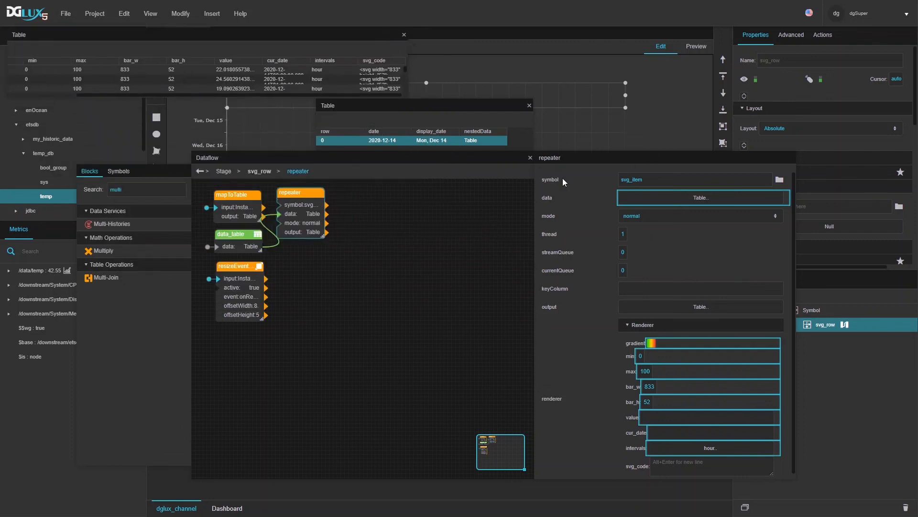
# Step: Bind the repeater block's output table to the Data property of the Raw_SVG_Repeater inside svg_row
pyautogui.moveTo(507, 160); pyautogui.dragTo(403, 214)
pyautogui.click(780, 325)
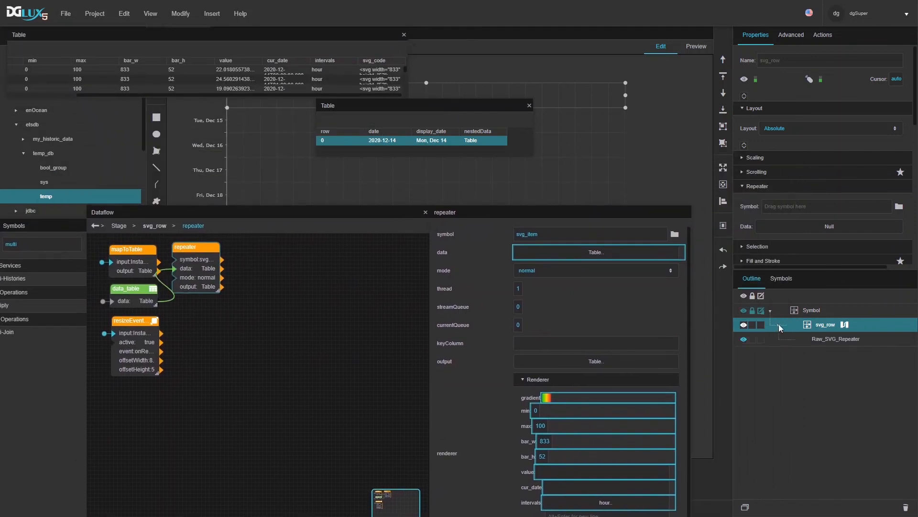
pyautogui.click(833, 339)
pyautogui.moveTo(217, 287); pyautogui.dragTo(312, 310)
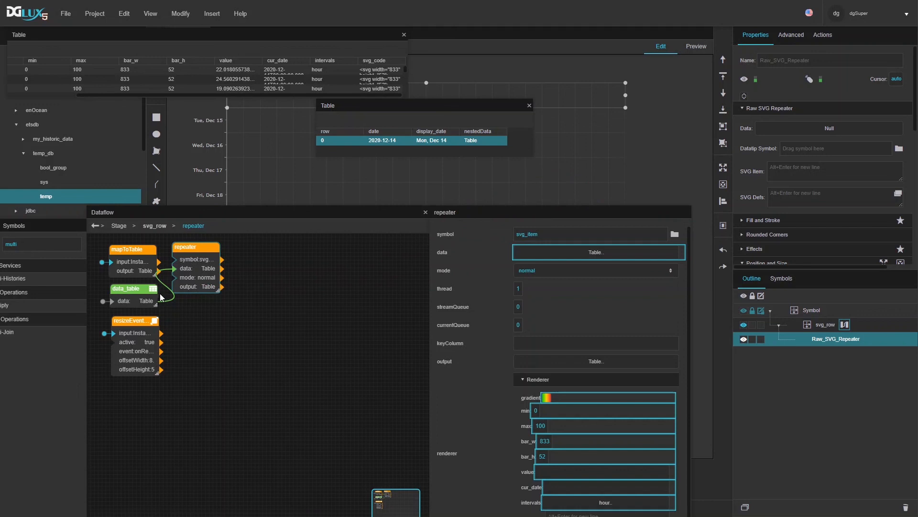
pyautogui.moveTo(221, 286); pyautogui.dragTo(832, 128)
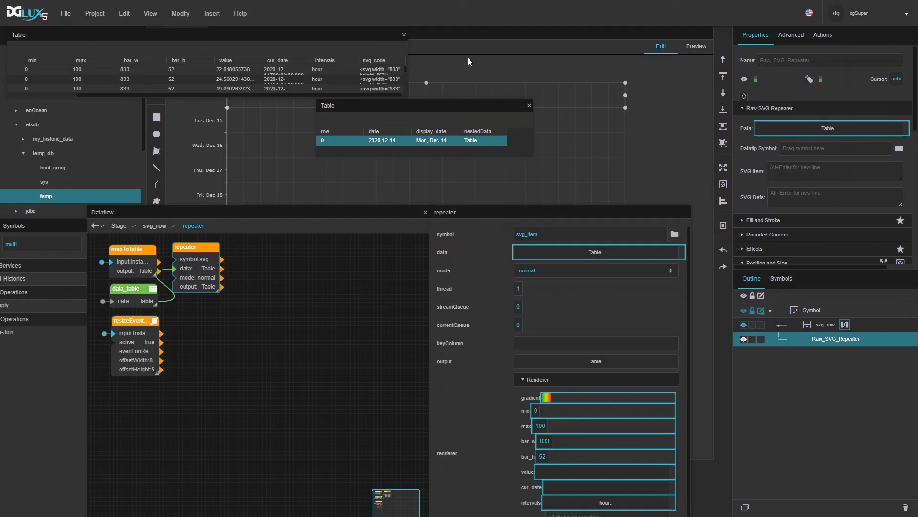
pyautogui.click(404, 35)
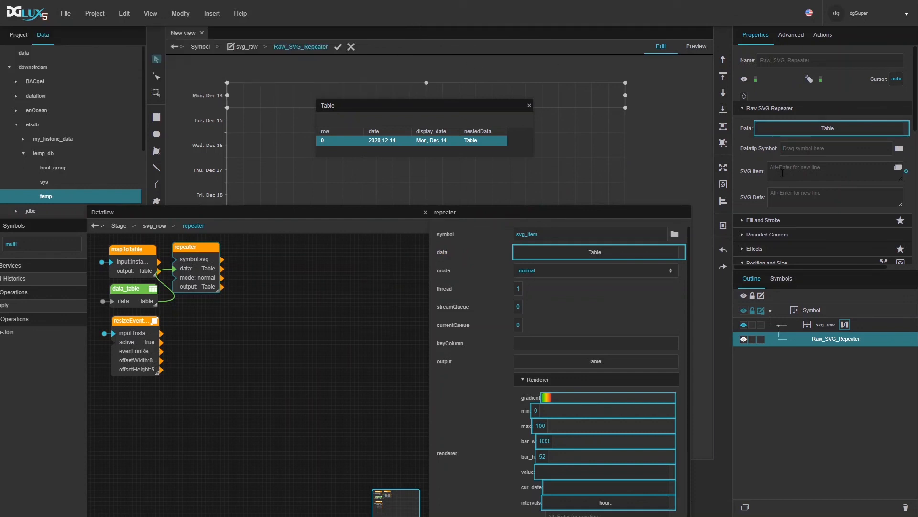
# Step: Set the Raw_SVG_Repeater's SVG Item to [svg_code] and save the svg_row symbol
pyautogui.click(784, 173)
pyautogui.write('[svg_code]')
pyautogui.press('Return')
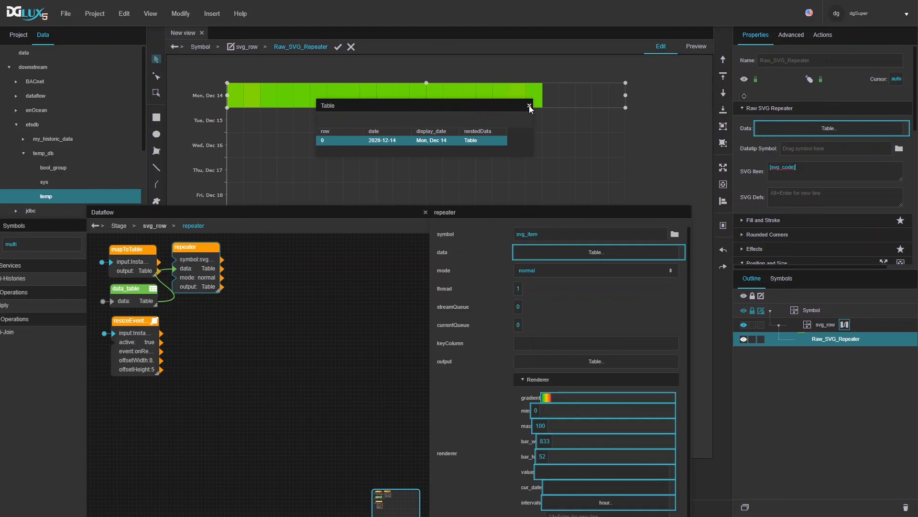
pyautogui.click(338, 47)
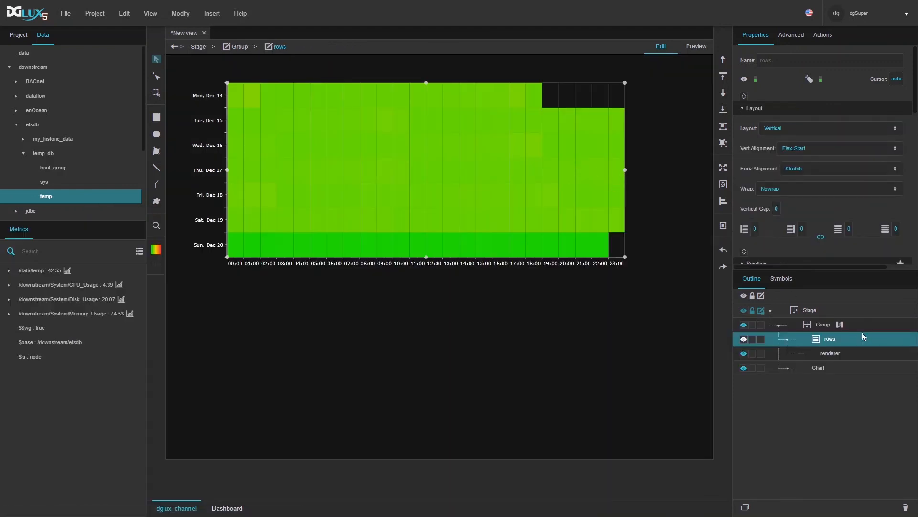
# Step: Try 40 and 30 as the max value of the renderer under rows
pyautogui.click(832, 354)
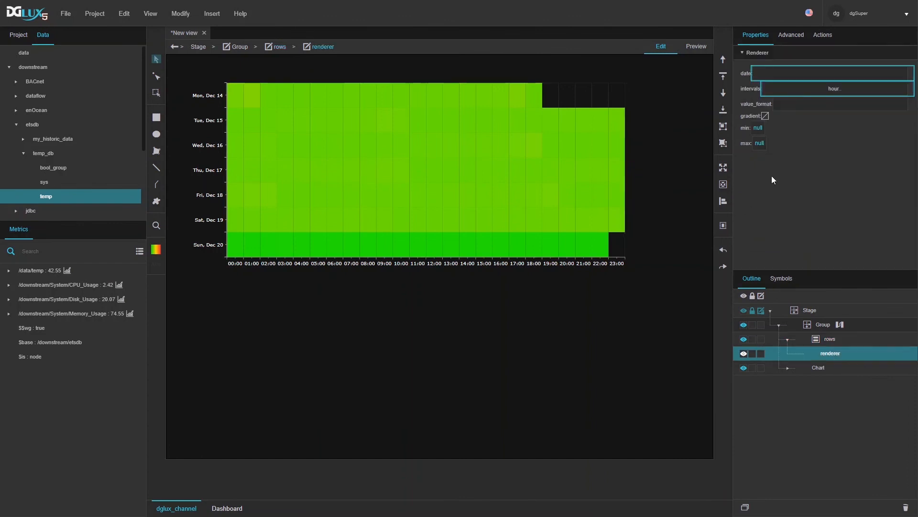
pyautogui.click(757, 126)
pyautogui.click(784, 128)
pyautogui.click(762, 145)
pyautogui.write('40')
pyautogui.press('Return')
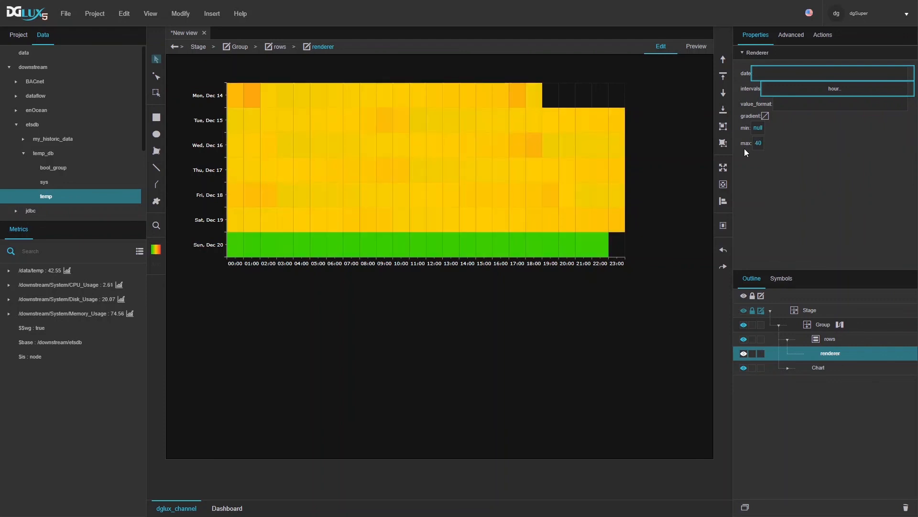
pyautogui.click(759, 144)
pyautogui.write('30')
pyautogui.press('Return')
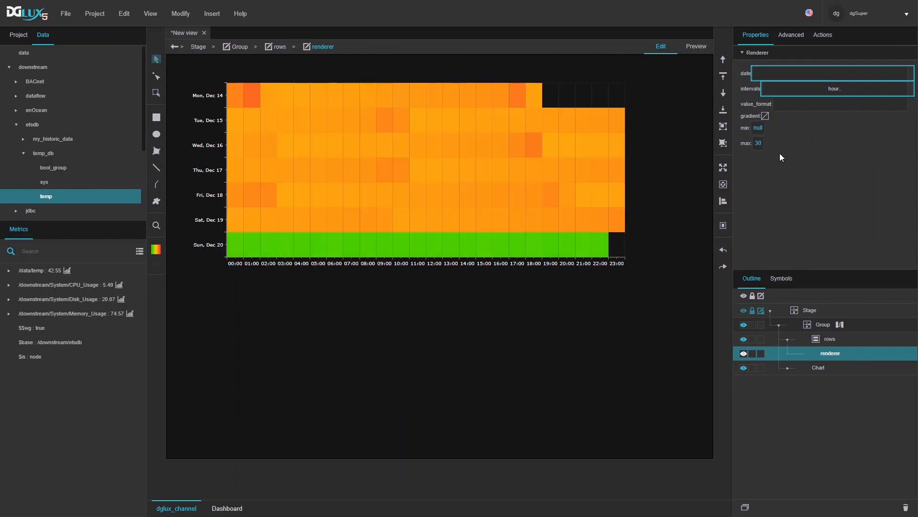
# Step: Set the renderer's max to 100 and its min to 0
pyautogui.click(763, 143)
pyautogui.write('10')
pyautogui.press('Return')
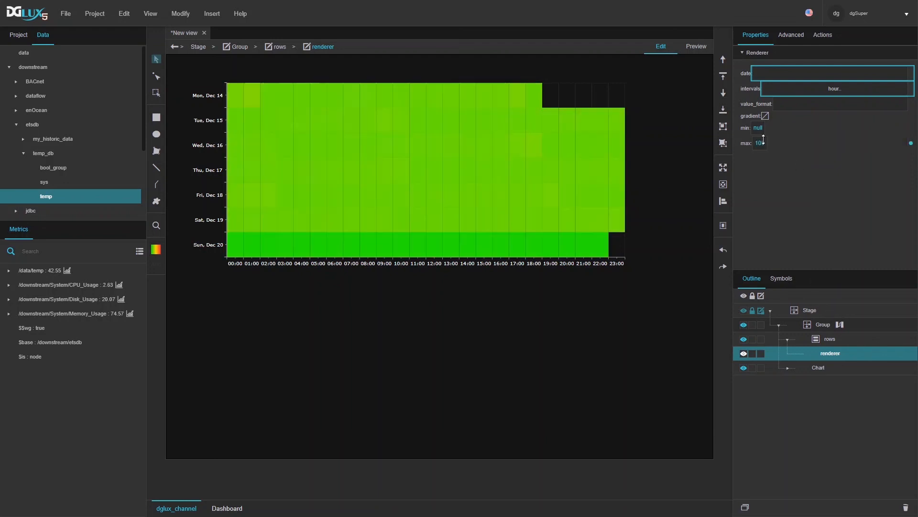
pyautogui.click(759, 128)
# Step: Replace the path of the load history block in the Group's dataflow with the /downstream/System/Memory_Usage metric and close the dataflow
pyautogui.click(840, 324)
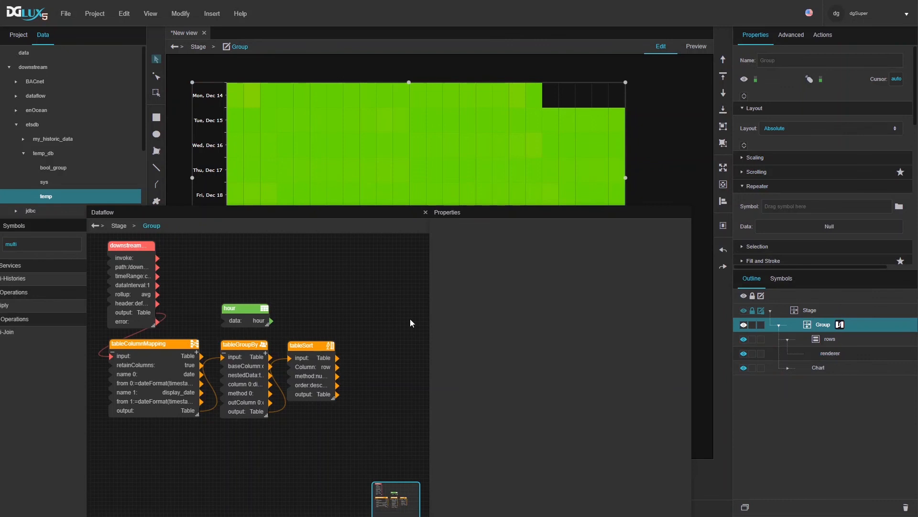
pyautogui.click(123, 288)
pyautogui.moveTo(157, 215); pyautogui.dragTo(455, 191)
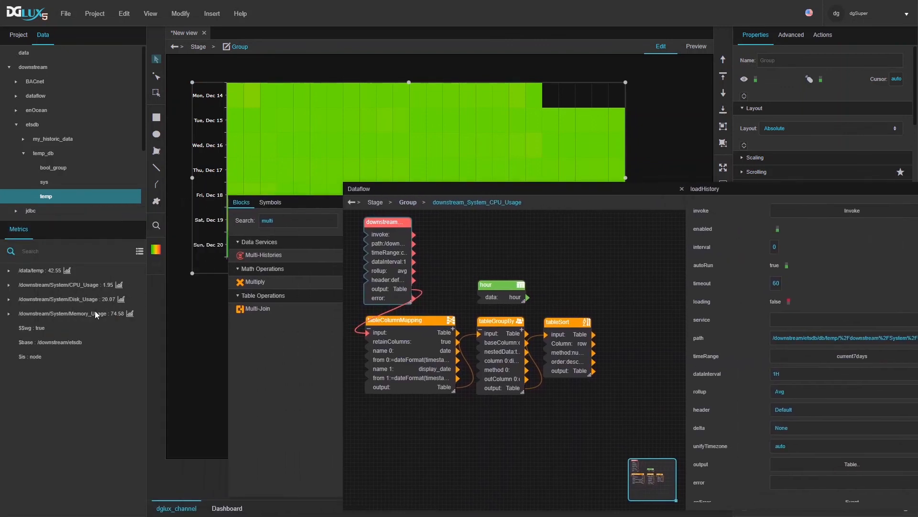
pyautogui.moveTo(338, 188); pyautogui.dragTo(263, 198)
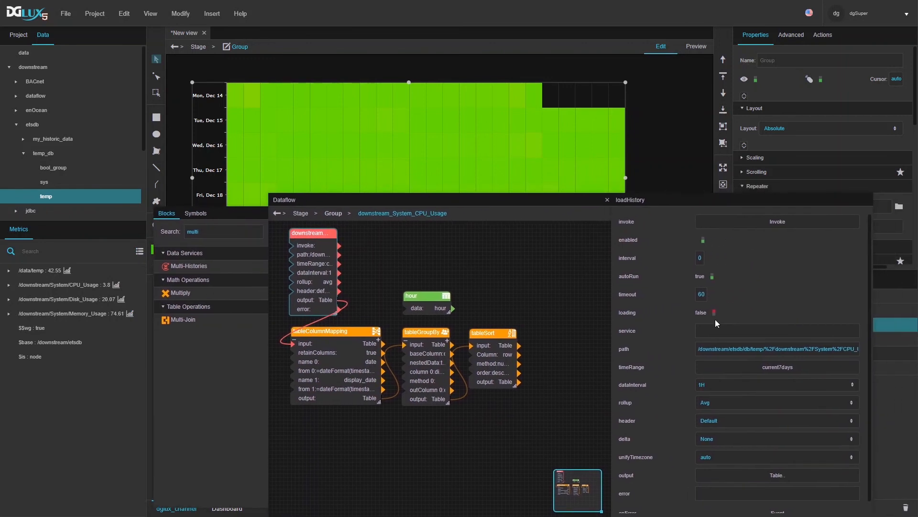
pyautogui.click(855, 349)
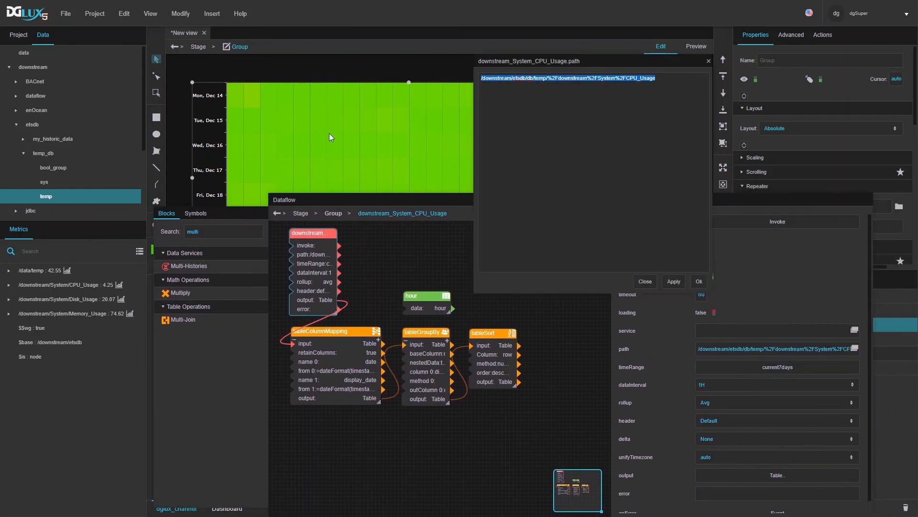
pyautogui.press('BackSpace')
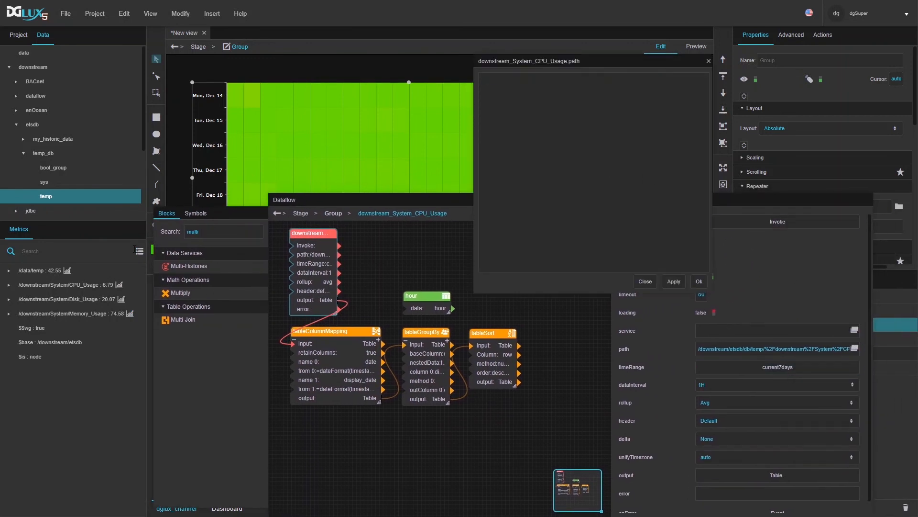
pyautogui.moveTo(130, 315); pyautogui.dragTo(530, 130)
pyautogui.click(674, 281)
pyautogui.click(700, 282)
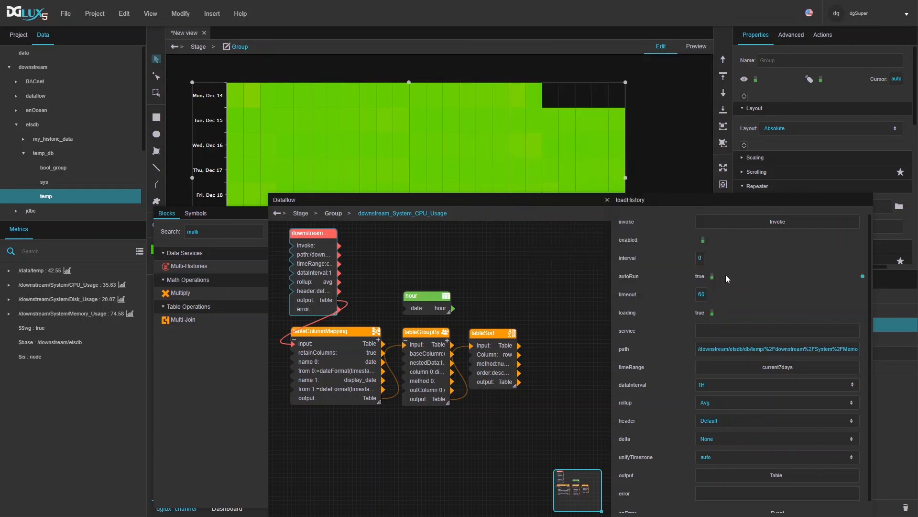
pyautogui.click(606, 200)
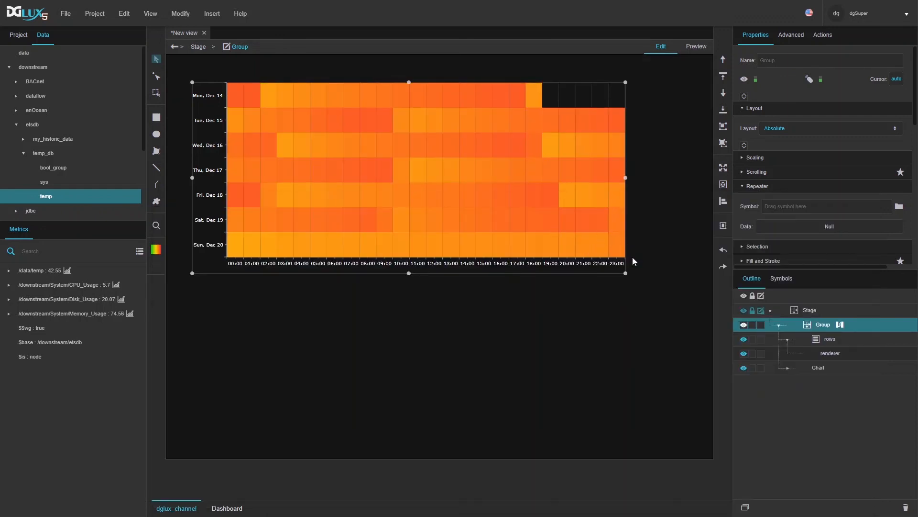
# Step: Set the min value of the renderer under rows to 50
pyautogui.click(830, 353)
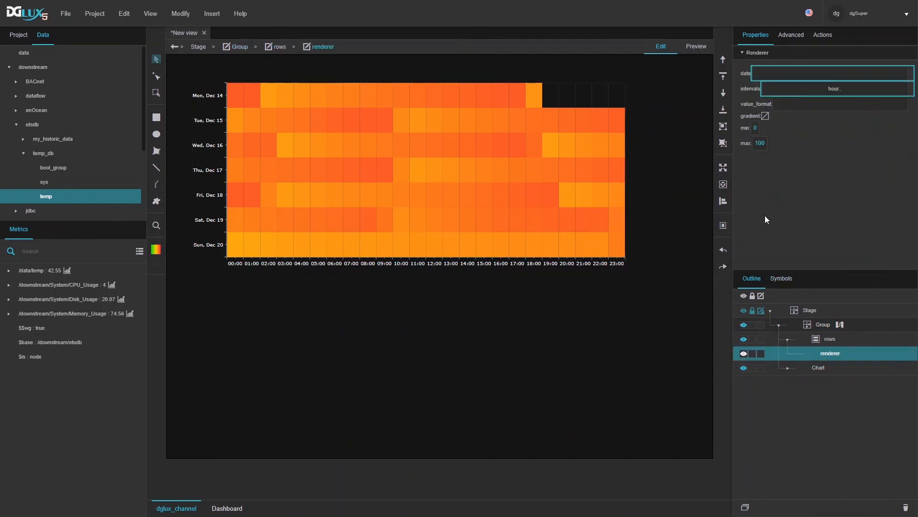
pyautogui.click(756, 130)
pyautogui.press('Return')
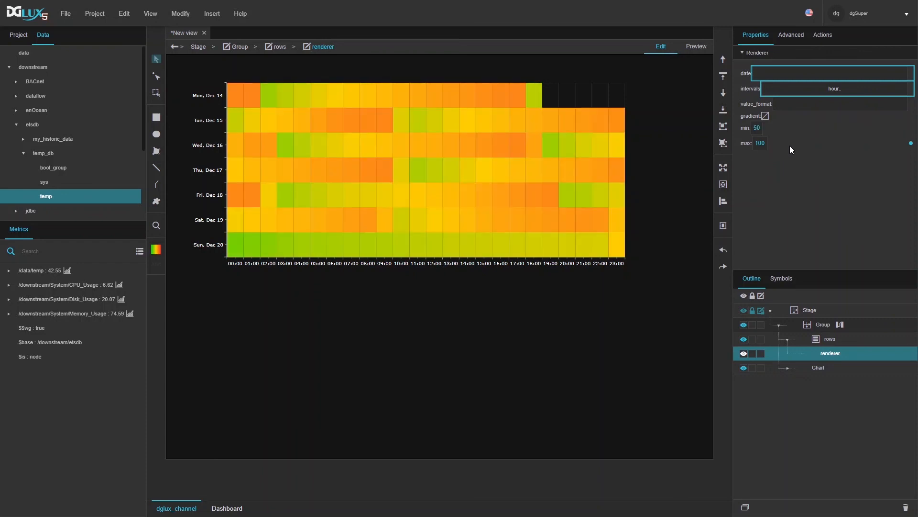
# Step: Set the renderer's min to 60
pyautogui.click(758, 129)
pyautogui.write('60')
pyautogui.press('Return')
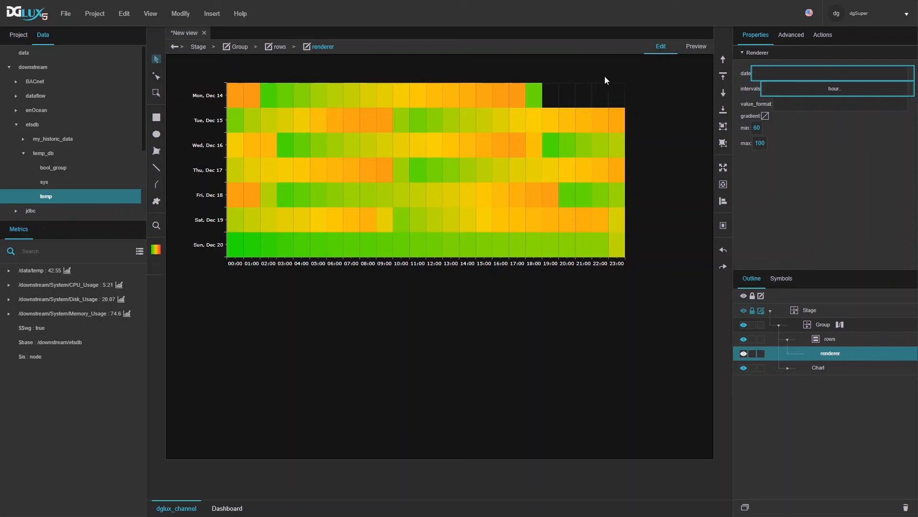
# Step: Open the svg_row symbol of the Tue, Dec 15 row for editing and expand its outline to reach the Raw_SVG_Repeater
pyautogui.click(421, 127)
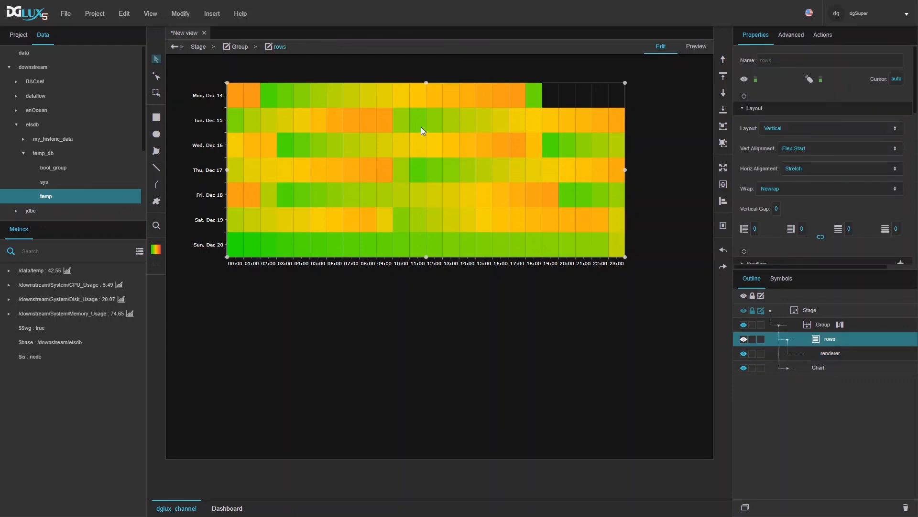
pyautogui.doubleClick(421, 127)
pyautogui.click(778, 325)
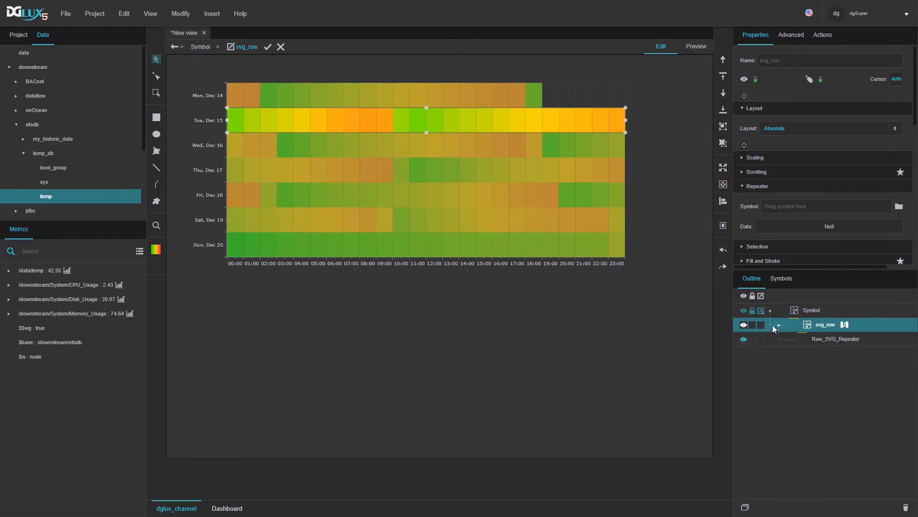
# Step: Leave the svg_row symbol without applying changes and open the project file P0017_StatusBar_Chart.dg5
pyautogui.click(285, 48)
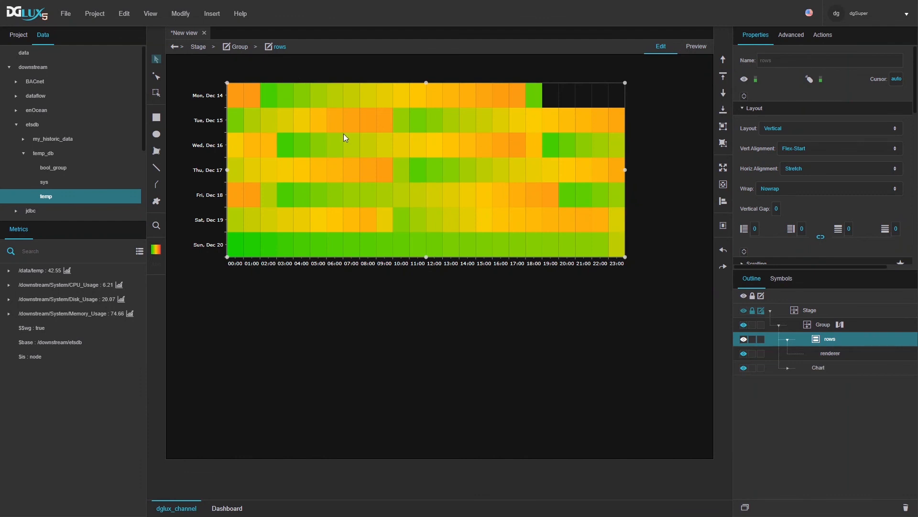
pyautogui.click(18, 37)
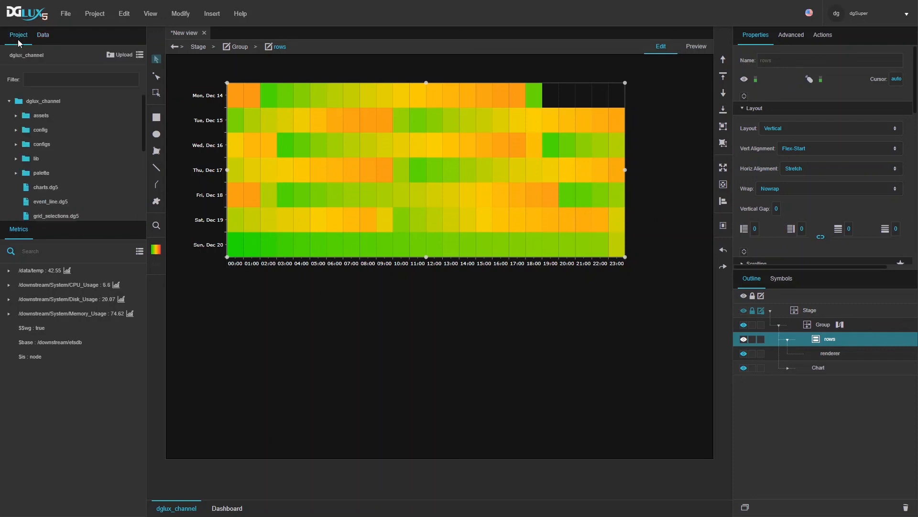
pyautogui.scroll(-5, 51, 172)
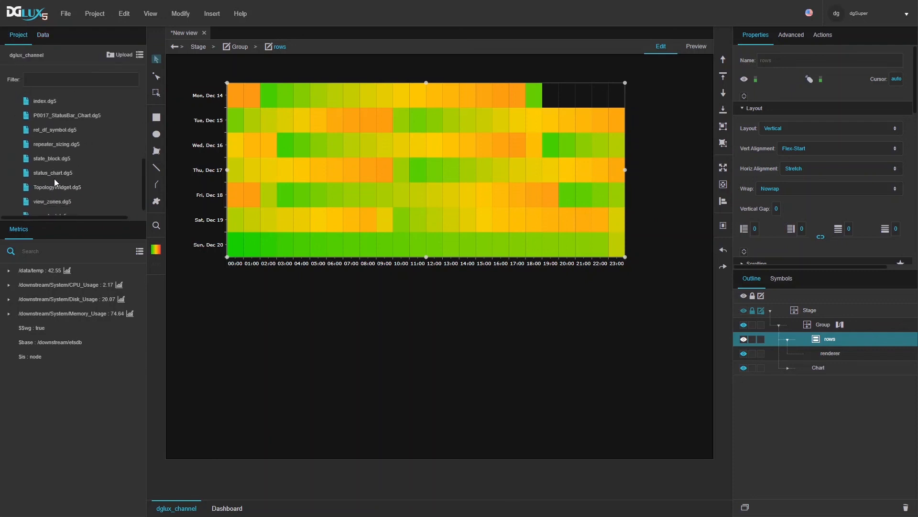
pyautogui.doubleClick(63, 115)
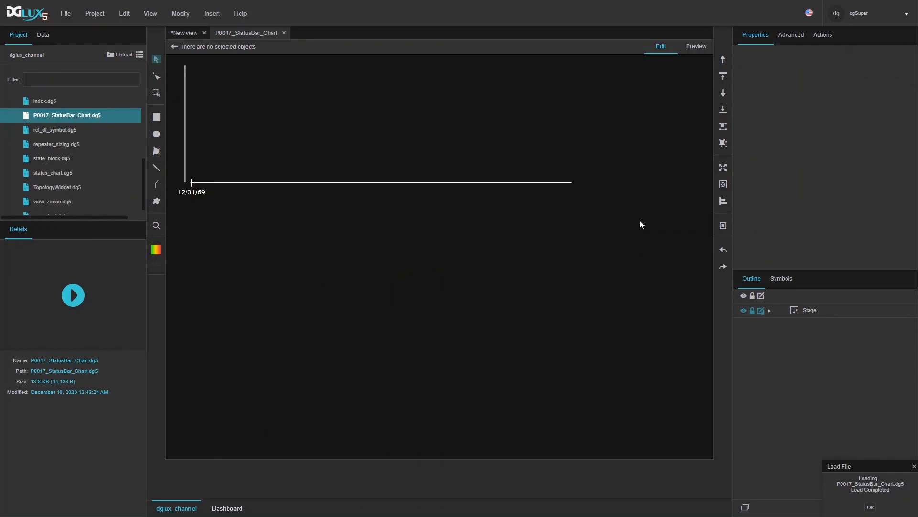
# Step: Copy the svg_datatip symbol from P0017_StatusBar_Chart into the symbols of the New view
pyautogui.click(782, 280)
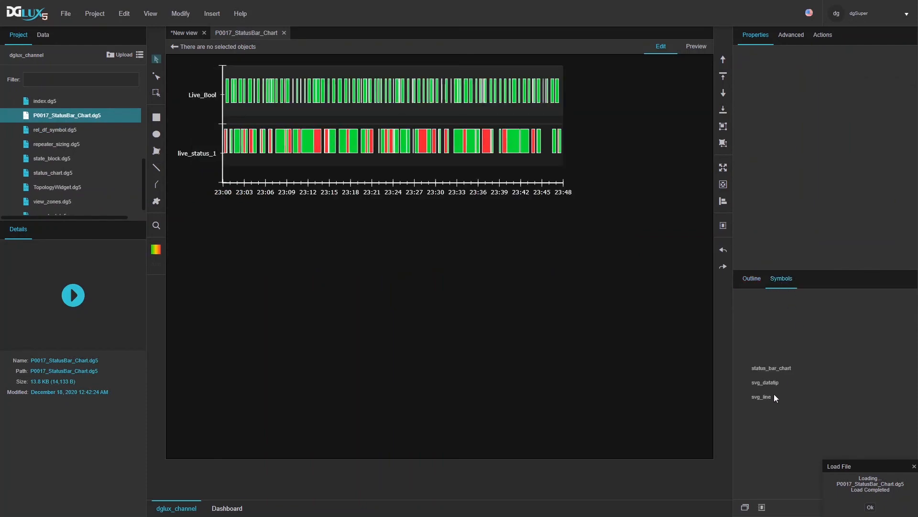
pyautogui.rightClick(770, 382)
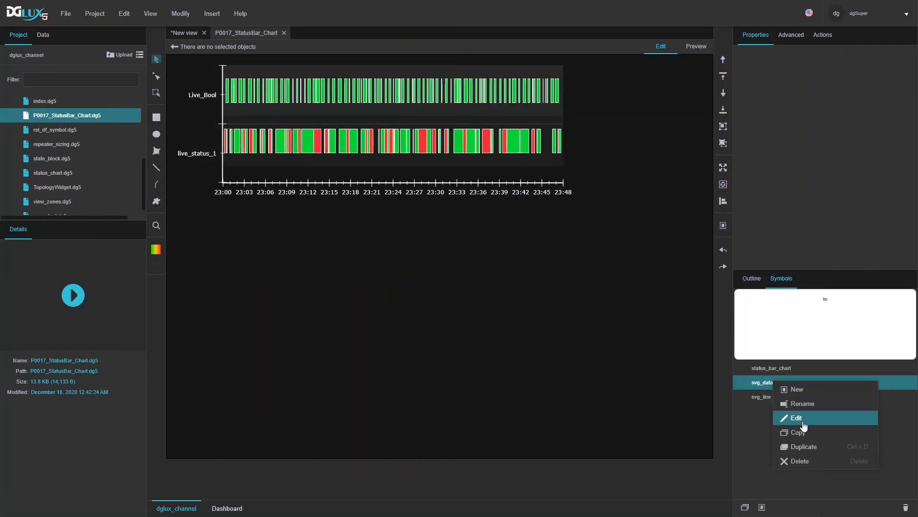
pyautogui.click(784, 433)
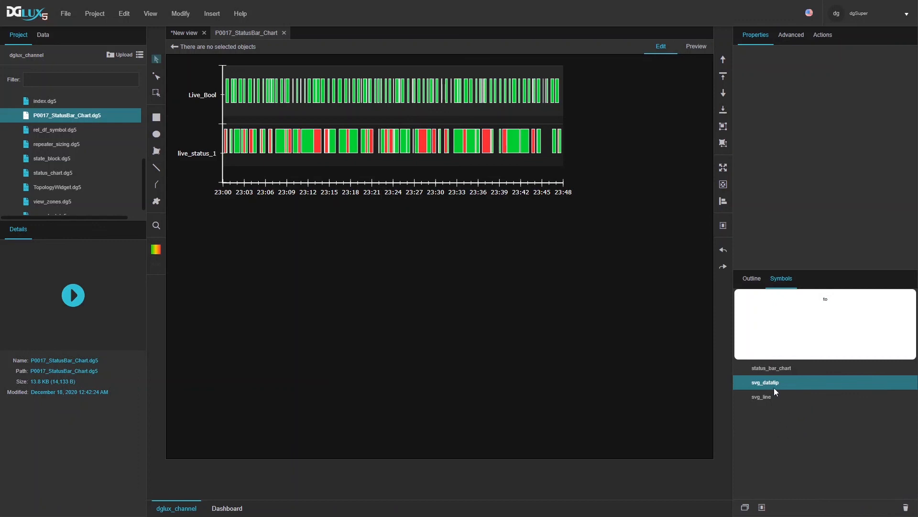
pyautogui.click(186, 33)
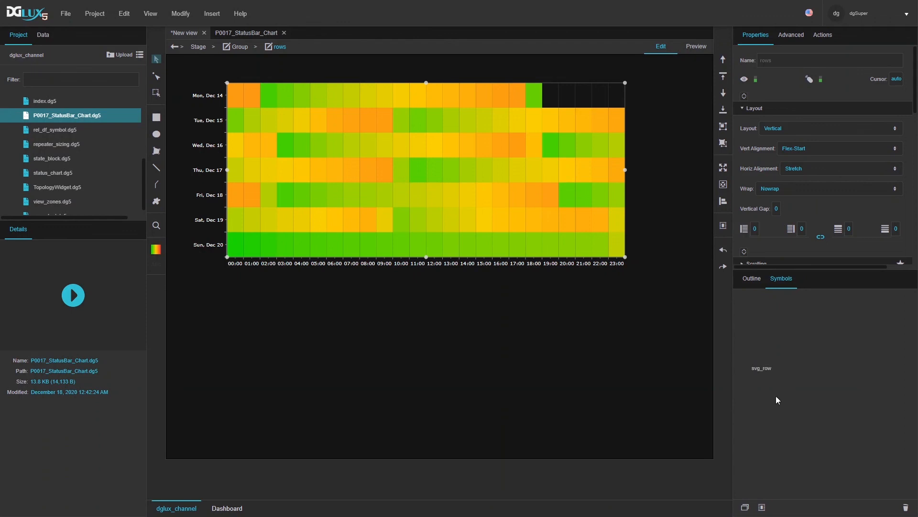
pyautogui.rightClick(796, 390)
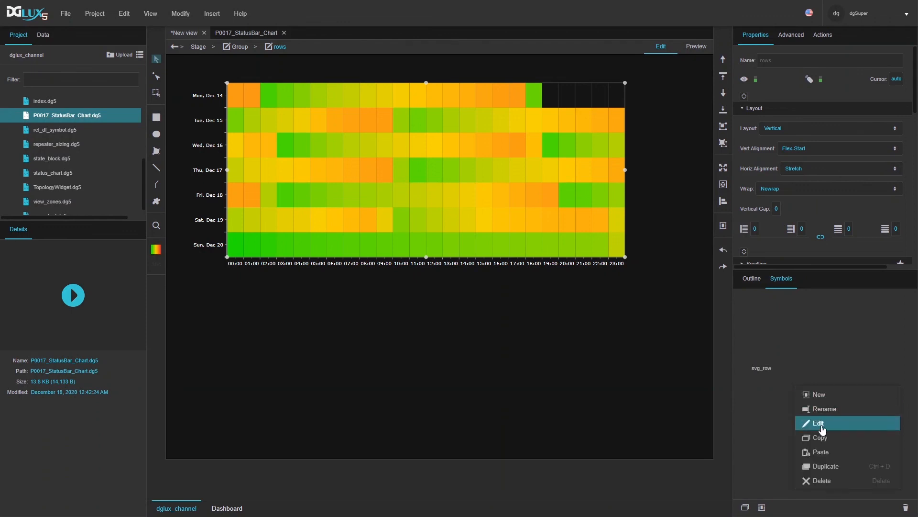
pyautogui.click(823, 452)
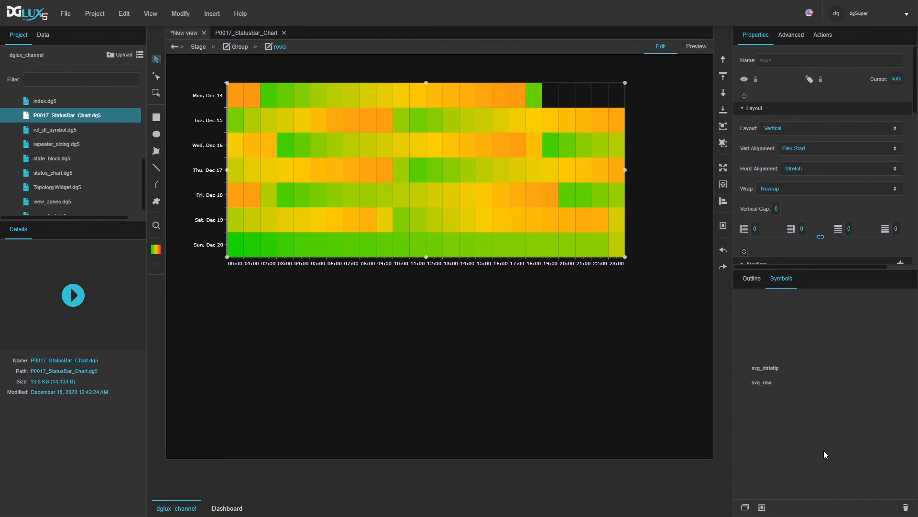
pyautogui.click(770, 368)
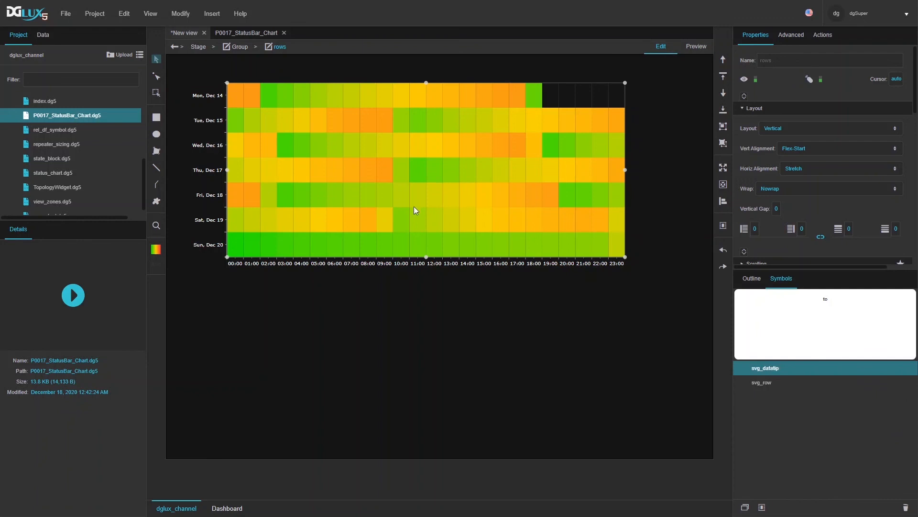
# Step: Assign svg_datatip as the Datatip Symbol of the Raw_SVG_Repeater inside the Tue, Dec 15 svg_row and preview the datatip on its cells
pyautogui.doubleClick(390, 117)
pyautogui.click(750, 280)
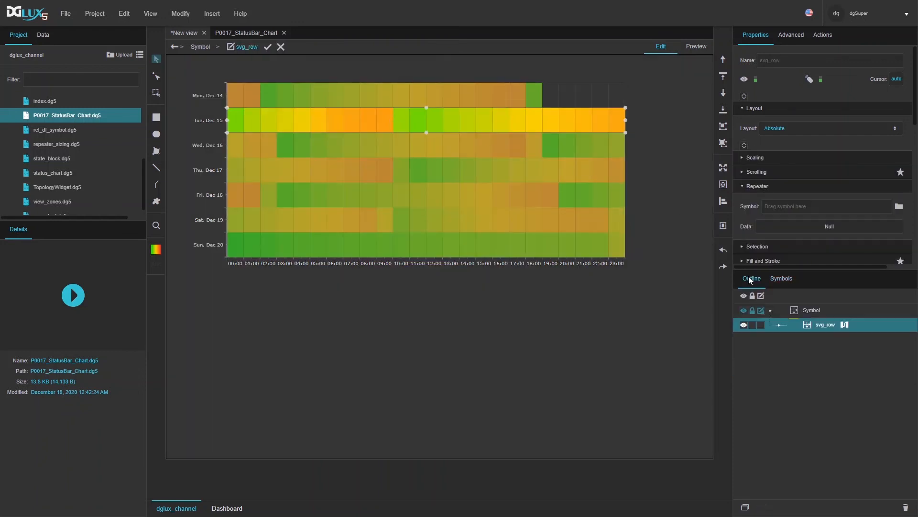
pyautogui.click(776, 325)
pyautogui.click(824, 341)
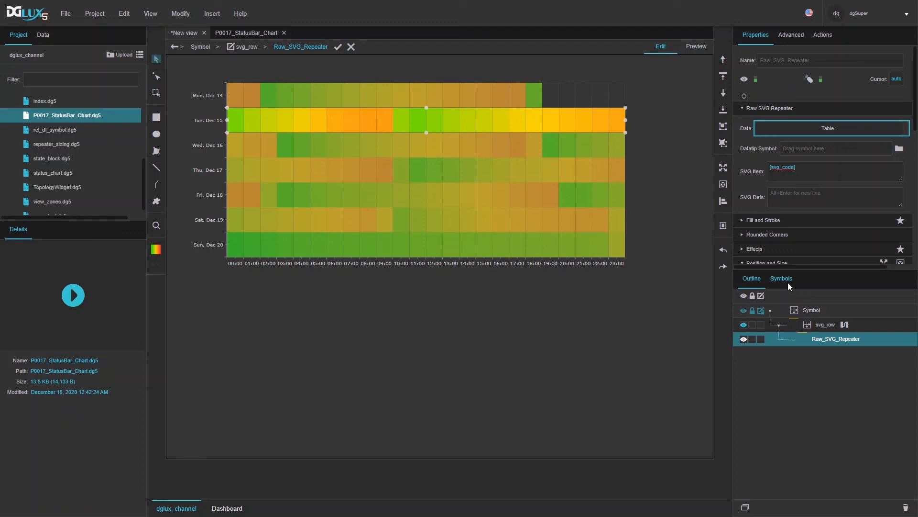
pyautogui.click(788, 283)
pyautogui.moveTo(768, 358); pyautogui.dragTo(849, 152)
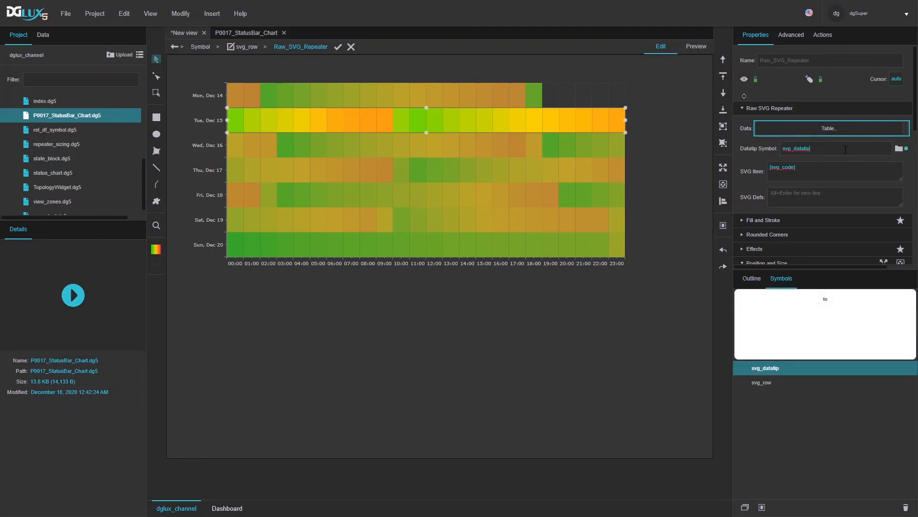
pyautogui.click(749, 278)
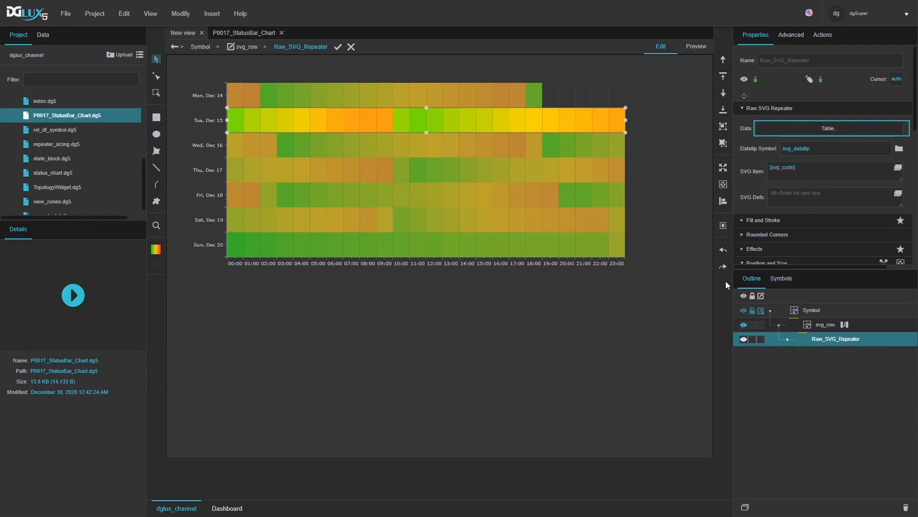
pyautogui.click(689, 49)
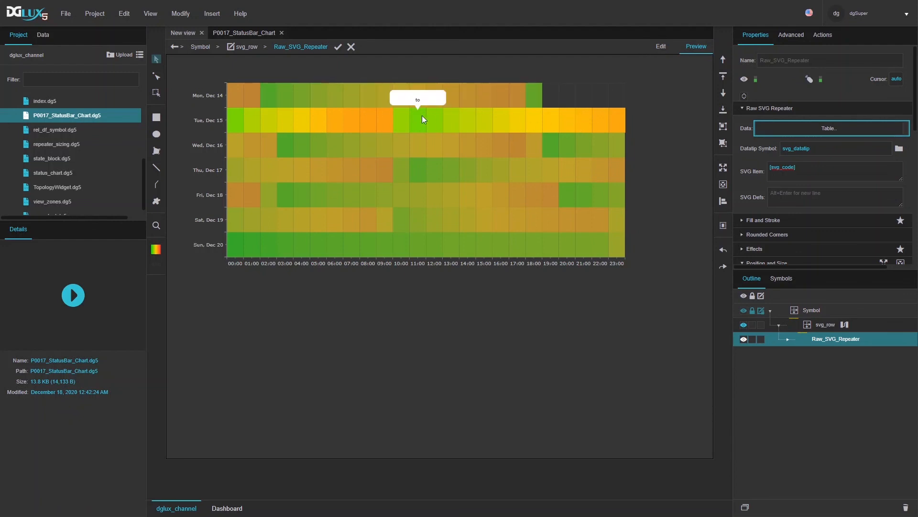
pyautogui.click(662, 48)
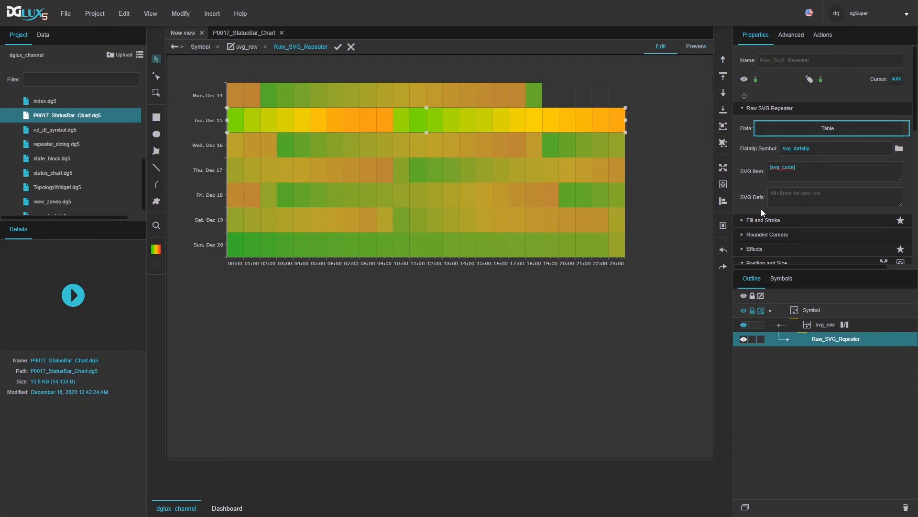
# Step: Add a Select Rows block to svg_row's dataflow, feed it data_table's data and set its indexes to 1
pyautogui.click(845, 326)
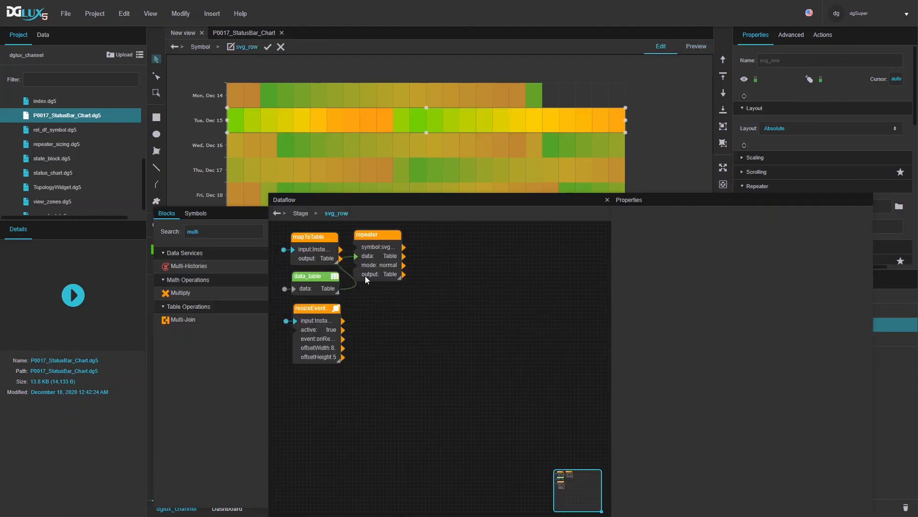
pyautogui.click(326, 275)
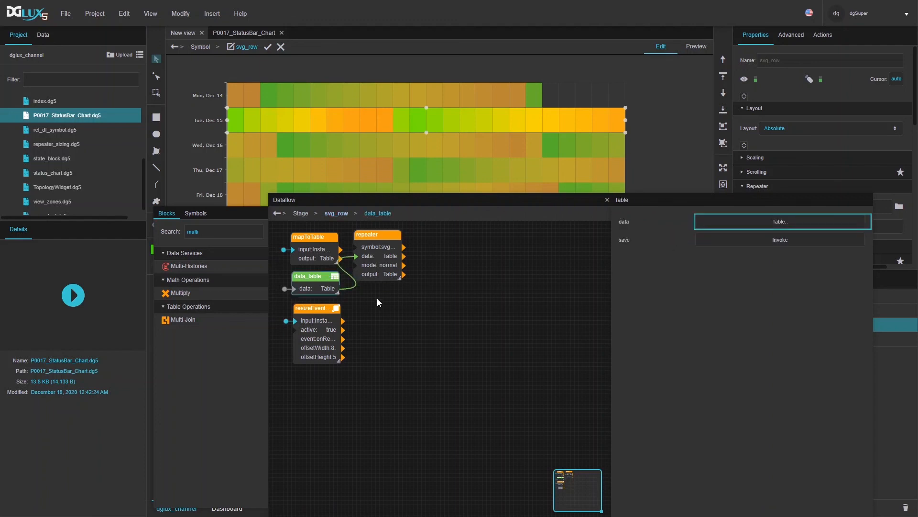
pyautogui.doubleClick(223, 232)
pyautogui.write('sel')
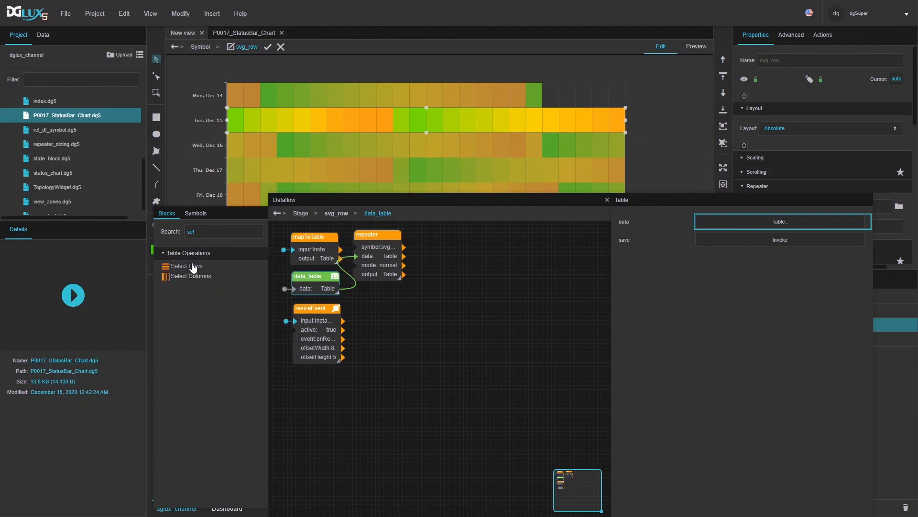
pyautogui.moveTo(198, 271); pyautogui.dragTo(493, 322)
pyautogui.moveTo(328, 288); pyautogui.dragTo(505, 334)
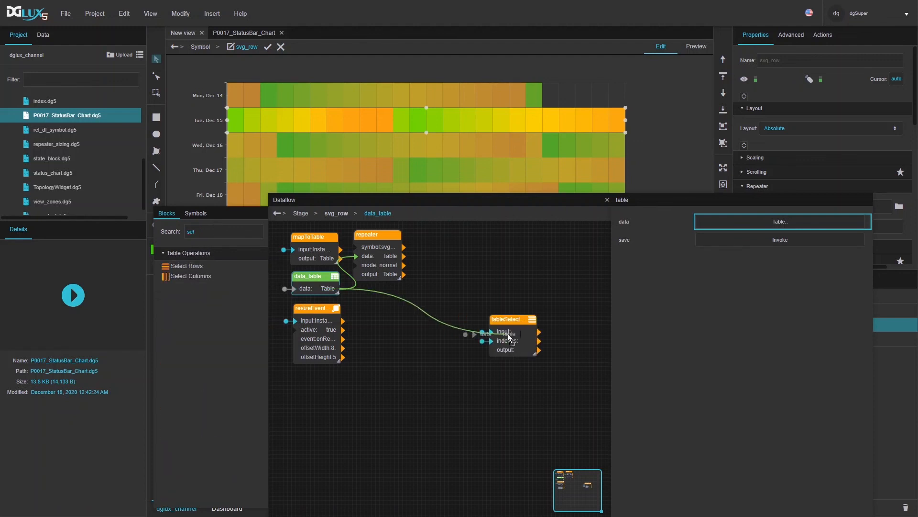
pyautogui.click(506, 342)
pyautogui.click(739, 238)
pyautogui.write('1')
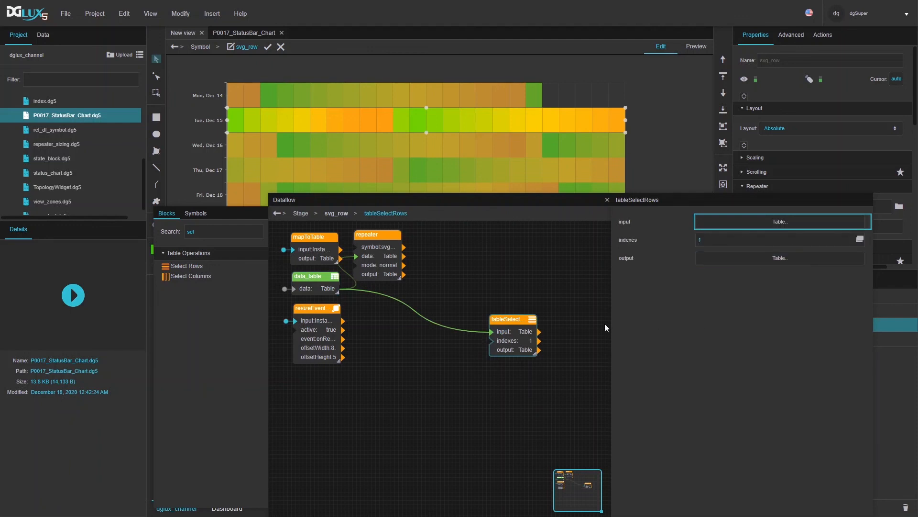
# Step: Add a Table block fed by the Select Rows output, save its data as a static copy and check the stored row
pyautogui.doubleClick(233, 234)
pyautogui.write('t')
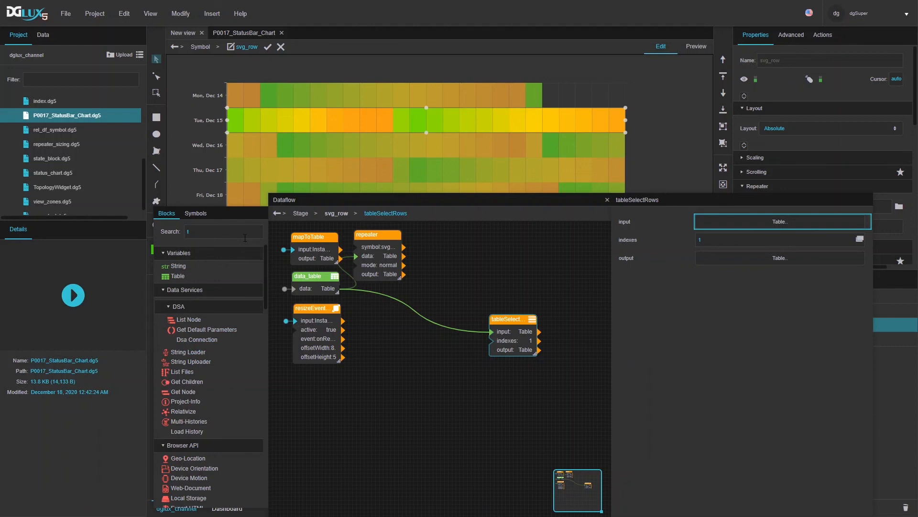
pyautogui.write('ab')
pyautogui.moveTo(180, 271); pyautogui.dragTo(481, 375)
pyautogui.moveTo(539, 349); pyautogui.dragTo(492, 388)
pyautogui.click(503, 375)
pyautogui.click(779, 241)
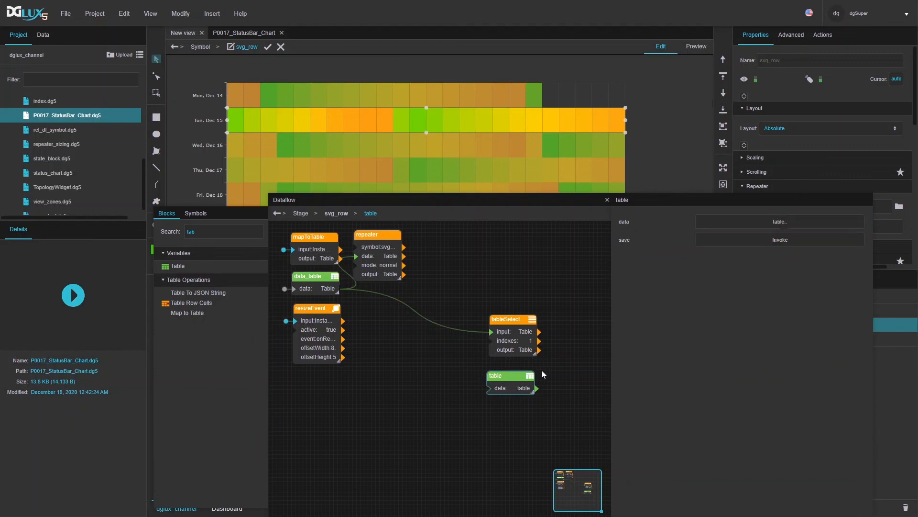
pyautogui.click(783, 222)
pyautogui.moveTo(529, 154); pyautogui.dragTo(647, 152)
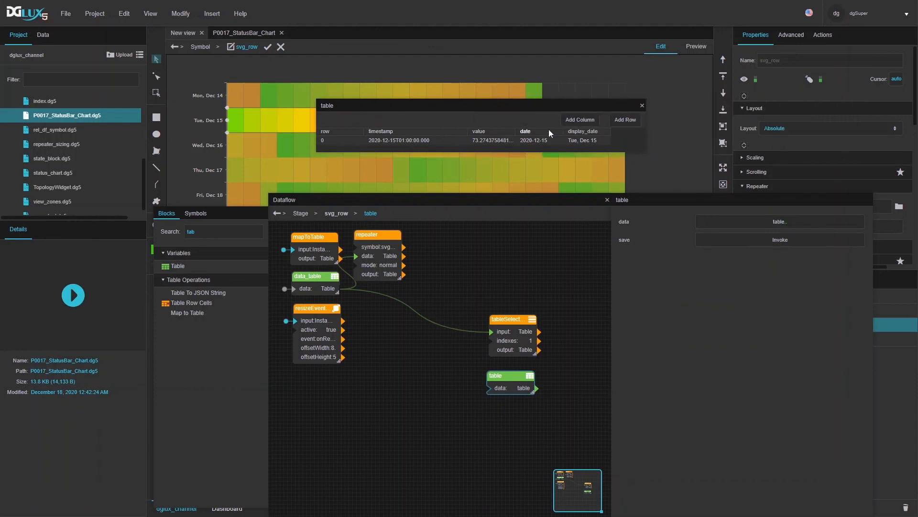
pyautogui.click(642, 107)
# Step: Cut the saved table block out of svg_row's dataflow and close the dataflow
pyautogui.click(513, 322)
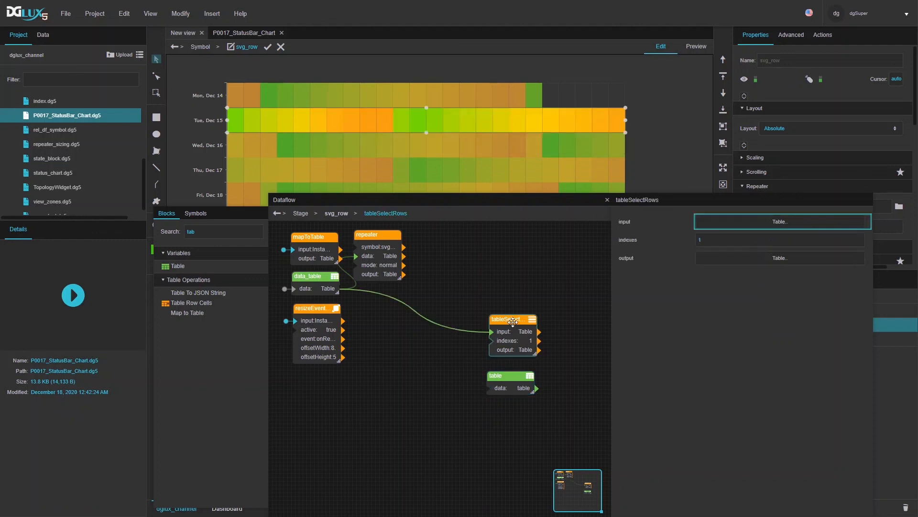
pyautogui.click(505, 375)
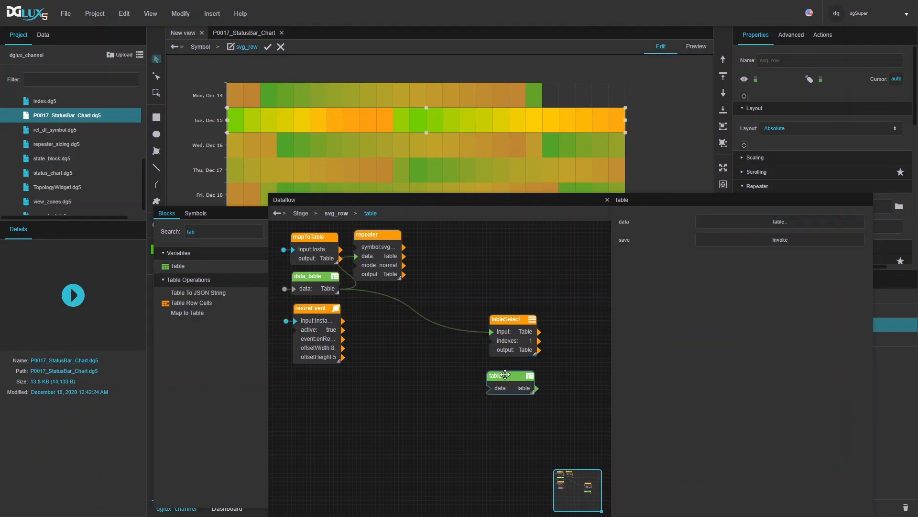
pyautogui.press('Delete')
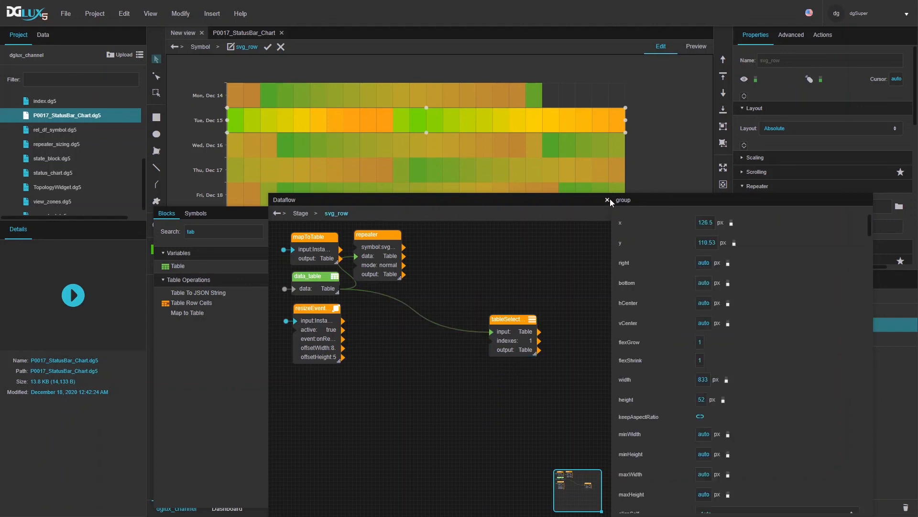
pyautogui.click(608, 200)
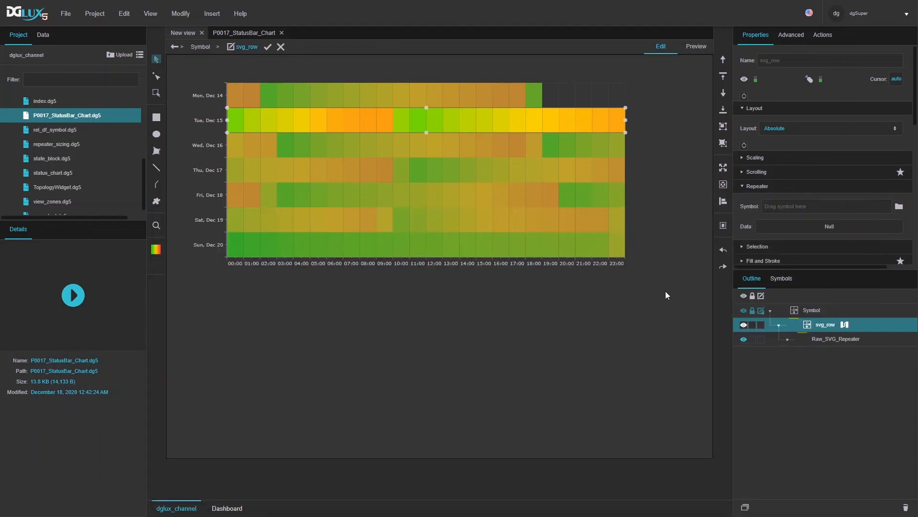
# Step: Open the svg_datatip symbol for editing and paste the saved table block into its dataflow
pyautogui.click(779, 278)
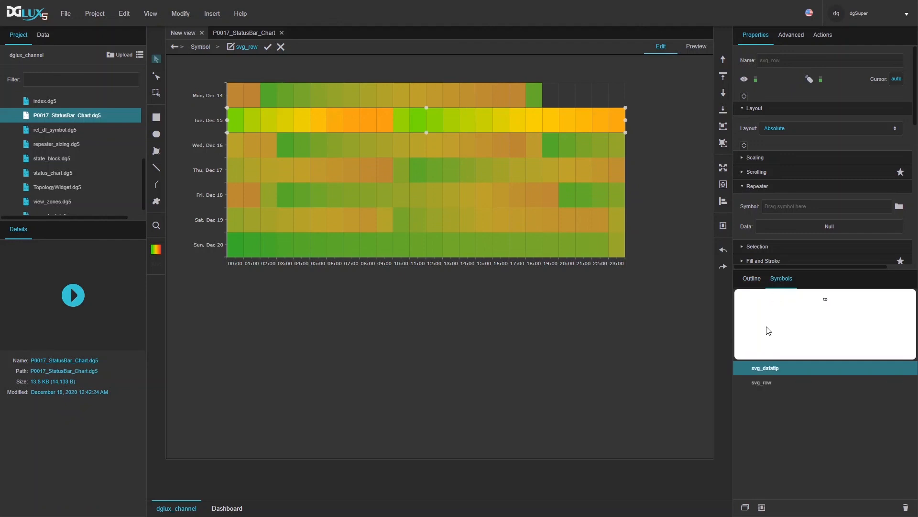
pyautogui.rightClick(771, 369)
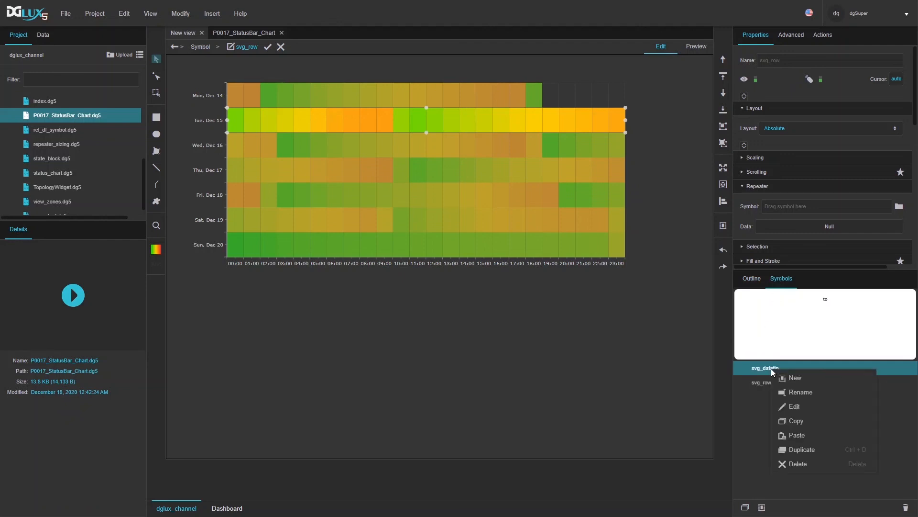
pyautogui.click(794, 407)
pyautogui.click(752, 278)
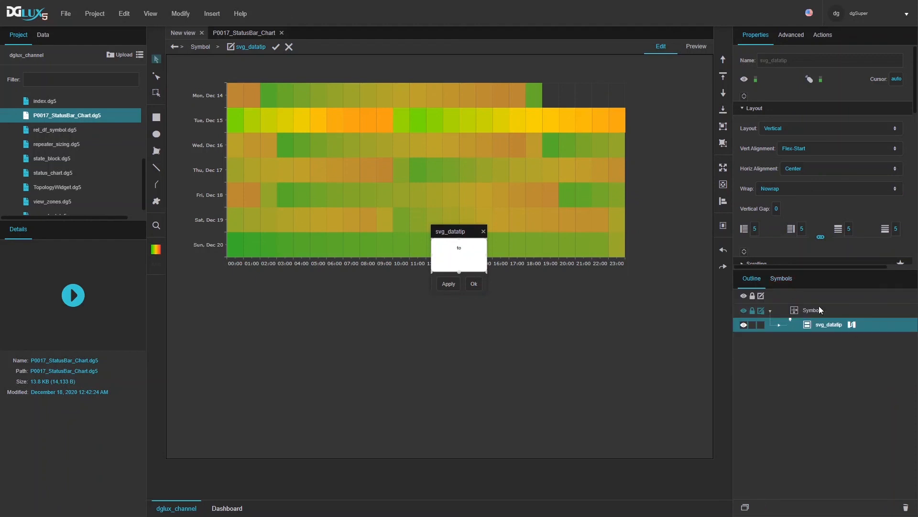
pyautogui.click(849, 325)
pyautogui.click(315, 240)
pyautogui.click(496, 345)
pyautogui.hotkey('ctrl', 'v')
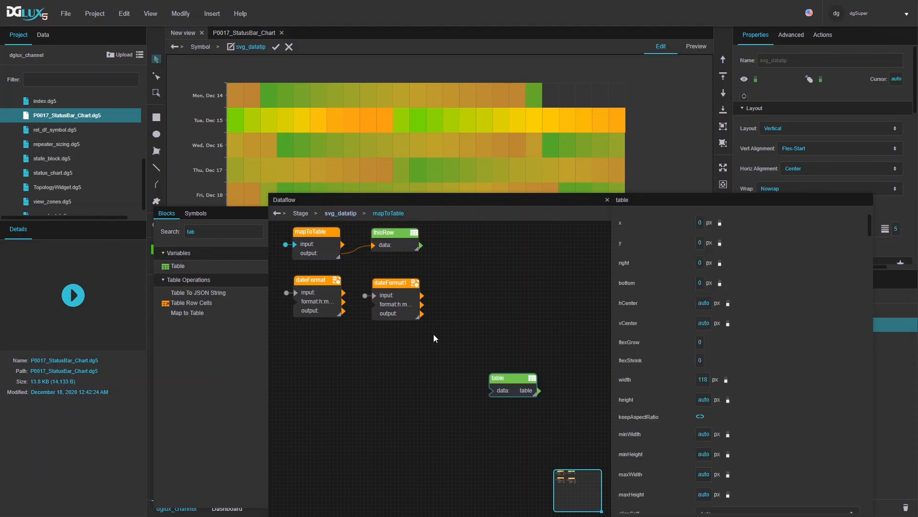
# Step: Feed the pasted table block's output into thisRow's data and open that data beside the svg_datatip preview and dataflow
pyautogui.moveTo(497, 377); pyautogui.dragTo(374, 245)
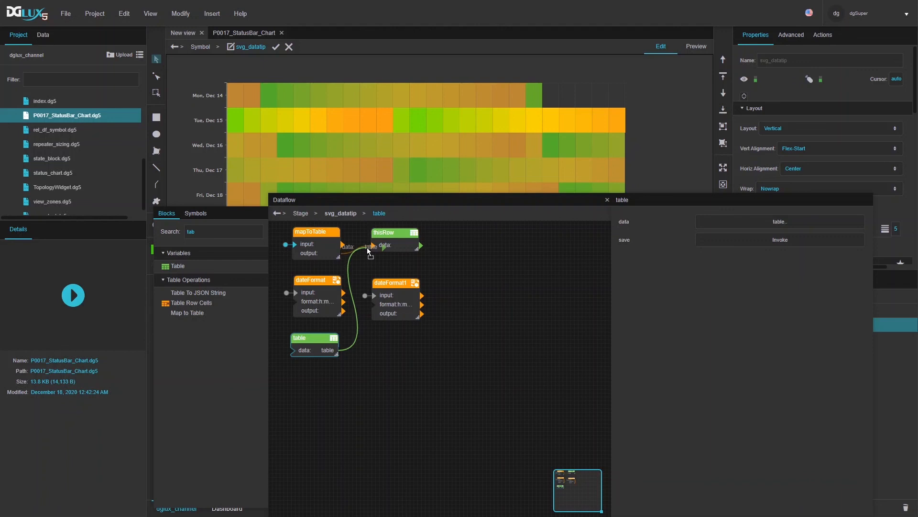
pyautogui.click(383, 232)
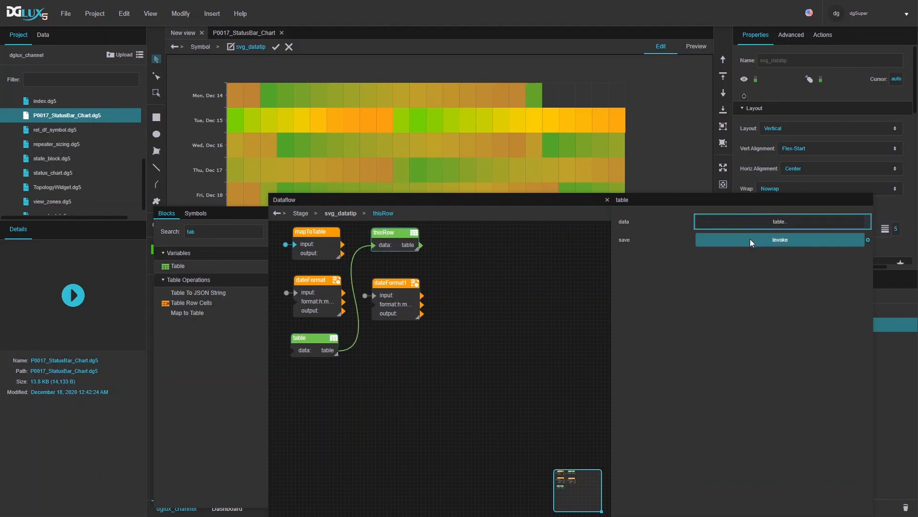
pyautogui.click(780, 221)
pyautogui.moveTo(472, 108); pyautogui.dragTo(560, 43)
pyautogui.moveTo(542, 204); pyautogui.dragTo(453, 259)
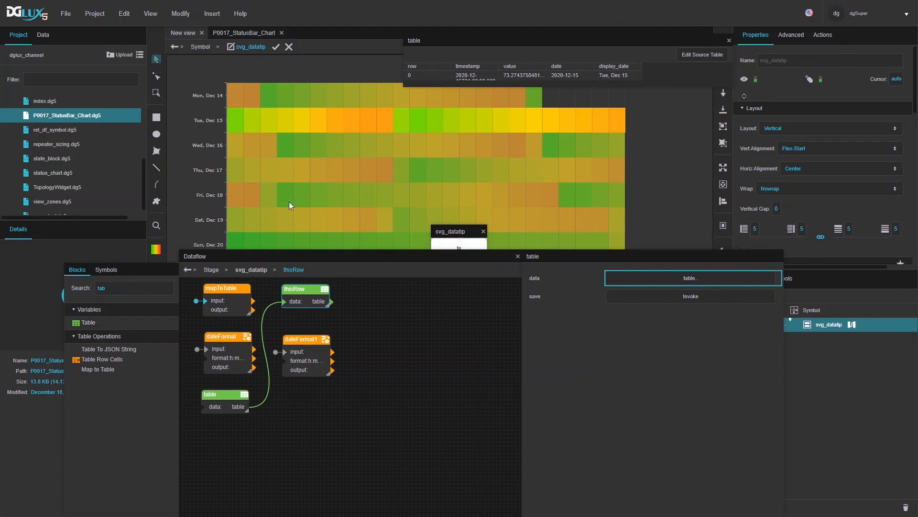
pyautogui.moveTo(462, 225); pyautogui.dragTo(473, 151)
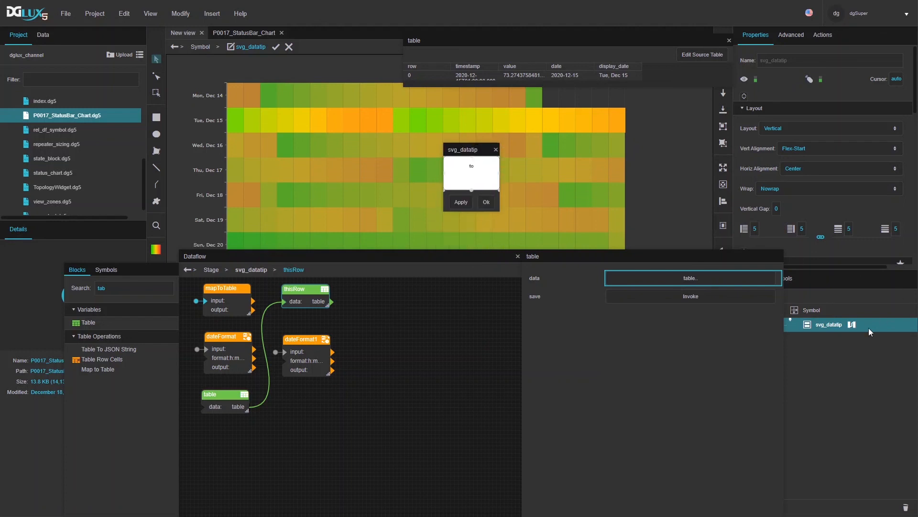
pyautogui.moveTo(783, 367); pyautogui.dragTo(726, 368)
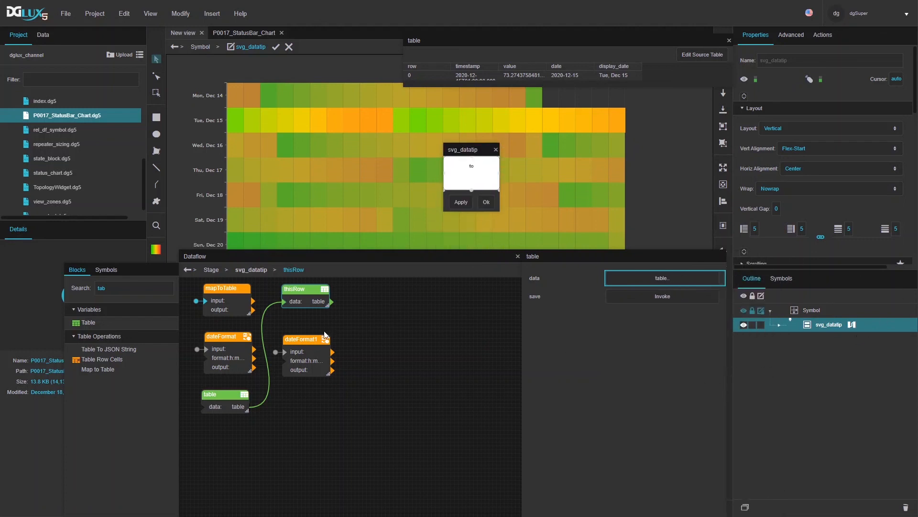
pyautogui.moveTo(348, 257); pyautogui.dragTo(375, 271)
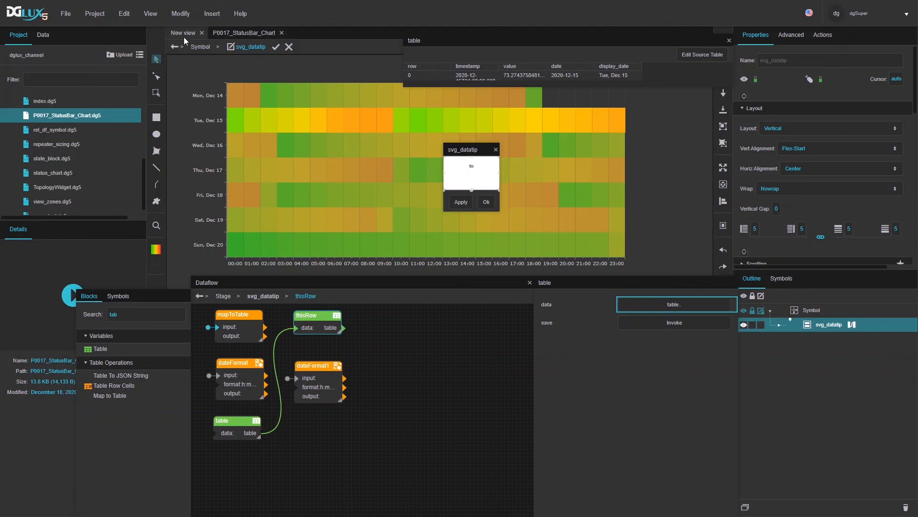
# Step: Add a string parameter named format to svg_datatip's symbol parameters and set it to #.00'%'
pyautogui.click(212, 13)
pyautogui.moveTo(214, 56)
pyautogui.click(180, 14)
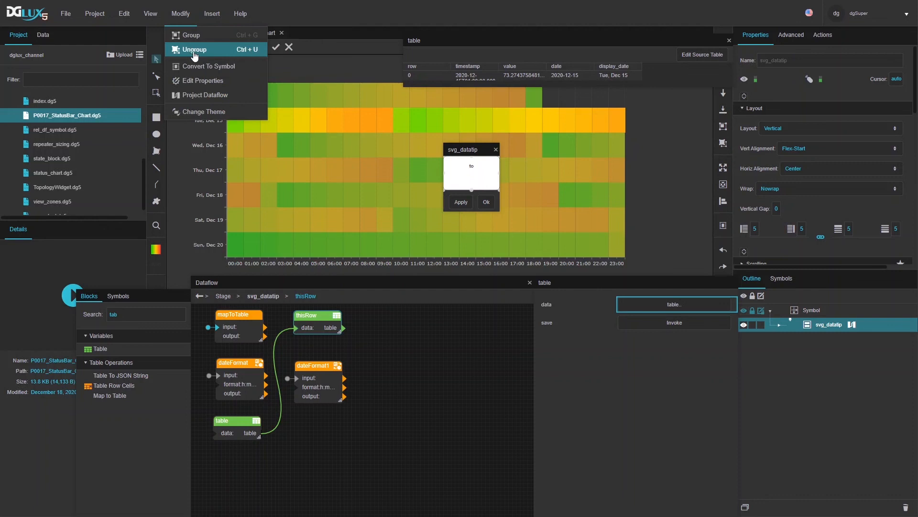
pyautogui.click(220, 80)
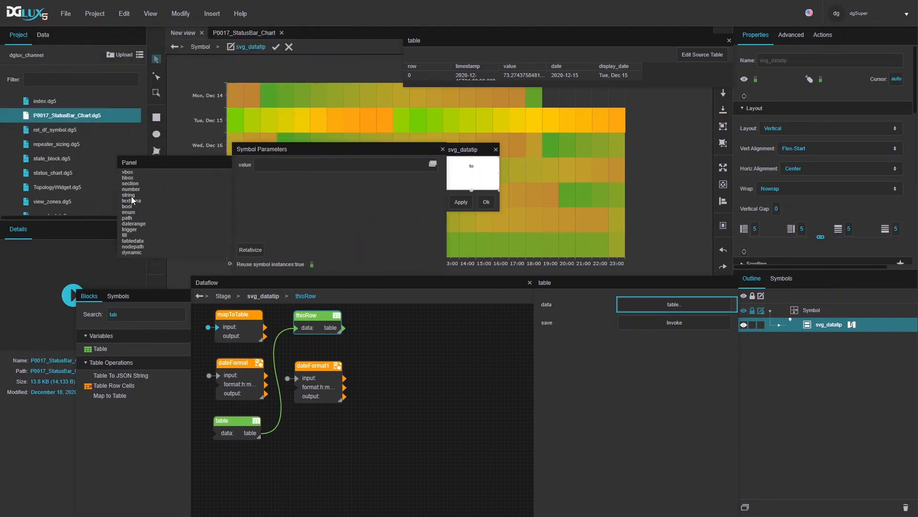
pyautogui.moveTo(129, 195); pyautogui.dragTo(246, 191)
pyautogui.doubleClick(249, 187)
pyautogui.write('format')
pyautogui.moveTo(376, 152); pyautogui.dragTo(335, 126)
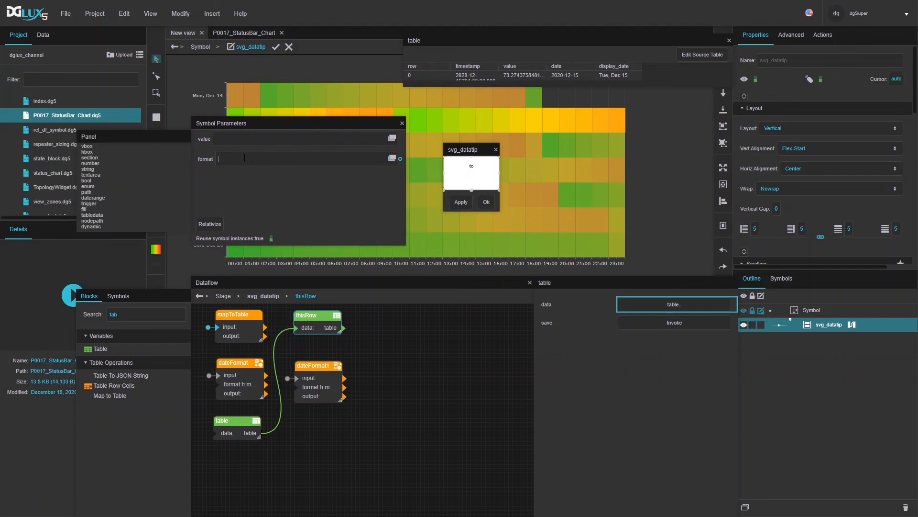
pyautogui.click(245, 158)
pyautogui.write('#')
pyautogui.write(".00'%'")
# Step: Select the datatip's first Text element and add a Format Number block to svg_datatip's dataflow
pyautogui.click(785, 326)
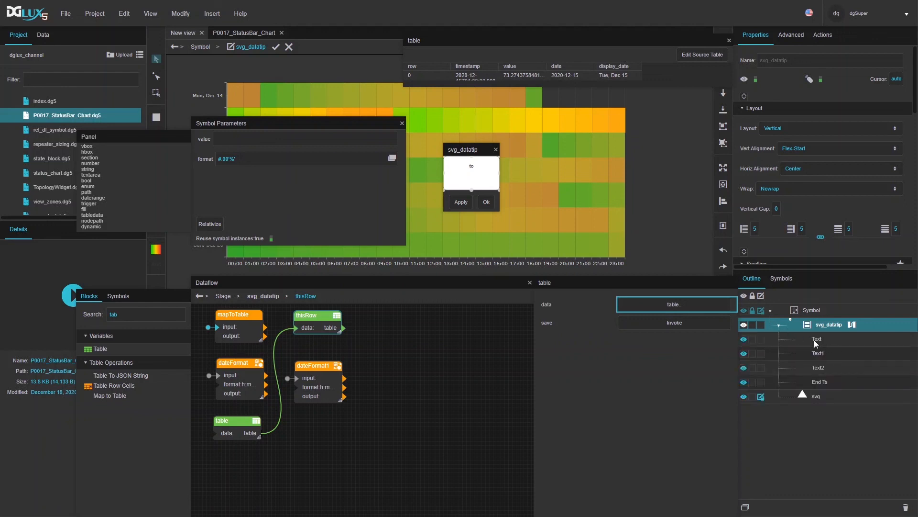
pyautogui.click(816, 343)
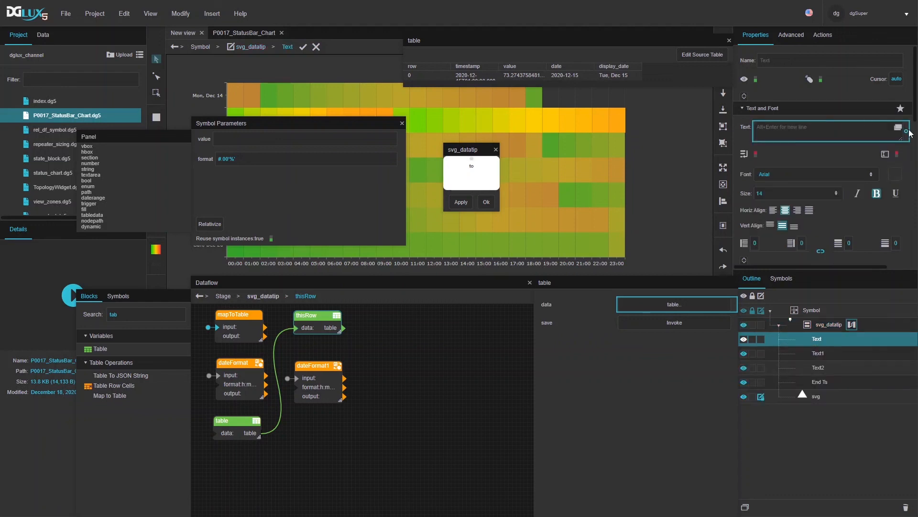
pyautogui.moveTo(908, 132)
pyautogui.doubleClick(165, 317)
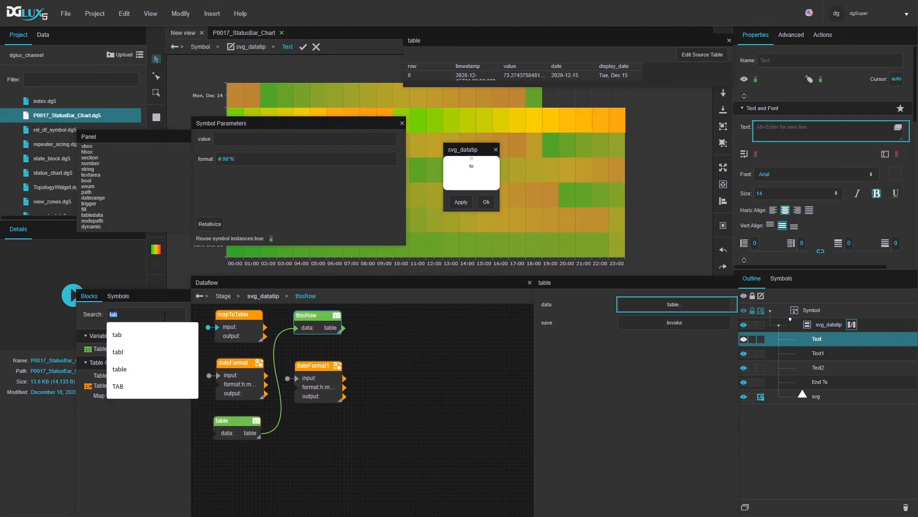
pyautogui.write('fo')
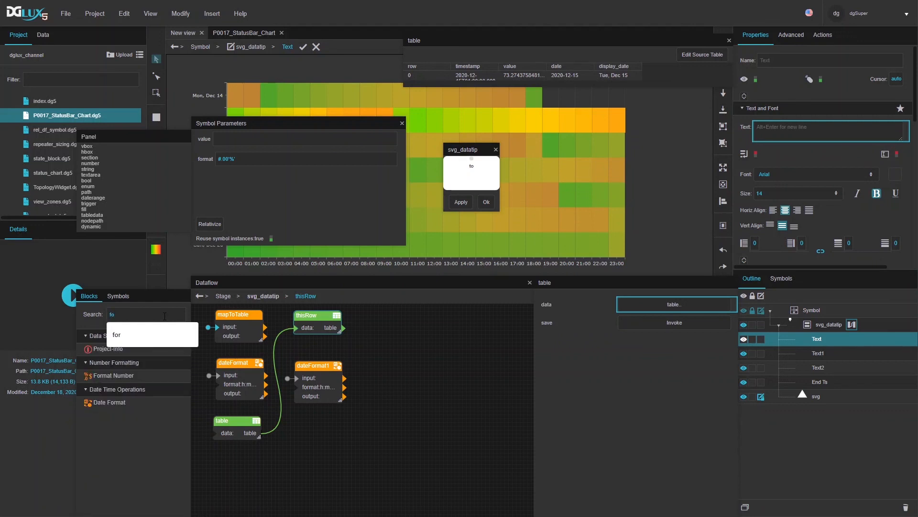
pyautogui.click(165, 336)
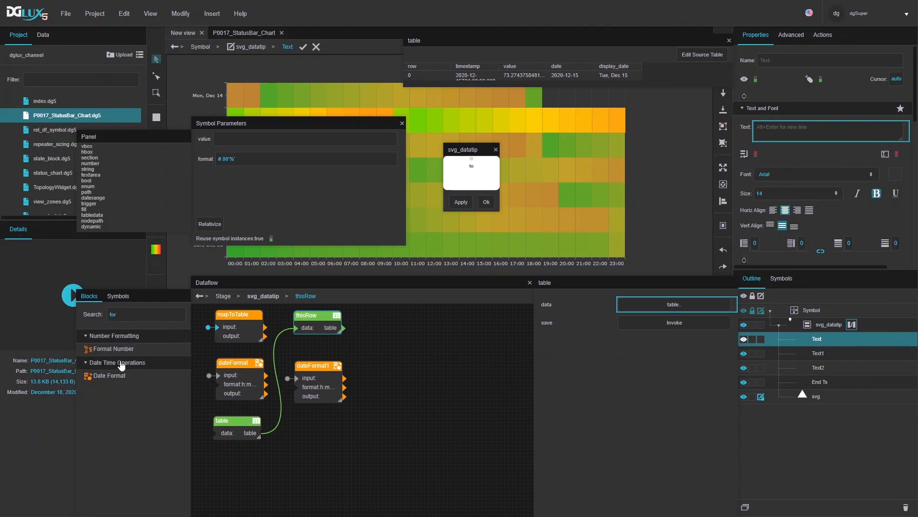
pyautogui.moveTo(123, 351); pyautogui.dragTo(389, 313)
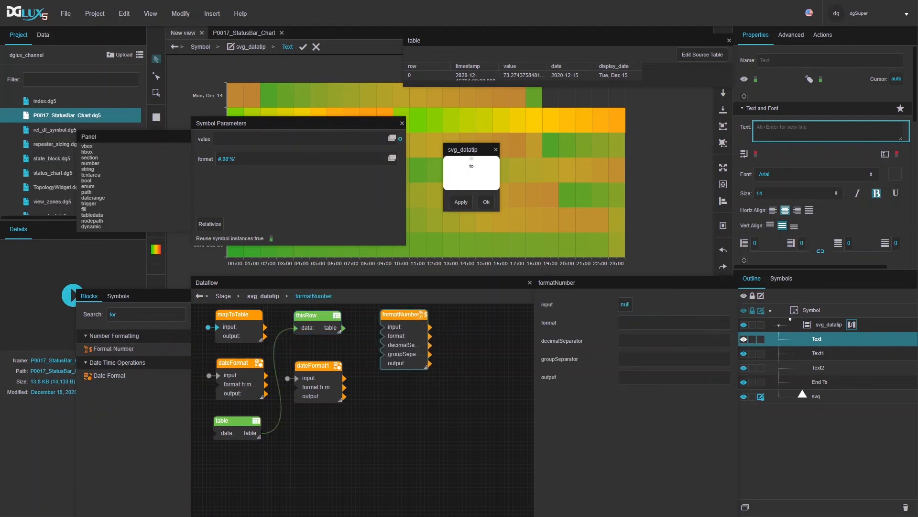
# Step: Bind the value and format parameters to the Format Number block's input and format, and its output to Text's text
pyautogui.moveTo(401, 139); pyautogui.dragTo(636, 324)
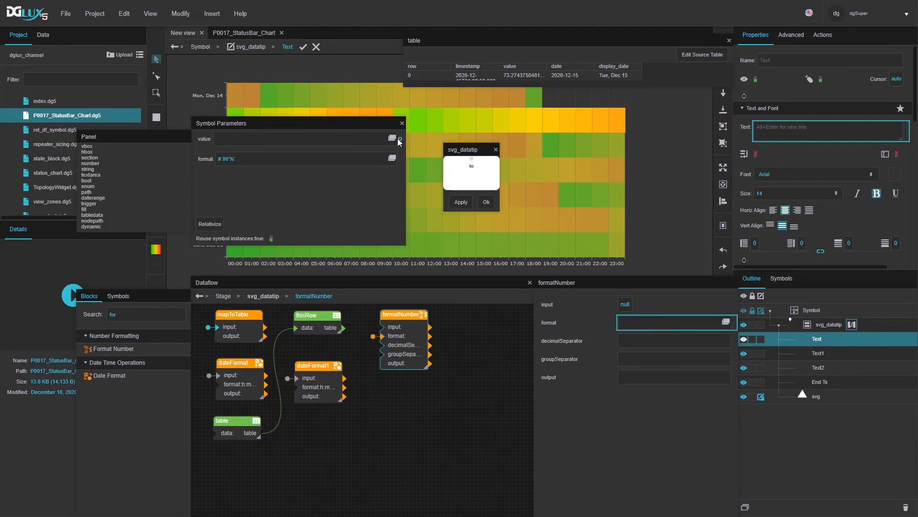
pyautogui.moveTo(400, 139); pyautogui.dragTo(627, 304)
pyautogui.moveTo(401, 163); pyautogui.dragTo(662, 323)
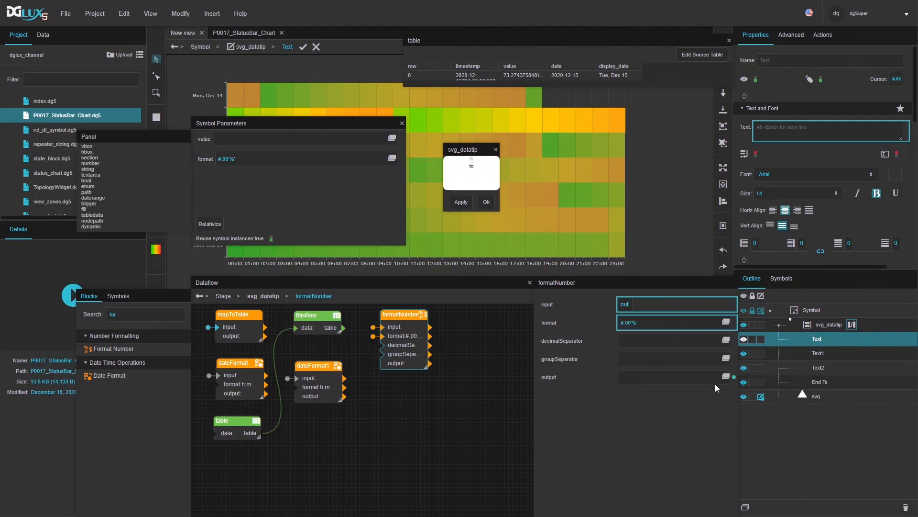
pyautogui.moveTo(735, 363); pyautogui.dragTo(796, 137)
# Step: Bind Text1's text to the display_date cell of thisRow's data
pyautogui.click(819, 354)
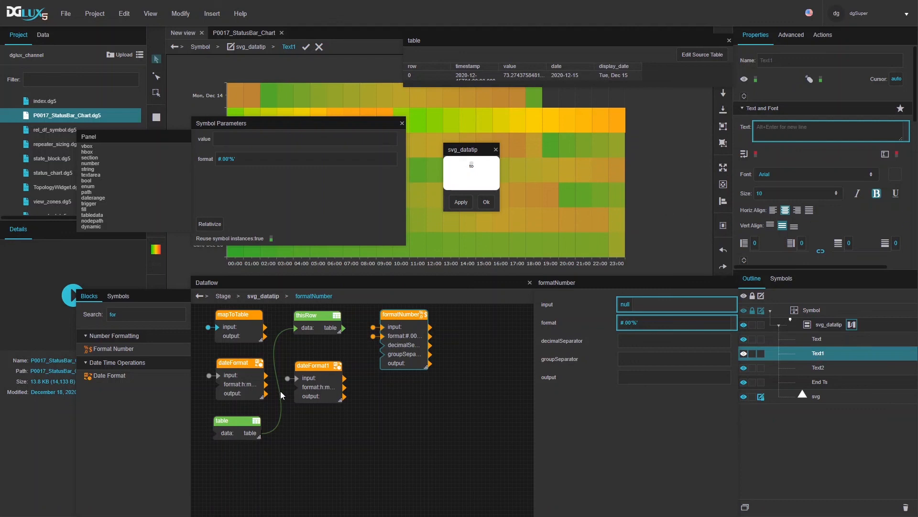
pyautogui.click(341, 326)
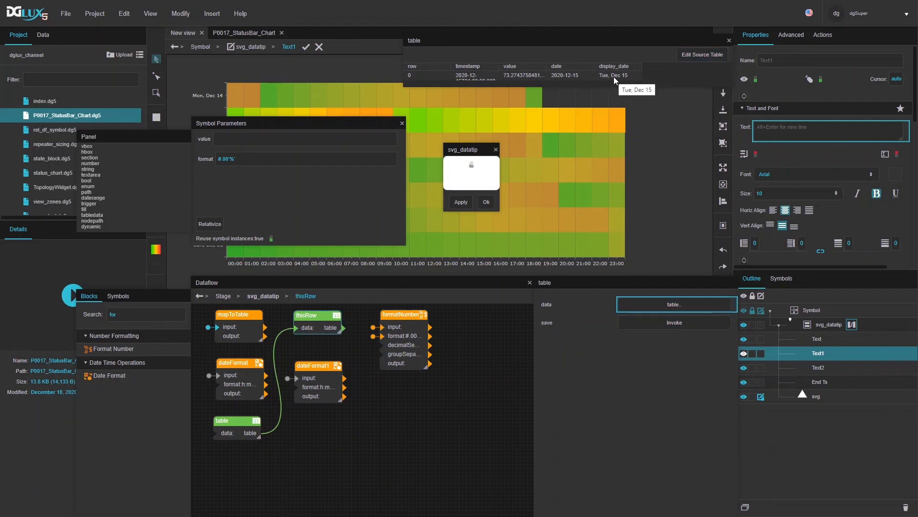
pyautogui.moveTo(625, 74); pyautogui.dragTo(803, 128)
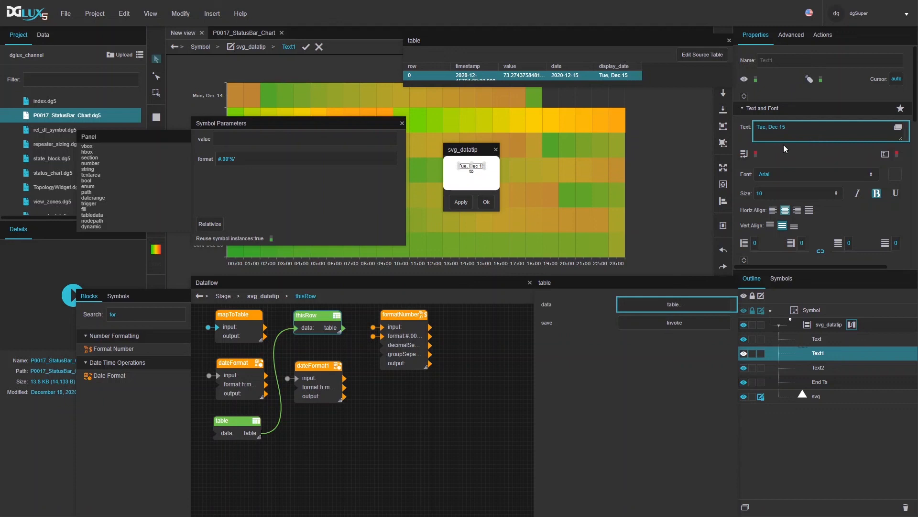
# Step: Add a Date Format block fed by the row's timestamp and set its timezone to auto
pyautogui.moveTo(402, 314); pyautogui.dragTo(307, 420)
pyautogui.doubleClick(155, 320)
pyautogui.write('d')
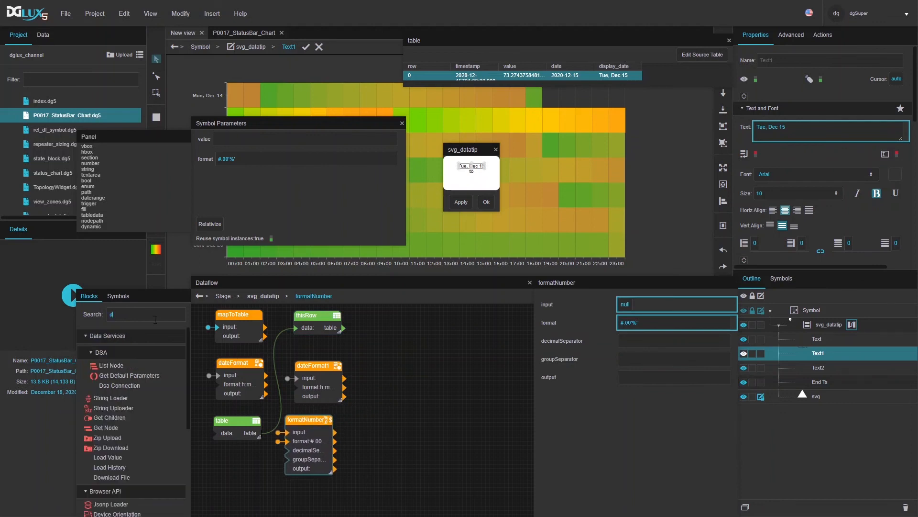
pyautogui.write('ate')
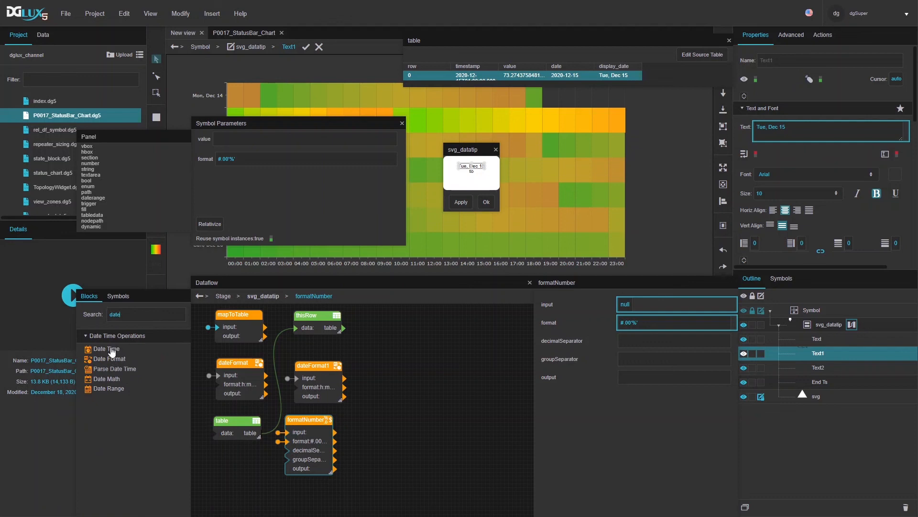
pyautogui.moveTo(111, 359); pyautogui.dragTo(405, 322)
pyautogui.moveTo(479, 76); pyautogui.dragTo(414, 338)
pyautogui.click(434, 353)
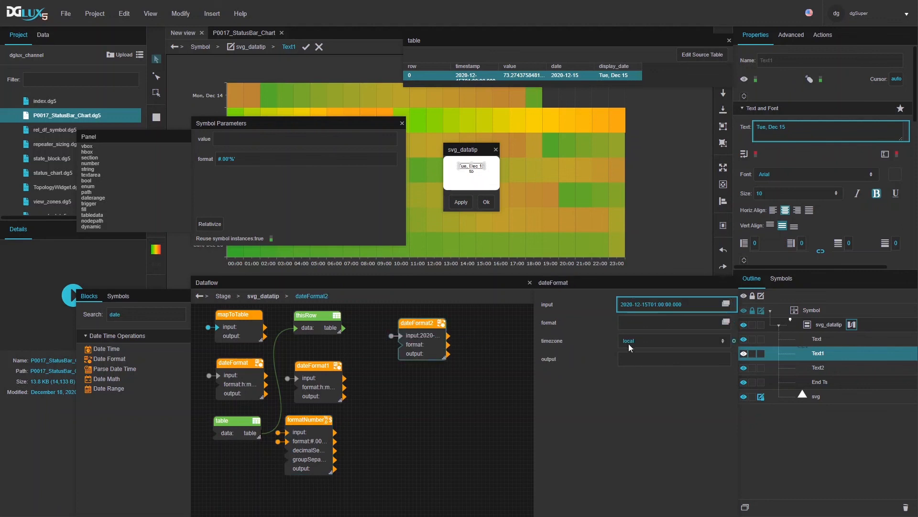
pyautogui.click(641, 340)
pyautogui.click(626, 371)
# Step: Set the new Date Format block's format to "h:mm a, MMM d" and bind its output to Text1's text
pyautogui.click(640, 325)
pyautogui.press('BackSpace')
pyautogui.write('mm a')
pyautogui.moveTo(424, 323); pyautogui.dragTo(424, 312)
pyautogui.moveTo(447, 341); pyautogui.dragTo(792, 126)
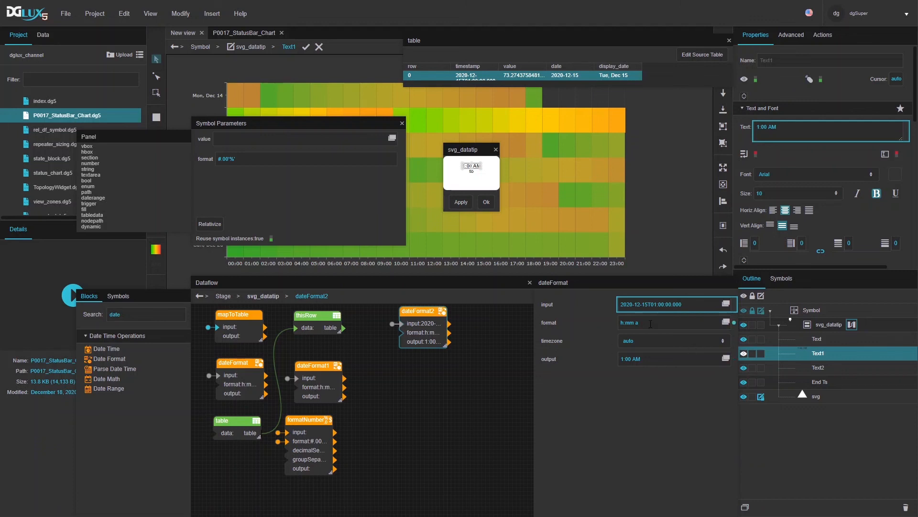
pyautogui.write('MMM d')
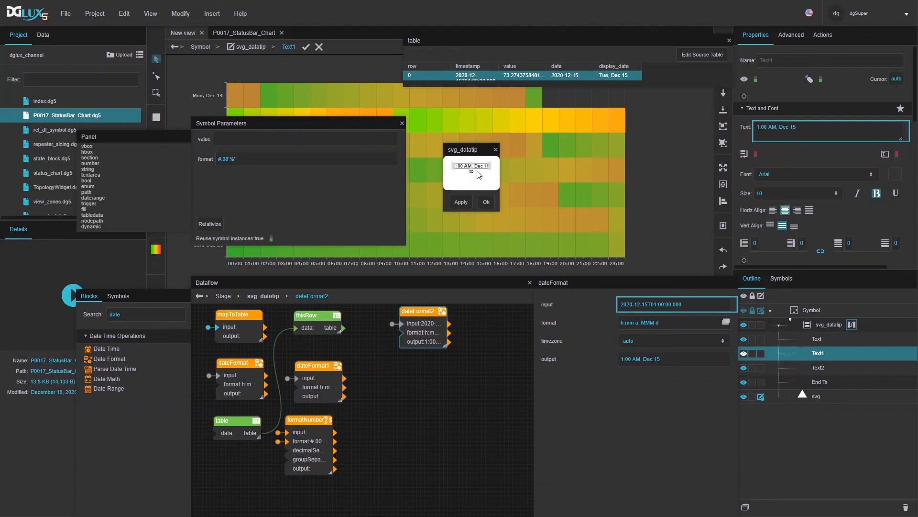
# Step: Add a Date Math block fed by the row's timestamp and set its hour to 1
pyautogui.doubleClick(128, 317)
pyautogui.write('date')
pyautogui.moveTo(106, 379); pyautogui.dragTo(410, 367)
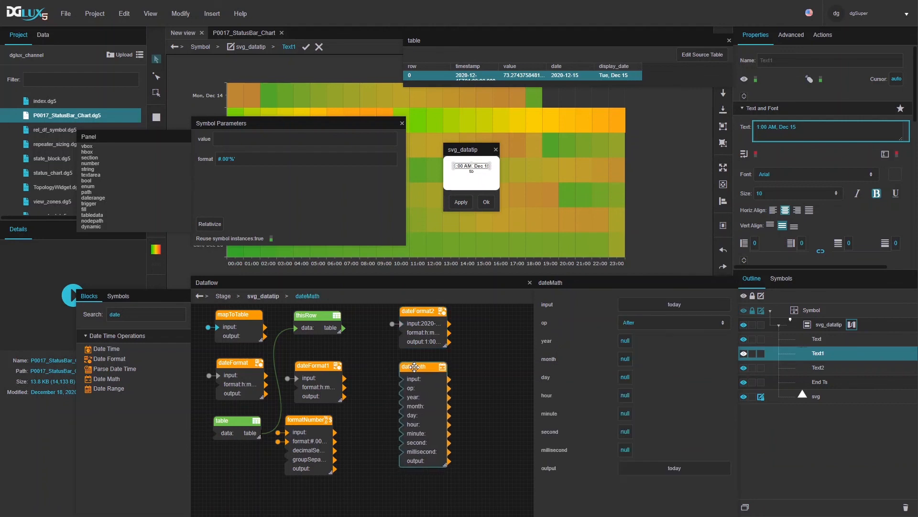
pyautogui.moveTo(472, 75); pyautogui.dragTo(664, 309)
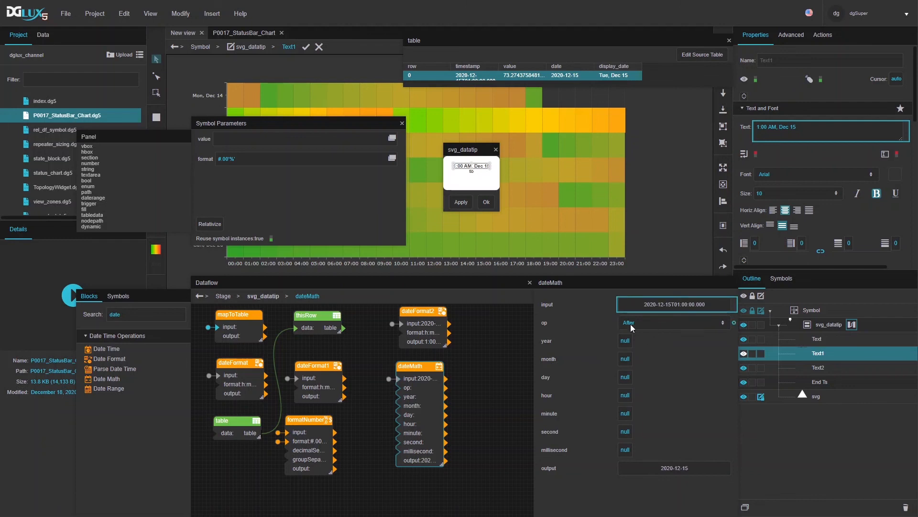
pyautogui.click(626, 395)
pyautogui.write('1')
pyautogui.press('Return')
# Step: Duplicate the Date Format block, feed it the Date Math output, bind it to End Ts's text and accept the symbol edits
pyautogui.moveTo(424, 313); pyautogui.dragTo(485, 364)
pyautogui.moveTo(421, 460); pyautogui.dragTo(467, 374)
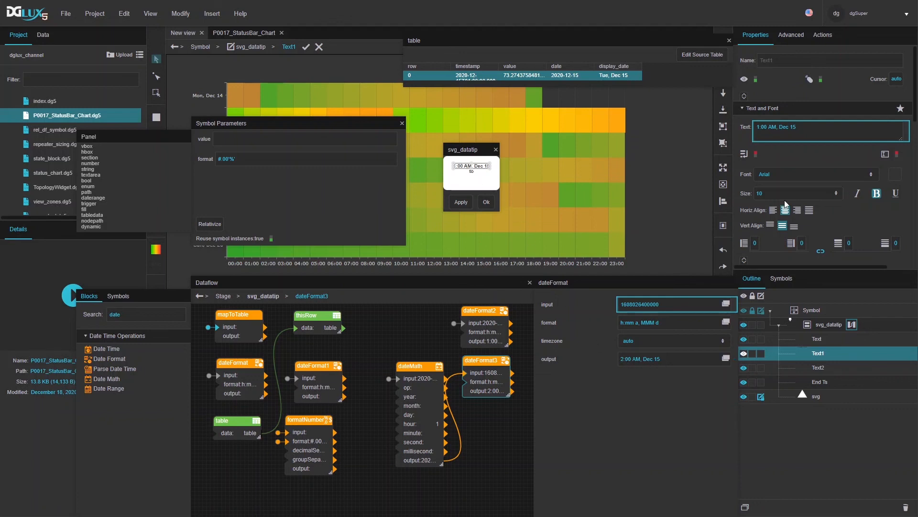
pyautogui.click(810, 382)
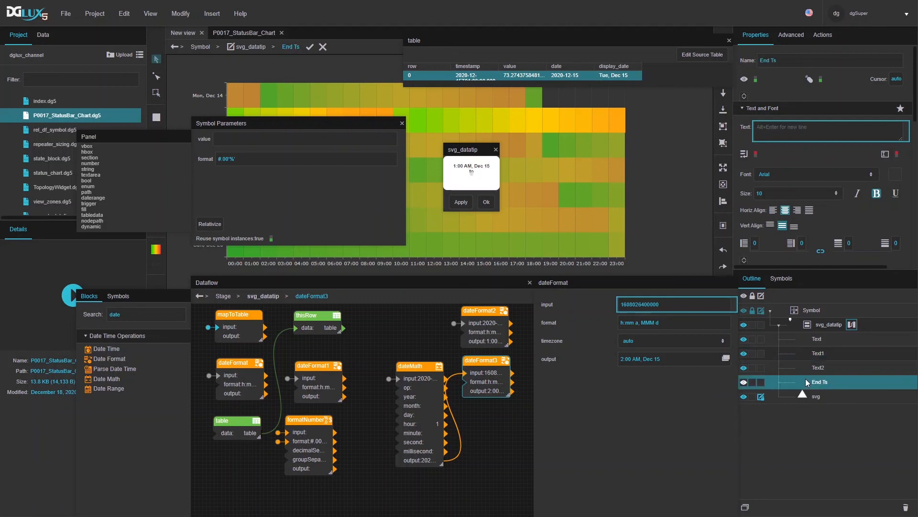
pyautogui.moveTo(734, 360); pyautogui.dragTo(770, 137)
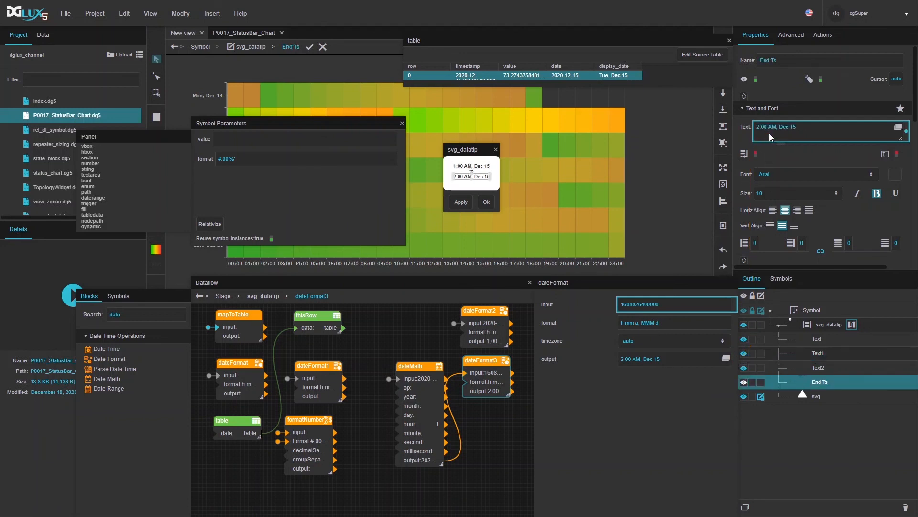
pyautogui.click(485, 203)
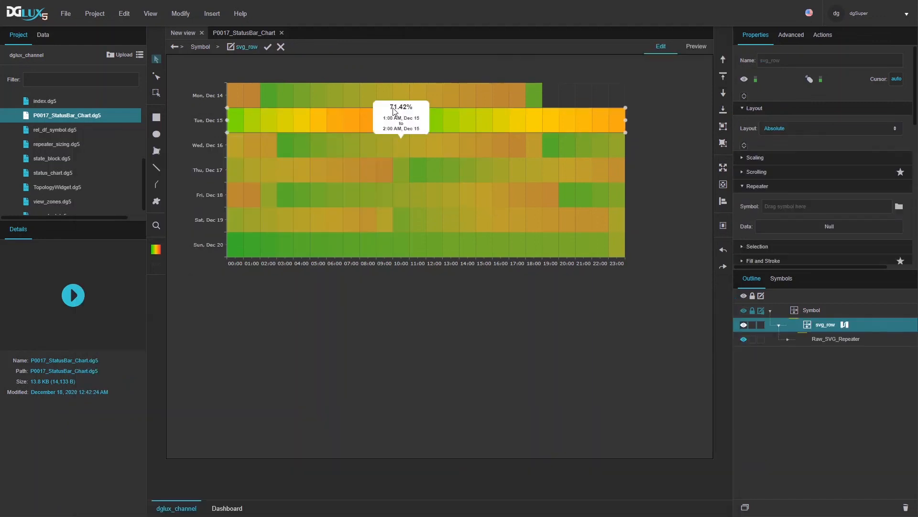
# Step: Inspect the Datatip Renderer's parameters and open Raw_SVG_Repeater's data table to check its columns
pyautogui.moveTo(346, 119)
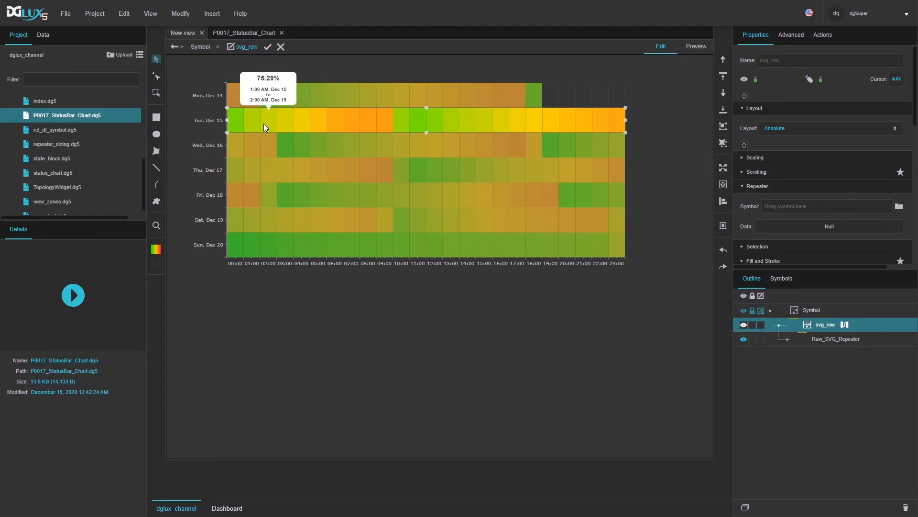
pyautogui.click(788, 339)
pyautogui.click(829, 353)
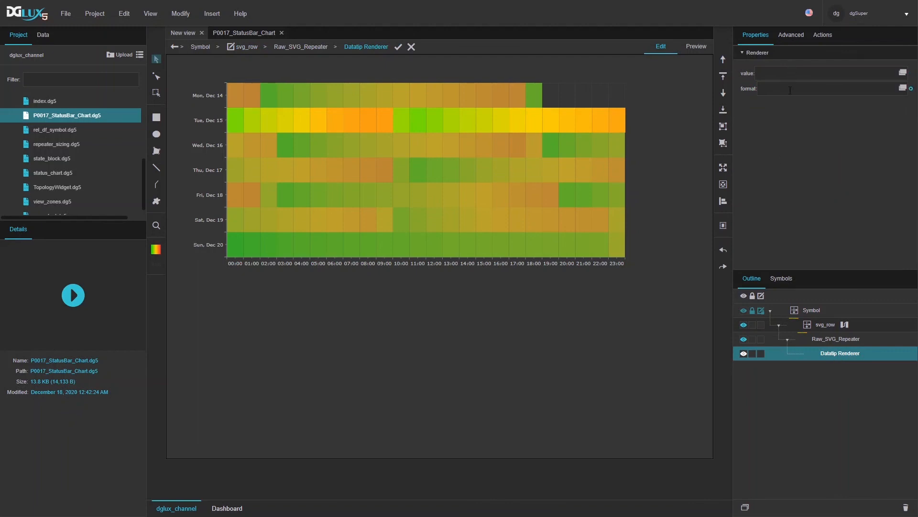
pyautogui.click(845, 339)
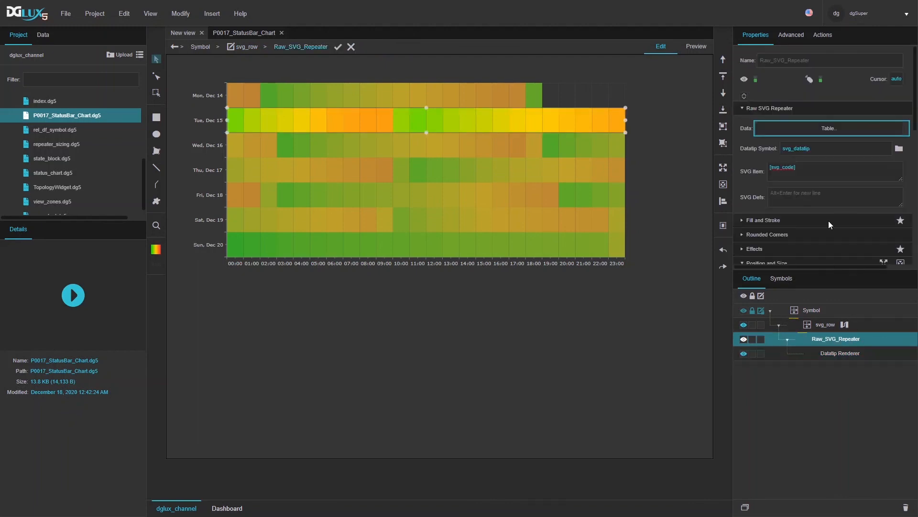
pyautogui.click(821, 125)
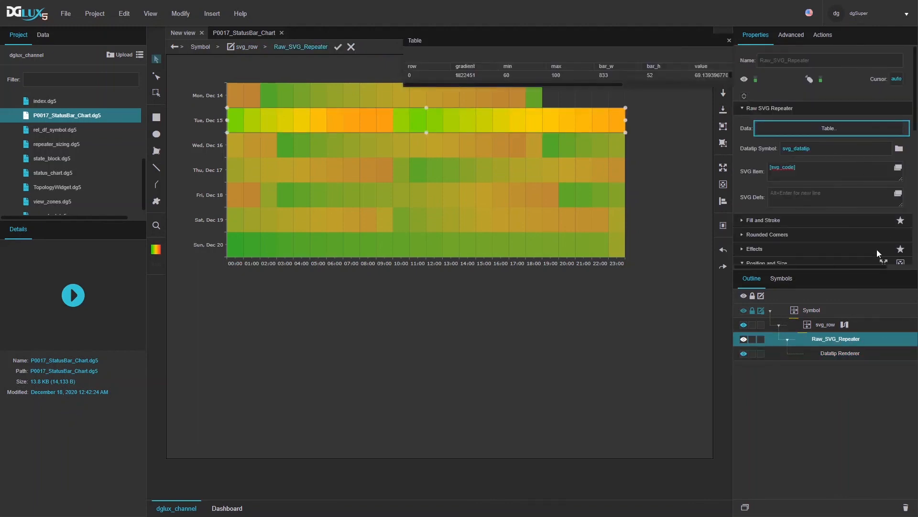
# Step: Bind the value column of the repeater's data table to the Datatip Renderer's value parameter and move the table window off the properties
pyautogui.click(836, 352)
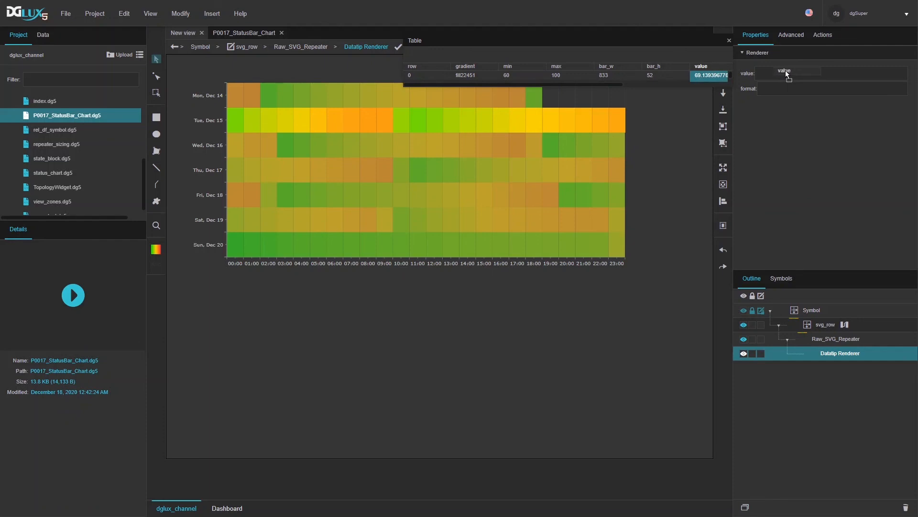
pyautogui.moveTo(785, 70); pyautogui.dragTo(786, 71)
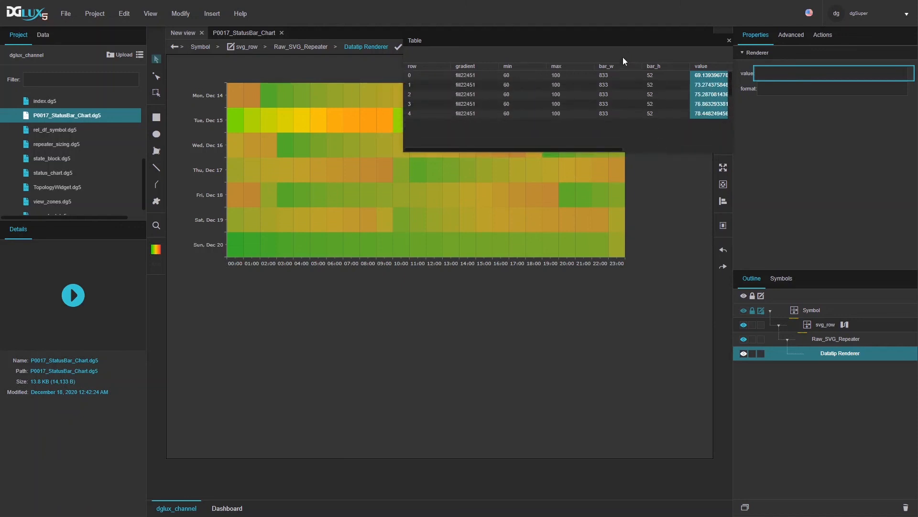
pyautogui.moveTo(620, 53); pyautogui.dragTo(524, 307)
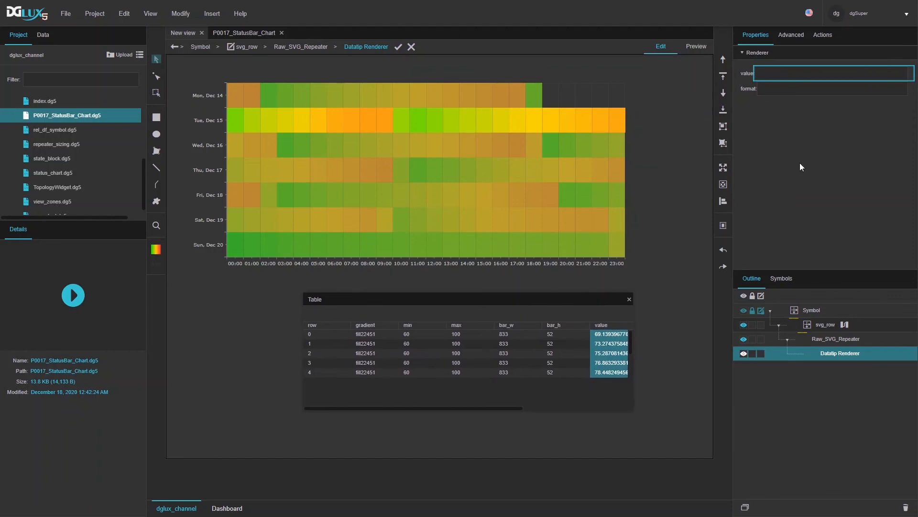
# Step: Bind the symbol's value_format parameter to the Datatip Renderer's format, close the open windows and accept the symbol edits
pyautogui.click(180, 14)
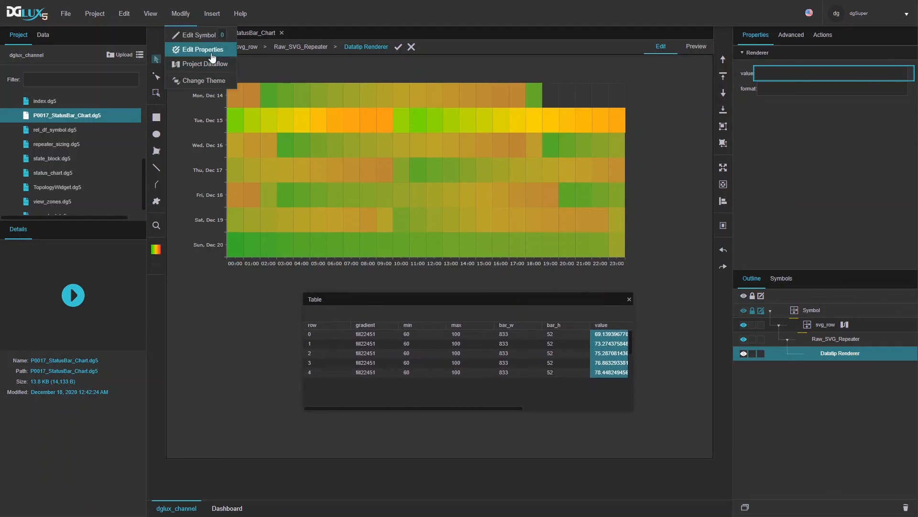
pyautogui.click(212, 56)
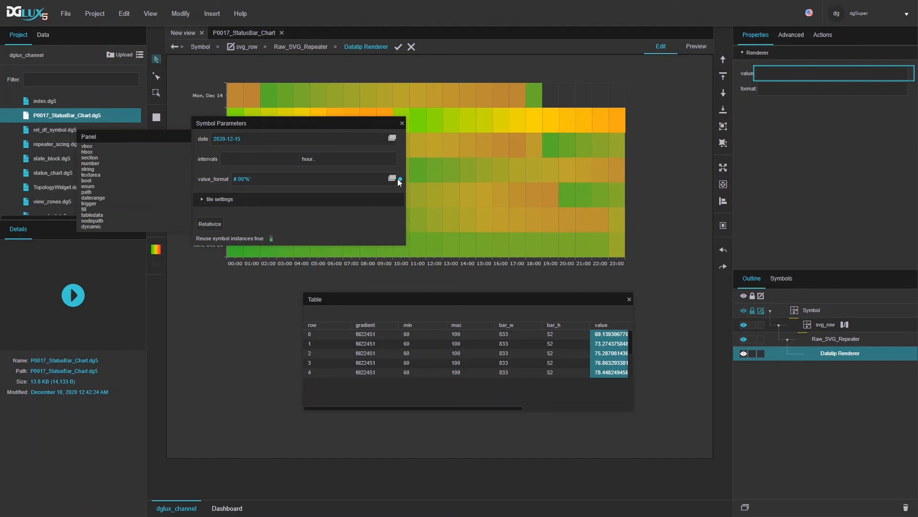
pyautogui.moveTo(527, 165); pyautogui.dragTo(793, 88)
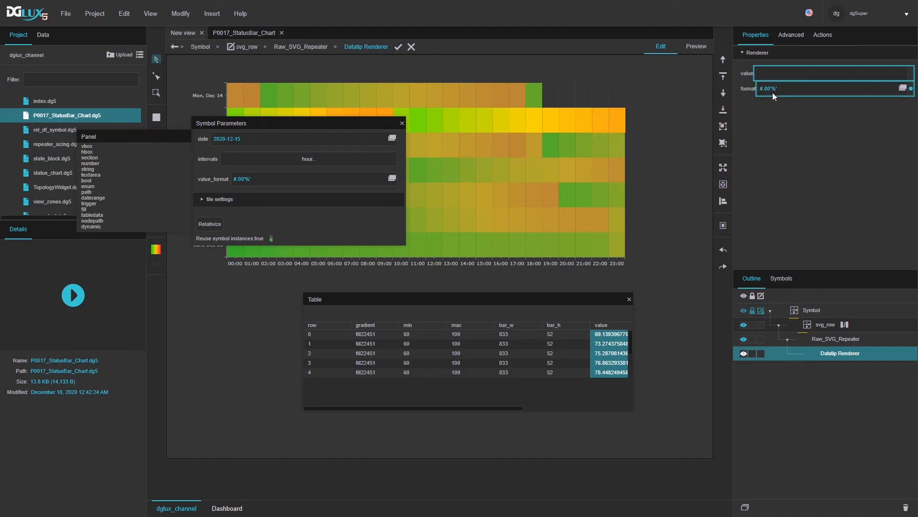
pyautogui.click(402, 123)
pyautogui.click(629, 299)
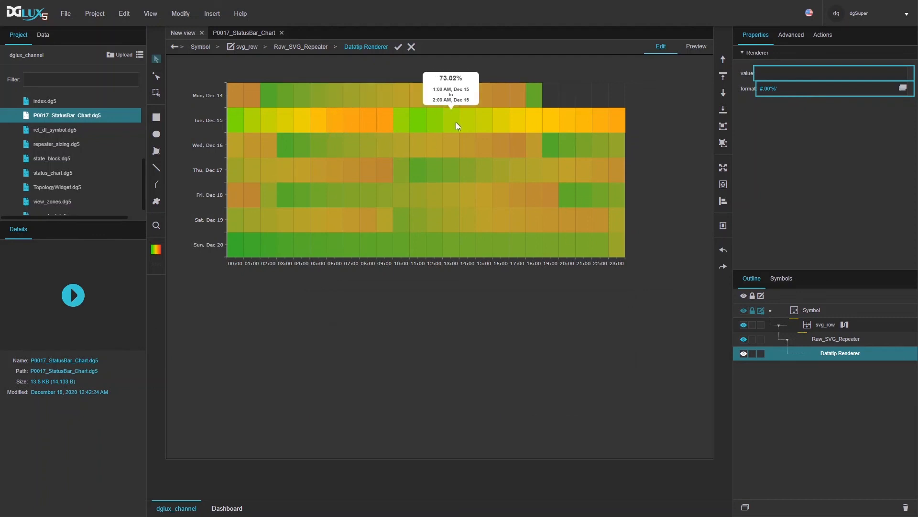
pyautogui.click(399, 47)
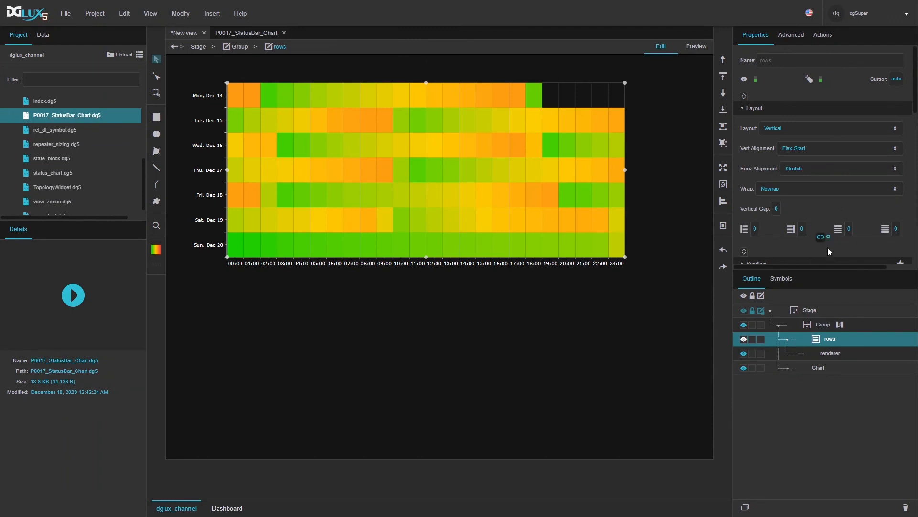
# Step: Set the rows container's vertical gap to 1, comparing the chart with and without the gap and checking a cell's datatip
pyautogui.scroll(-2, 810, 205)
pyautogui.click(778, 113)
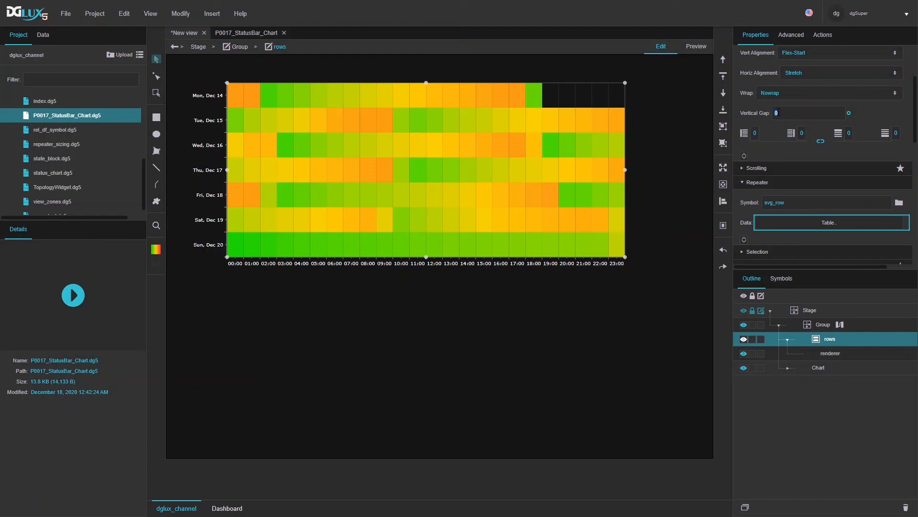
pyautogui.write('1')
pyautogui.press('Return')
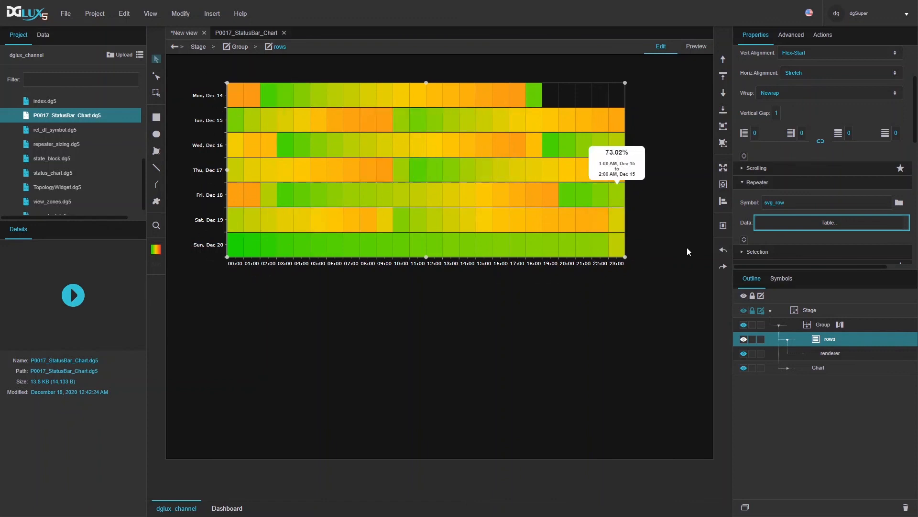
pyautogui.moveTo(623, 169)
pyautogui.mouseDown()
pyautogui.moveTo(673, 168)
pyautogui.moveTo(589, 170)
pyautogui.moveTo(625, 170)
pyautogui.mouseUp()
pyautogui.moveTo(419, 99)
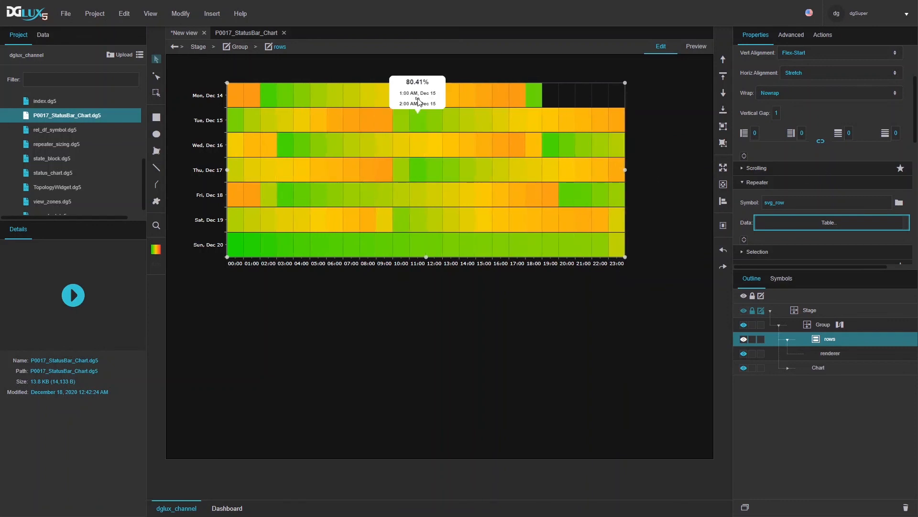
pyautogui.hotkey('ctrl', 'z')
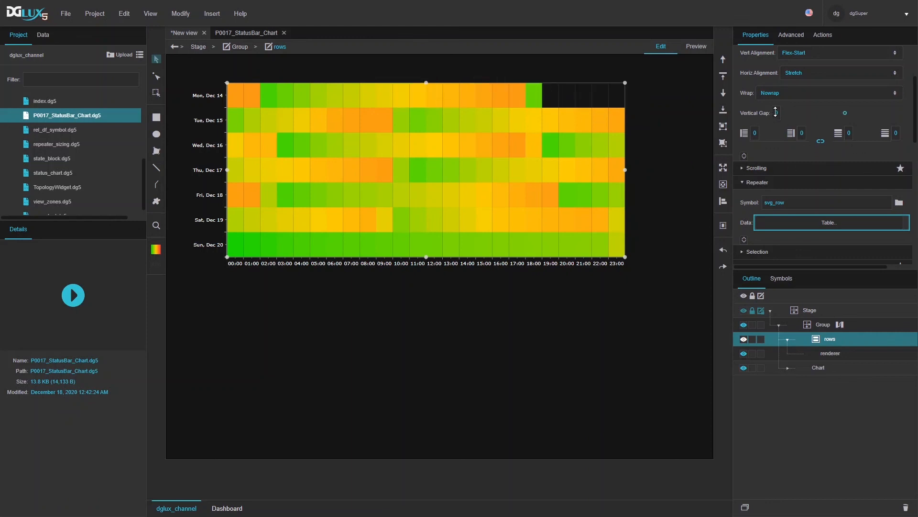
pyautogui.moveTo(777, 112); pyautogui.dragTo(777, 110)
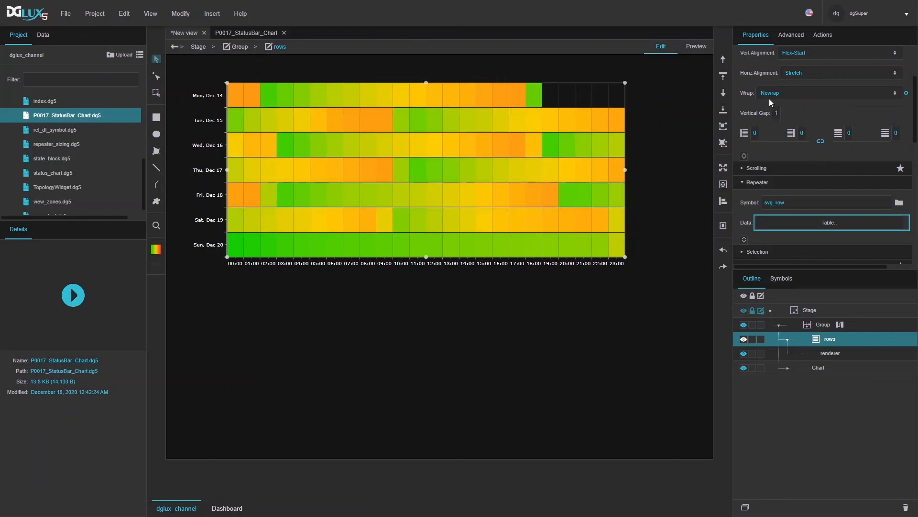
# Step: Widen the chart's Group to 1021 px and collapse its contents in the outline
pyautogui.scroll(5, 794, 126)
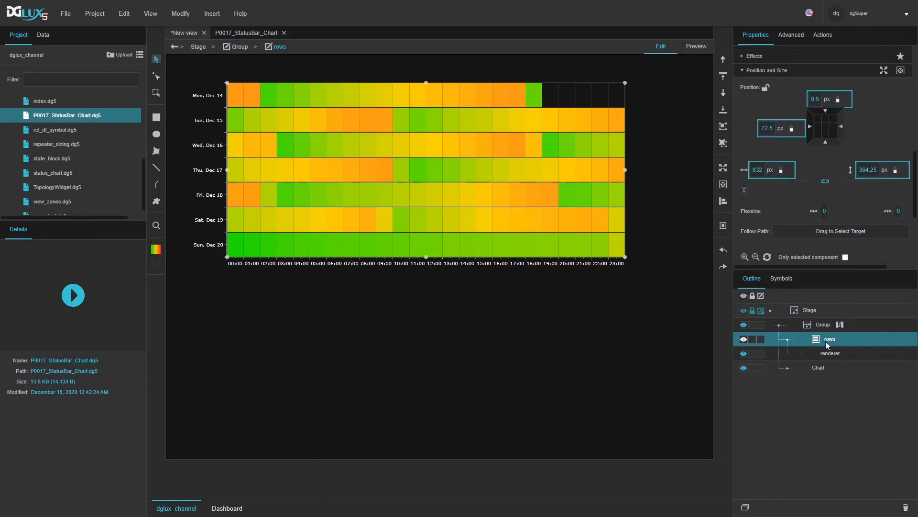
pyautogui.click(812, 324)
pyautogui.moveTo(627, 178)
pyautogui.mouseDown()
pyautogui.moveTo(667, 180)
pyautogui.moveTo(587, 185)
pyautogui.moveTo(628, 184)
pyautogui.mouseUp()
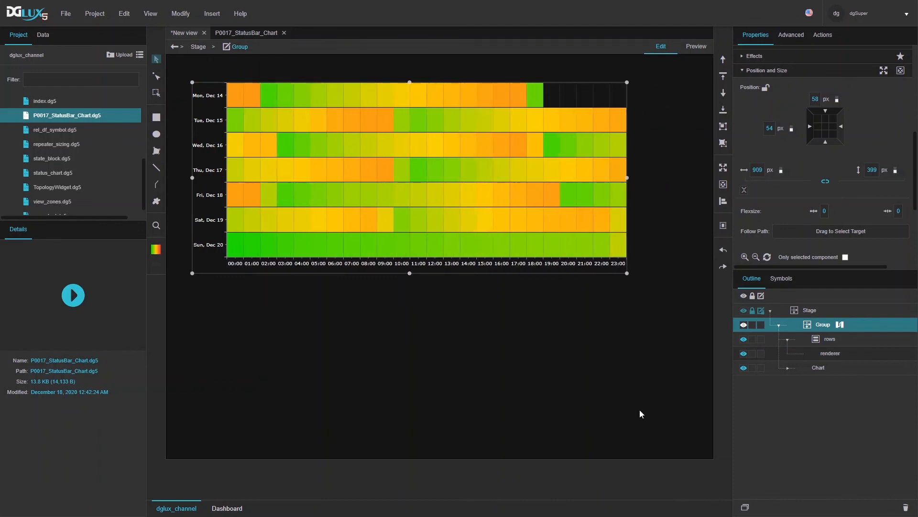
pyautogui.click(779, 326)
pyautogui.moveTo(627, 178); pyautogui.dragTo(680, 177)
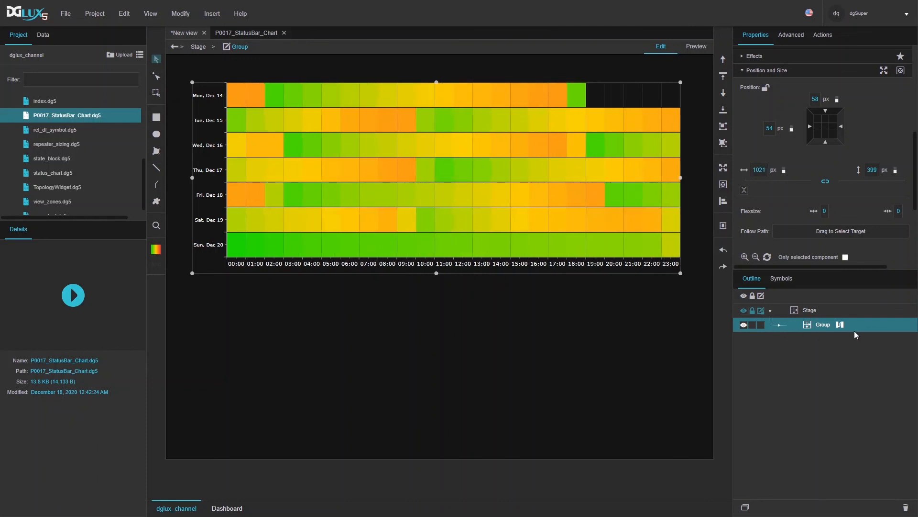
# Step: Review the history path and other loadHistory settings in the Group's dataflow, plus the rows renderer's parameters, for values worth exposing
pyautogui.click(841, 325)
pyautogui.click(247, 351)
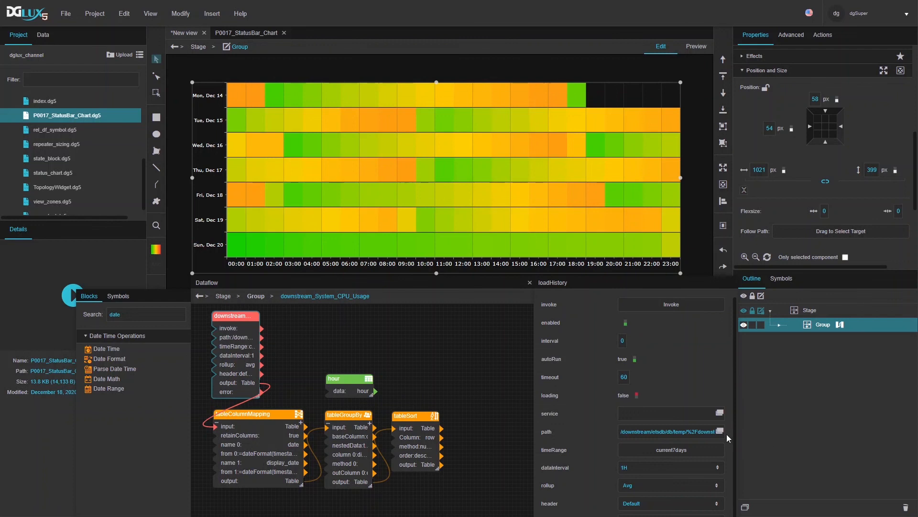
pyautogui.scroll(-1, 618, 454)
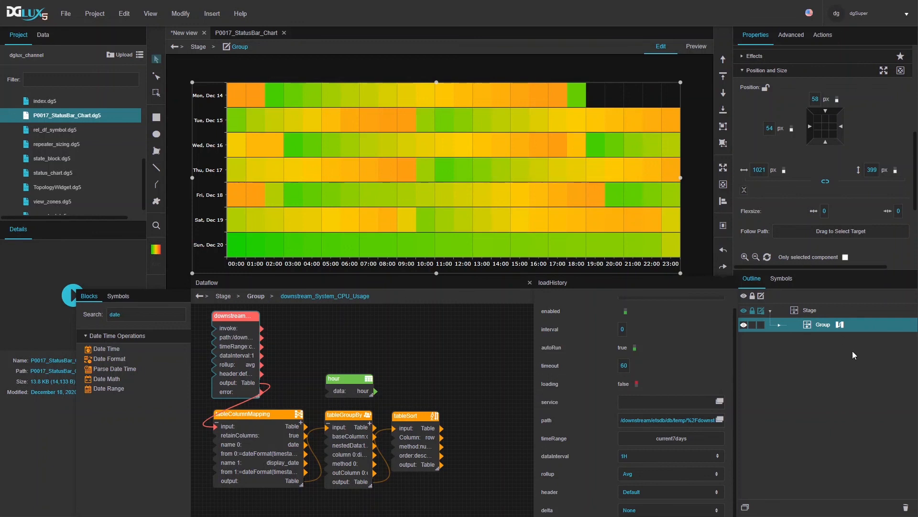
pyautogui.click(780, 325)
pyautogui.click(838, 354)
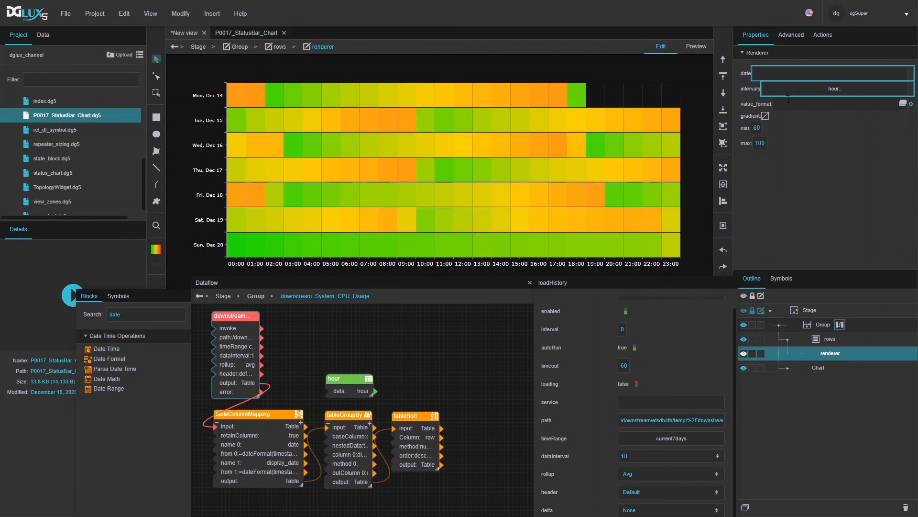
pyautogui.click(530, 284)
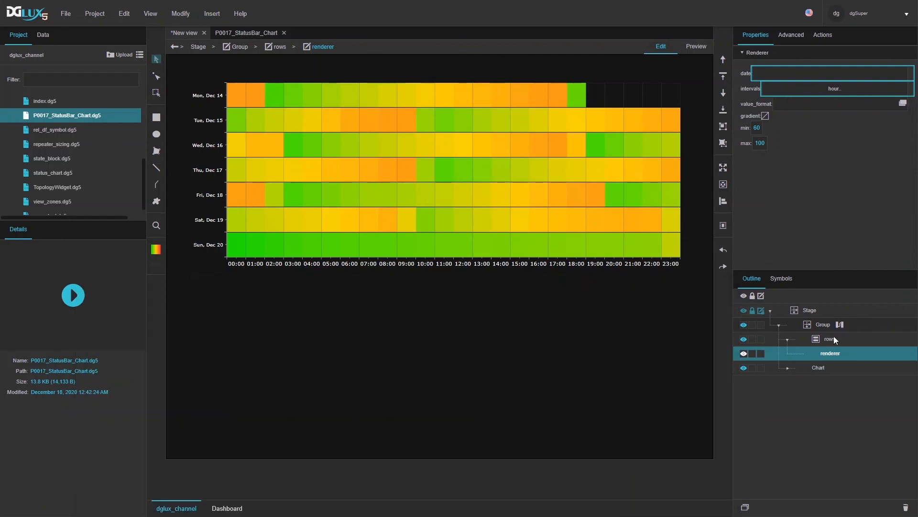
# Step: Convert the Group into a symbol named heatmap_chart
pyautogui.click(825, 327)
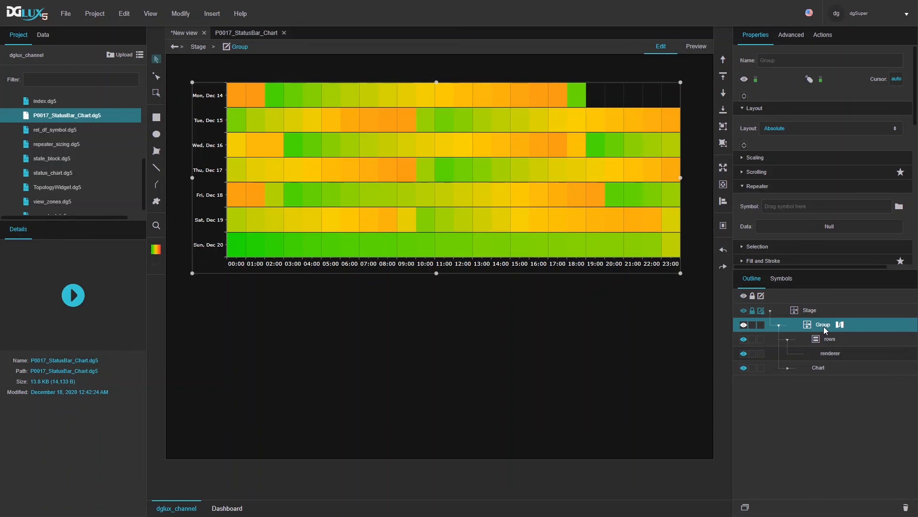
pyautogui.rightClick(824, 326)
pyautogui.click(785, 497)
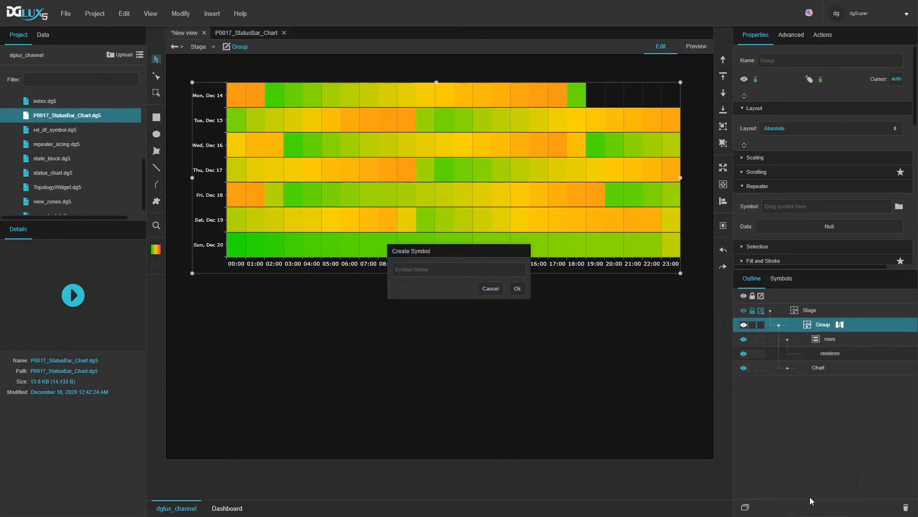
pyautogui.write('heatmap_chart')
pyautogui.press('Return')
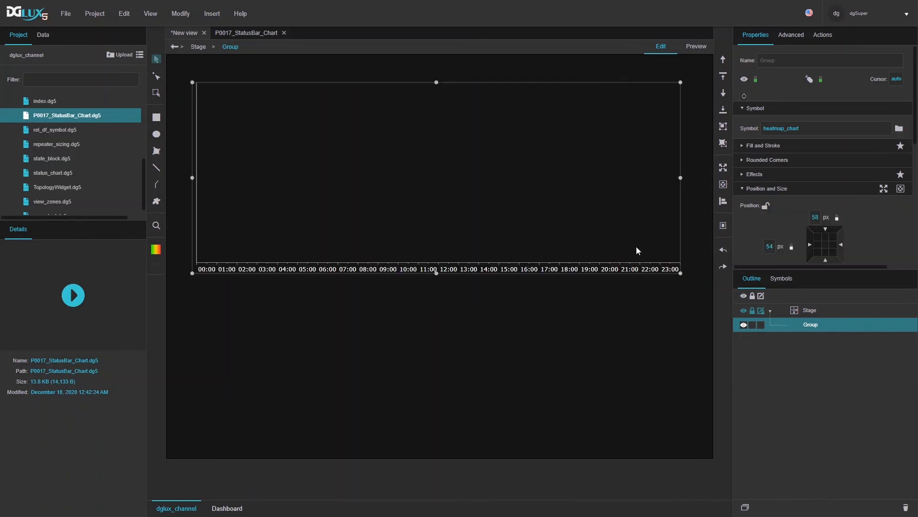
# Step: Open the heatmap_chart symbol for editing and bring up its symbol parameters editor below the chart
pyautogui.rightClick(605, 220)
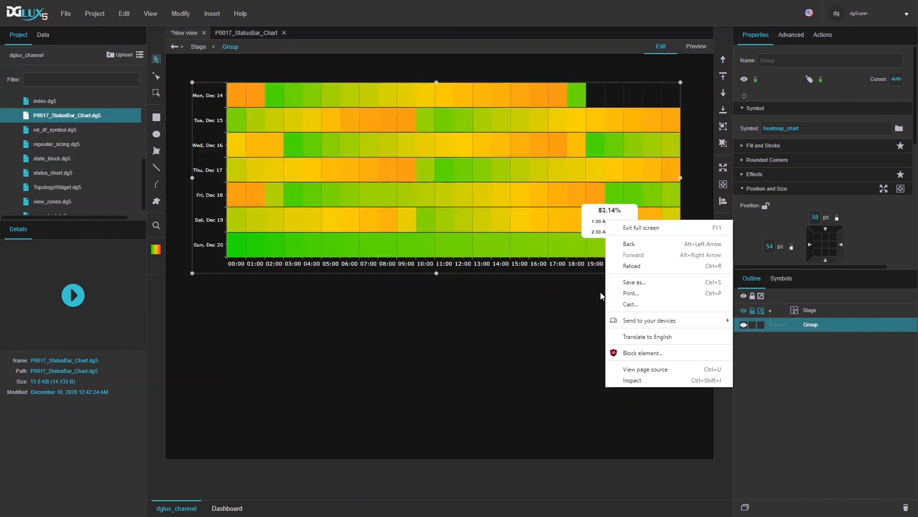
pyautogui.rightClick(806, 325)
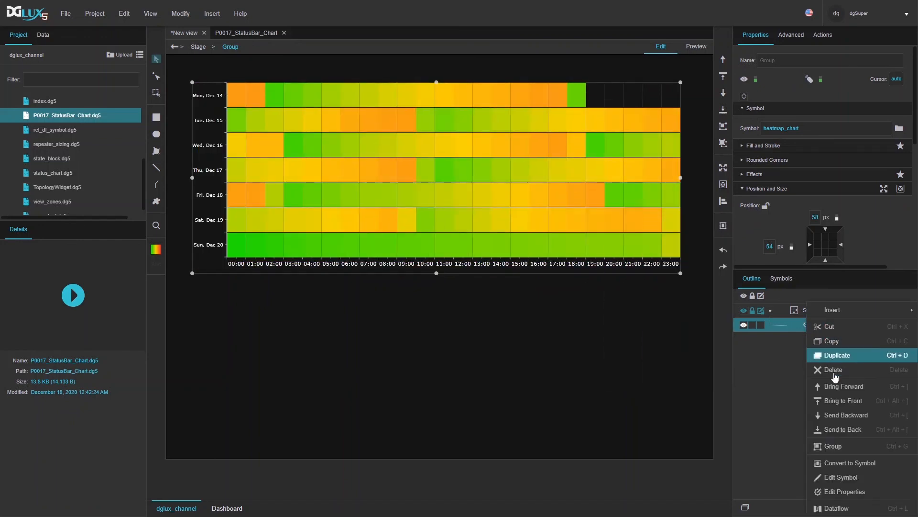
pyautogui.click(842, 477)
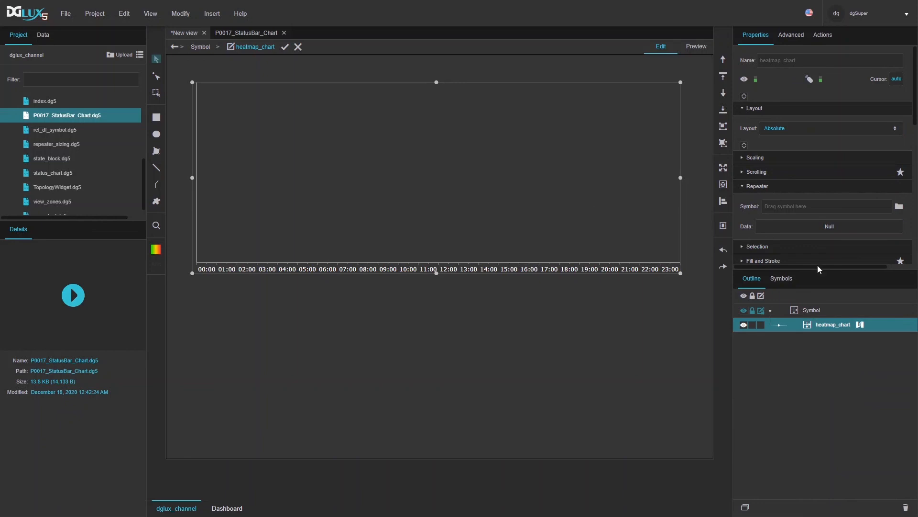
pyautogui.click(779, 325)
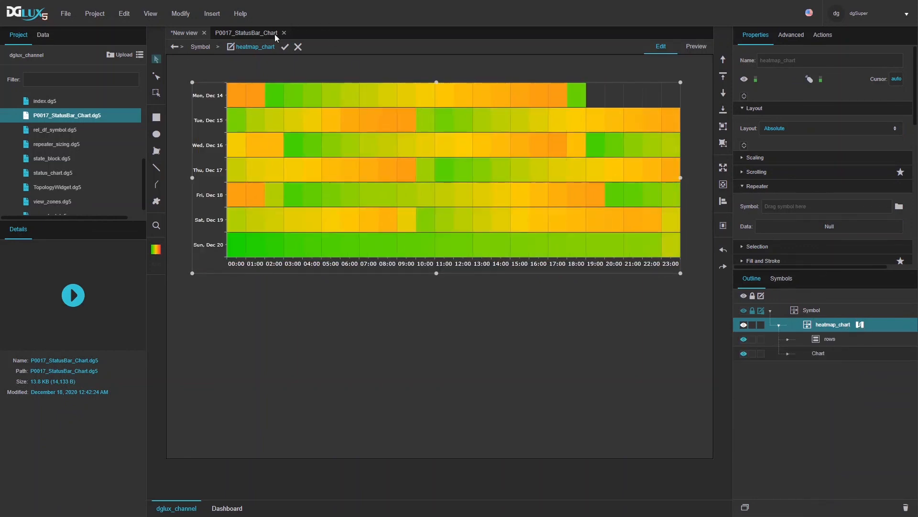
pyautogui.click(180, 14)
pyautogui.click(189, 81)
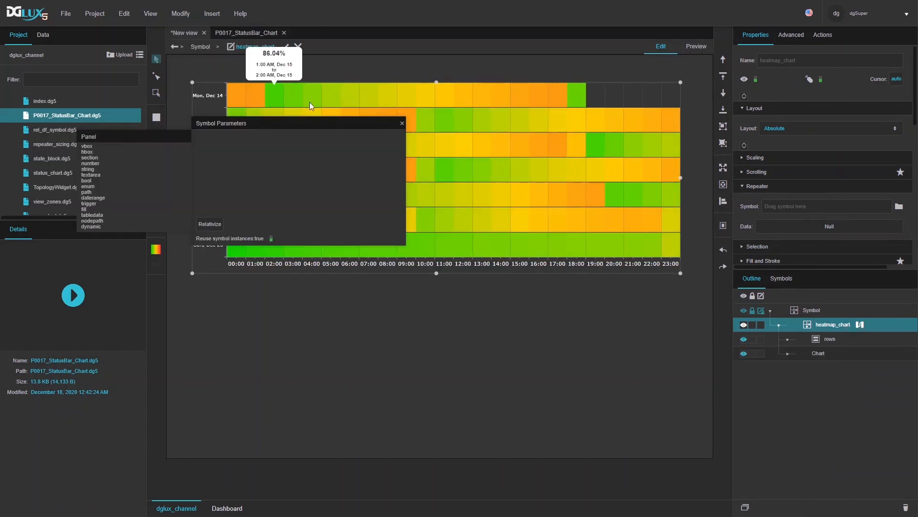
pyautogui.moveTo(268, 125); pyautogui.dragTo(419, 291)
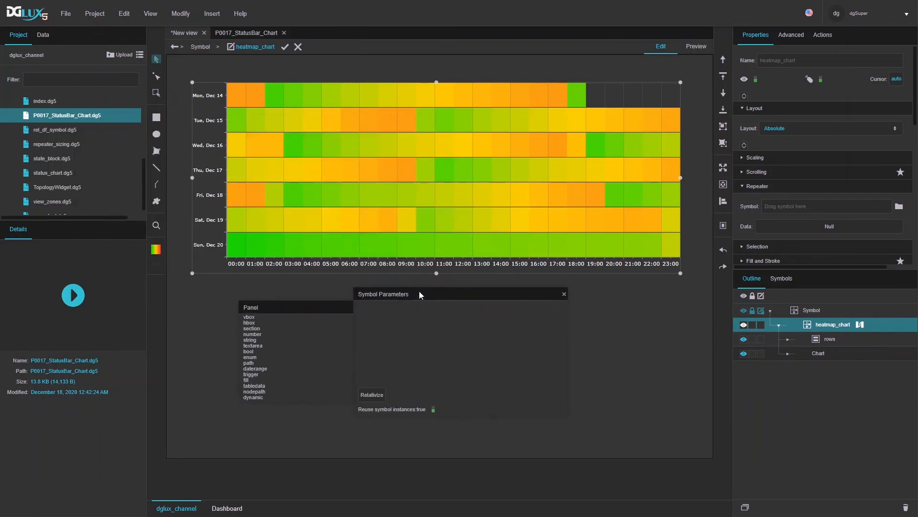
# Step: Add a string parameter history_path, a fill parameter color_gradient, and number parameters min and max to the symbol
pyautogui.moveTo(250, 340); pyautogui.dragTo(369, 314)
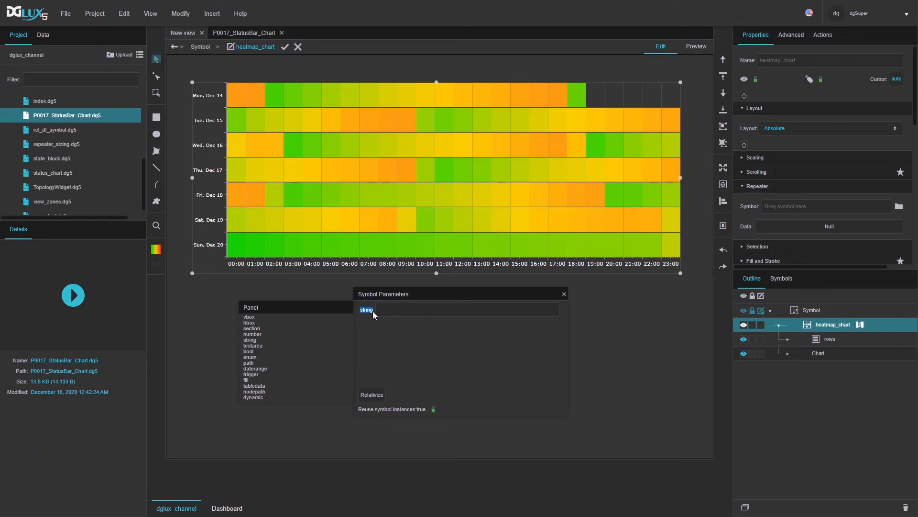
pyautogui.write('history_path')
pyautogui.moveTo(247, 381); pyautogui.dragTo(369, 330)
pyautogui.doubleClick(364, 328)
pyautogui.write('color_gradient')
pyautogui.moveTo(255, 334); pyautogui.dragTo(397, 349)
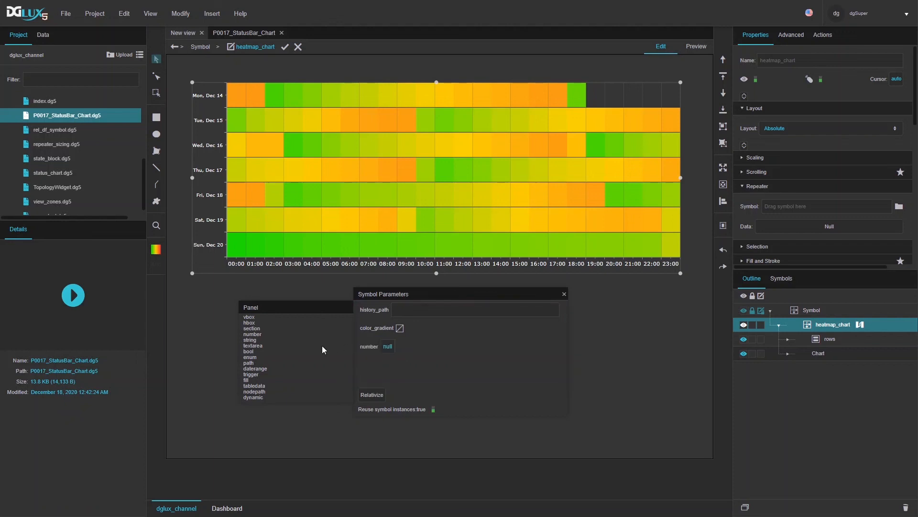
pyautogui.moveTo(256, 335); pyautogui.dragTo(365, 347)
# Step: Add a parameter section named scale and move min, max and color_gradient into it
pyautogui.moveTo(249, 329); pyautogui.dragTo(367, 337)
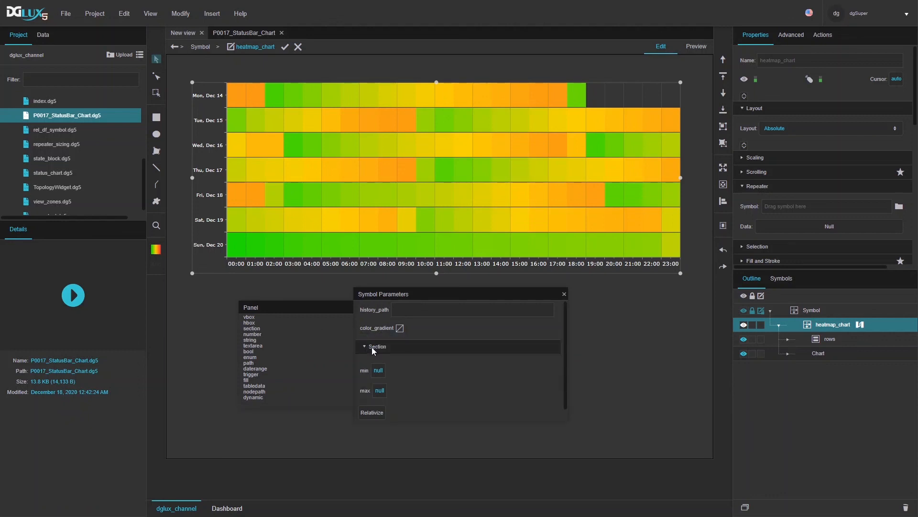
pyautogui.doubleClick(372, 348)
pyautogui.write('scale')
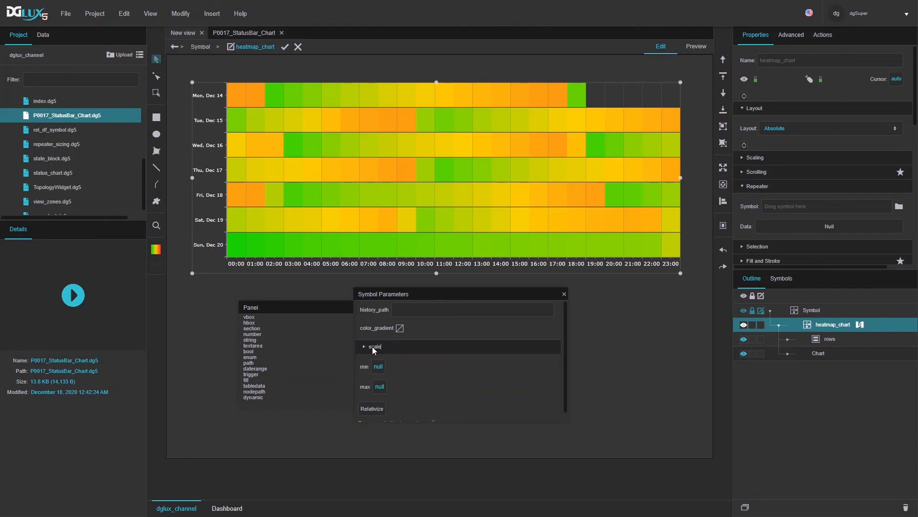
pyautogui.moveTo(366, 367); pyautogui.dragTo(374, 351)
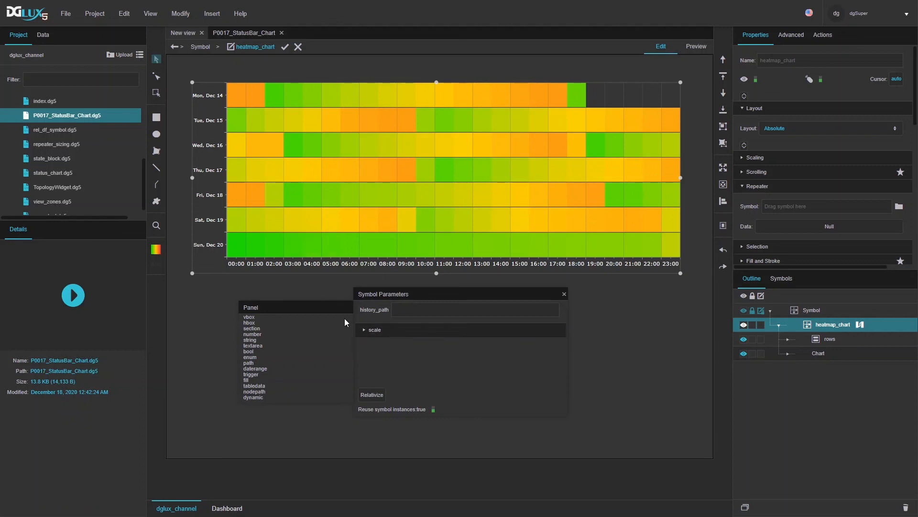
pyautogui.click(363, 330)
pyautogui.click(362, 329)
# Step: Add a string parameter value_format below the scale section with the default #.00'%'
pyautogui.moveTo(253, 342); pyautogui.dragTo(373, 340)
pyautogui.click(425, 352)
pyautogui.write("#.00'%'")
# Step: Set the scale section's default min to 0 and max to 100
pyautogui.click(366, 329)
pyautogui.click(383, 348)
pyautogui.write('0')
pyautogui.click(382, 366)
pyautogui.write('100')
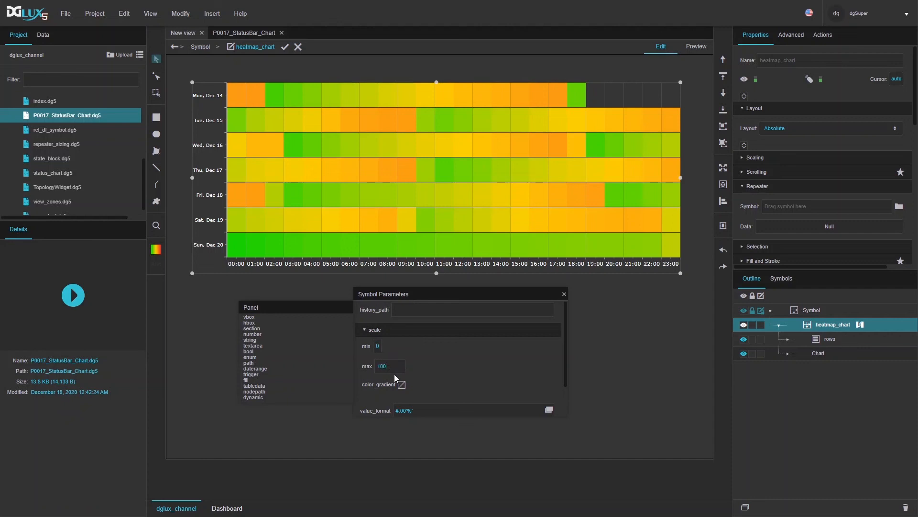
# Step: Set the color_gradient parameter's default to a linear gradient from white to dark blue #003399
pyautogui.click(402, 385)
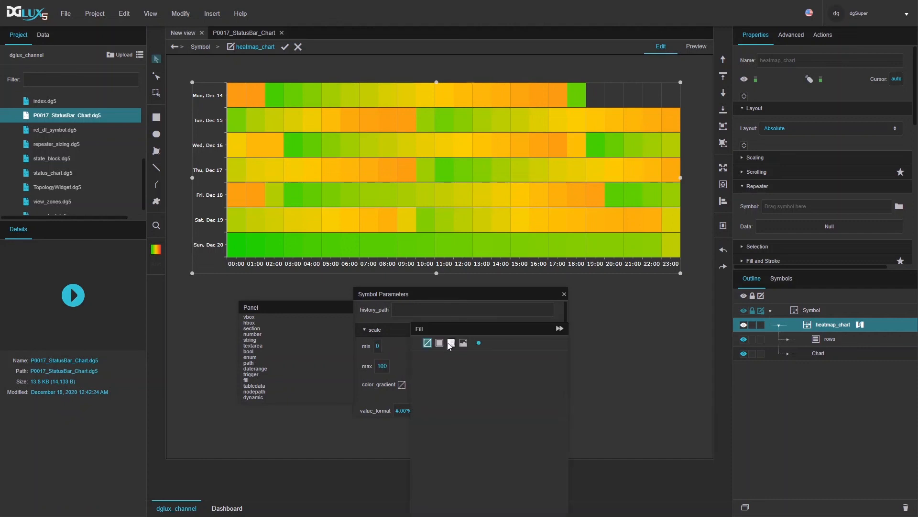
pyautogui.click(451, 343)
pyautogui.click(419, 396)
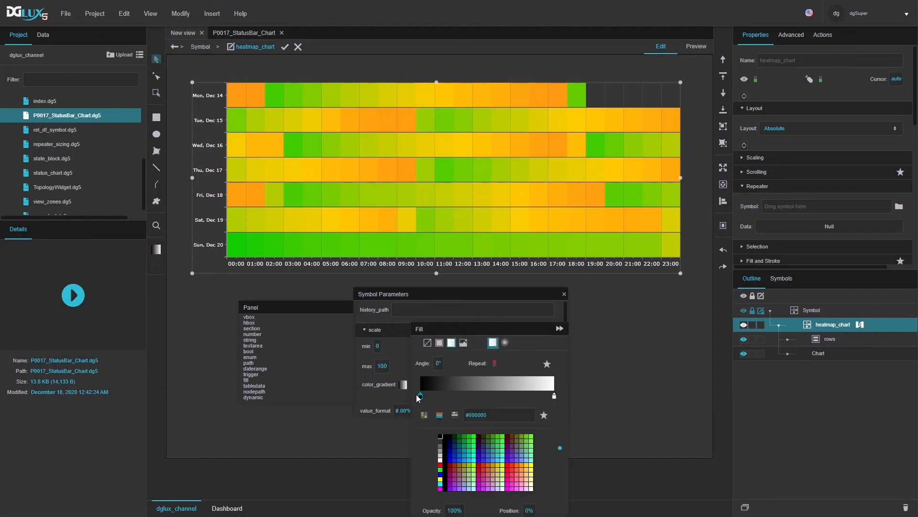
pyautogui.click(440, 460)
pyautogui.click(555, 397)
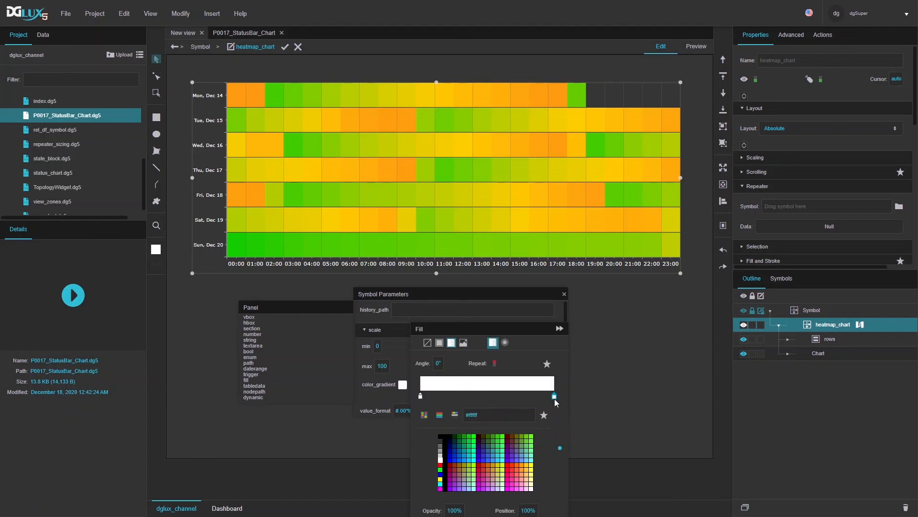
pyautogui.click(488, 455)
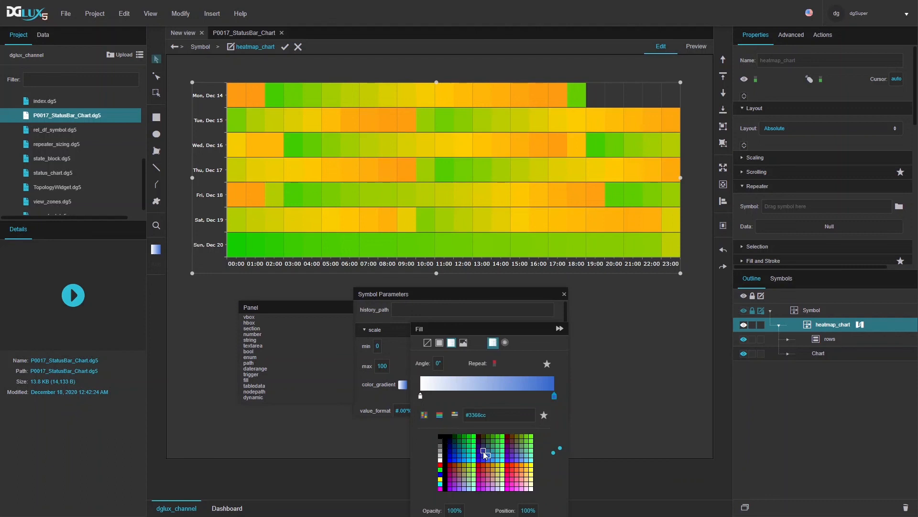
pyautogui.click(454, 451)
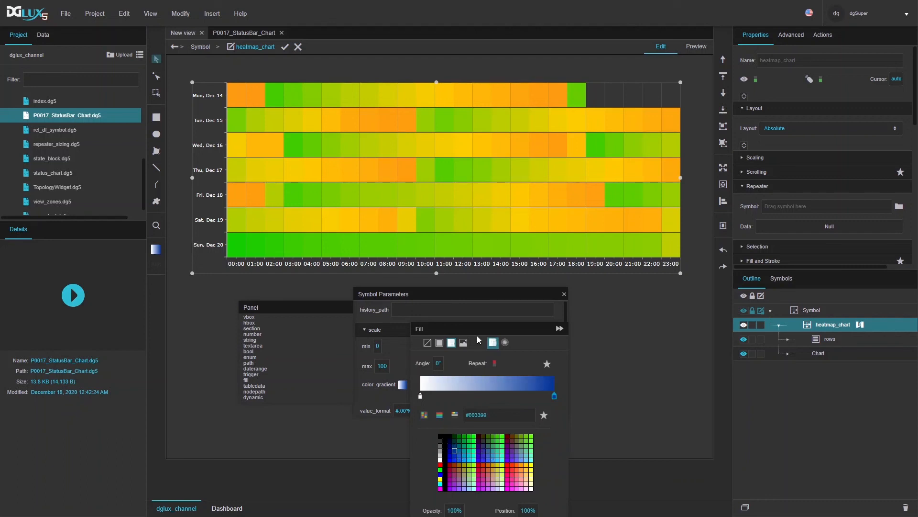
# Step: Bind the rows renderer's gradient, value_format, min and max to the matching symbol parameters
pyautogui.click(418, 296)
pyautogui.moveTo(420, 296); pyautogui.dragTo(393, 268)
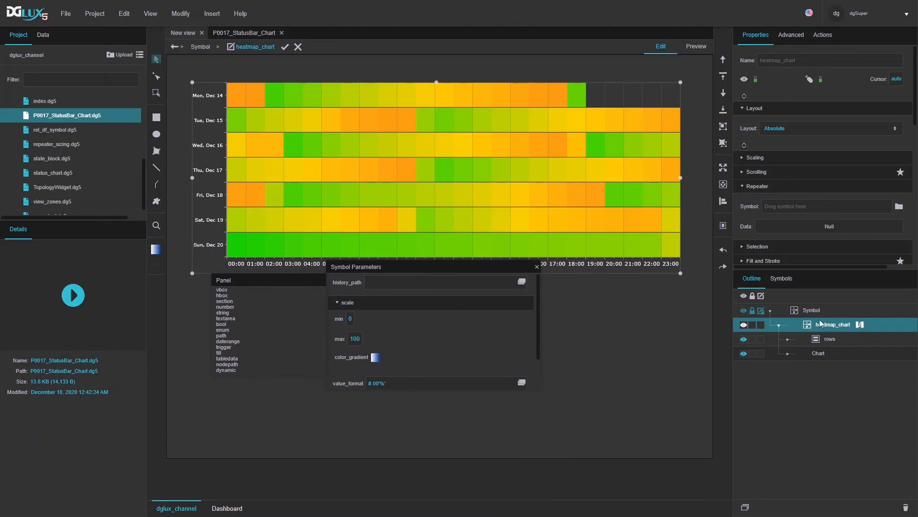
pyautogui.click(832, 355)
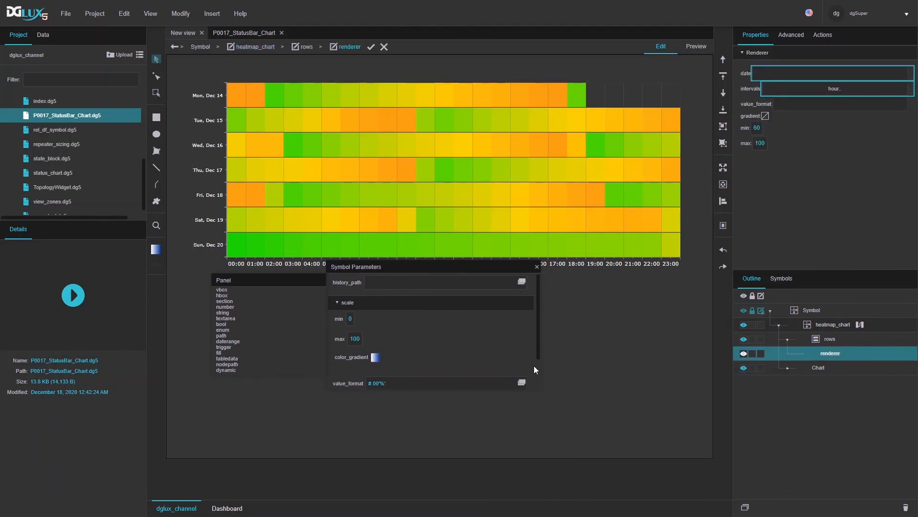
pyautogui.moveTo(537, 387); pyautogui.dragTo(540, 425)
pyautogui.click(375, 358)
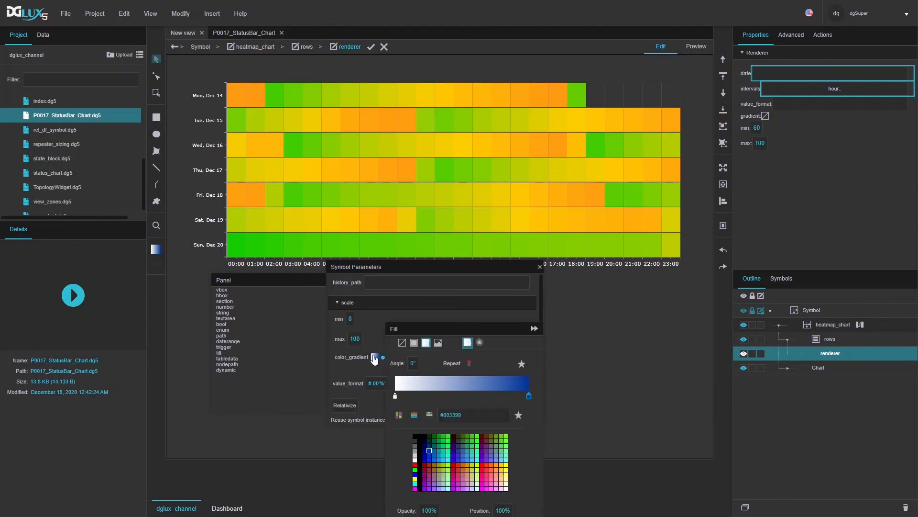
pyautogui.click(352, 360)
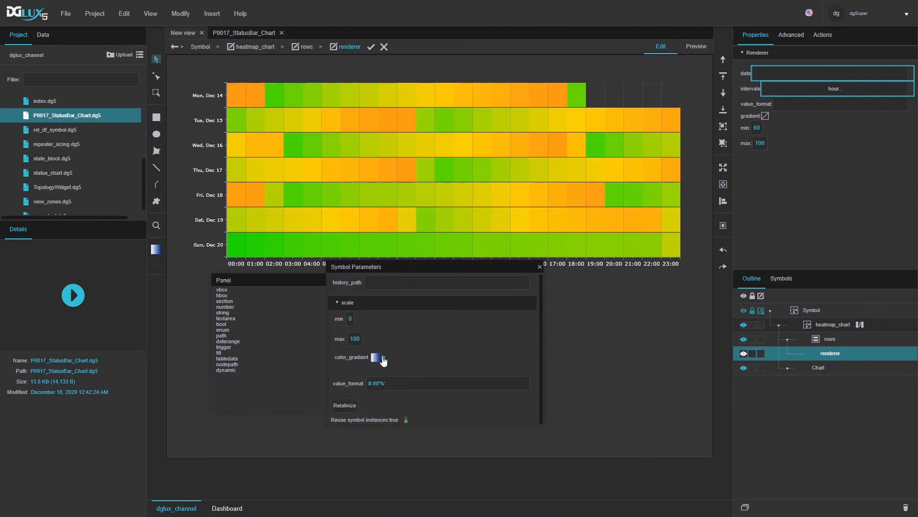
pyautogui.moveTo(384, 358); pyautogui.dragTo(768, 117)
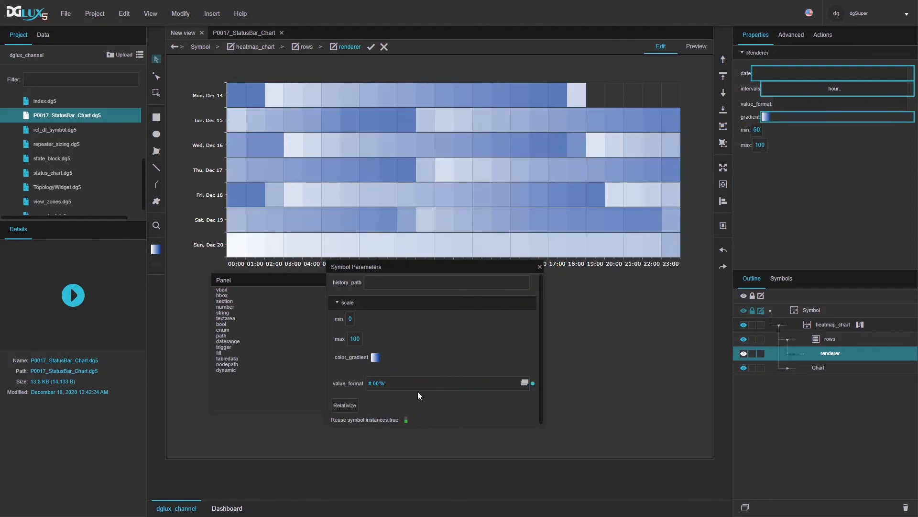
pyautogui.moveTo(534, 384); pyautogui.dragTo(812, 102)
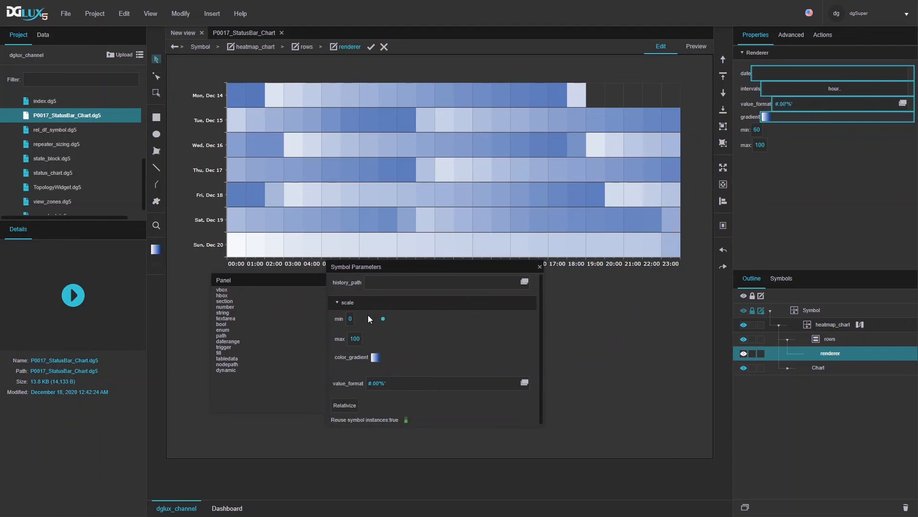
pyautogui.moveTo(383, 319); pyautogui.dragTo(769, 131)
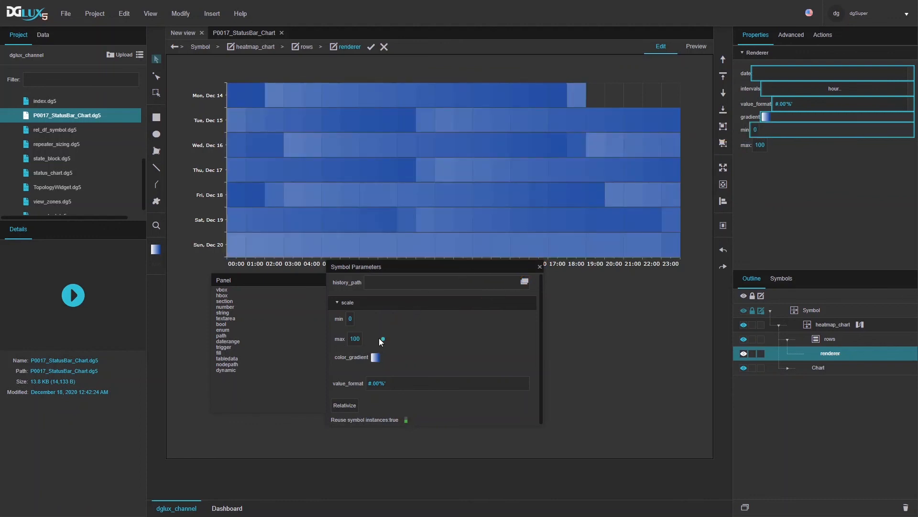
pyautogui.moveTo(383, 340); pyautogui.dragTo(762, 143)
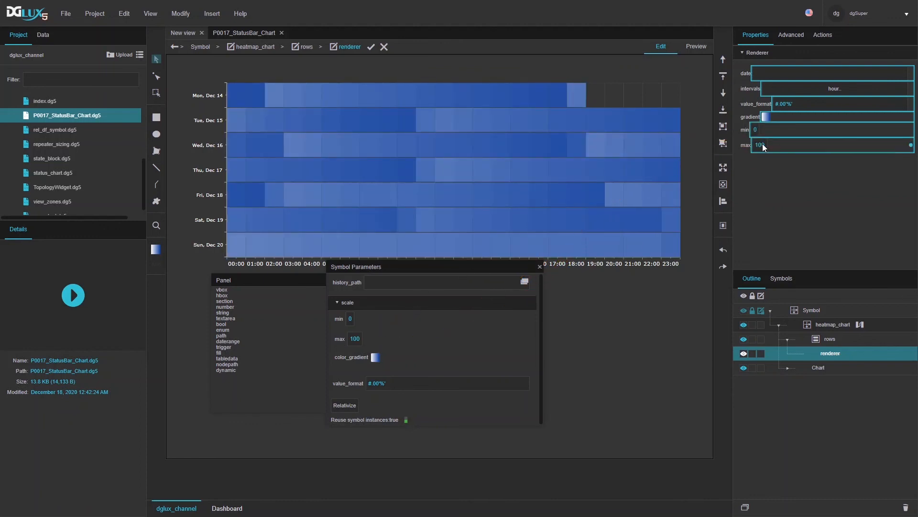
# Step: Open the heatmap_chart dataflow and bind the history_path parameter to the load history block's path
pyautogui.click(859, 324)
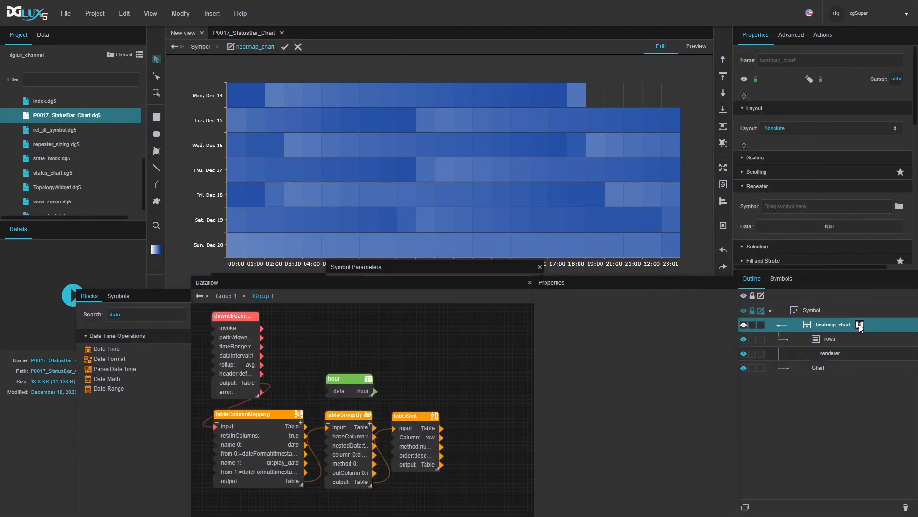
pyautogui.moveTo(480, 275); pyautogui.dragTo(411, 138)
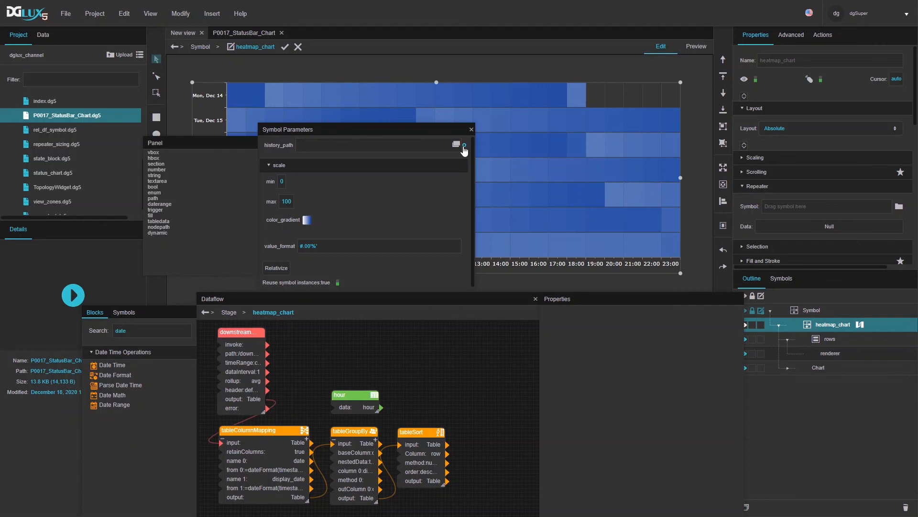
pyautogui.moveTo(464, 148); pyautogui.dragTo(232, 353)
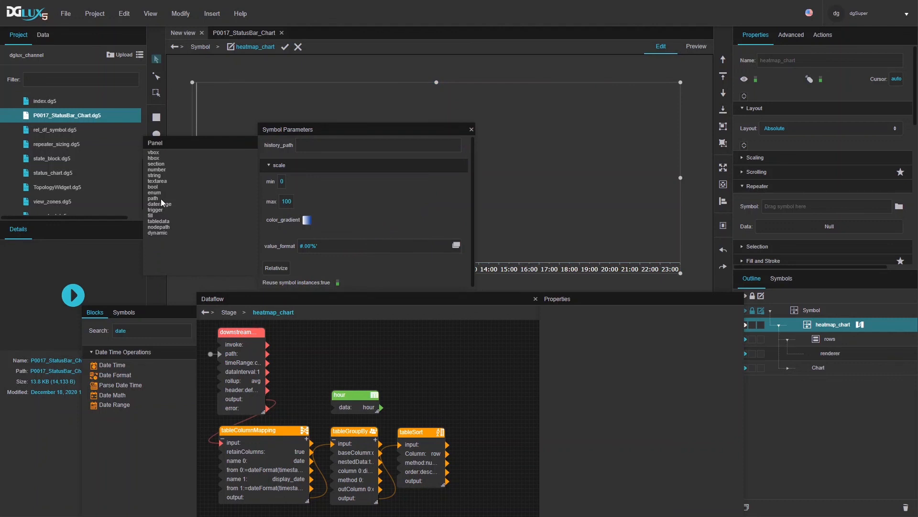
# Step: Add a trigger parameter named refresh below history_path and bind it to the load history block's invoke
pyautogui.moveTo(161, 211); pyautogui.dragTo(286, 156)
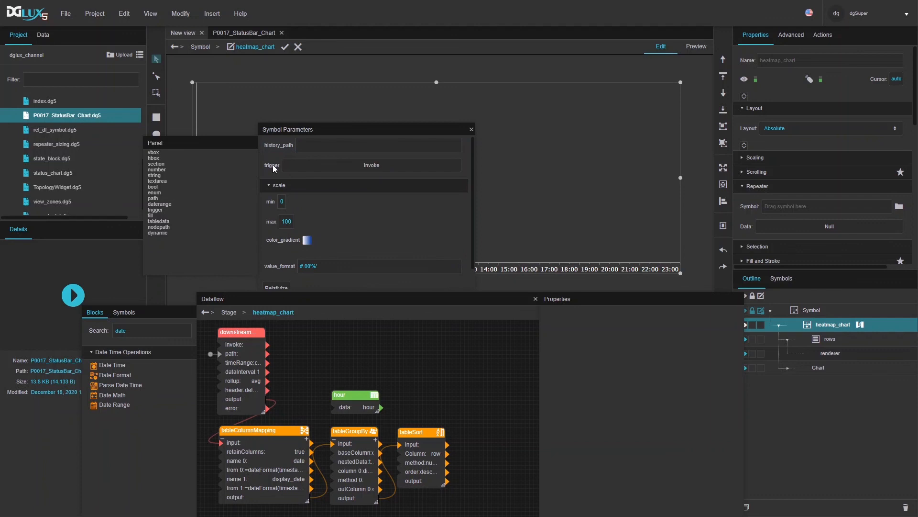
pyautogui.doubleClick(275, 167)
pyautogui.write('refresh')
pyautogui.moveTo(466, 168); pyautogui.dragTo(242, 345)
# Step: Add a daterange parameter defaulting to the relative range current 7 days and bind it to the load history block's timeRange
pyautogui.moveTo(173, 205); pyautogui.dragTo(275, 167)
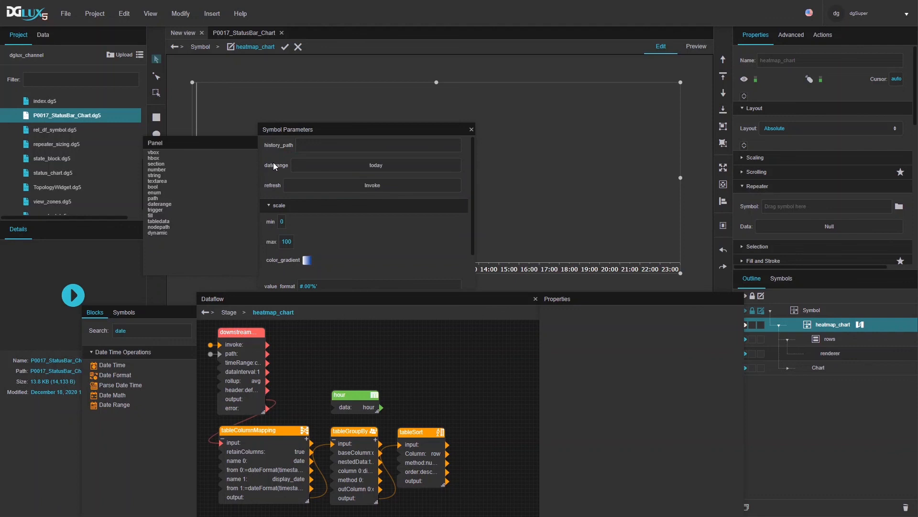
pyautogui.click(380, 168)
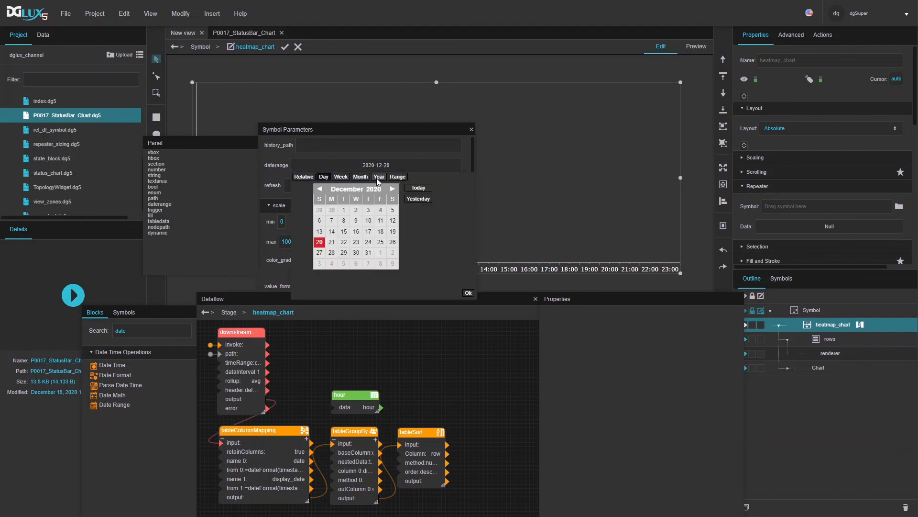
pyautogui.click(306, 178)
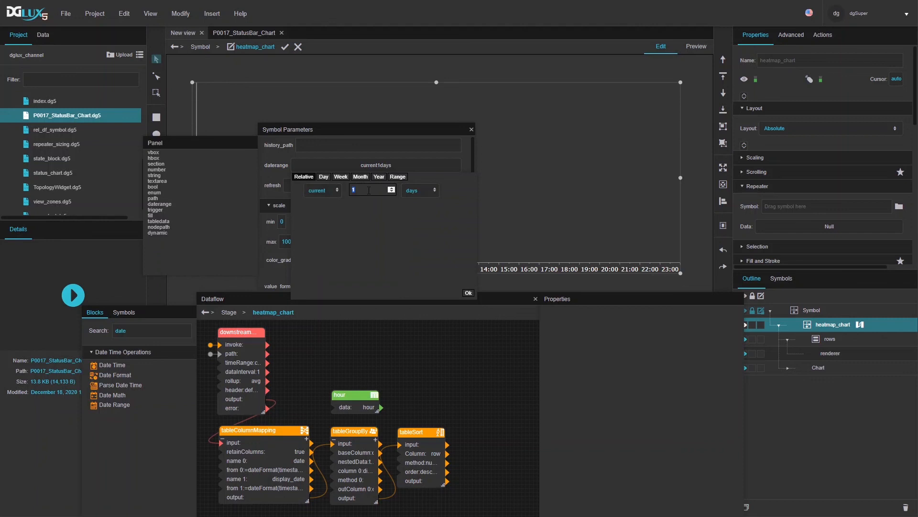
pyautogui.click(468, 293)
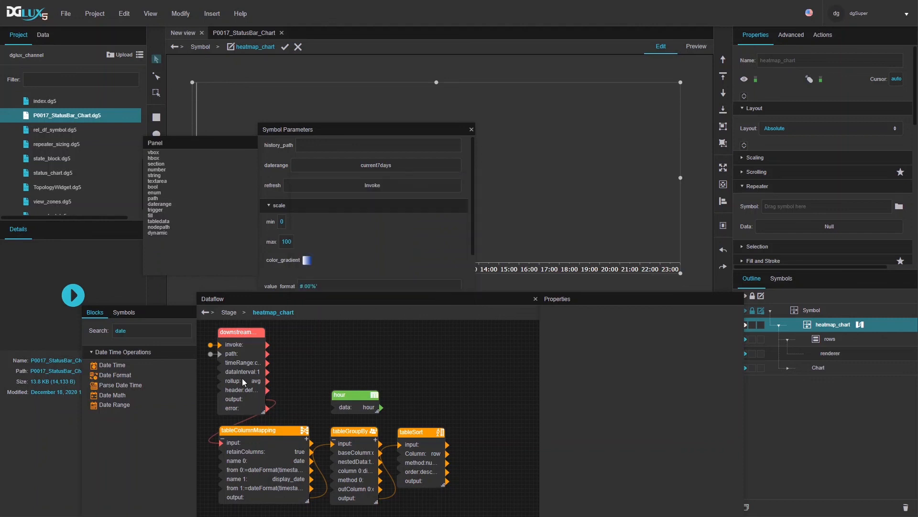
pyautogui.click(249, 373)
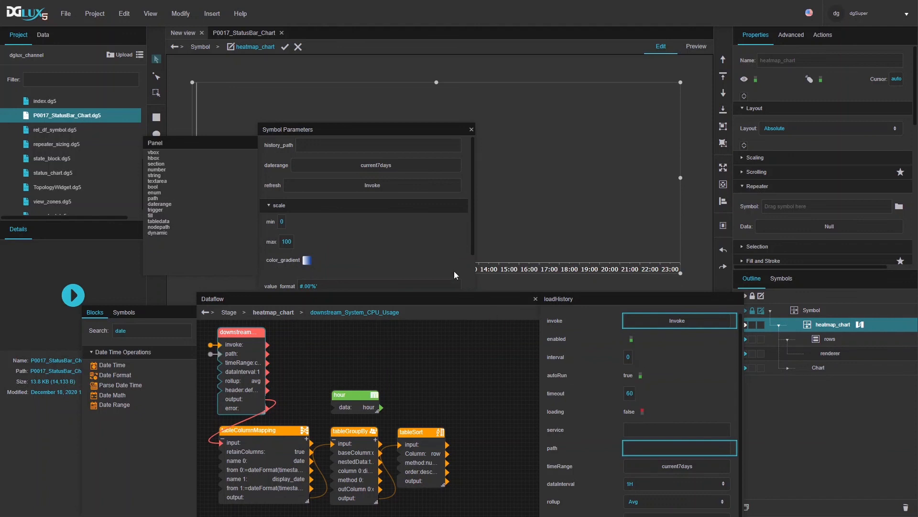
pyautogui.moveTo(464, 165); pyautogui.dragTo(644, 468)
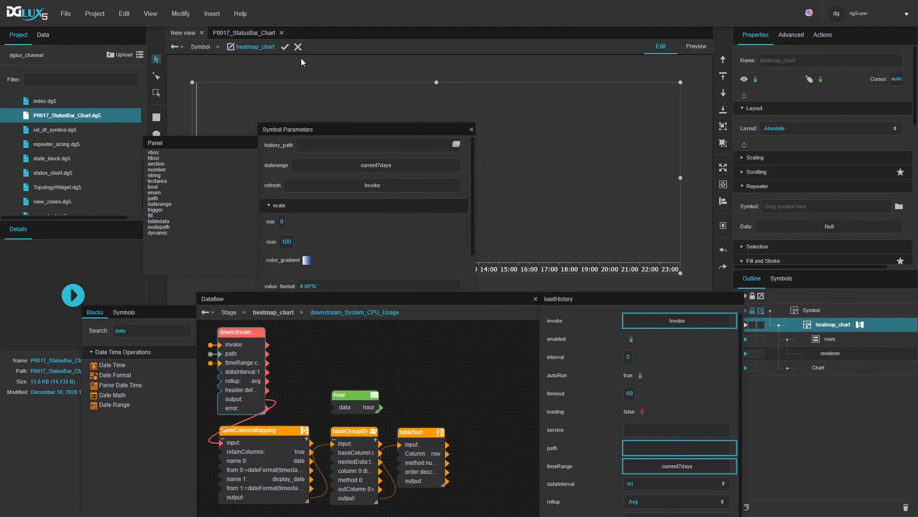
# Step: Save the symbol and assign the /downstream/System/Disk_Usage history from temp_db's temp to the instance's history_path
pyautogui.click(286, 47)
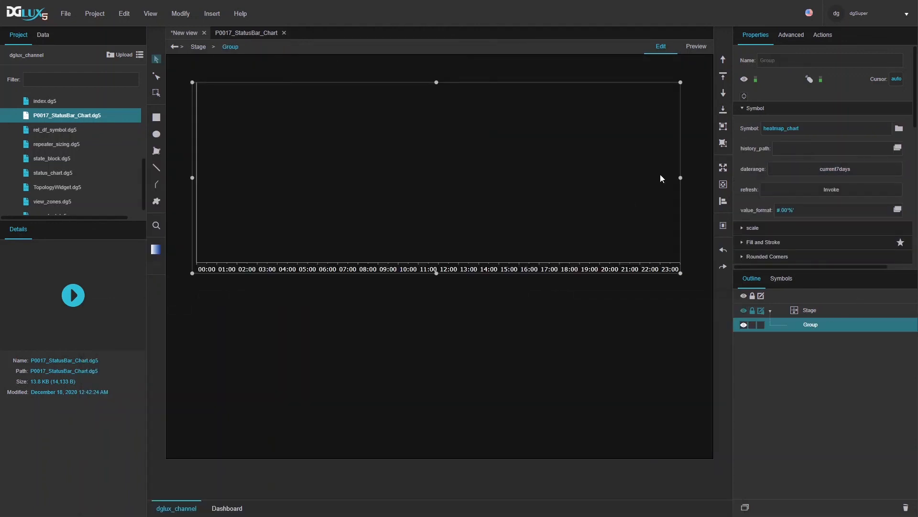
pyautogui.click(48, 39)
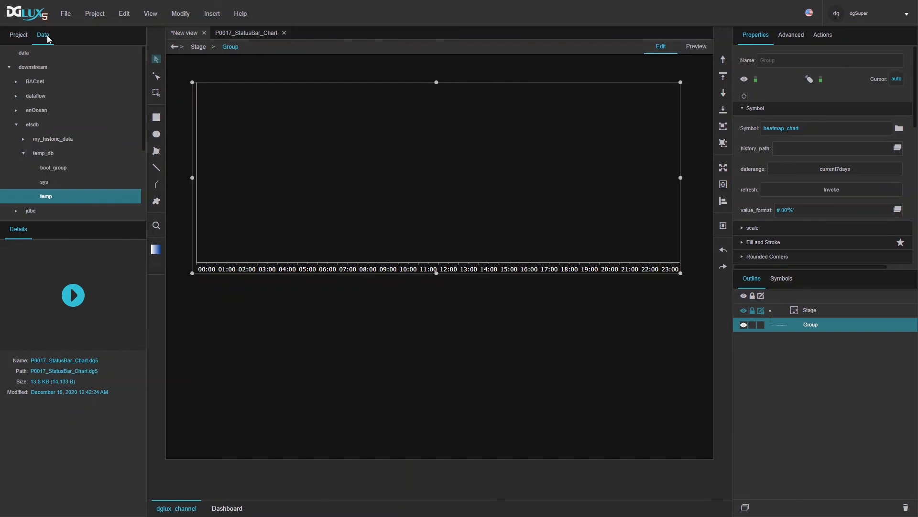
pyautogui.click(51, 197)
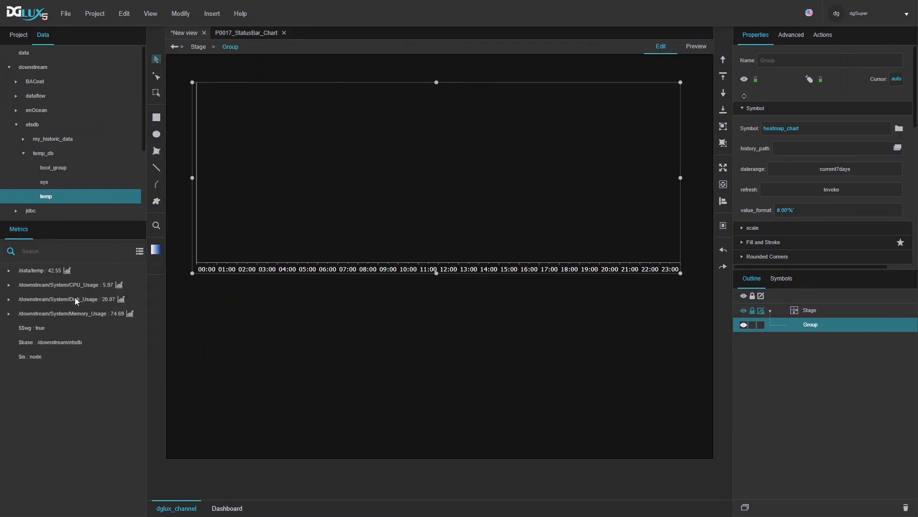
pyautogui.moveTo(120, 299); pyautogui.dragTo(811, 152)
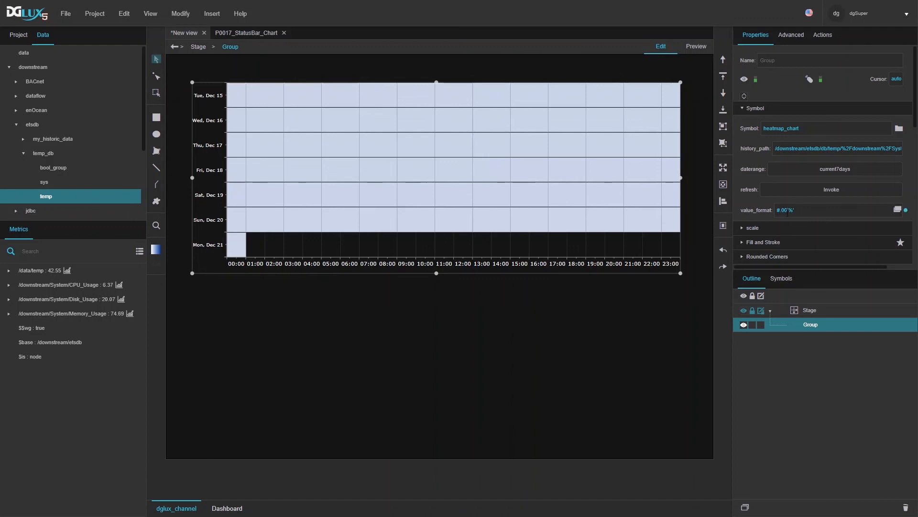
# Step: Set the heatmap instance's scale to min 20 and max 90, first trying max 10 and min 40
pyautogui.click(753, 228)
pyautogui.scroll(-2, 758, 224)
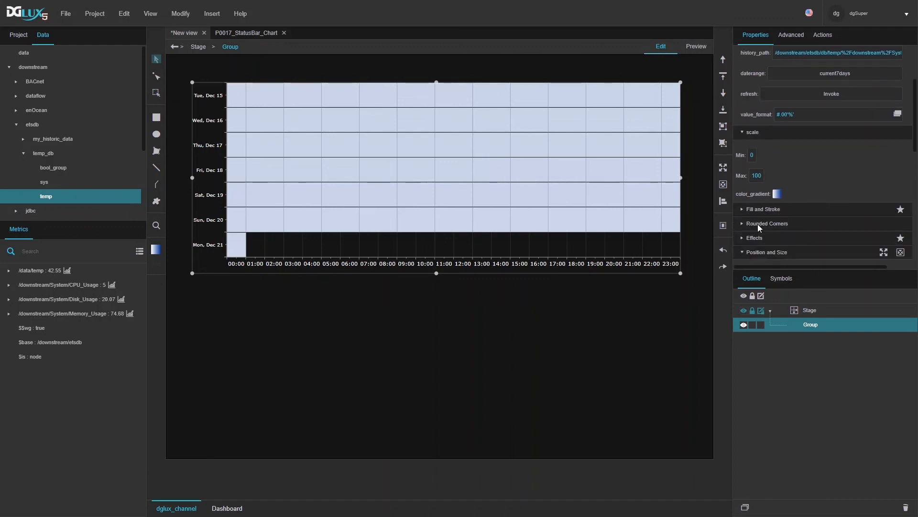
pyautogui.doubleClick(756, 175)
pyautogui.write('10')
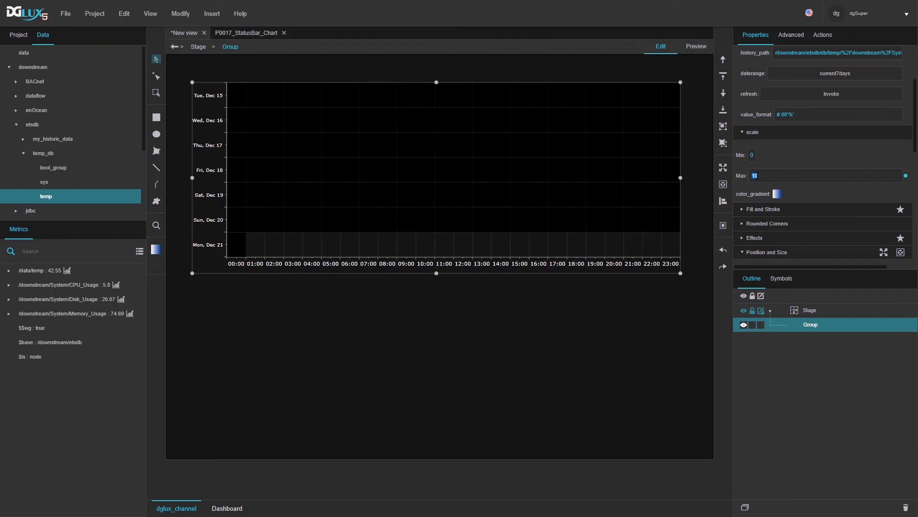
pyautogui.write('90')
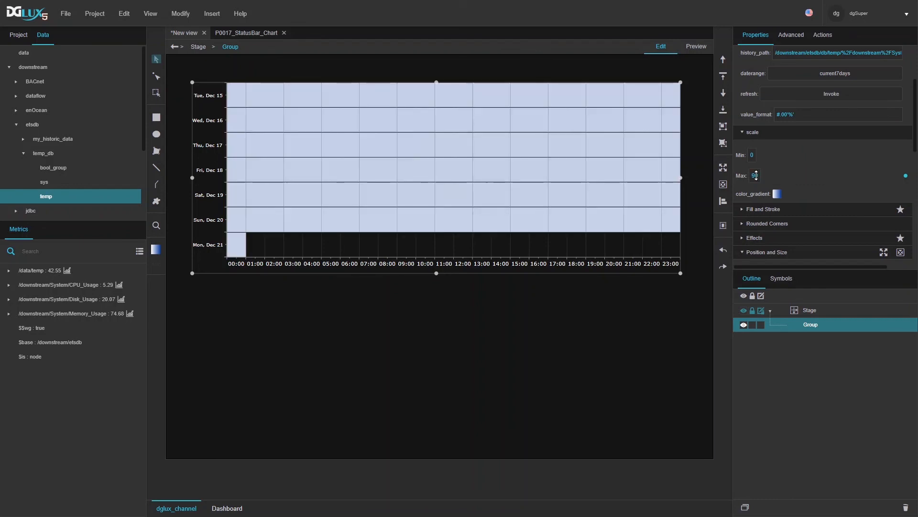
pyautogui.doubleClick(754, 155)
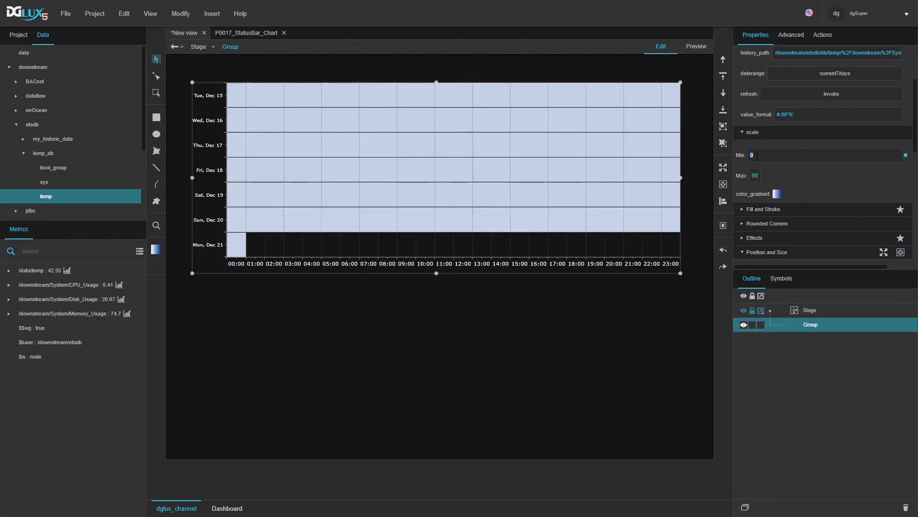
pyautogui.write('40')
pyautogui.doubleClick(756, 156)
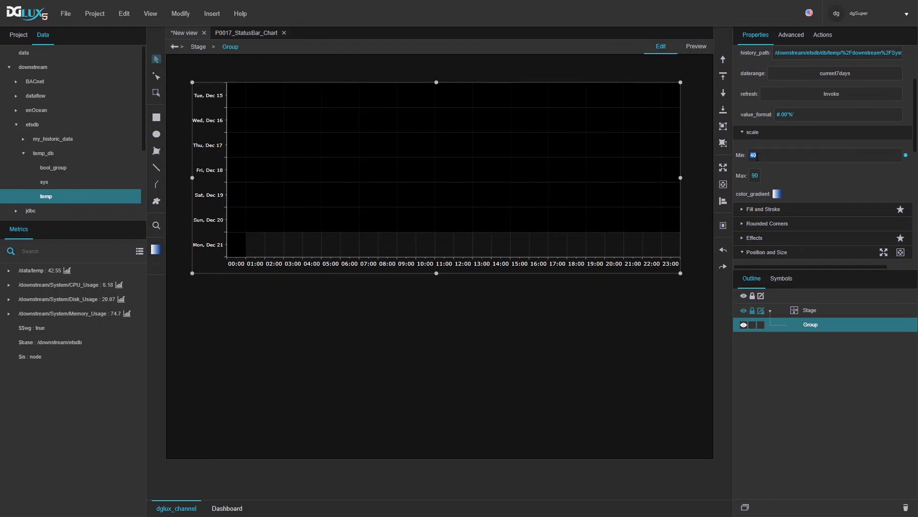
pyautogui.press('Return')
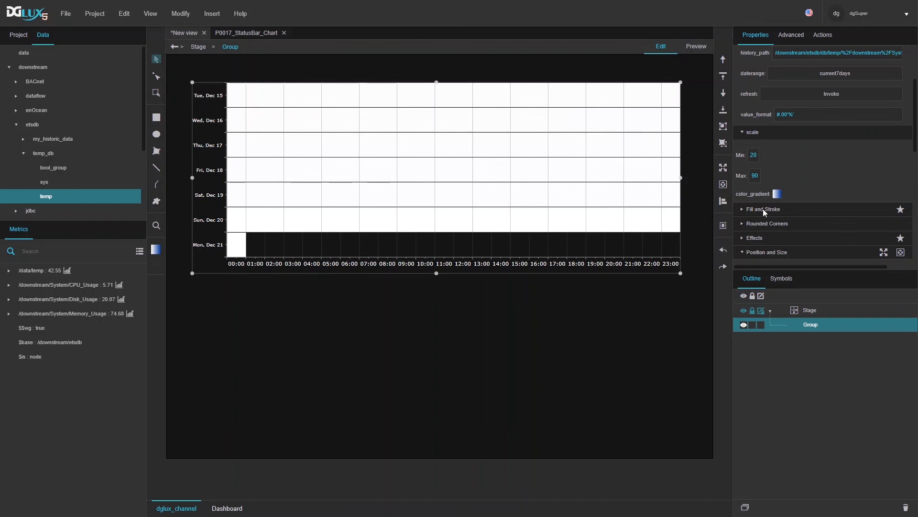
# Step: Set the instance's scale max to 60 and widen the heatmap toward the stage's right edge
pyautogui.doubleClick(760, 177)
pyautogui.write('60')
pyautogui.doubleClick(755, 175)
pyautogui.moveTo(681, 178); pyautogui.dragTo(710, 178)
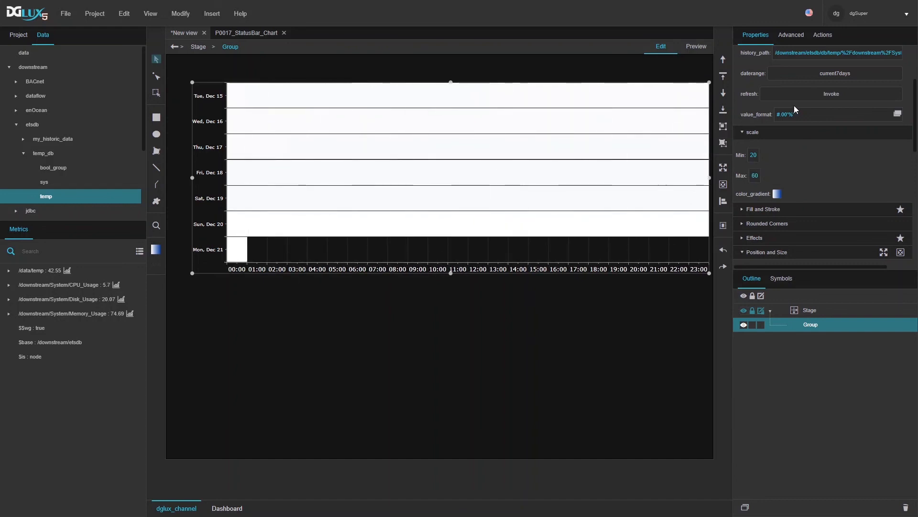
# Step: Clear the instance's history_path and assign the /data/temp history to it instead
pyautogui.scroll(2, 797, 110)
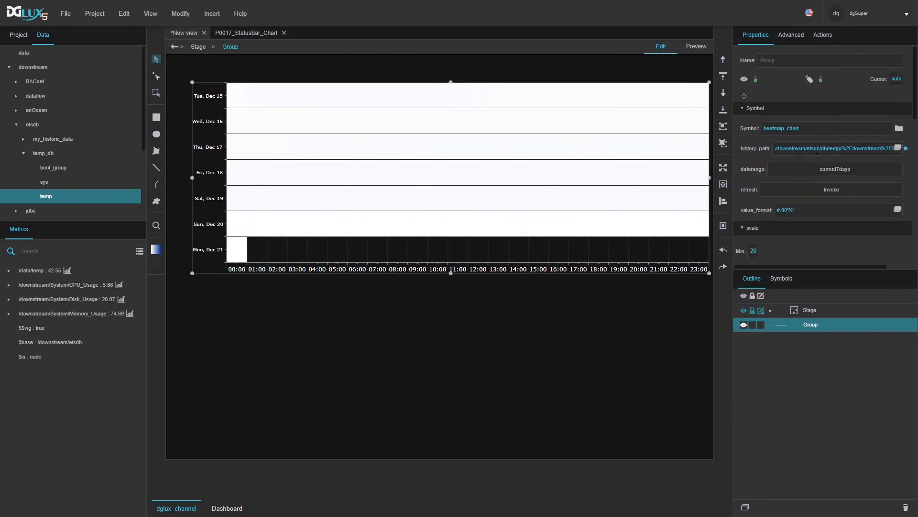
pyautogui.click(818, 149)
pyautogui.press('BackSpace')
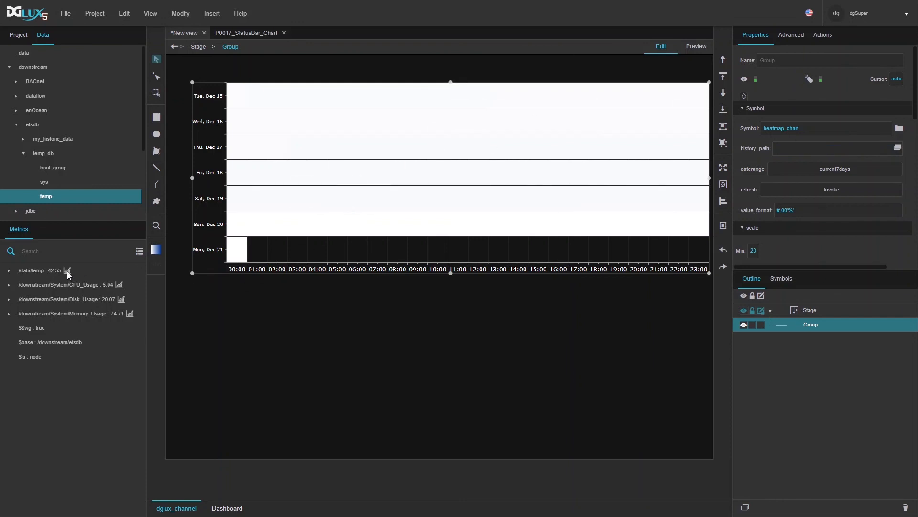
pyautogui.moveTo(790, 160); pyautogui.dragTo(817, 150)
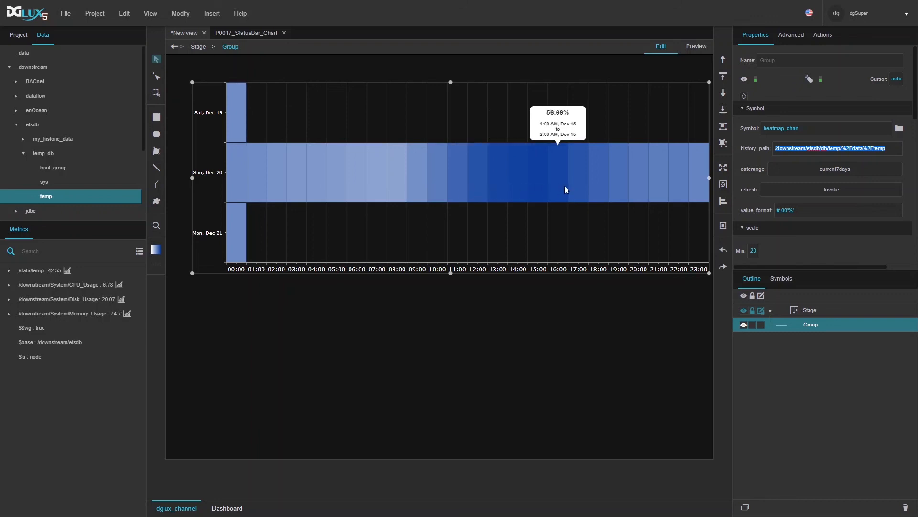
# Step: Set the instance's value_format to #.00 F and move the heatmap slightly up and left on the stage
pyautogui.click(803, 211)
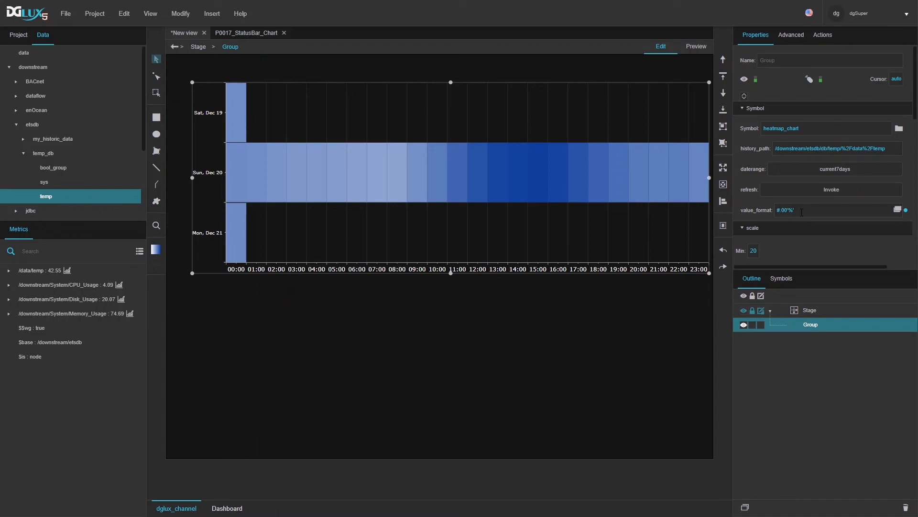
pyautogui.press('BackSpace')
pyautogui.press('Return')
pyautogui.moveTo(600, 190)
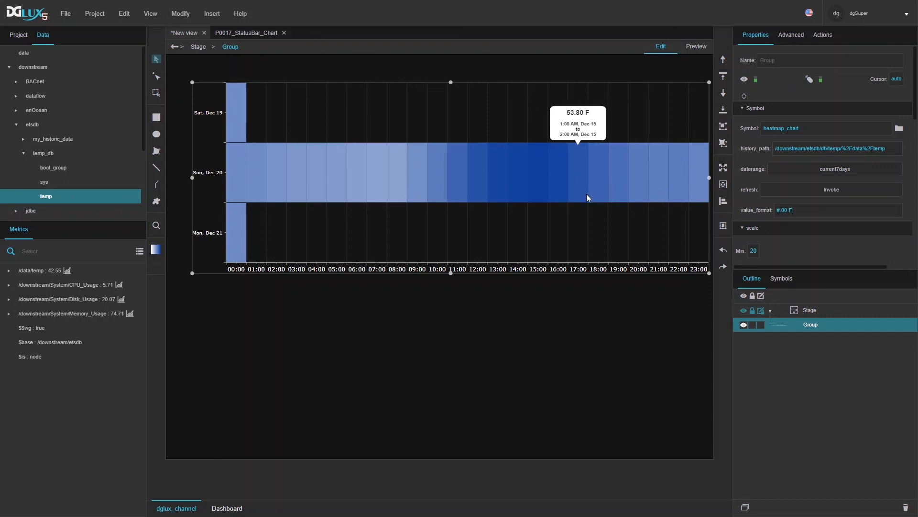
pyautogui.moveTo(385, 183); pyautogui.dragTo(367, 166)
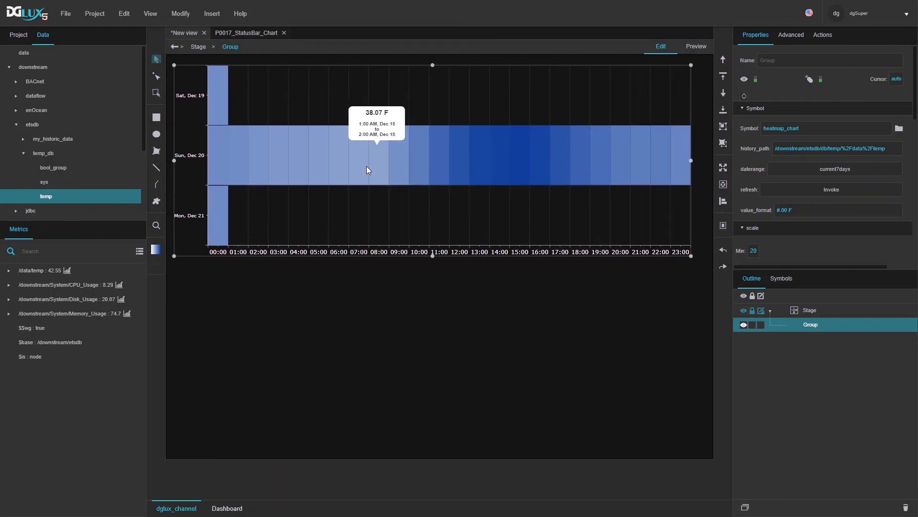